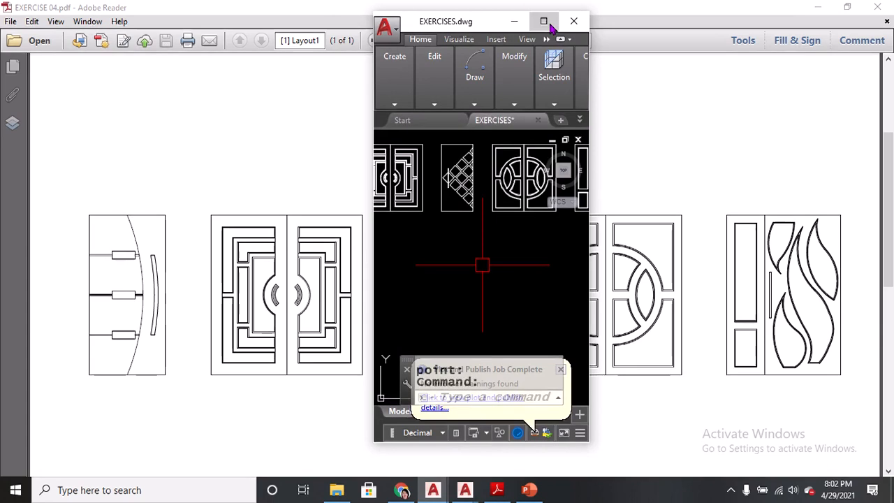
Maximize the EXERCISES.dwg drawing window and create a new layer named AR 01
{"action": "left_click", "coordinate": [543, 21]}
{"action": "scroll", "coordinate": [421, 162], "scroll_direction": "up", "scroll_amount": 3}
{"action": "middle_click_drag", "start_coordinate": [421, 162], "coordinate": [441, 169]}
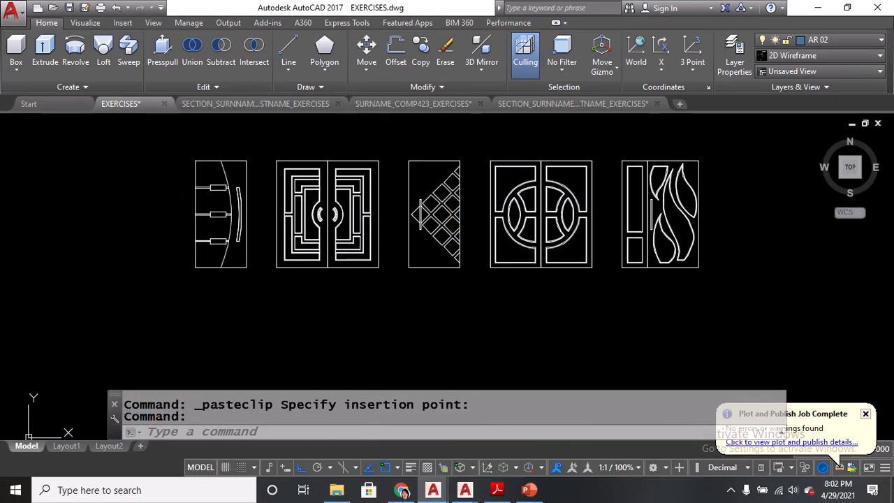
{"action": "type", "text": "l"}
{"action": "key", "text": "Escape"}
{"action": "key", "text": "Escape"}
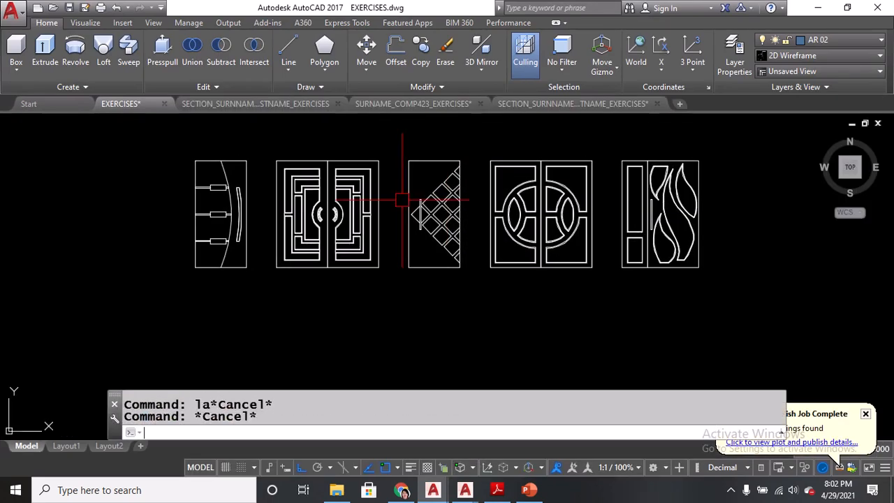
{"action": "type", "text": "la"}
{"action": "key", "text": "Return"}
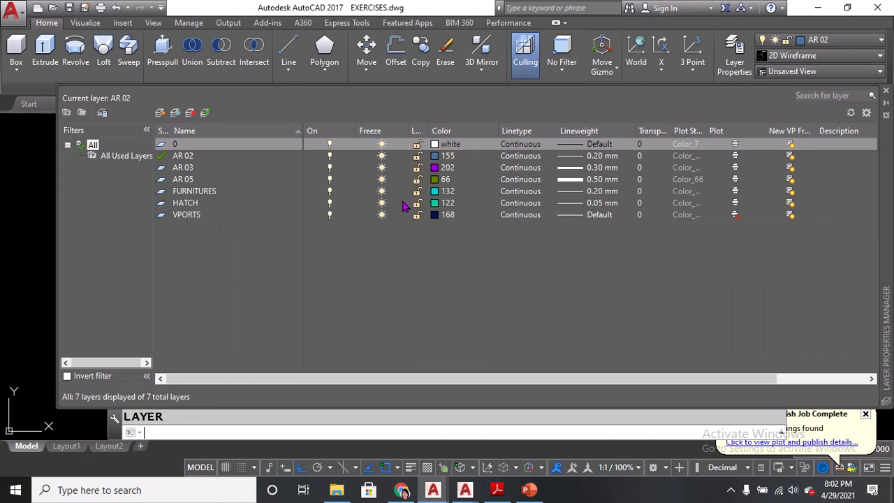
{"action": "left_click", "coordinate": [160, 114]}
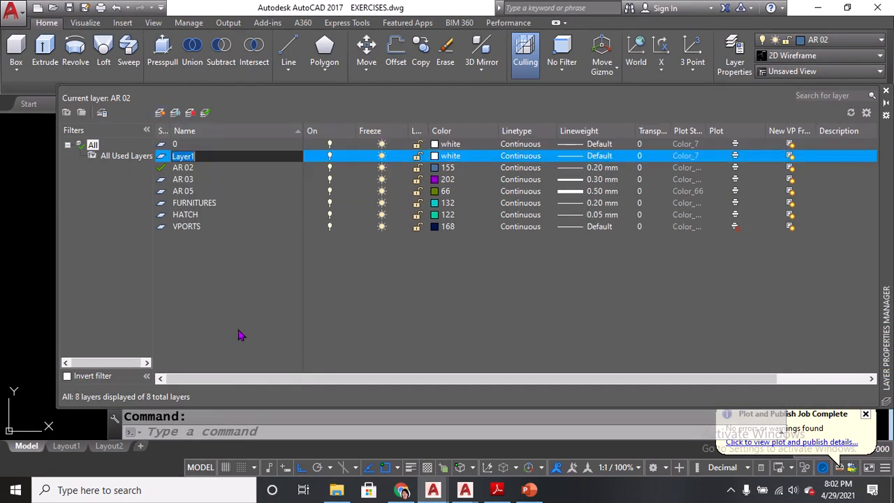
{"action": "type", "text": "ar"}
Set the color of layer AR 01 to index color 251
{"action": "left_click", "coordinate": [435, 156]}
{"action": "left_click", "coordinate": [435, 156]}
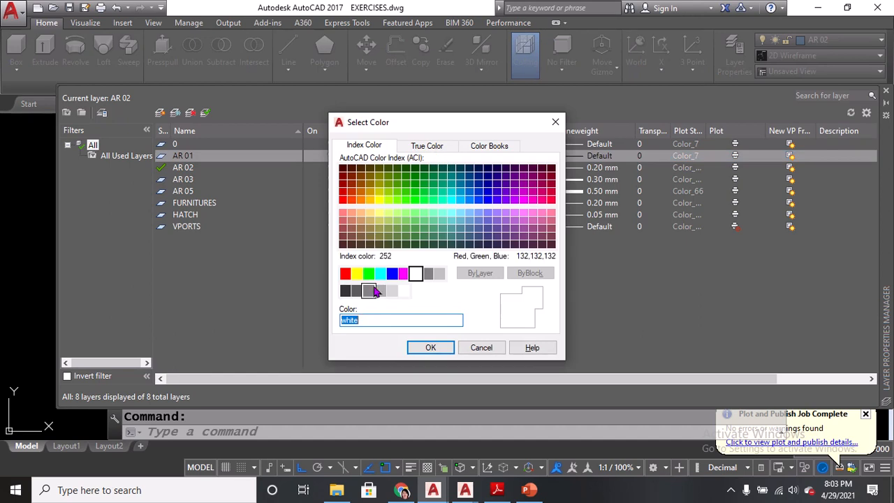
{"action": "left_click", "coordinate": [360, 293]}
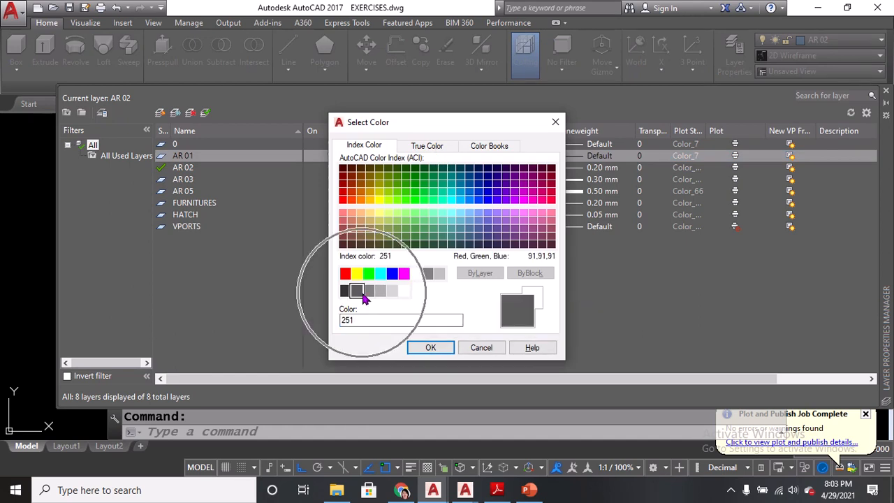
{"action": "left_click_drag", "start_coordinate": [363, 319], "coordinate": [323, 324]}
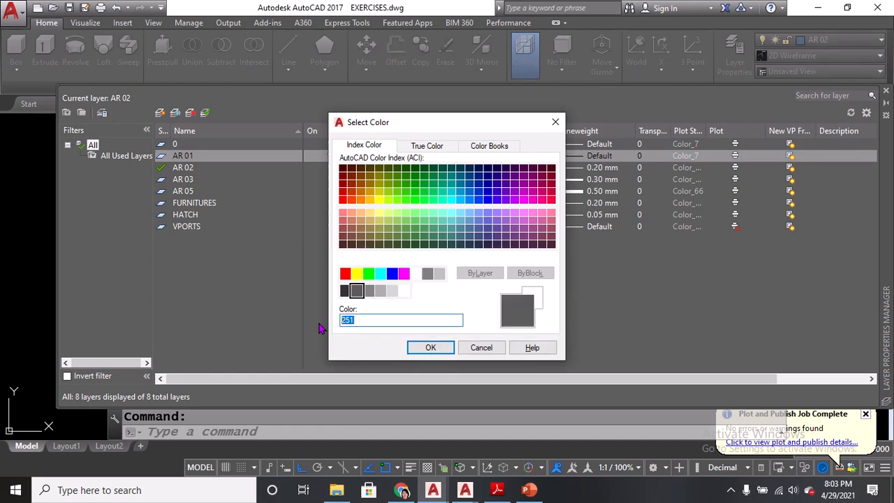
{"action": "type", "text": "2"}
{"action": "key", "text": "ctrl"}
{"action": "key", "text": "ctrl"}
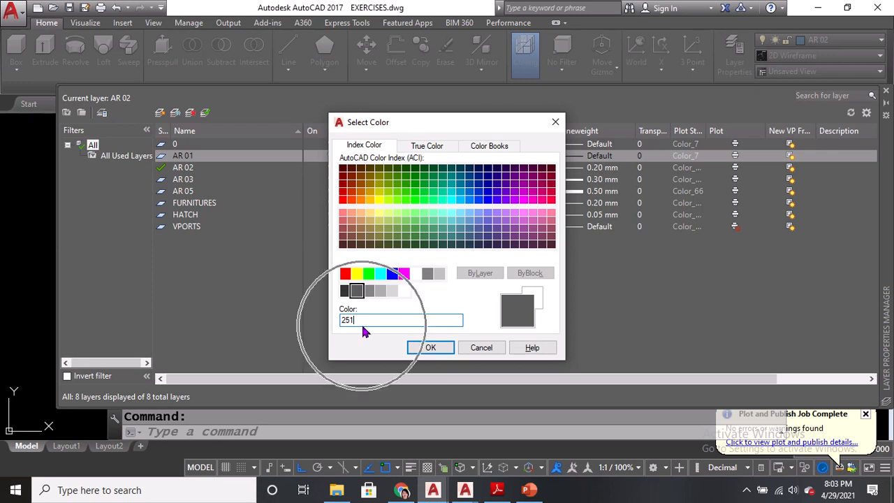
{"action": "left_click", "coordinate": [429, 351]}
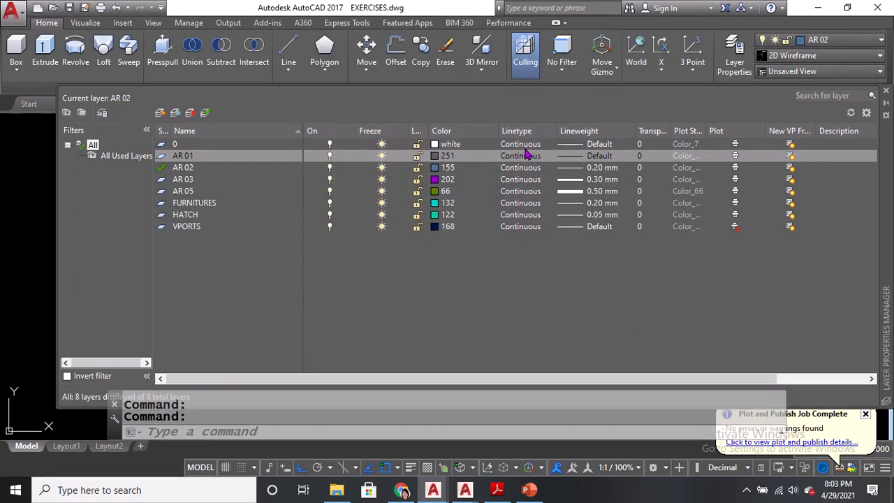
Set the lineweight of layer AR 01 to 0.05 mm
{"action": "left_click", "coordinate": [581, 160]}
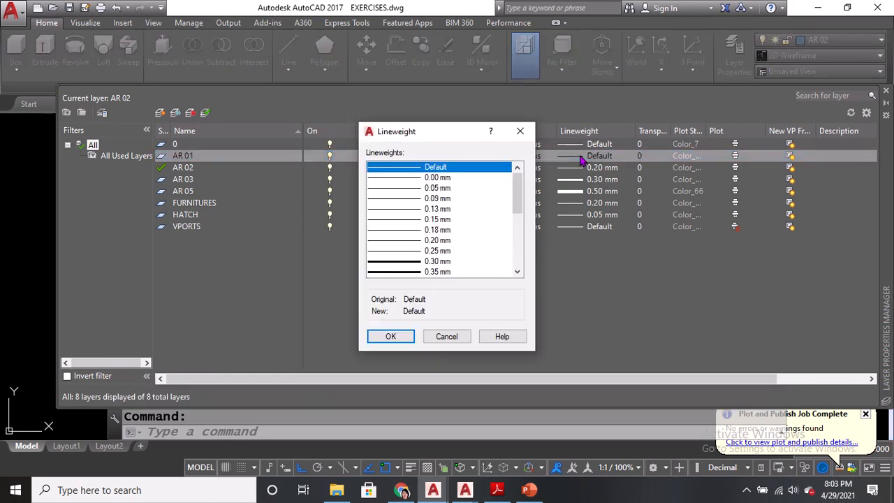
{"action": "left_click", "coordinate": [415, 256]}
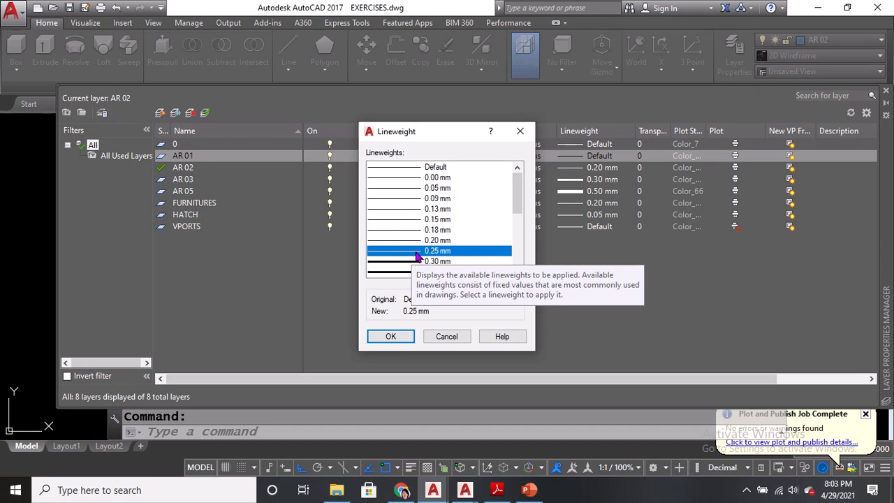
{"action": "left_click", "coordinate": [423, 190]}
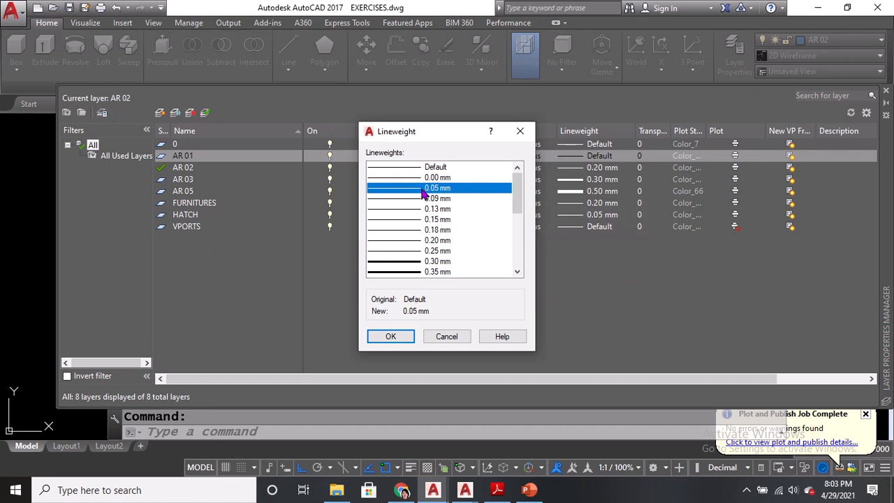
{"action": "left_click", "coordinate": [423, 190]}
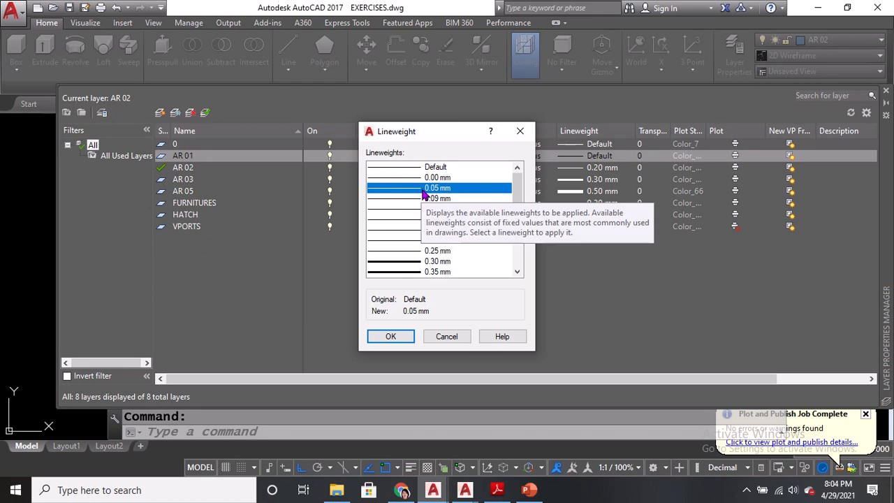
{"action": "left_click", "coordinate": [393, 337]}
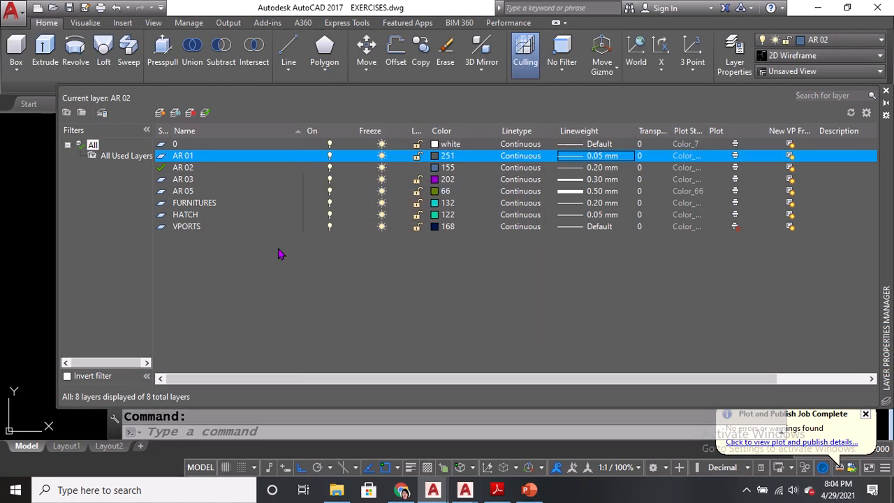
Create another new layer and name it TEXT
{"action": "left_click", "coordinate": [160, 113]}
{"action": "type", "text": "AR 03"}
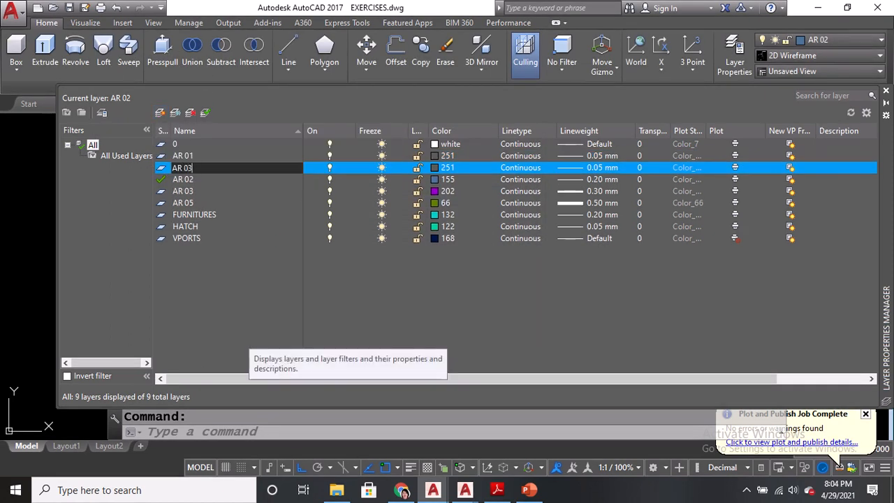
{"action": "left_click", "coordinate": [436, 168]}
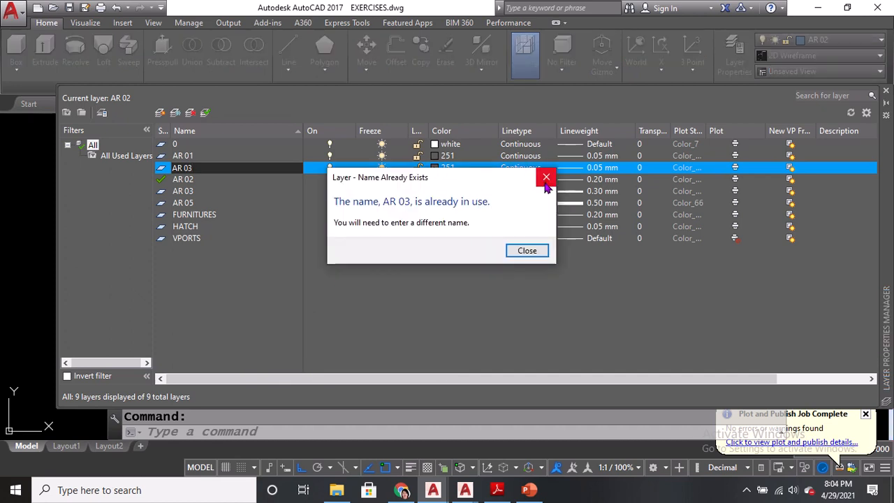
{"action": "left_click", "coordinate": [546, 180]}
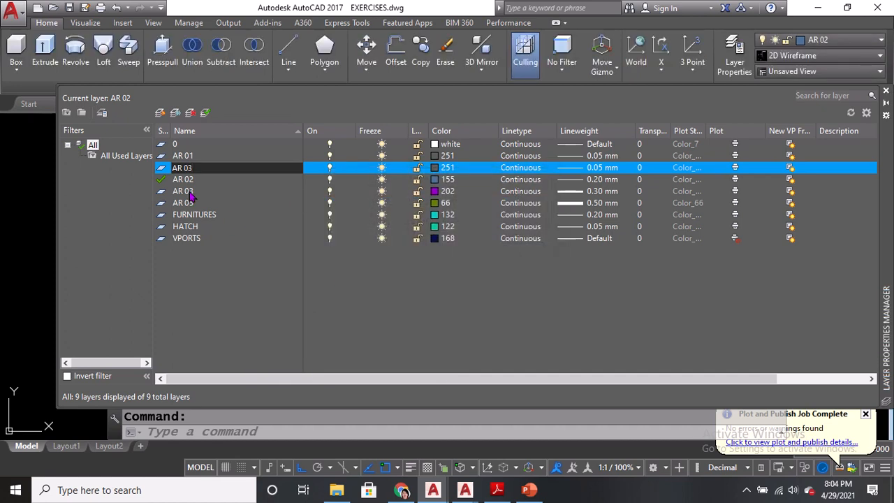
{"action": "left_click", "coordinate": [545, 178]}
{"action": "left_click", "coordinate": [190, 289]}
{"action": "left_click", "coordinate": [543, 178]}
{"action": "left_click", "coordinate": [201, 169]}
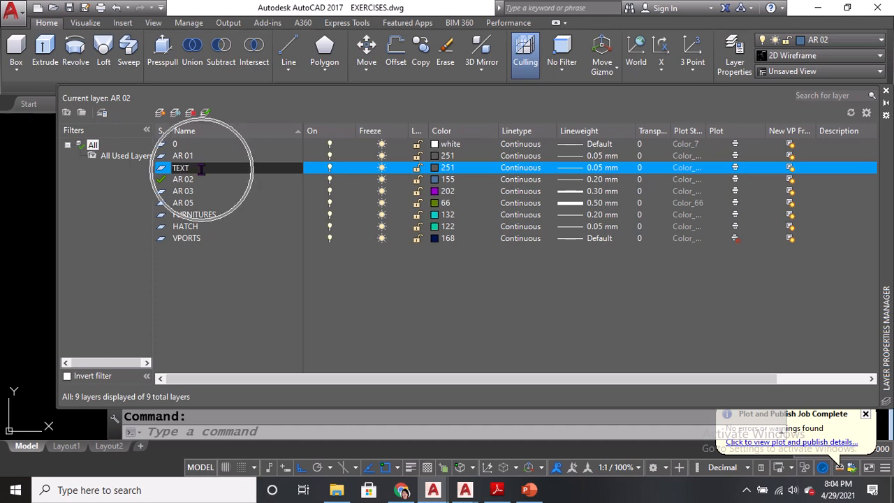
Set the color of the TEXT layer to red
{"action": "left_click", "coordinate": [437, 169]}
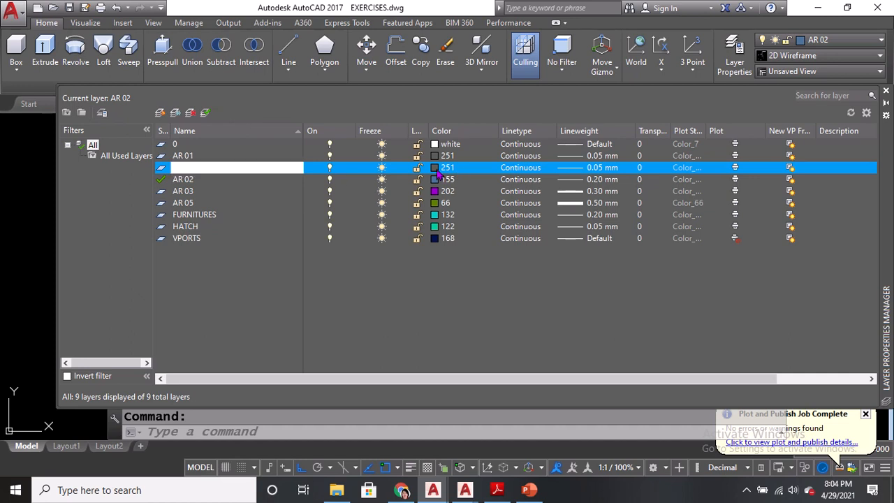
{"action": "left_click", "coordinate": [437, 170]}
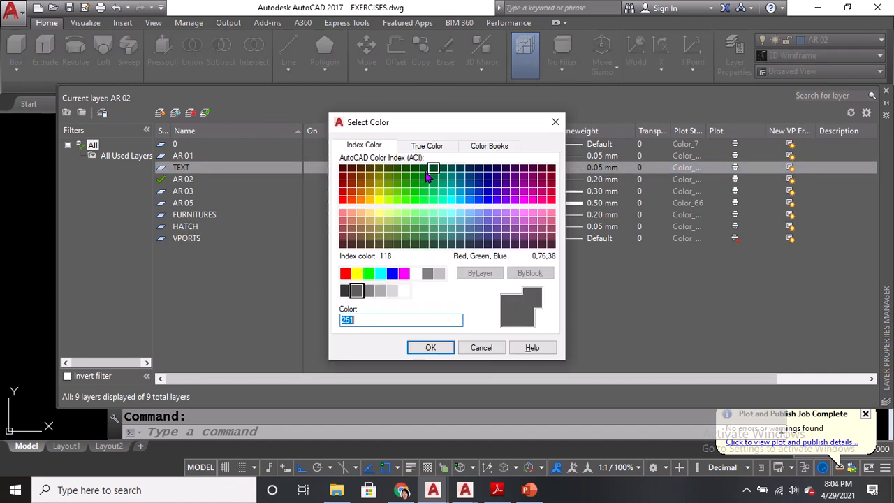
{"action": "left_click", "coordinate": [346, 275]}
{"action": "left_click", "coordinate": [358, 147]}
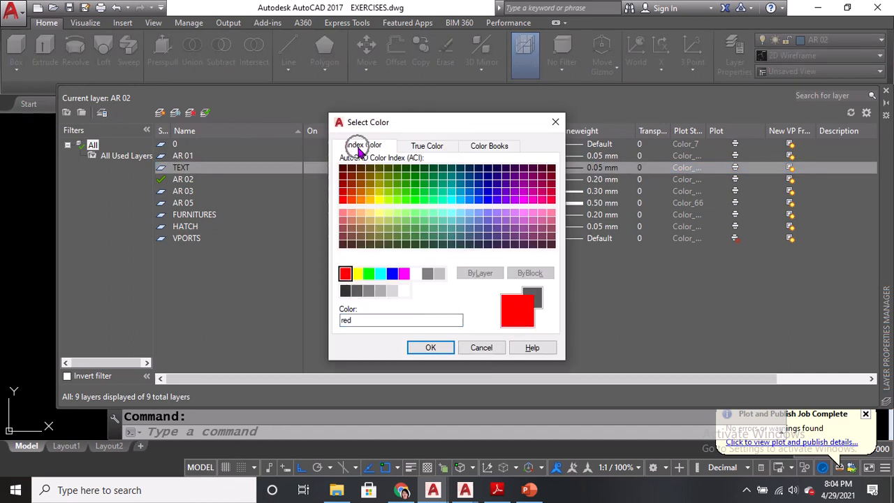
{"action": "left_click", "coordinate": [345, 274]}
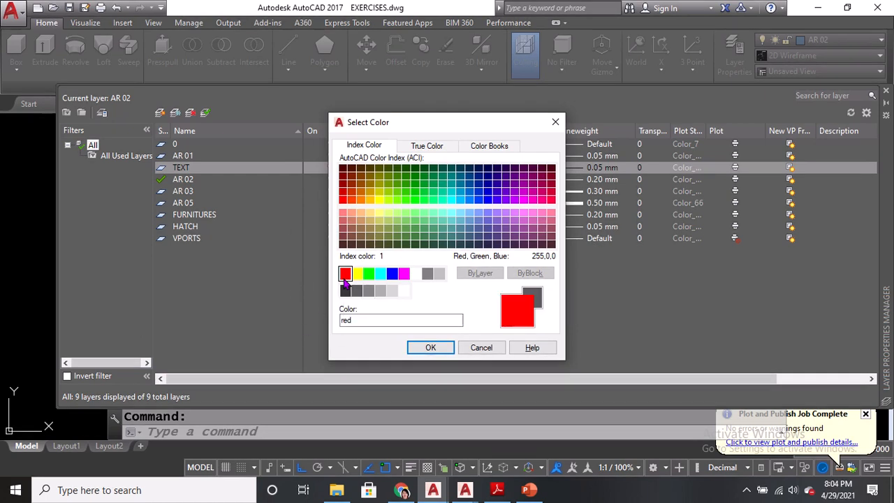
{"action": "left_click", "coordinate": [427, 346]}
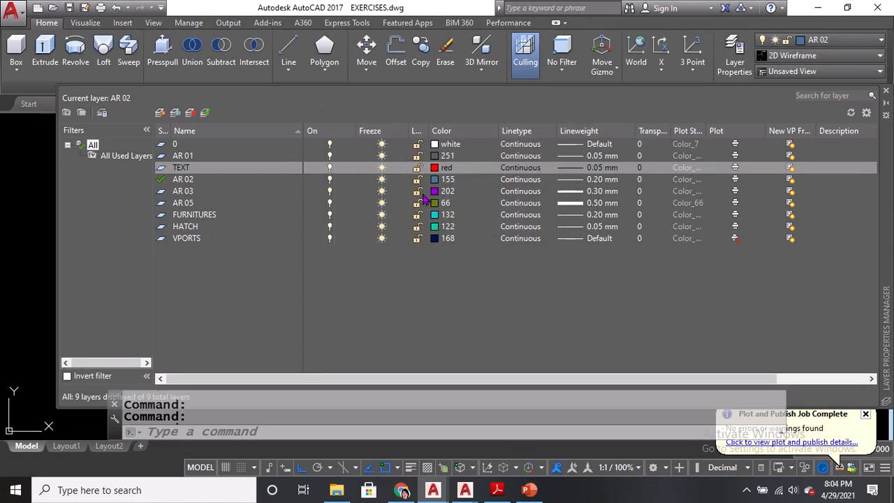
Set the lineweight of the TEXT layer to 0.25 mm
{"action": "left_click", "coordinate": [581, 169]}
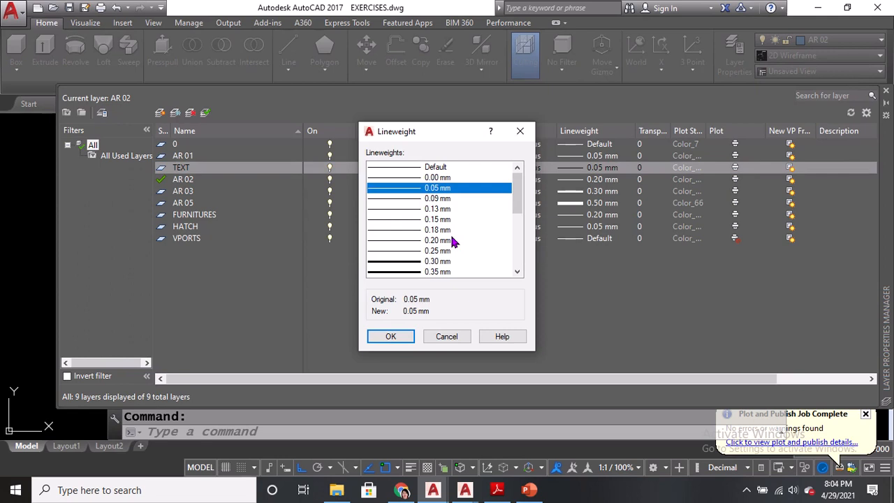
{"action": "left_click", "coordinate": [412, 253]}
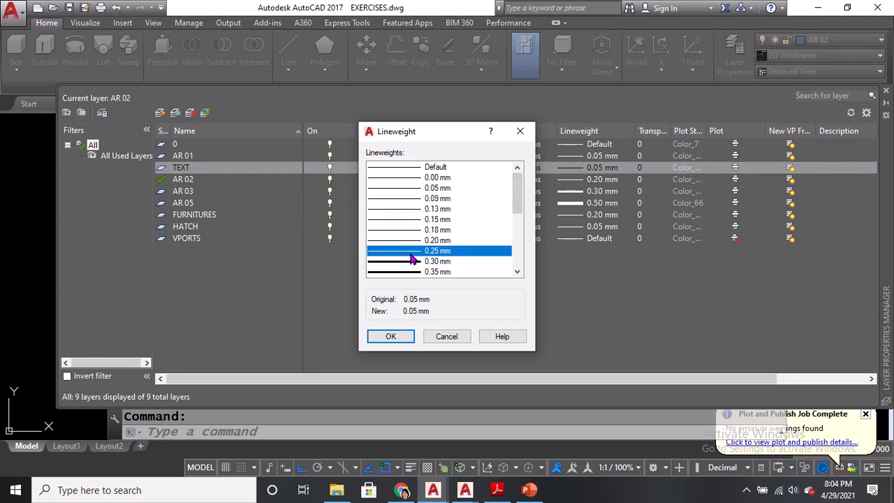
{"action": "left_click", "coordinate": [396, 336]}
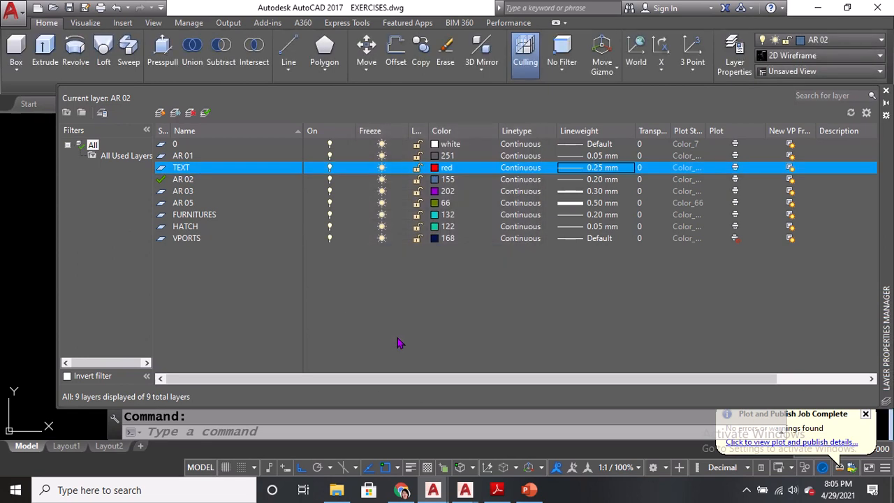
Make AR 05 the current layer and close the layer properties
{"action": "left_click", "coordinate": [182, 192]}
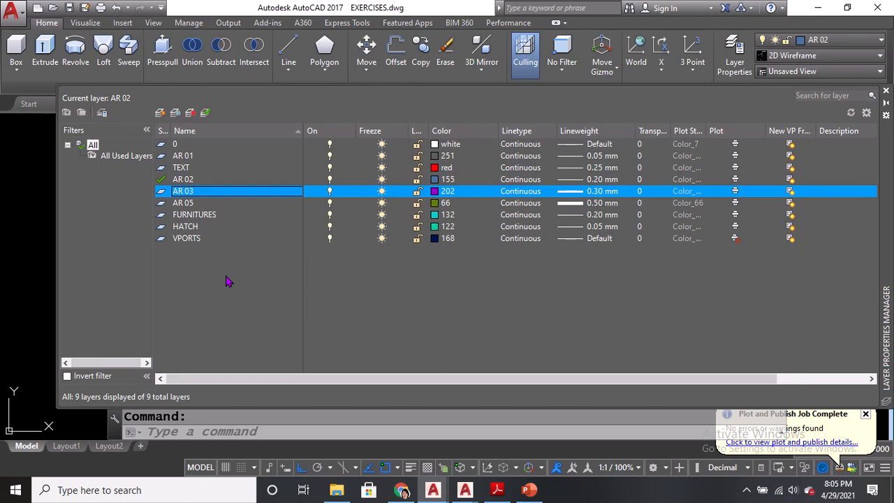
{"action": "left_click", "coordinate": [198, 199]}
{"action": "left_click", "coordinate": [451, 194]}
{"action": "left_click", "coordinate": [596, 197]}
{"action": "key", "text": "ctrl"}
{"action": "key", "text": "ctrl"}
{"action": "left_click", "coordinate": [165, 205]}
{"action": "double_click", "coordinate": [162, 203]}
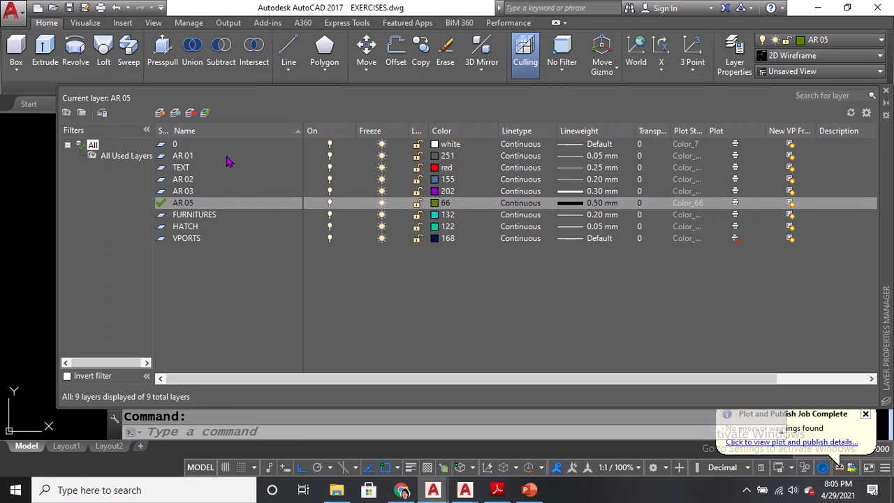
{"action": "left_click", "coordinate": [885, 91]}
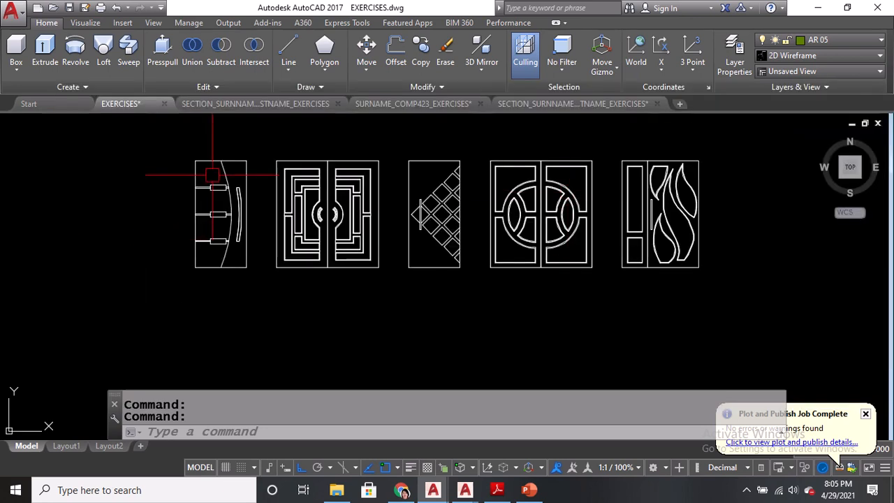
{"action": "type", "text": "DI"}
{"action": "key", "text": "Return"}
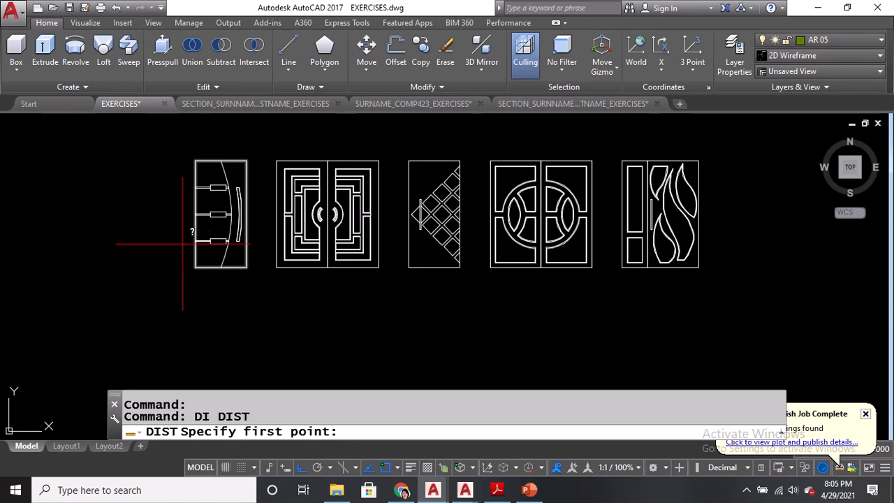
{"action": "right_click", "coordinate": [384, 468]}
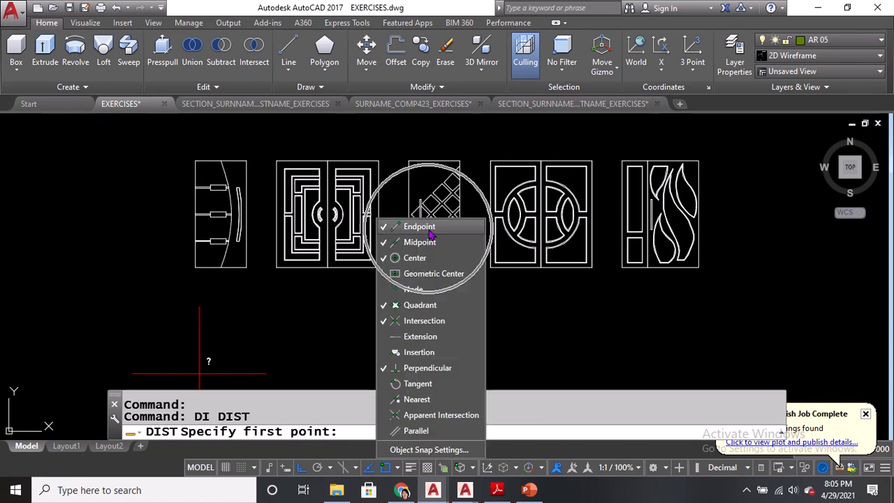
{"action": "key", "text": "Escape"}
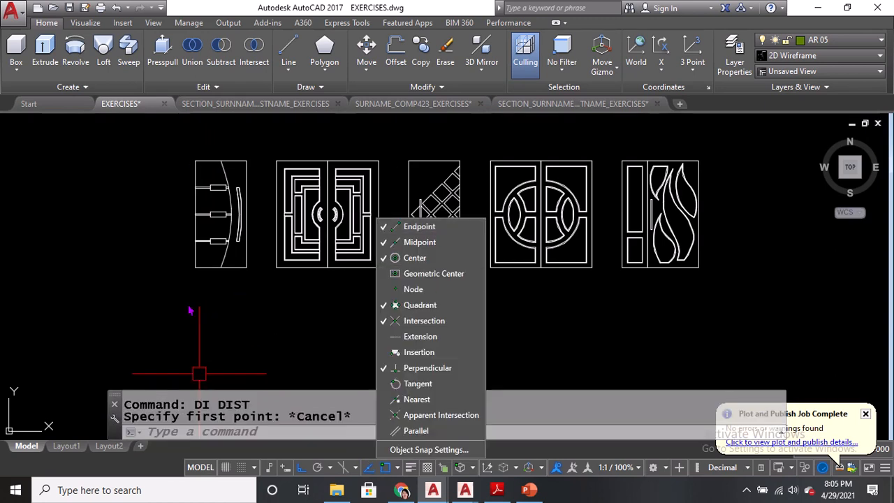
{"action": "left_click", "coordinate": [189, 314]}
Measure the overall width and height of the first door's outer rectangle, the one with the curved handle
{"action": "type", "text": "DI"}
{"action": "key", "text": "Return"}
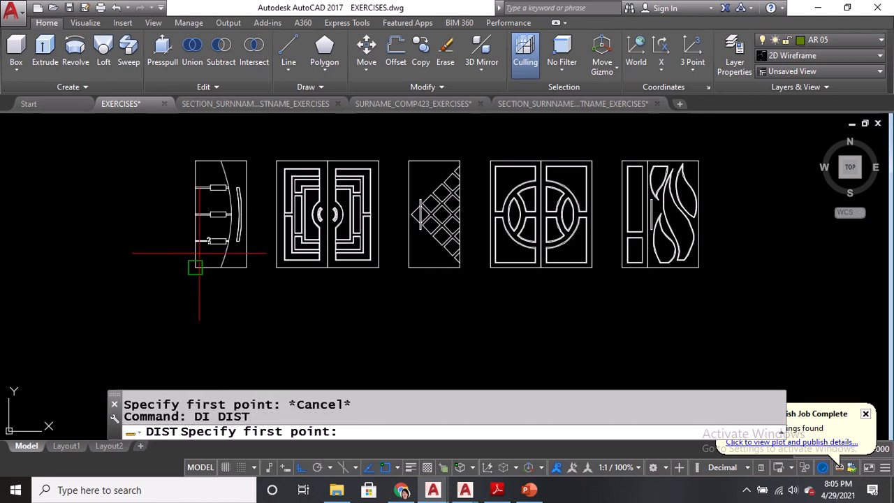
{"action": "left_click", "coordinate": [195, 267]}
{"action": "left_click", "coordinate": [247, 267]}
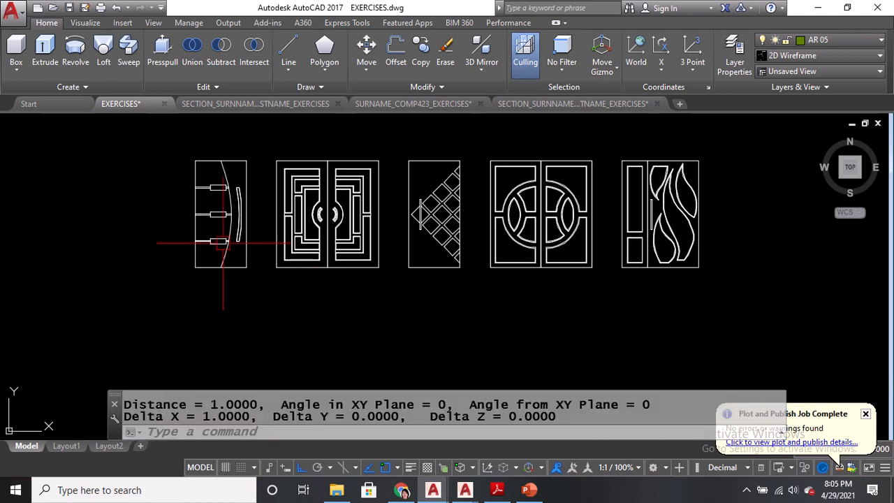
{"action": "key", "text": "Return"}
{"action": "left_click", "coordinate": [195, 160]}
{"action": "left_click", "coordinate": [201, 272]}
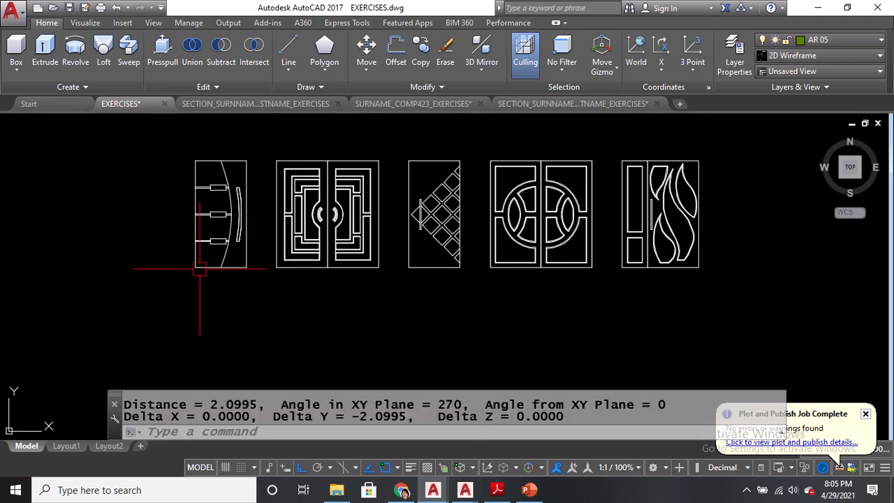
Draw a 1 by 2.1 rectangle below the first sample door, aligned with that door's left edge
{"action": "mouse_move", "coordinate": [207, 329]}
{"action": "middle_mouse_down"}
{"action": "mouse_move", "coordinate": [245, 297]}
{"action": "mouse_move", "coordinate": [257, 227]}
{"action": "middle_mouse_up"}
{"action": "type", "text": "REC"}
{"action": "key", "text": "Return"}
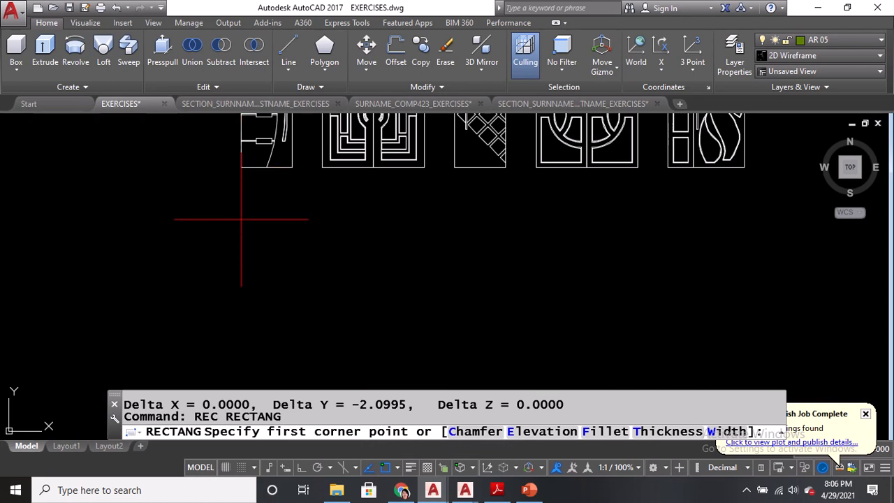
{"action": "left_click", "coordinate": [241, 357]}
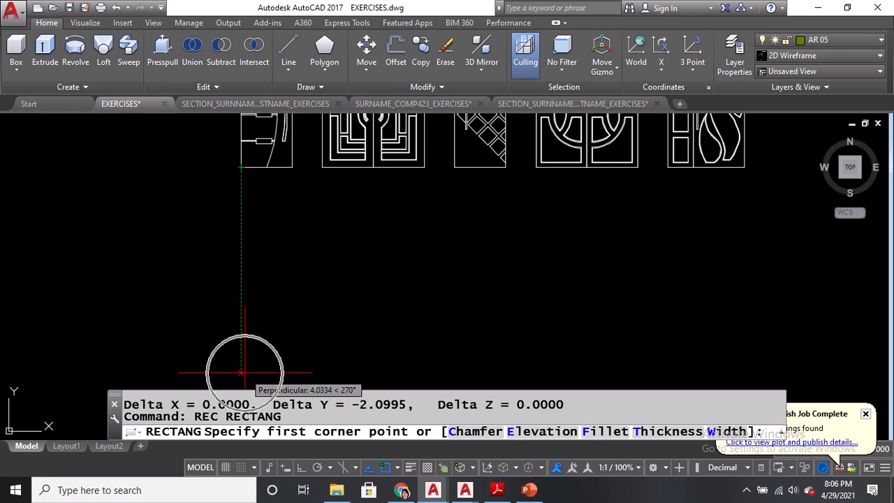
{"action": "left_click", "coordinate": [241, 372]}
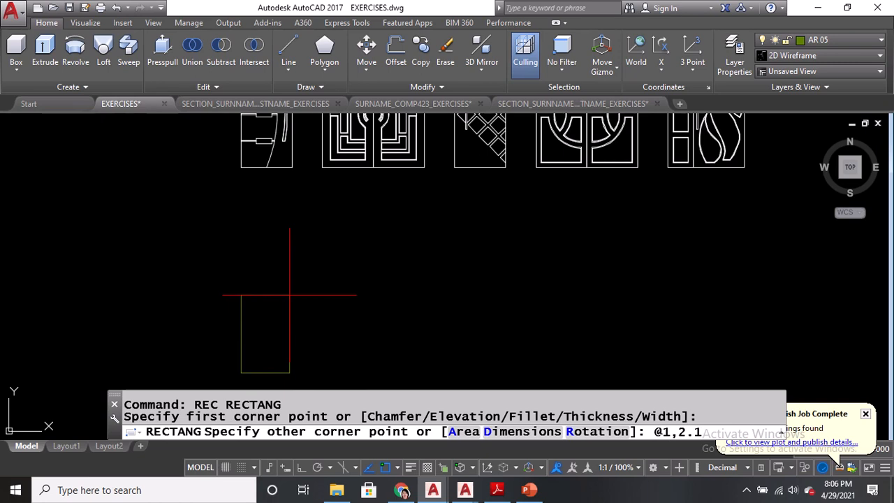
{"action": "key", "text": "Return"}
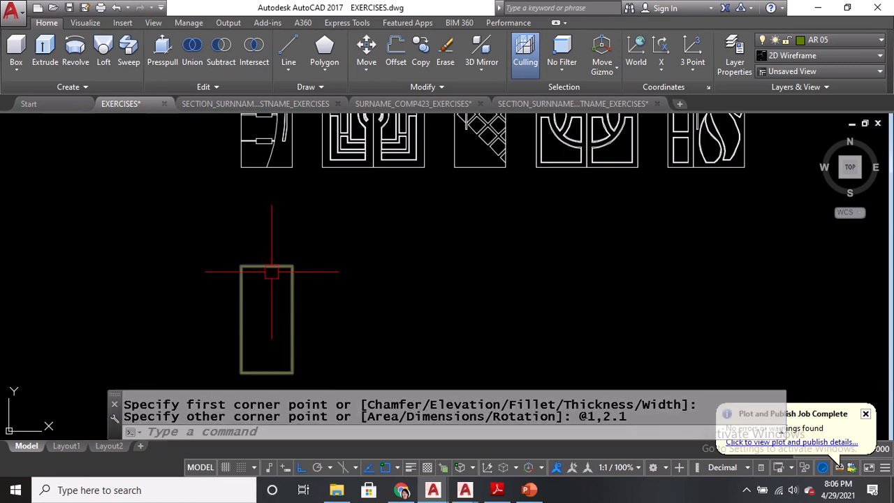
On layer AR 03, draw a right-bulging arc from the midpoint of the new rectangle's top edge to the midpoint of its bottom edge
{"action": "mouse_move", "coordinate": [270, 280]}
{"action": "middle_mouse_down"}
{"action": "mouse_move", "coordinate": [275, 266]}
{"action": "mouse_move", "coordinate": [299, 273]}
{"action": "mouse_move", "coordinate": [308, 203]}
{"action": "mouse_move", "coordinate": [325, 304]}
{"action": "middle_mouse_up"}
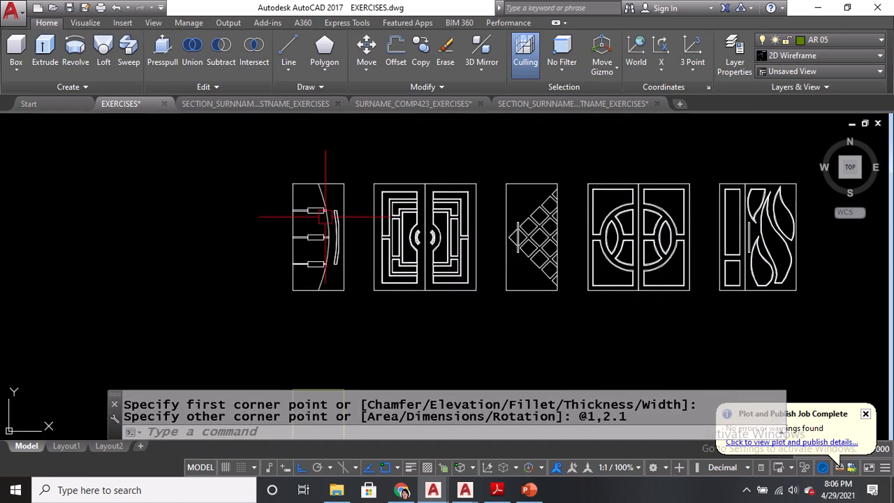
{"action": "left_click", "coordinate": [824, 40]}
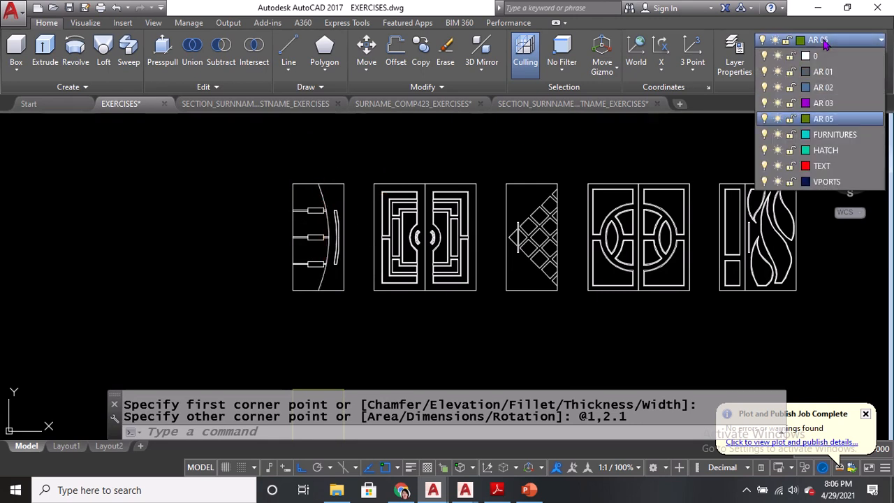
{"action": "left_click", "coordinate": [835, 105]}
{"action": "scroll", "coordinate": [298, 225], "scroll_direction": "up", "scroll_amount": 3}
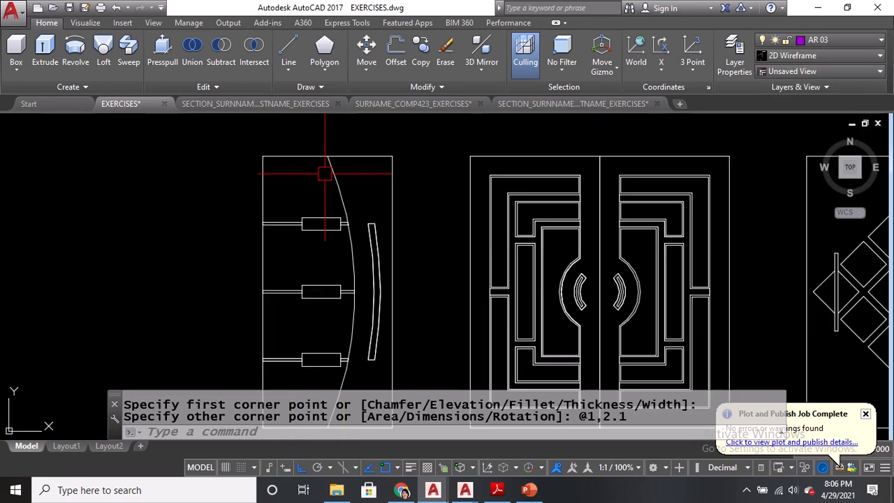
{"action": "scroll", "coordinate": [331, 176], "scroll_direction": "up", "scroll_amount": 1}
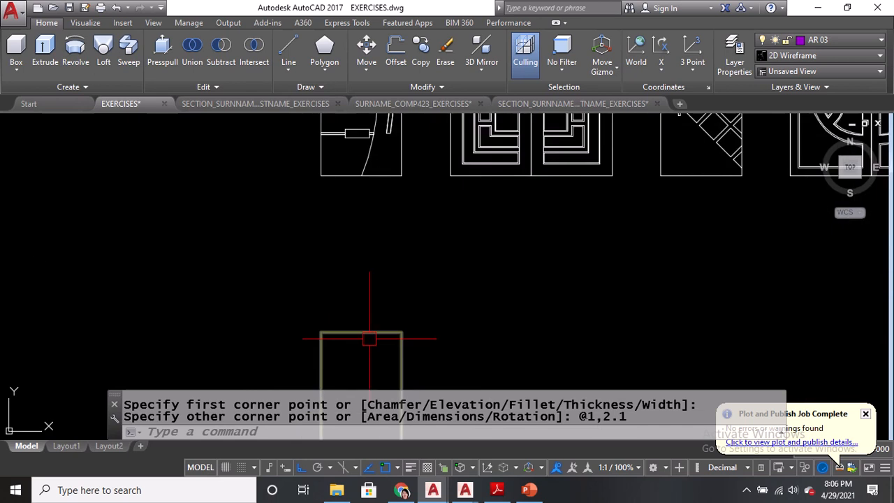
{"action": "middle_click_drag", "start_coordinate": [365, 329], "coordinate": [398, 174]}
{"action": "scroll", "coordinate": [387, 205], "scroll_direction": "up", "scroll_amount": 1}
{"action": "type", "text": "A"}
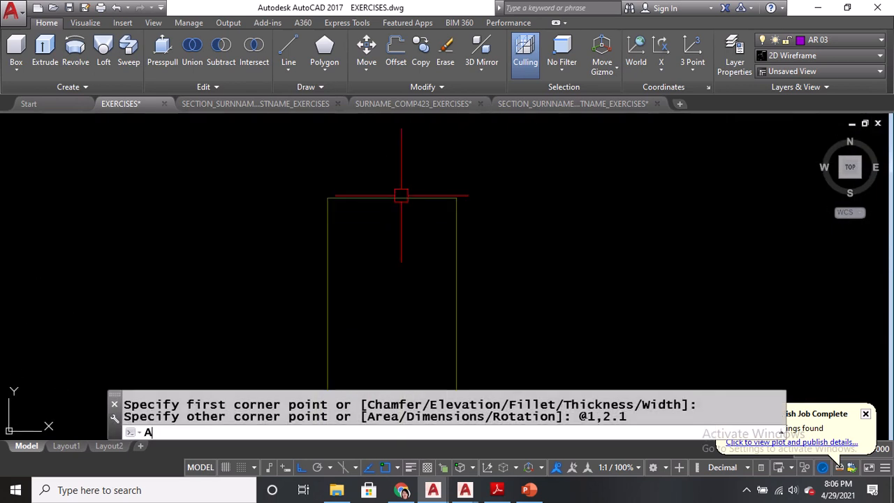
{"action": "key", "text": "Return"}
{"action": "scroll", "coordinate": [399, 182], "scroll_direction": "down", "scroll_amount": 1}
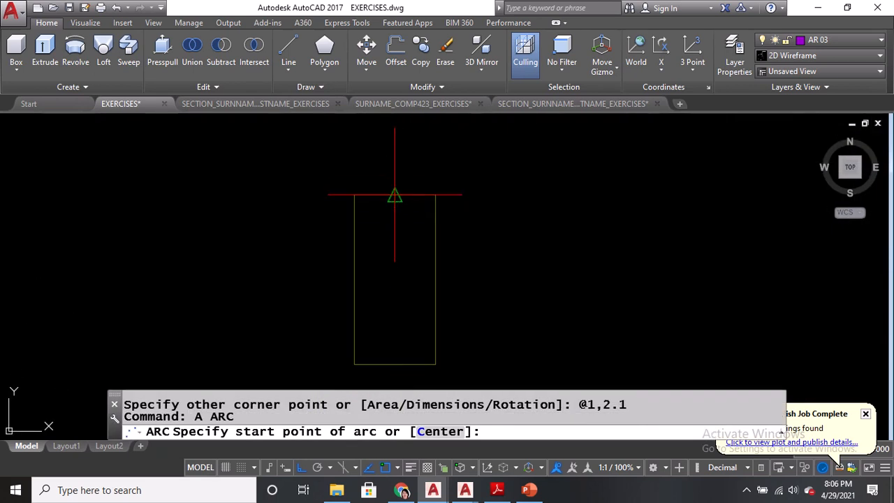
{"action": "left_click", "coordinate": [395, 194]}
{"action": "left_click", "coordinate": [412, 310]}
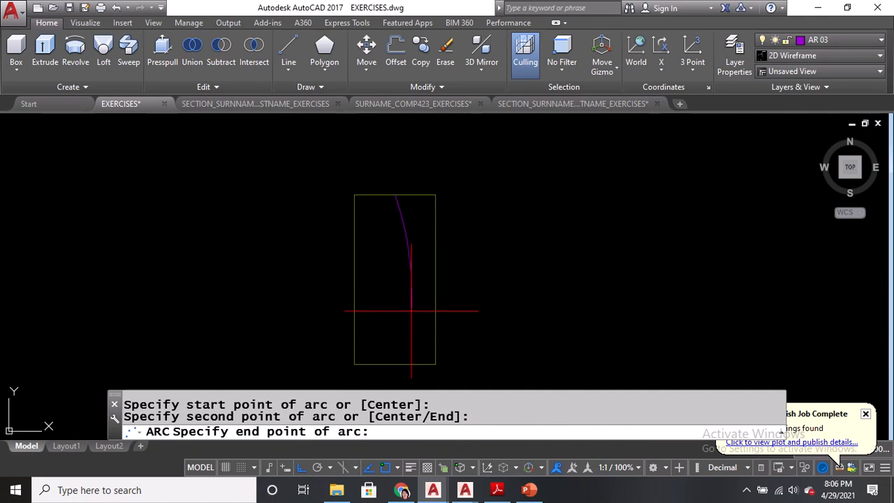
{"action": "left_click", "coordinate": [395, 364]}
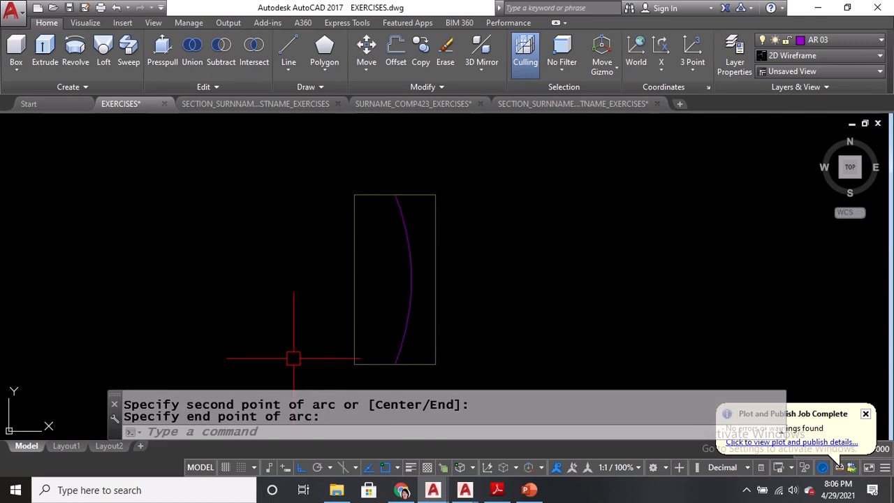
Measure the thickness of a thin horizontal bar at the left edge of the first sample door
{"action": "scroll", "coordinate": [296, 341], "scroll_direction": "down", "scroll_amount": 2}
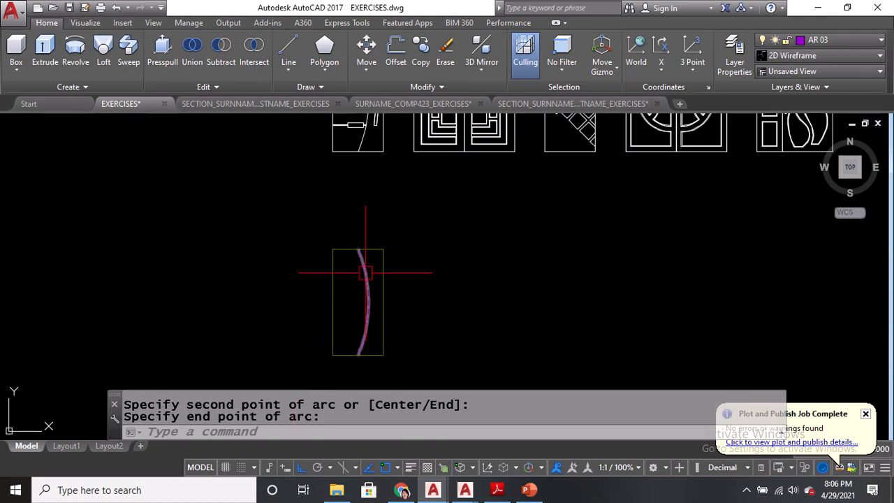
{"action": "middle_click_drag", "start_coordinate": [365, 229], "coordinate": [371, 274]}
{"action": "scroll", "coordinate": [342, 178], "scroll_direction": "up", "scroll_amount": 5}
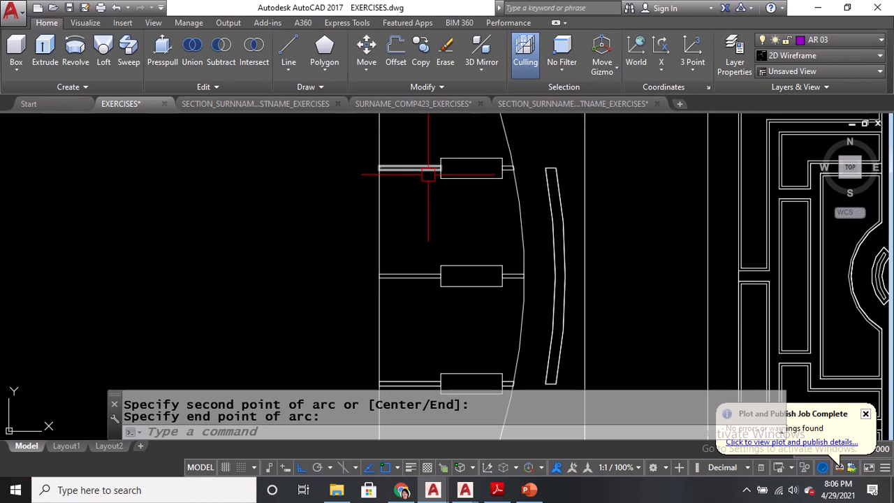
{"action": "scroll", "coordinate": [421, 289], "scroll_direction": "up", "scroll_amount": 2}
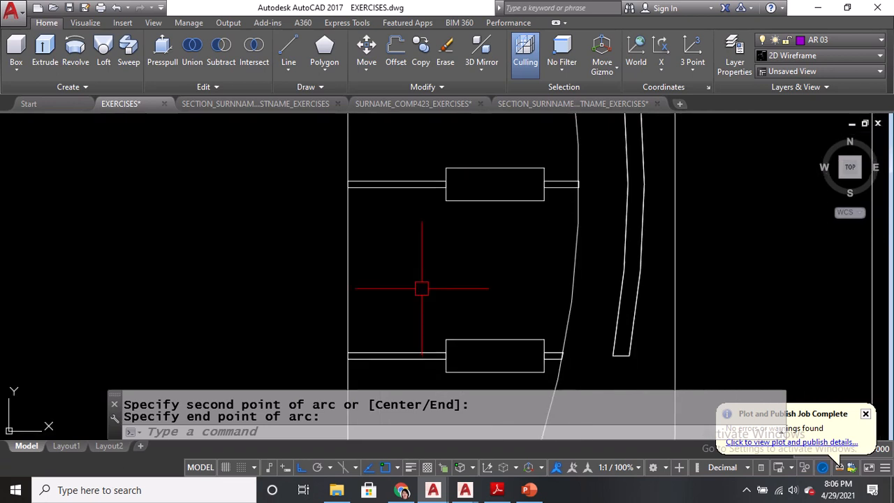
{"action": "type", "text": "DI"}
{"action": "key", "text": "Return"}
{"action": "scroll", "coordinate": [373, 326], "scroll_direction": "up", "scroll_amount": 3}
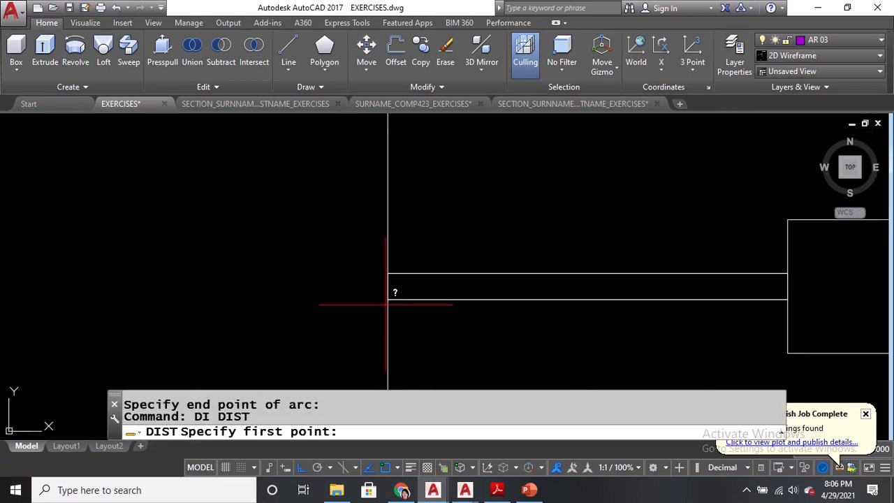
{"action": "left_click", "coordinate": [387, 298]}
{"action": "left_click", "coordinate": [389, 271]}
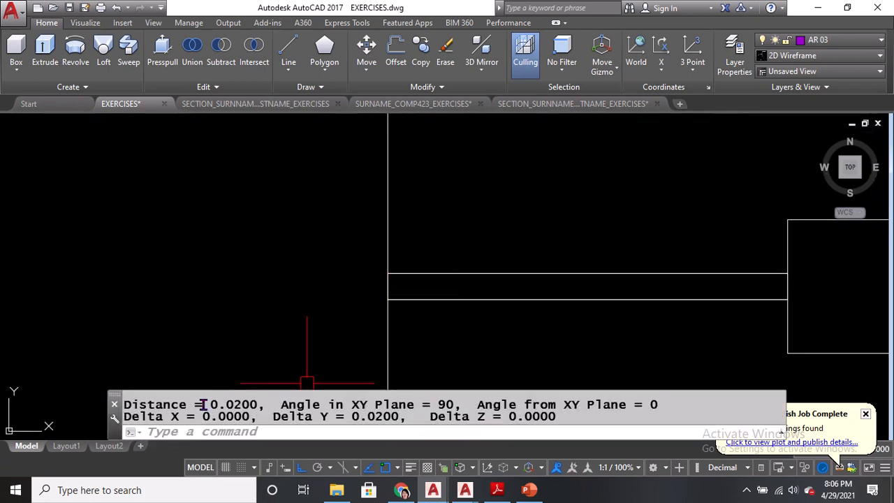
Examine how the three horizontal bars and their blocks are arranged on the first sample door
{"action": "scroll", "coordinate": [241, 385], "scroll_direction": "down", "scroll_amount": 2}
{"action": "middle_click_drag", "start_coordinate": [411, 272], "coordinate": [420, 397]}
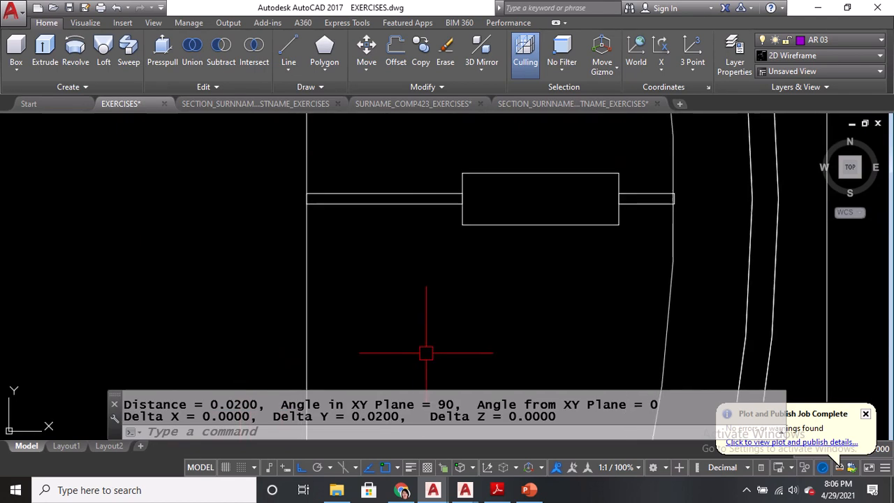
{"action": "scroll", "coordinate": [426, 353], "scroll_direction": "down", "scroll_amount": 2}
{"action": "mouse_move", "coordinate": [417, 211]}
{"action": "middle_mouse_down"}
{"action": "mouse_move", "coordinate": [417, 265]}
{"action": "mouse_move", "coordinate": [393, 202]}
{"action": "middle_mouse_up"}
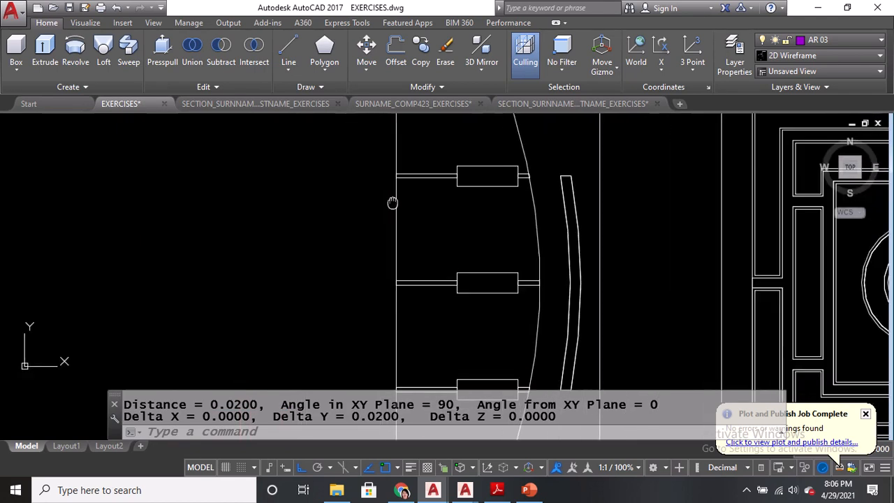
{"action": "scroll", "coordinate": [386, 258], "scroll_direction": "down", "scroll_amount": 2}
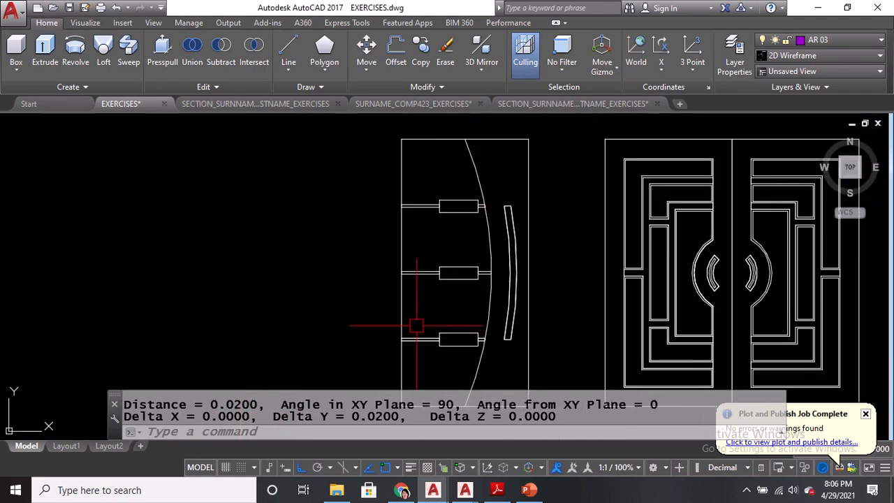
{"action": "middle_click_drag", "start_coordinate": [415, 324], "coordinate": [425, 301]}
{"action": "scroll", "coordinate": [436, 224], "scroll_direction": "down", "scroll_amount": 2}
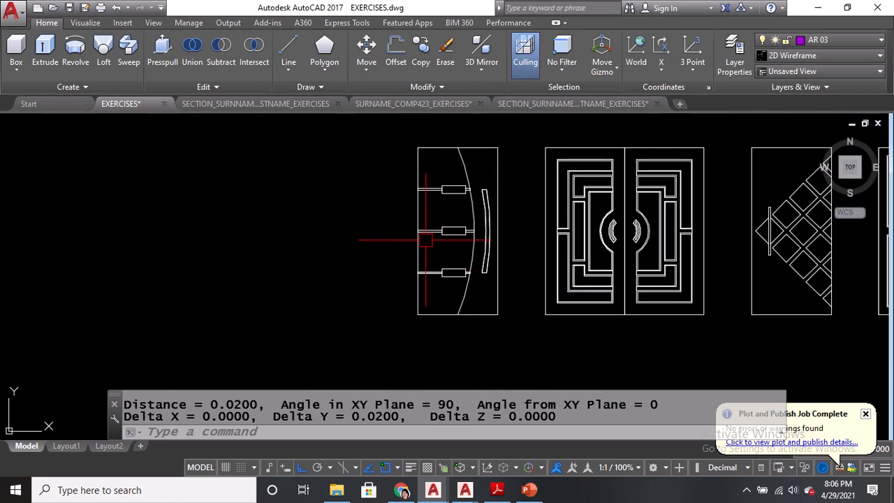
On layer AR 02, draw a horizontal line from the midpoint of the new door's left edge to just past the arc
{"action": "scroll", "coordinate": [415, 295], "scroll_direction": "down", "scroll_amount": 3}
{"action": "mouse_move", "coordinate": [425, 293]}
{"action": "middle_mouse_down"}
{"action": "mouse_move", "coordinate": [423, 247]}
{"action": "mouse_move", "coordinate": [391, 233]}
{"action": "middle_mouse_up"}
{"action": "scroll", "coordinate": [446, 314], "scroll_direction": "up", "scroll_amount": 4}
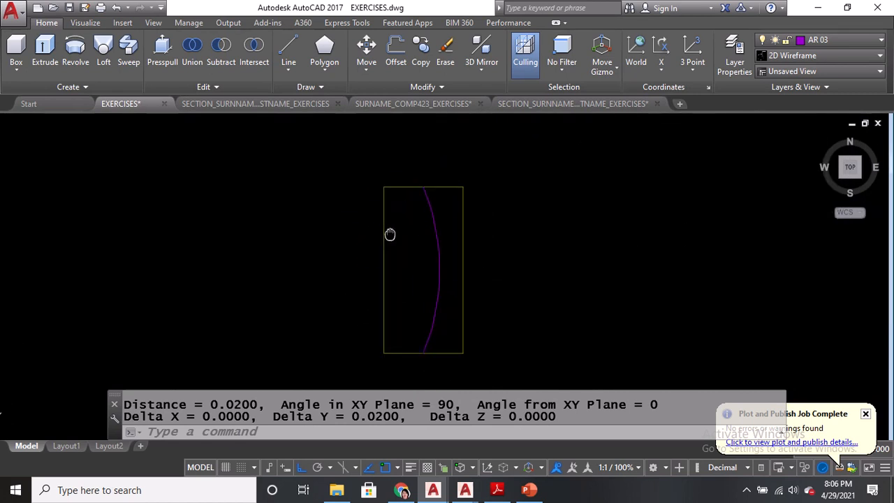
{"action": "left_click", "coordinate": [868, 43]}
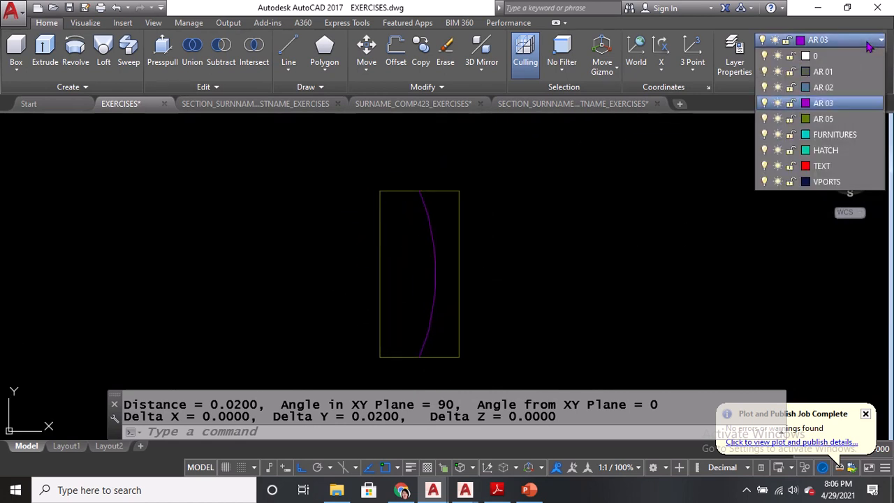
{"action": "left_click", "coordinate": [831, 87]}
{"action": "scroll", "coordinate": [437, 275], "scroll_direction": "up", "scroll_amount": 2}
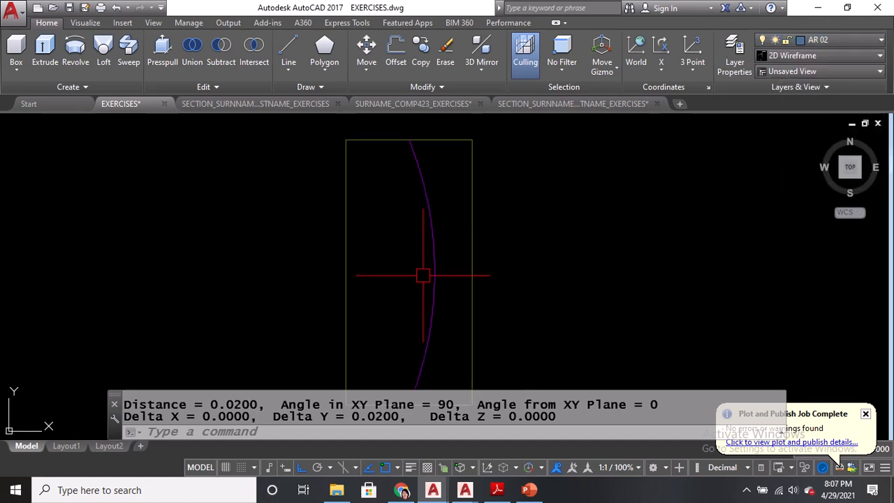
{"action": "type", "text": "L"}
{"action": "key", "text": "Return"}
{"action": "left_click", "coordinate": [346, 272]}
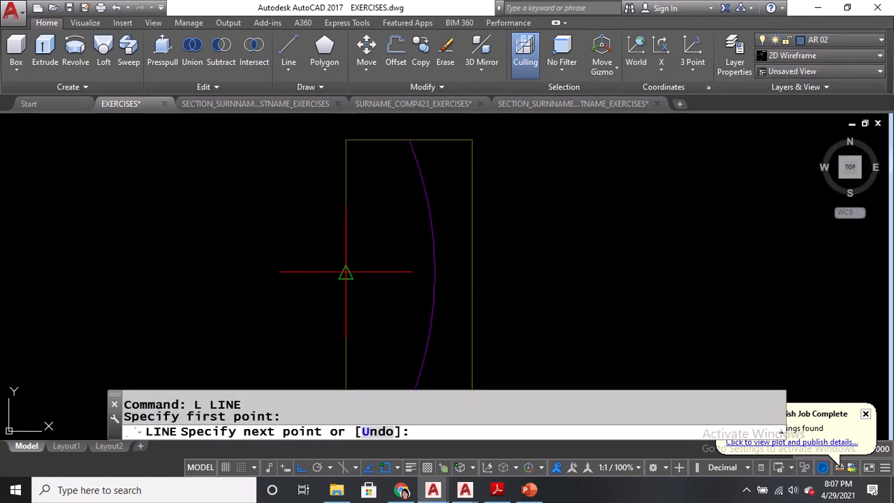
{"action": "left_click", "coordinate": [450, 273]}
{"action": "key", "text": "Return"}
{"action": "scroll", "coordinate": [359, 275], "scroll_direction": "up", "scroll_amount": 2}
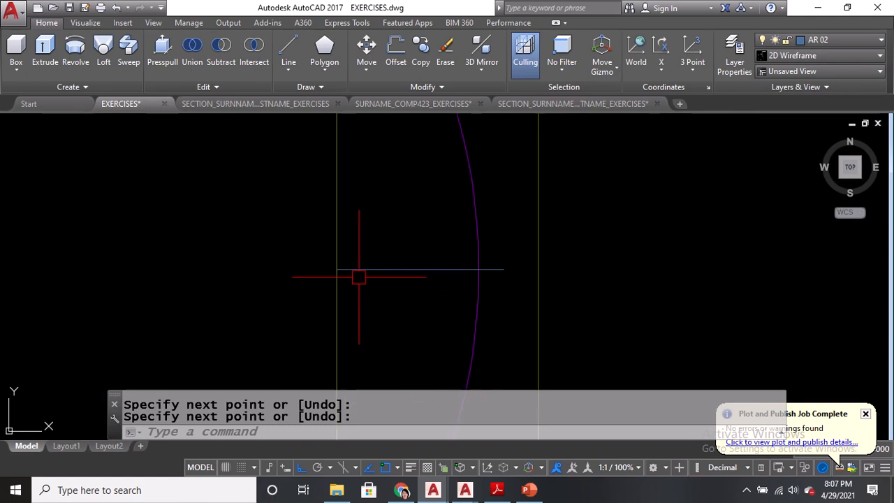
Offset the new door's horizontal line by 0.01 above and below it
{"action": "scroll", "coordinate": [371, 277], "scroll_direction": "down", "scroll_amount": 5}
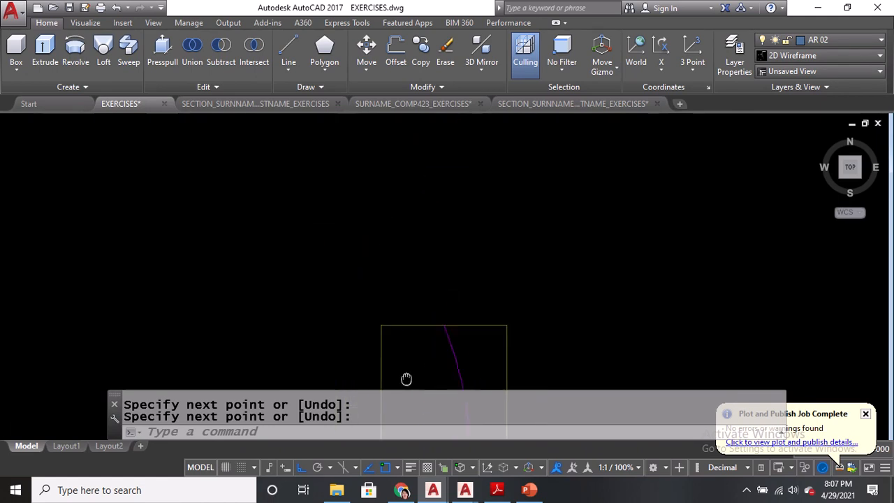
{"action": "scroll", "coordinate": [416, 208], "scroll_direction": "up", "scroll_amount": 2}
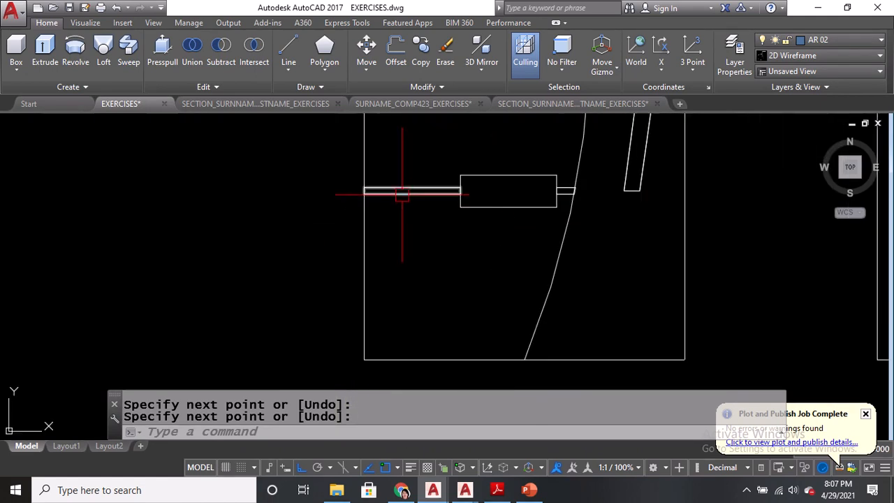
{"action": "scroll", "coordinate": [408, 177], "scroll_direction": "down", "scroll_amount": 4}
{"action": "middle_click_drag", "start_coordinate": [441, 293], "coordinate": [438, 160]}
{"action": "scroll", "coordinate": [398, 235], "scroll_direction": "up", "scroll_amount": 4}
{"action": "mouse_move", "coordinate": [399, 235]}
{"action": "middle_mouse_down"}
{"action": "mouse_move", "coordinate": [443, 232]}
{"action": "mouse_move", "coordinate": [435, 244]}
{"action": "middle_mouse_up"}
{"action": "key", "text": "Return"}
{"action": "type", "text": "o"}
{"action": "key", "text": "Return"}
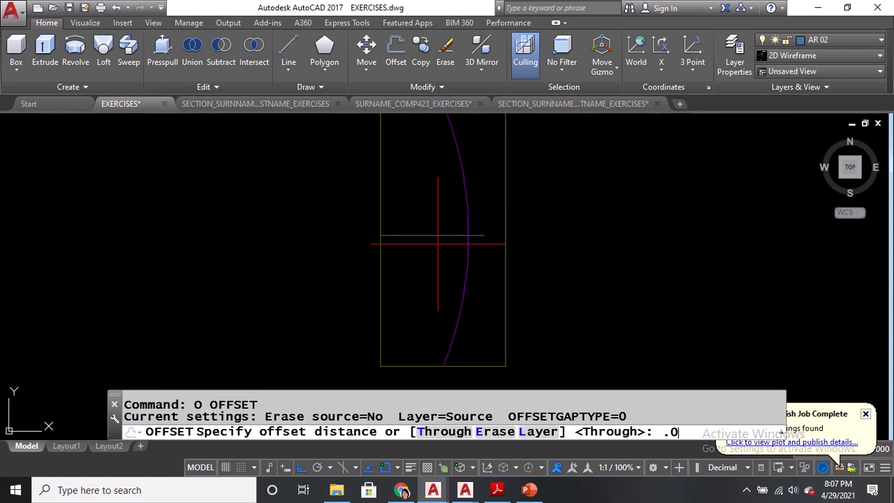
{"action": "key", "text": "Return"}
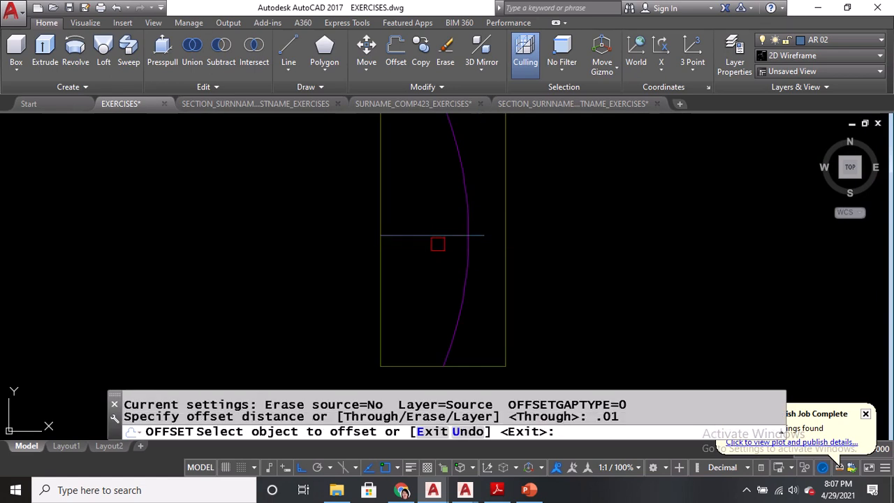
{"action": "scroll", "coordinate": [437, 244], "scroll_direction": "up", "scroll_amount": 2}
{"action": "left_click", "coordinate": [434, 227]}
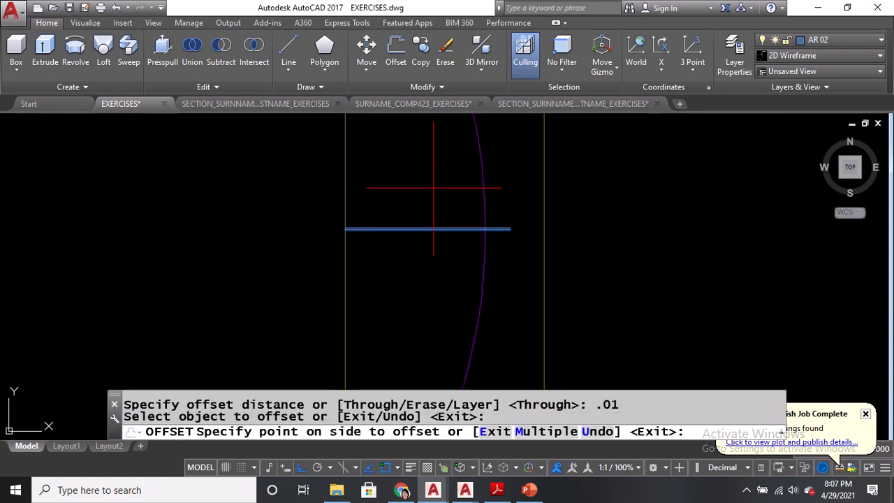
{"action": "left_click", "coordinate": [432, 196]}
{"action": "scroll", "coordinate": [420, 244], "scroll_direction": "up", "scroll_amount": 5}
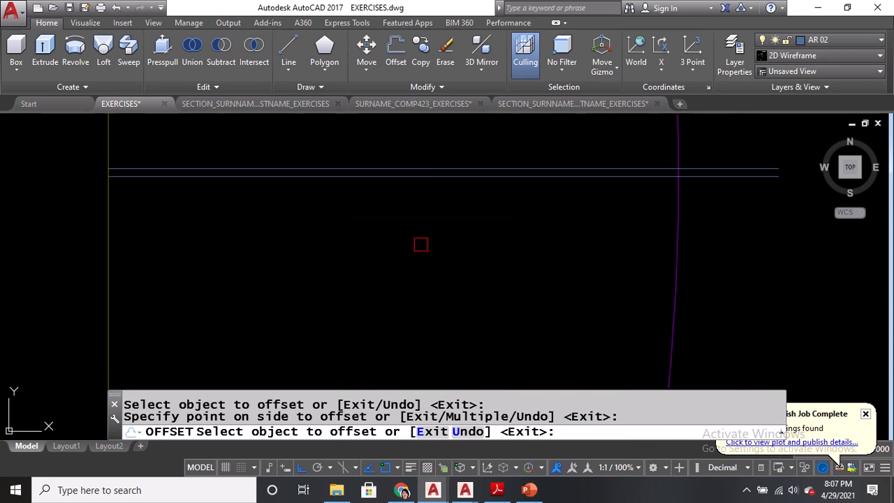
{"action": "left_click", "coordinate": [428, 177]}
{"action": "left_click", "coordinate": [430, 224]}
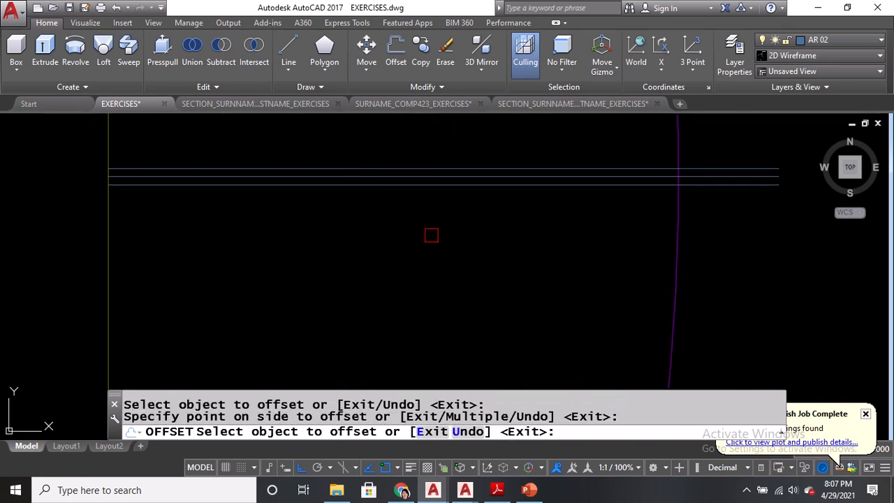
{"action": "key", "text": "Return"}
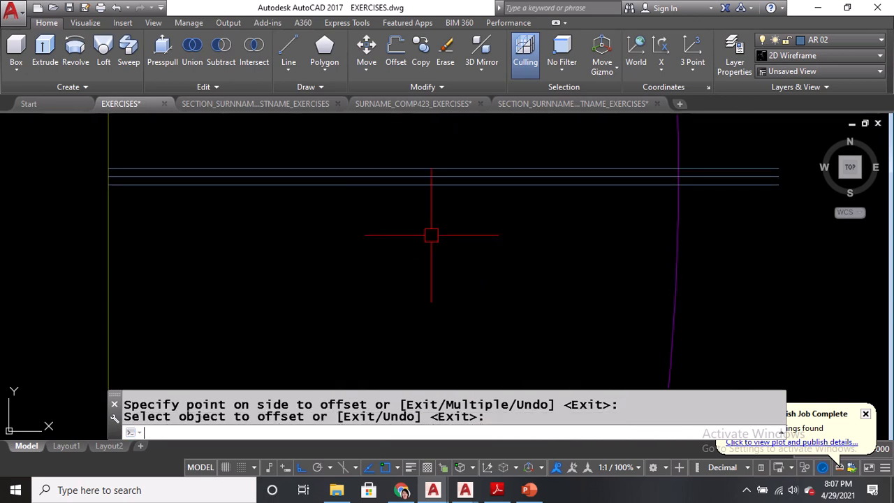
Erase the middle one of the three closely spaced horizontal lines on the new door
{"action": "type", "text": "E"}
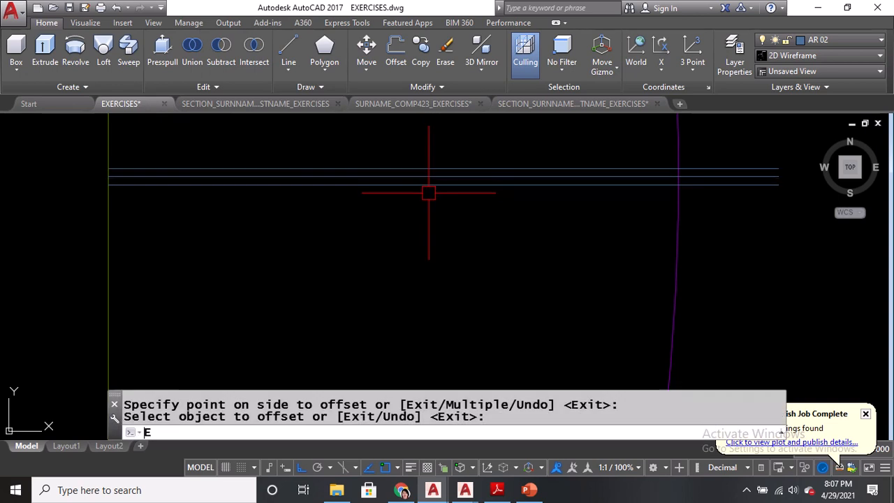
{"action": "key", "text": "Return"}
{"action": "scroll", "coordinate": [426, 185], "scroll_direction": "up", "scroll_amount": 2}
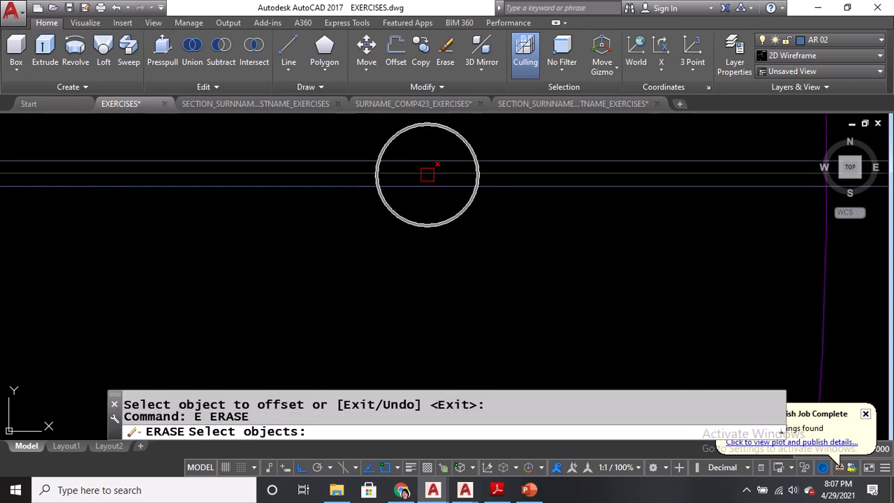
{"action": "left_click", "coordinate": [427, 174]}
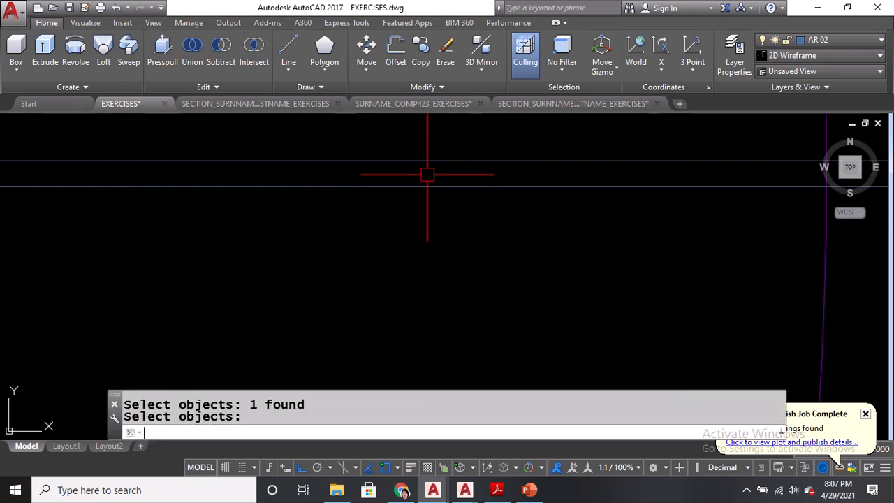
Trim the ends of the two remaining horizontal lines that extend past the arc
{"action": "scroll", "coordinate": [429, 203], "scroll_direction": "down", "scroll_amount": 4}
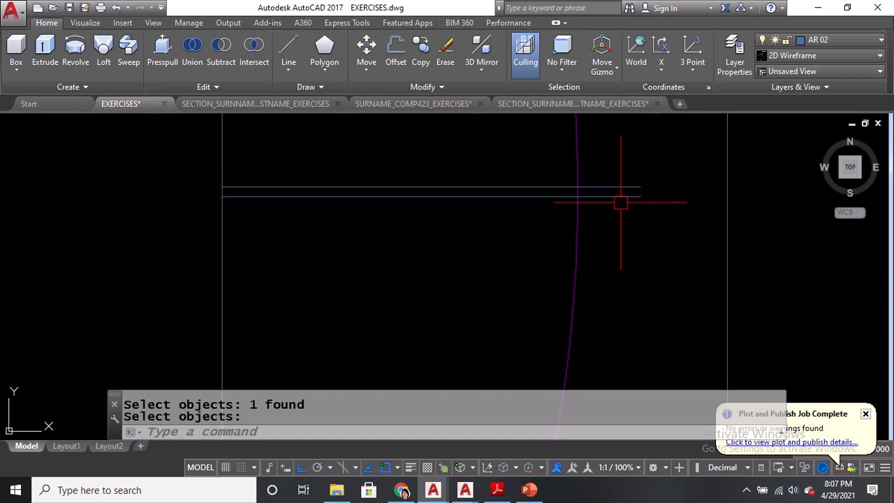
{"action": "type", "text": "TR"}
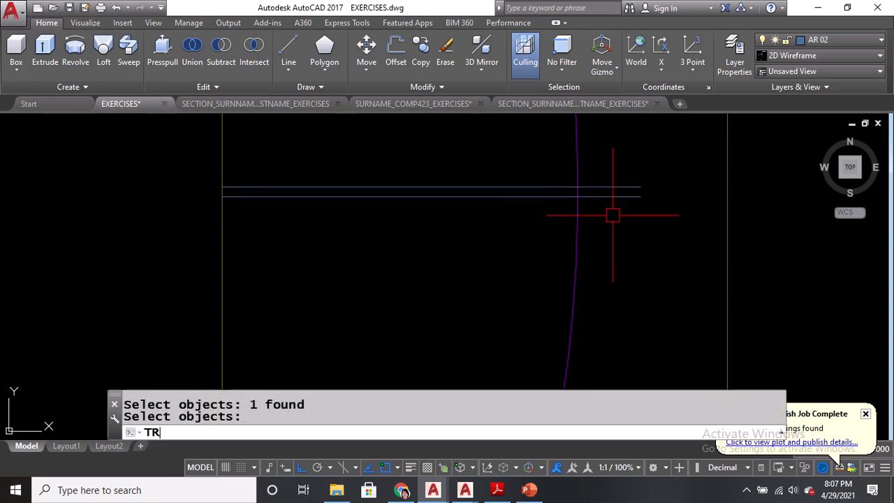
{"action": "key", "text": "Return"}
{"action": "key", "text": "Return"}
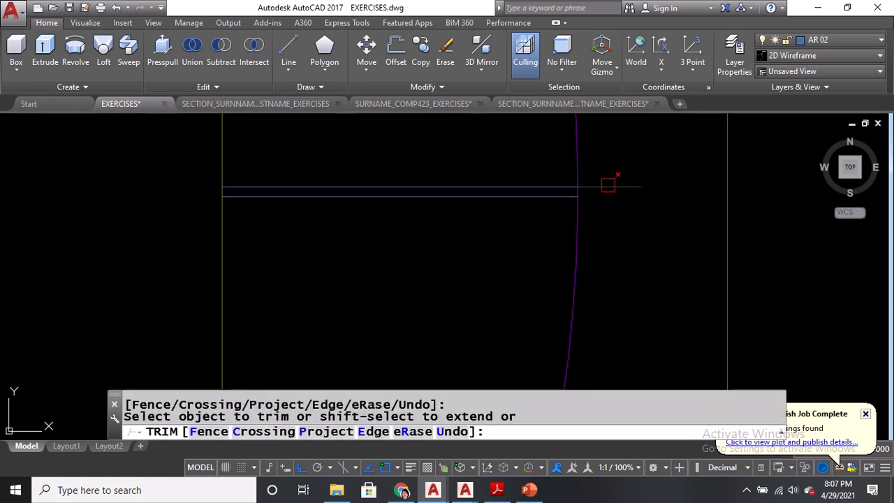
{"action": "scroll", "coordinate": [607, 185], "scroll_direction": "down", "scroll_amount": 6}
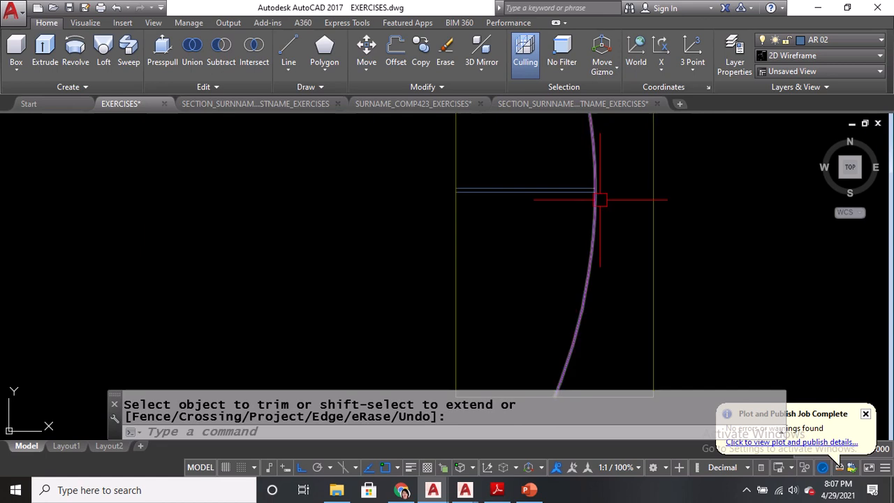
{"action": "middle_click_drag", "start_coordinate": [571, 214], "coordinate": [564, 287]}
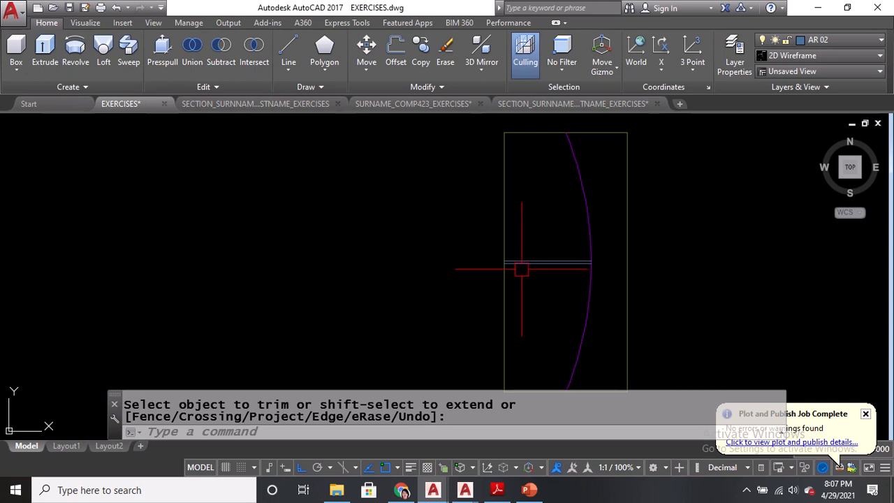
{"action": "type", "text": "co"}
{"action": "key", "text": "Return"}
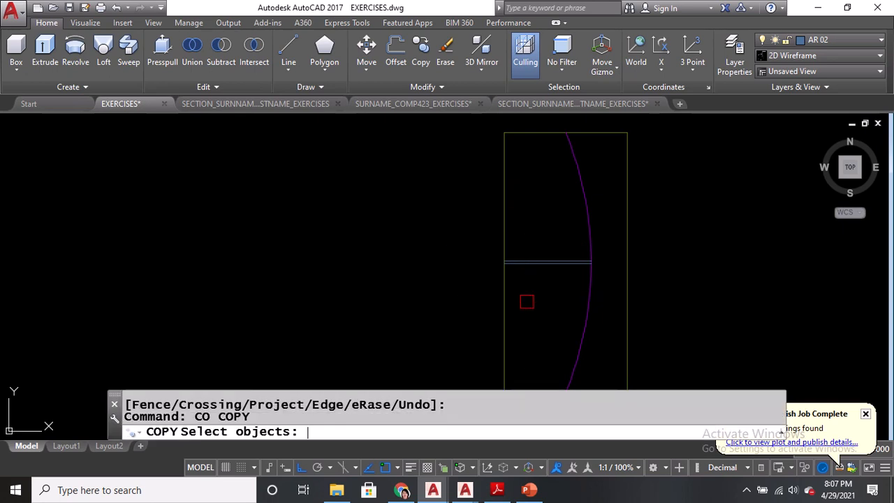
{"action": "scroll", "coordinate": [528, 273], "scroll_direction": "up", "scroll_amount": 4}
{"action": "left_click", "coordinate": [535, 225]}
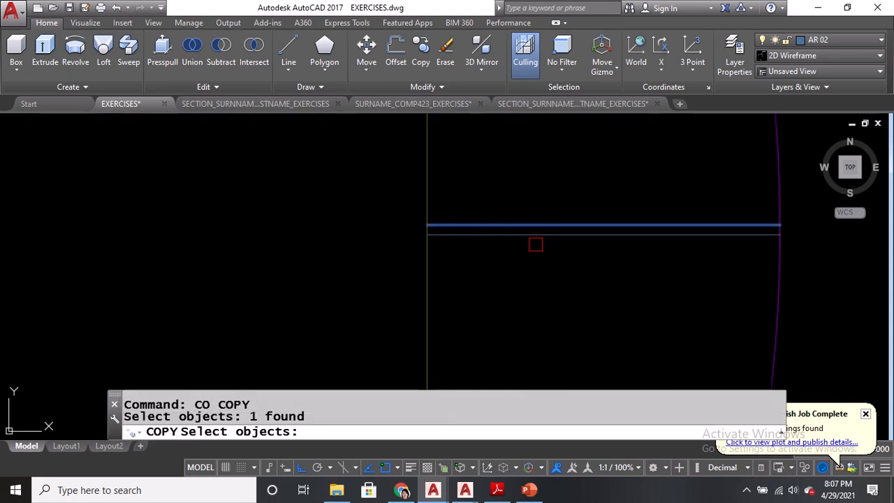
{"action": "left_click", "coordinate": [534, 235]}
{"action": "key", "text": "Return"}
{"action": "left_click", "coordinate": [427, 235]}
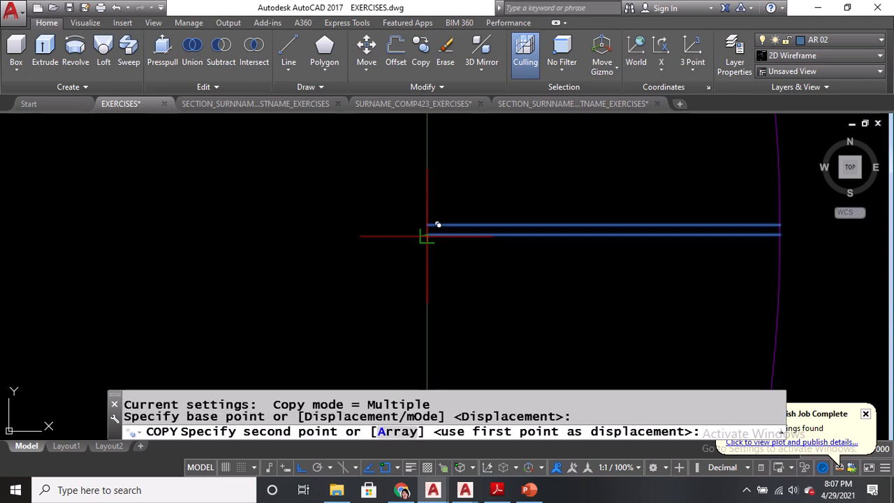
{"action": "key", "text": "Escape"}
Copy the new door's pair of horizontal bar lines 0.60 straight up and 0.60 straight down
{"action": "type", "text": "co"}
{"action": "key", "text": "Return"}
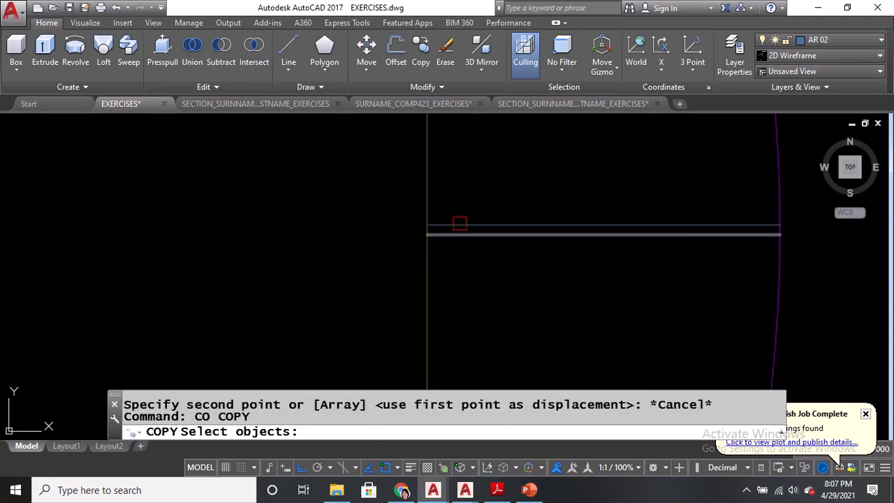
{"action": "left_click", "coordinate": [461, 226]}
{"action": "left_click", "coordinate": [491, 235]}
{"action": "key", "text": "Return"}
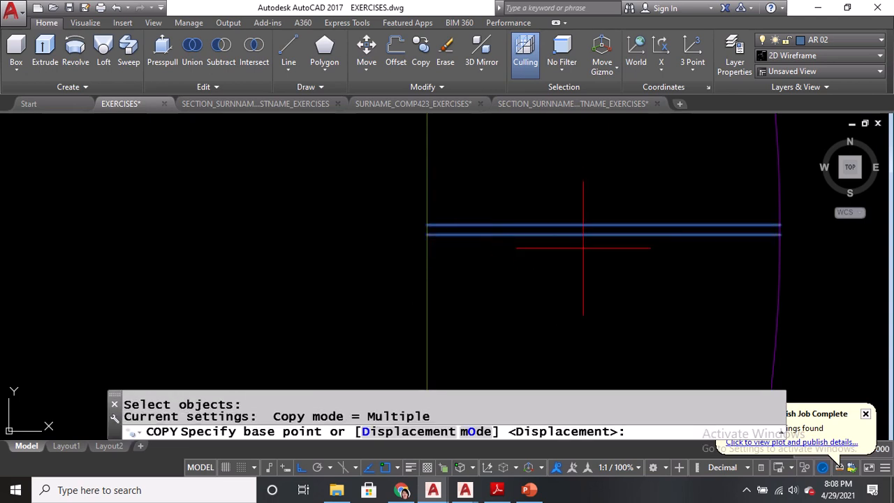
{"action": "left_click", "coordinate": [599, 235]}
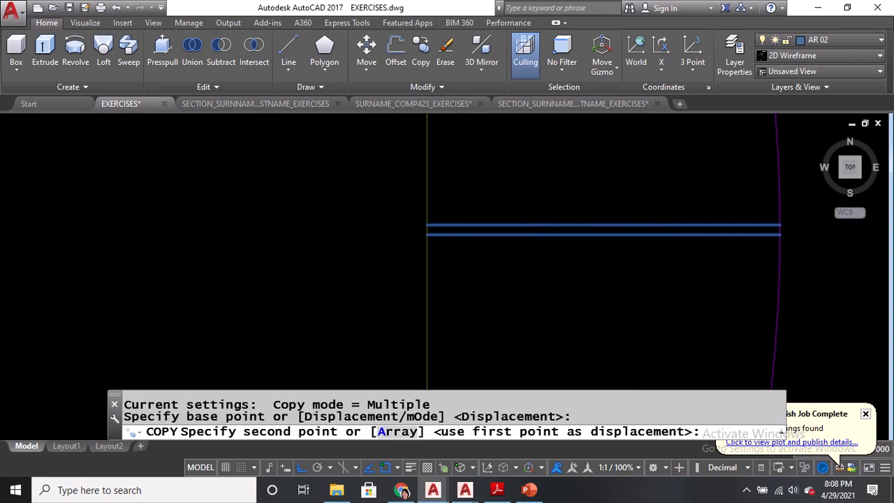
{"action": "scroll", "coordinate": [597, 238], "scroll_direction": "down", "scroll_amount": 2}
{"action": "middle_click_drag", "start_coordinate": [598, 153], "coordinate": [591, 235]}
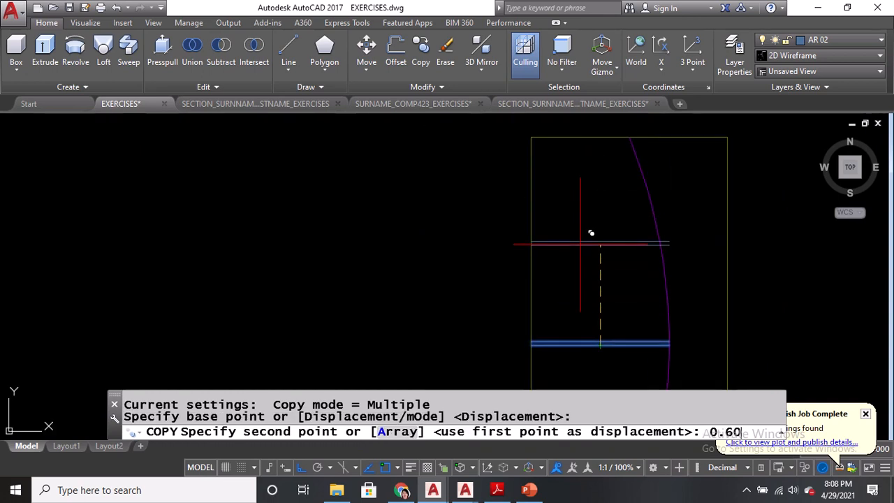
{"action": "type", "text": "0.60"}
{"action": "key", "text": "Return"}
{"action": "scroll", "coordinate": [588, 231], "scroll_direction": "down", "scroll_amount": 3}
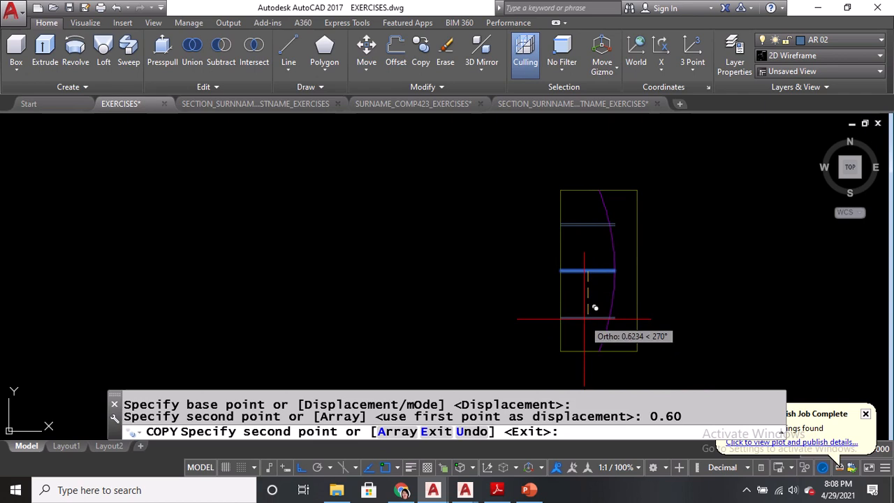
{"action": "type", "text": "0.60"}
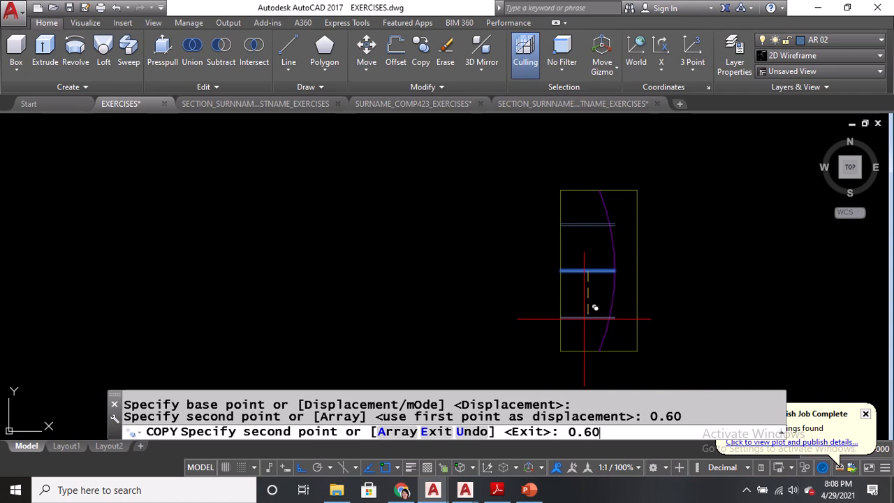
{"action": "key", "text": "Return"}
{"action": "key", "text": "Return"}
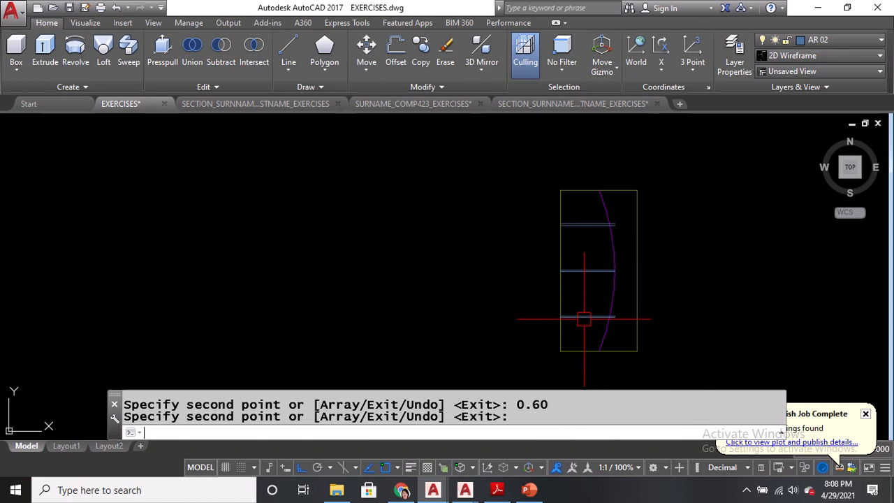
Trim the upper and lower copied bar lines where they extend past the arc
{"action": "scroll", "coordinate": [580, 305], "scroll_direction": "up", "scroll_amount": 2}
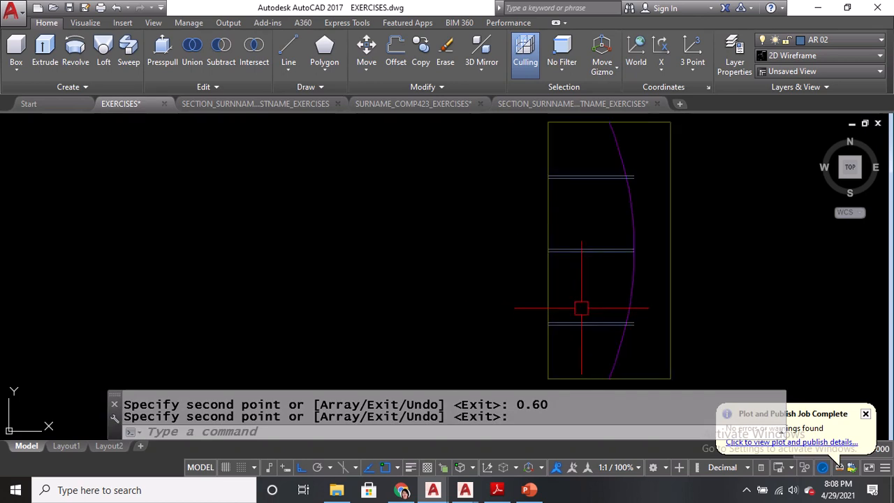
{"action": "middle_click_drag", "start_coordinate": [580, 305], "coordinate": [500, 311]}
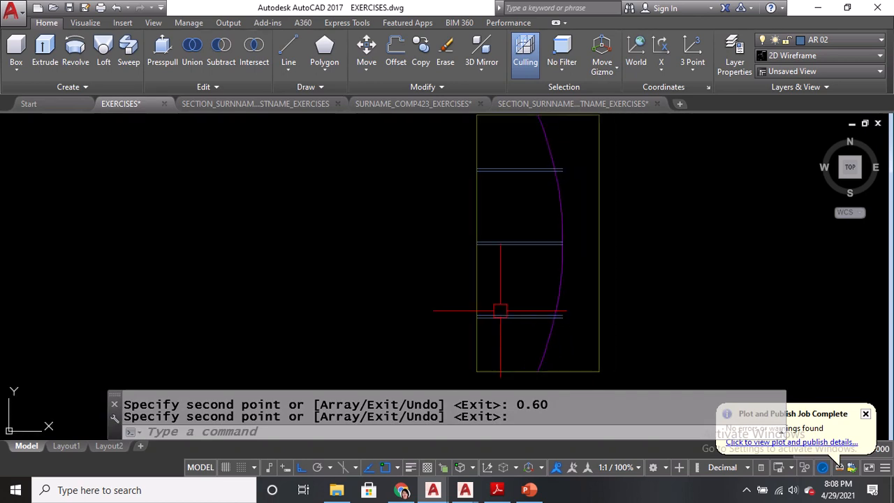
{"action": "type", "text": "tr"}
{"action": "key", "text": "Return"}
{"action": "key", "text": "Return"}
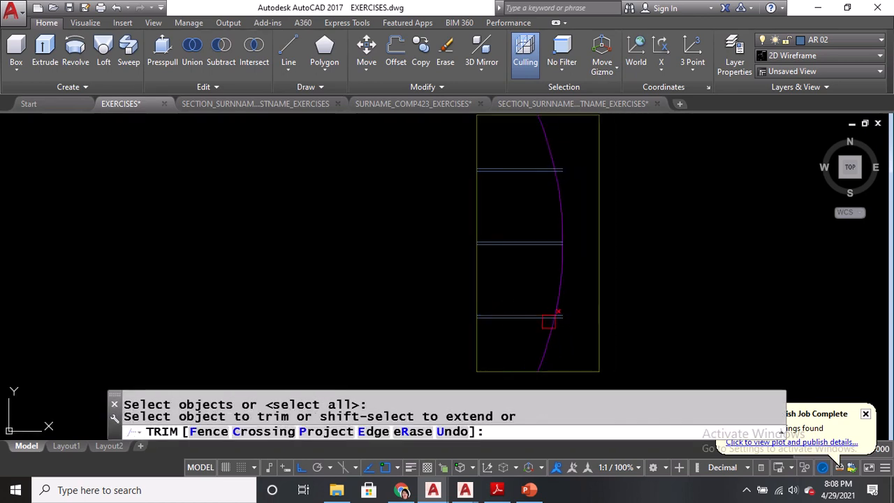
{"action": "scroll", "coordinate": [555, 317], "scroll_direction": "up", "scroll_amount": 5}
{"action": "left_click", "coordinate": [613, 294]}
{"action": "left_click", "coordinate": [612, 270]}
{"action": "left_click", "coordinate": [596, 301]}
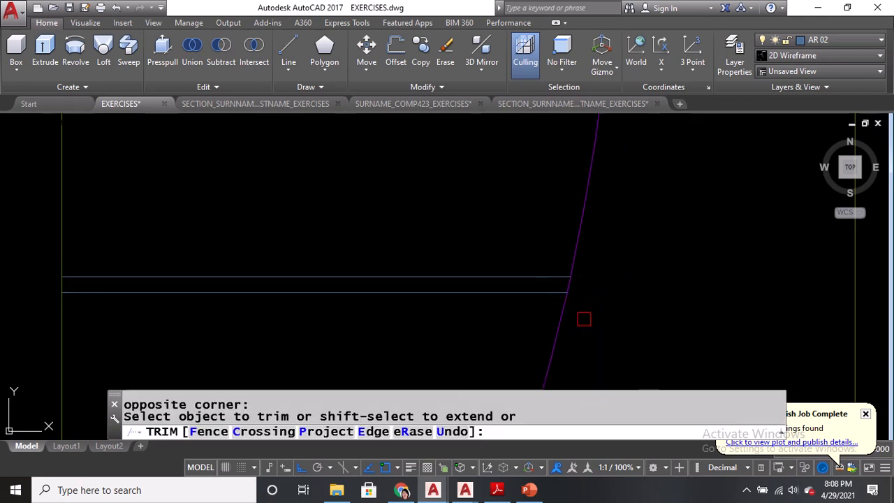
{"action": "scroll", "coordinate": [585, 319], "scroll_direction": "down", "scroll_amount": 3}
{"action": "middle_click_drag", "start_coordinate": [613, 241], "coordinate": [613, 282]}
{"action": "scroll", "coordinate": [573, 233], "scroll_direction": "up", "scroll_amount": 4}
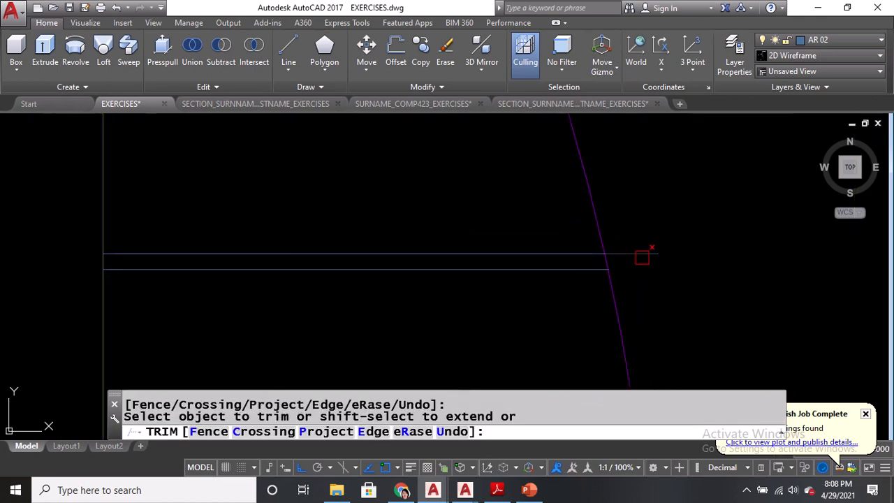
{"action": "key", "text": "Return"}
Measure the height and the length of the rectangular block on the first sample door's lowest bar
{"action": "scroll", "coordinate": [605, 218], "scroll_direction": "down", "scroll_amount": 5}
{"action": "scroll", "coordinate": [599, 259], "scroll_direction": "down", "scroll_amount": 2}
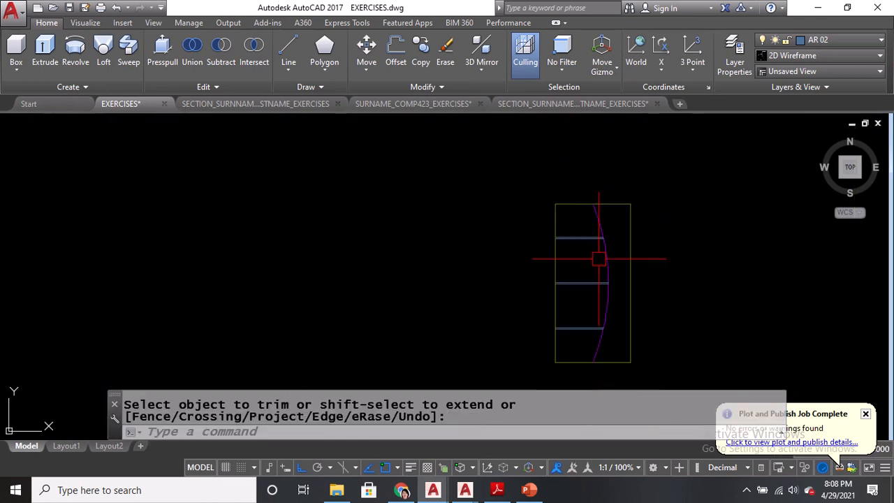
{"action": "middle_click_drag", "start_coordinate": [620, 229], "coordinate": [550, 405]}
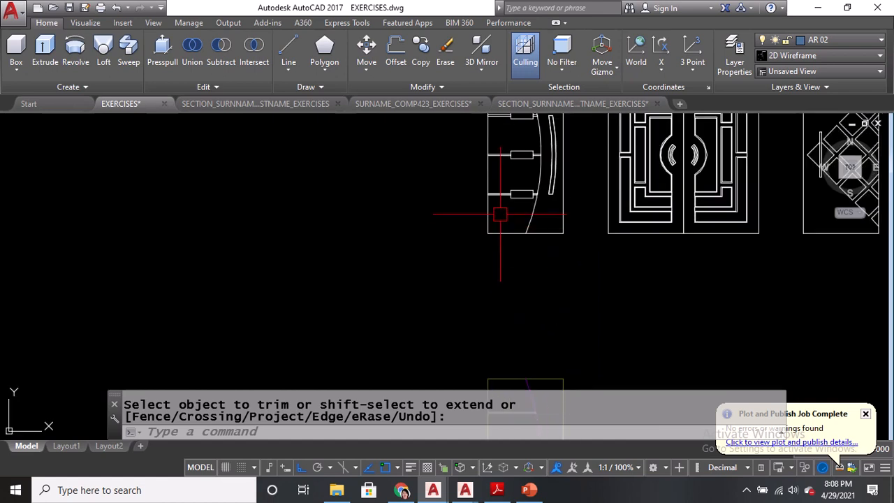
{"action": "scroll", "coordinate": [510, 190], "scroll_direction": "up", "scroll_amount": 4}
{"action": "type", "text": "DI"}
{"action": "key", "text": "Return"}
{"action": "scroll", "coordinate": [512, 190], "scroll_direction": "up", "scroll_amount": 4}
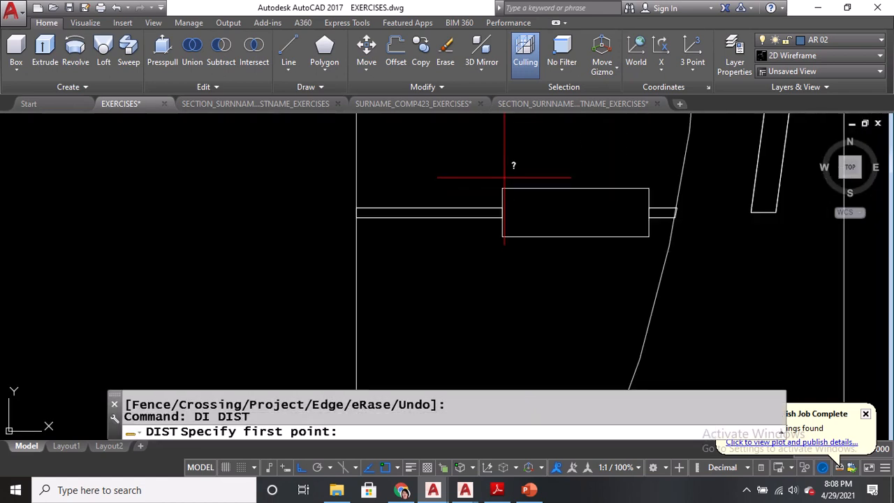
{"action": "left_click", "coordinate": [504, 188]}
{"action": "left_click", "coordinate": [505, 243]}
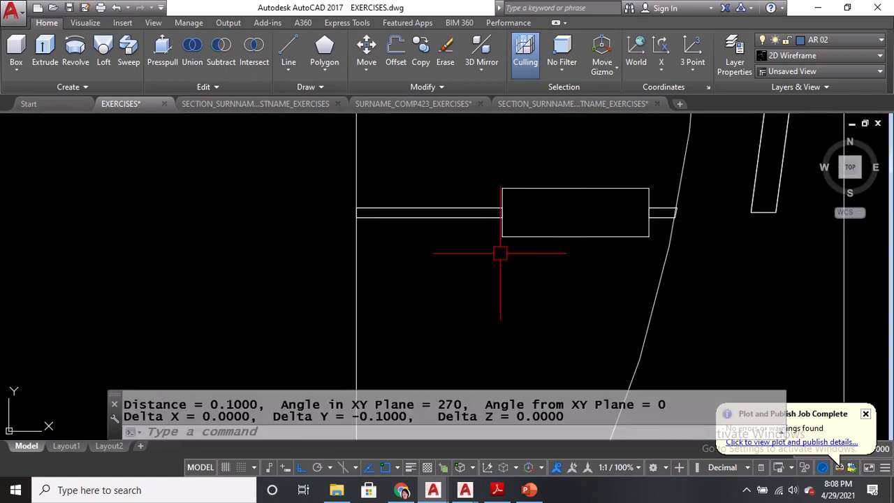
{"action": "key", "text": "Return"}
{"action": "left_click", "coordinate": [504, 236]}
{"action": "left_click", "coordinate": [648, 236]}
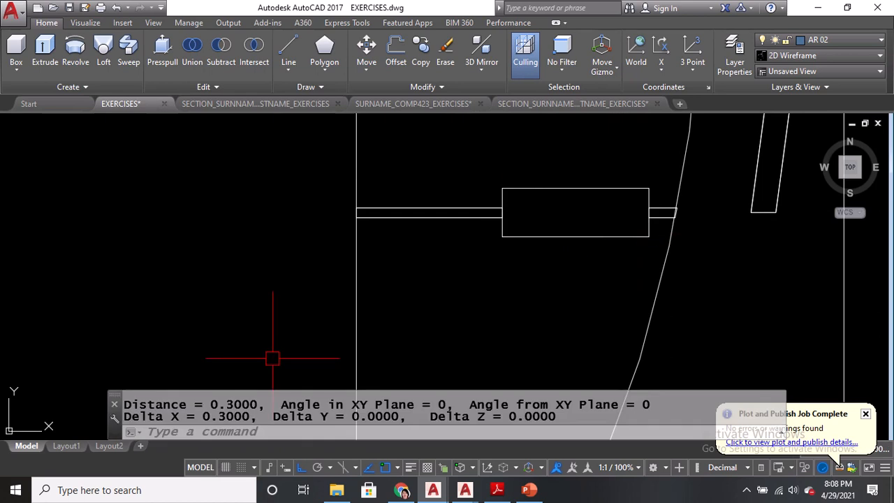
Draw a rectangle 0.3 wide and 0.1 high just beneath the new door's lowest bar
{"action": "scroll", "coordinate": [428, 168], "scroll_direction": "down", "scroll_amount": 4}
{"action": "scroll", "coordinate": [460, 268], "scroll_direction": "up", "scroll_amount": 4}
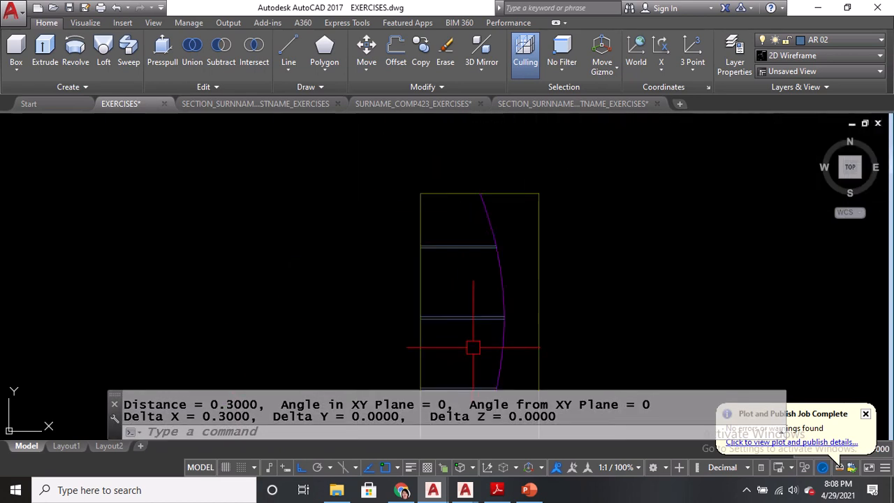
{"action": "type", "text": "REC"}
{"action": "key", "text": "Return"}
{"action": "scroll", "coordinate": [454, 347], "scroll_direction": "up", "scroll_amount": 2}
{"action": "middle_click_drag", "start_coordinate": [453, 347], "coordinate": [499, 153]}
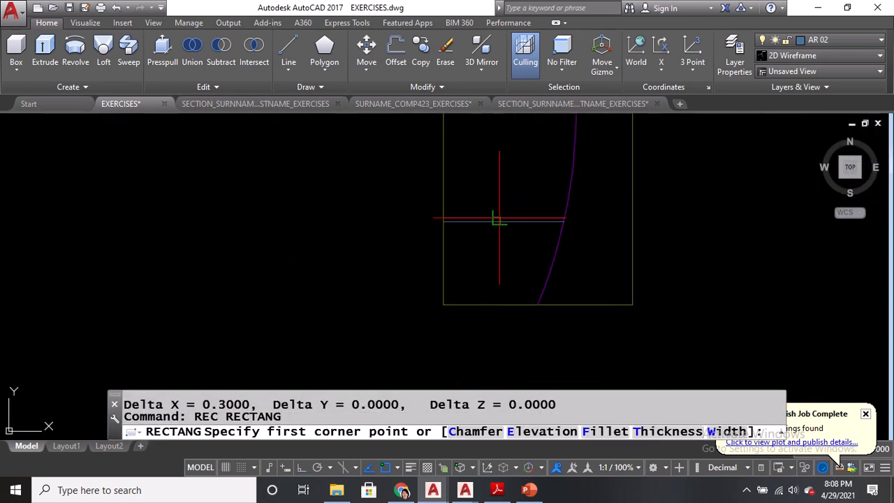
{"action": "scroll", "coordinate": [490, 250], "scroll_direction": "up", "scroll_amount": 2}
{"action": "left_click", "coordinate": [489, 250]}
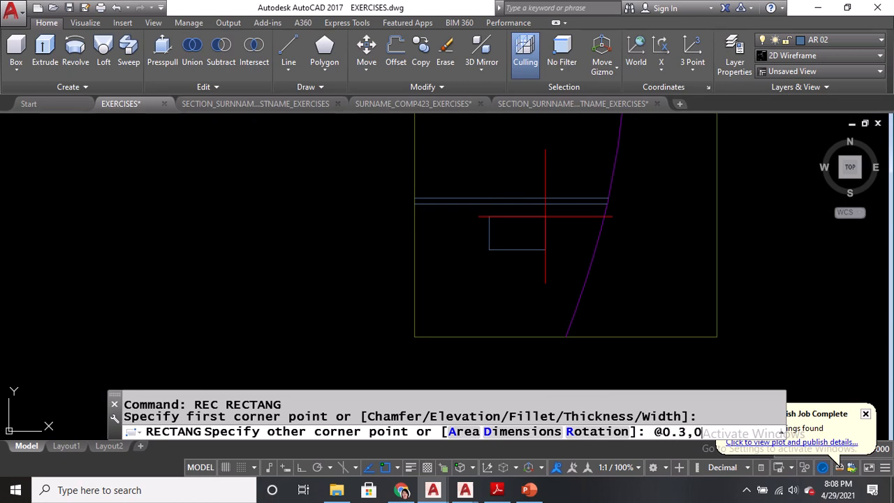
{"action": "type", "text": "@0.3,0.1"}
{"action": "key", "text": "Return"}
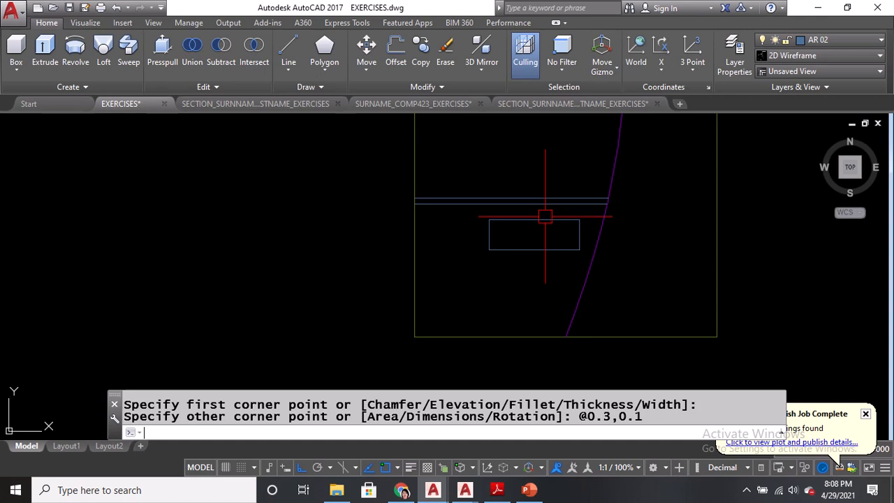
Move the 0.3 by 0.1 rectangle so its left-edge midpoint sits midway between the lowest bar's two line ends at the new door's left edge
{"action": "scroll", "coordinate": [477, 236], "scroll_direction": "up", "scroll_amount": 4}
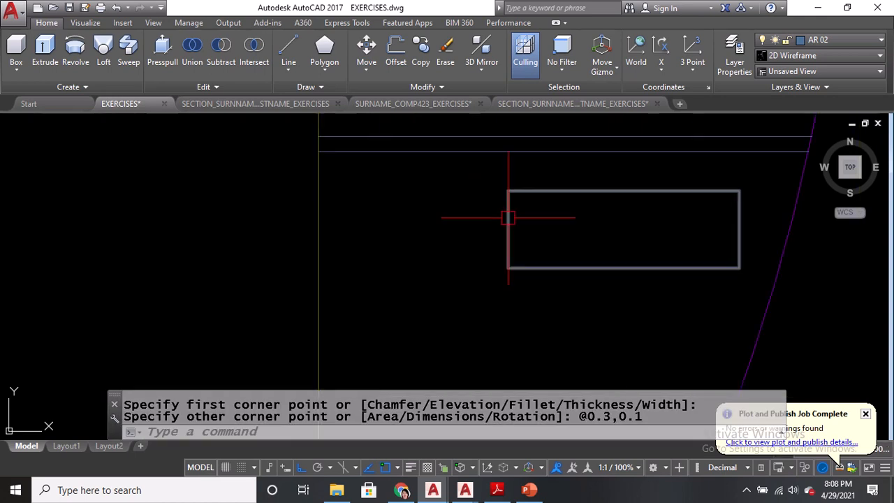
{"action": "scroll", "coordinate": [508, 217], "scroll_direction": "down", "scroll_amount": 2}
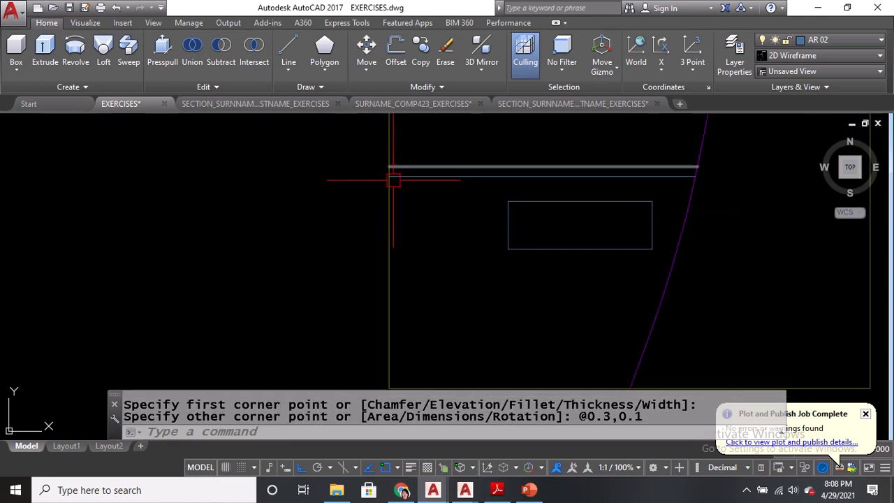
{"action": "scroll", "coordinate": [486, 212], "scroll_direction": "up", "scroll_amount": 2}
{"action": "type", "text": "M"}
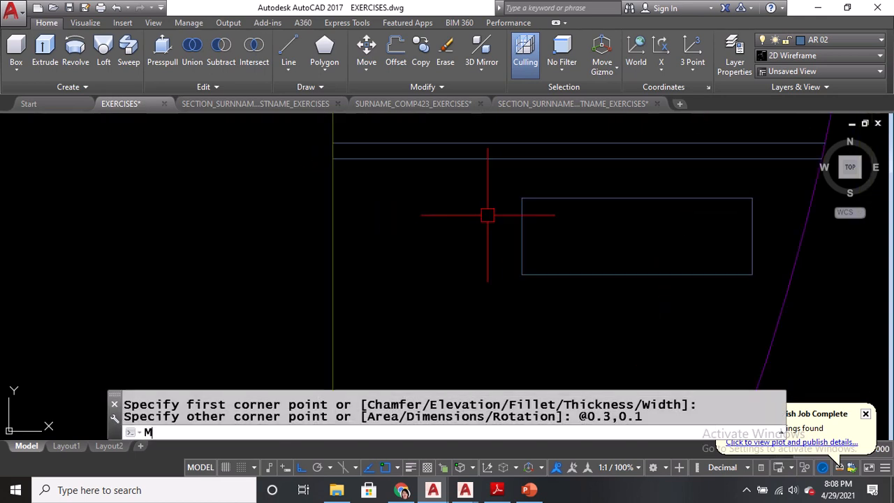
{"action": "key", "text": "Return"}
{"action": "left_click", "coordinate": [522, 221]}
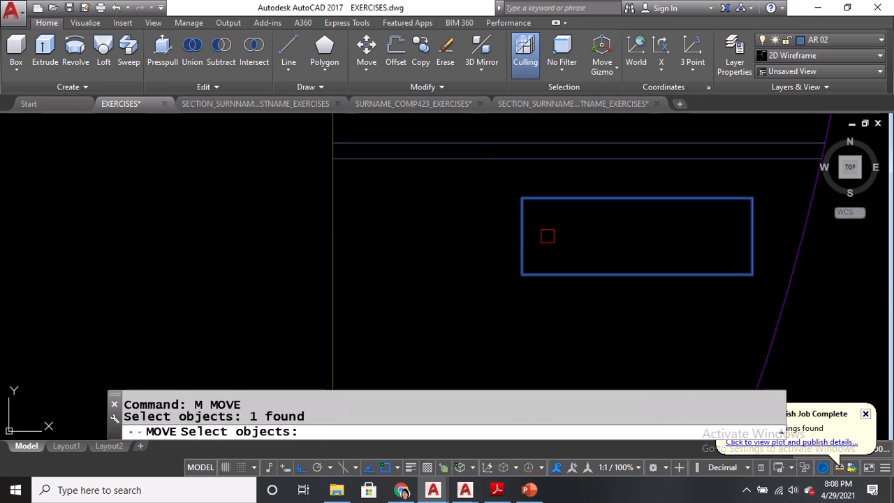
{"action": "key", "text": "Return"}
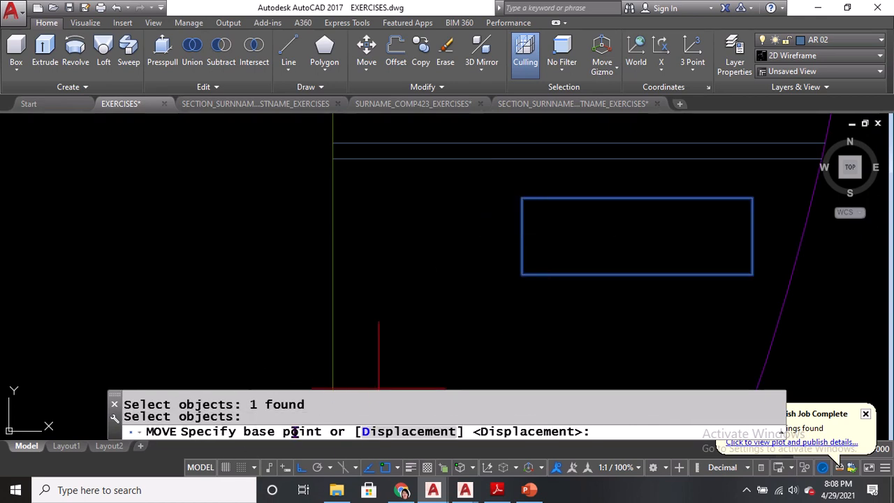
{"action": "key", "text": "ctrl"}
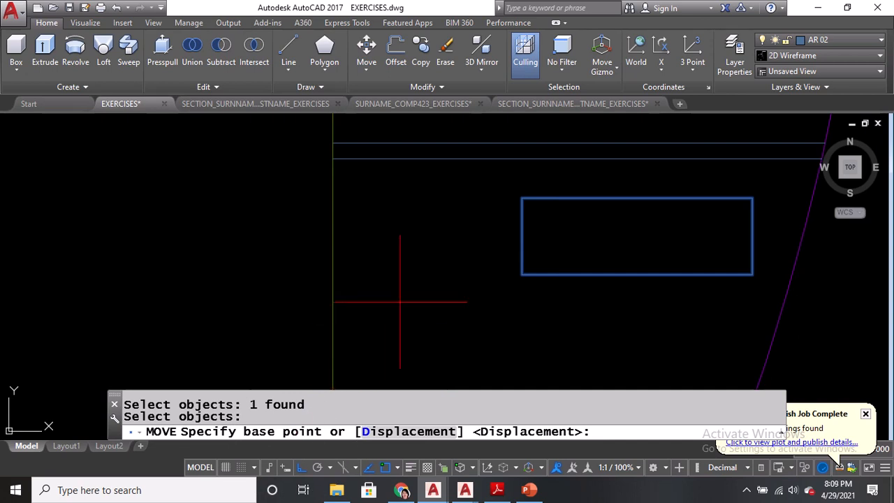
{"action": "left_click", "coordinate": [522, 237]}
{"action": "scroll", "coordinate": [476, 192], "scroll_direction": "down", "scroll_amount": 3}
{"action": "scroll", "coordinate": [443, 174], "scroll_direction": "up", "scroll_amount": 5}
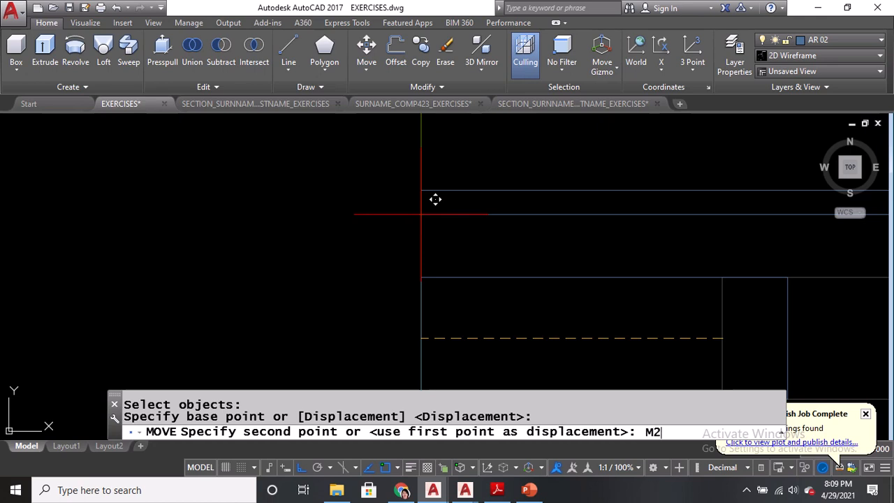
{"action": "key", "text": "Return"}
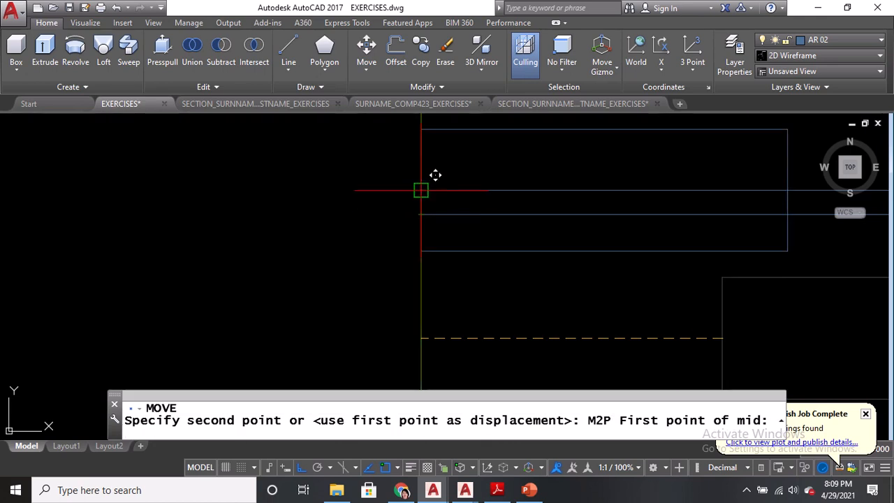
{"action": "scroll", "coordinate": [435, 200], "scroll_direction": "down", "scroll_amount": 2}
{"action": "left_click", "coordinate": [426, 199]}
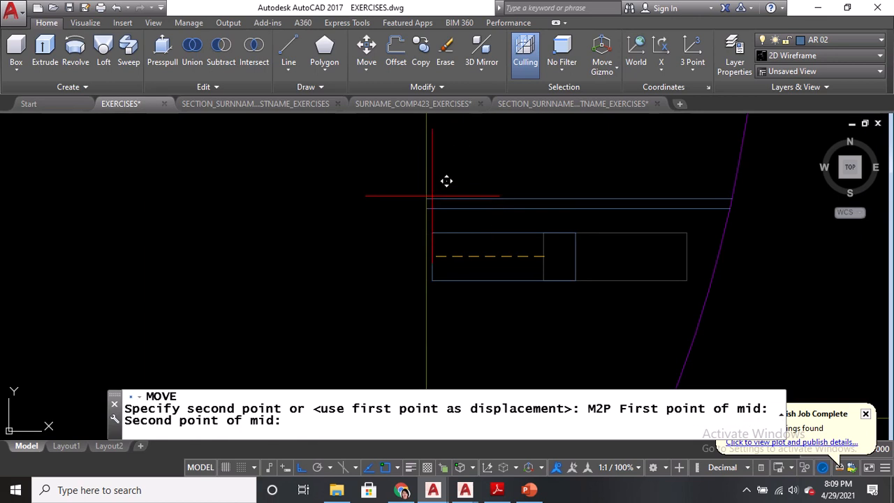
{"action": "left_click", "coordinate": [427, 208]}
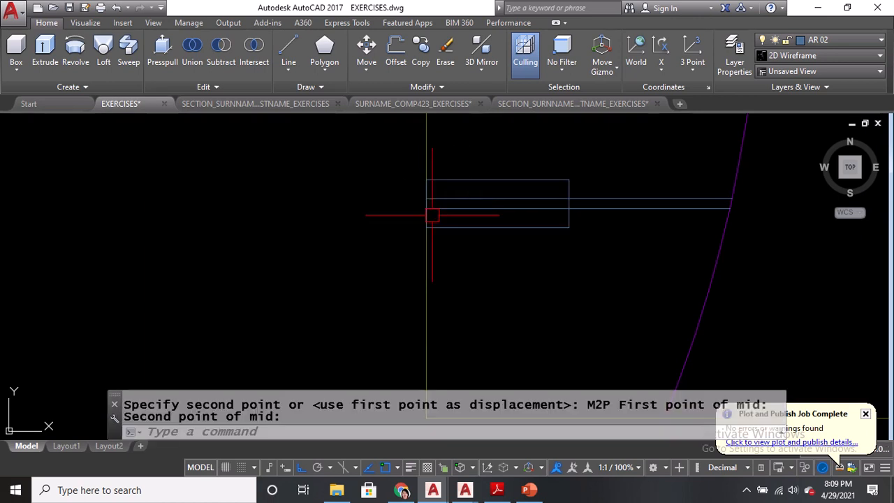
{"action": "mouse_move", "coordinate": [271, 6]}
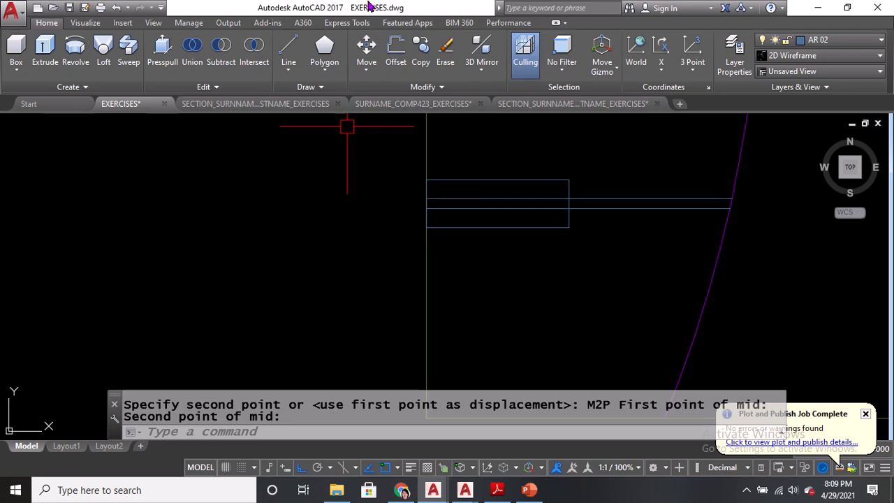
Measure the horizontal distance from the first sample door's lowest block to the door's left edge
{"action": "middle_click_drag", "start_coordinate": [494, 233], "coordinate": [386, 283]}
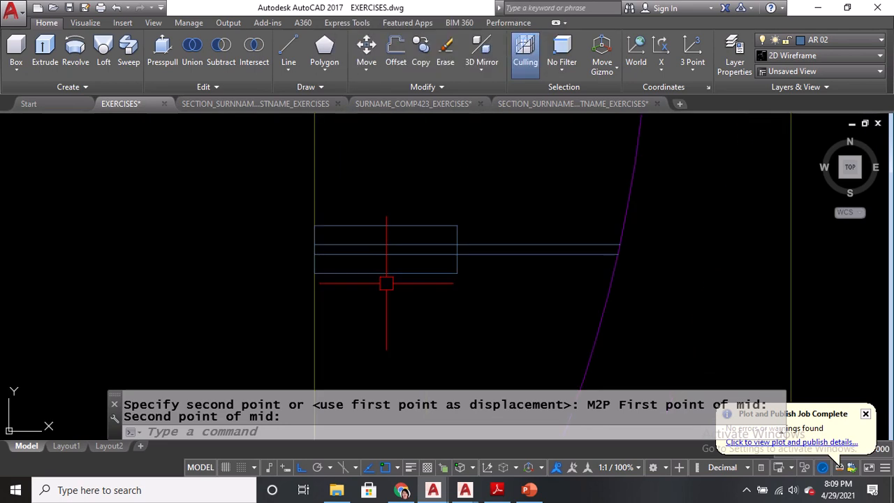
{"action": "key", "text": "ctrl"}
{"action": "scroll", "coordinate": [388, 274], "scroll_direction": "down", "scroll_amount": 4}
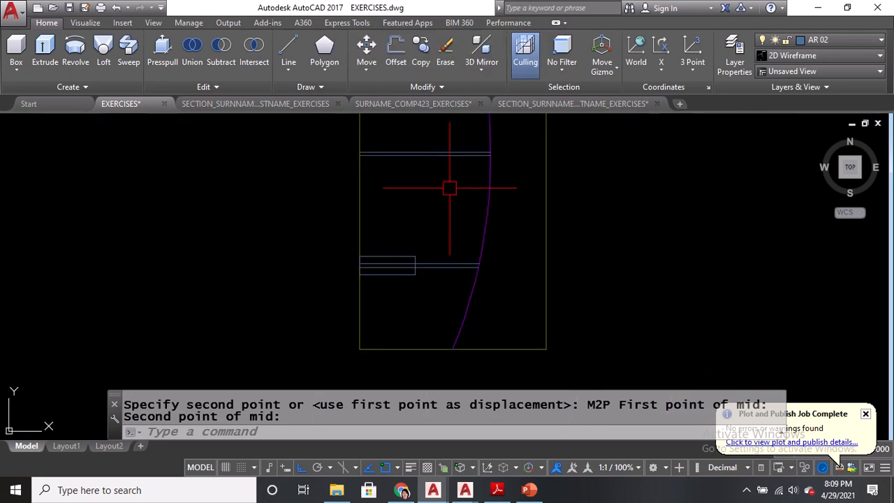
{"action": "scroll", "coordinate": [450, 192], "scroll_direction": "down", "scroll_amount": 4}
{"action": "scroll", "coordinate": [451, 196], "scroll_direction": "up", "scroll_amount": 3}
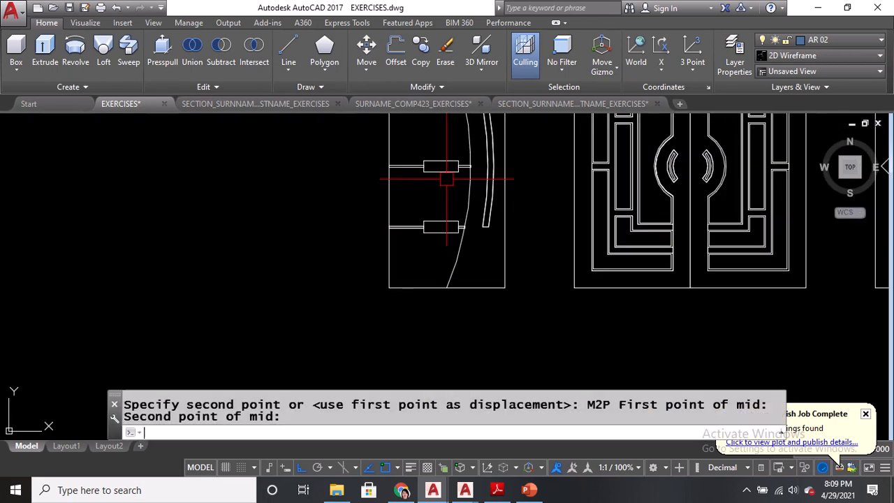
{"action": "type", "text": "DI"}
{"action": "key", "text": "Return"}
{"action": "scroll", "coordinate": [419, 229], "scroll_direction": "up", "scroll_amount": 6}
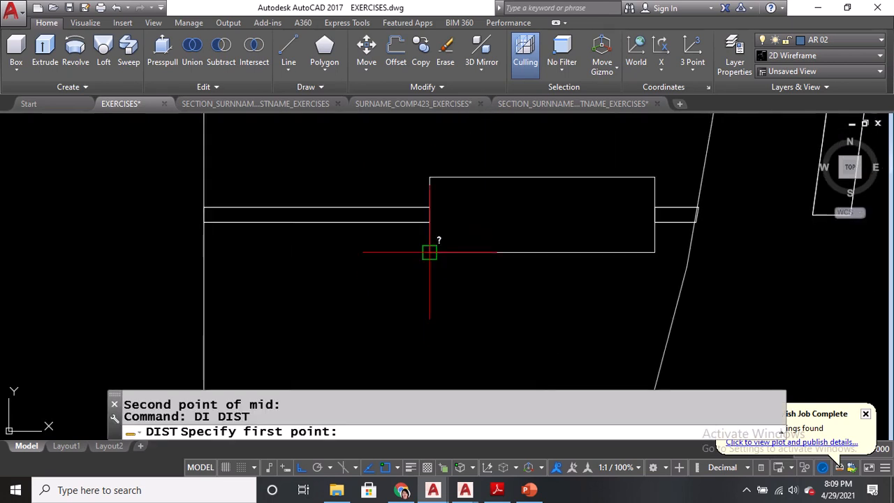
{"action": "left_click", "coordinate": [429, 252]}
{"action": "left_click", "coordinate": [200, 259]}
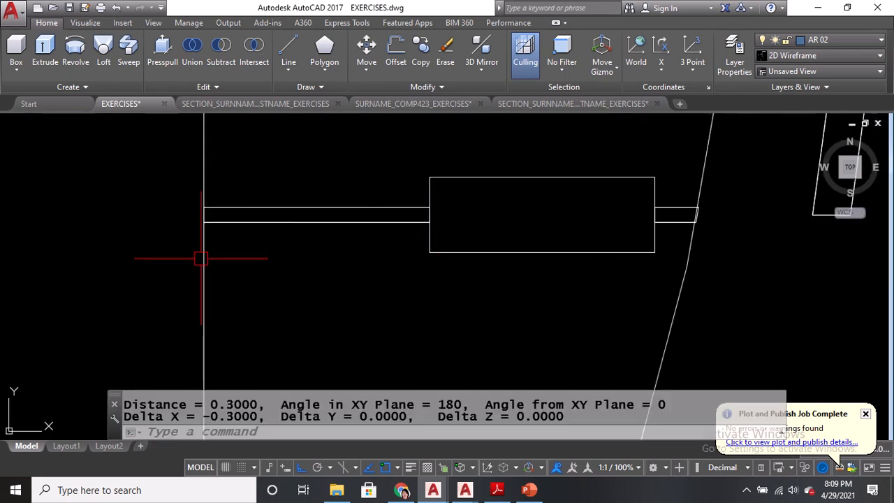
{"action": "left_click", "coordinate": [746, 491]}
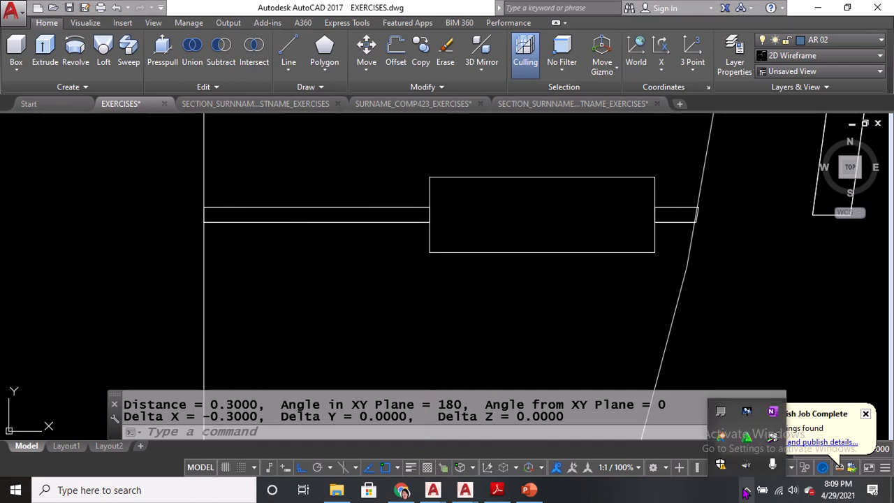
{"action": "left_click", "coordinate": [443, 357]}
Move the new door's block 0.3 to the right along the lowest bar
{"action": "scroll", "coordinate": [399, 300], "scroll_direction": "down", "scroll_amount": 4}
{"action": "mouse_move", "coordinate": [412, 347]}
{"action": "middle_mouse_down"}
{"action": "mouse_move", "coordinate": [411, 252]}
{"action": "mouse_move", "coordinate": [433, 128]}
{"action": "mouse_move", "coordinate": [440, 241]}
{"action": "middle_mouse_up"}
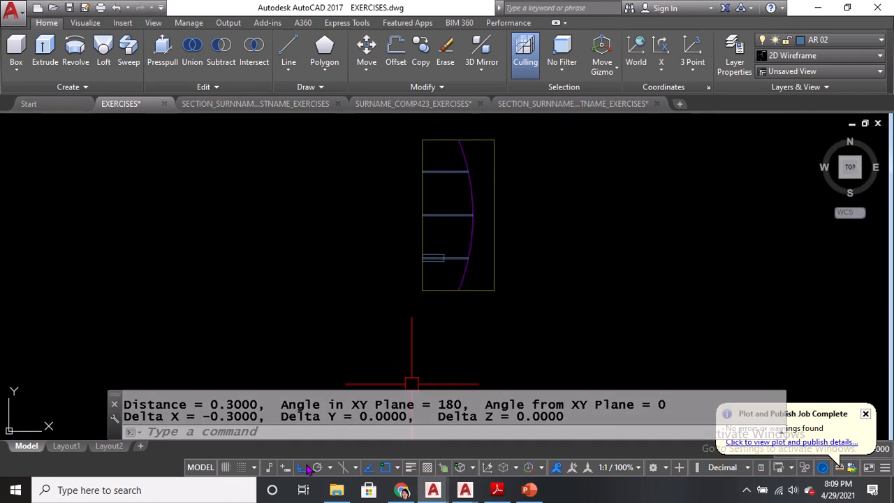
{"action": "scroll", "coordinate": [424, 278], "scroll_direction": "up", "scroll_amount": 5}
{"action": "type", "text": "m"}
{"action": "key", "text": "Return"}
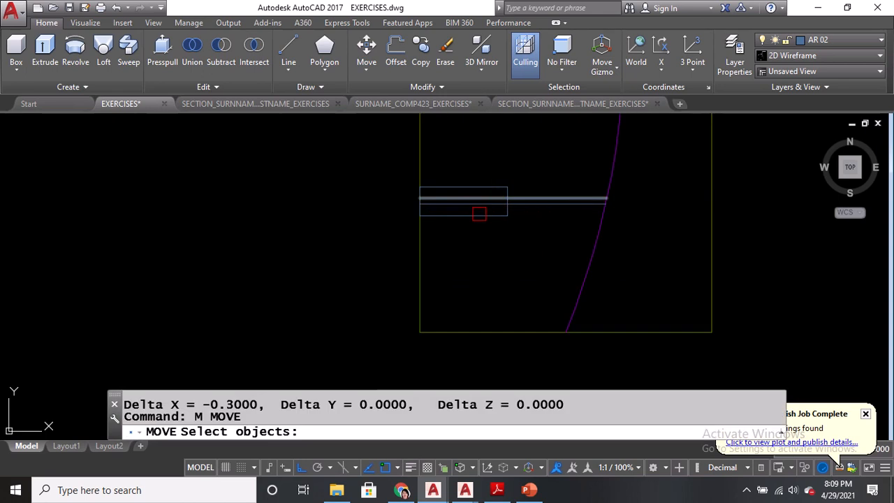
{"action": "scroll", "coordinate": [479, 213], "scroll_direction": "up", "scroll_amount": 3}
{"action": "left_click", "coordinate": [479, 215]}
{"action": "key", "text": "Return"}
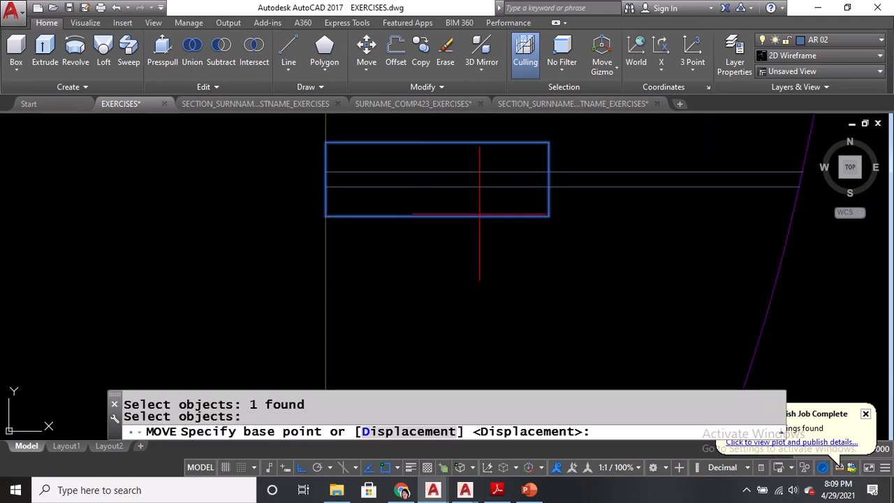
{"action": "left_click", "coordinate": [325, 216]}
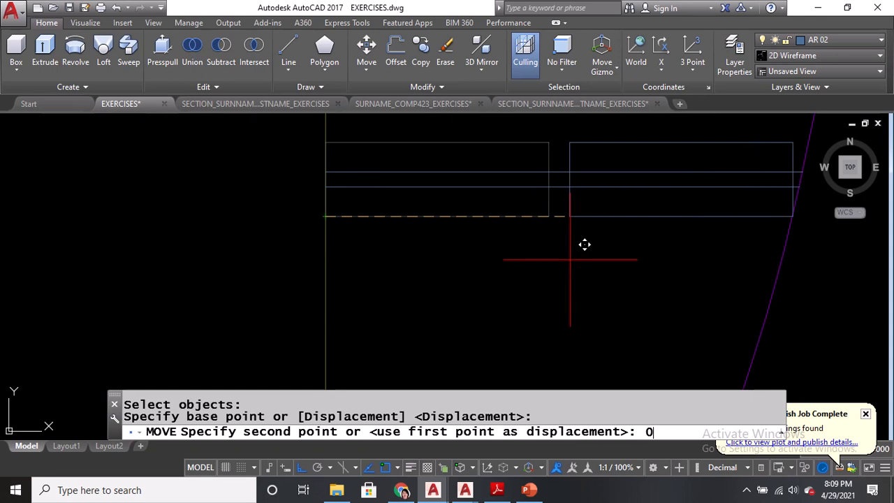
{"action": "key", "text": "Return"}
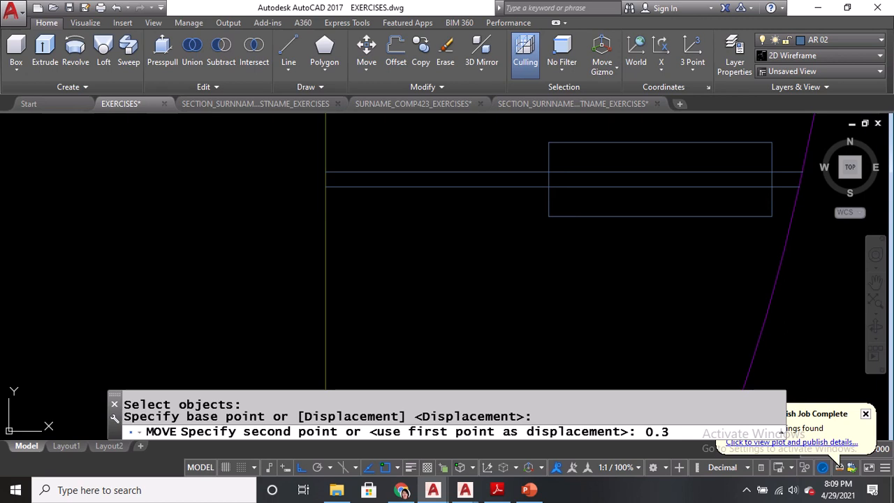
Copy the block from the lowest bar's left endpoint to the matching endpoints of the middle and upper bars
{"action": "scroll", "coordinate": [551, 220], "scroll_direction": "down", "scroll_amount": 5}
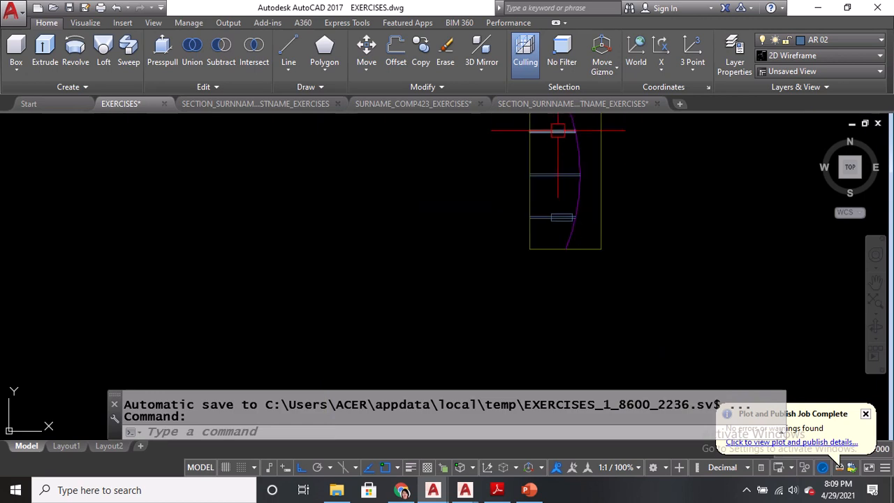
{"action": "scroll", "coordinate": [564, 201], "scroll_direction": "up", "scroll_amount": 6}
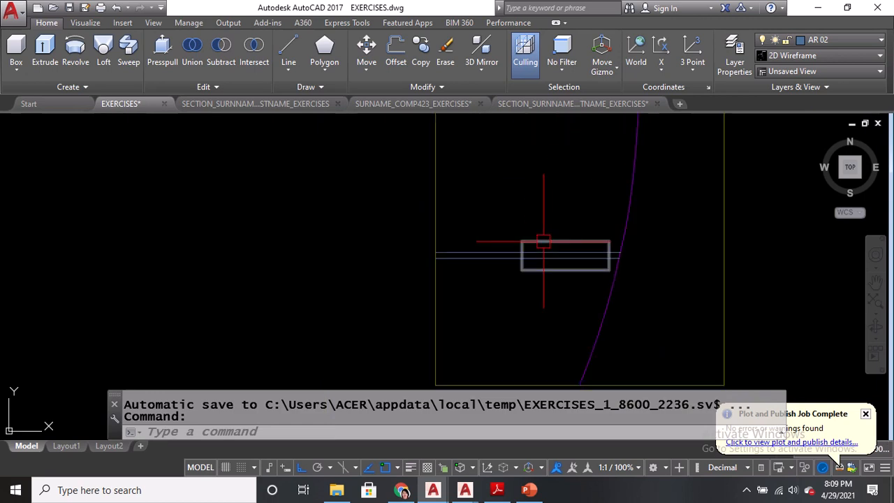
{"action": "type", "text": "CO"}
{"action": "key", "text": "Return"}
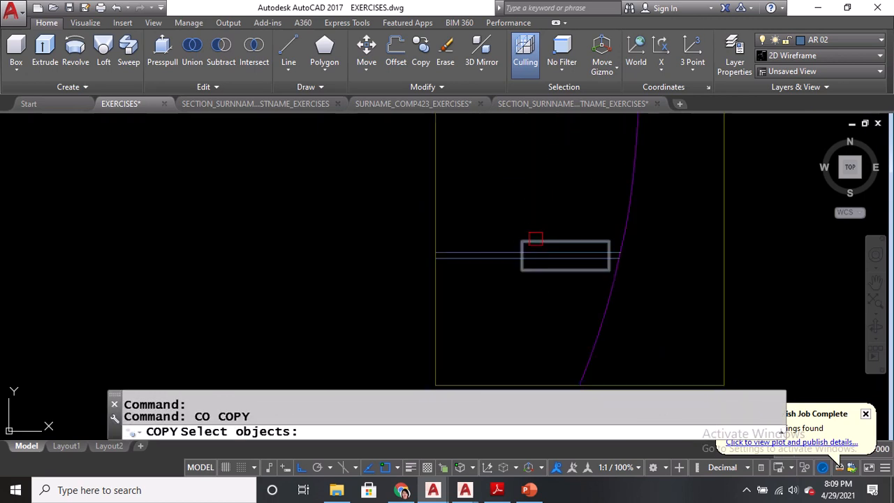
{"action": "left_click", "coordinate": [535, 239]}
{"action": "key", "text": "Return"}
{"action": "scroll", "coordinate": [412, 251], "scroll_direction": "up", "scroll_amount": 2}
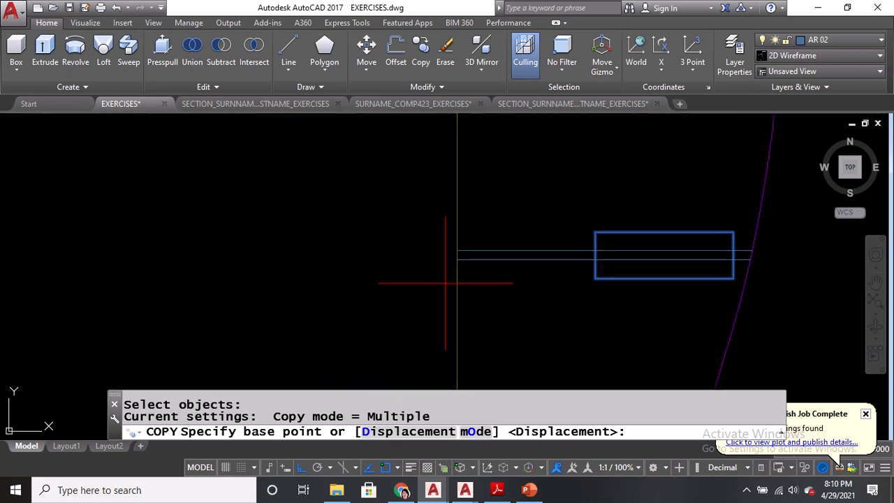
{"action": "left_click", "coordinate": [457, 259]}
{"action": "scroll", "coordinate": [457, 259], "scroll_direction": "down", "scroll_amount": 1}
{"action": "middle_click_drag", "start_coordinate": [460, 187], "coordinate": [481, 193]}
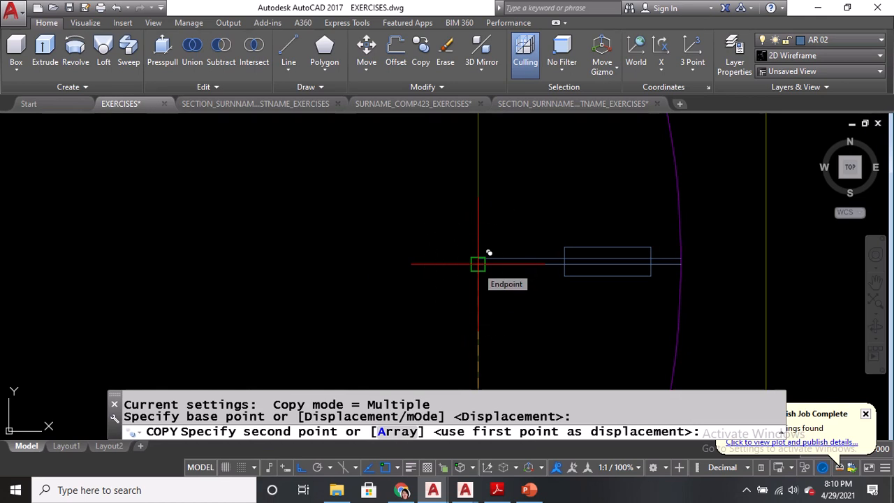
{"action": "left_click", "coordinate": [477, 264]}
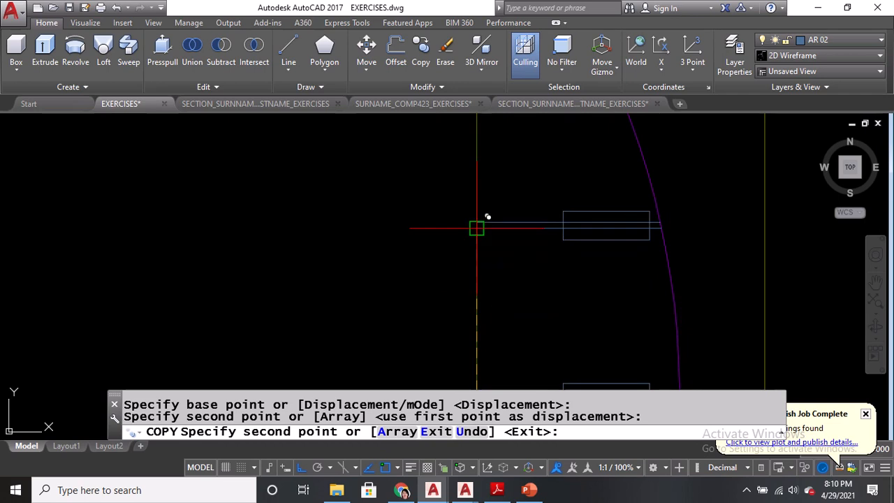
{"action": "left_click", "coordinate": [476, 222]}
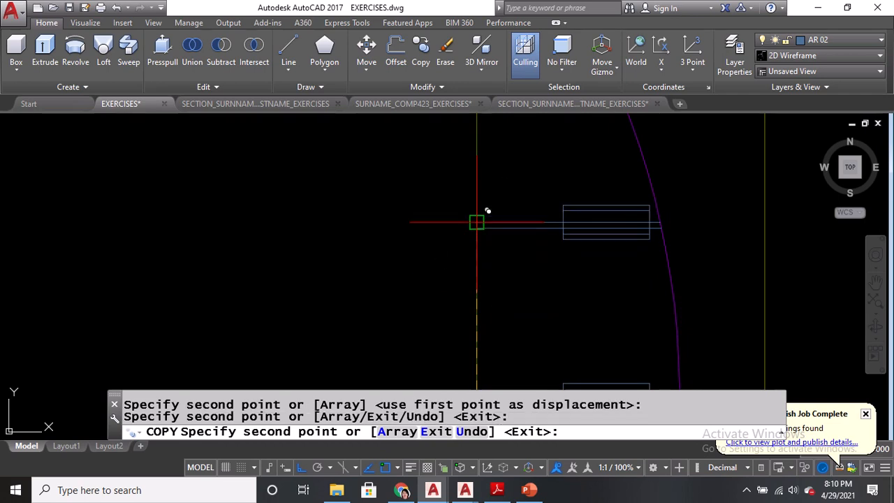
{"action": "key", "text": "Return"}
{"action": "scroll", "coordinate": [558, 206], "scroll_direction": "down", "scroll_amount": 3}
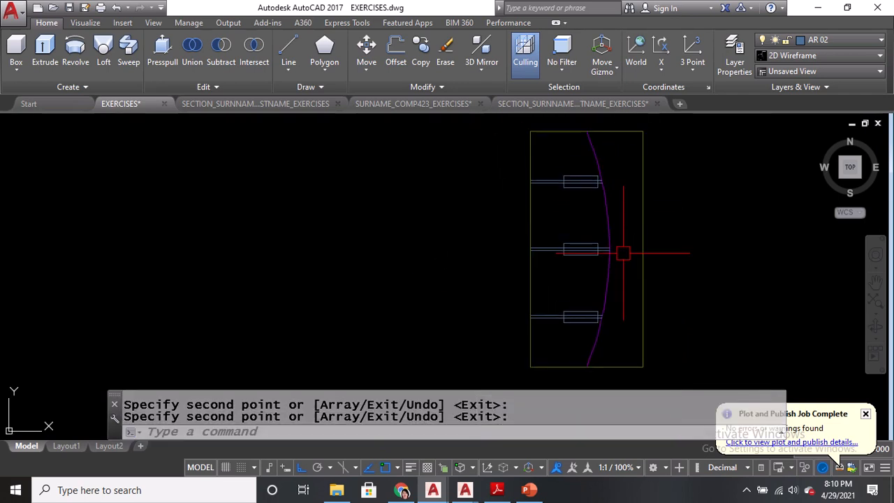
Trim away the bar line segments that run through the inside of the three blocks
{"action": "type", "text": "TR"}
{"action": "key", "text": "Return"}
{"action": "key", "text": "Return"}
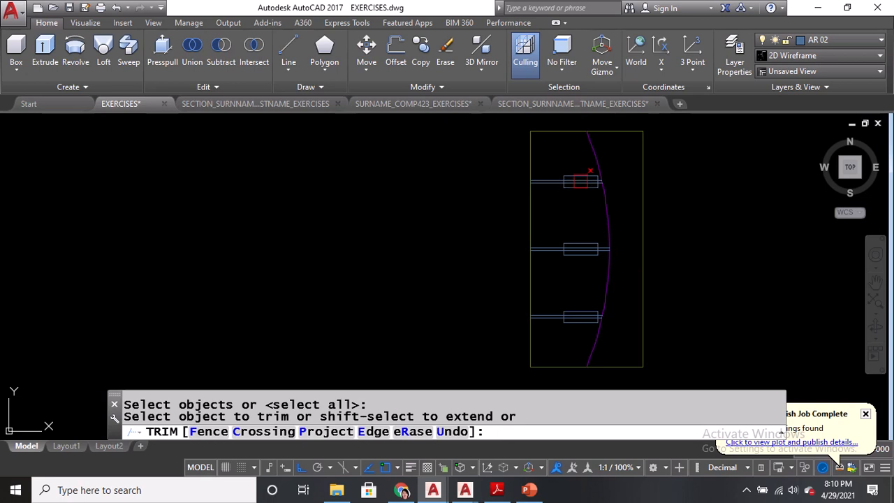
{"action": "scroll", "coordinate": [580, 181], "scroll_direction": "up", "scroll_amount": 2}
{"action": "scroll", "coordinate": [561, 221], "scroll_direction": "up", "scroll_amount": 3}
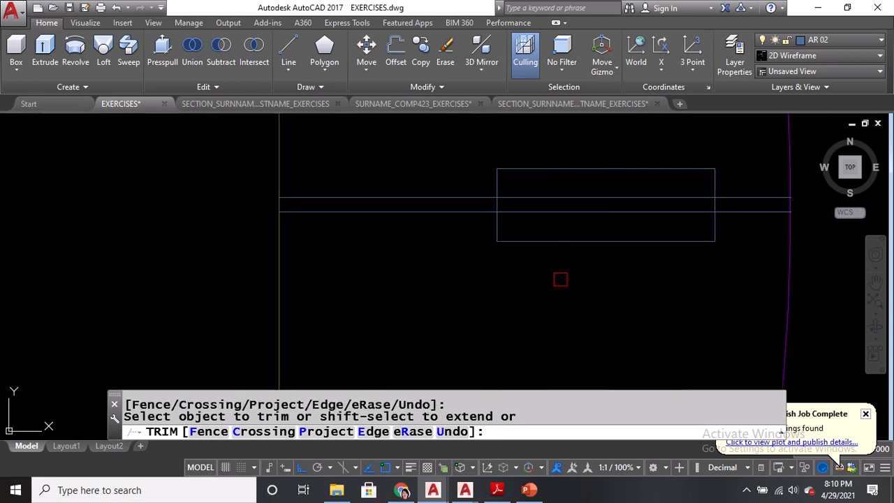
{"action": "left_click", "coordinate": [560, 210]}
{"action": "scroll", "coordinate": [560, 184], "scroll_direction": "down", "scroll_amount": 2}
{"action": "middle_click_drag", "start_coordinate": [571, 280], "coordinate": [554, 167]}
{"action": "scroll", "coordinate": [574, 254], "scroll_direction": "up", "scroll_amount": 1}
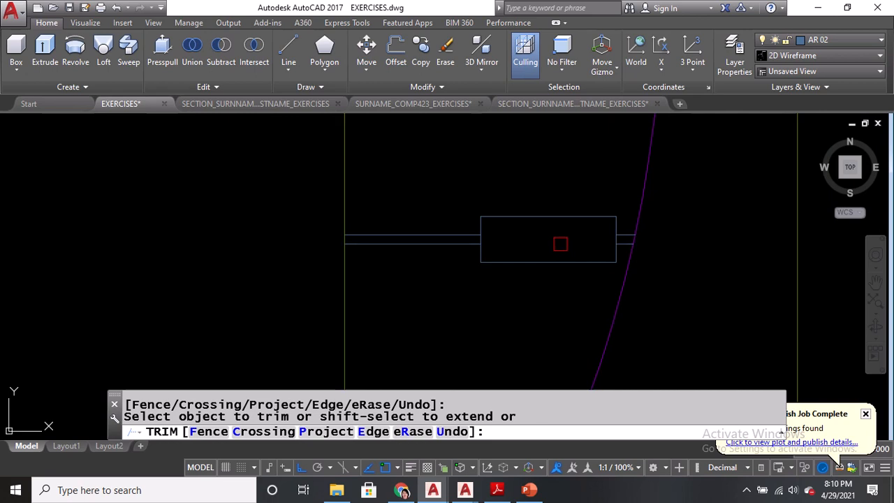
{"action": "scroll", "coordinate": [560, 244], "scroll_direction": "down", "scroll_amount": 3}
{"action": "key", "text": "Return"}
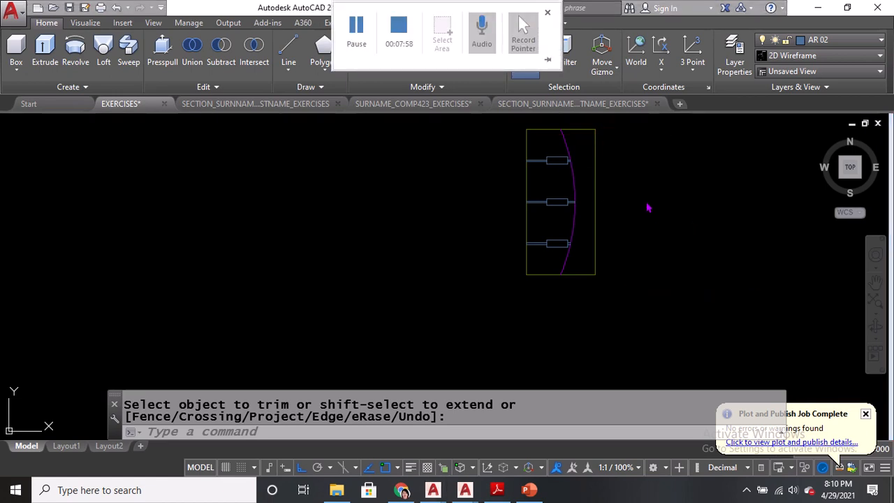
{"action": "middle_click_drag", "start_coordinate": [593, 207], "coordinate": [514, 250]}
{"action": "scroll", "coordinate": [512, 266], "scroll_direction": "down", "scroll_amount": 4}
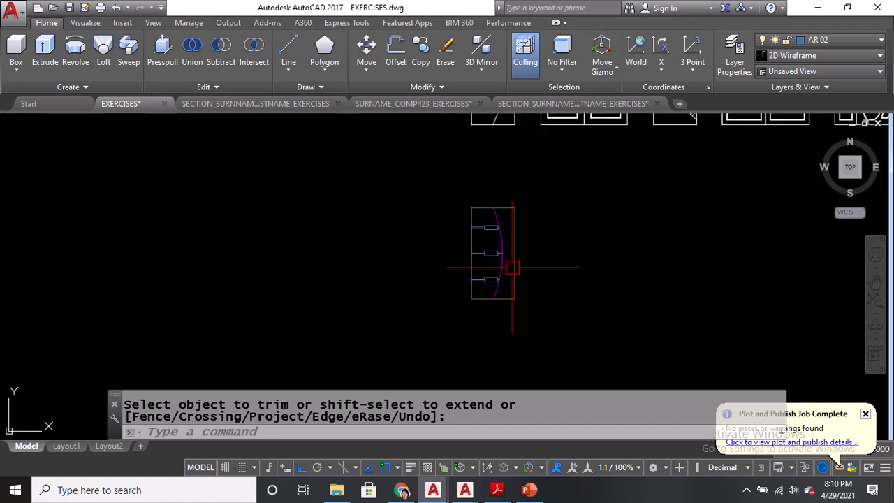
Measure the horizontal distance from the first sample door's curved handle to the right end of the middle bar
{"action": "middle_click_drag", "start_coordinate": [536, 194], "coordinate": [535, 235]}
{"action": "scroll", "coordinate": [484, 190], "scroll_direction": "up", "scroll_amount": 8}
{"action": "type", "text": "DI"}
{"action": "key", "text": "Return"}
{"action": "scroll", "coordinate": [534, 235], "scroll_direction": "up", "scroll_amount": 4}
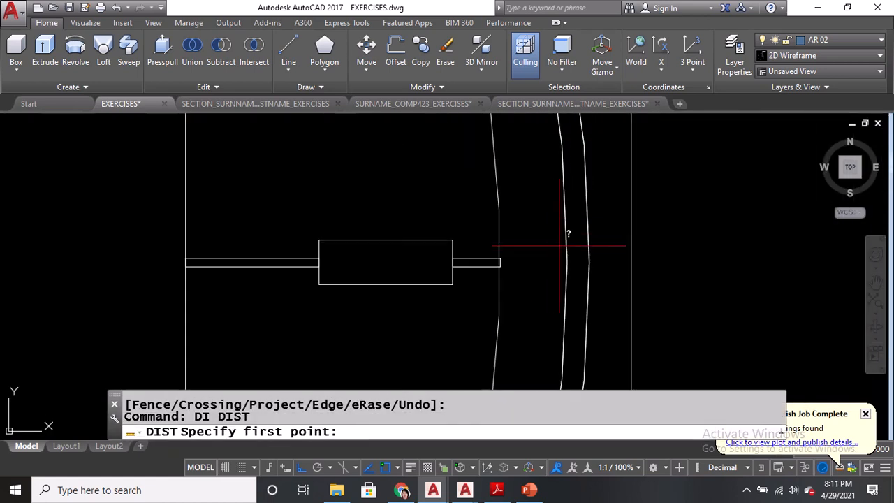
{"action": "left_click", "coordinate": [567, 261]}
{"action": "scroll", "coordinate": [498, 263], "scroll_direction": "up", "scroll_amount": 4}
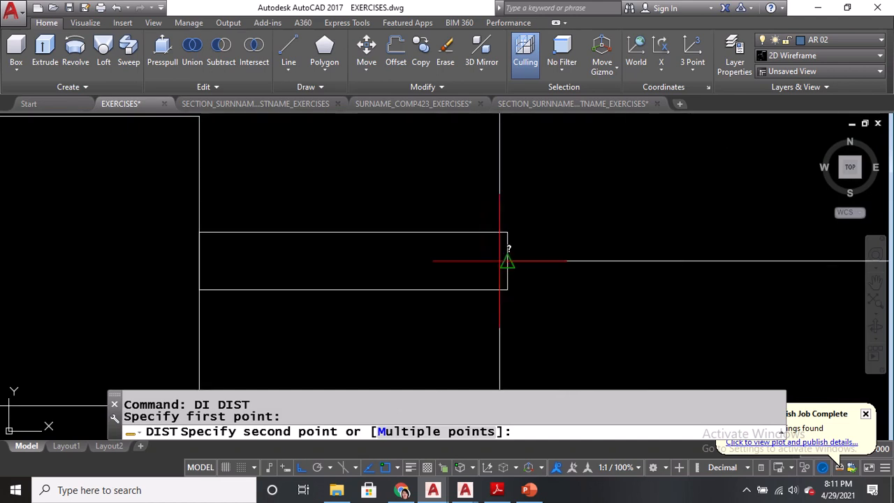
{"action": "left_click", "coordinate": [499, 260]}
{"action": "scroll", "coordinate": [498, 259], "scroll_direction": "down", "scroll_amount": 8}
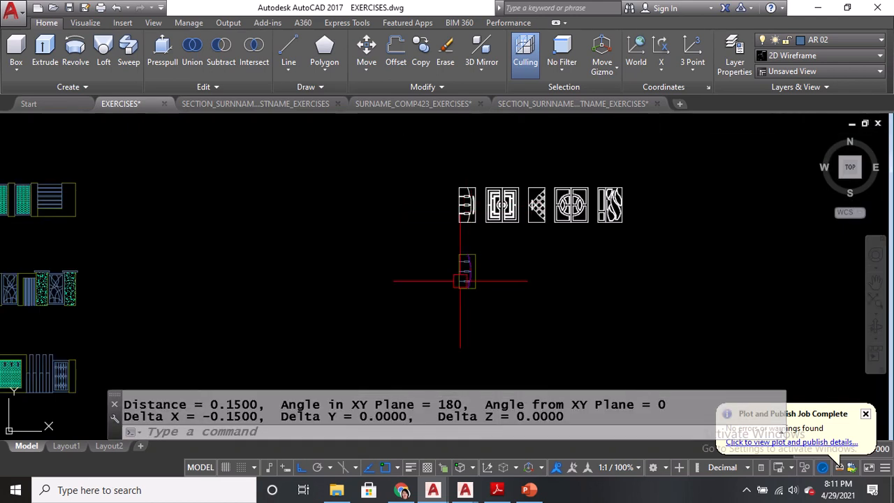
Offset the new door's arc 0.15 to the right
{"action": "scroll", "coordinate": [468, 225], "scroll_direction": "up", "scroll_amount": 5}
{"action": "type", "text": "O"}
{"action": "key", "text": "Return"}
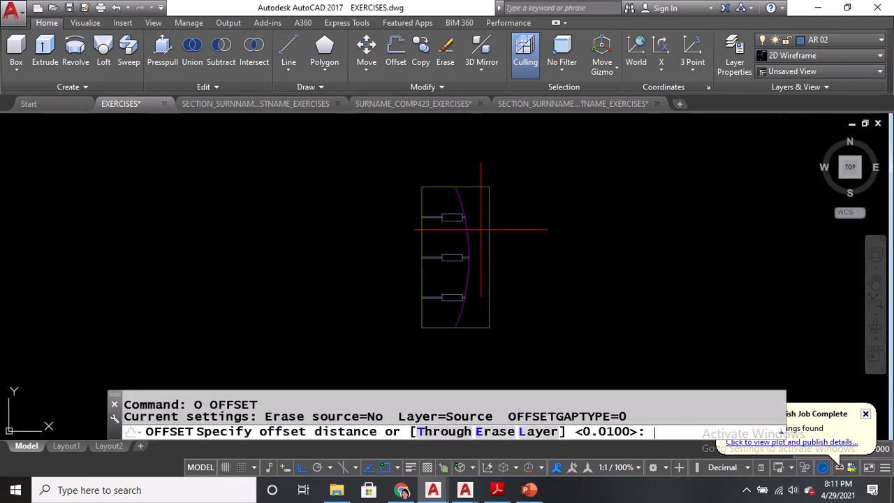
{"action": "type", "text": "0.15"}
{"action": "key", "text": "Return"}
{"action": "scroll", "coordinate": [465, 242], "scroll_direction": "up", "scroll_amount": 2}
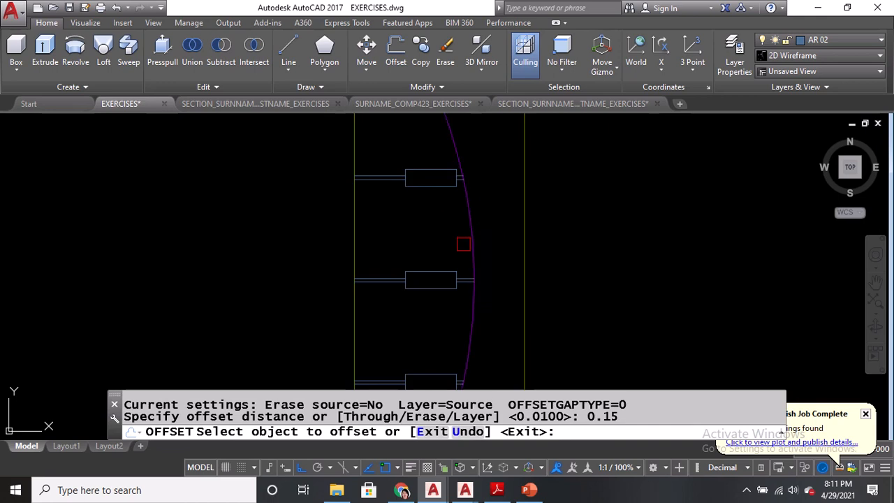
{"action": "left_click", "coordinate": [473, 238]}
{"action": "left_click", "coordinate": [496, 238]}
{"action": "key", "text": "Return"}
{"action": "scroll", "coordinate": [495, 170], "scroll_direction": "down", "scroll_amount": 4}
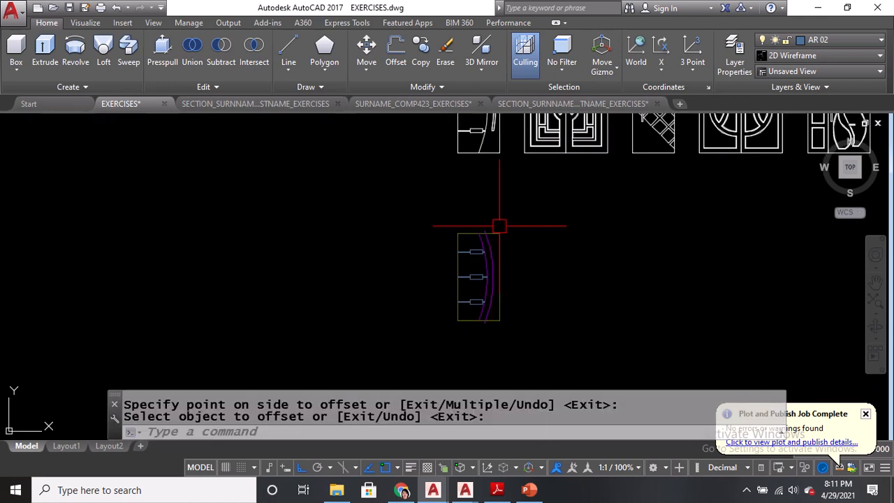
Measure the width of the first sample door's curved handle at its lower end
{"action": "scroll", "coordinate": [509, 243], "scroll_direction": "up", "scroll_amount": 3}
{"action": "type", "text": "DI"}
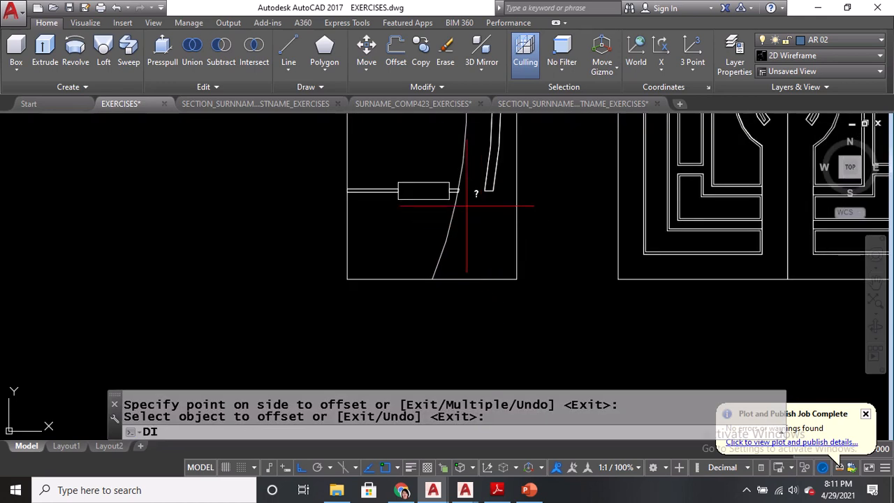
{"action": "key", "text": "Return"}
{"action": "scroll", "coordinate": [471, 202], "scroll_direction": "up", "scroll_amount": 5}
{"action": "left_click", "coordinate": [539, 151]}
{"action": "left_click", "coordinate": [574, 152]}
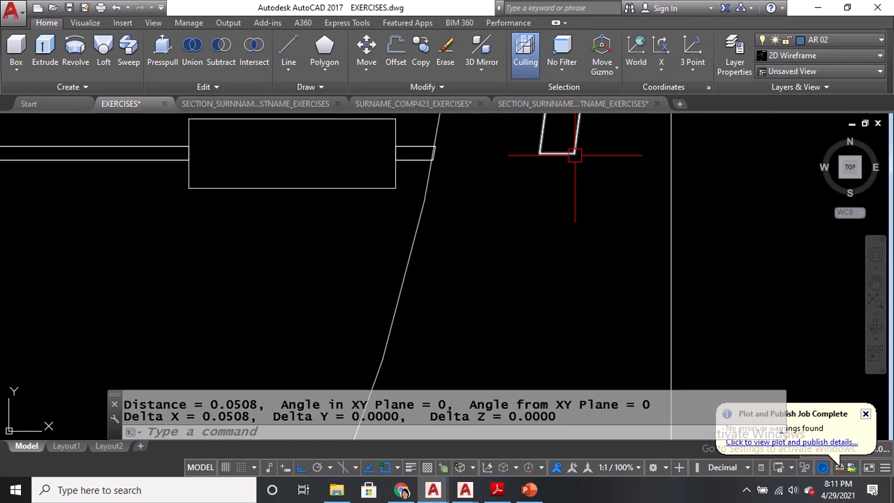
{"action": "scroll", "coordinate": [574, 155], "scroll_direction": "down", "scroll_amount": 3}
{"action": "scroll", "coordinate": [555, 278], "scroll_direction": "up", "scroll_amount": 3}
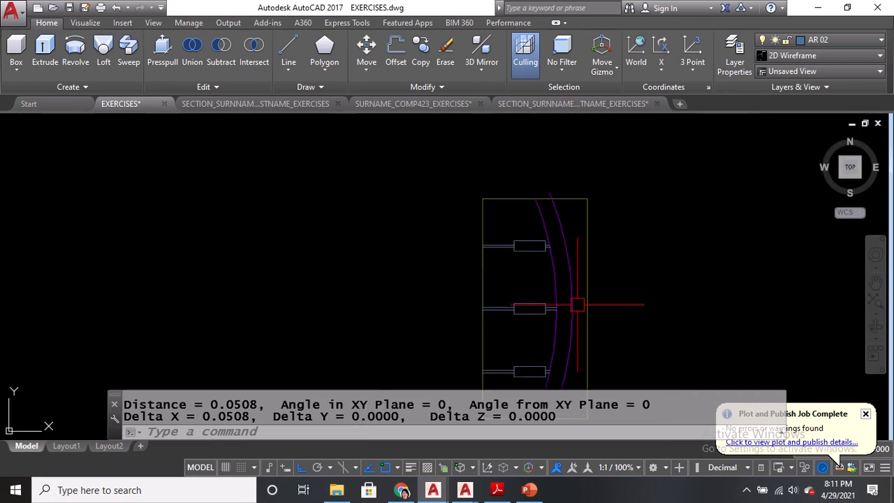
Offset the new door's rightmost arc 0.05 to the right to form the handle's outer curve
{"action": "middle_click_drag", "start_coordinate": [575, 303], "coordinate": [463, 234]}
{"action": "type", "text": "O"}
{"action": "key", "text": "Return"}
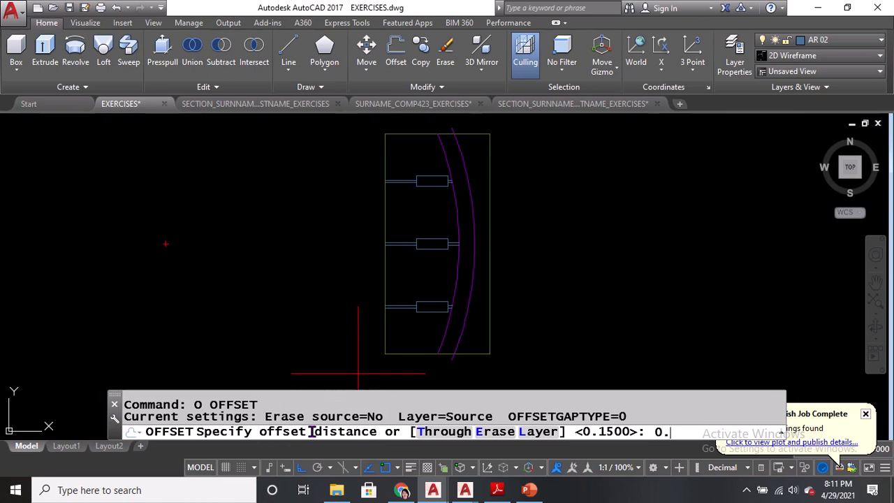
{"action": "key", "text": "Return"}
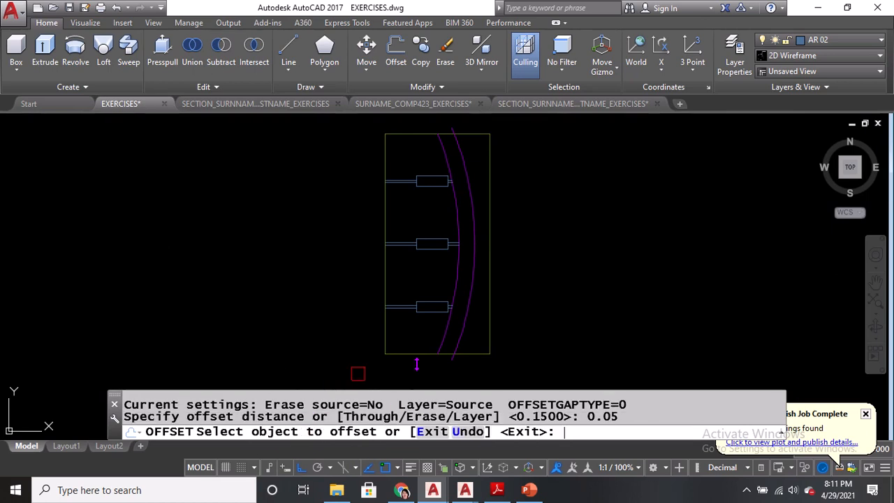
{"action": "left_click", "coordinate": [474, 267]}
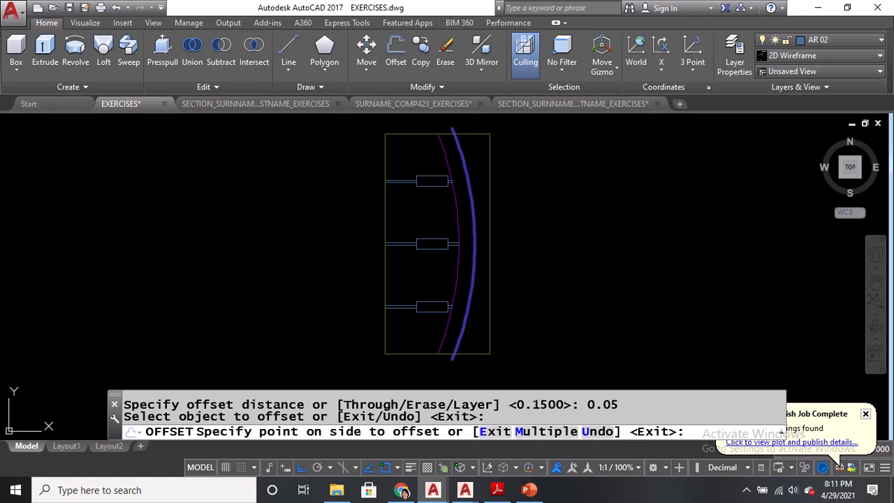
{"action": "left_click", "coordinate": [534, 284]}
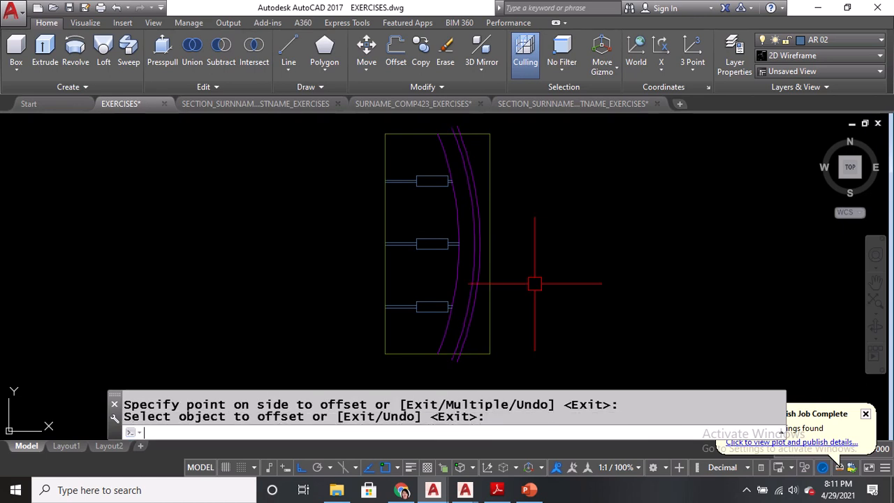
{"action": "key", "text": "Return"}
{"action": "scroll", "coordinate": [558, 262], "scroll_direction": "down", "scroll_amount": 4}
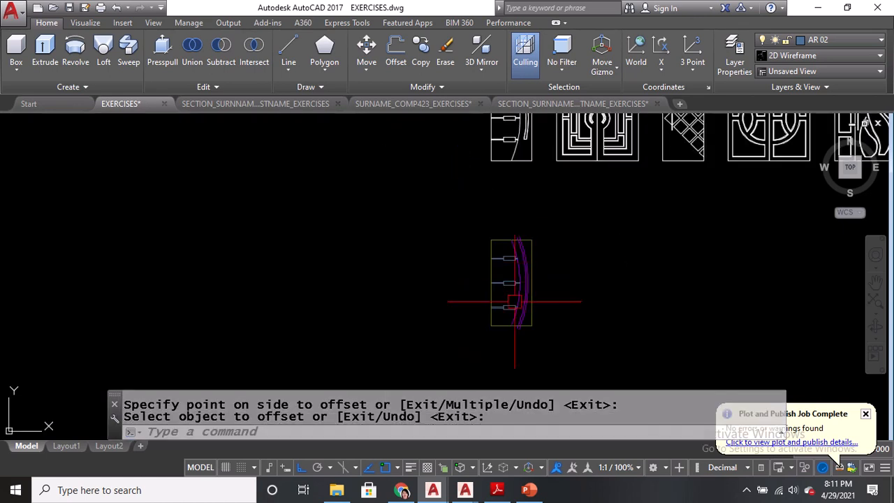
Draw a horizontal line from the midpoint of the new door's right edge leftward across both handle arcs
{"action": "scroll", "coordinate": [517, 293], "scroll_direction": "up", "scroll_amount": 4}
{"action": "type", "text": "L"}
{"action": "key", "text": "Return"}
{"action": "scroll", "coordinate": [531, 244], "scroll_direction": "up", "scroll_amount": 2}
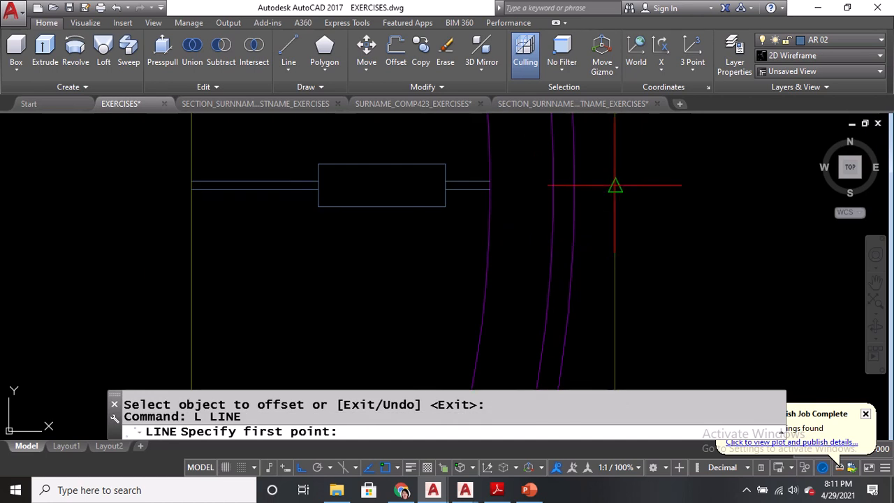
{"action": "left_click", "coordinate": [615, 189]}
{"action": "left_click", "coordinate": [443, 199]}
{"action": "key", "text": "Return"}
{"action": "scroll", "coordinate": [502, 253], "scroll_direction": "down", "scroll_amount": 3}
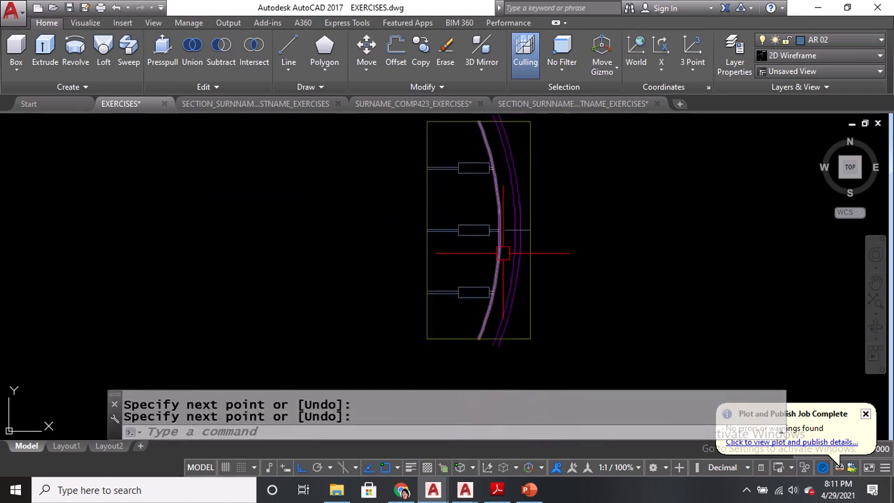
Measure the height of the first sample door's handle from its upper edge's midpoint to its lower end
{"action": "middle_click_drag", "start_coordinate": [572, 154], "coordinate": [532, 388]}
{"action": "middle_click_drag", "start_coordinate": [505, 154], "coordinate": [505, 383]}
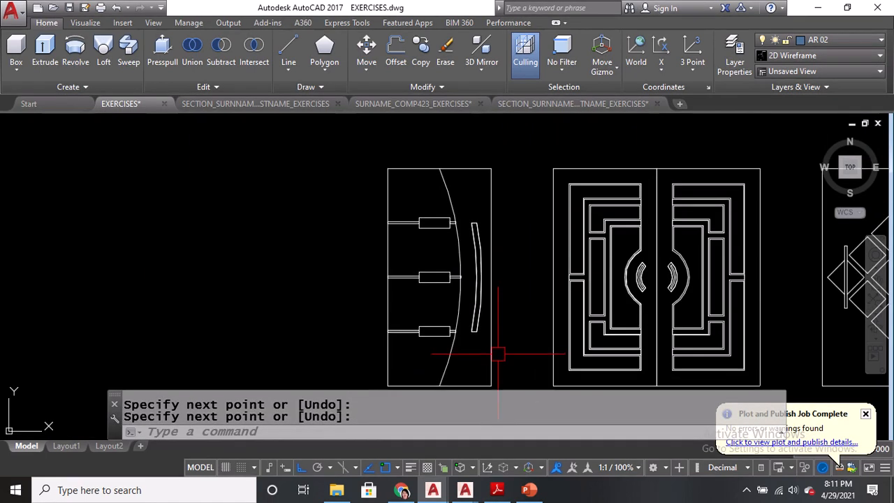
{"action": "type", "text": "DI"}
{"action": "key", "text": "Return"}
{"action": "scroll", "coordinate": [464, 190], "scroll_direction": "up", "scroll_amount": 5}
{"action": "left_click", "coordinate": [468, 173]}
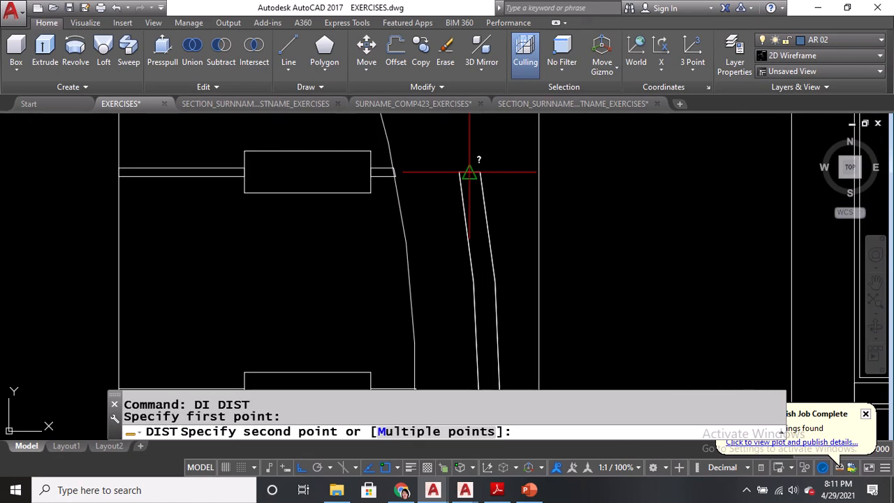
{"action": "scroll", "coordinate": [468, 172], "scroll_direction": "down", "scroll_amount": 3}
{"action": "scroll", "coordinate": [468, 303], "scroll_direction": "up", "scroll_amount": 5}
{"action": "left_click", "coordinate": [355, 381]}
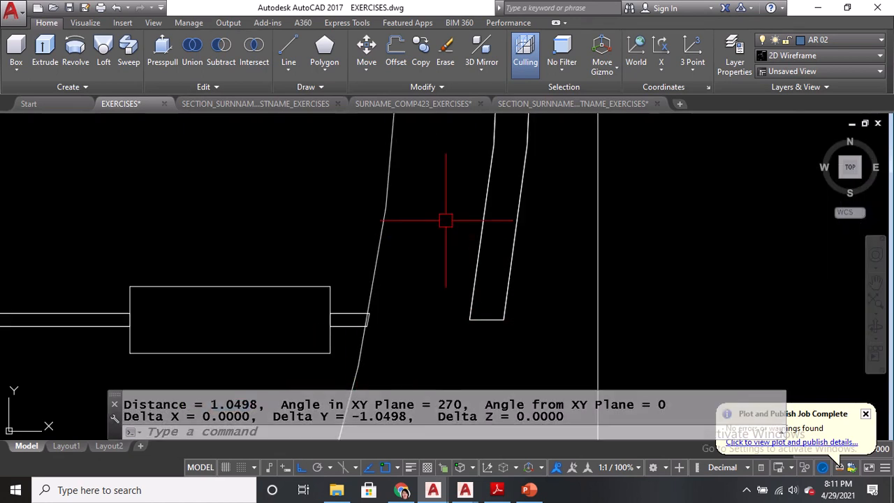
{"action": "scroll", "coordinate": [447, 216], "scroll_direction": "down", "scroll_amount": 5}
{"action": "scroll", "coordinate": [483, 282], "scroll_direction": "up", "scroll_amount": 4}
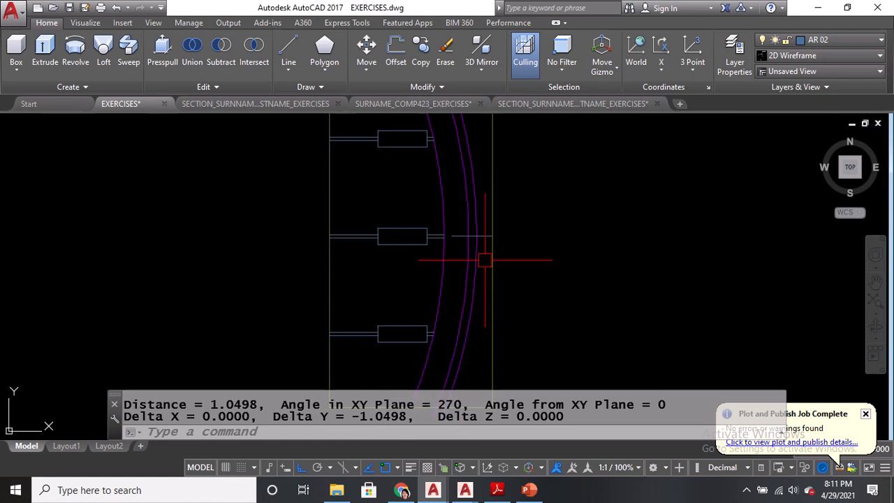
{"action": "type", "text": "O"}
{"action": "key", "text": "Return"}
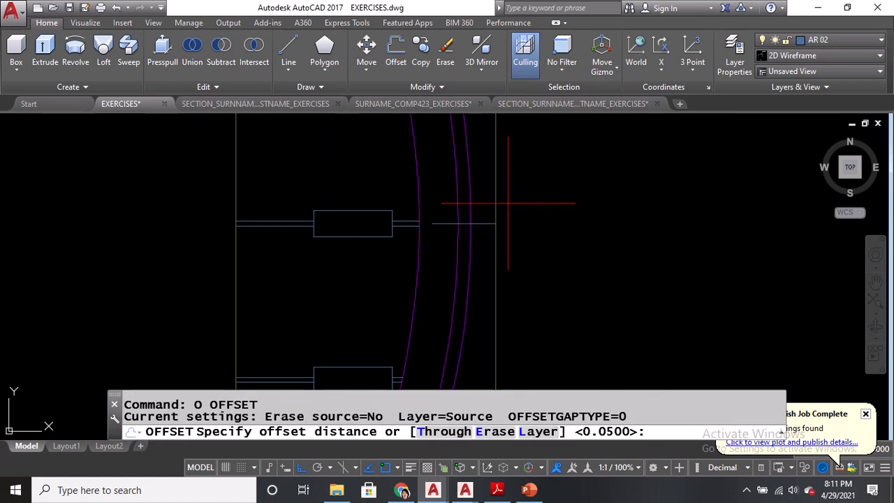
{"action": "key", "text": "Escape"}
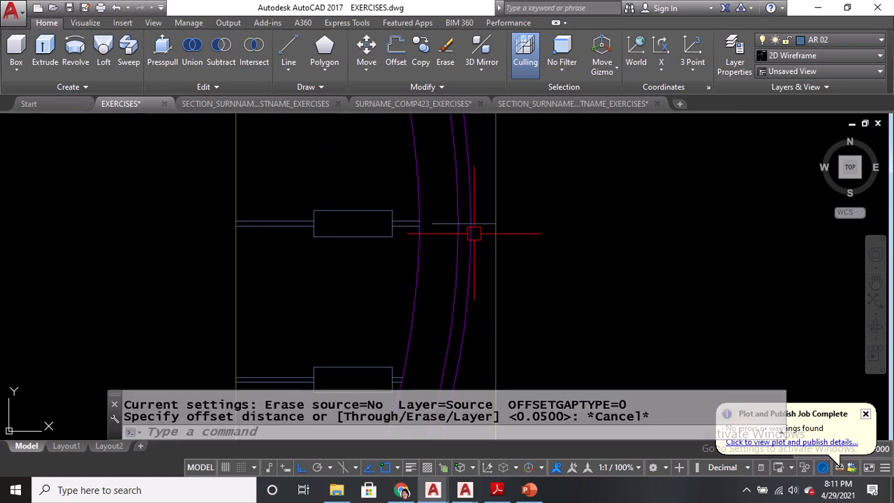
Offset the horizontal line across the handle arcs 0.5 upward and 0.5 downward
{"action": "type", "text": "O"}
{"action": "key", "text": "Return"}
{"action": "left_click", "coordinate": [321, 432]}
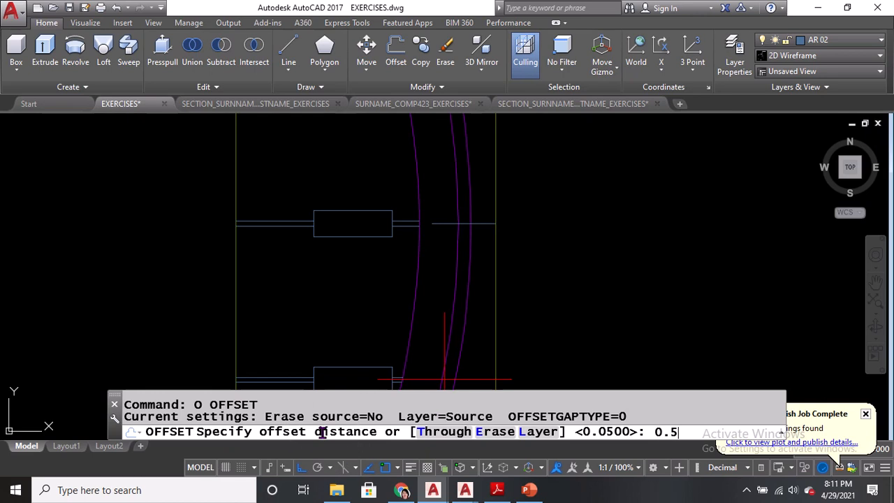
{"action": "type", "text": "0.5"}
{"action": "key", "text": "Return"}
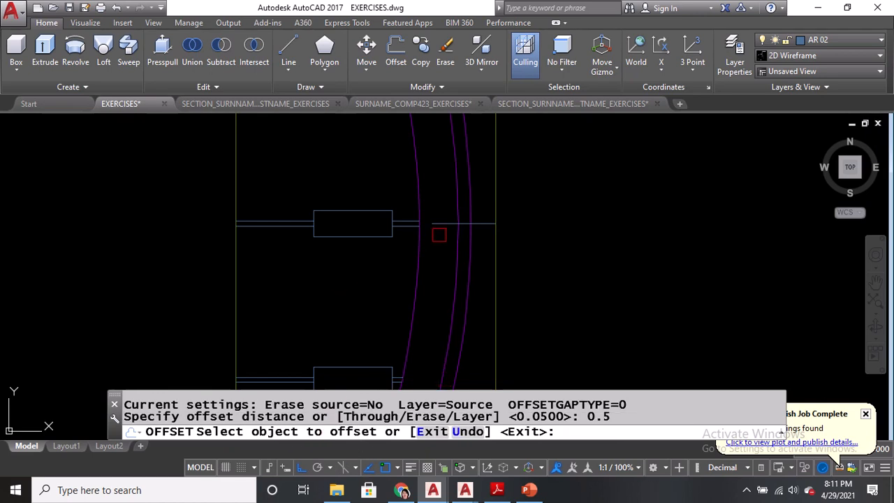
{"action": "left_click", "coordinate": [439, 227]}
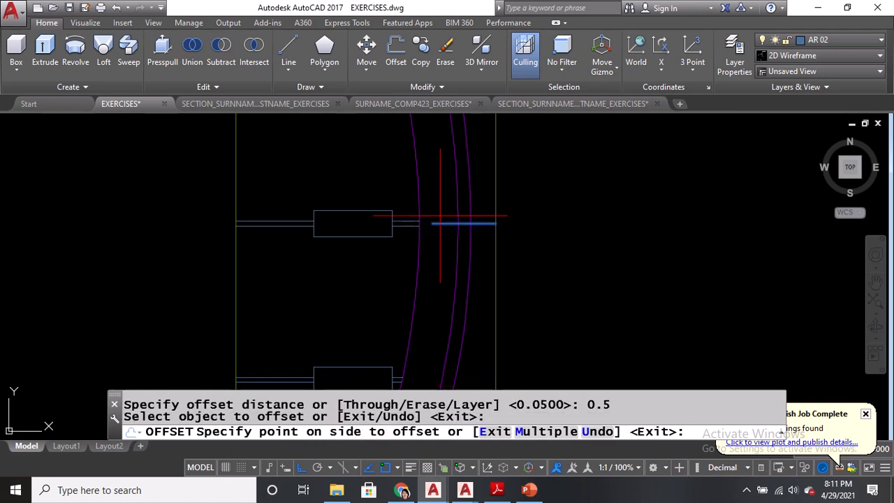
{"action": "left_click", "coordinate": [444, 155]}
{"action": "left_click", "coordinate": [439, 224]}
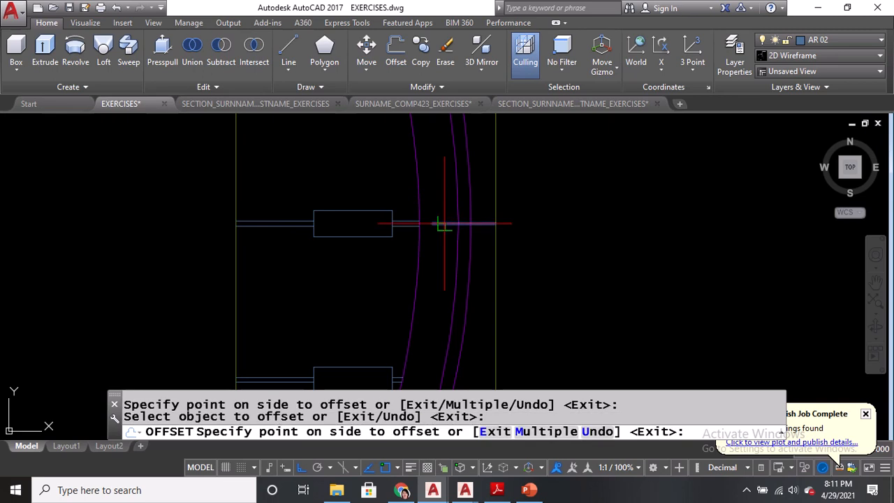
{"action": "left_click", "coordinate": [438, 300]}
{"action": "scroll", "coordinate": [439, 300], "scroll_direction": "down", "scroll_amount": 4}
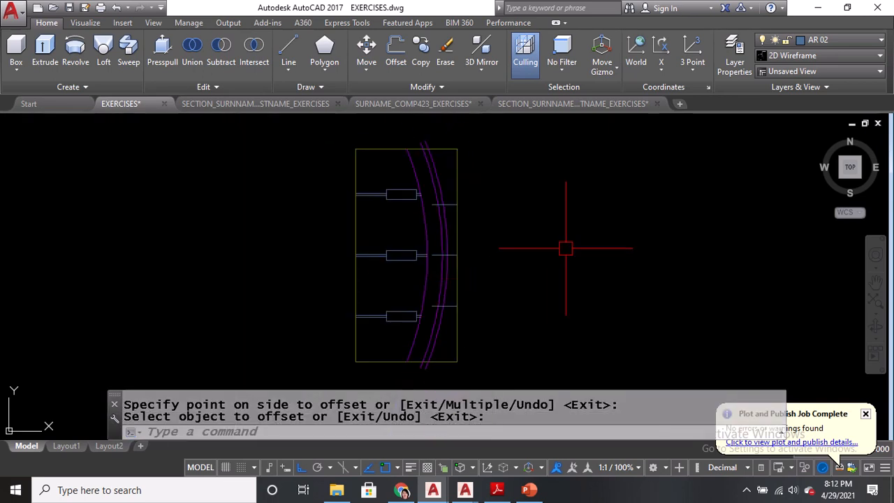
Trim the two handle arcs above the upper horizontal line and that line's ends outside the arcs
{"action": "type", "text": "TR"}
{"action": "key", "text": "Return"}
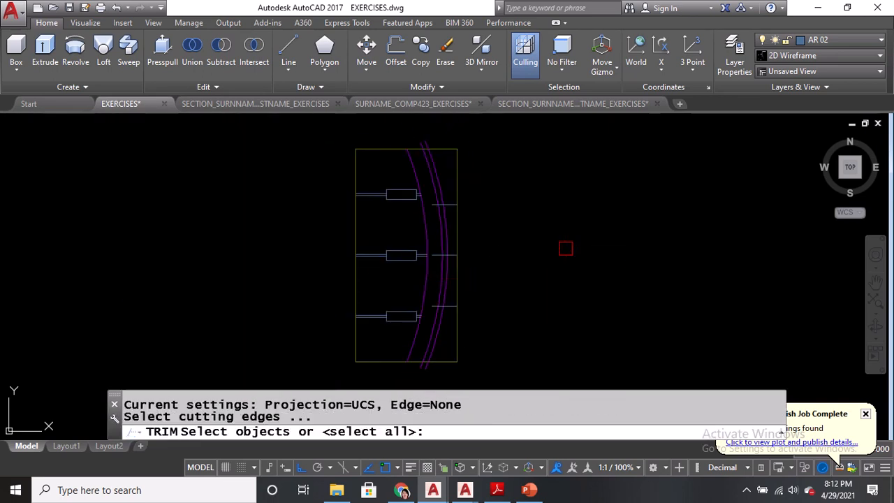
{"action": "key", "text": "Return"}
{"action": "scroll", "coordinate": [428, 143], "scroll_direction": "up", "scroll_amount": 4}
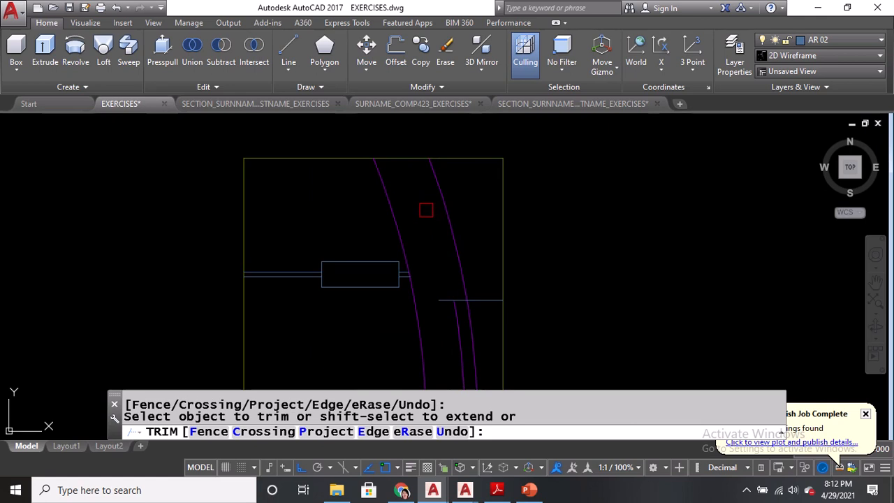
{"action": "mouse_move", "coordinate": [482, 292]}
{"action": "middle_mouse_down"}
{"action": "mouse_move", "coordinate": [482, 176]}
{"action": "mouse_move", "coordinate": [465, 223]}
{"action": "middle_mouse_up"}
{"action": "left_click", "coordinate": [483, 177]}
{"action": "left_click", "coordinate": [482, 199]}
{"action": "left_click", "coordinate": [430, 178]}
{"action": "left_click", "coordinate": [441, 189]}
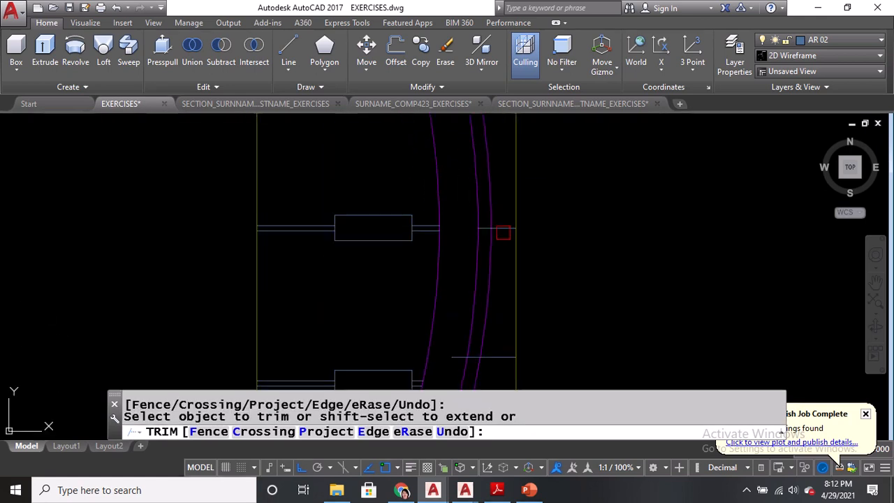
Trim the lower horizontal line's ends outside the handle arcs and the arc segments below that line
{"action": "scroll", "coordinate": [485, 321], "scroll_direction": "up", "scroll_amount": 2}
{"action": "middle_click_drag", "start_coordinate": [484, 325], "coordinate": [485, 227]}
{"action": "left_click", "coordinate": [513, 283]}
{"action": "left_click", "coordinate": [499, 271]}
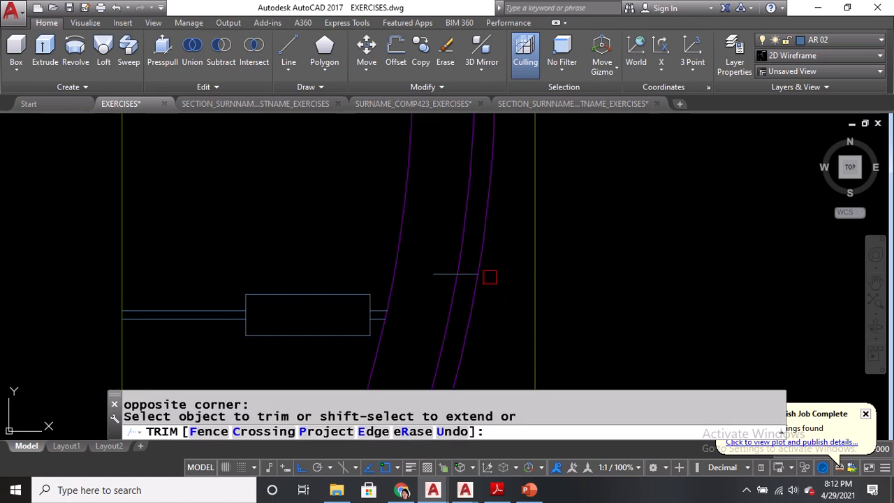
{"action": "left_click", "coordinate": [470, 301]}
{"action": "left_click", "coordinate": [446, 277]}
{"action": "scroll", "coordinate": [460, 260], "scroll_direction": "down", "scroll_amount": 3}
{"action": "key", "text": "Return"}
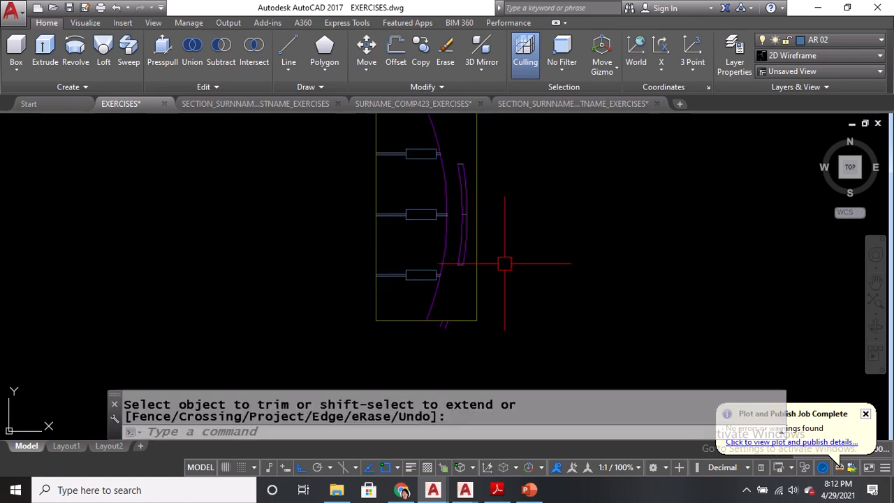
Erase the two leftover arc stubs below the new door's bottom edge
{"action": "scroll", "coordinate": [428, 329], "scroll_direction": "up", "scroll_amount": 2}
{"action": "left_click", "coordinate": [453, 293]}
{"action": "left_click", "coordinate": [507, 358]}
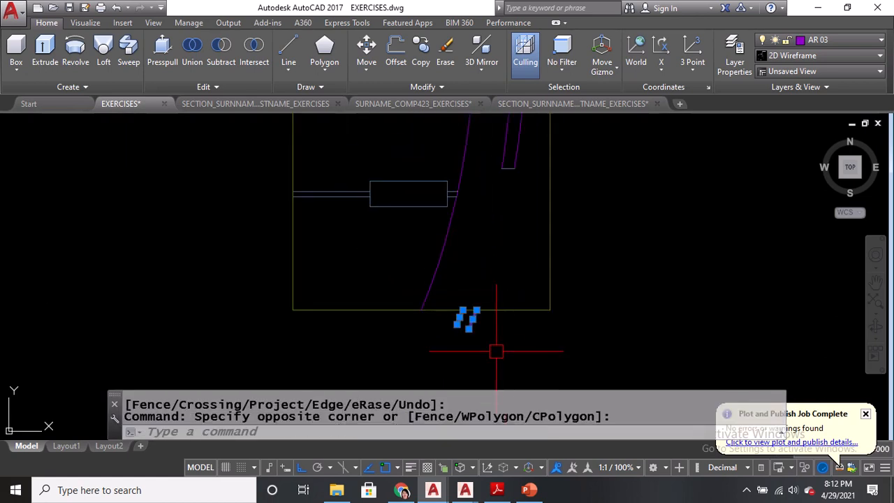
{"action": "type", "text": "e"}
{"action": "key", "text": "Return"}
{"action": "scroll", "coordinate": [458, 329], "scroll_direction": "down", "scroll_amount": 2}
{"action": "scroll", "coordinate": [479, 313], "scroll_direction": "down", "scroll_amount": 1}
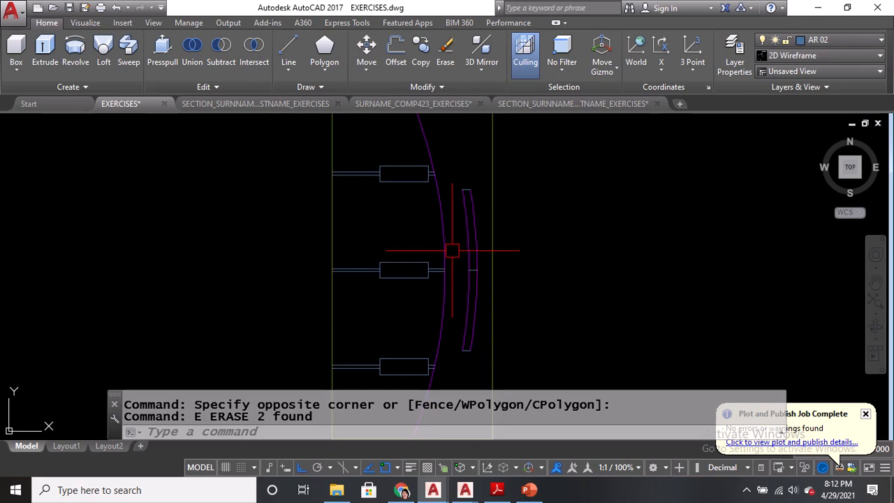
Erase the short horizontal line left across the middle of the first door's curved handle
{"action": "scroll", "coordinate": [454, 255], "scroll_direction": "up", "scroll_amount": 1}
{"action": "type", "text": "e"}
{"action": "key", "text": "Return"}
{"action": "scroll", "coordinate": [459, 261], "scroll_direction": "up", "scroll_amount": 2}
{"action": "left_click", "coordinate": [483, 252]}
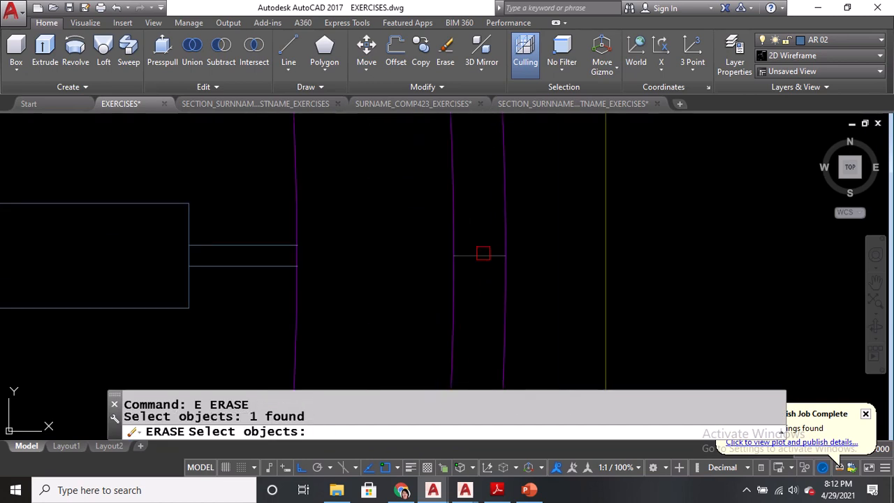
{"action": "key", "text": "Return"}
{"action": "scroll", "coordinate": [482, 255], "scroll_direction": "down", "scroll_amount": 2}
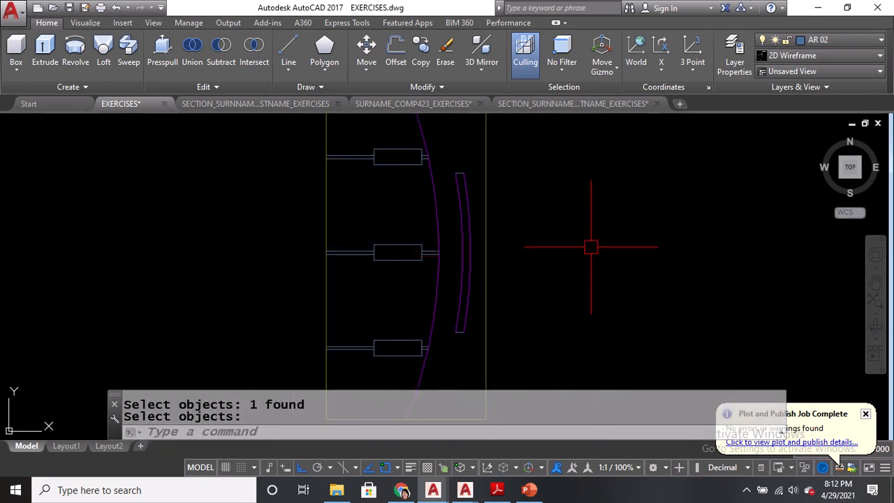
Move the two short end lines of the curved handle to layer AR 03
{"action": "scroll", "coordinate": [435, 169], "scroll_direction": "up", "scroll_amount": 2}
{"action": "scroll", "coordinate": [474, 175], "scroll_direction": "up", "scroll_amount": 4}
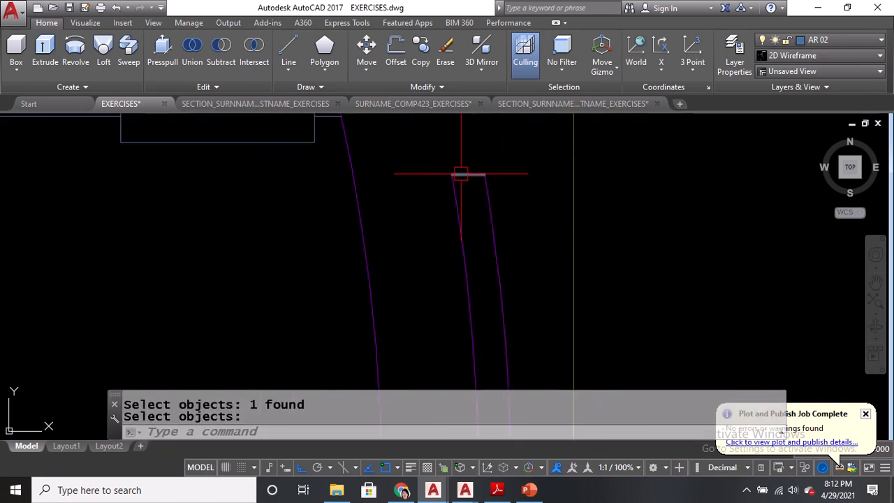
{"action": "left_click", "coordinate": [462, 175]}
{"action": "scroll", "coordinate": [462, 158], "scroll_direction": "down", "scroll_amount": 4}
{"action": "middle_click_drag", "start_coordinate": [473, 328], "coordinate": [477, 160]}
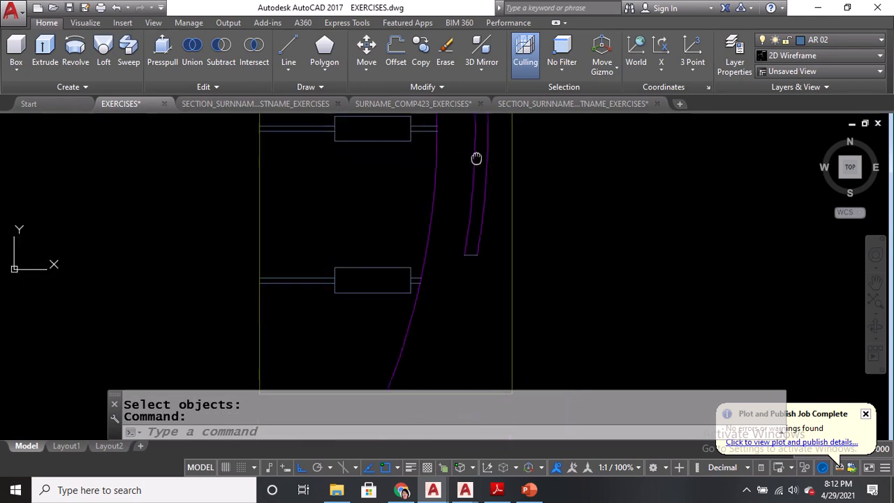
{"action": "scroll", "coordinate": [479, 272], "scroll_direction": "up", "scroll_amount": 6}
{"action": "scroll", "coordinate": [442, 190], "scroll_direction": "up", "scroll_amount": 4}
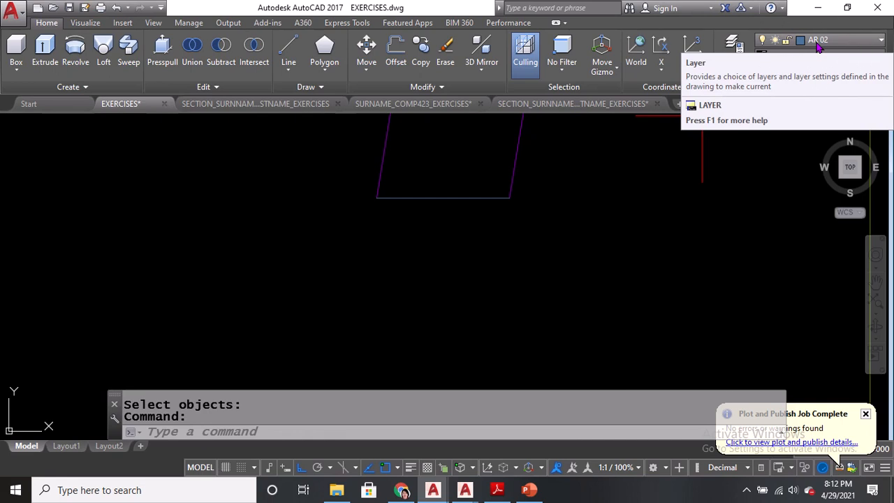
{"action": "left_click", "coordinate": [463, 191]}
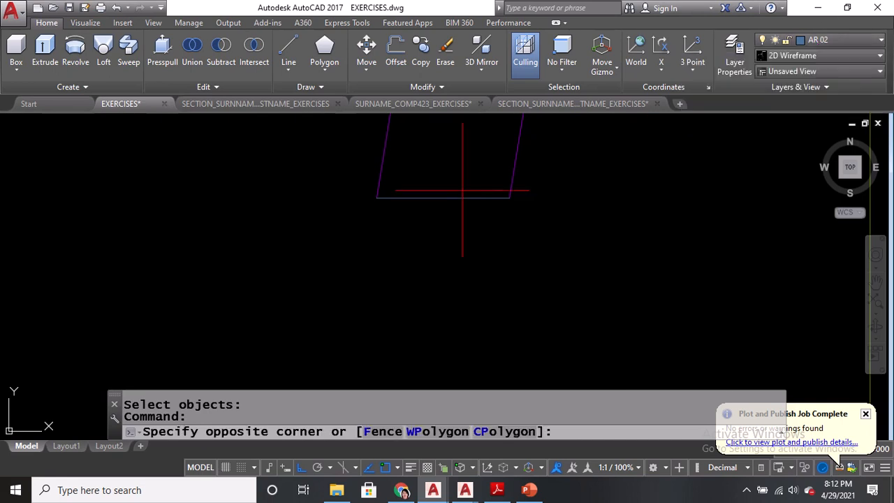
{"action": "left_click", "coordinate": [431, 221]}
{"action": "scroll", "coordinate": [422, 342], "scroll_direction": "down", "scroll_amount": 10}
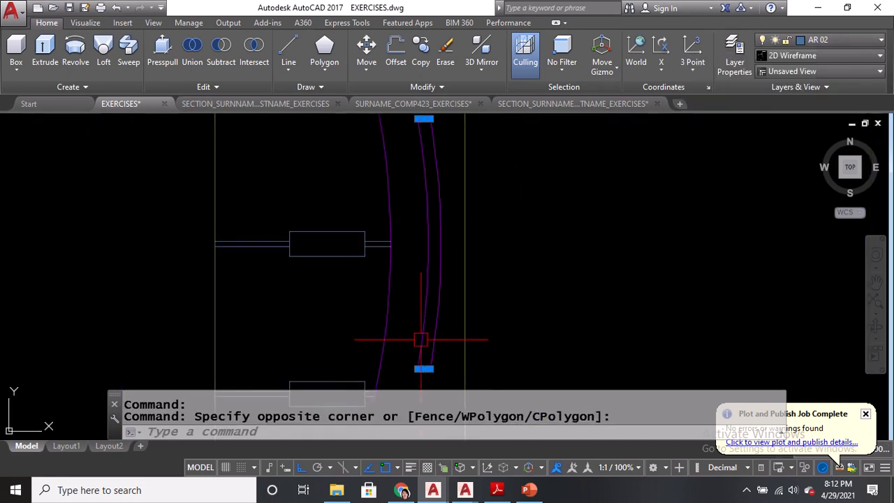
{"action": "left_click", "coordinate": [836, 45]}
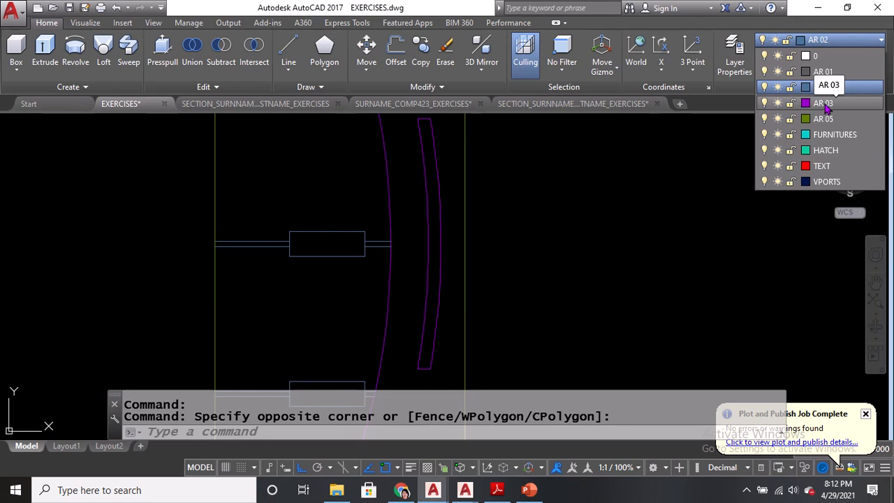
{"action": "scroll", "coordinate": [566, 283], "scroll_direction": "down", "scroll_amount": 4}
{"action": "key", "text": "Escape"}
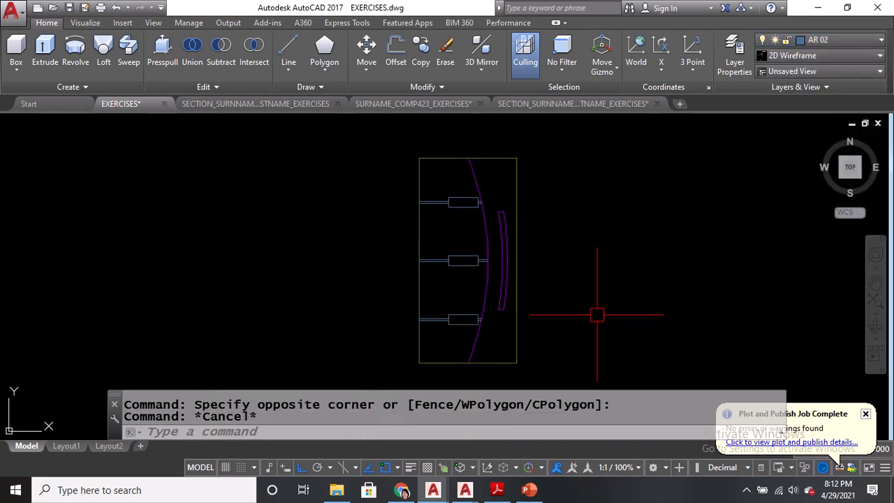
{"action": "scroll", "coordinate": [596, 325], "scroll_direction": "down", "scroll_amount": 2}
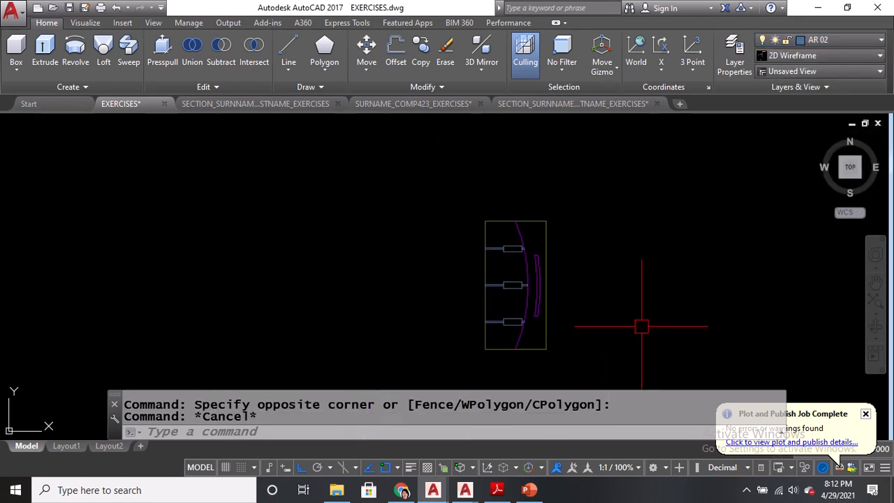
{"action": "scroll", "coordinate": [632, 293], "scroll_direction": "down", "scroll_amount": 4}
{"action": "middle_click_drag", "start_coordinate": [638, 277], "coordinate": [509, 256]}
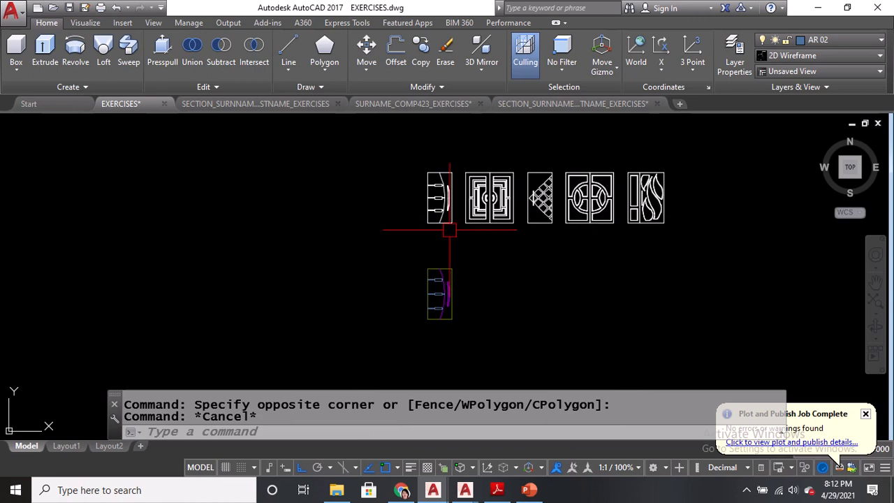
{"action": "scroll", "coordinate": [450, 230], "scroll_direction": "up", "scroll_amount": 2}
{"action": "type", "text": "D"}
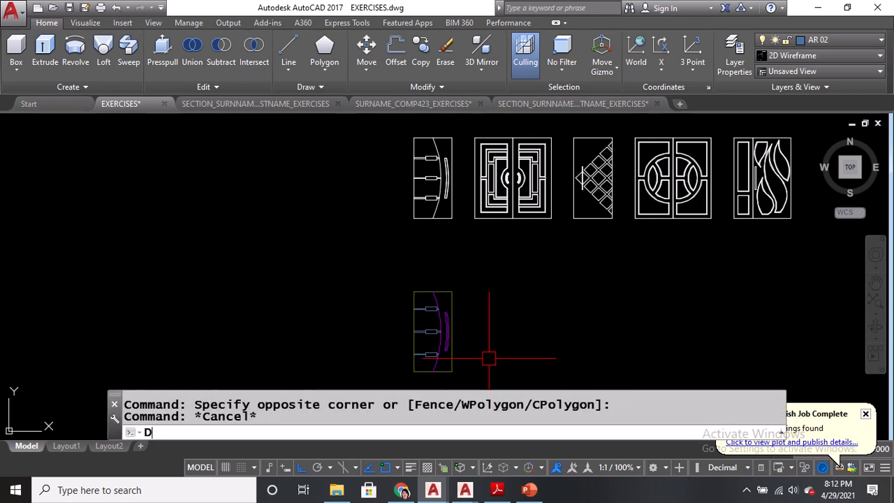
{"action": "key", "text": "Return"}
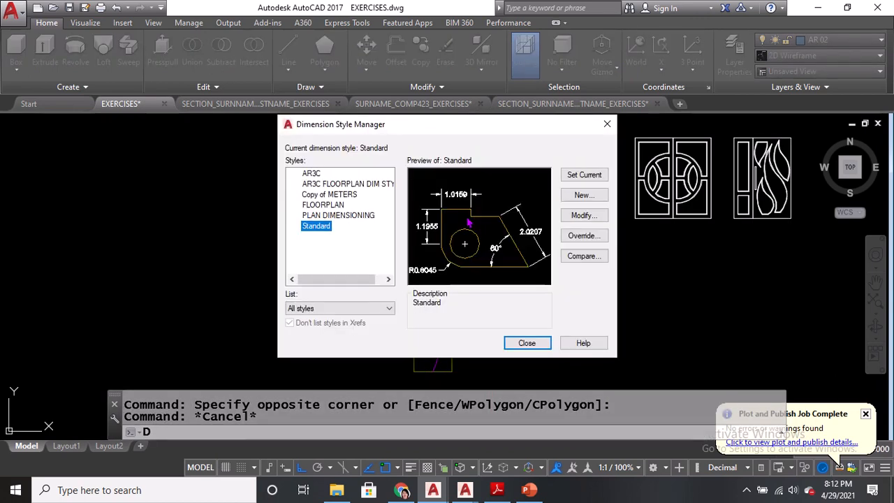
{"action": "key", "text": "Escape"}
Measure the width and the height of the left leaf on the second sample door
{"action": "type", "text": "DI"}
{"action": "key", "text": "Return"}
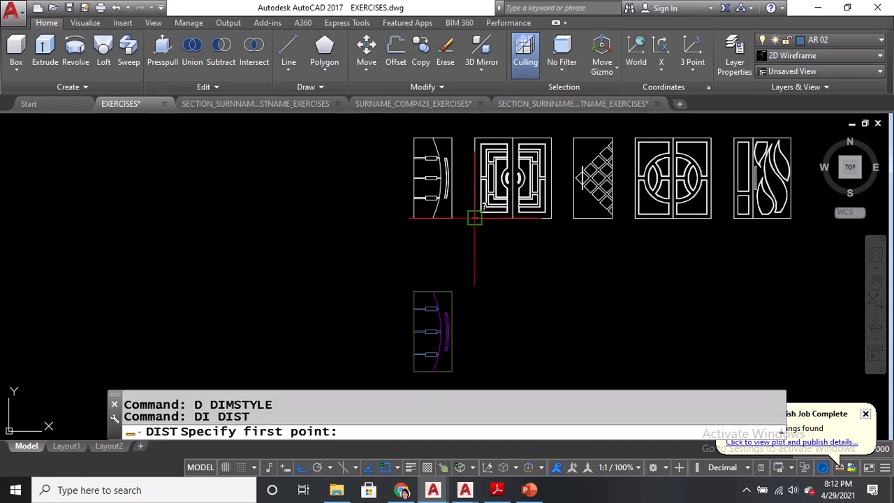
{"action": "left_click", "coordinate": [474, 218]}
{"action": "scroll", "coordinate": [474, 216], "scroll_direction": "up", "scroll_amount": 4}
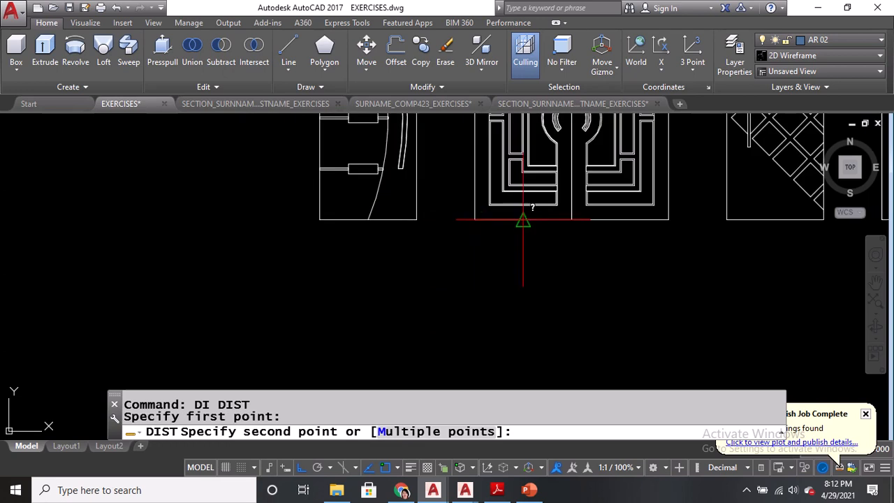
{"action": "left_click", "coordinate": [568, 222]}
{"action": "key", "text": "Return"}
{"action": "left_click", "coordinate": [475, 220]}
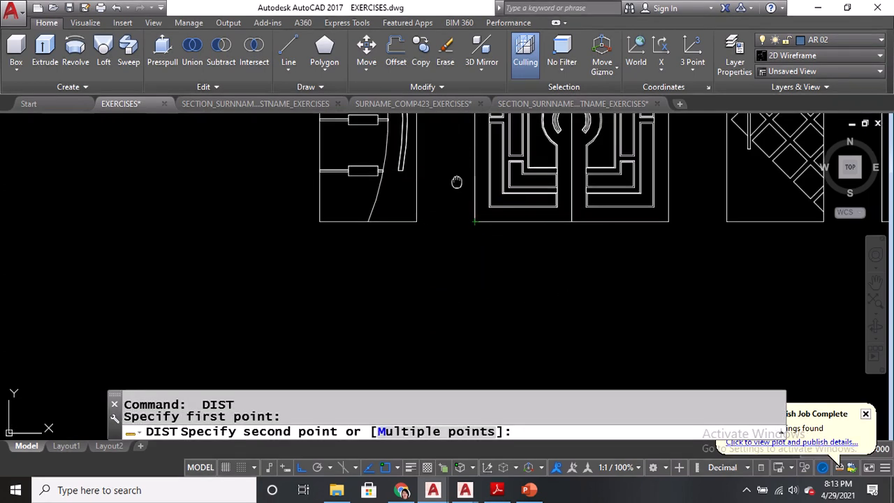
{"action": "middle_click_drag", "start_coordinate": [456, 181], "coordinate": [489, 273]}
{"action": "left_click", "coordinate": [484, 171]}
{"action": "scroll", "coordinate": [484, 172], "scroll_direction": "down", "scroll_amount": 3}
{"action": "type", "text": "CO"}
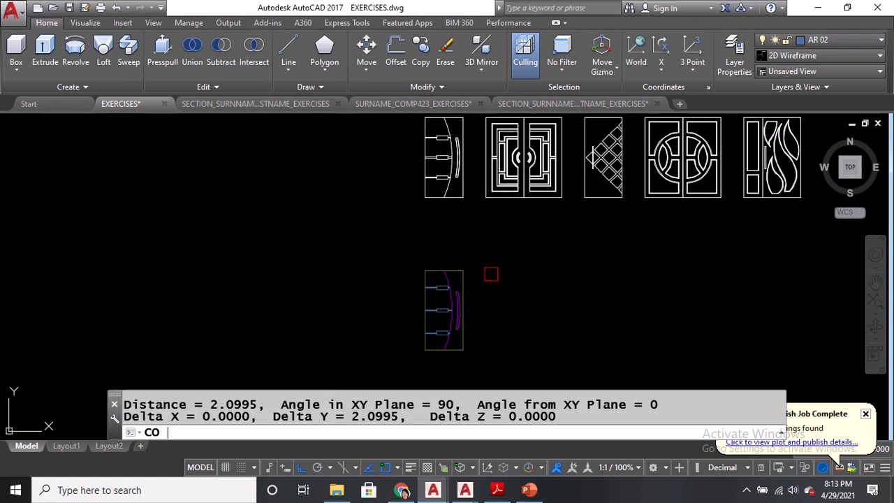
{"action": "key", "text": "Return"}
{"action": "scroll", "coordinate": [455, 273], "scroll_direction": "up", "scroll_amount": 2}
{"action": "key", "text": "Escape"}
Measure the gap between the first and second sample doors along their bottom edges
{"action": "type", "text": "DI"}
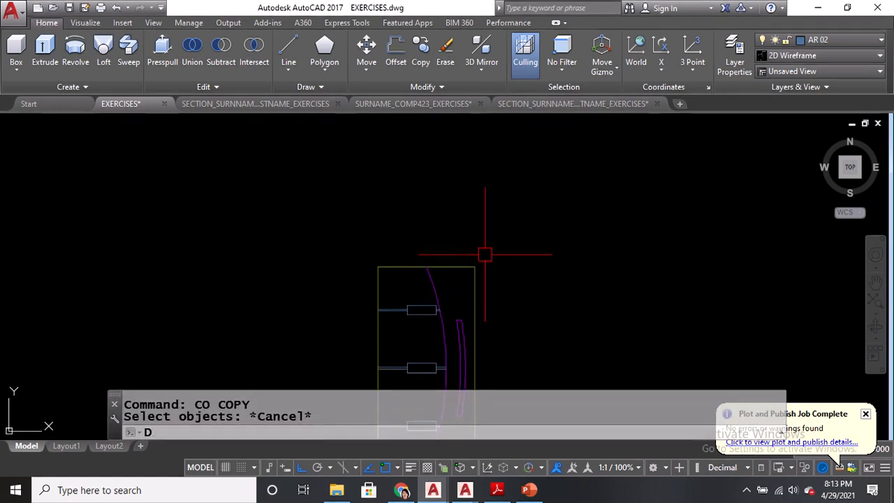
{"action": "key", "text": "Return"}
{"action": "middle_click_drag", "start_coordinate": [514, 196], "coordinate": [501, 131]}
{"action": "left_click", "coordinate": [465, 198]}
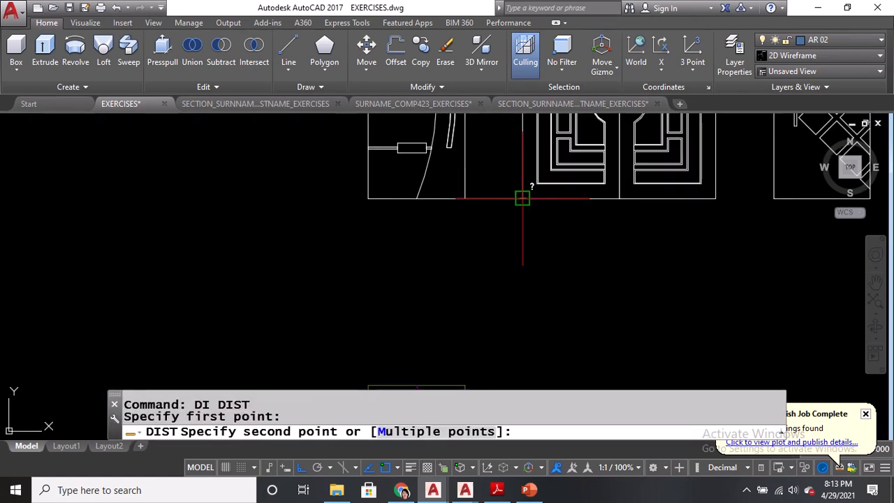
{"action": "left_click", "coordinate": [521, 195]}
{"action": "scroll", "coordinate": [493, 275], "scroll_direction": "down", "scroll_amount": 3}
Copy the redrawn first door's rectangular outline 1.6 to the right, using its bottom-left corner as base point
{"action": "type", "text": "CO"}
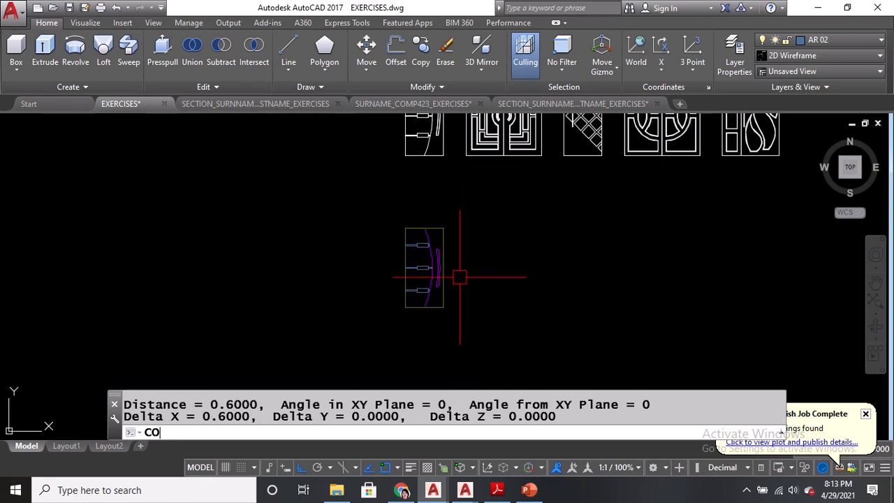
{"action": "key", "text": "Return"}
{"action": "left_click", "coordinate": [443, 261]}
{"action": "key", "text": "Return"}
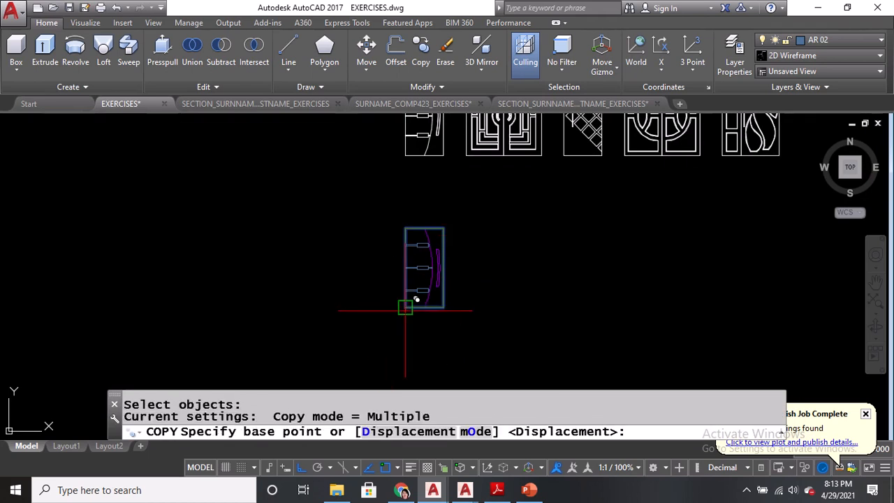
{"action": "left_click", "coordinate": [406, 308]}
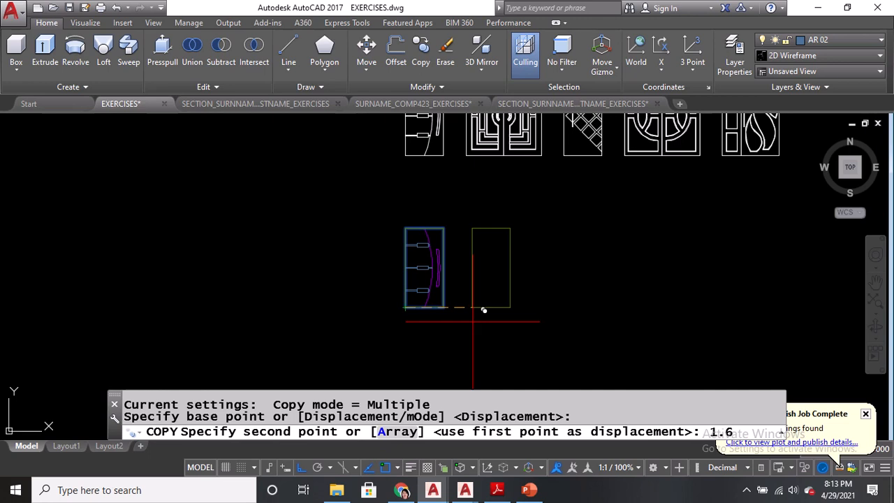
{"action": "type", "text": "1.6"}
{"action": "key", "text": "Return"}
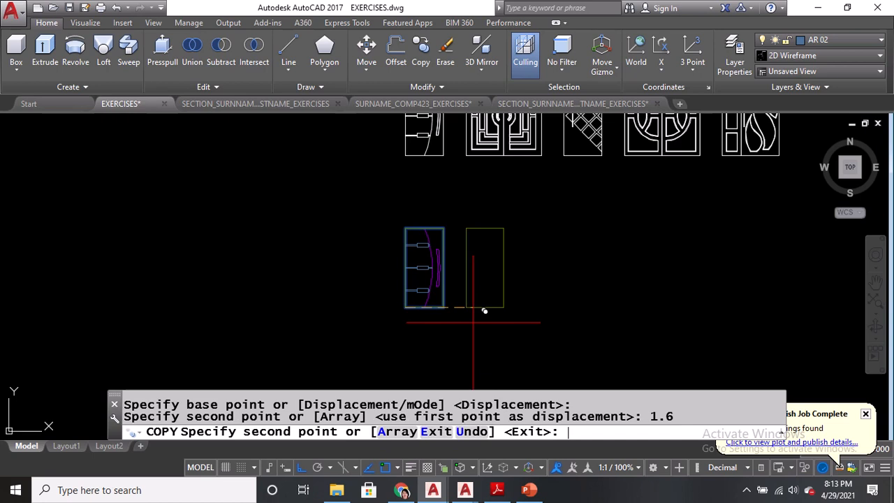
{"action": "key", "text": "Return"}
Measure from the second sample door's centre line to the inner curve of its left circular frame
{"action": "scroll", "coordinate": [486, 302], "scroll_direction": "up", "scroll_amount": 2}
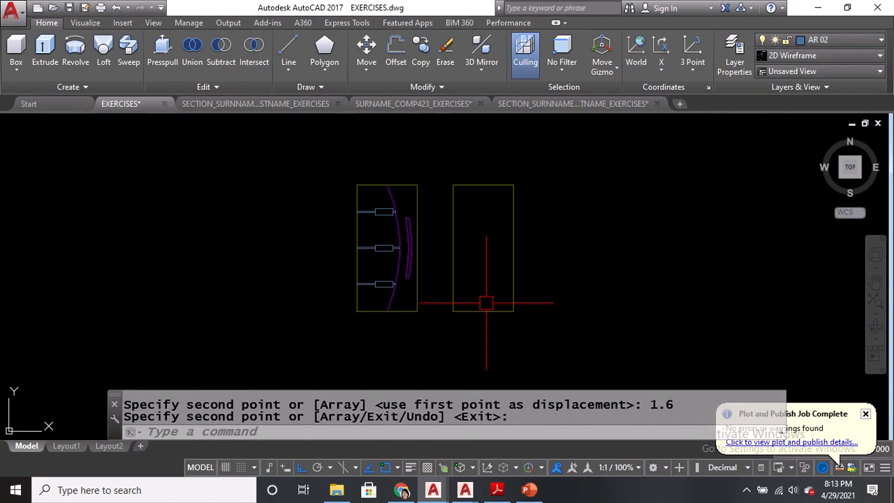
{"action": "middle_click_drag", "start_coordinate": [490, 257], "coordinate": [452, 287]}
{"action": "scroll", "coordinate": [457, 288], "scroll_direction": "down", "scroll_amount": 2}
{"action": "middle_click_drag", "start_coordinate": [469, 199], "coordinate": [465, 242]}
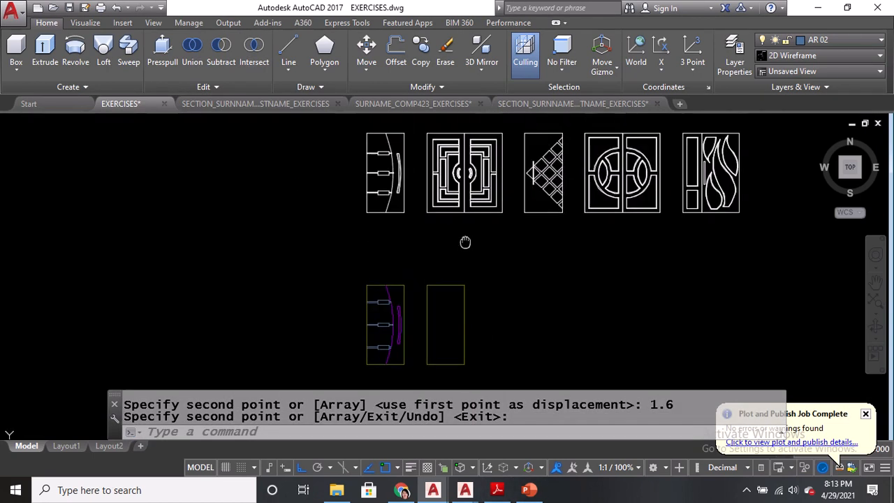
{"action": "scroll", "coordinate": [449, 161], "scroll_direction": "up", "scroll_amount": 2}
{"action": "scroll", "coordinate": [449, 162], "scroll_direction": "up", "scroll_amount": 3}
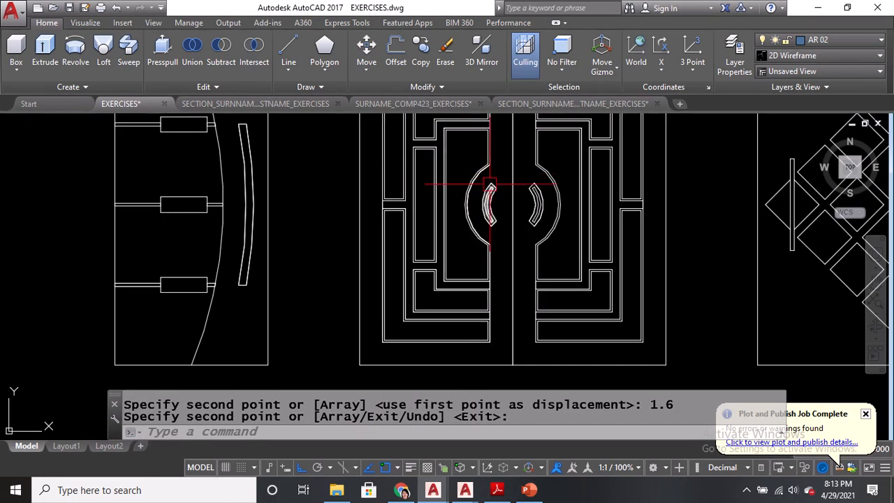
{"action": "type", "text": "DI"}
{"action": "key", "text": "Return"}
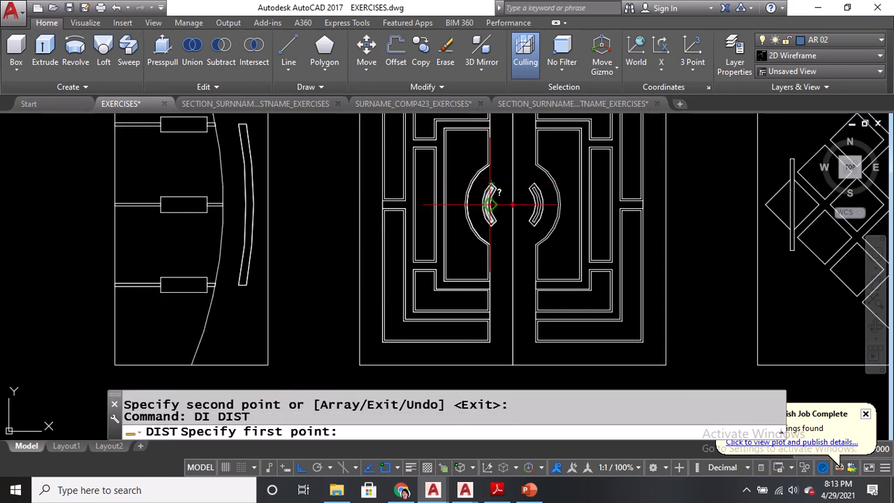
{"action": "scroll", "coordinate": [490, 198], "scroll_direction": "up", "scroll_amount": 5}
{"action": "left_click", "coordinate": [579, 206]}
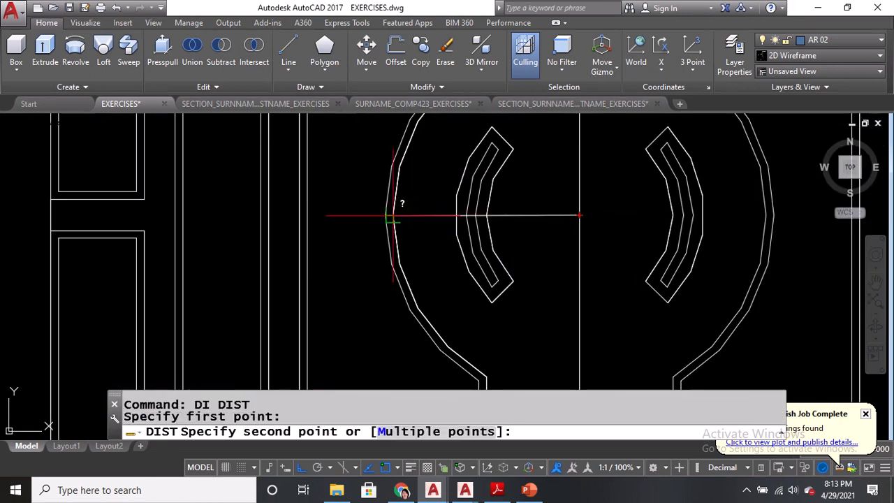
{"action": "left_click", "coordinate": [397, 217]}
{"action": "scroll", "coordinate": [412, 174], "scroll_direction": "down", "scroll_amount": 9}
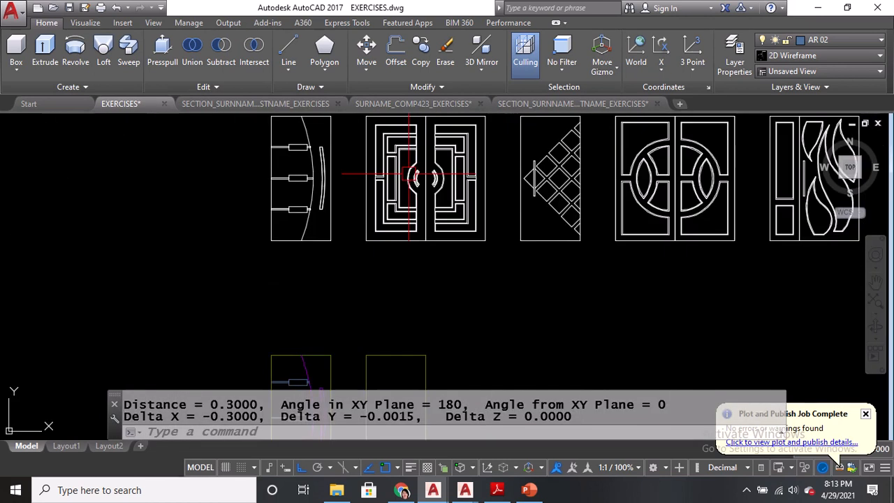
Draw a circle of radius 0.3 centred on the midpoint of the copied second door outline's right edge
{"action": "middle_click_drag", "start_coordinate": [417, 288], "coordinate": [417, 193]}
{"action": "middle_click_drag", "start_coordinate": [457, 289], "coordinate": [458, 247]}
{"action": "type", "text": "c"}
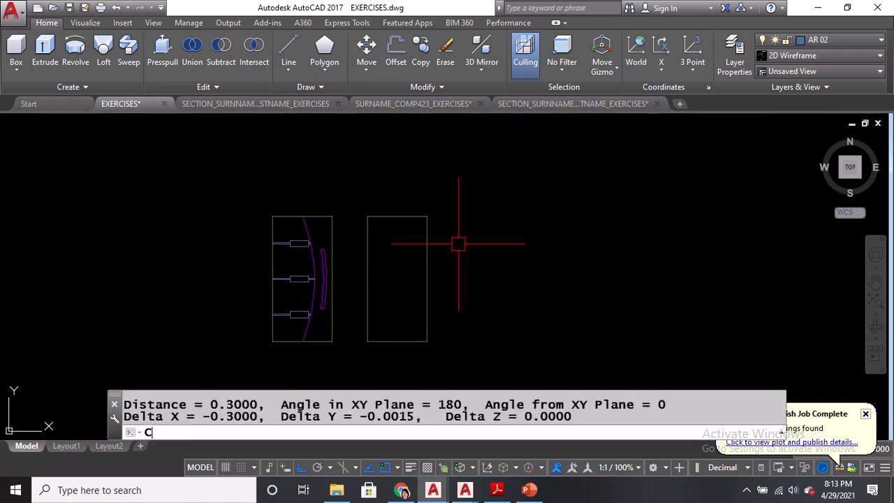
{"action": "key", "text": "Return"}
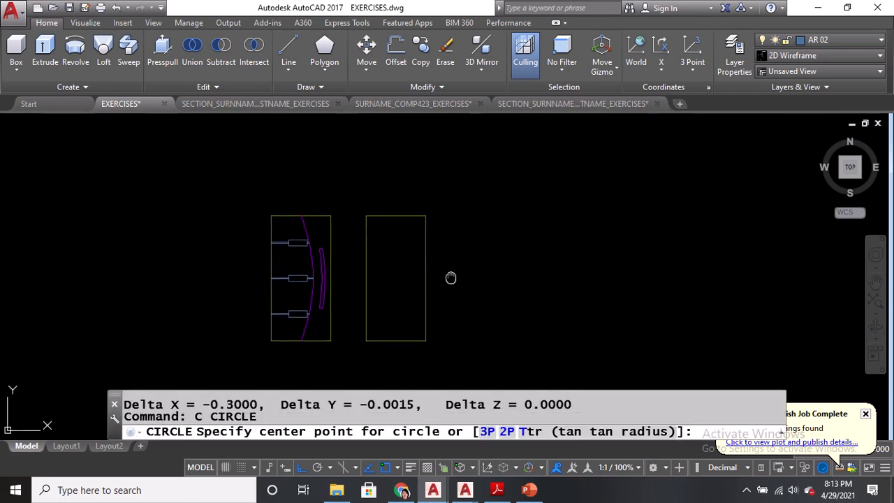
{"action": "middle_click_drag", "start_coordinate": [451, 278], "coordinate": [449, 257]}
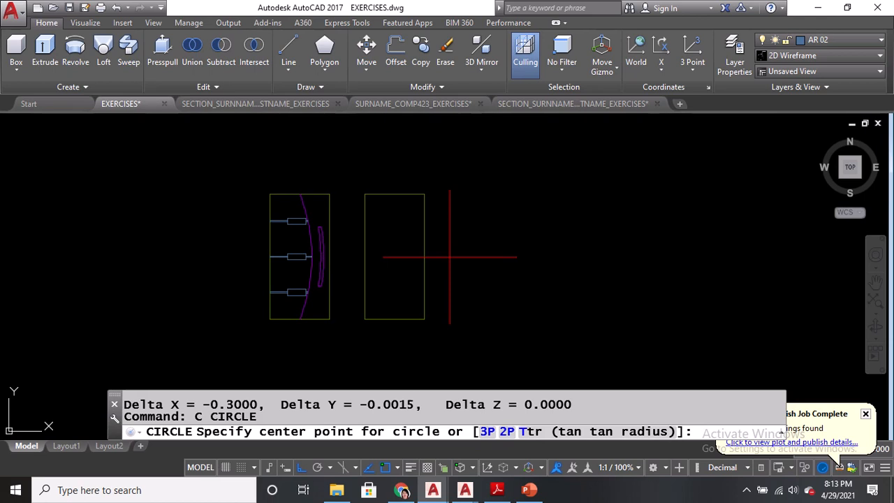
{"action": "key", "text": "ctrl"}
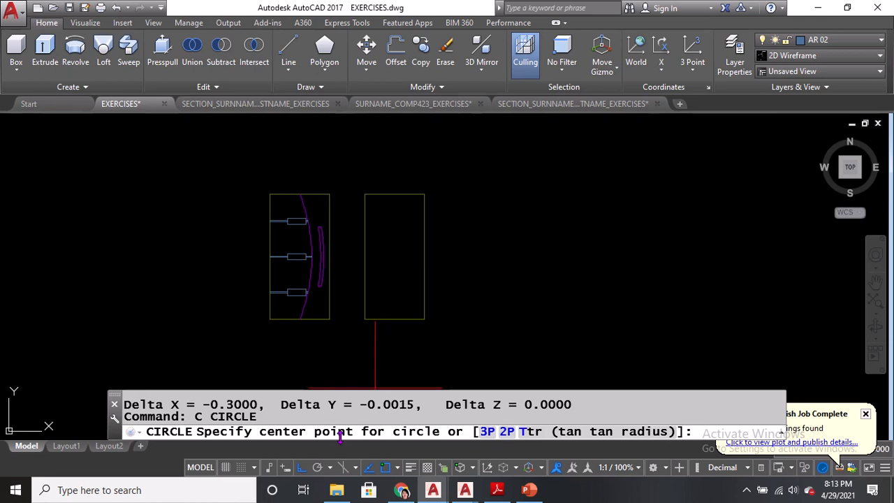
{"action": "scroll", "coordinate": [482, 264], "scroll_direction": "up", "scroll_amount": 2}
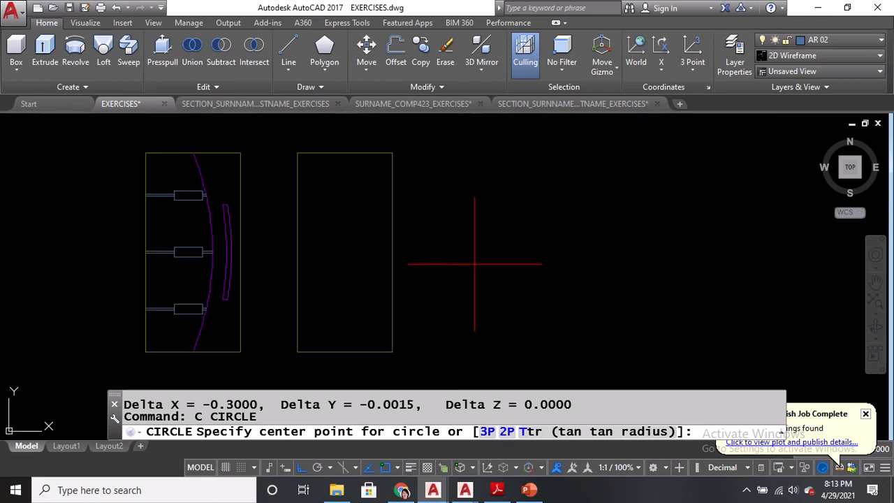
{"action": "key", "text": "ctrl"}
{"action": "key", "text": "ctrl"}
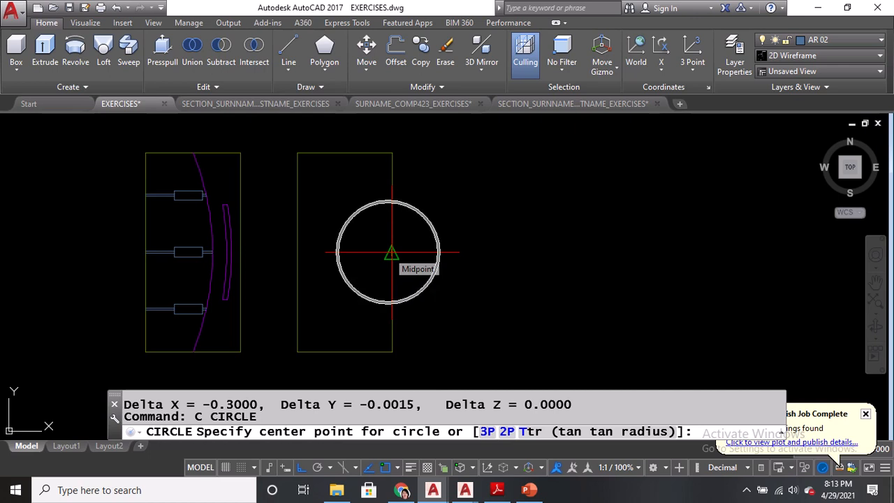
{"action": "left_click", "coordinate": [391, 253]}
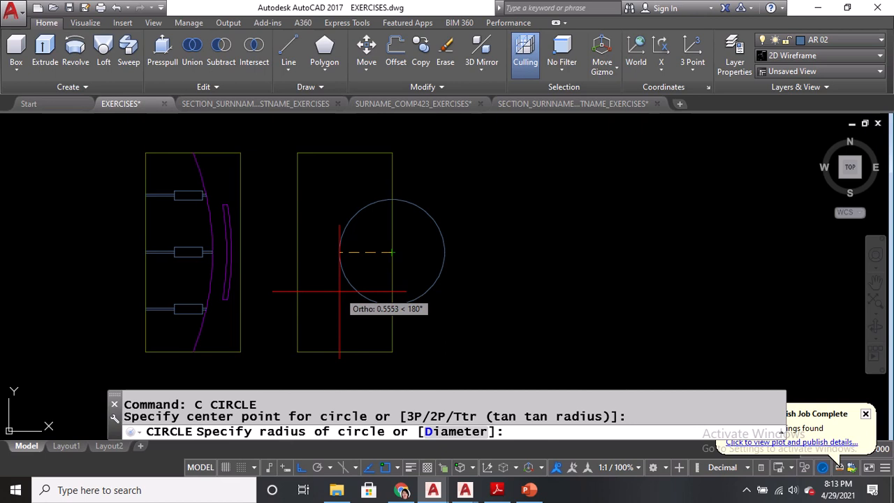
{"action": "type", "text": "0.3"}
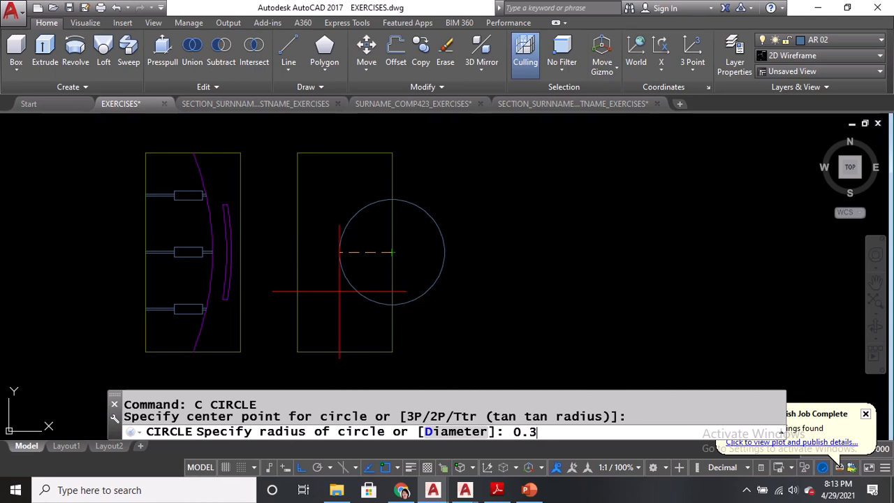
{"action": "key", "text": "Return"}
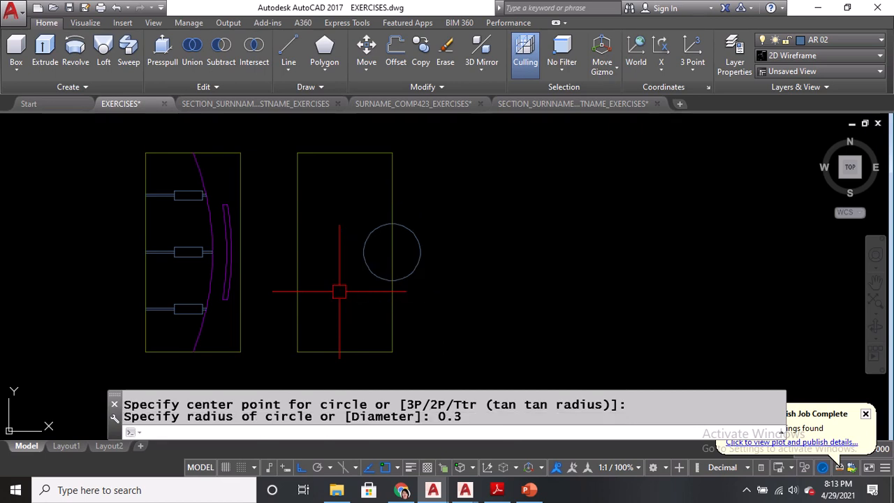
Trim away the half of the circle that lies outside the second door's outline
{"action": "type", "text": "TR"}
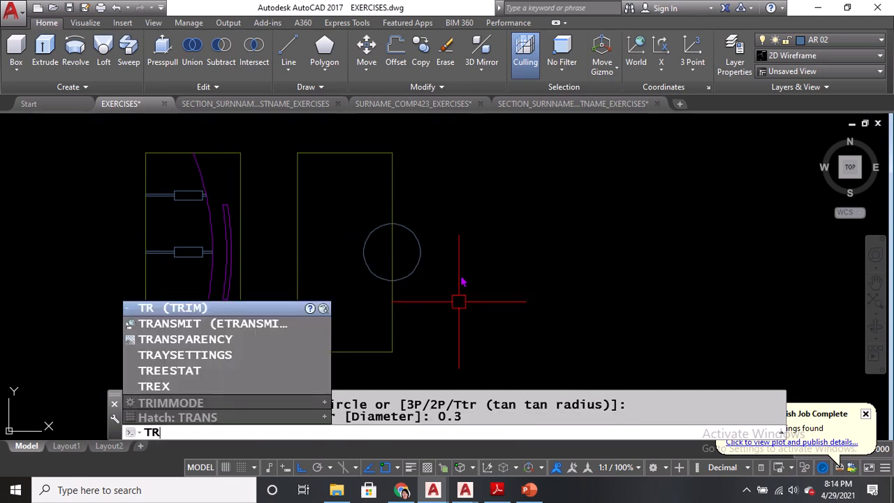
{"action": "key", "text": "Return"}
{"action": "key", "text": "Return"}
{"action": "key", "text": "Return"}
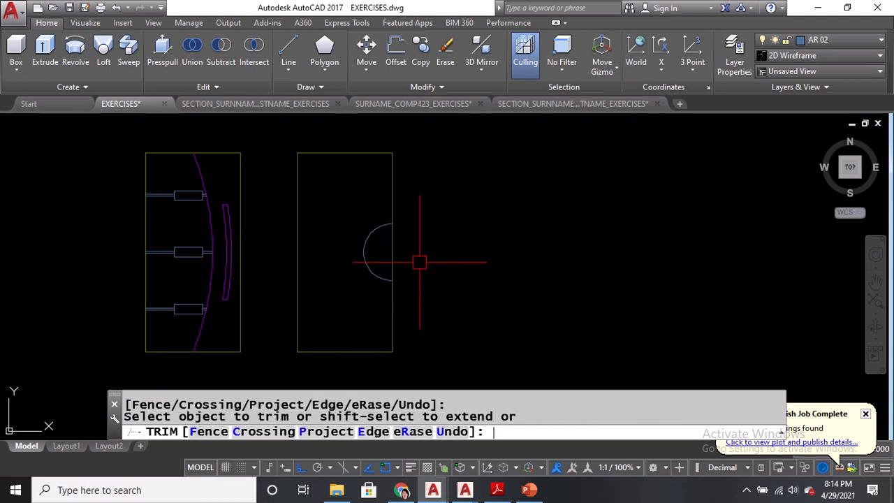
Measure the vertical gap between the second sample door's inner frame corner and its bottom edge
{"action": "scroll", "coordinate": [419, 262], "scroll_direction": "down", "scroll_amount": 1}
{"action": "middle_click_drag", "start_coordinate": [426, 171], "coordinate": [430, 303]}
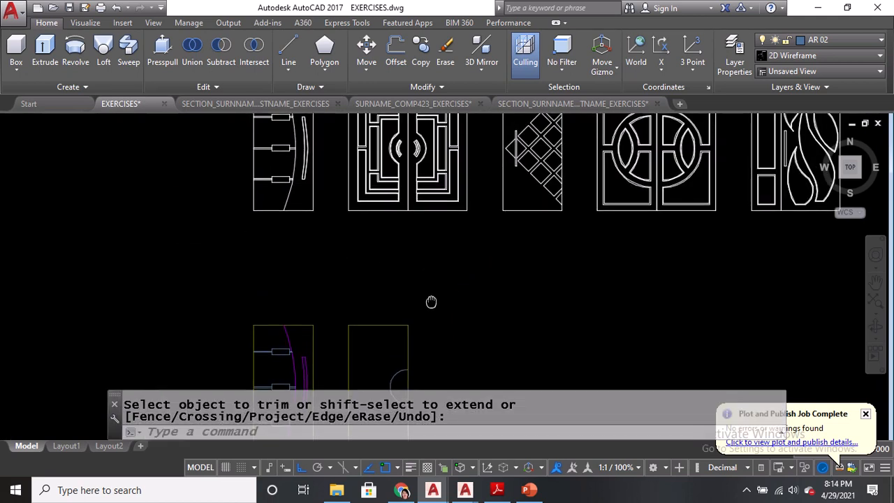
{"action": "type", "text": "DI"}
{"action": "key", "text": "Return"}
{"action": "scroll", "coordinate": [358, 201], "scroll_direction": "up", "scroll_amount": 3}
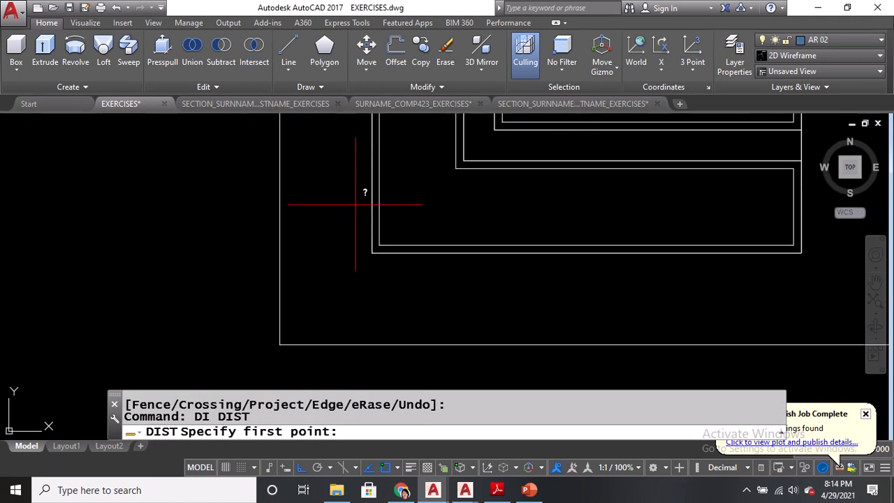
{"action": "left_click", "coordinate": [372, 252]}
{"action": "left_click", "coordinate": [371, 344]}
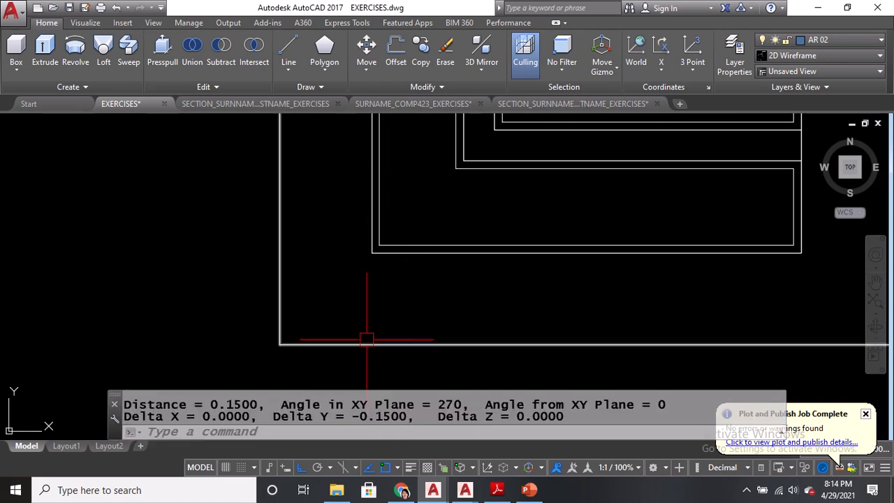
Offset the redrawn second door's outline inward by 0.15
{"action": "scroll", "coordinate": [366, 293], "scroll_direction": "down", "scroll_amount": 4}
{"action": "middle_click_drag", "start_coordinate": [385, 305], "coordinate": [398, 203]}
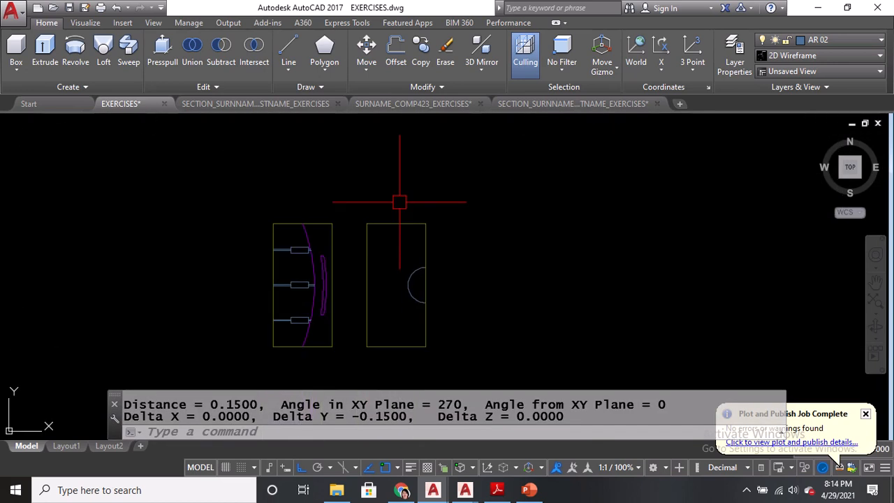
{"action": "type", "text": "O"}
{"action": "key", "text": "Return"}
{"action": "type", "text": "0.1"}
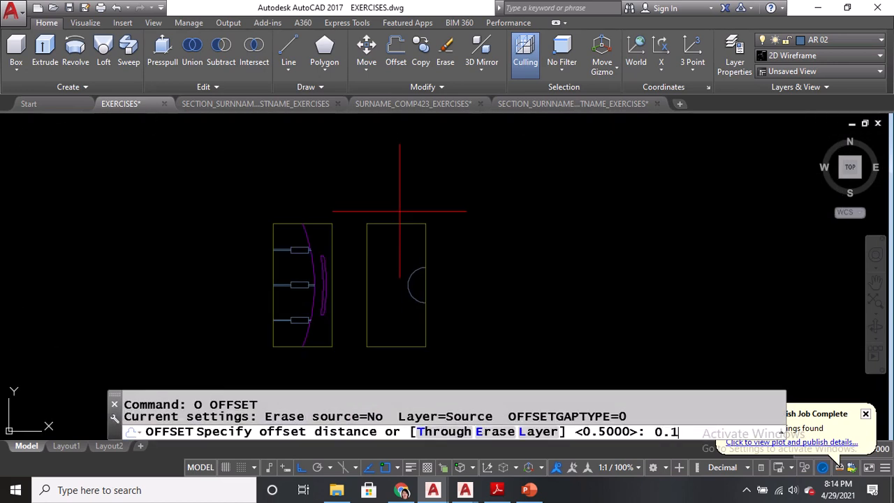
{"action": "type", "text": "5"}
{"action": "key", "text": "Return"}
{"action": "left_click", "coordinate": [384, 224]}
{"action": "left_click", "coordinate": [389, 258]}
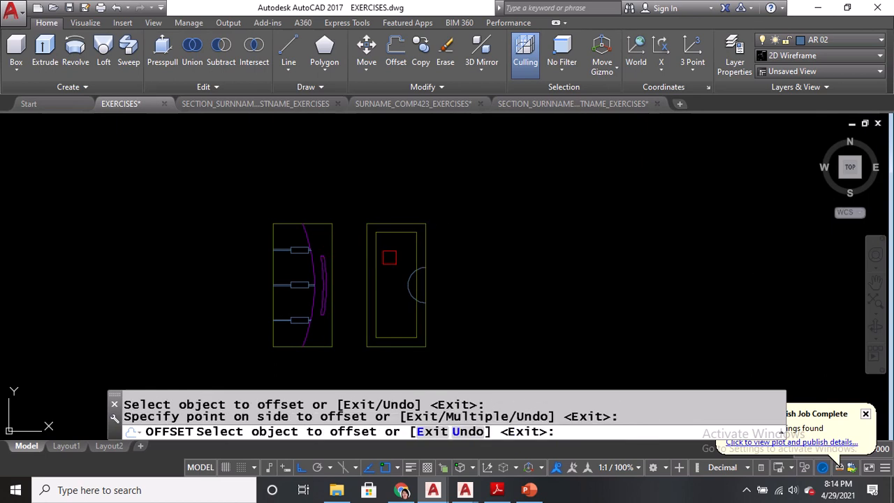
{"action": "key", "text": "Return"}
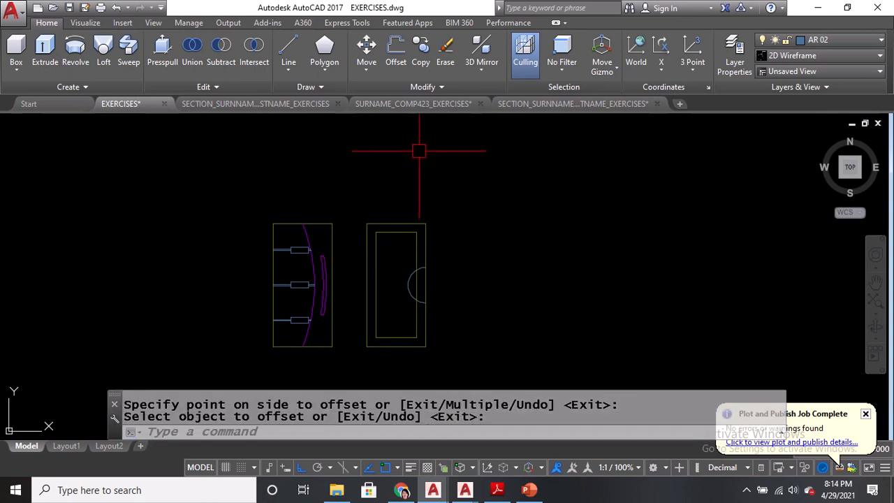
Measure from the second sample door's centre line to the left edge of its innermost left panel
{"action": "middle_click_drag", "start_coordinate": [419, 153], "coordinate": [418, 227]}
{"action": "scroll", "coordinate": [419, 227], "scroll_direction": "up", "scroll_amount": 5}
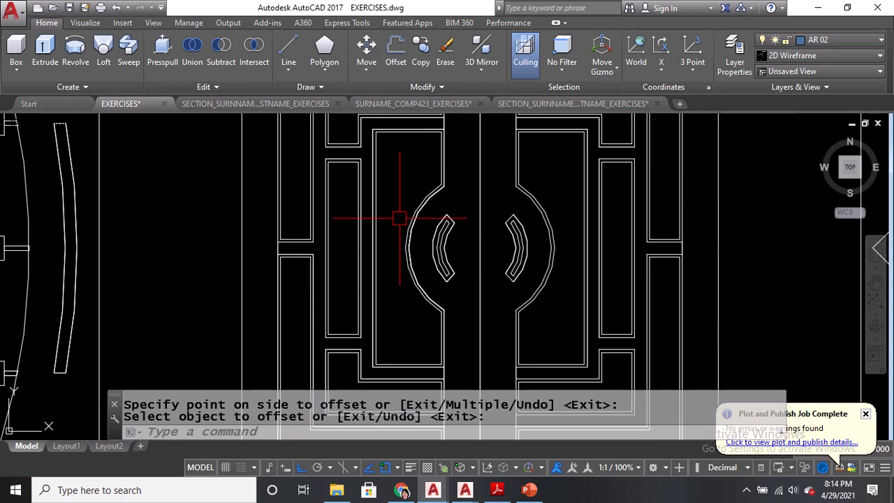
{"action": "type", "text": "DI"}
{"action": "key", "text": "Return"}
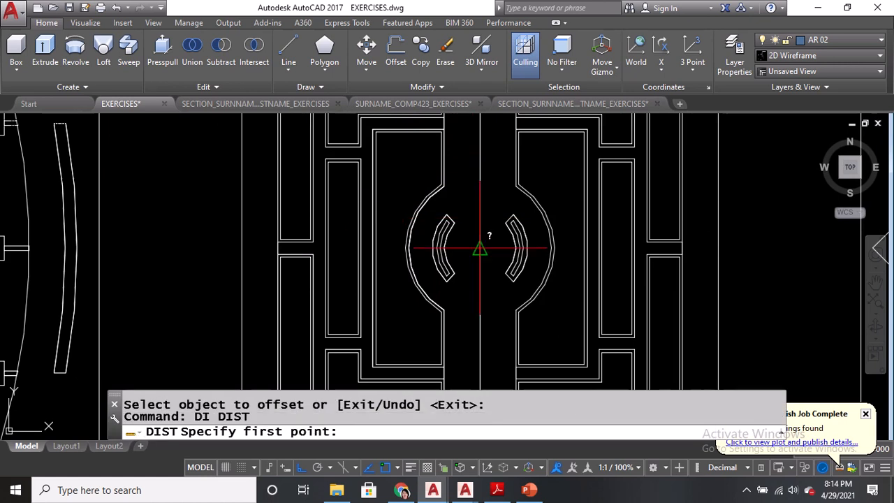
{"action": "left_click", "coordinate": [480, 248]}
{"action": "scroll", "coordinate": [355, 246], "scroll_direction": "up", "scroll_amount": 4}
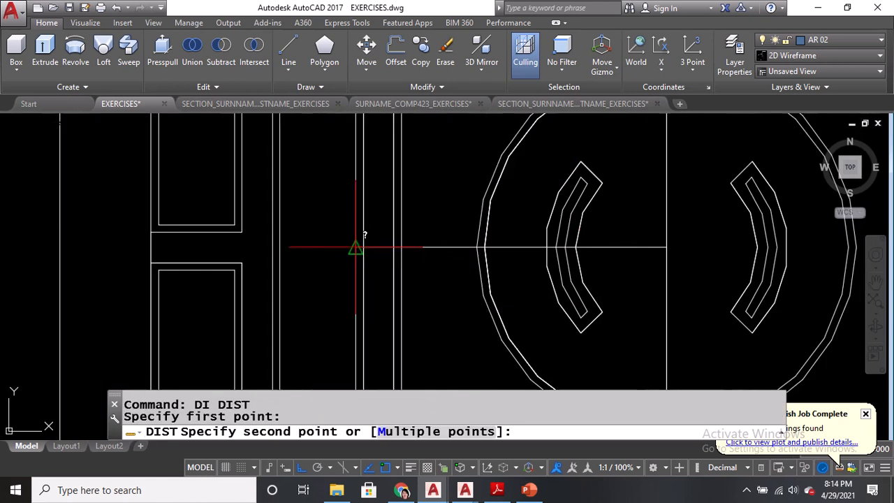
{"action": "left_click", "coordinate": [394, 248]}
{"action": "scroll", "coordinate": [349, 245], "scroll_direction": "down", "scroll_amount": 5}
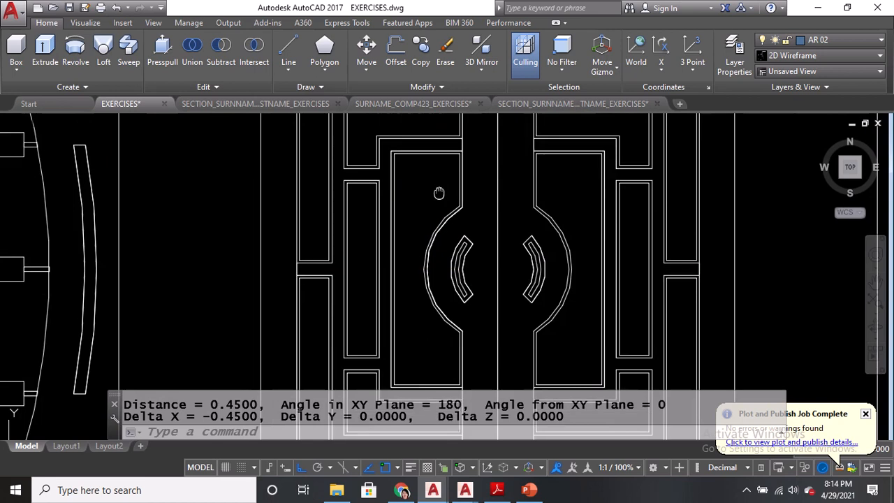
Measure the width of the innermost left panel on the second sample door
{"action": "scroll", "coordinate": [441, 215], "scroll_direction": "up", "scroll_amount": 3}
{"action": "key", "text": "Return"}
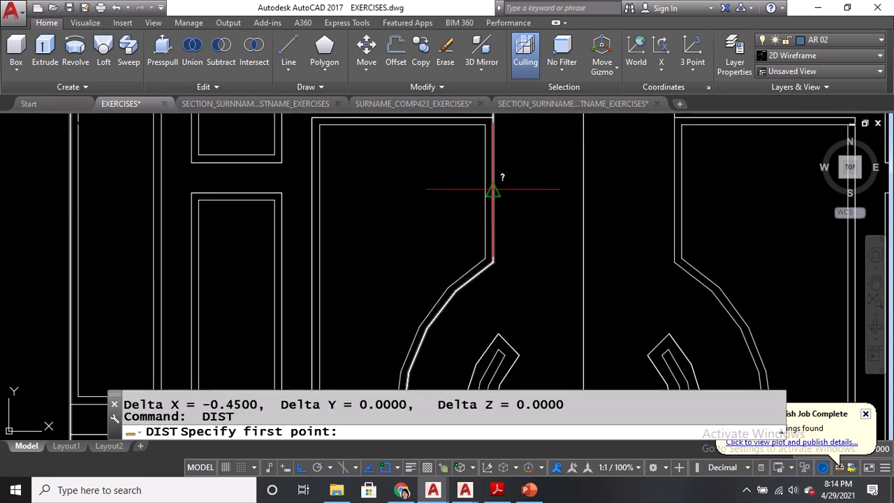
{"action": "left_click", "coordinate": [493, 189]}
{"action": "mouse_move", "coordinate": [311, 190]}
{"action": "middle_mouse_down"}
{"action": "mouse_move", "coordinate": [349, 200]}
{"action": "mouse_move", "coordinate": [355, 222]}
{"action": "middle_mouse_up"}
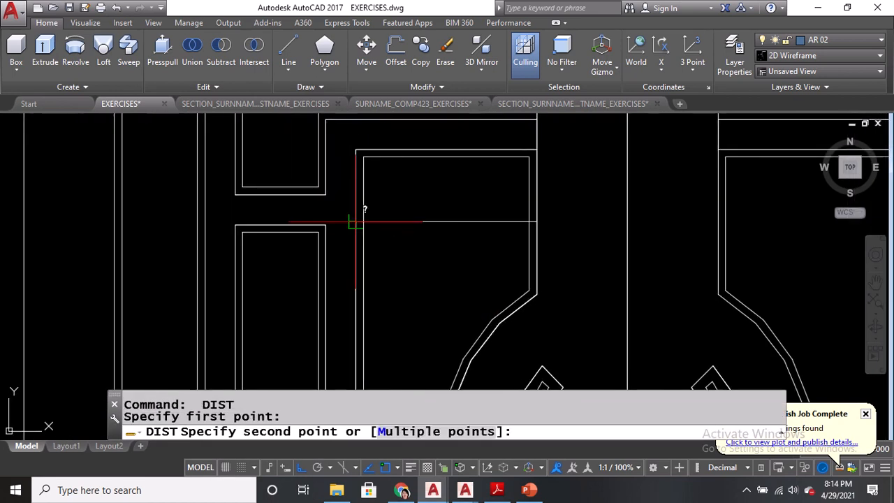
{"action": "left_click", "coordinate": [355, 222]}
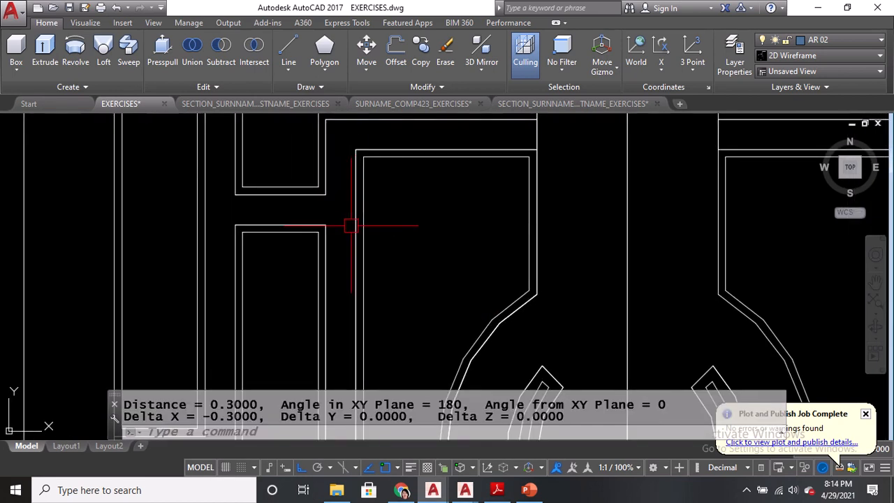
{"action": "scroll", "coordinate": [351, 226], "scroll_direction": "down", "scroll_amount": 5}
{"action": "scroll", "coordinate": [409, 189], "scroll_direction": "up", "scroll_amount": 5}
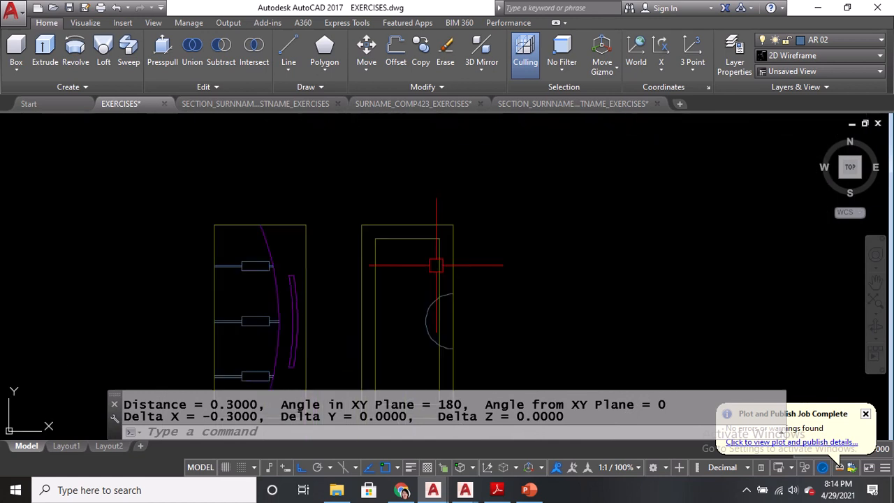
{"action": "scroll", "coordinate": [436, 265], "scroll_direction": "up", "scroll_amount": 2}
{"action": "type", "text": "x"}
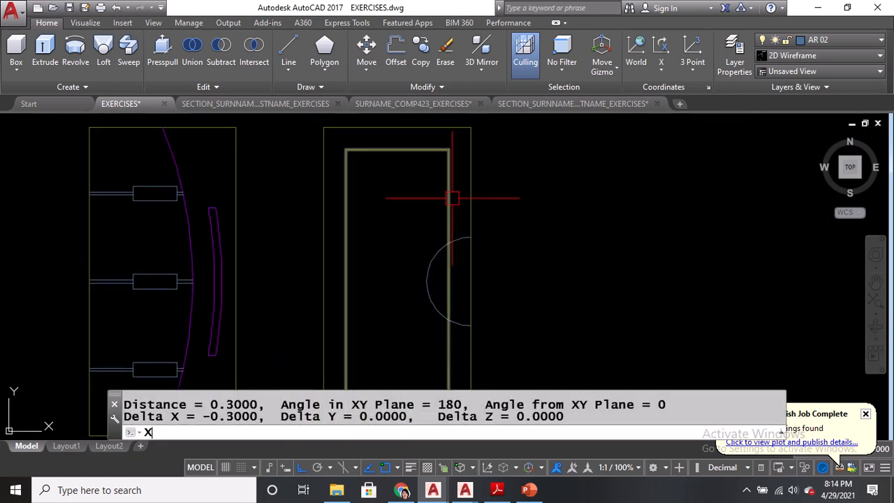
{"action": "key", "text": "Return"}
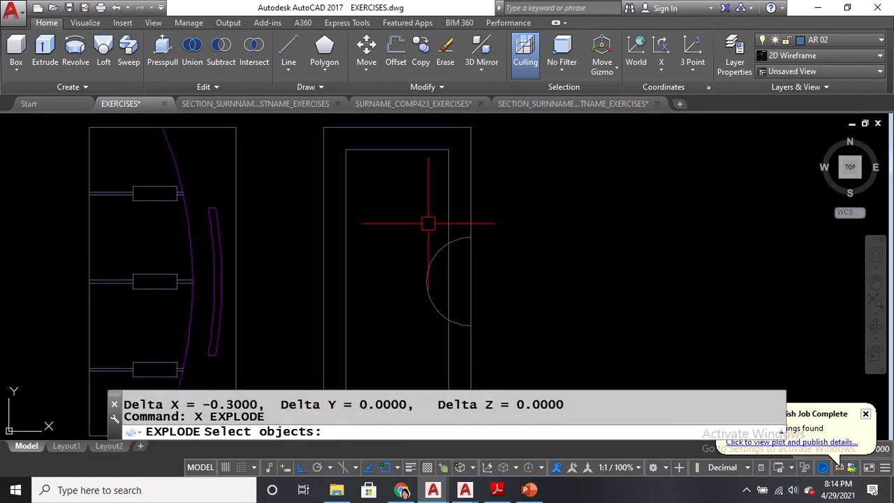
{"action": "key", "text": "Escape"}
{"action": "type", "text": "o"}
{"action": "key", "text": "Return"}
{"action": "type", "text": "."}
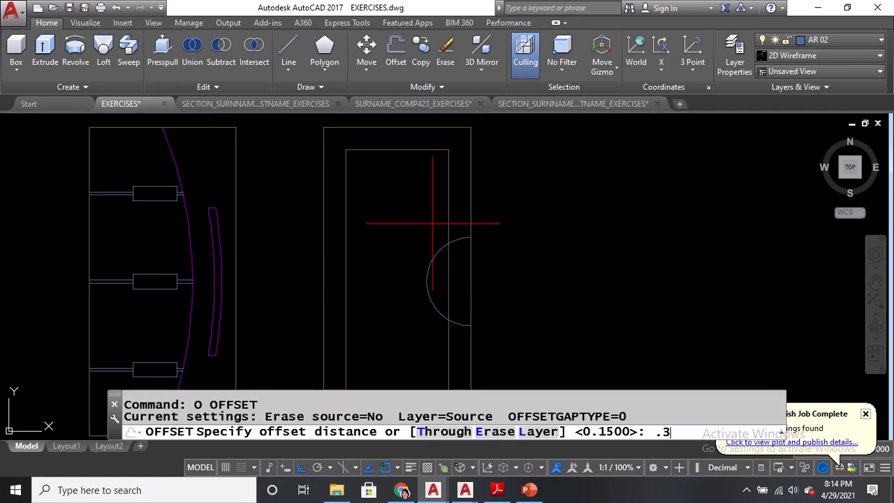
{"action": "type", "text": "3"}
{"action": "key", "text": "Return"}
{"action": "left_click", "coordinate": [448, 182]}
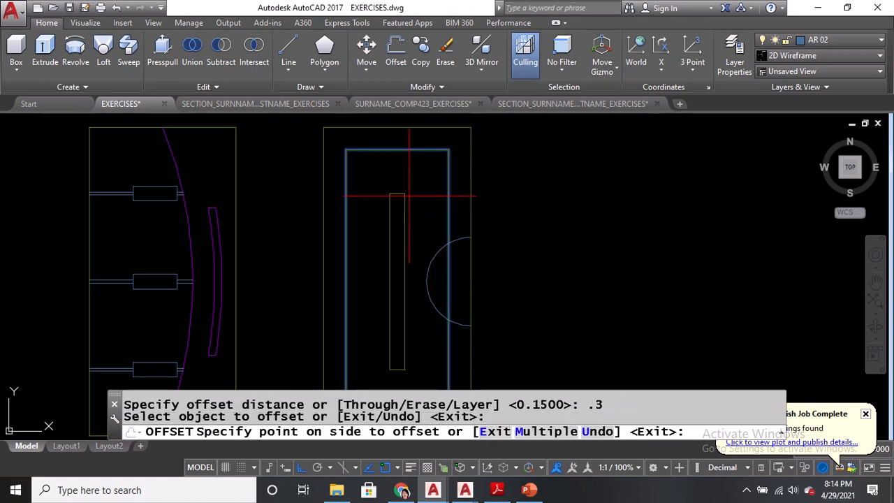
{"action": "key", "text": "Escape"}
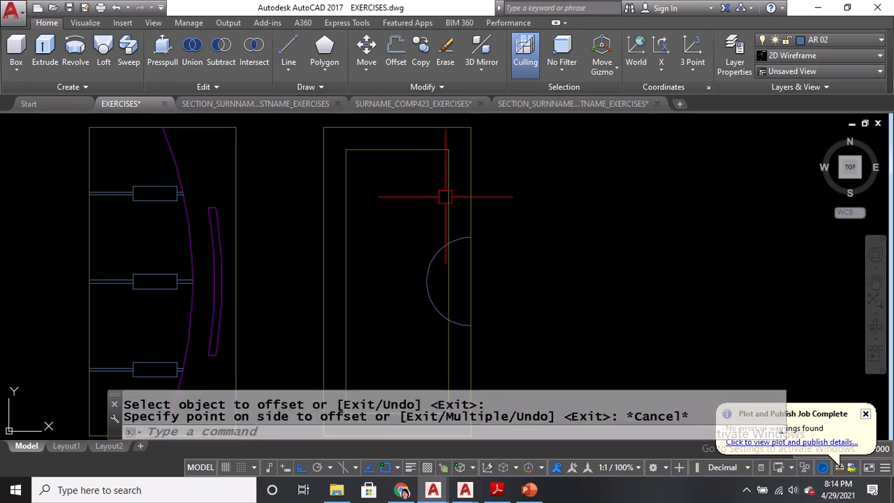
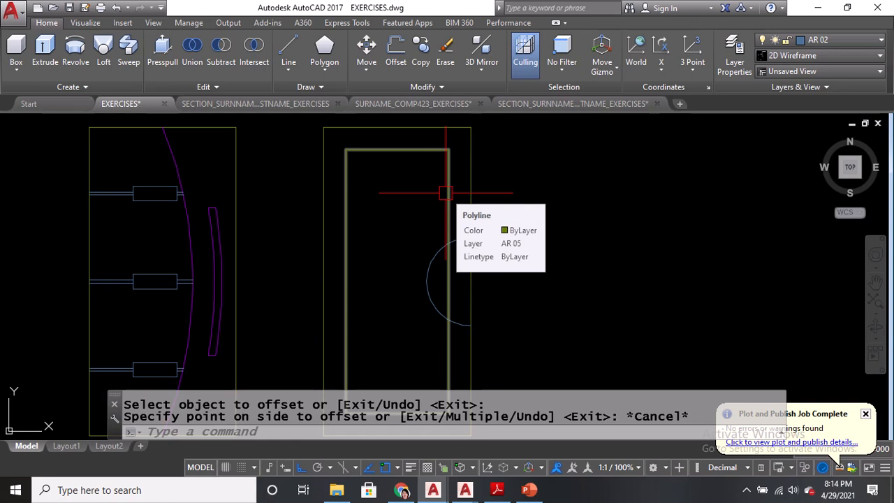
Explode the inner frame rectangle of the redrawn second door into separate lines
{"action": "left_click", "coordinate": [445, 193]}
{"action": "scroll", "coordinate": [425, 157], "scroll_direction": "down", "scroll_amount": 2}
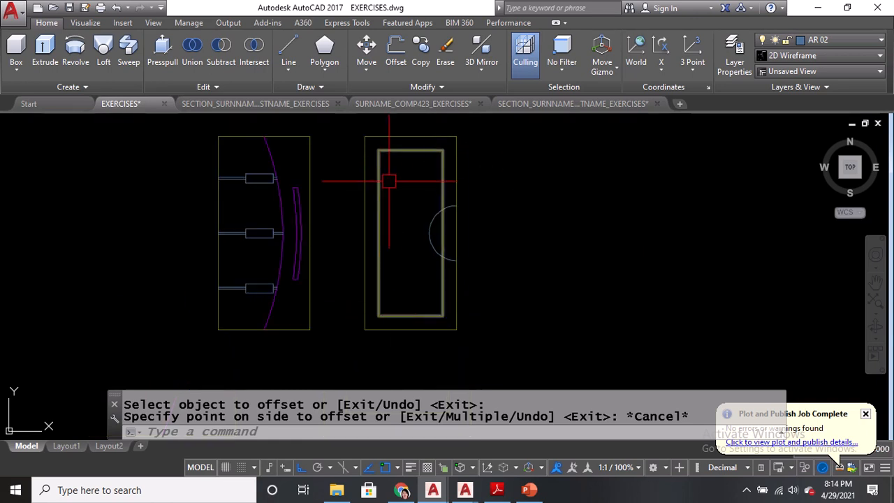
{"action": "type", "text": "x"}
{"action": "key", "text": "Return"}
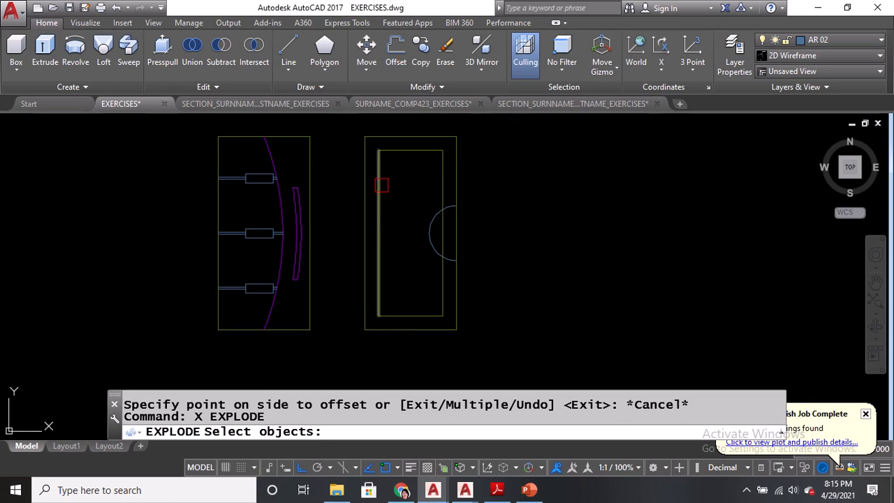
{"action": "left_click", "coordinate": [381, 184]}
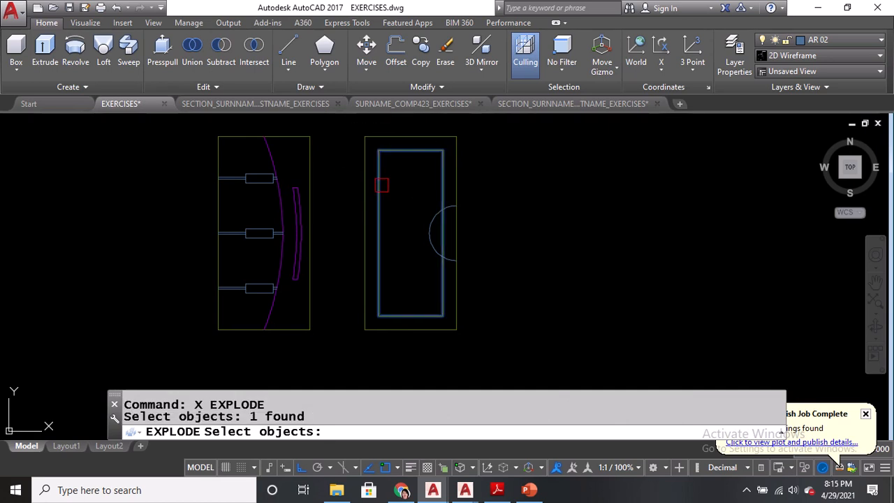
{"action": "key", "text": "Return"}
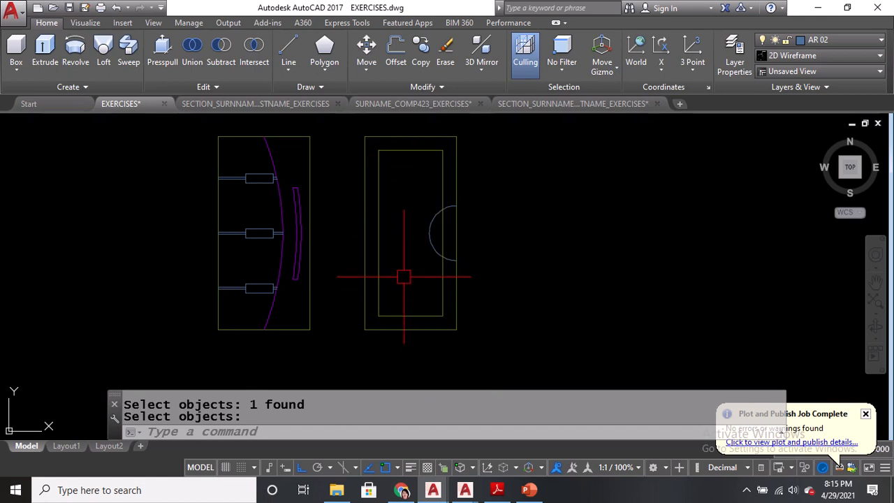
Offset the right edge of the redrawn second door's inner frame 0.3 to the left
{"action": "middle_click_drag", "start_coordinate": [404, 266], "coordinate": [403, 302]}
{"action": "type", "text": "O"}
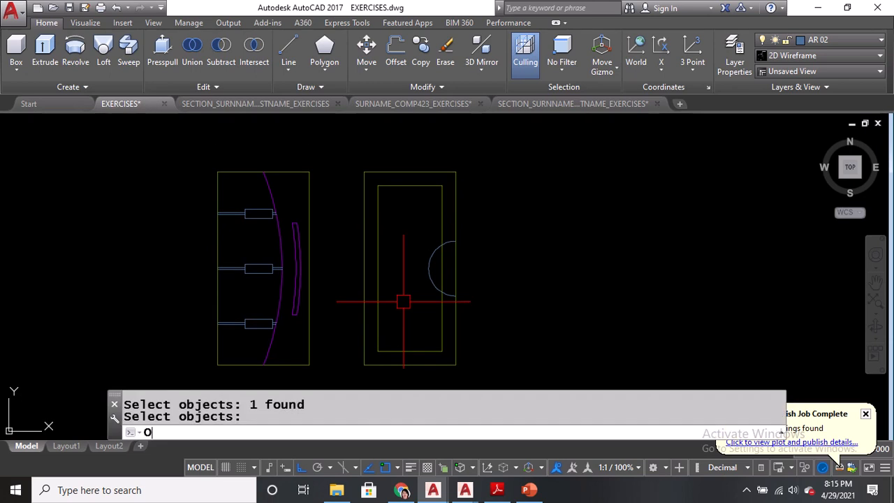
{"action": "key", "text": "Return"}
{"action": "left_click", "coordinate": [611, 431]}
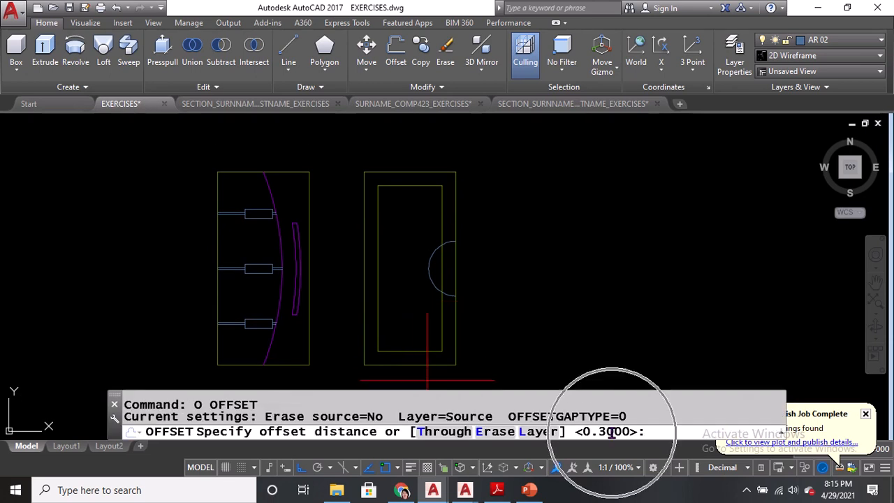
{"action": "key", "text": "Return"}
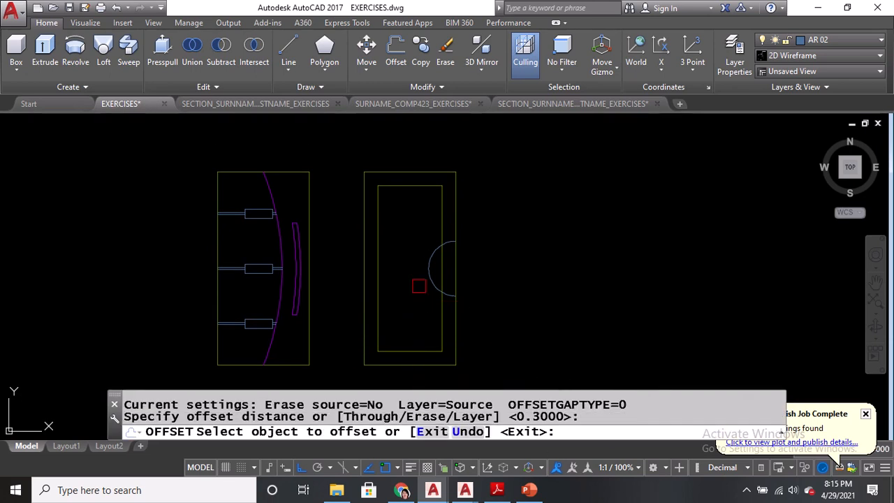
{"action": "left_click", "coordinate": [442, 206]}
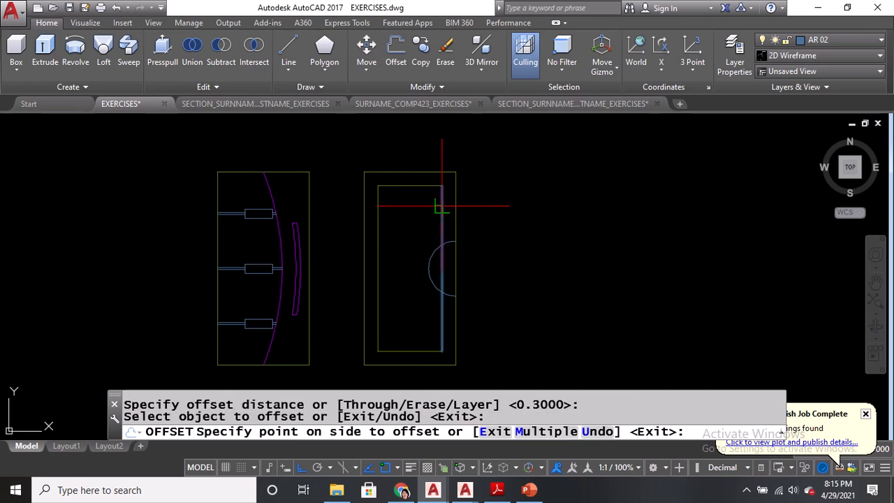
{"action": "left_click", "coordinate": [409, 210]}
{"action": "key", "text": "Return"}
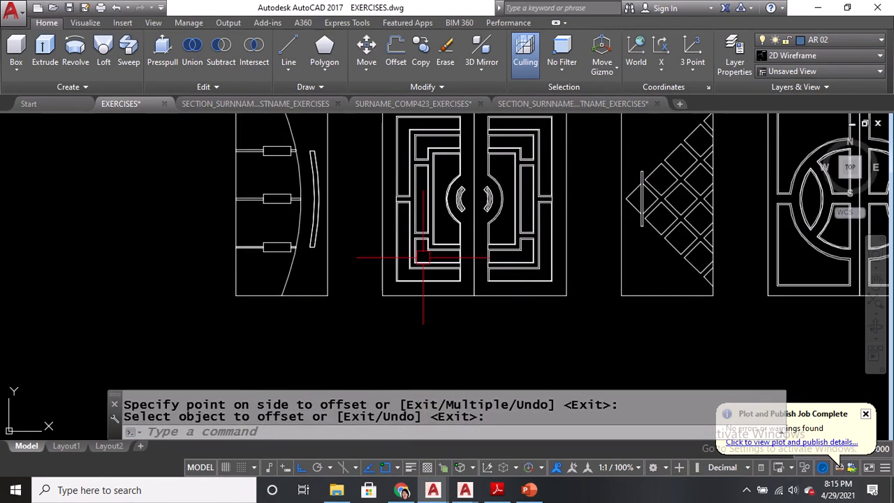
Measure the gap between the second sample door's innermost panel and the tall narrow panel beside it, and that narrow panel's width
{"action": "scroll", "coordinate": [422, 257], "scroll_direction": "up", "scroll_amount": 2}
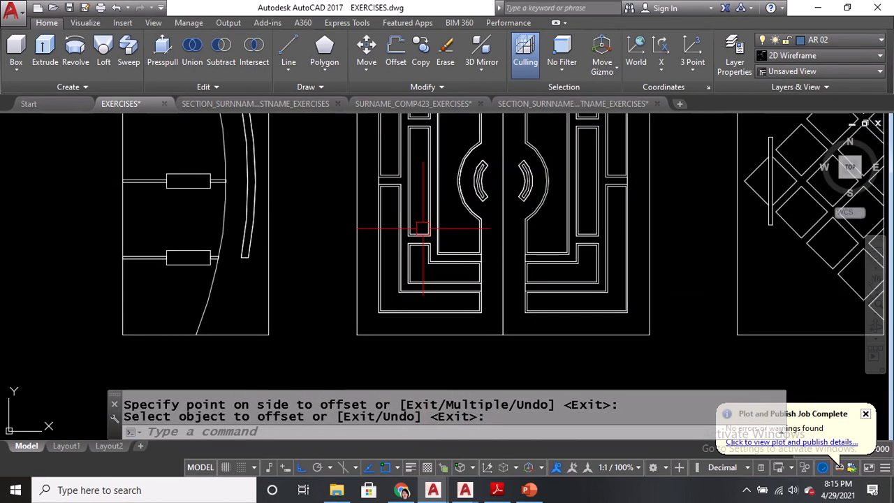
{"action": "type", "text": "DI"}
{"action": "key", "text": "Return"}
{"action": "scroll", "coordinate": [429, 145], "scroll_direction": "up", "scroll_amount": 2}
{"action": "scroll", "coordinate": [430, 145], "scroll_direction": "up", "scroll_amount": 2}
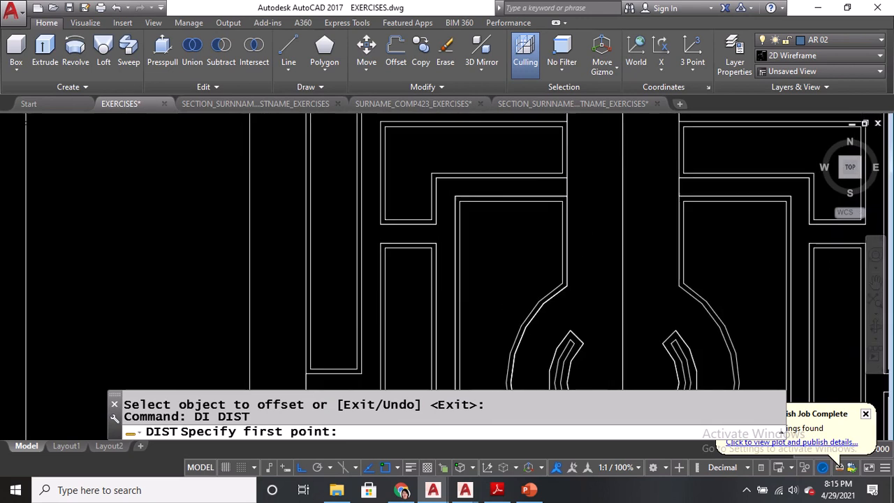
{"action": "scroll", "coordinate": [458, 193], "scroll_direction": "down", "scroll_amount": 1}
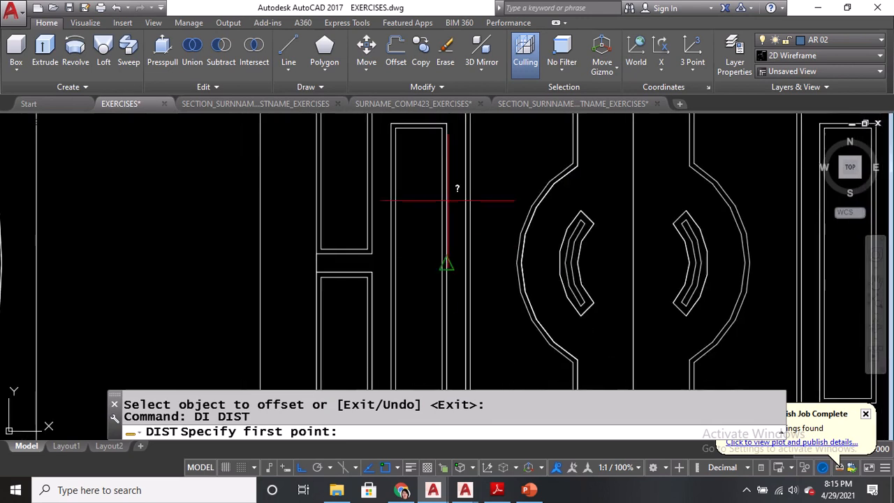
{"action": "left_click", "coordinate": [465, 264]}
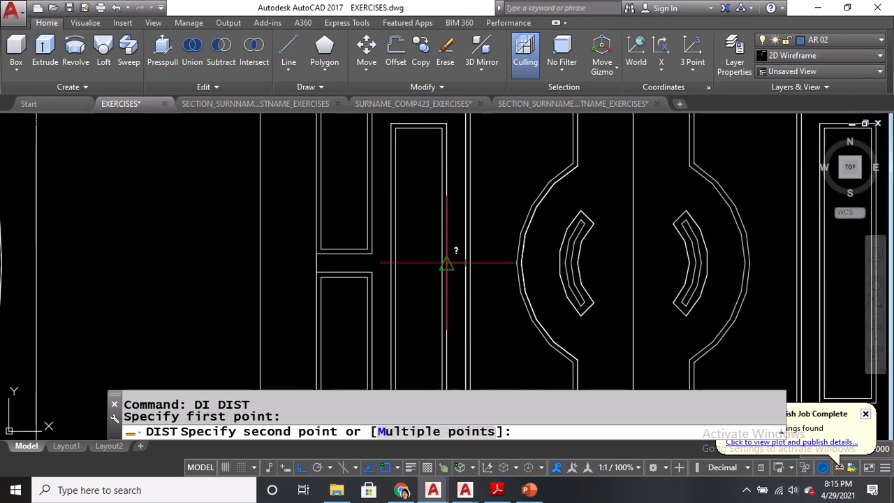
{"action": "left_click", "coordinate": [450, 265]}
{"action": "key", "text": "Return"}
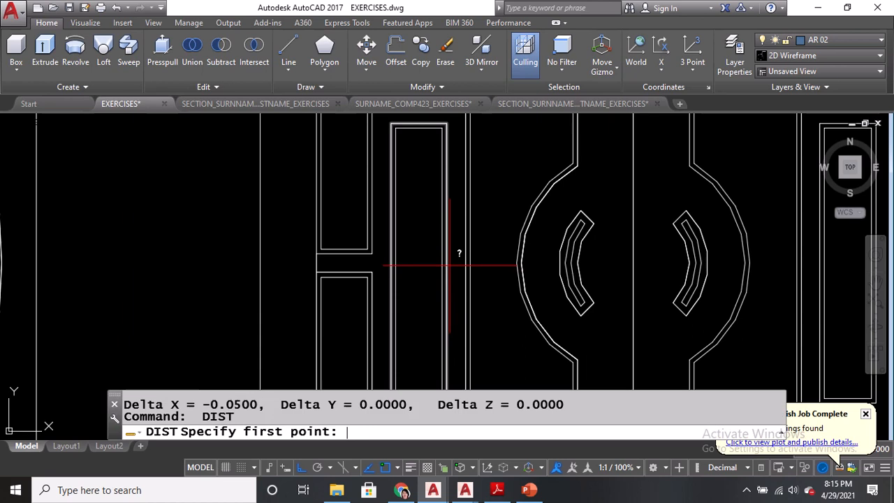
{"action": "left_click", "coordinate": [387, 262]}
{"action": "left_click", "coordinate": [391, 262]}
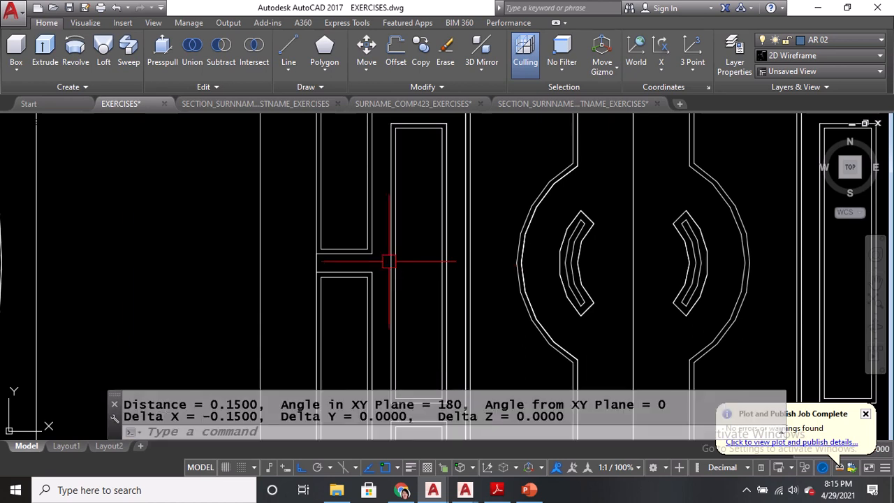
Offset the new vertical line inside the redrawn second door 0.05 to the left
{"action": "scroll", "coordinate": [391, 166], "scroll_direction": "down", "scroll_amount": 5}
{"action": "middle_click_drag", "start_coordinate": [413, 378], "coordinate": [415, 259]}
{"action": "scroll", "coordinate": [413, 321], "scroll_direction": "up", "scroll_amount": 2}
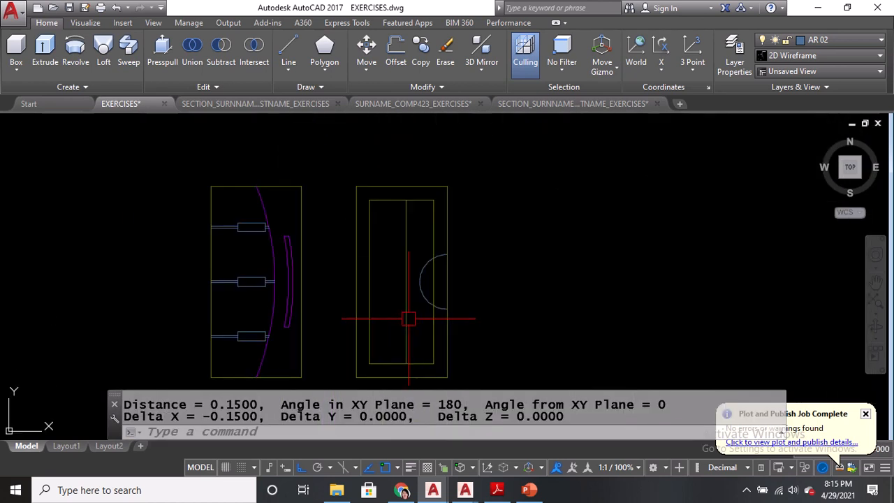
{"action": "type", "text": "o"}
{"action": "key", "text": "Return"}
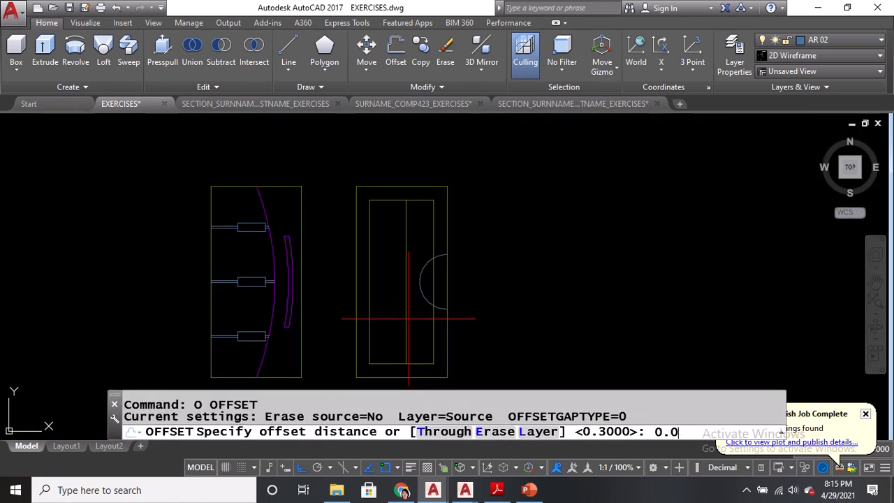
{"action": "type", "text": "0.05"}
{"action": "key", "text": "Return"}
{"action": "left_click", "coordinate": [406, 286]}
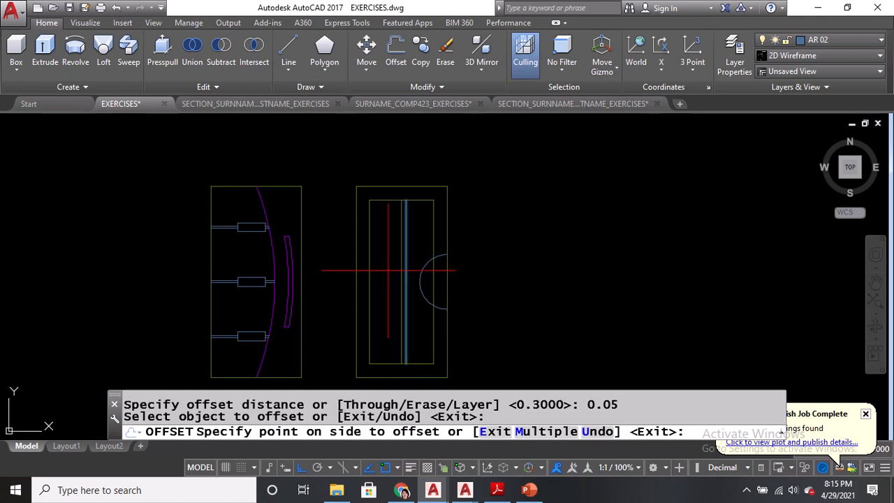
{"action": "left_click", "coordinate": [387, 270]}
{"action": "key", "text": "Return"}
{"action": "type", "text": "o"}
{"action": "key", "text": "Return"}
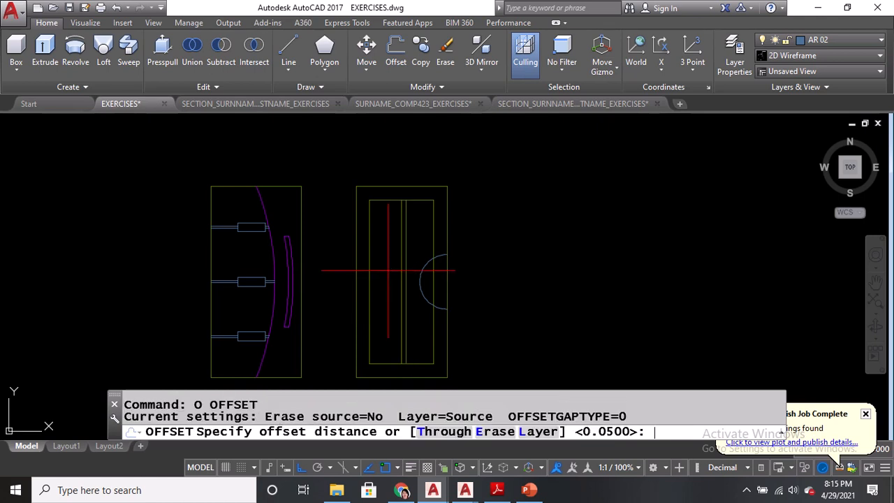
{"action": "type", "text": ".3"}
{"action": "key", "text": "Return"}
{"action": "scroll", "coordinate": [391, 261], "scroll_direction": "up", "scroll_amount": 4}
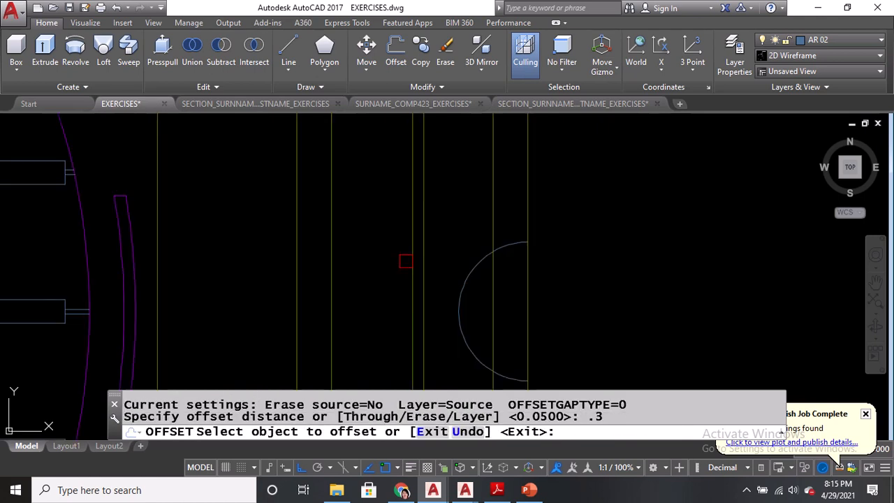
{"action": "left_click", "coordinate": [411, 261]}
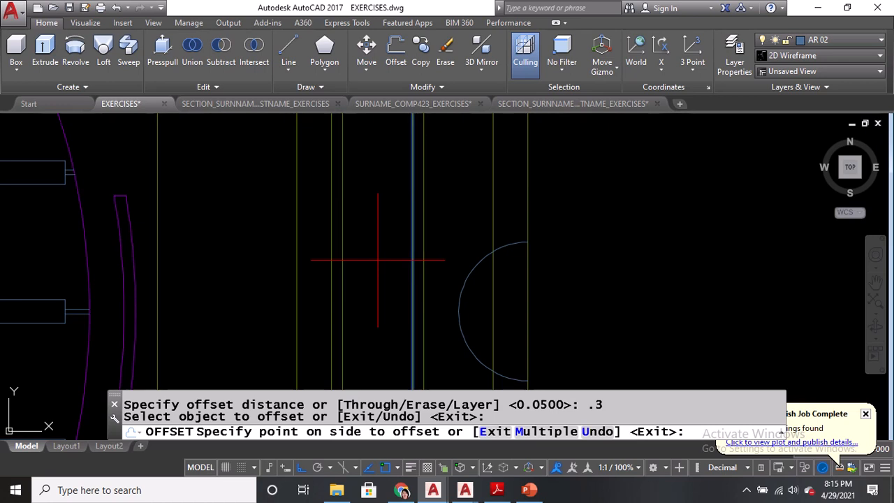
{"action": "key", "text": "Escape"}
Offset the leftmost of the two inner vertical lines 0.15 to the left for the narrow panel's width
{"action": "scroll", "coordinate": [389, 294], "scroll_direction": "down", "scroll_amount": 5}
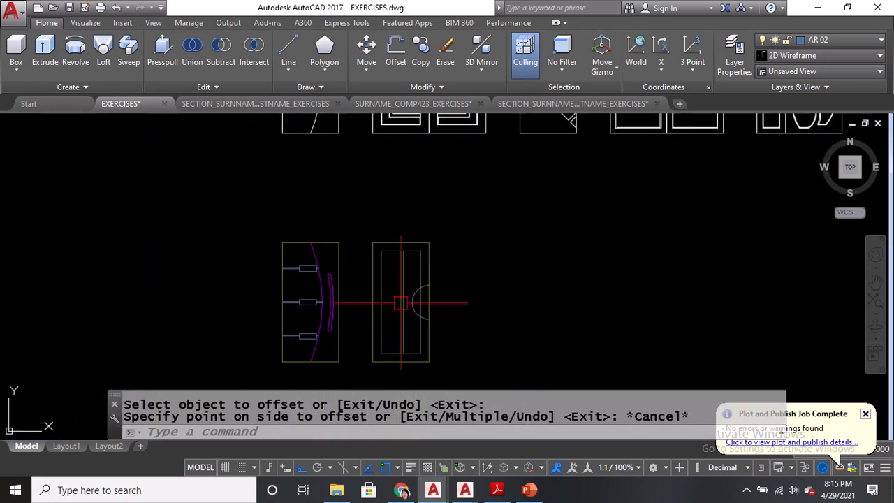
{"action": "scroll", "coordinate": [400, 303], "scroll_direction": "up", "scroll_amount": 4}
{"action": "type", "text": "O"}
{"action": "key", "text": "Return"}
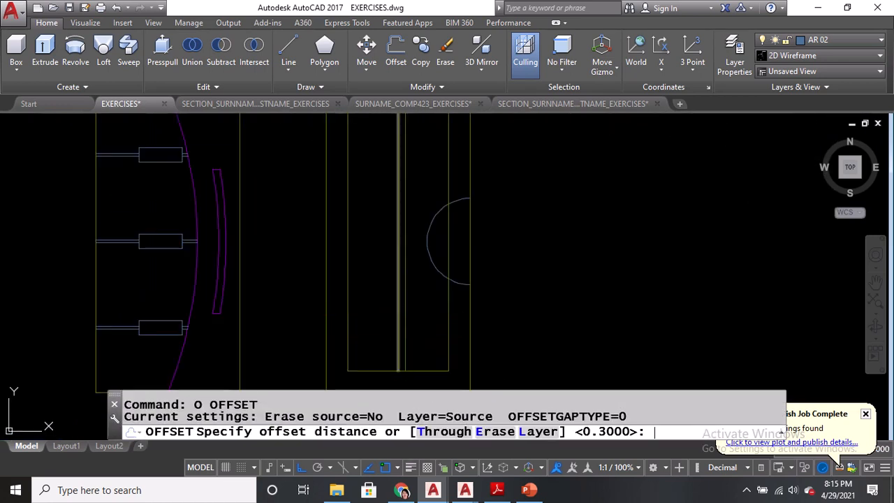
{"action": "type", "text": "0.15"}
{"action": "key", "text": "Return"}
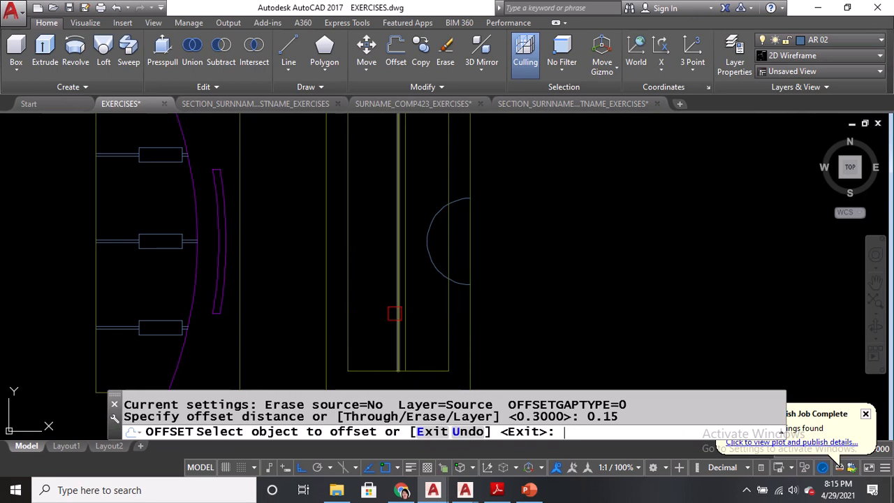
{"action": "left_click", "coordinate": [394, 262]}
{"action": "left_click", "coordinate": [354, 258]}
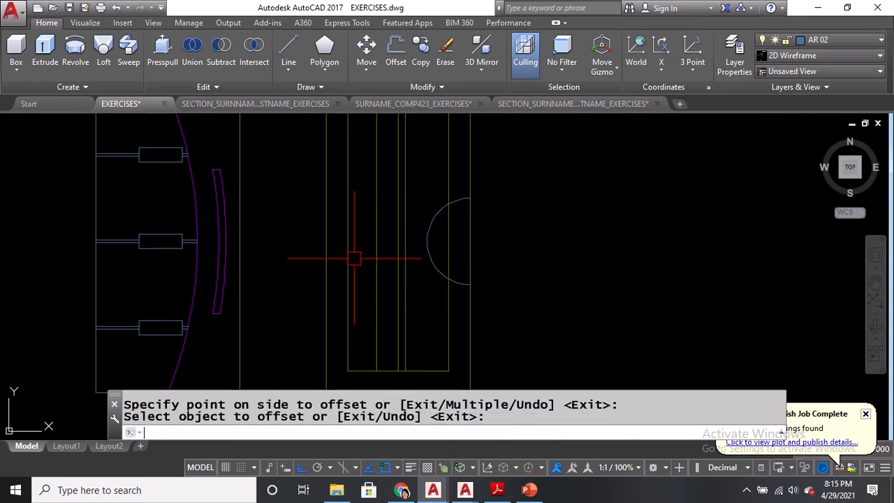
Offset the narrow panel's left line 0.05 further left to form the next gap
{"action": "type", "text": "O"}
{"action": "key", "text": "Return"}
{"action": "type", "text": "0"}
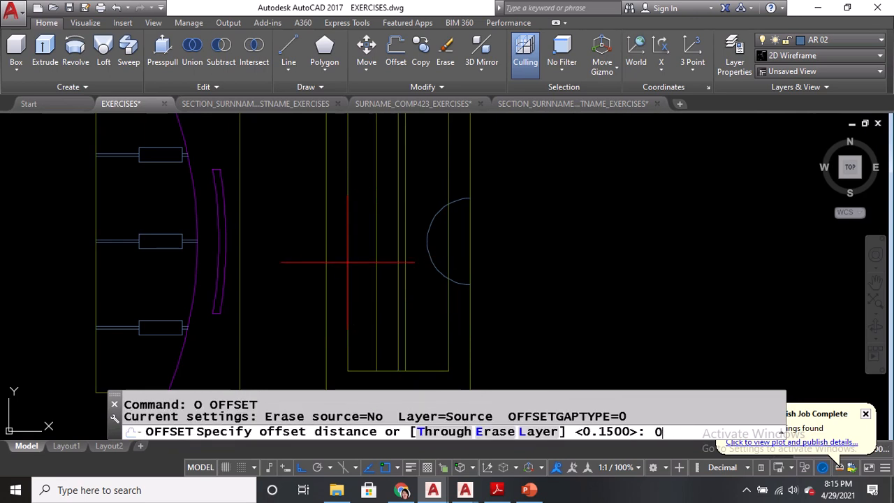
{"action": "type", "text": ".05"}
{"action": "key", "text": "Return"}
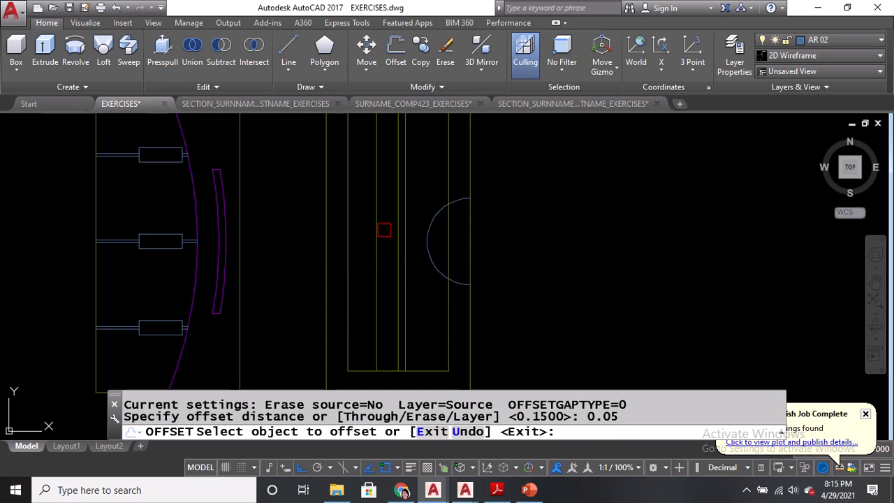
{"action": "left_click", "coordinate": [377, 229]}
{"action": "left_click", "coordinate": [358, 225]}
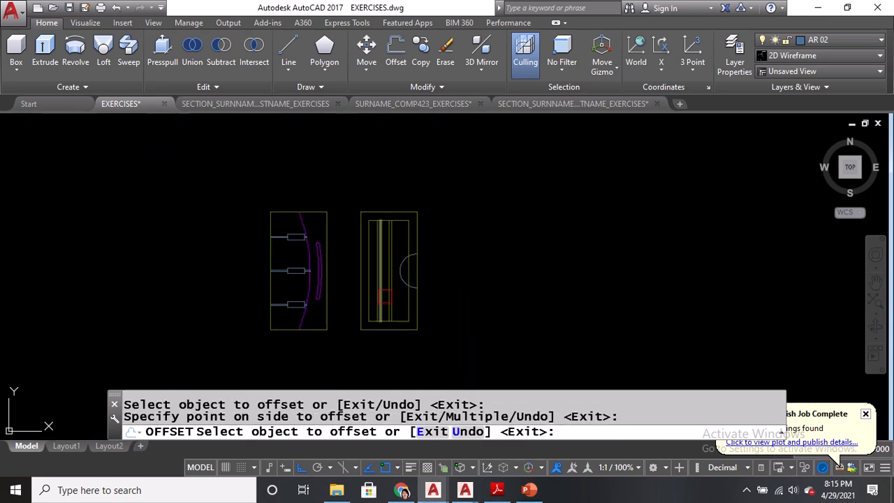
{"action": "key", "text": "Return"}
Measure the vertical thickness of the top outer band on the second sample door's left leaf
{"action": "scroll", "coordinate": [409, 193], "scroll_direction": "down", "scroll_amount": 5}
{"action": "scroll", "coordinate": [396, 224], "scroll_direction": "up", "scroll_amount": 4}
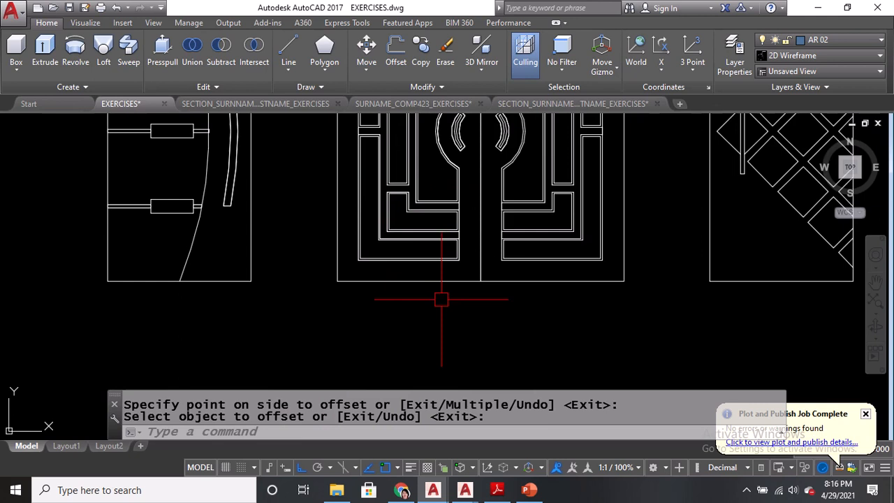
{"action": "middle_click_drag", "start_coordinate": [439, 300], "coordinate": [428, 342]}
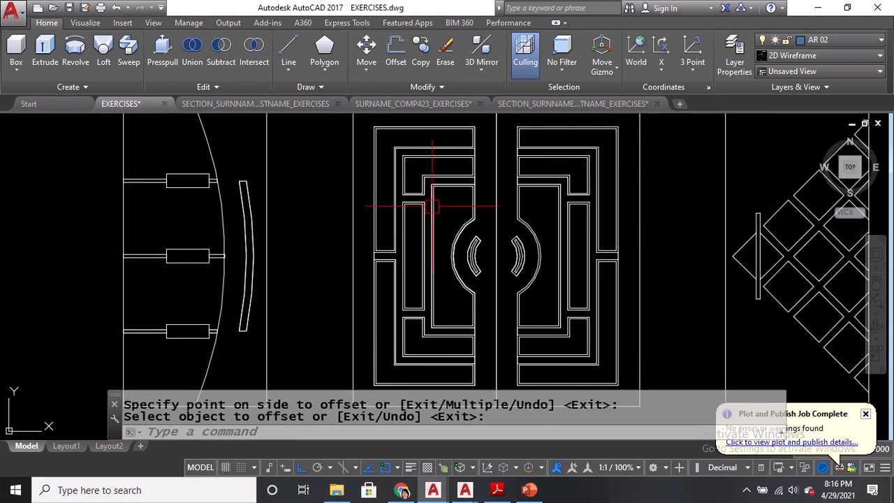
{"action": "middle_click_drag", "start_coordinate": [407, 151], "coordinate": [409, 178]}
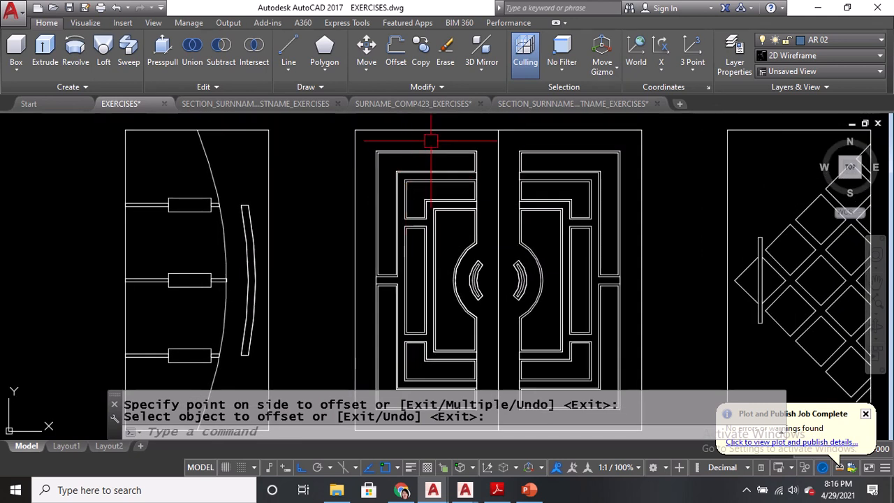
{"action": "scroll", "coordinate": [432, 151], "scroll_direction": "up", "scroll_amount": 2}
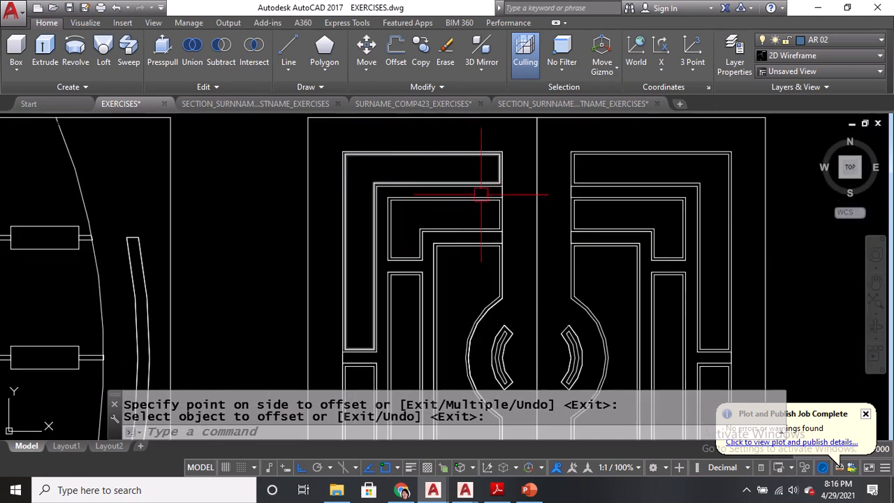
{"action": "type", "text": "DI"}
{"action": "key", "text": "Return"}
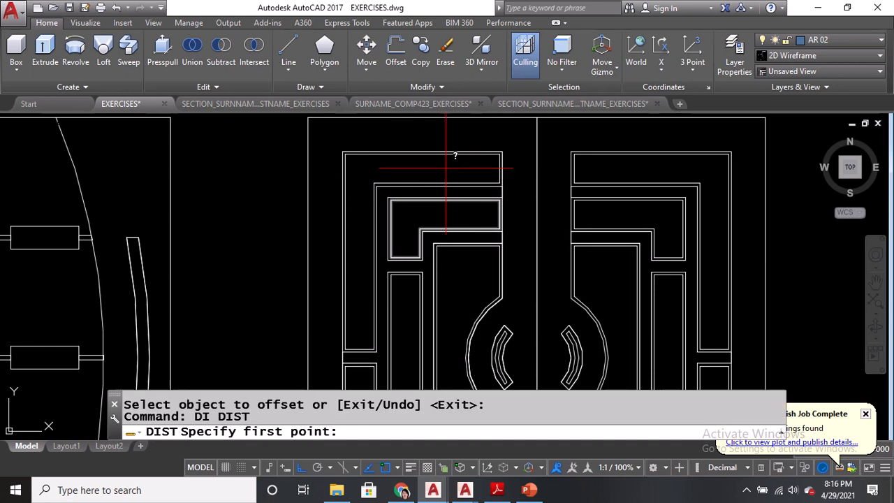
{"action": "scroll", "coordinate": [440, 203], "scroll_direction": "up", "scroll_amount": 5}
{"action": "left_click", "coordinate": [421, 223]}
{"action": "scroll", "coordinate": [424, 211], "scroll_direction": "down", "scroll_amount": 2}
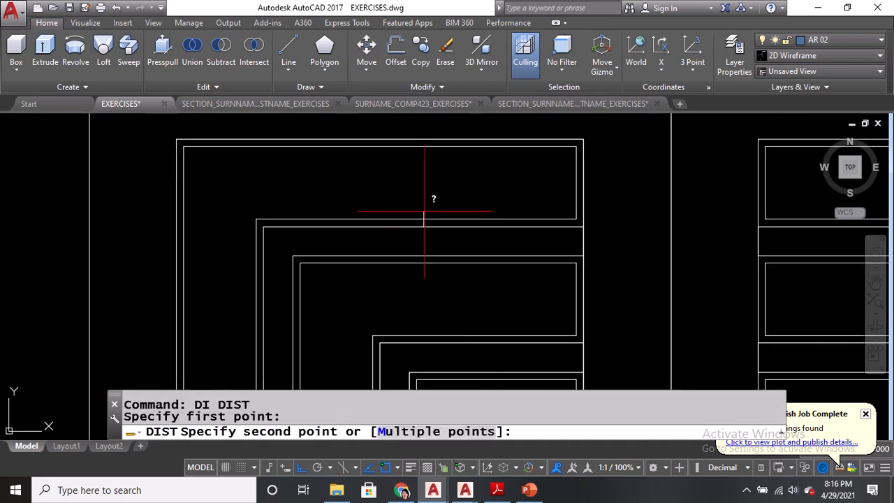
{"action": "left_click", "coordinate": [424, 140]}
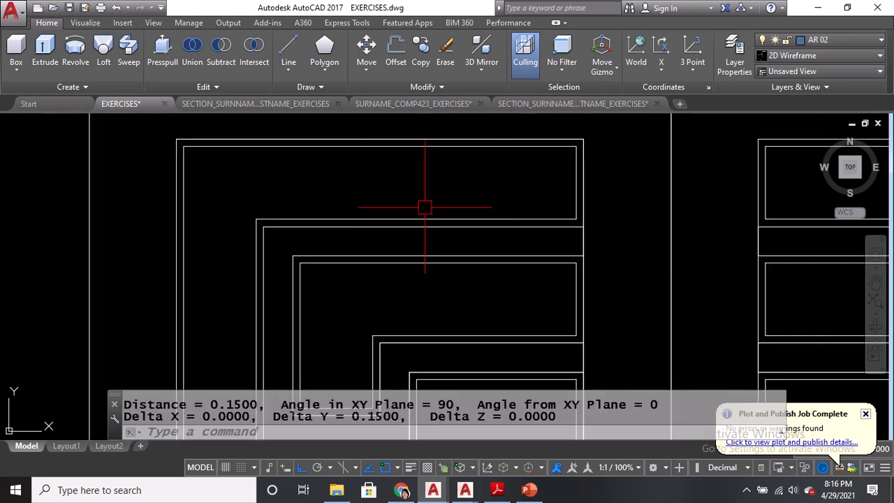
Measure the vertical gap between the top outer band and the next band on the second sample door's left leaf
{"action": "key", "text": "Return"}
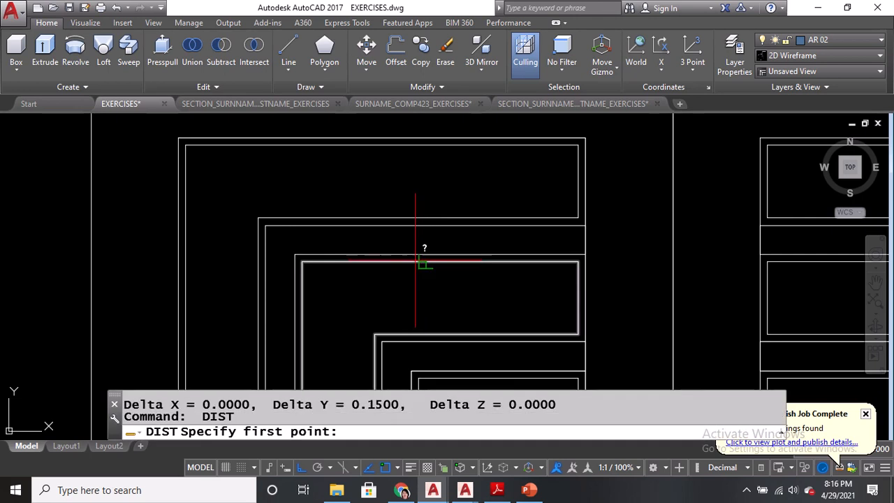
{"action": "scroll", "coordinate": [428, 265], "scroll_direction": "up", "scroll_amount": 2}
{"action": "left_click", "coordinate": [430, 250]}
{"action": "left_click", "coordinate": [429, 204]}
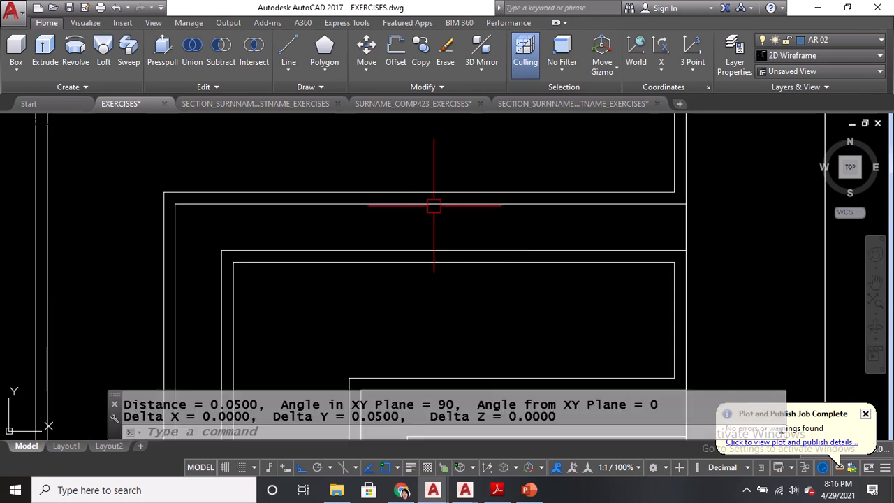
Offset the top edge of the redrawn second door's inner panel 0.15 downward
{"action": "scroll", "coordinate": [421, 194], "scroll_direction": "down", "scroll_amount": 6}
{"action": "middle_click_drag", "start_coordinate": [410, 329], "coordinate": [413, 170]}
{"action": "type", "text": "o"}
{"action": "key", "text": "Return"}
{"action": "type", "text": ".15"}
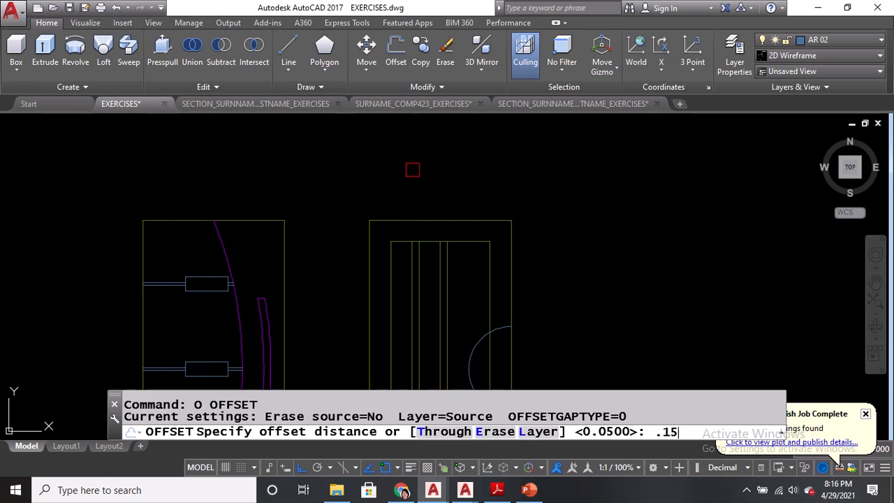
{"action": "key", "text": "Return"}
{"action": "scroll", "coordinate": [425, 261], "scroll_direction": "up", "scroll_amount": 2}
{"action": "left_click", "coordinate": [427, 228]}
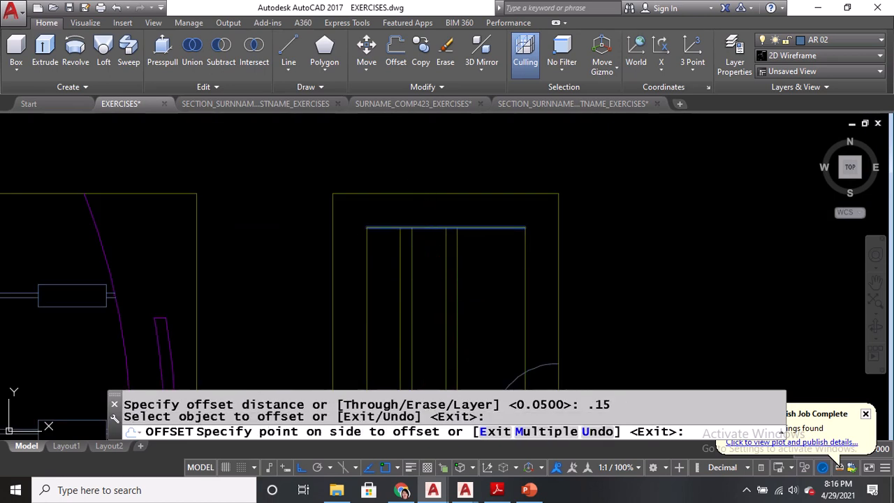
{"action": "left_click", "coordinate": [423, 316]}
{"action": "key", "text": "Return"}
Offset the new horizontal line near the inner panel's top 0.05 further down to form the gap
{"action": "type", "text": "o"}
{"action": "key", "text": "Return"}
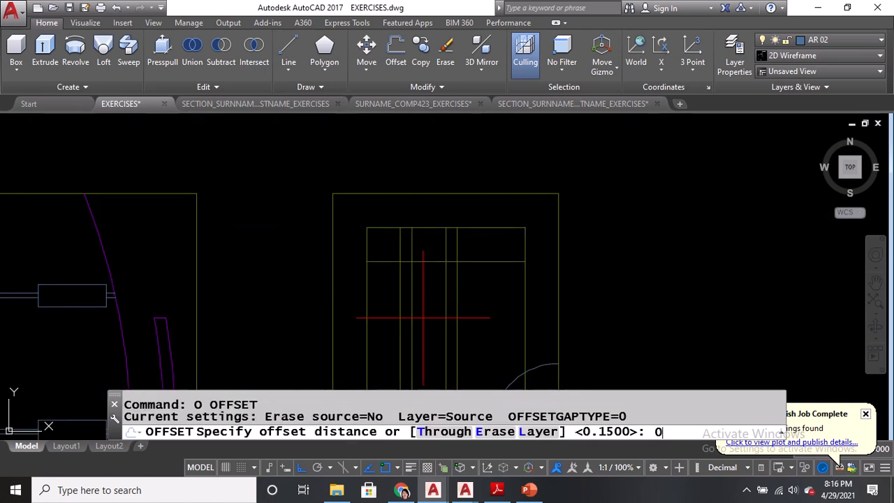
{"action": "key", "text": "Return"}
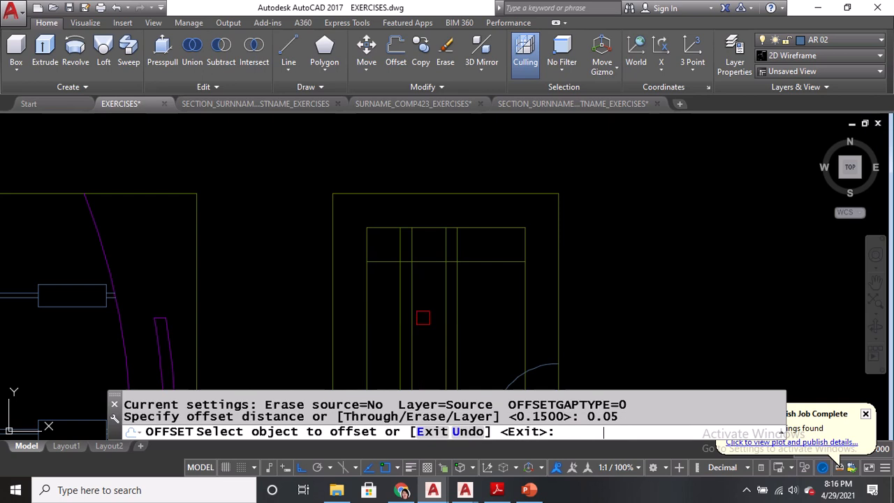
{"action": "left_click", "coordinate": [424, 261]}
{"action": "left_click", "coordinate": [421, 337]}
{"action": "key", "text": "Return"}
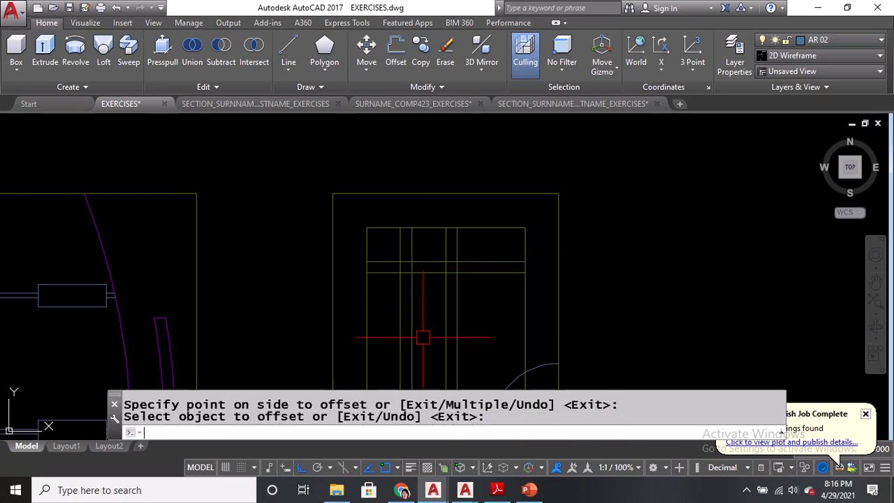
Mirror the two new horizontal lines across the inner panel's horizontal midline to its lower end, keeping the originals
{"action": "scroll", "coordinate": [491, 180], "scroll_direction": "down", "scroll_amount": 6}
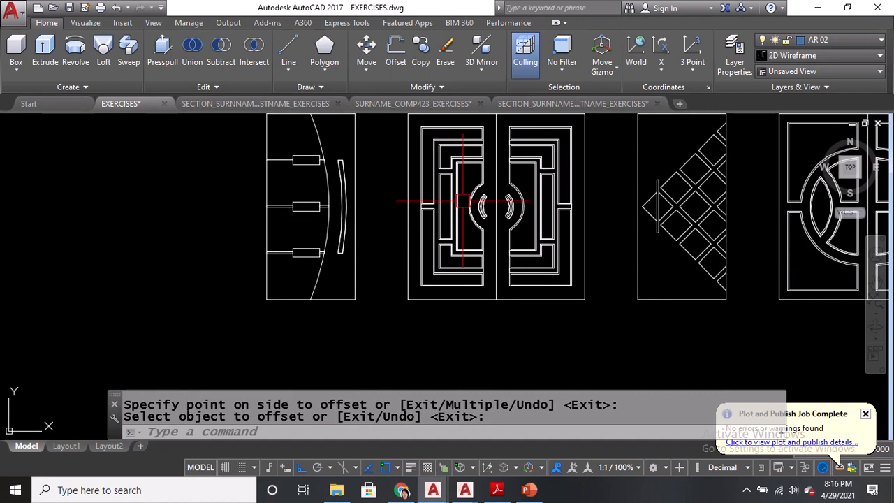
{"action": "scroll", "coordinate": [453, 148], "scroll_direction": "up", "scroll_amount": 3}
{"action": "scroll", "coordinate": [453, 148], "scroll_direction": "down", "scroll_amount": 2}
{"action": "scroll", "coordinate": [429, 178], "scroll_direction": "down", "scroll_amount": 1}
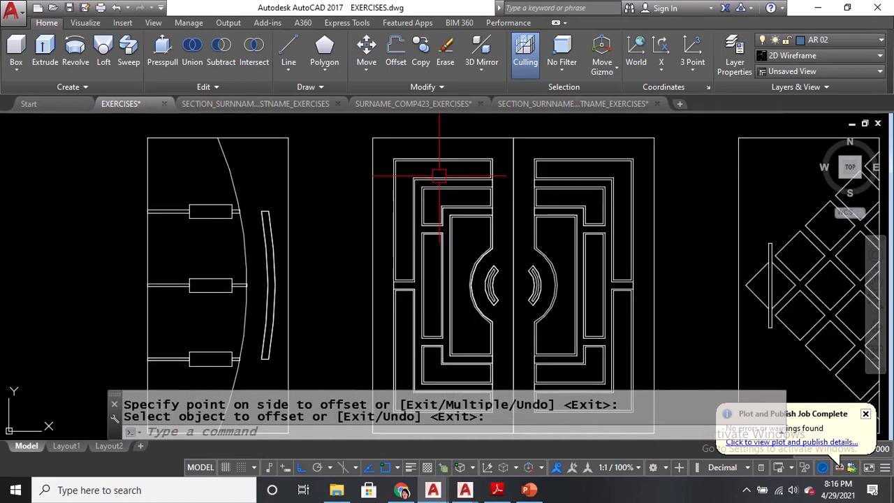
{"action": "mouse_move", "coordinate": [464, 328]}
{"action": "middle_mouse_down"}
{"action": "mouse_move", "coordinate": [477, 60]}
{"action": "mouse_move", "coordinate": [449, 132]}
{"action": "mouse_move", "coordinate": [461, 67]}
{"action": "mouse_move", "coordinate": [454, 205]}
{"action": "middle_mouse_up"}
{"action": "type", "text": "MI"}
{"action": "key", "text": "Return"}
{"action": "middle_click_drag", "start_coordinate": [483, 133], "coordinate": [484, 182]}
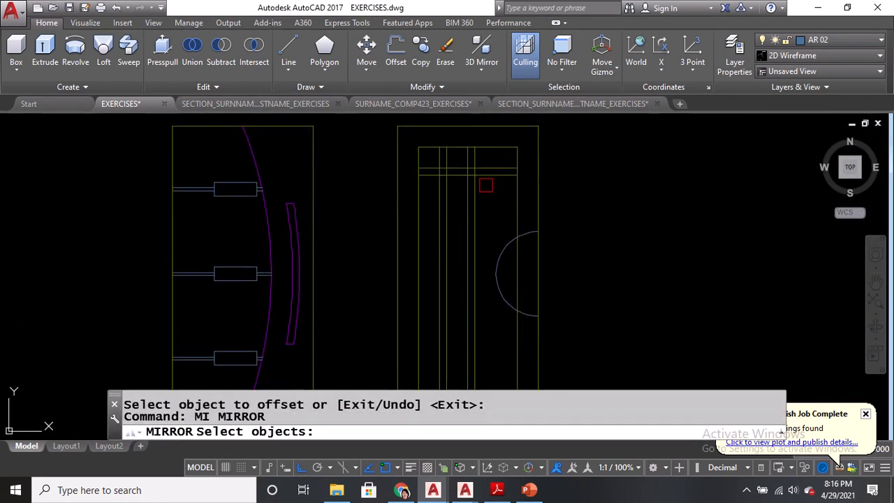
{"action": "left_click", "coordinate": [486, 179]}
{"action": "left_click", "coordinate": [485, 167]}
{"action": "key", "text": "Return"}
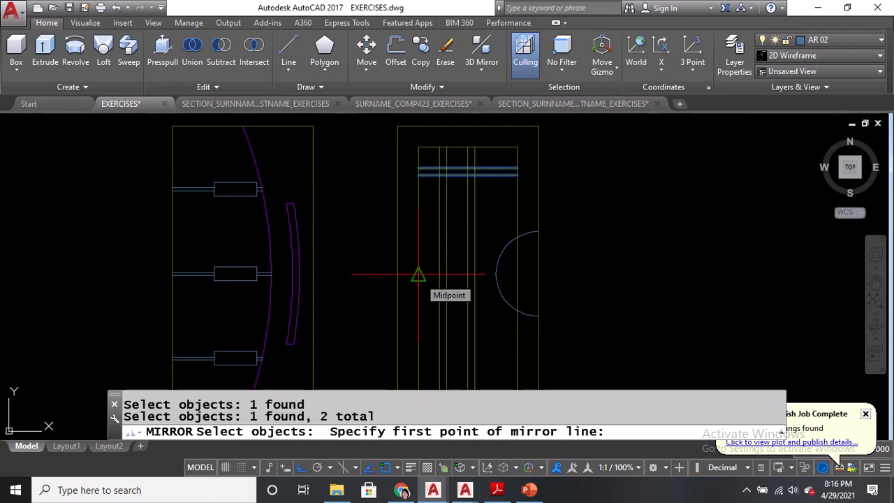
{"action": "key", "text": "ctrl"}
{"action": "key", "text": "ctrl"}
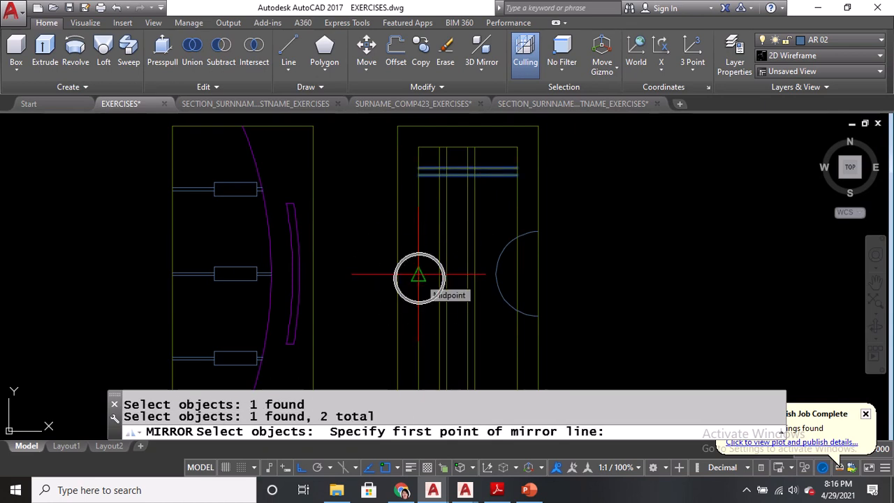
{"action": "left_click", "coordinate": [417, 275]}
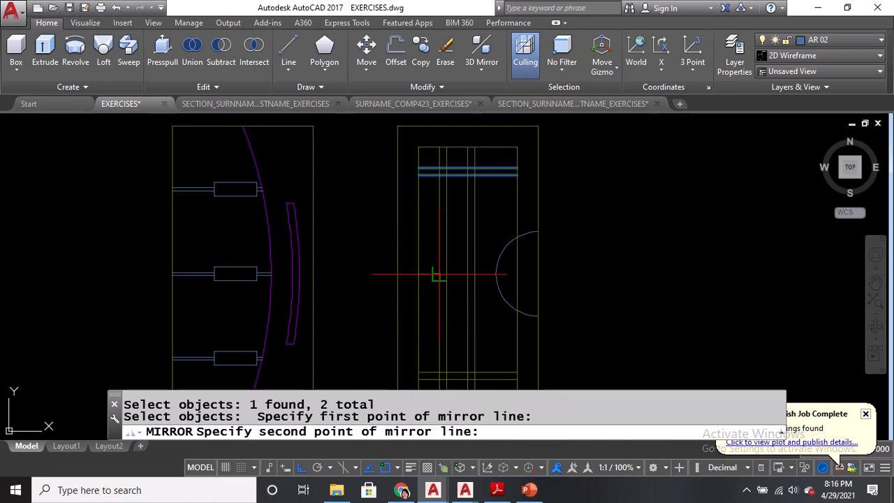
{"action": "key", "text": "ctrl"}
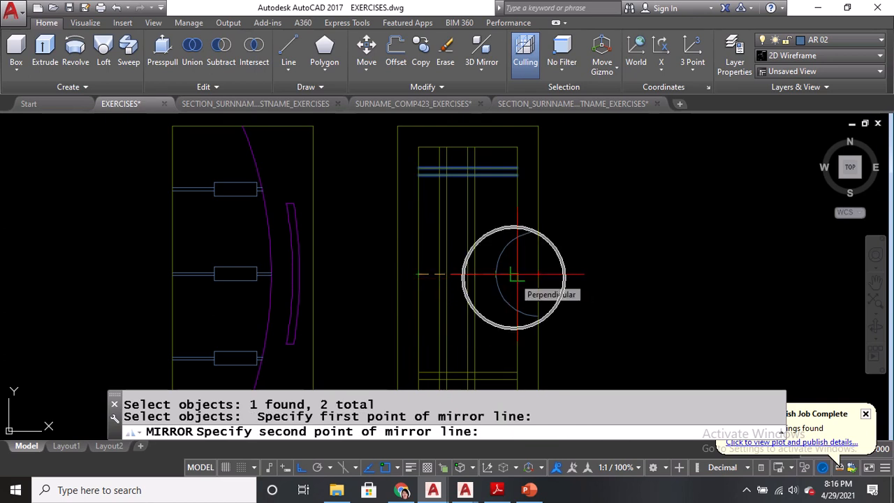
{"action": "left_click", "coordinate": [514, 274]}
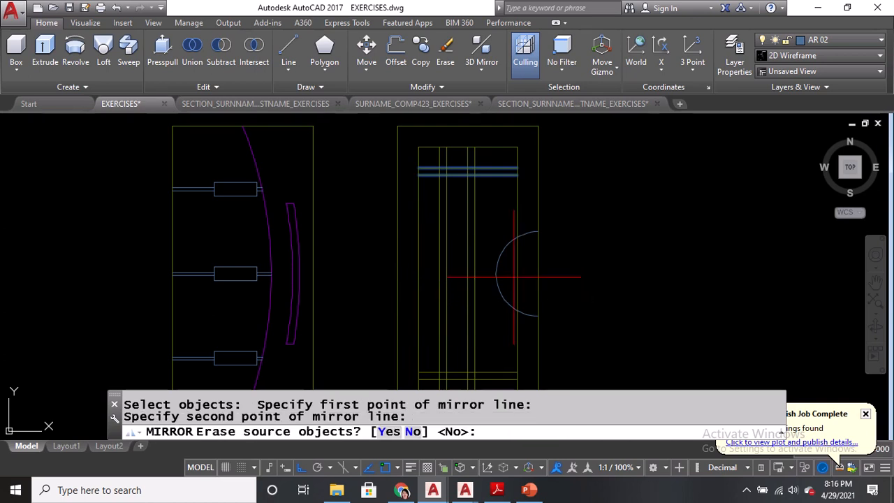
{"action": "key", "text": "Return"}
Draw a short horizontal line from the midpoint of the inner panel's left edge to the first inner vertical line
{"action": "scroll", "coordinate": [447, 309], "scroll_direction": "down", "scroll_amount": 3}
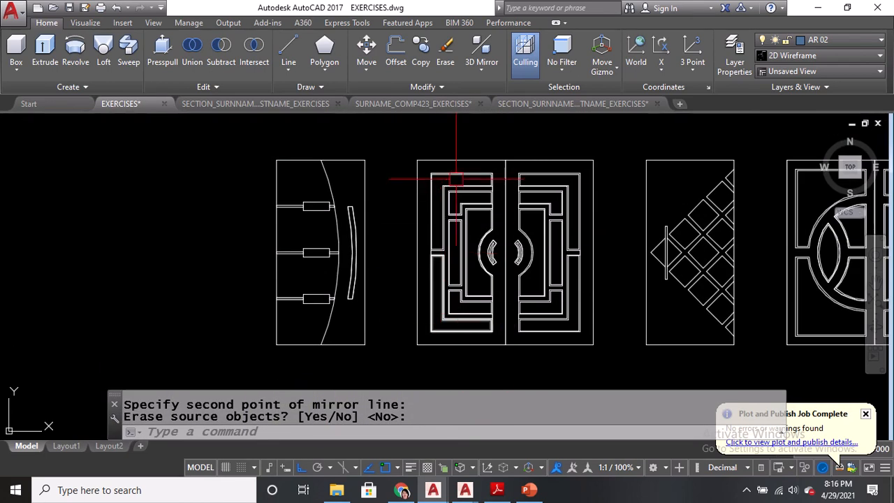
{"action": "scroll", "coordinate": [435, 254], "scroll_direction": "up", "scroll_amount": 4}
{"action": "scroll", "coordinate": [439, 208], "scroll_direction": "up", "scroll_amount": 2}
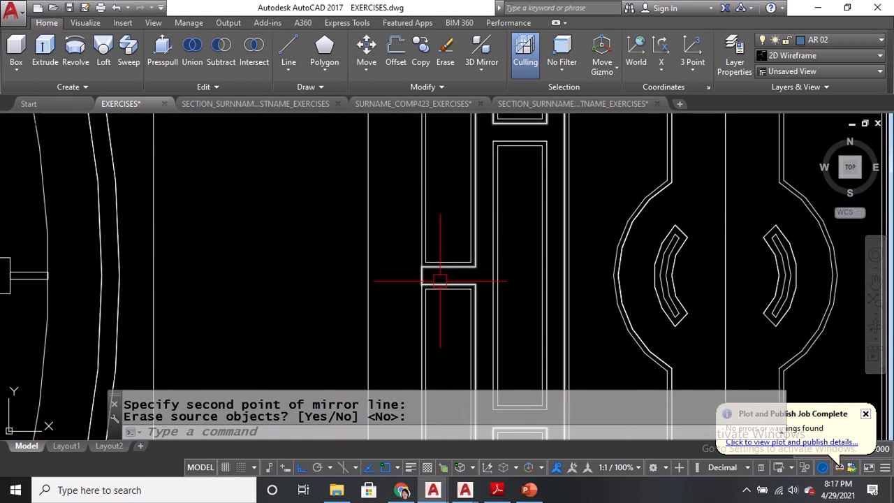
{"action": "scroll", "coordinate": [443, 272], "scroll_direction": "down", "scroll_amount": 7}
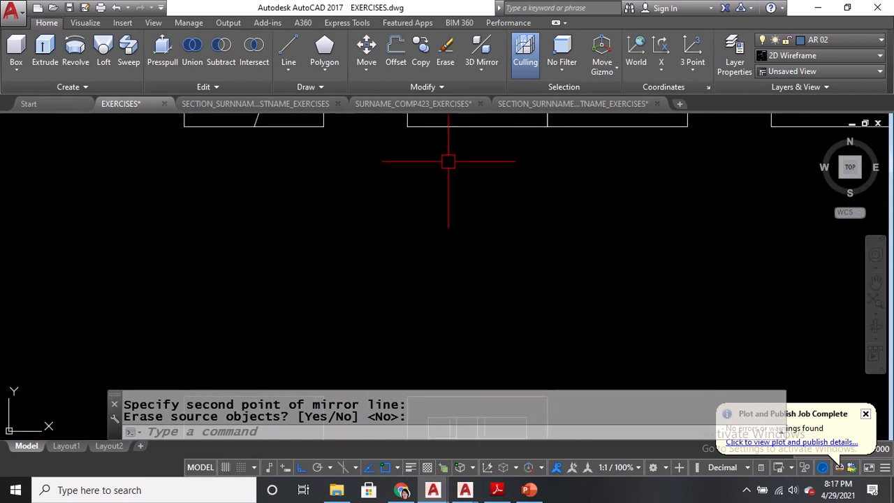
{"action": "scroll", "coordinate": [458, 304], "scroll_direction": "up", "scroll_amount": 4}
{"action": "type", "text": "L"}
{"action": "key", "text": "Return"}
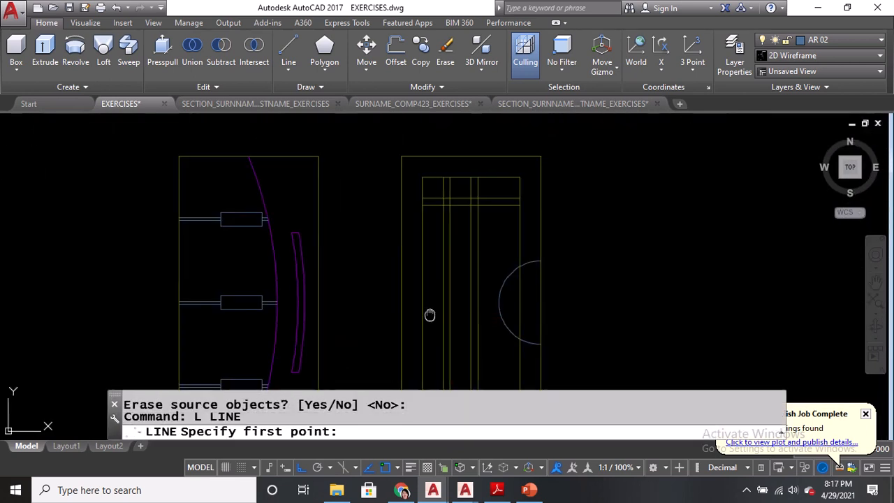
{"action": "left_click", "coordinate": [422, 255]}
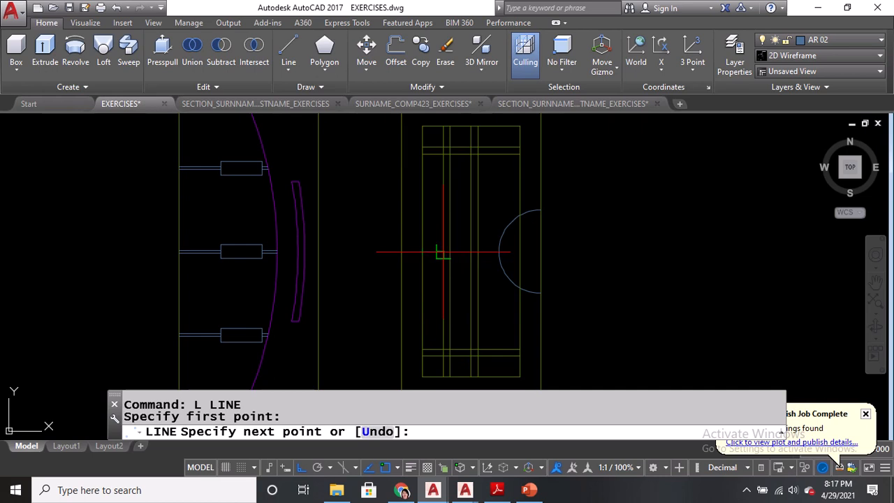
{"action": "left_click", "coordinate": [441, 256]}
{"action": "scroll", "coordinate": [442, 256], "scroll_direction": "up", "scroll_amount": 4}
{"action": "right_click", "coordinate": [431, 242]}
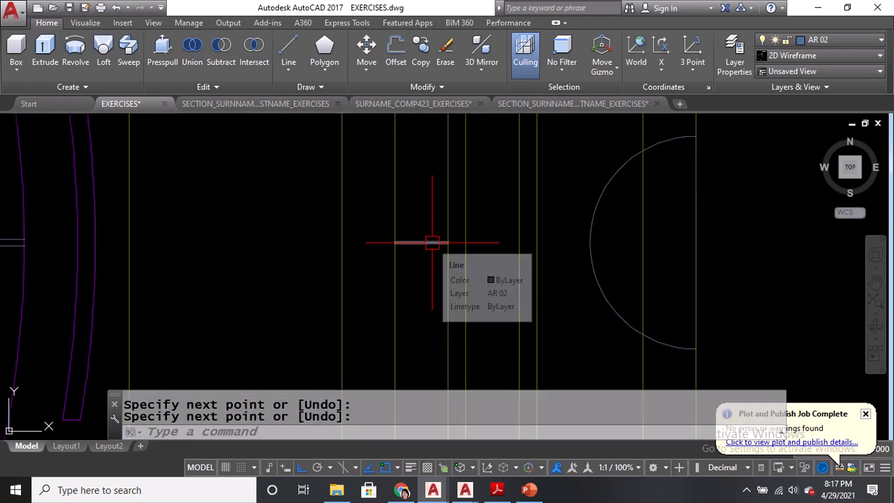
{"action": "left_click", "coordinate": [457, 262]}
Offset the short midline 0.025 both above and below
{"action": "type", "text": "O"}
{"action": "key", "text": "Return"}
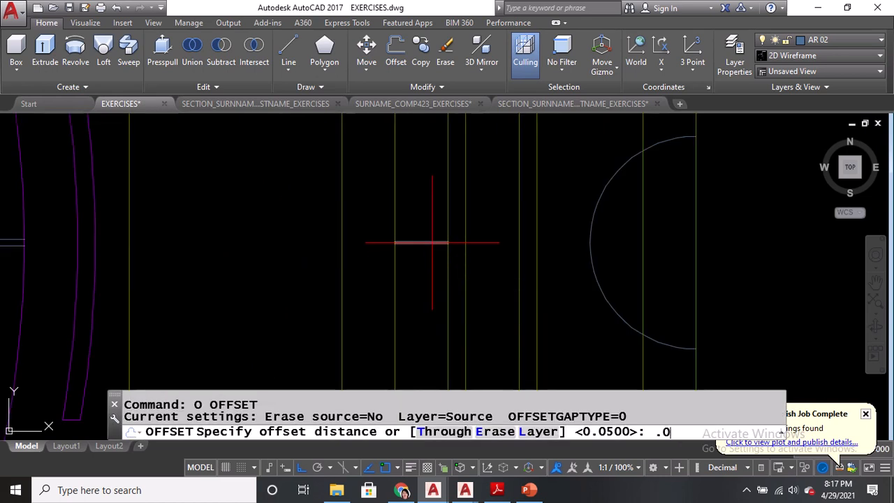
{"action": "type", "text": ".025"}
{"action": "key", "text": "Return"}
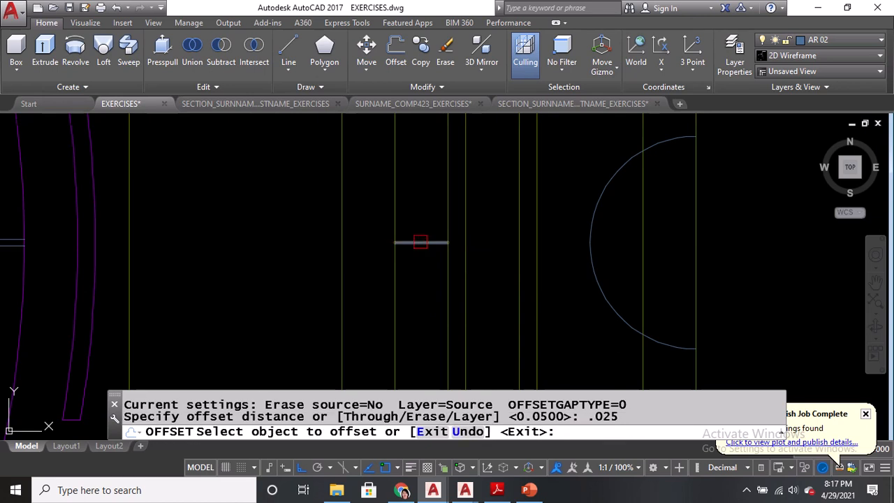
{"action": "left_click", "coordinate": [420, 241]}
{"action": "left_click", "coordinate": [416, 195]}
{"action": "left_click", "coordinate": [420, 243]}
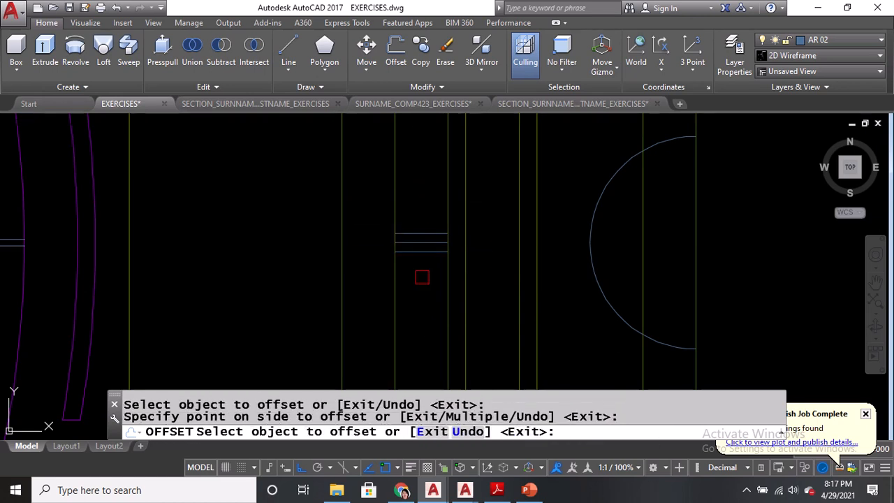
{"action": "left_click", "coordinate": [422, 276]}
{"action": "key", "text": "Return"}
Erase the original short midline between its two offset copies
{"action": "type", "text": "e"}
{"action": "key", "text": "Return"}
{"action": "scroll", "coordinate": [428, 239], "scroll_direction": "up", "scroll_amount": 2}
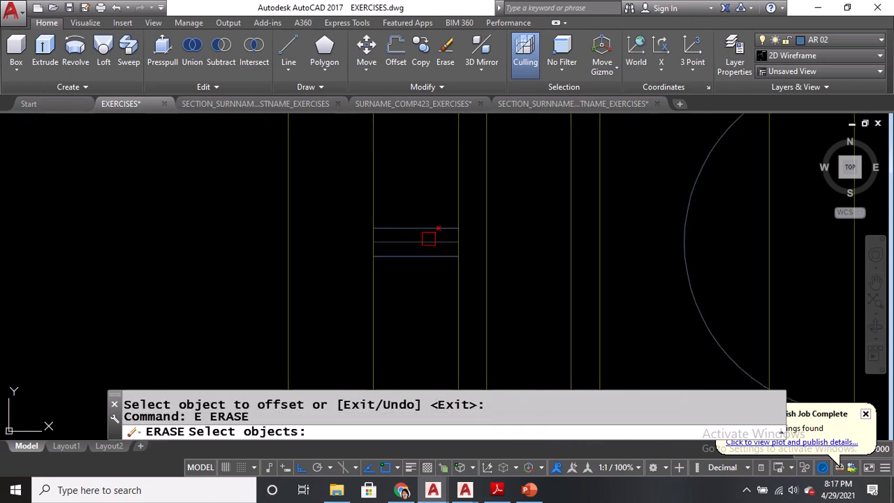
{"action": "left_click", "coordinate": [428, 242]}
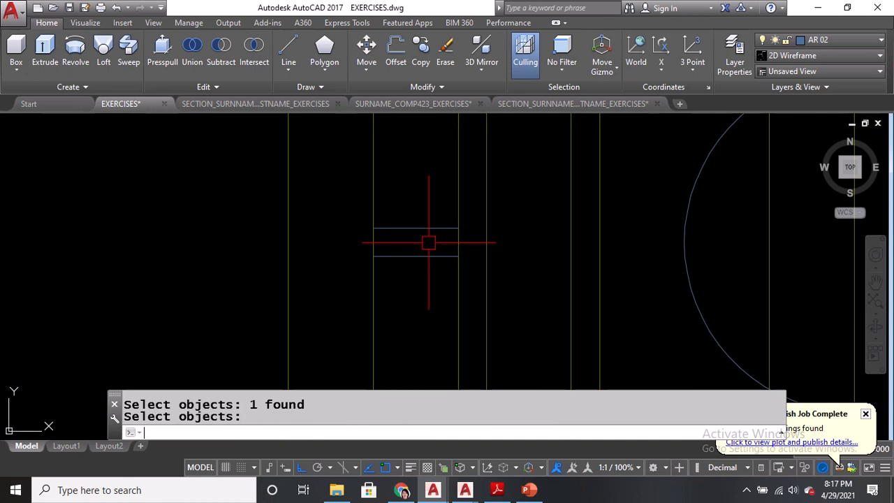
Fillet the first inner vertical line and the upper horizontal offset line into a square corner at the panel's upper left
{"action": "scroll", "coordinate": [428, 242], "scroll_direction": "down", "scroll_amount": 4}
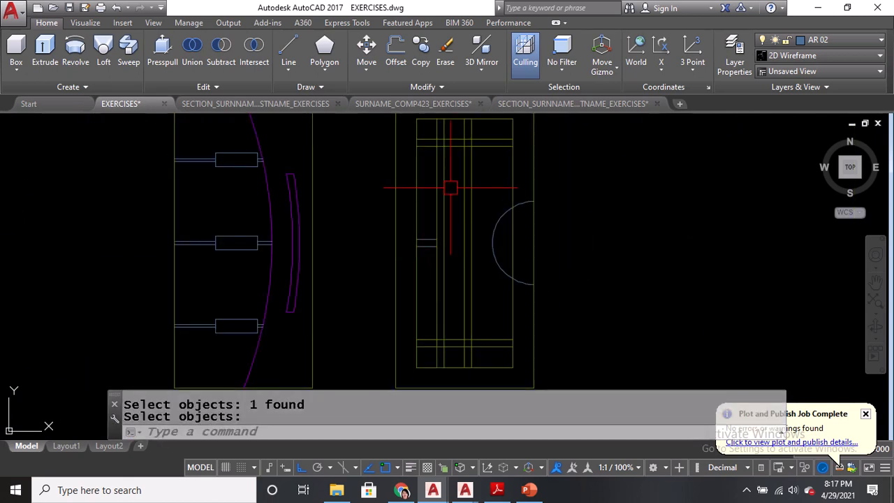
{"action": "key", "text": "Return"}
{"action": "type", "text": "f"}
{"action": "key", "text": "Return"}
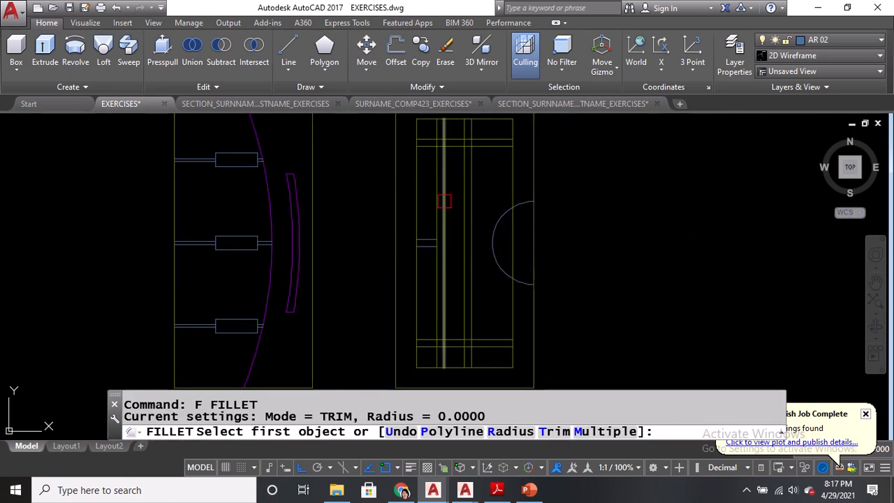
{"action": "key", "text": "ctrl"}
{"action": "key", "text": "ctrl"}
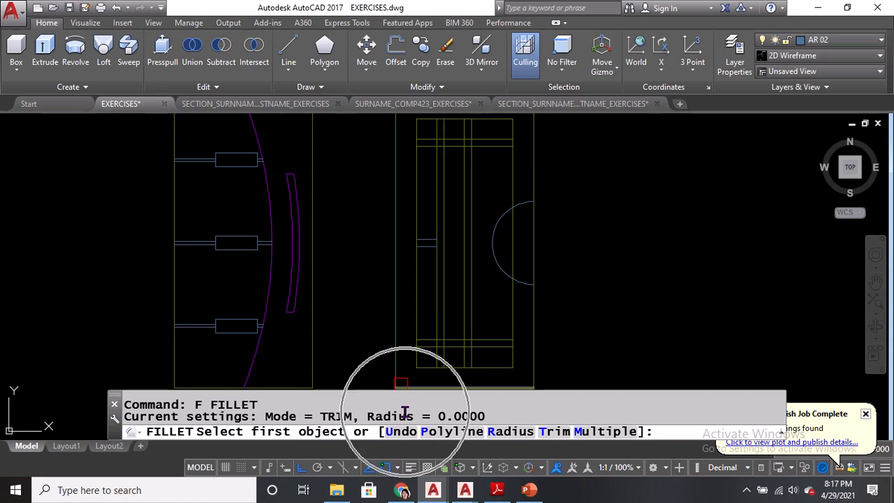
{"action": "middle_click_drag", "start_coordinate": [463, 185], "coordinate": [460, 264]}
{"action": "scroll", "coordinate": [436, 222], "scroll_direction": "up", "scroll_amount": 6}
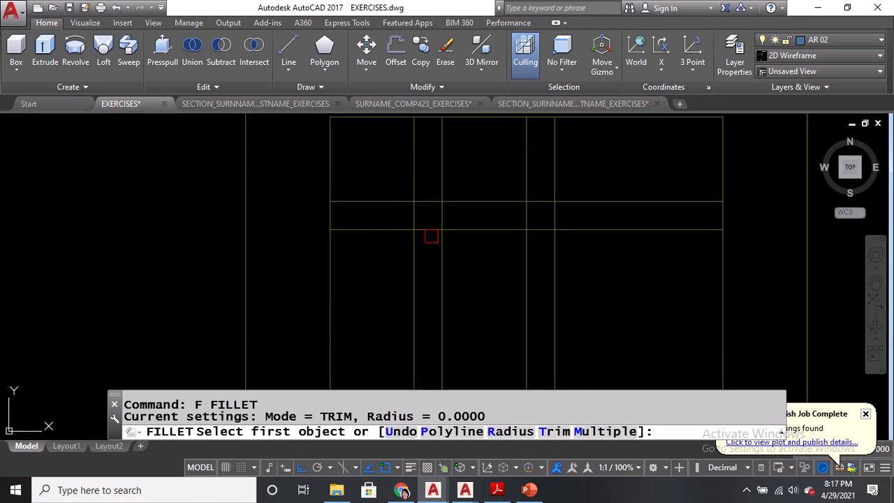
{"action": "left_click", "coordinate": [419, 257]}
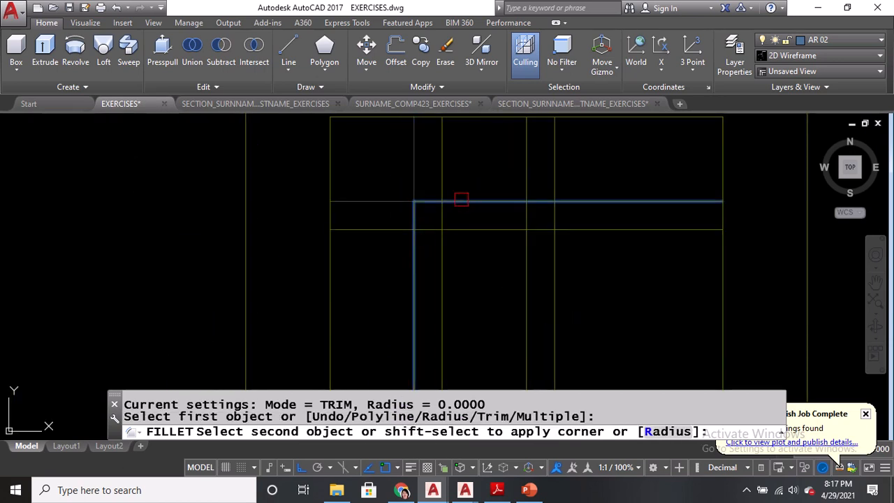
{"action": "left_click", "coordinate": [461, 200]}
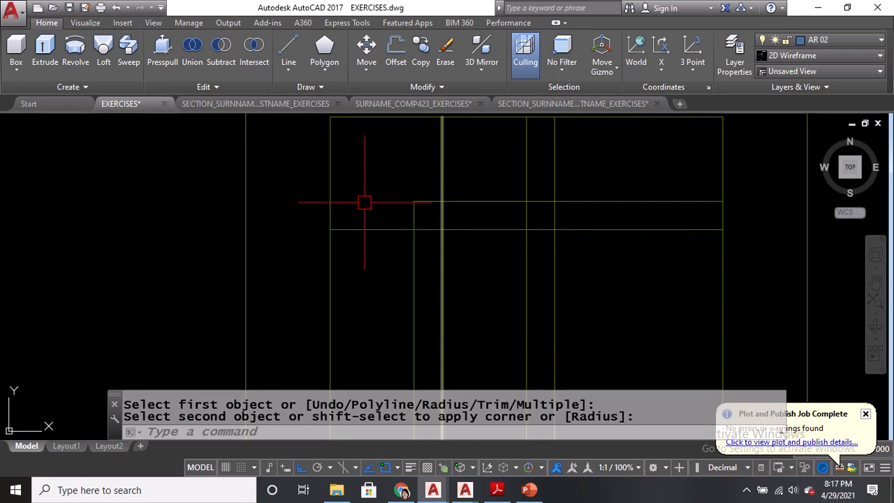
Fillet the second inner vertical line and the lower of the two upper horizontal lines into a square corner at the panel's upper left
{"action": "type", "text": "f"}
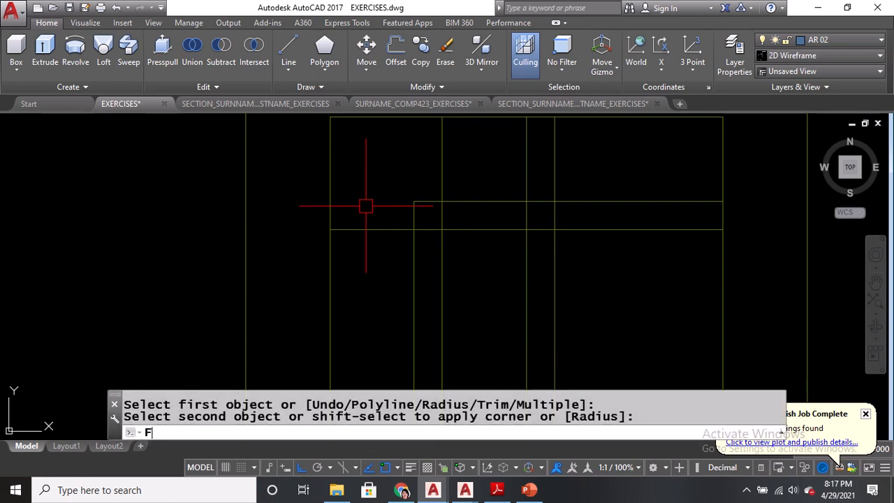
{"action": "key", "text": "Return"}
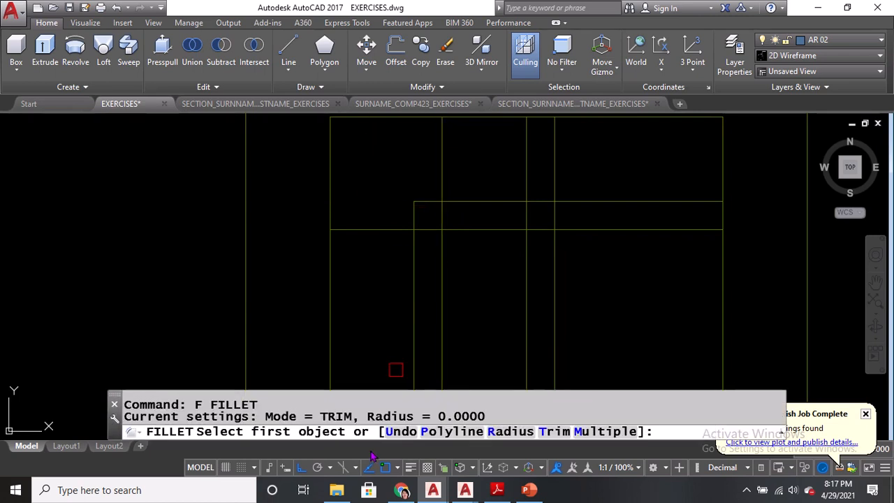
{"action": "left_click", "coordinate": [438, 286]}
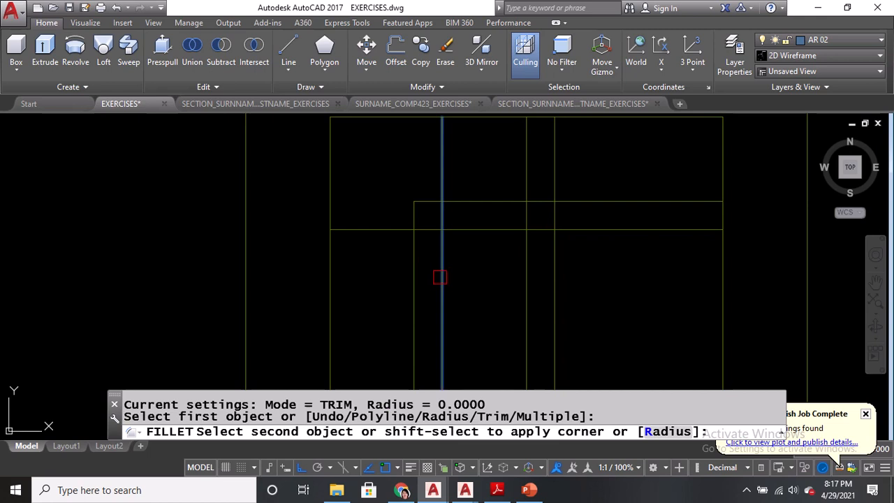
{"action": "left_click", "coordinate": [465, 230]}
Fillet the two left inner vertical lines with the two lower horizontal lines into nested square corners at the panel's lower left
{"action": "scroll", "coordinate": [465, 168], "scroll_direction": "down", "scroll_amount": 3}
{"action": "middle_click_drag", "start_coordinate": [462, 329], "coordinate": [461, 214]}
{"action": "type", "text": "f"}
{"action": "key", "text": "Return"}
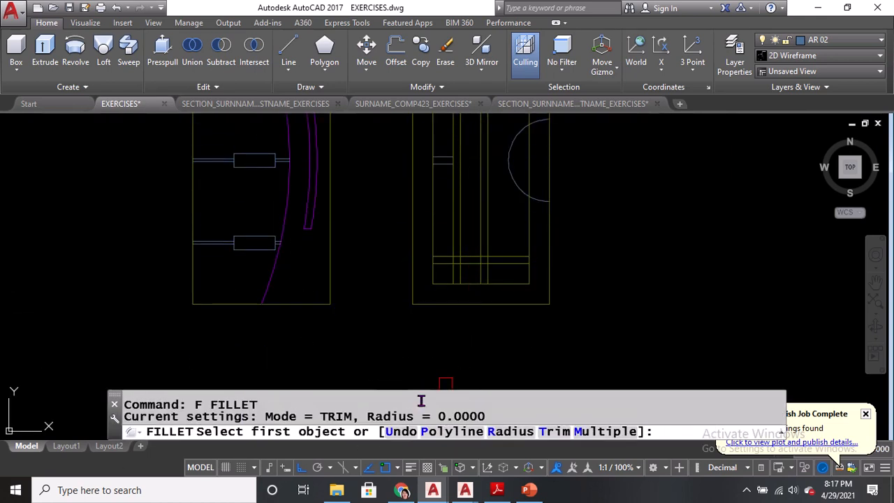
{"action": "scroll", "coordinate": [445, 271], "scroll_direction": "up", "scroll_amount": 2}
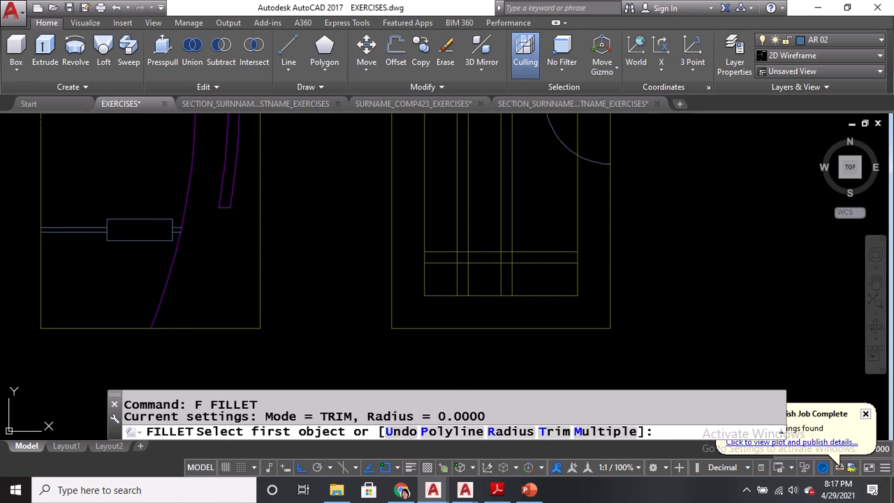
{"action": "left_click", "coordinate": [483, 248]}
{"action": "left_click", "coordinate": [469, 229]}
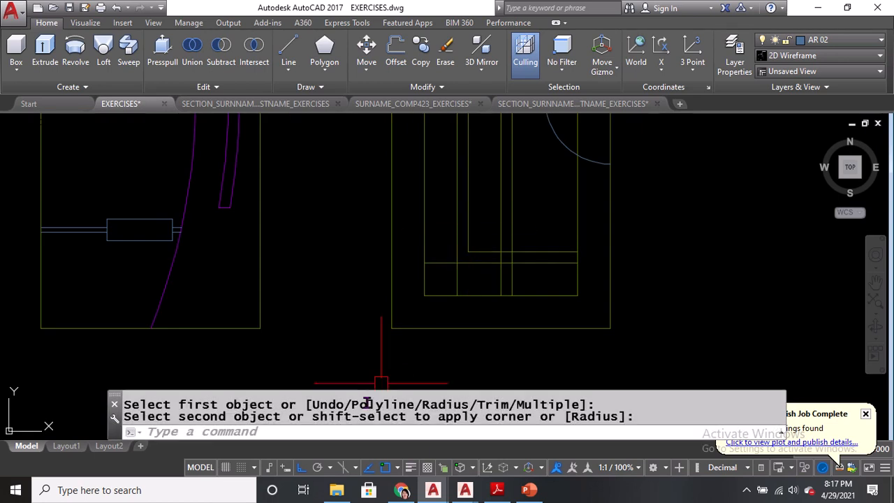
{"action": "key", "text": "Return"}
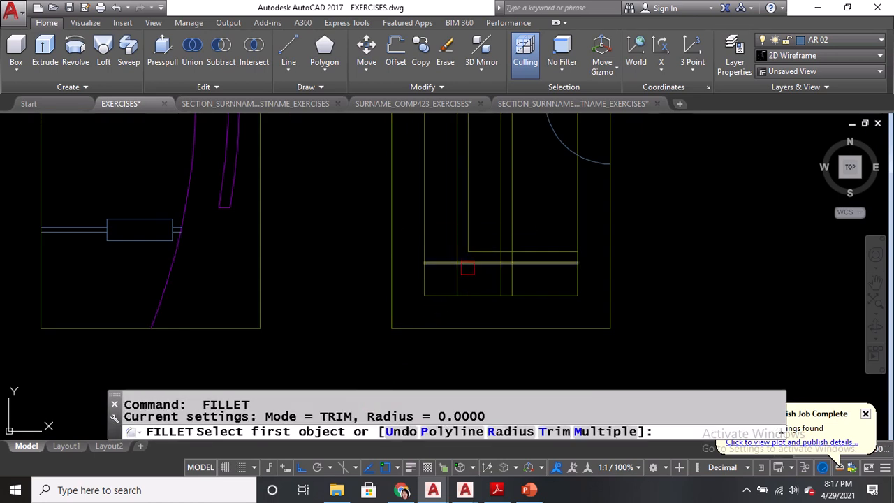
{"action": "left_click", "coordinate": [470, 262]}
{"action": "left_click", "coordinate": [454, 241]}
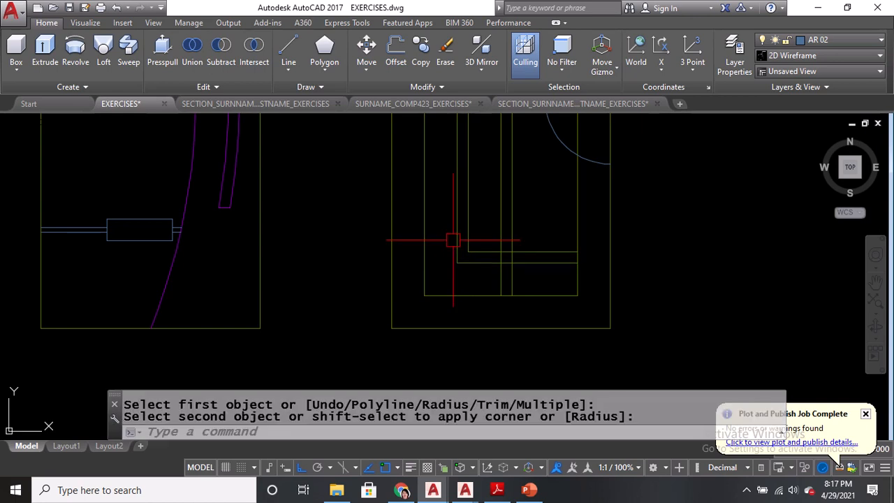
Examine the inner panel pattern of the sample double door as reference for the second door
{"action": "scroll", "coordinate": [454, 241], "scroll_direction": "down", "scroll_amount": 4}
{"action": "middle_click_drag", "start_coordinate": [479, 225], "coordinate": [469, 300]}
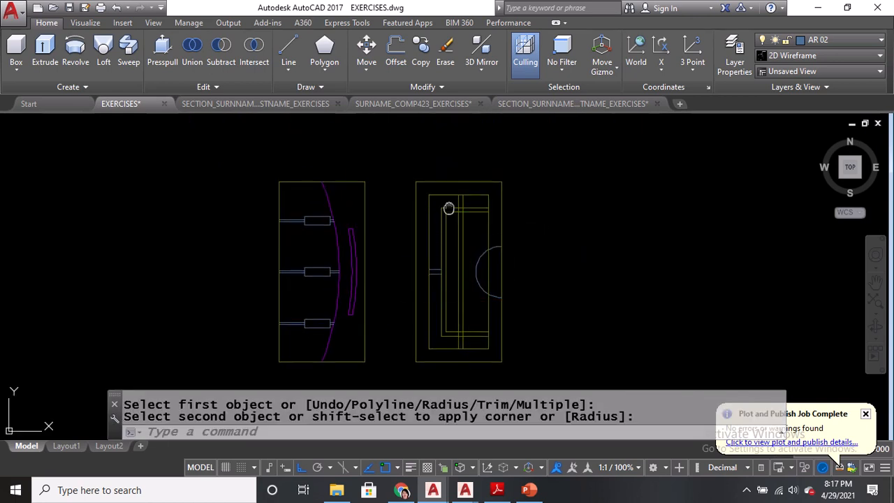
{"action": "middle_click_drag", "start_coordinate": [449, 209], "coordinate": [424, 460]}
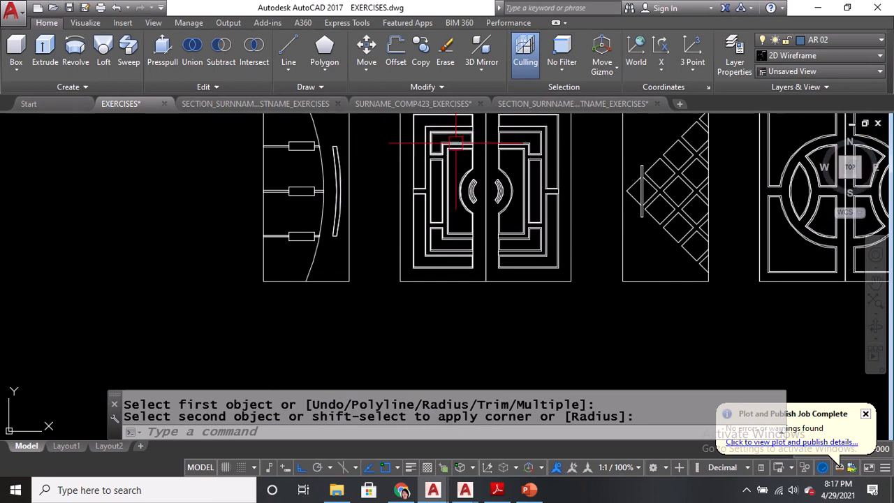
{"action": "scroll", "coordinate": [469, 137], "scroll_direction": "up", "scroll_amount": 2}
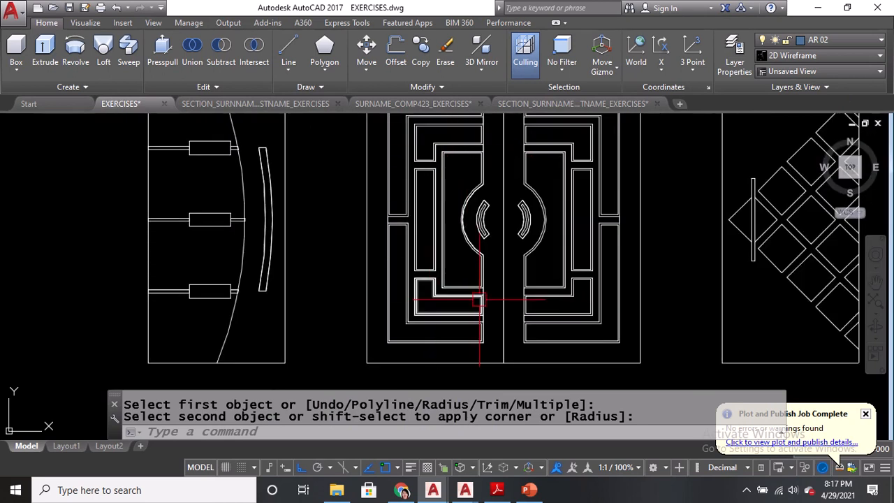
Measure the finished double door's upper L-shaped panel height between its inner edges and the gap below it
{"action": "scroll", "coordinate": [470, 289], "scroll_direction": "down", "scroll_amount": 2}
{"action": "middle_click_drag", "start_coordinate": [471, 289], "coordinate": [473, 359]}
{"action": "scroll", "coordinate": [434, 143], "scroll_direction": "up", "scroll_amount": 3}
{"action": "scroll", "coordinate": [435, 143], "scroll_direction": "up", "scroll_amount": 5}
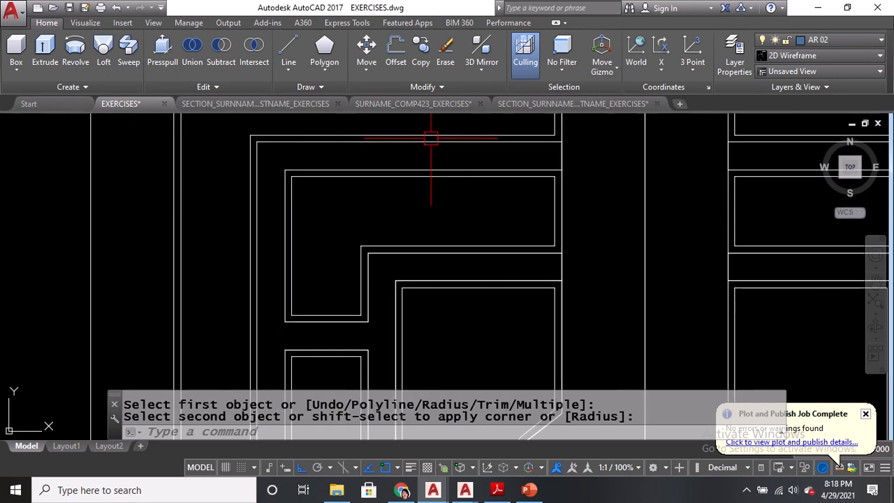
{"action": "type", "text": "D"}
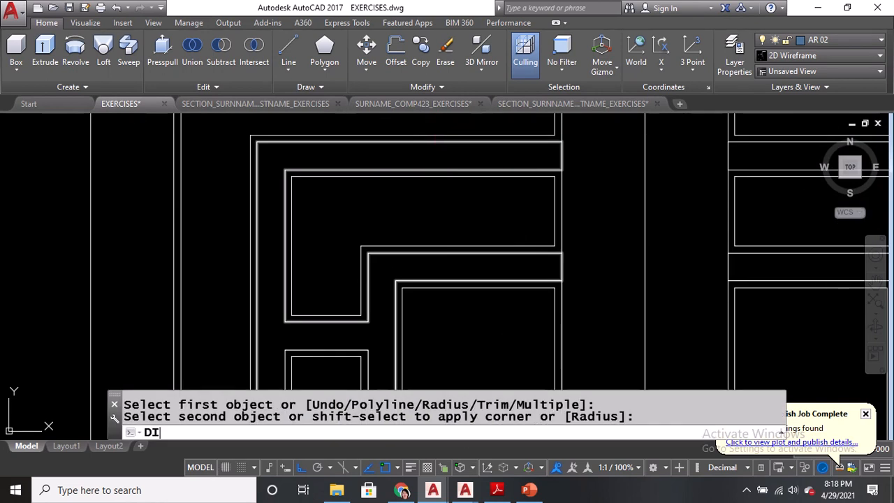
{"action": "type", "text": "I"}
{"action": "key", "text": "Return"}
{"action": "left_click", "coordinate": [431, 177]}
{"action": "left_click", "coordinate": [418, 260]}
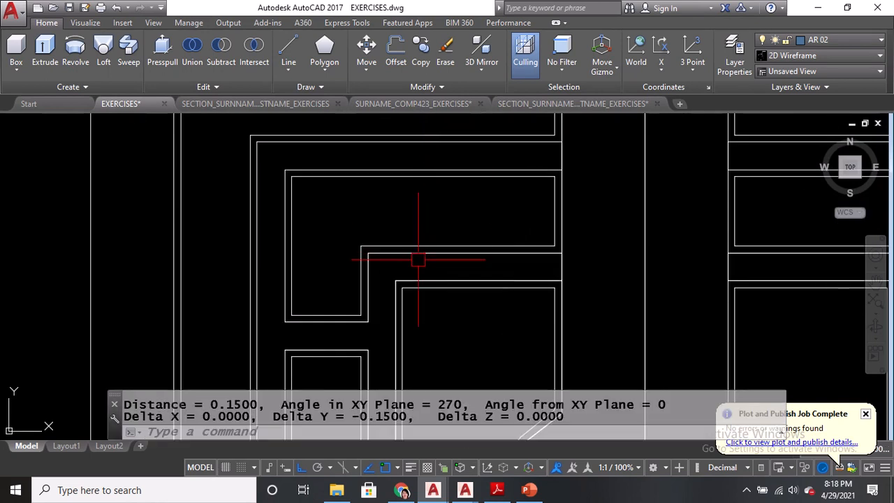
{"action": "key", "text": "Return"}
{"action": "left_click", "coordinate": [418, 253]}
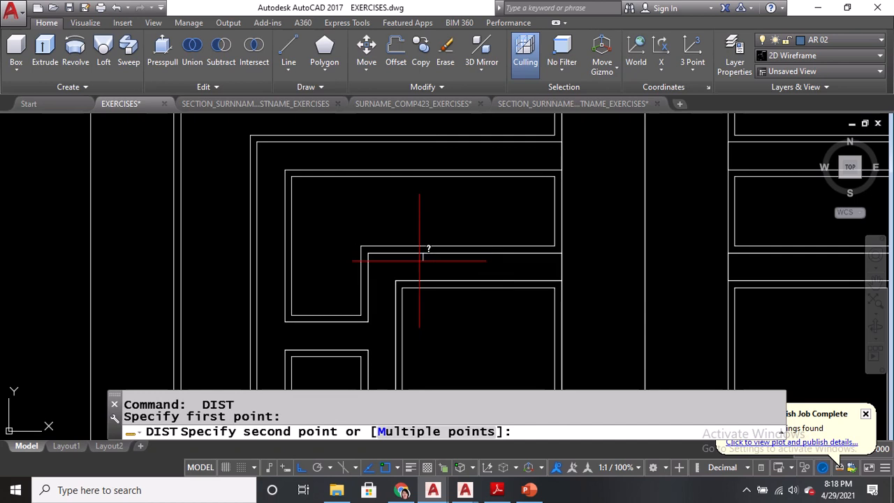
{"action": "left_click", "coordinate": [422, 282]}
Offset the lower of the two top horizontal frame lines in the unfinished door 0.15 downward
{"action": "scroll", "coordinate": [422, 281], "scroll_direction": "down", "scroll_amount": 5}
{"action": "scroll", "coordinate": [441, 263], "scroll_direction": "up", "scroll_amount": 4}
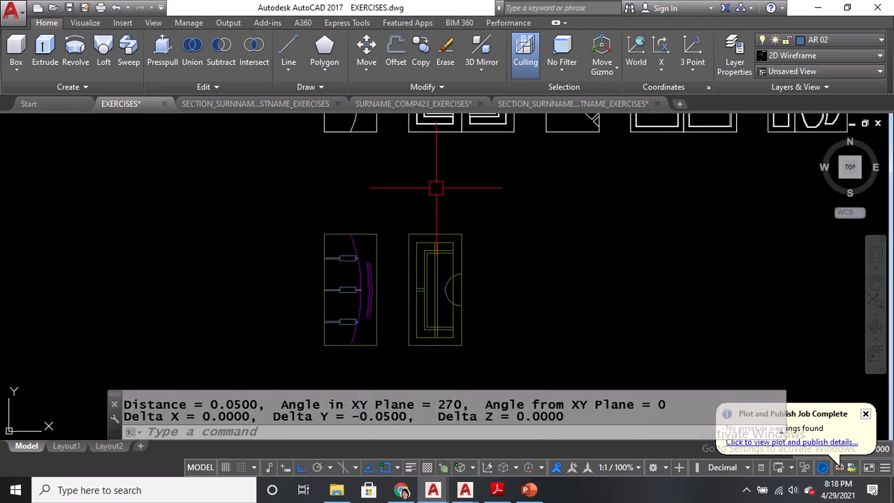
{"action": "type", "text": "o"}
{"action": "key", "text": "Return"}
{"action": "type", "text": "."}
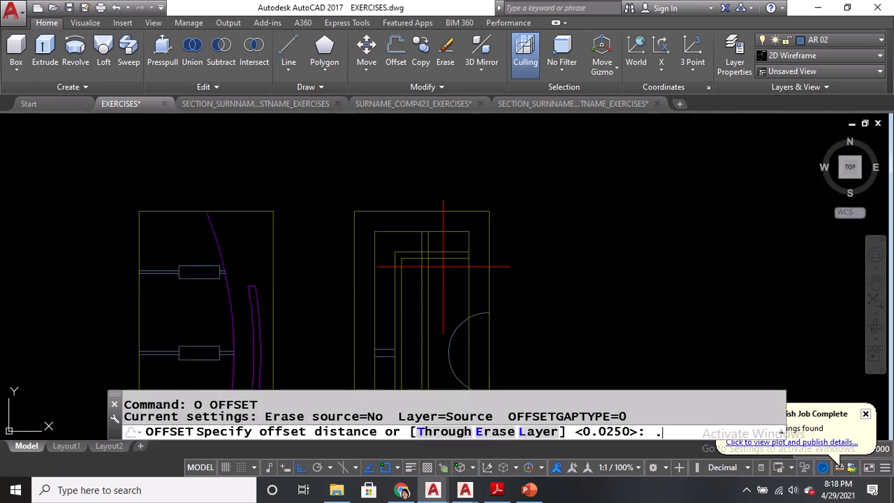
{"action": "type", "text": "15"}
{"action": "key", "text": "Return"}
{"action": "scroll", "coordinate": [442, 264], "scroll_direction": "up", "scroll_amount": 2}
{"action": "left_click", "coordinate": [443, 254]}
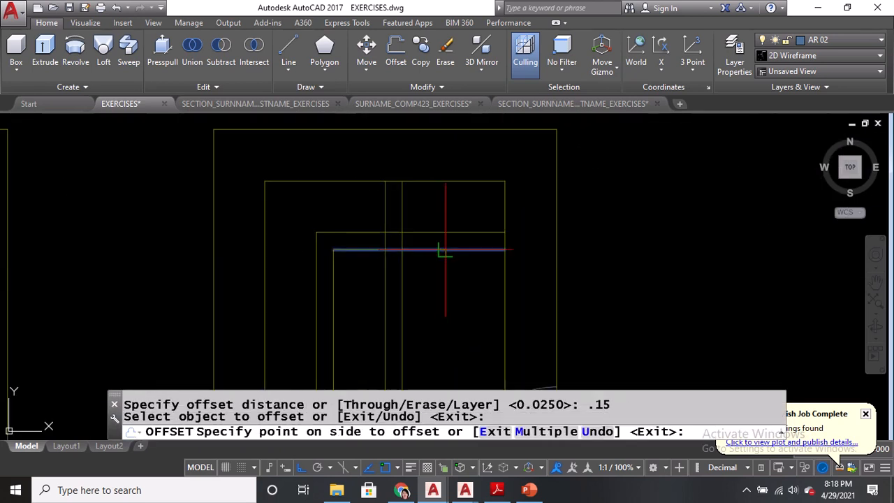
{"action": "left_click", "coordinate": [447, 308]}
{"action": "scroll", "coordinate": [444, 258], "scroll_direction": "up", "scroll_amount": 2}
{"action": "key", "text": "Return"}
Offset the newly created upper horizontal line another 0.05 downward
{"action": "type", "text": "o"}
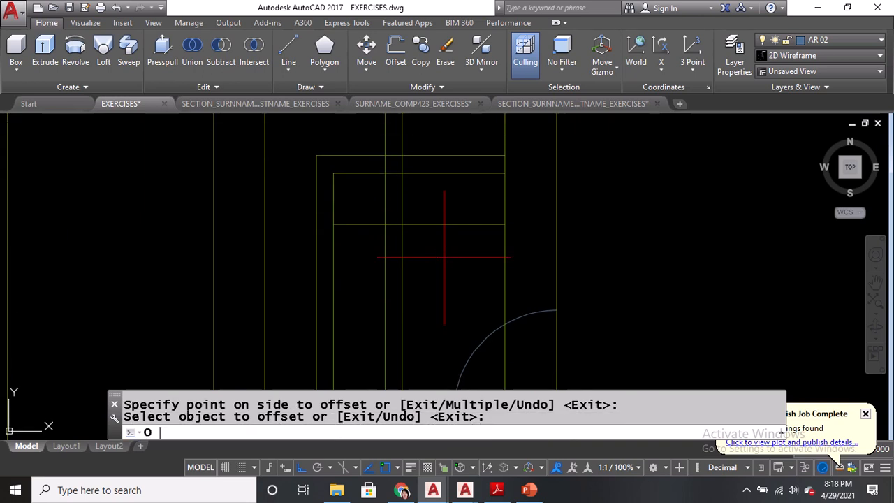
{"action": "key", "text": "Return"}
{"action": "type", "text": "0"}
{"action": "key", "text": "Return"}
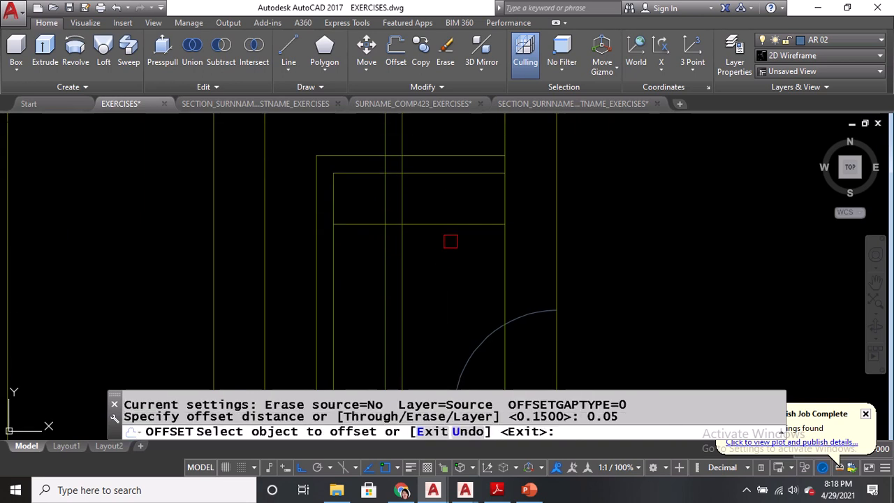
{"action": "left_click", "coordinate": [455, 228]}
{"action": "left_click", "coordinate": [445, 281]}
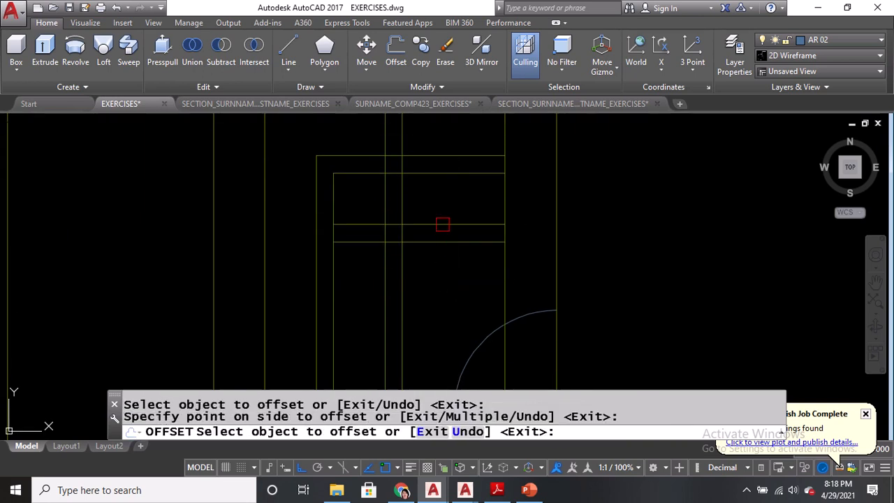
{"action": "key", "text": "Return"}
Offset the upper of the two bottom horizontal frame lines in the unfinished door 0.15 upward
{"action": "scroll", "coordinate": [445, 272], "scroll_direction": "down", "scroll_amount": 1}
{"action": "middle_click_drag", "start_coordinate": [446, 313], "coordinate": [452, 63]}
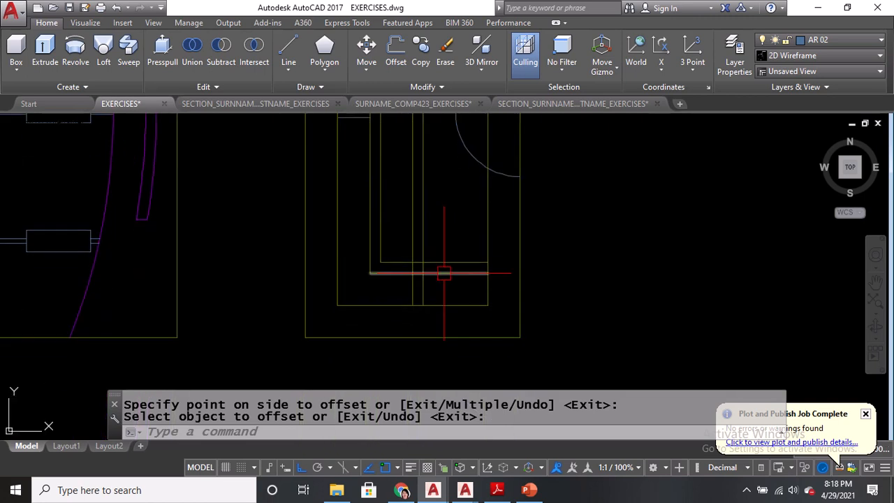
{"action": "type", "text": "o"}
{"action": "key", "text": "Return"}
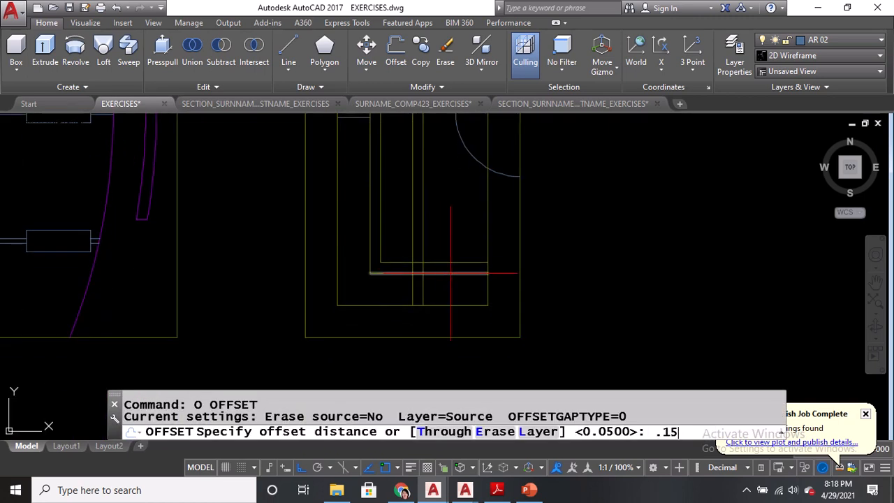
{"action": "type", "text": ".15"}
{"action": "key", "text": "Return"}
{"action": "left_click", "coordinate": [447, 264]}
{"action": "left_click", "coordinate": [452, 214]}
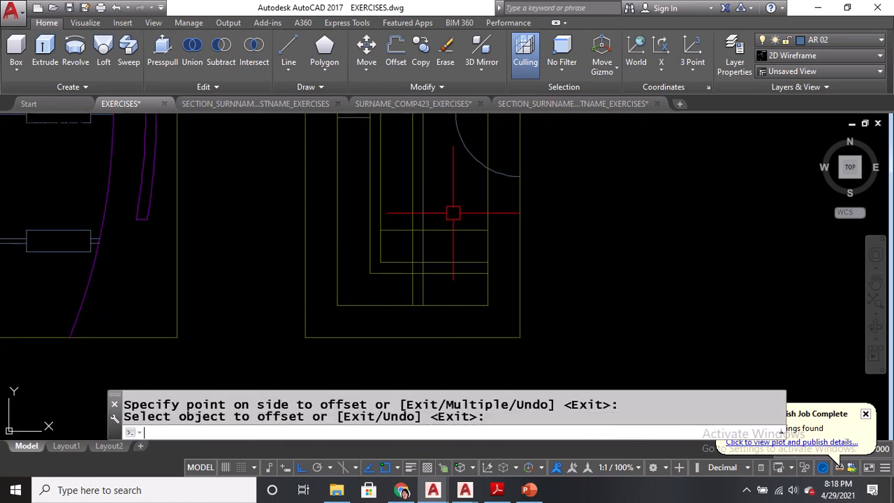
Offset the newly created lower horizontal line another 0.05 upward
{"action": "type", "text": "O"}
{"action": "key", "text": "Return"}
{"action": "type", "text": ".05"}
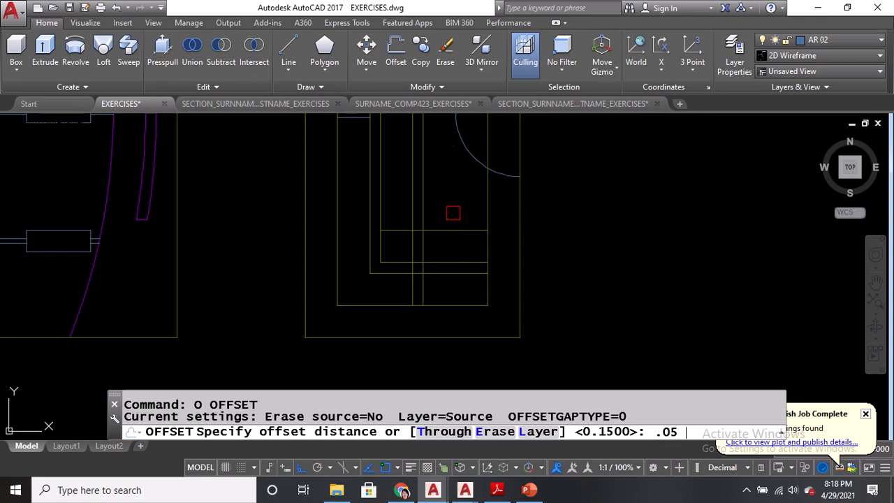
{"action": "key", "text": "Return"}
{"action": "left_click", "coordinate": [443, 229]}
{"action": "left_click", "coordinate": [443, 197]}
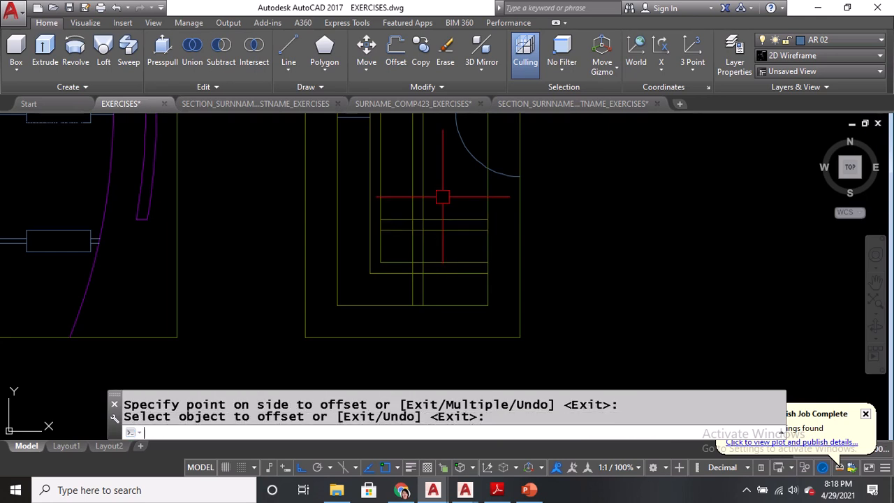
{"action": "key", "text": "Escape"}
Fillet the two bottom corners of the innermost double frame in Multiple mode, joining its horizontal and vertical lines
{"action": "type", "text": "F"}
{"action": "key", "text": "Return"}
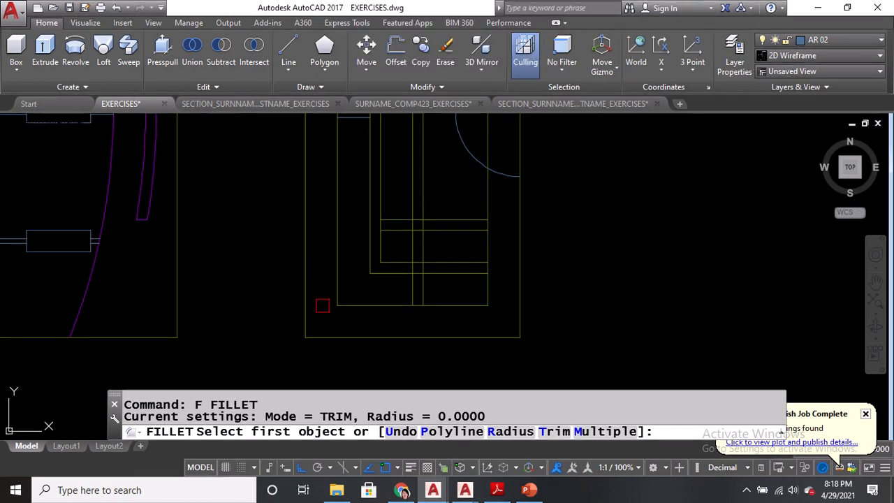
{"action": "left_click", "coordinate": [602, 432]}
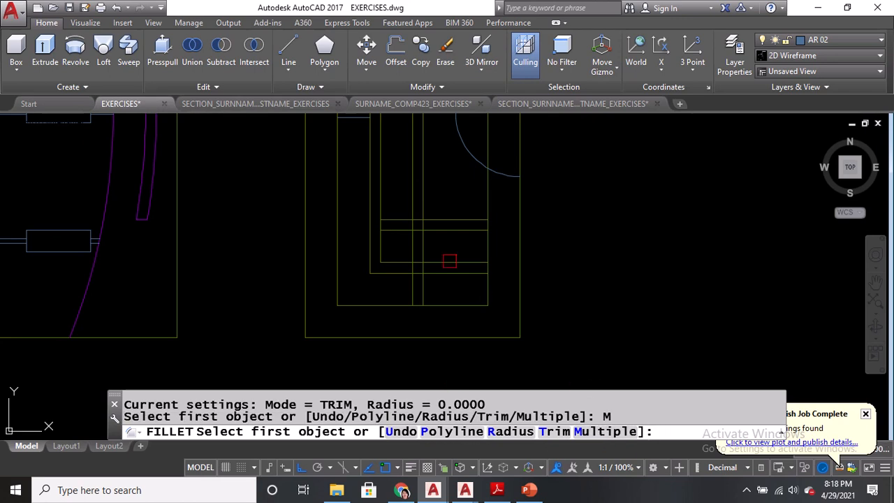
{"action": "left_click", "coordinate": [443, 219]}
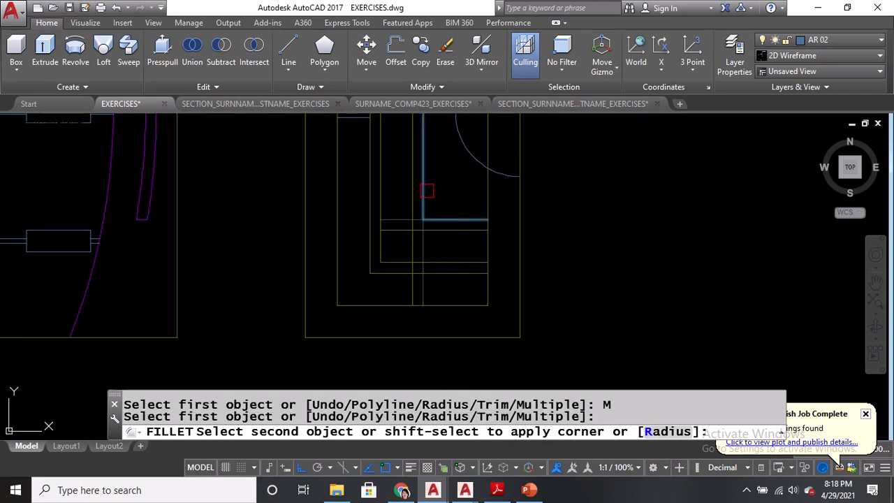
{"action": "left_click", "coordinate": [425, 191]}
{"action": "left_click", "coordinate": [431, 234]}
{"action": "left_click", "coordinate": [413, 203]}
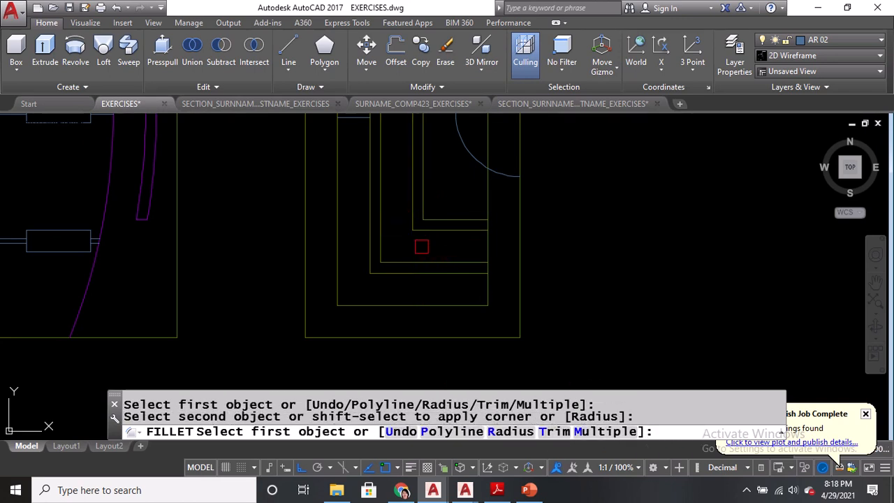
Fillet the two top corners of the innermost double frame, joining its horizontal and vertical lines
{"action": "scroll", "coordinate": [422, 246], "scroll_direction": "down", "scroll_amount": 3}
{"action": "middle_click_drag", "start_coordinate": [431, 182], "coordinate": [434, 207]}
{"action": "scroll", "coordinate": [429, 217], "scroll_direction": "up", "scroll_amount": 4}
{"action": "left_click", "coordinate": [425, 218]}
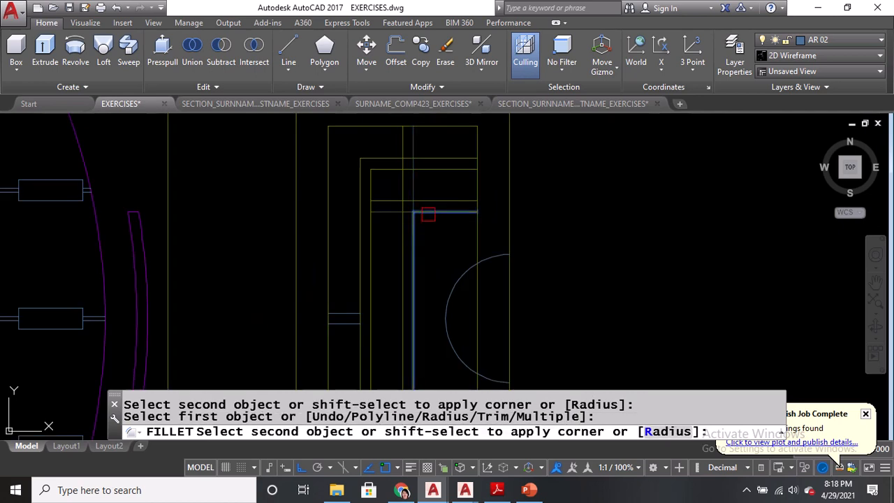
{"action": "left_click", "coordinate": [433, 202]}
{"action": "left_click", "coordinate": [432, 201]}
{"action": "left_click", "coordinate": [412, 210]}
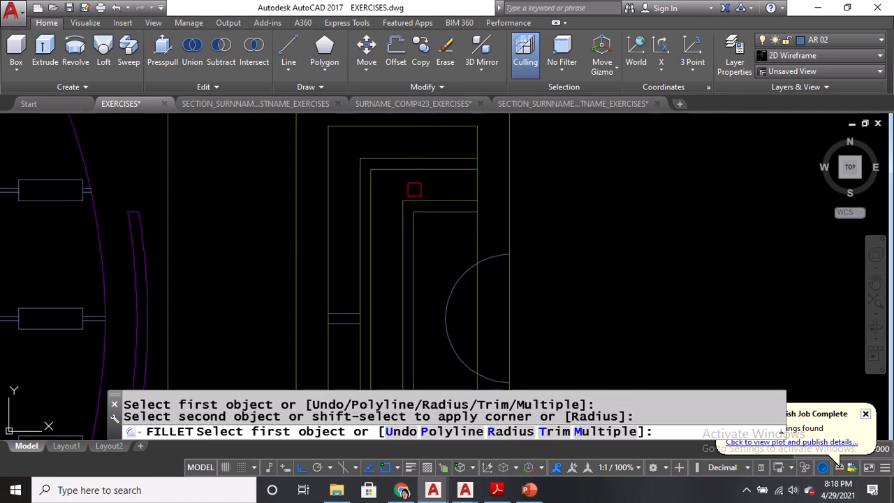
{"action": "scroll", "coordinate": [476, 216], "scroll_direction": "down", "scroll_amount": 5}
{"action": "key", "text": "Escape"}
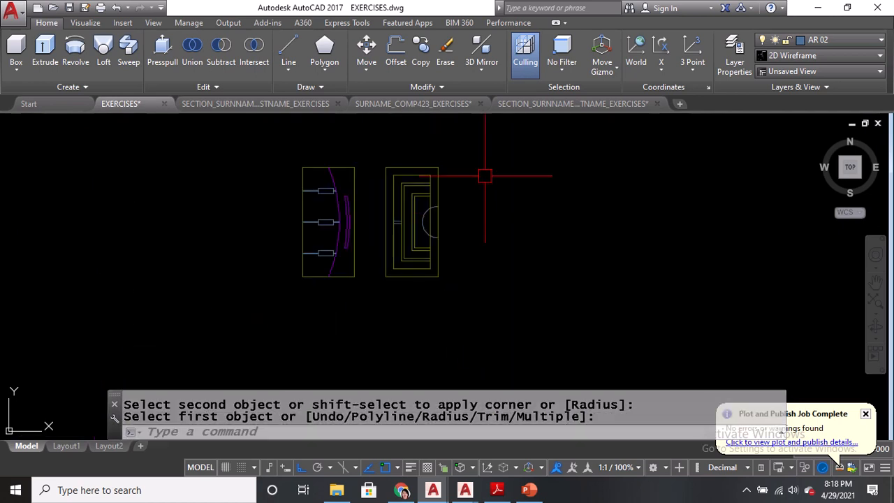
Measure from the finished door's centre panel outer corner to the upper L-shaped panel's outer bottom corner
{"action": "middle_click_drag", "start_coordinate": [483, 174], "coordinate": [491, 188]}
{"action": "scroll", "coordinate": [499, 301], "scroll_direction": "down", "scroll_amount": 3}
{"action": "middle_click_drag", "start_coordinate": [498, 301], "coordinate": [498, 378]}
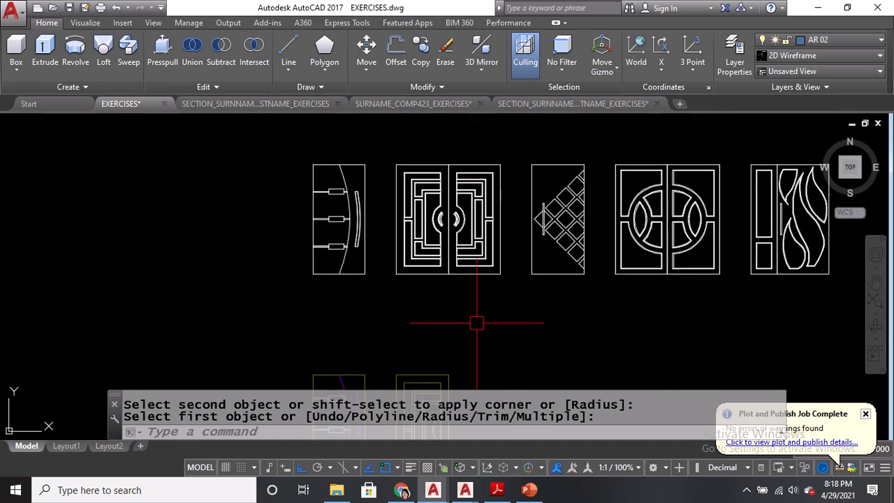
{"action": "scroll", "coordinate": [423, 174], "scroll_direction": "up", "scroll_amount": 6}
{"action": "scroll", "coordinate": [427, 155], "scroll_direction": "up", "scroll_amount": 4}
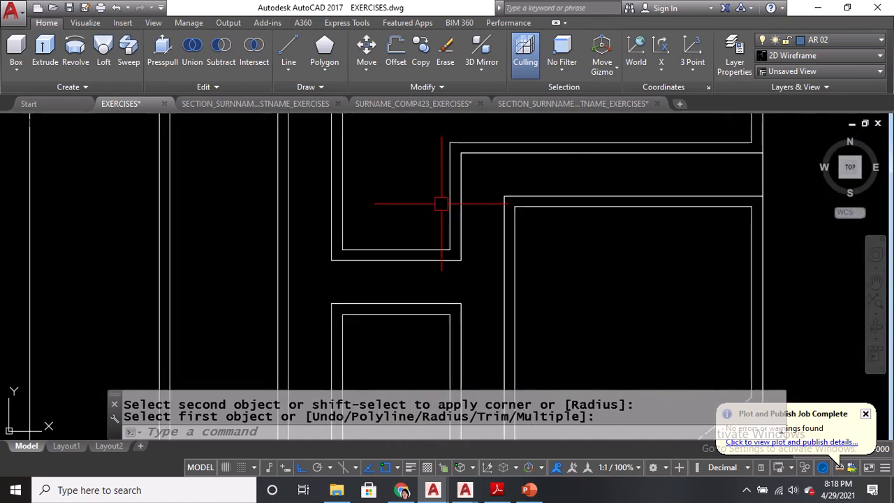
{"action": "type", "text": "DI"}
{"action": "key", "text": "Return"}
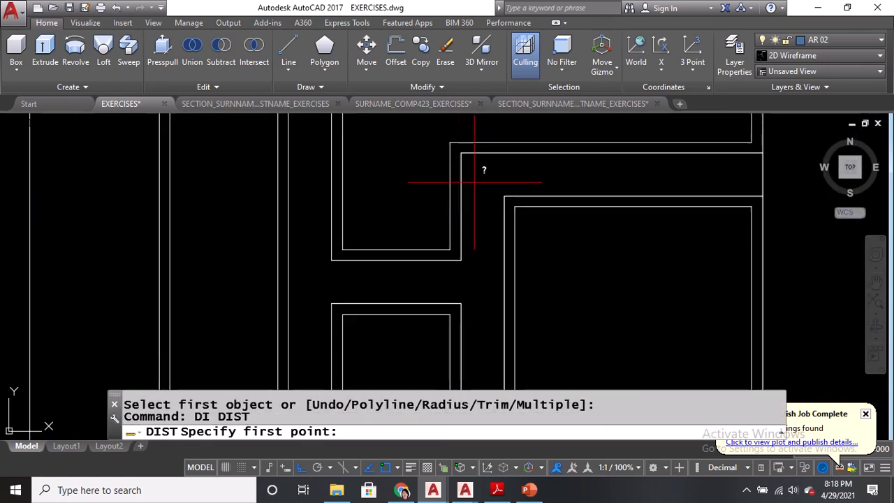
{"action": "left_click", "coordinate": [504, 196]}
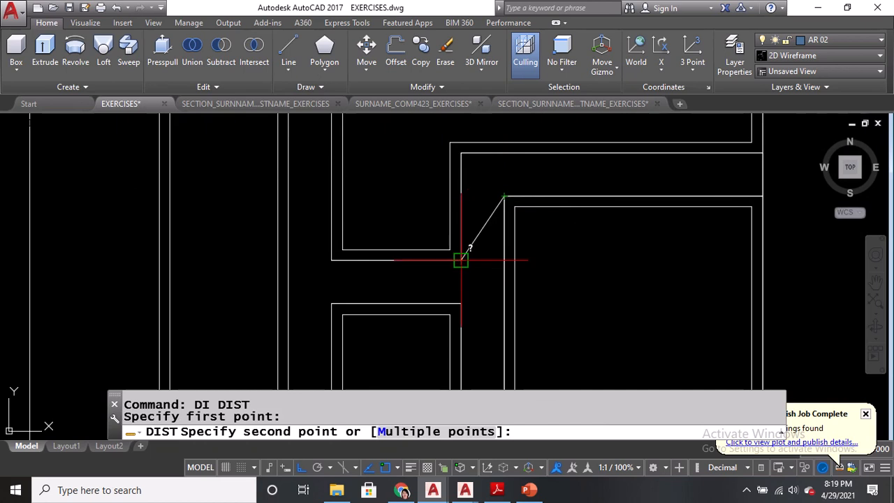
{"action": "left_click", "coordinate": [461, 259]}
Measure from the finished door's centre panel outer corner to the upper L-shaped panel's inner bottom corner
{"action": "mouse_move", "coordinate": [425, 309]}
{"action": "middle_mouse_down"}
{"action": "mouse_move", "coordinate": [415, 226]}
{"action": "mouse_move", "coordinate": [425, 162]}
{"action": "middle_mouse_up"}
{"action": "scroll", "coordinate": [426, 167], "scroll_direction": "down", "scroll_amount": 4}
{"action": "scroll", "coordinate": [428, 169], "scroll_direction": "up", "scroll_amount": 4}
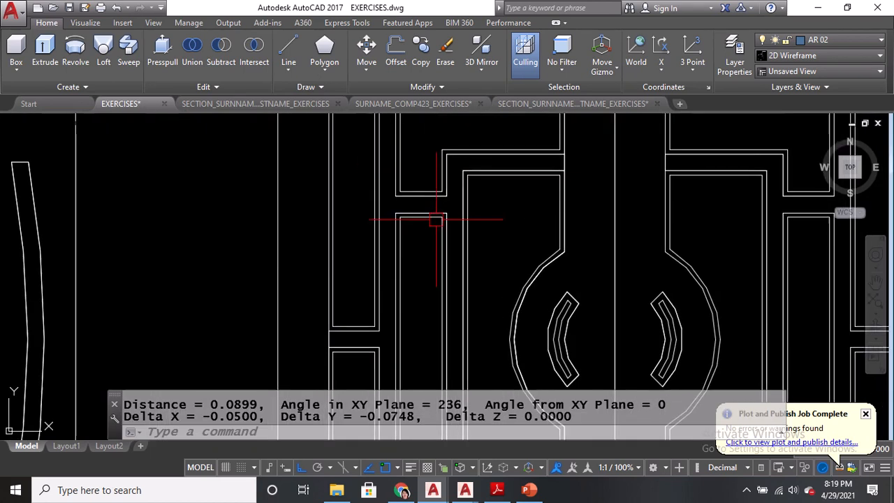
{"action": "key", "text": "Return"}
{"action": "left_click", "coordinate": [491, 143]}
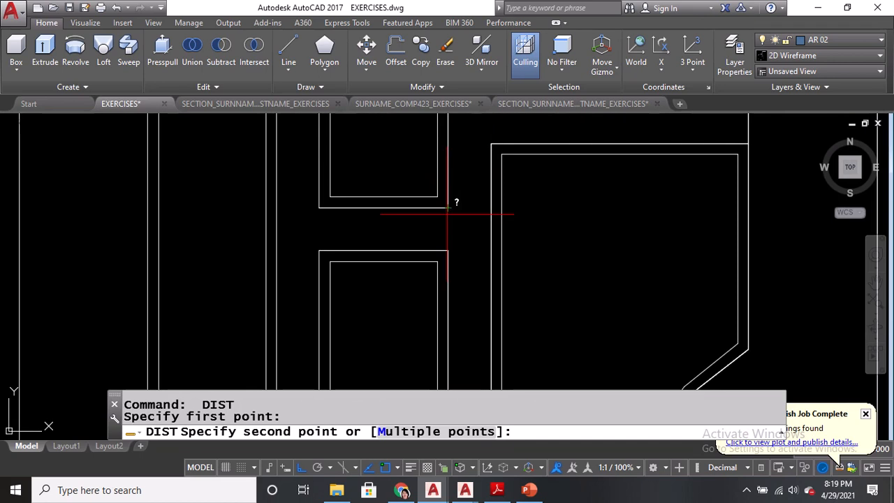
{"action": "left_click", "coordinate": [439, 201]}
Offset the innermost frame's lower top horizontal line 0.1 downward in the unfinished door
{"action": "scroll", "coordinate": [433, 190], "scroll_direction": "down", "scroll_amount": 7}
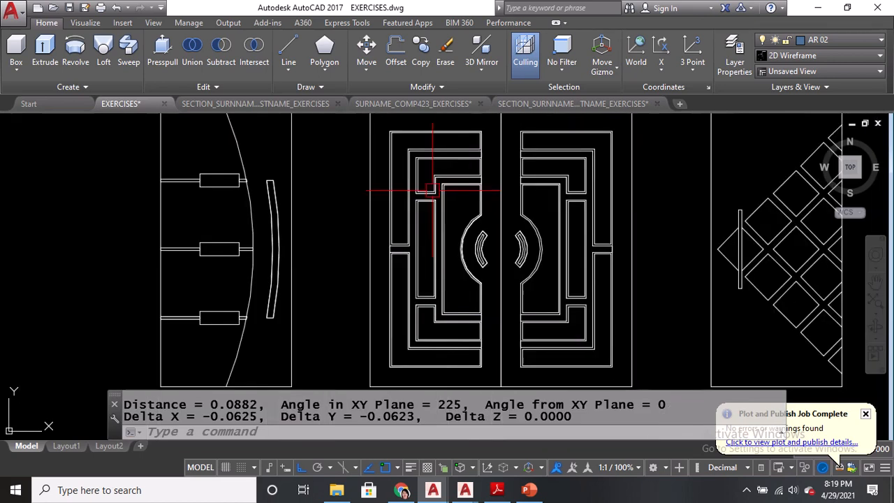
{"action": "middle_click_drag", "start_coordinate": [431, 322], "coordinate": [434, 38]}
{"action": "middle_click_drag", "start_coordinate": [437, 351], "coordinate": [442, 147]}
{"action": "scroll", "coordinate": [454, 196], "scroll_direction": "up", "scroll_amount": 3}
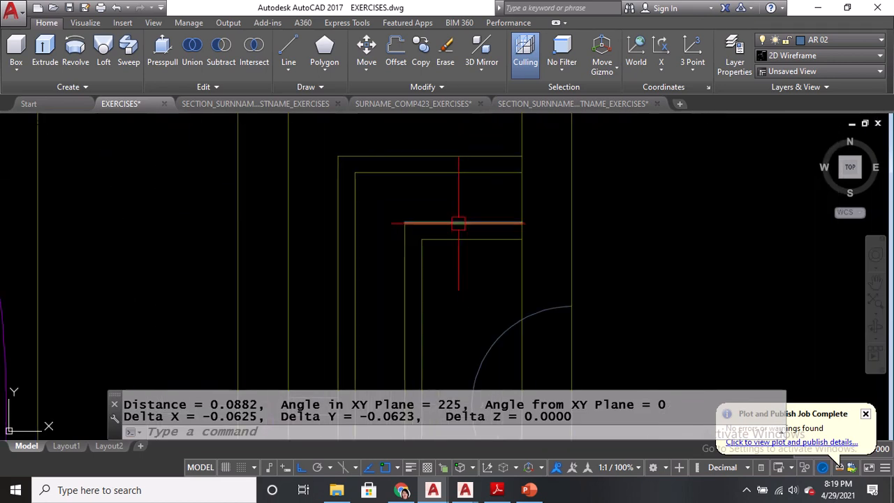
{"action": "type", "text": "o"}
{"action": "key", "text": "Return"}
{"action": "type", "text": ".1"}
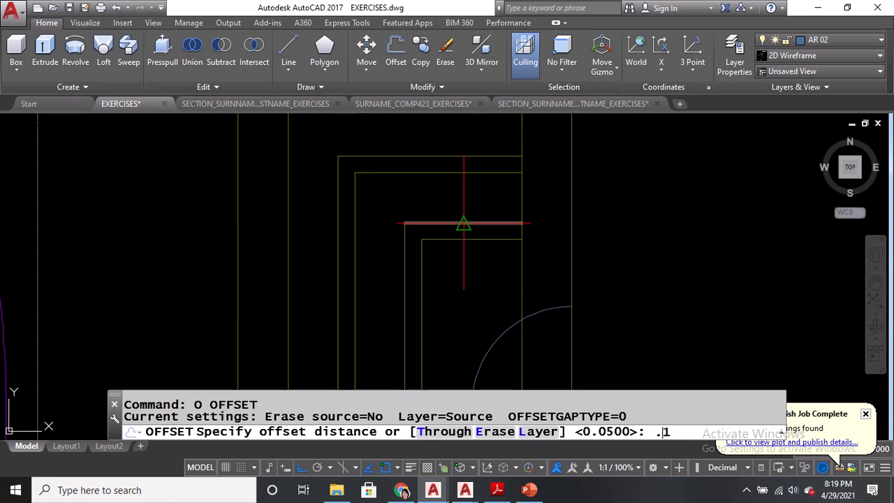
{"action": "key", "text": "Return"}
{"action": "left_click", "coordinate": [446, 244]}
{"action": "left_click", "coordinate": [455, 290]}
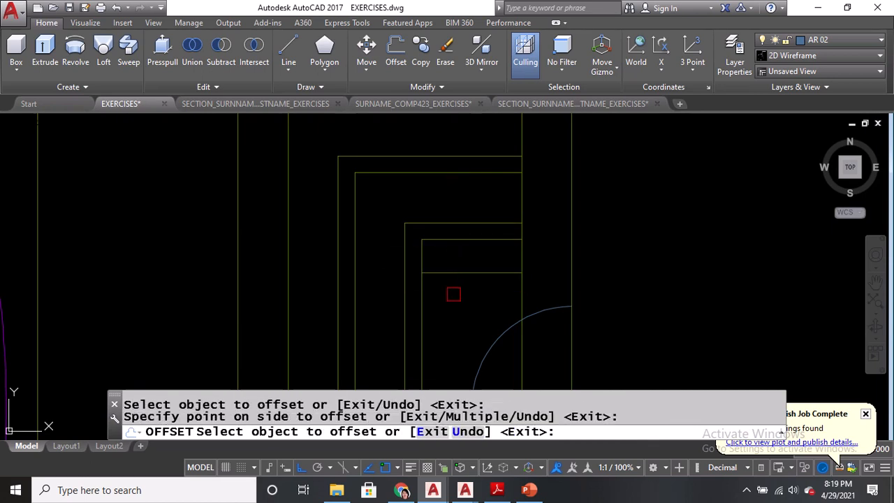
{"action": "key", "text": "Return"}
{"action": "left_click", "coordinate": [463, 272]}
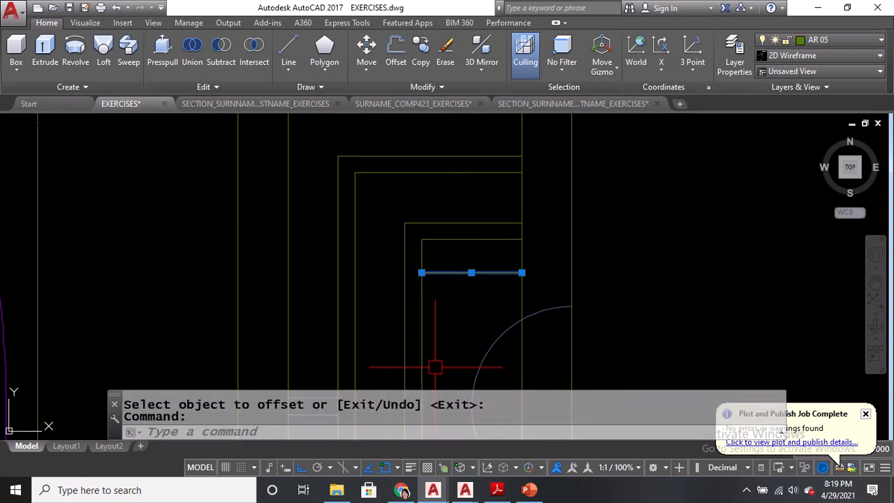
{"action": "left_click", "coordinate": [397, 468]}
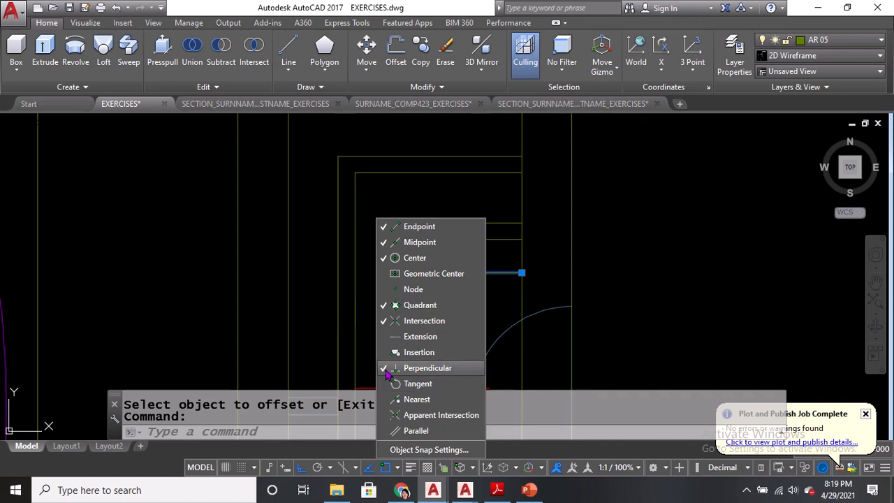
{"action": "left_click", "coordinate": [396, 469]}
{"action": "left_click", "coordinate": [397, 468]}
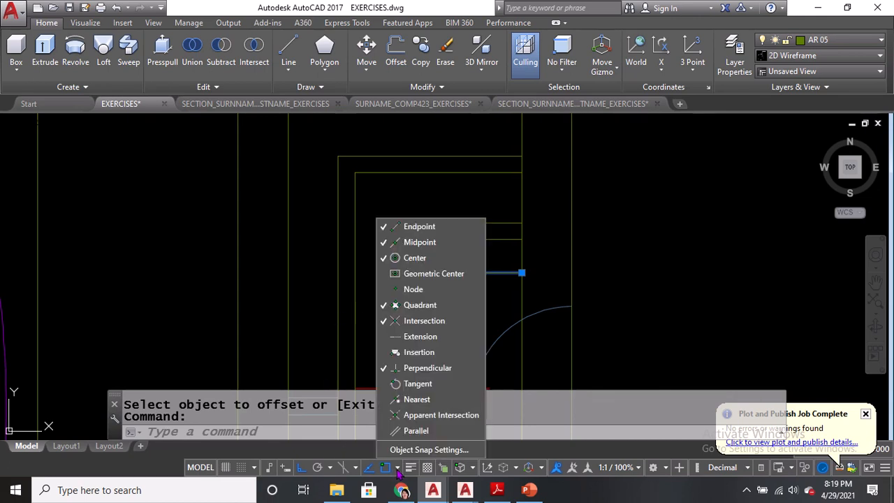
{"action": "key", "text": "Escape"}
{"action": "key", "text": "Escape"}
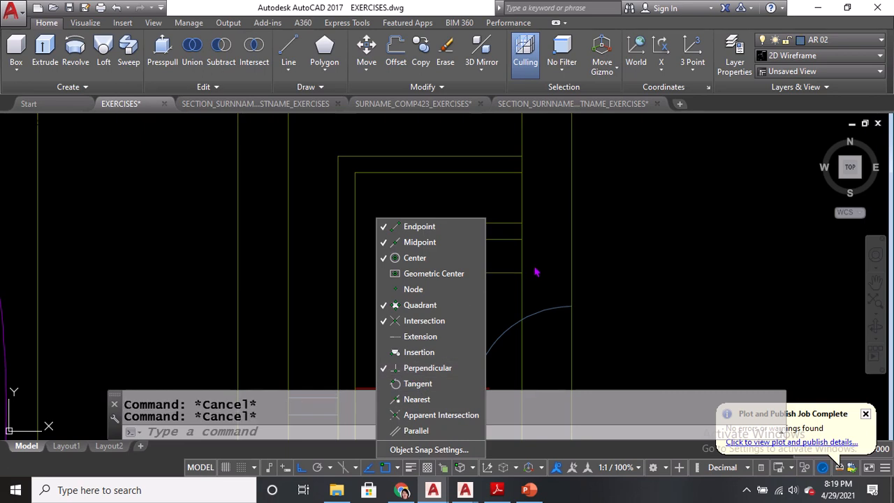
Stretch both ends of the offset line so it bridges the gap between the outer and inner double frames' facing vertical lines
{"action": "left_click", "coordinate": [523, 273]}
{"action": "left_click", "coordinate": [521, 272]}
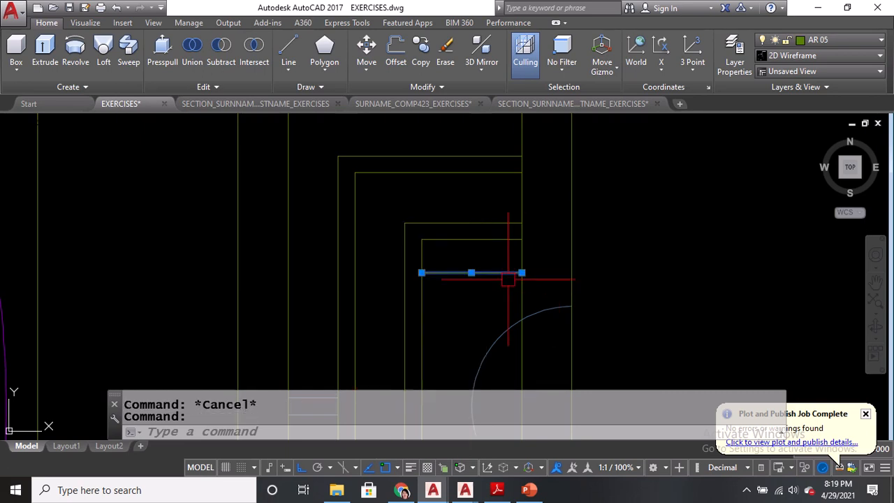
{"action": "left_click", "coordinate": [523, 273]}
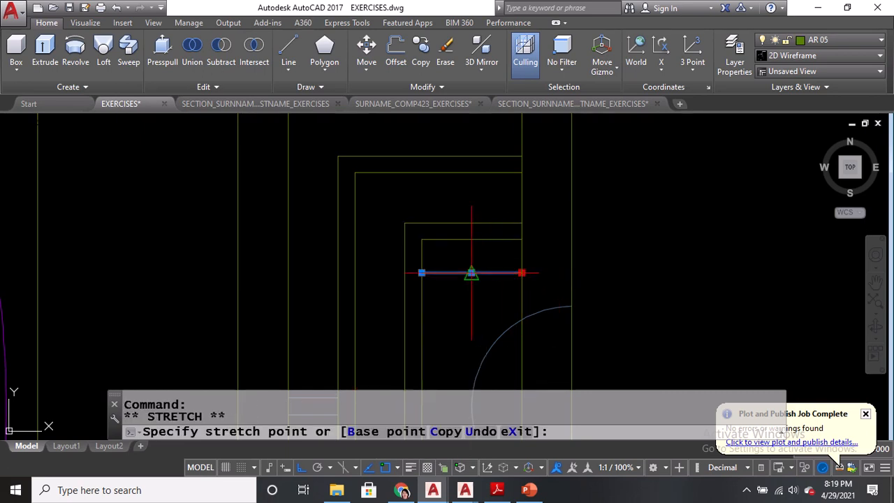
{"action": "left_click", "coordinate": [355, 270]}
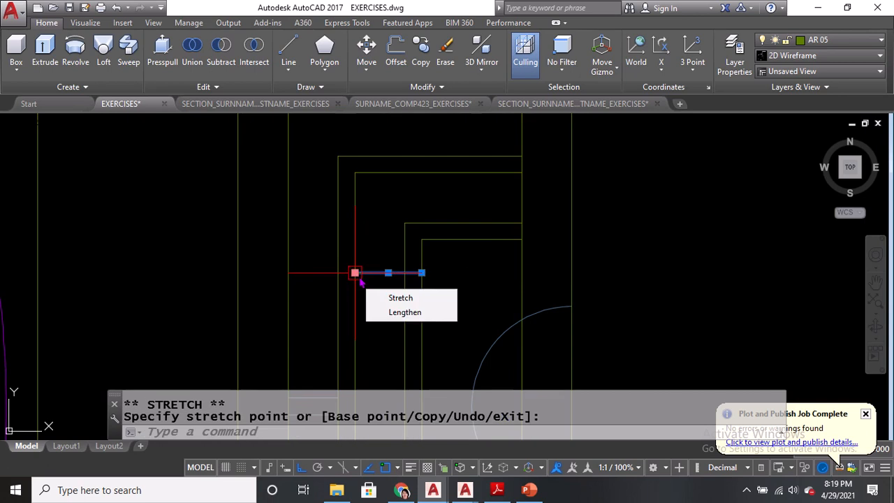
{"action": "scroll", "coordinate": [423, 273], "scroll_direction": "up", "scroll_amount": 2}
{"action": "left_click", "coordinate": [421, 272]}
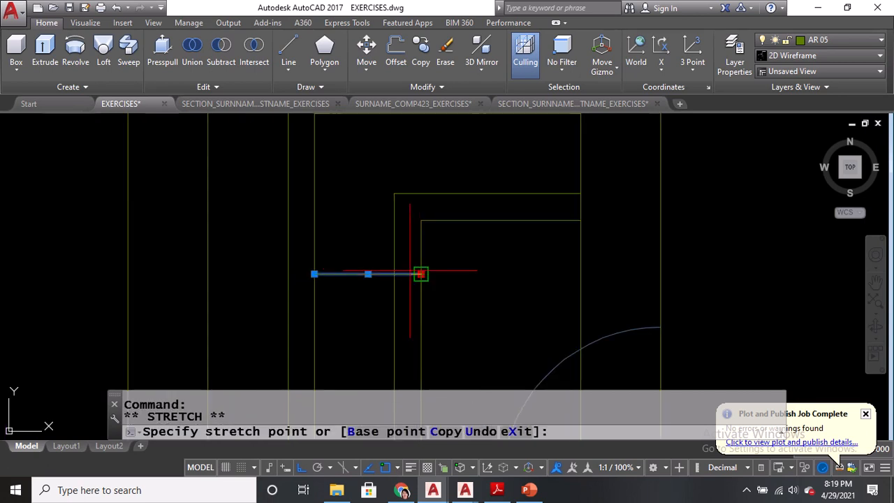
{"action": "scroll", "coordinate": [422, 273], "scroll_direction": "down", "scroll_amount": 2}
{"action": "key", "text": "Escape"}
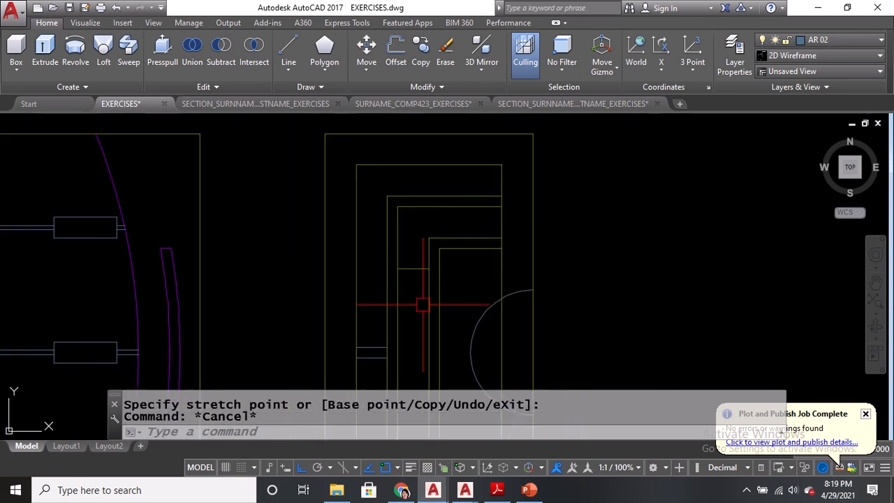
Offset the short bridging line between the two double frames 0.05 downward
{"action": "middle_click_drag", "start_coordinate": [414, 254], "coordinate": [419, 255]}
{"action": "type", "text": "o"}
{"action": "key", "text": "Return"}
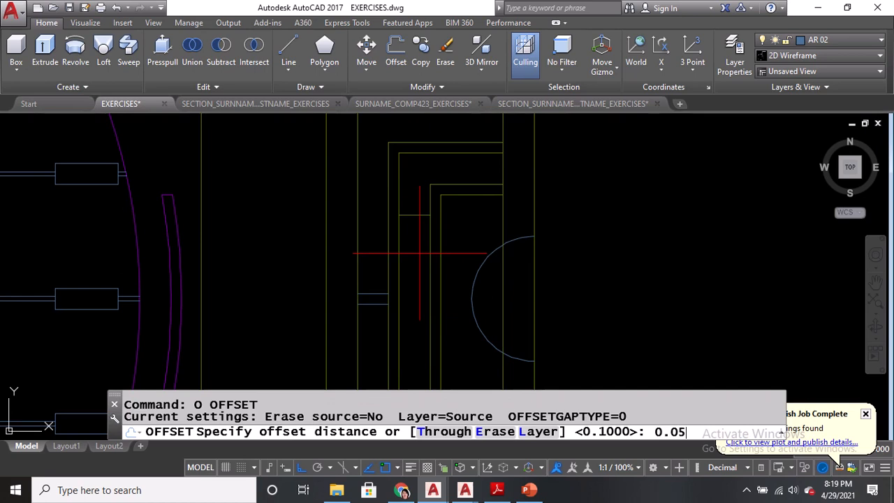
{"action": "key", "text": "Return"}
{"action": "left_click", "coordinate": [414, 217]}
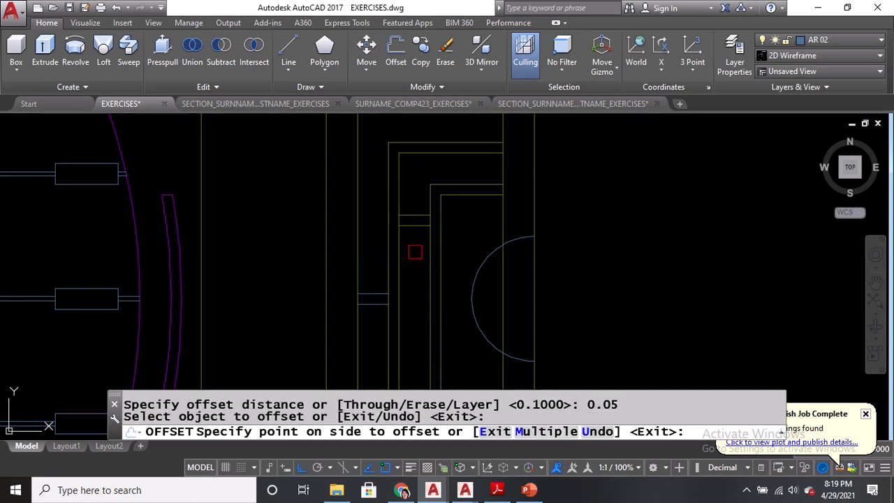
{"action": "left_click", "coordinate": [415, 251]}
{"action": "key", "text": "Return"}
Mirror the pair of short bridging lines about the door's horizontal centre line, keeping the originals
{"action": "mouse_move", "coordinate": [415, 254]}
{"action": "middle_mouse_down"}
{"action": "mouse_move", "coordinate": [417, 171]}
{"action": "mouse_move", "coordinate": [426, 290]}
{"action": "middle_mouse_up"}
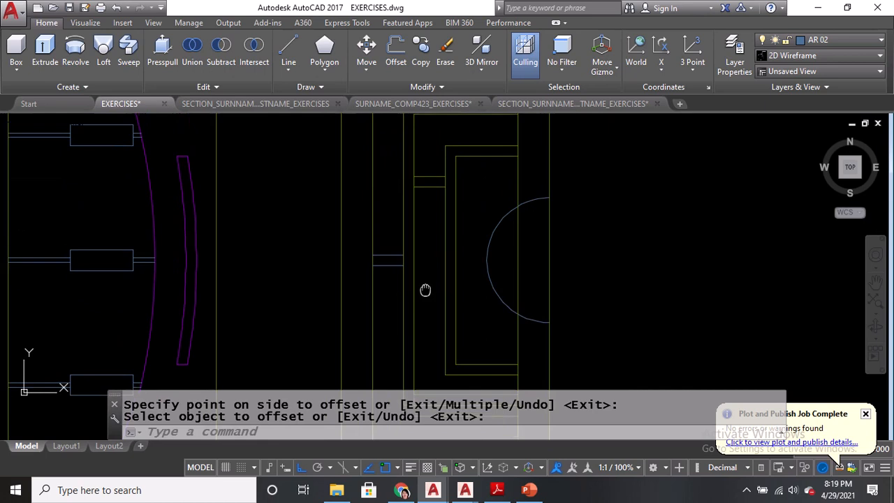
{"action": "type", "text": "MI MIRROR"}
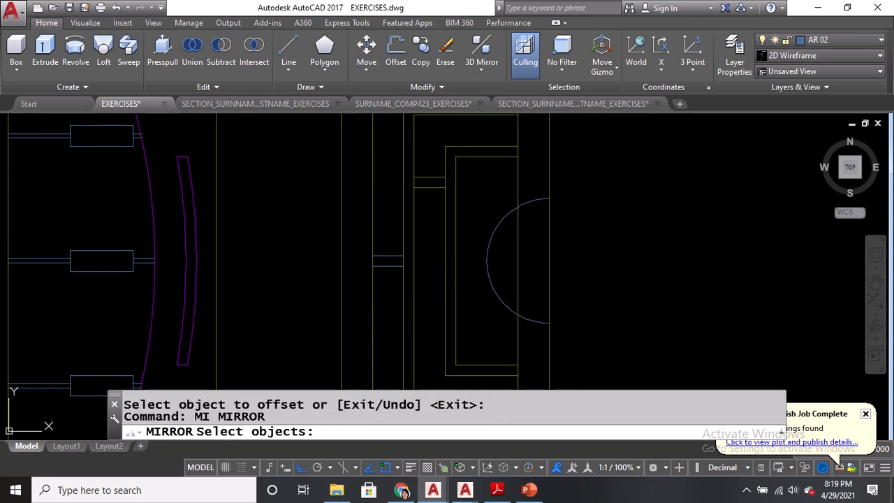
{"action": "left_click", "coordinate": [427, 178]}
{"action": "left_click", "coordinate": [429, 182]}
{"action": "key", "text": "Return"}
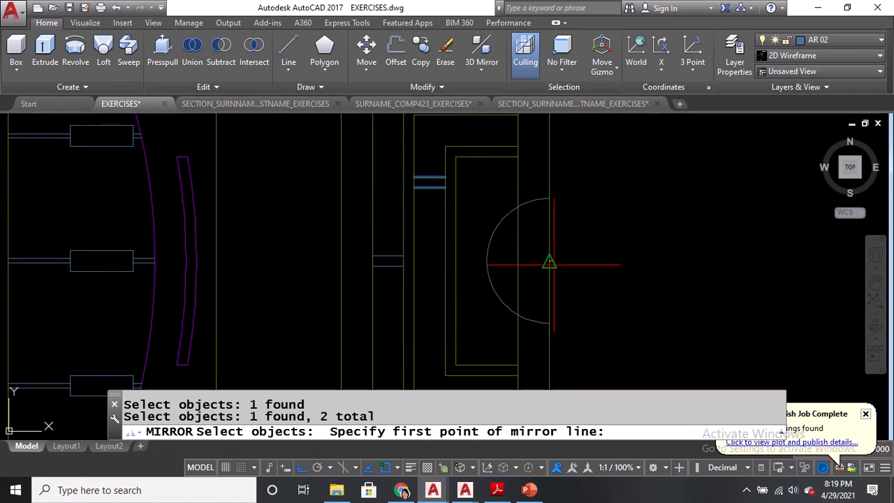
{"action": "left_click", "coordinate": [549, 262]}
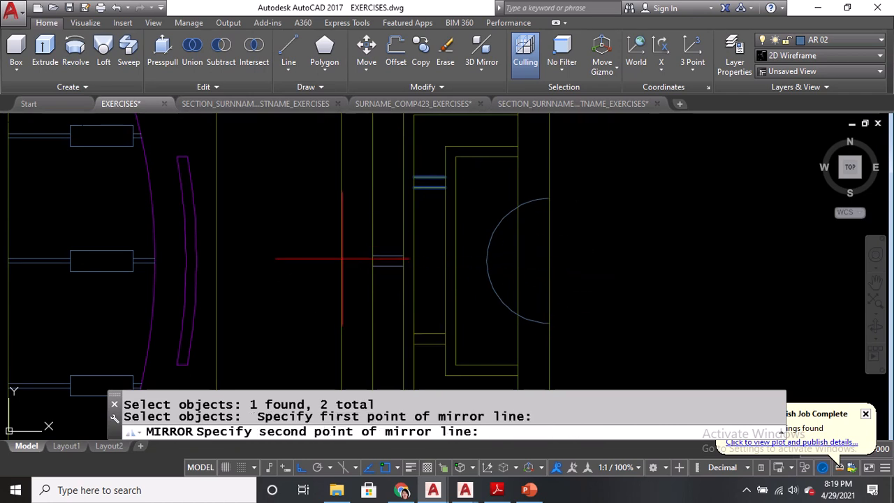
{"action": "left_click", "coordinate": [343, 200]}
{"action": "key", "text": "Return"}
{"action": "scroll", "coordinate": [540, 220], "scroll_direction": "down", "scroll_amount": 3}
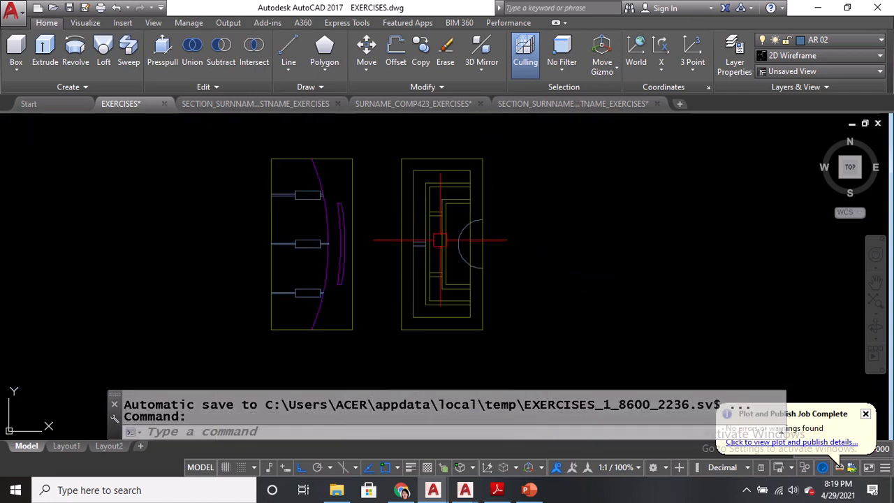
{"action": "scroll", "coordinate": [439, 232], "scroll_direction": "up", "scroll_amount": 2}
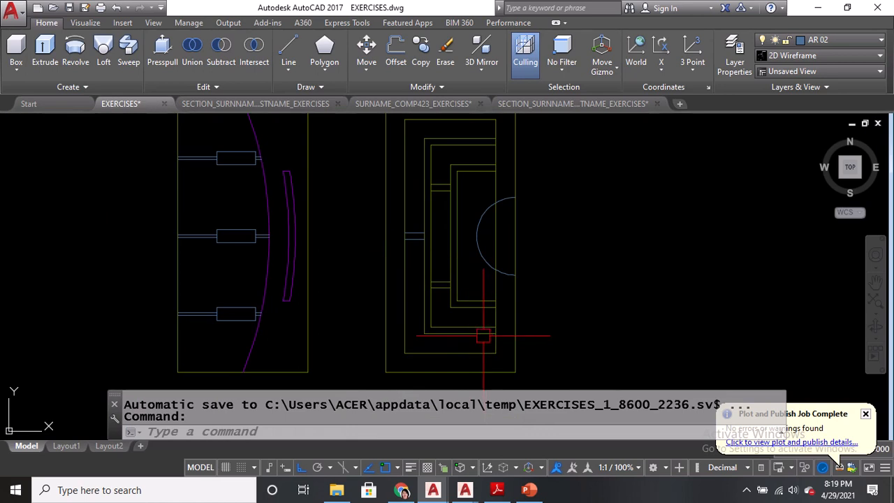
{"action": "middle_click_drag", "start_coordinate": [475, 210], "coordinate": [474, 323]}
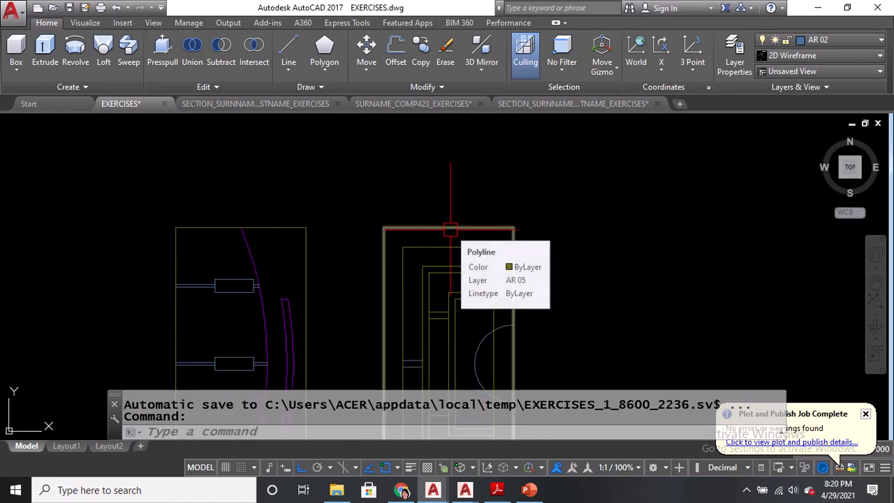
{"action": "middle_click_drag", "start_coordinate": [419, 333], "coordinate": [418, 291]}
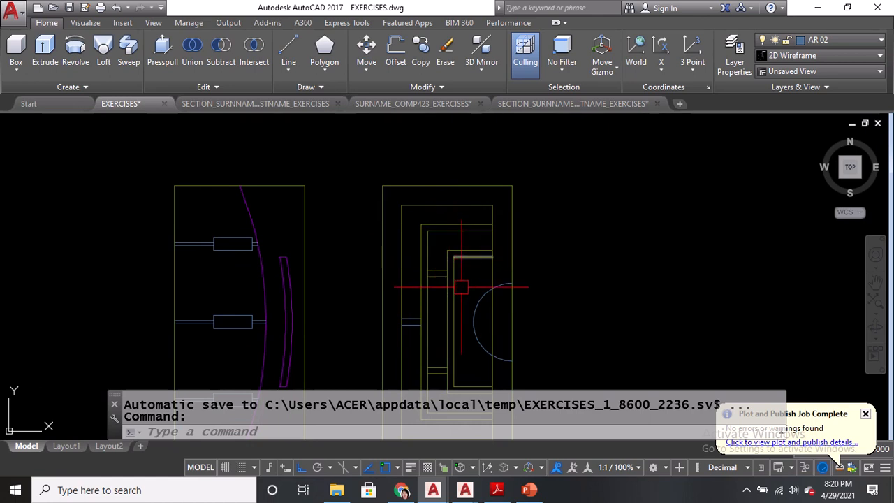
{"action": "mouse_move", "coordinate": [460, 284]}
{"action": "middle_mouse_down"}
{"action": "mouse_move", "coordinate": [461, 220]}
{"action": "mouse_move", "coordinate": [461, 253]}
{"action": "middle_mouse_up"}
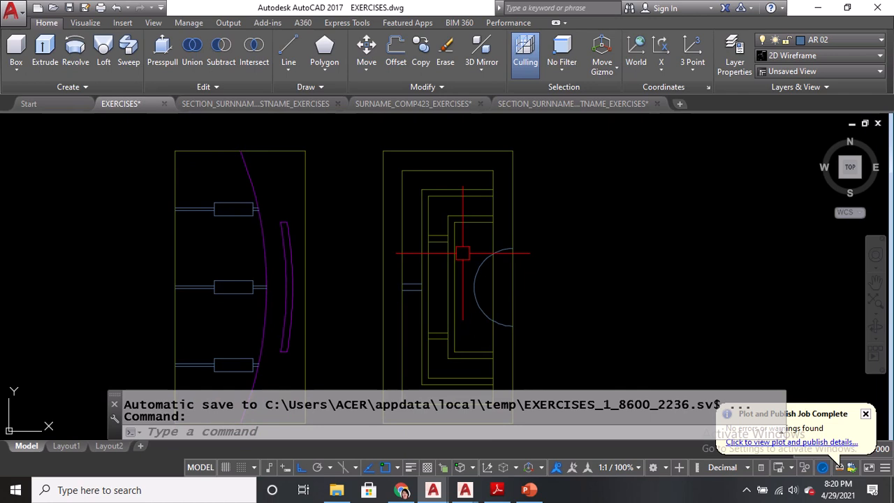
Move all lines of the two double frames and their short bridging pairs to the AR 02 layer
{"action": "scroll", "coordinate": [463, 215], "scroll_direction": "up", "scroll_amount": 2}
{"action": "left_click", "coordinate": [477, 223]}
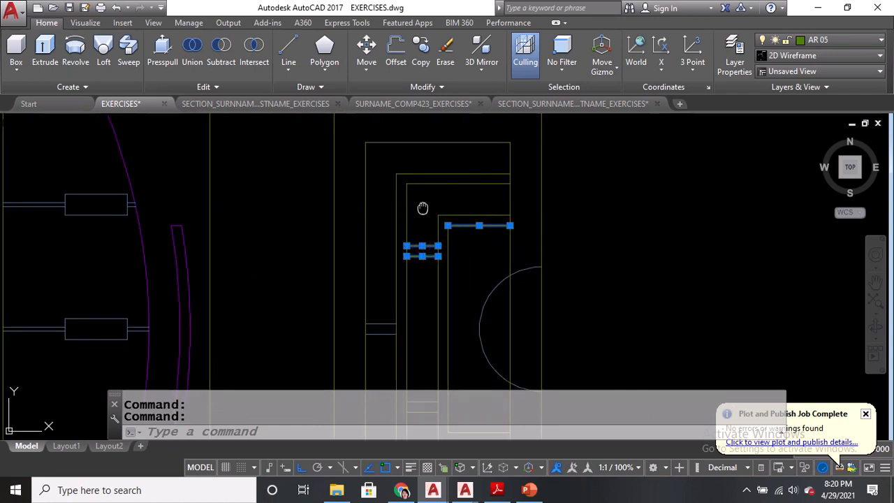
{"action": "middle_click_drag", "start_coordinate": [423, 208], "coordinate": [432, 248]}
{"action": "left_click", "coordinate": [433, 245]}
{"action": "left_click", "coordinate": [411, 206]}
{"action": "left_click", "coordinate": [405, 224]}
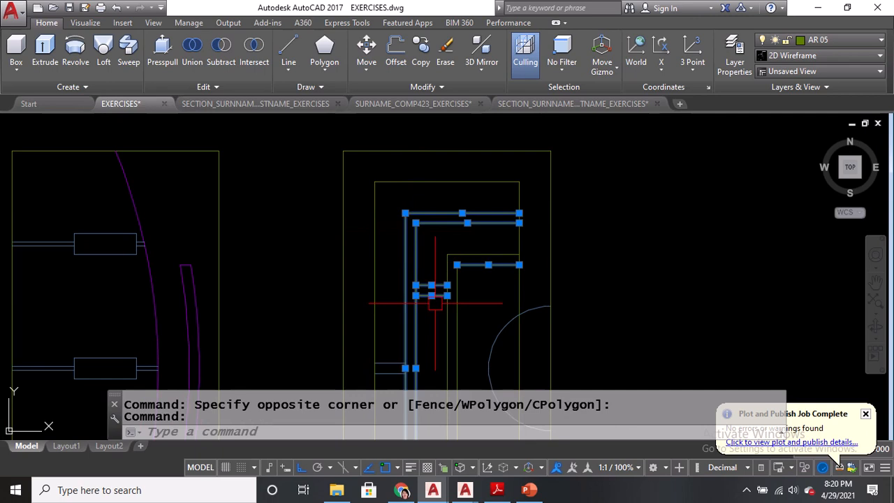
{"action": "middle_click_drag", "start_coordinate": [435, 302], "coordinate": [489, 173]}
{"action": "left_click", "coordinate": [469, 192]}
{"action": "left_click", "coordinate": [446, 222]}
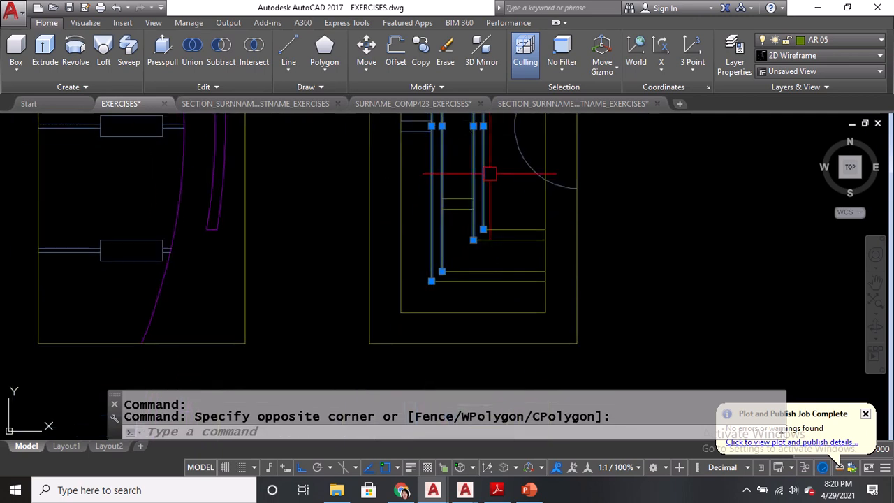
{"action": "left_click", "coordinate": [493, 186]}
{"action": "left_click", "coordinate": [443, 294]}
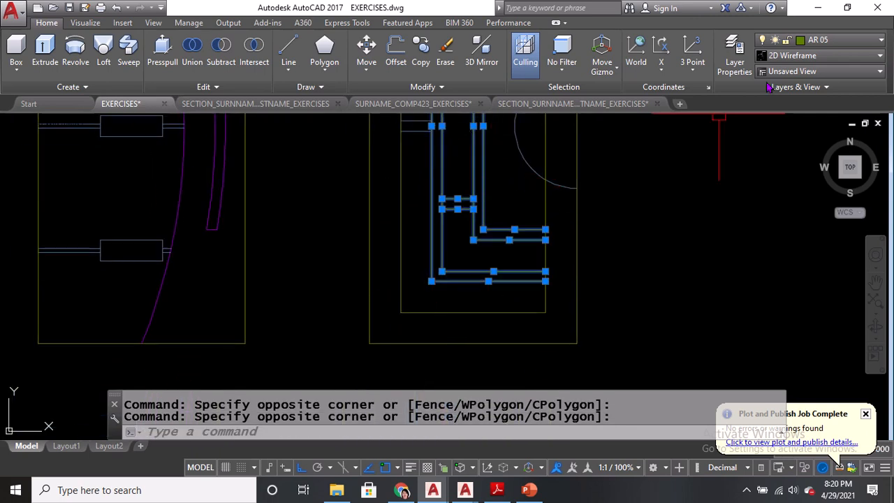
{"action": "left_click", "coordinate": [838, 40]}
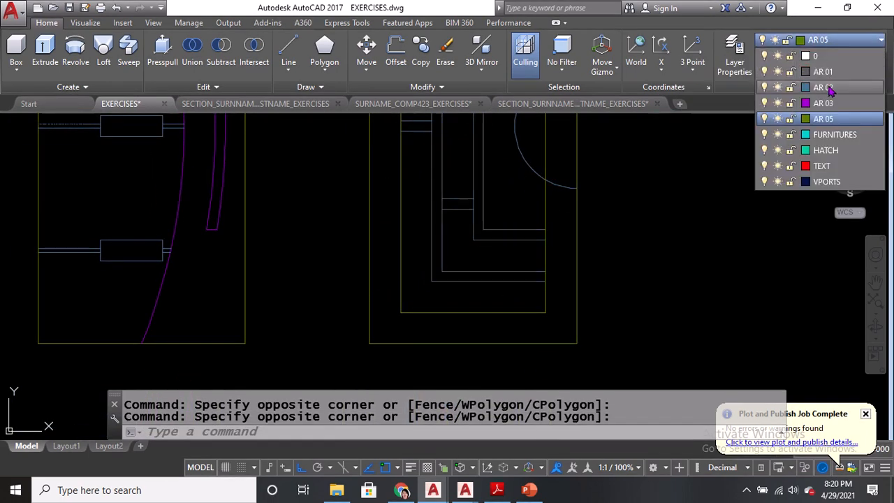
{"action": "left_click", "coordinate": [829, 89]}
{"action": "scroll", "coordinate": [480, 283], "scroll_direction": "down", "scroll_amount": 2}
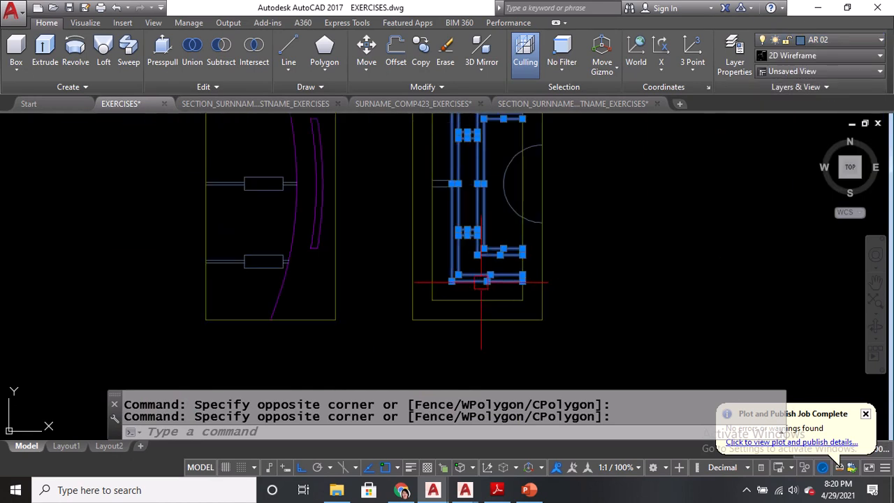
{"action": "key", "text": "Escape"}
Trim the vertical lines between the lower bridging pair and the door frame line running through the semicircle
{"action": "scroll", "coordinate": [481, 242], "scroll_direction": "up", "scroll_amount": 3}
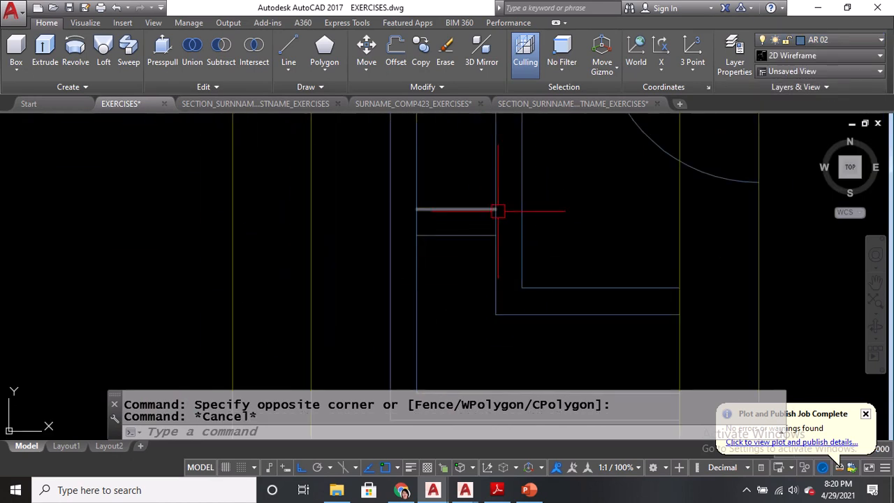
{"action": "type", "text": "TR"}
{"action": "key", "text": "Return"}
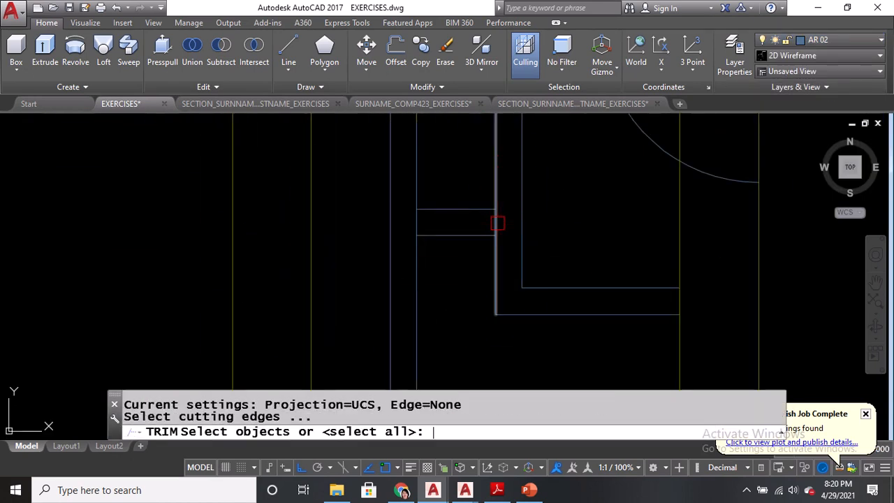
{"action": "key", "text": "Return"}
{"action": "left_click", "coordinate": [497, 222]}
{"action": "scroll", "coordinate": [422, 221], "scroll_direction": "down", "scroll_amount": 2}
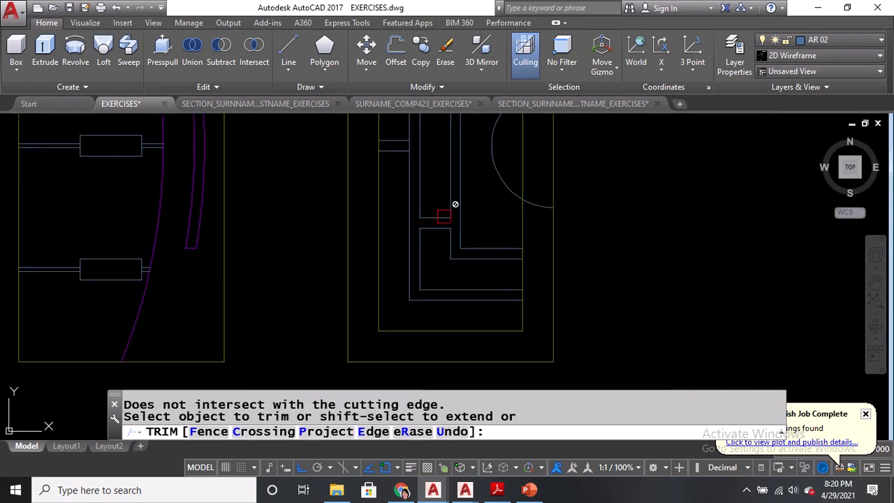
{"action": "middle_click_drag", "start_coordinate": [497, 197], "coordinate": [504, 265]}
{"action": "left_click", "coordinate": [532, 221]}
Trim the vertical line segments between the upper pair of bridging lines
{"action": "middle_click_drag", "start_coordinate": [501, 176], "coordinate": [517, 263]}
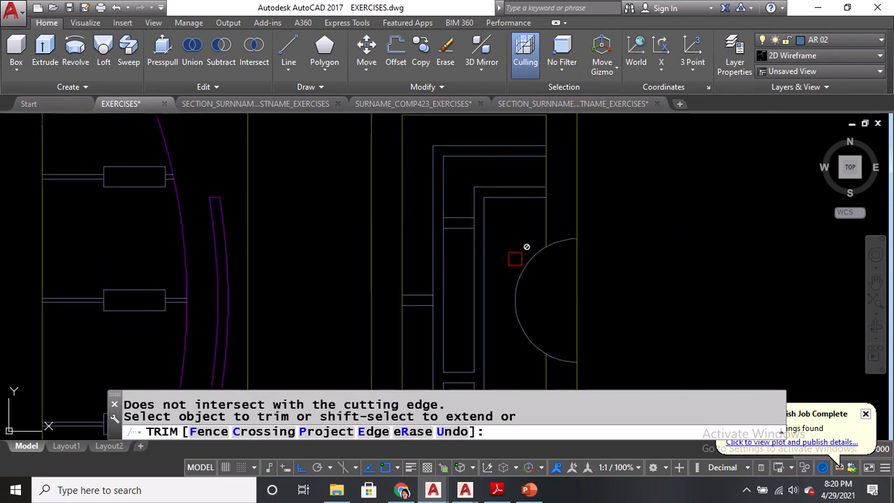
{"action": "left_click", "coordinate": [534, 201]}
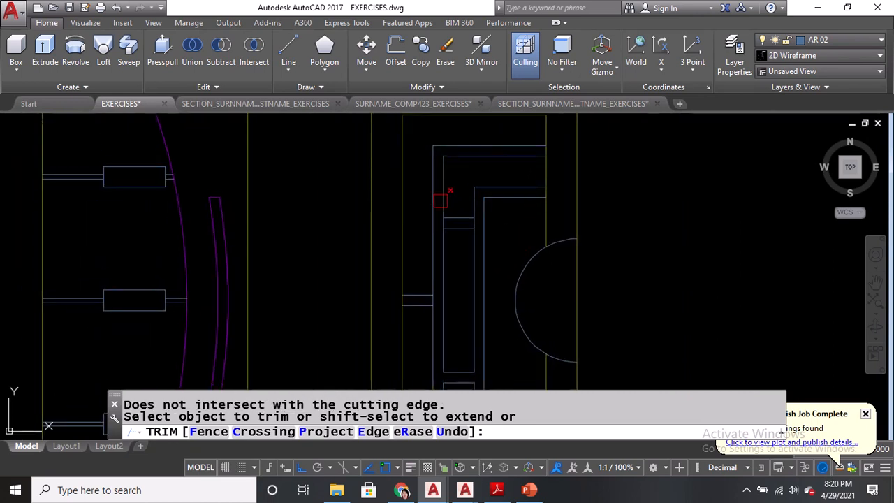
{"action": "scroll", "coordinate": [442, 220], "scroll_direction": "up", "scroll_amount": 4}
{"action": "scroll", "coordinate": [475, 195], "scroll_direction": "down", "scroll_amount": 5}
{"action": "left_click", "coordinate": [474, 194]}
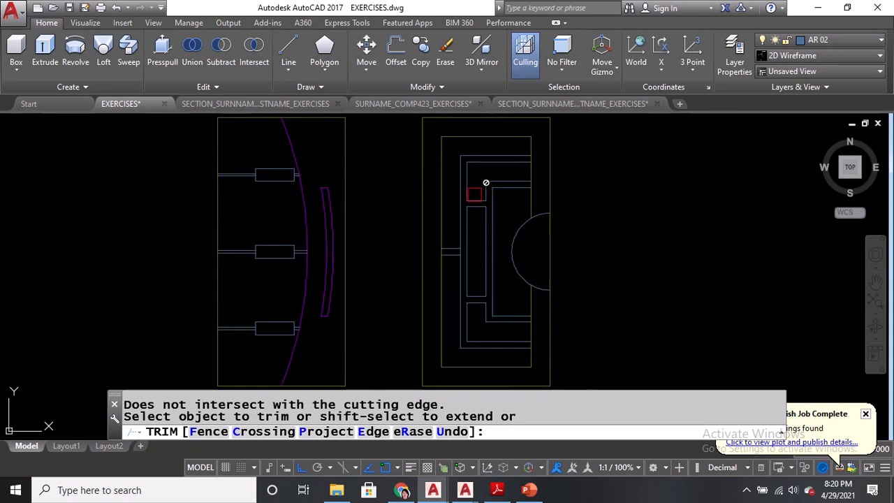
Trim the outer double frame's outer vertical line between the two short horizontal lines at the door's mid-height
{"action": "scroll", "coordinate": [475, 291], "scroll_direction": "up", "scroll_amount": 10}
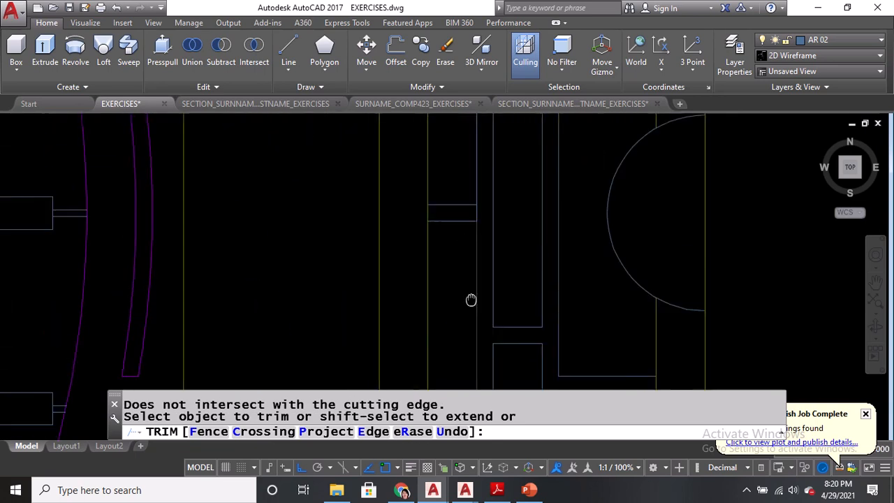
{"action": "left_click", "coordinate": [487, 194]}
{"action": "scroll", "coordinate": [457, 190], "scroll_direction": "down", "scroll_amount": 8}
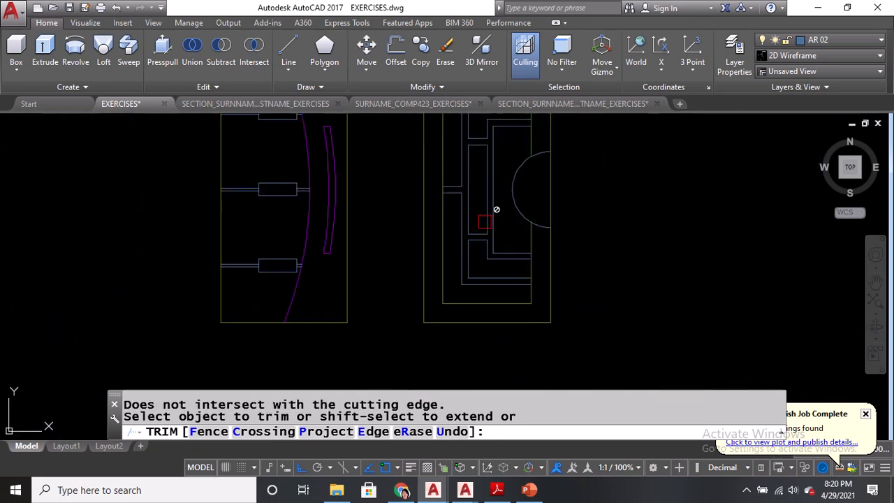
{"action": "middle_click_drag", "start_coordinate": [536, 288], "coordinate": [535, 349]}
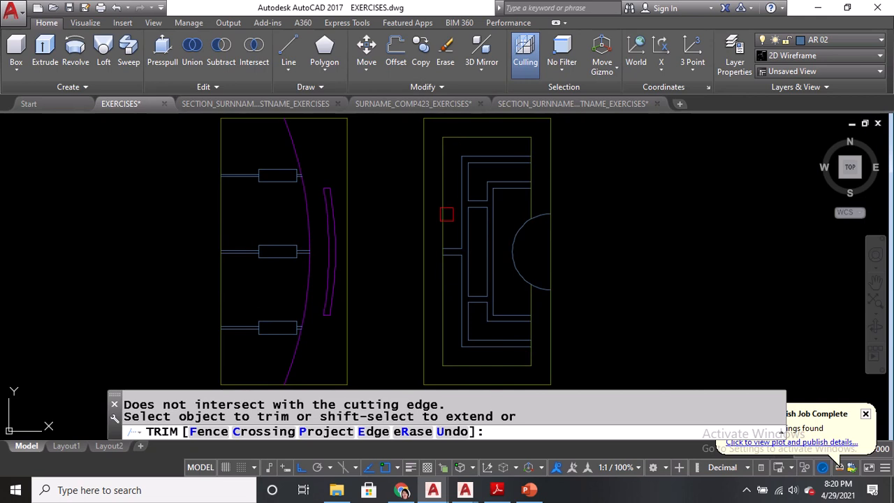
Trim the upper and lower ends of the semicircle that extend past the inner door frame line toward the door's outer edge
{"action": "key", "text": "Return"}
{"action": "scroll", "coordinate": [402, 264], "scroll_direction": "down", "scroll_amount": 5}
{"action": "middle_click_drag", "start_coordinate": [463, 175], "coordinate": [467, 295]}
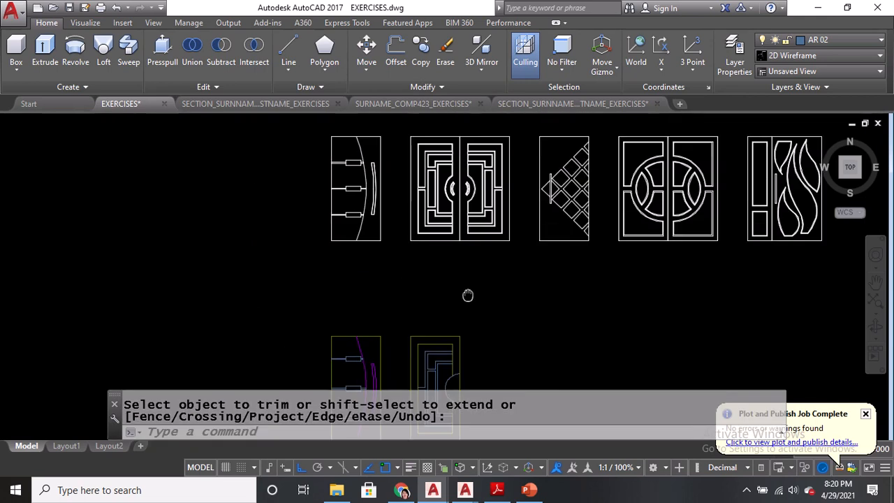
{"action": "middle_click_drag", "start_coordinate": [468, 295], "coordinate": [458, 195]}
{"action": "scroll", "coordinate": [458, 195], "scroll_direction": "up", "scroll_amount": 4}
{"action": "type", "text": "TR"}
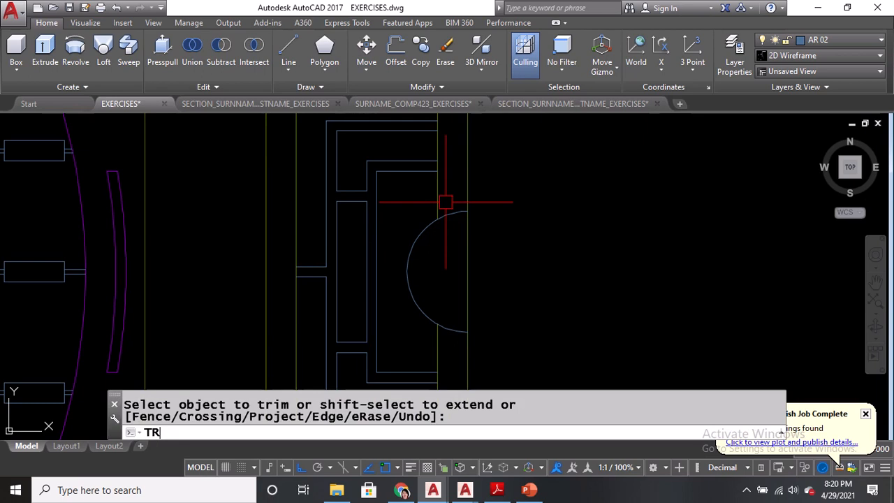
{"action": "key", "text": "Return"}
{"action": "key", "text": "Return"}
{"action": "left_click", "coordinate": [455, 209]}
{"action": "left_click", "coordinate": [454, 332]}
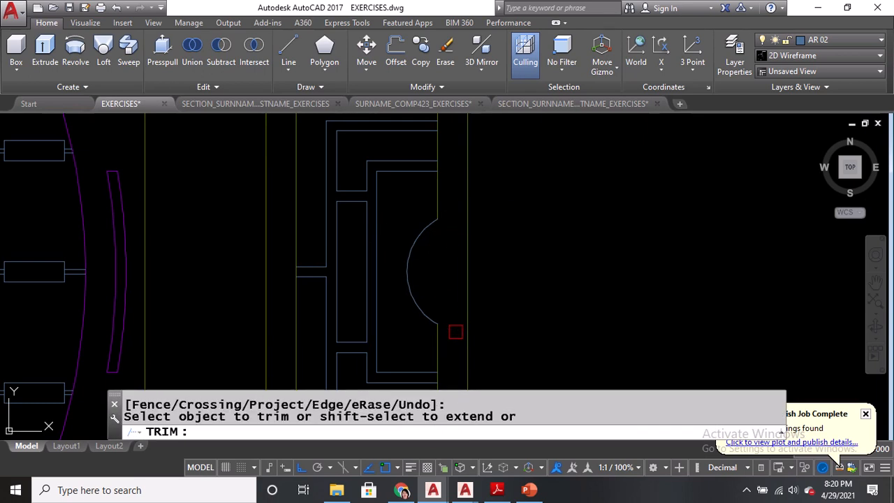
{"action": "key", "text": "Return"}
Match the properties of the remaining arc to those of the inner door frame line
{"action": "type", "text": "MA"}
{"action": "key", "text": "Return"}
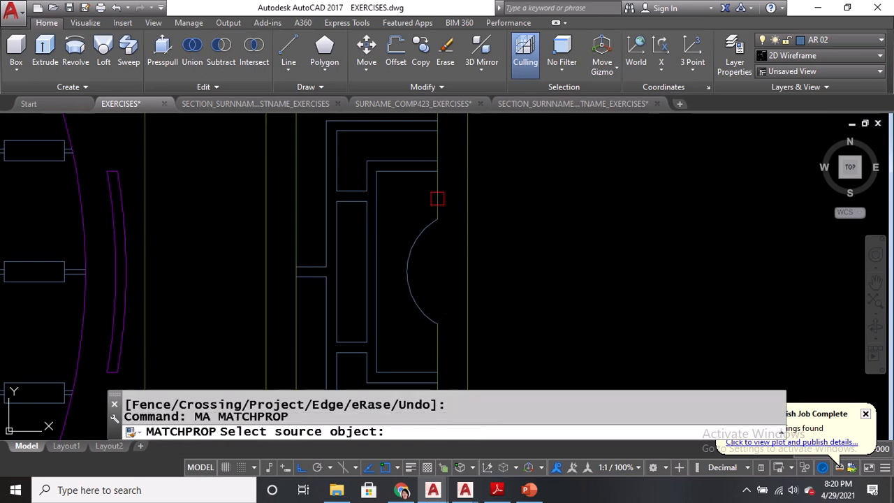
{"action": "left_click", "coordinate": [437, 197]}
{"action": "left_click", "coordinate": [422, 236]}
{"action": "key", "text": "Return"}
{"action": "scroll", "coordinate": [426, 237], "scroll_direction": "down", "scroll_amount": 3}
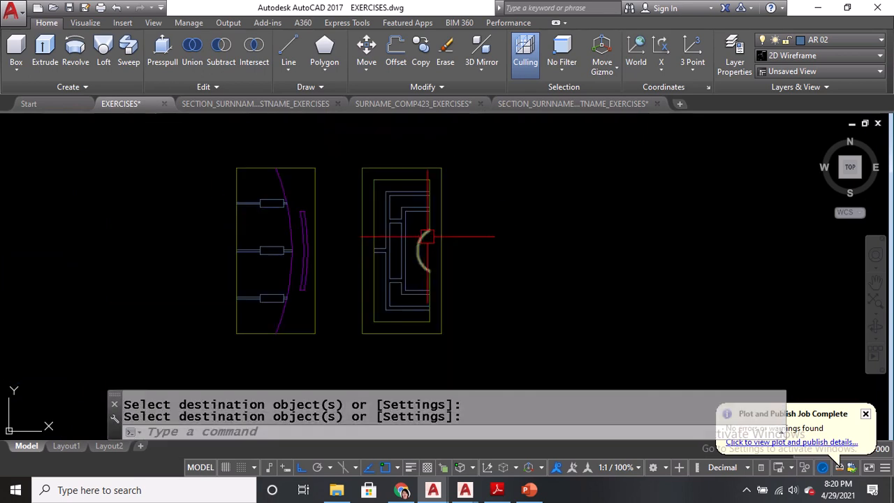
Make AR 01 the current layer
{"action": "left_click", "coordinate": [838, 40]}
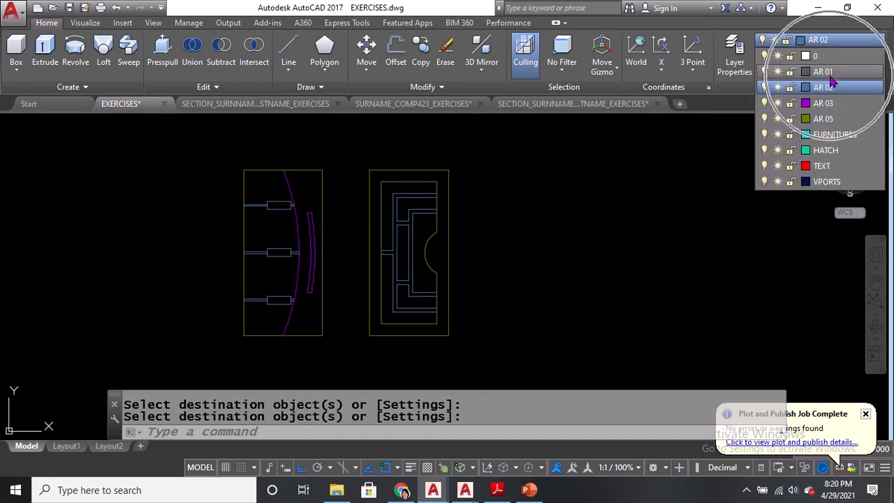
{"action": "left_click", "coordinate": [824, 71]}
{"action": "scroll", "coordinate": [453, 209], "scroll_direction": "up", "scroll_amount": 4}
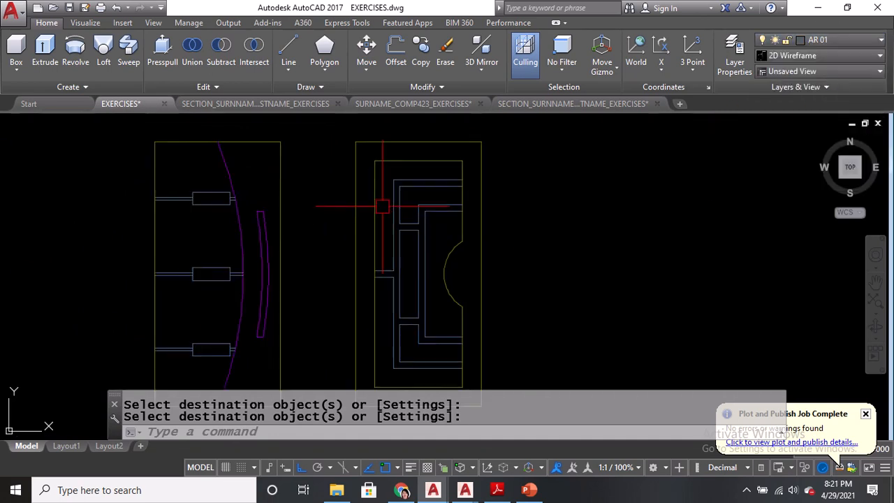
{"action": "type", "text": "BO"}
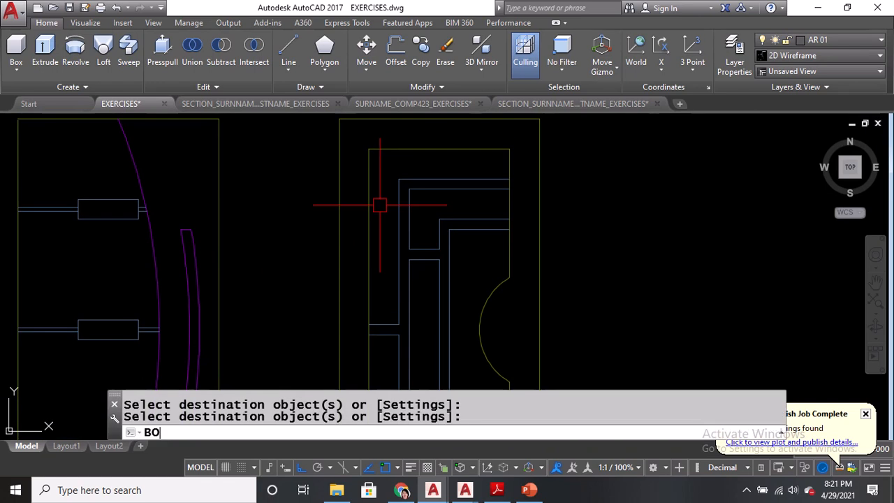
{"action": "key", "text": "Return"}
{"action": "key", "text": "Escape"}
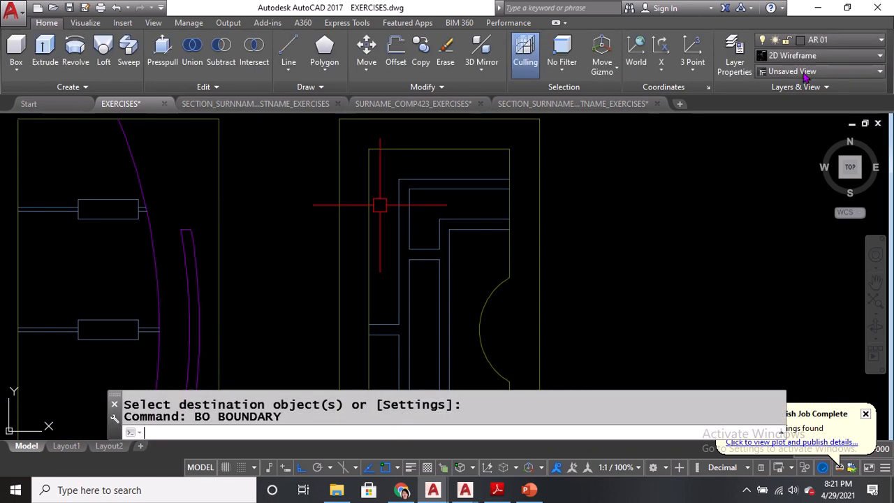
{"action": "left_click", "coordinate": [831, 40]}
{"action": "left_click", "coordinate": [831, 76]}
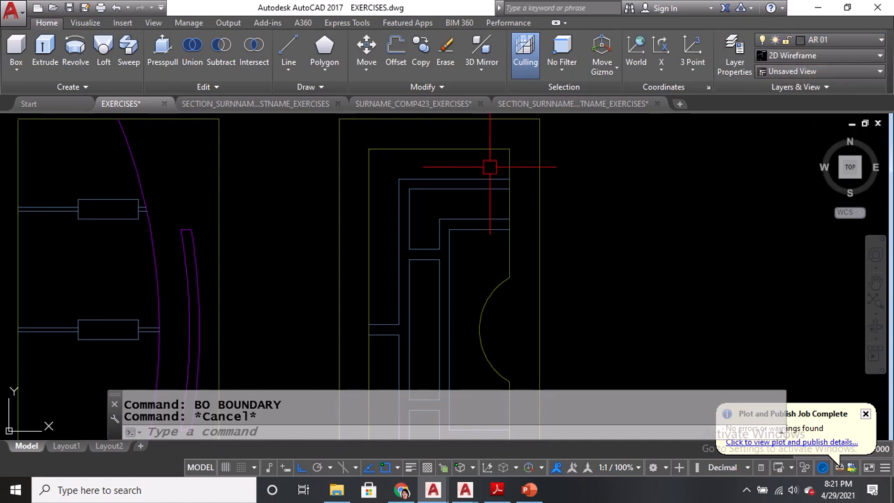
Create a boundary polyline around the upper outer L-shaped panel between the inner door frame and the outer double frame
{"action": "type", "text": "BO"}
{"action": "key", "text": "Return"}
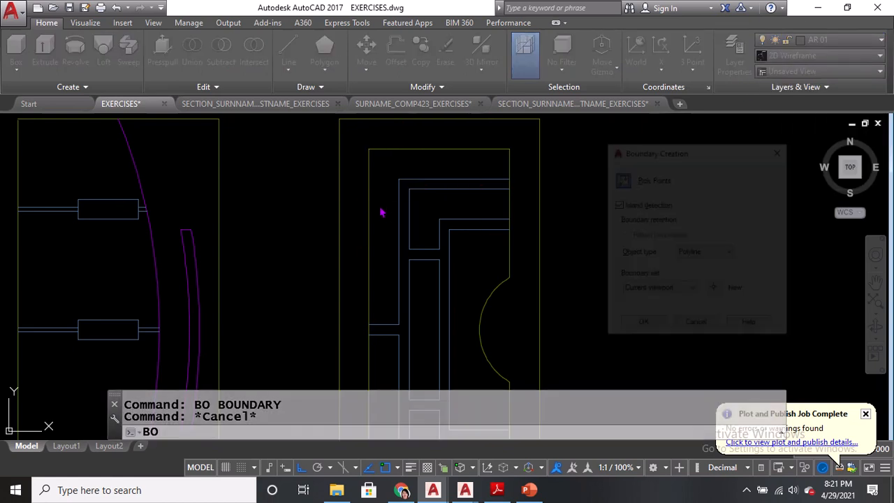
{"action": "left_click", "coordinate": [620, 179]}
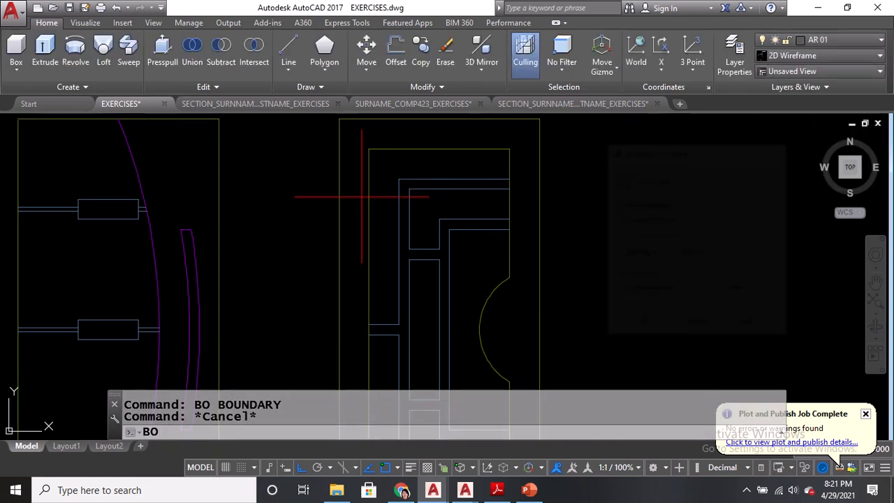
{"action": "left_click", "coordinate": [387, 208]}
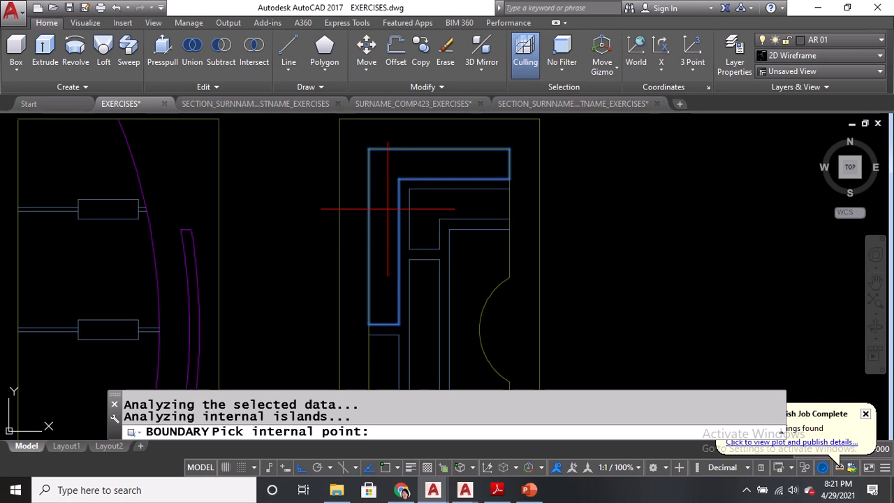
{"action": "key", "text": "Return"}
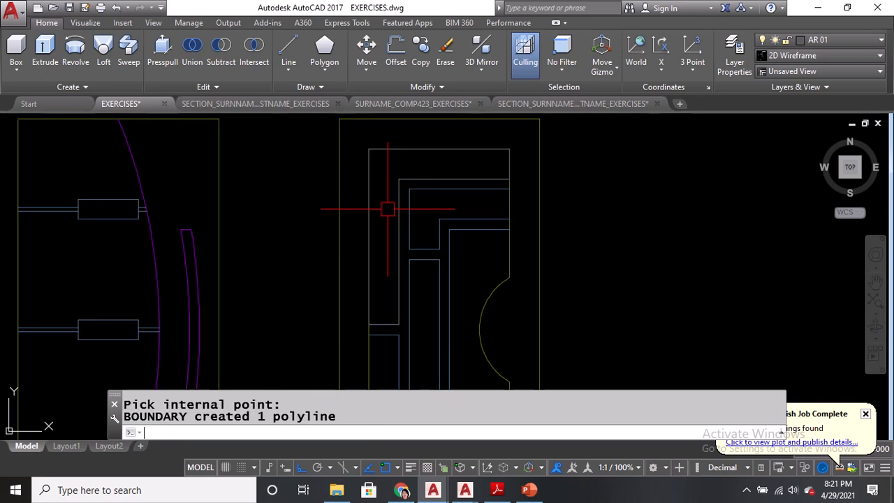
Offset the outer L-shaped panel's boundary polyline inward by 0.01
{"action": "type", "text": "O"}
{"action": "key", "text": "Return"}
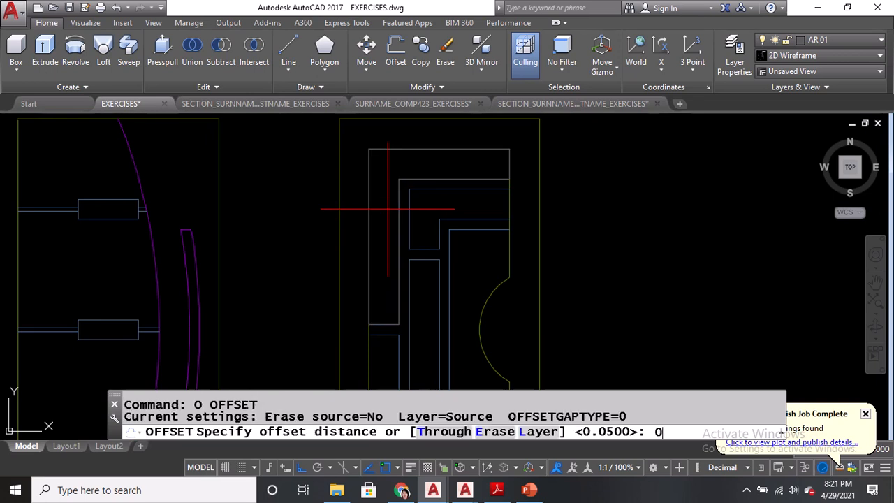
{"action": "type", "text": "0.01"}
{"action": "key", "text": "Return"}
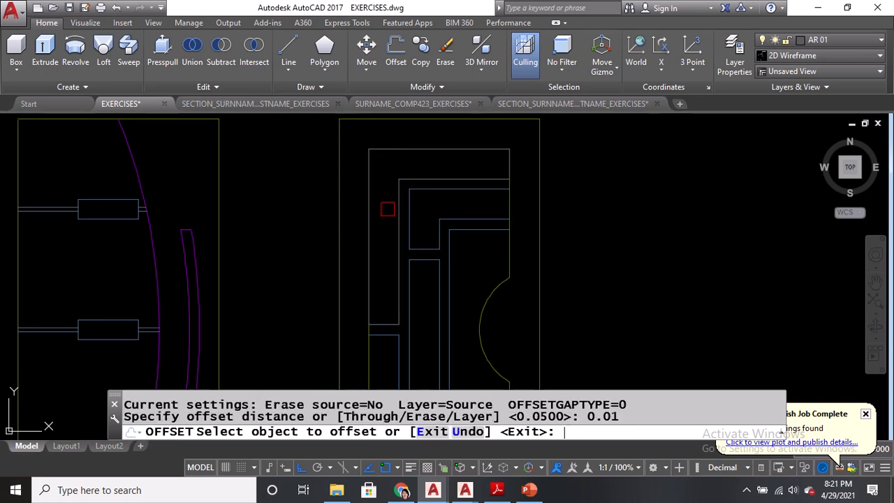
{"action": "left_click", "coordinate": [391, 149]}
{"action": "left_click", "coordinate": [392, 165]}
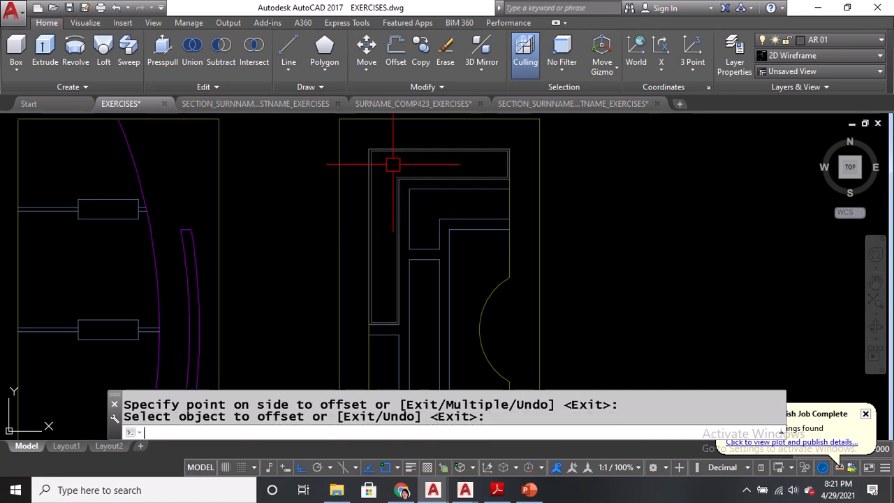
Erase the original boundary polyline of the outer L-shaped panel, keeping its inner offset
{"action": "type", "text": "E"}
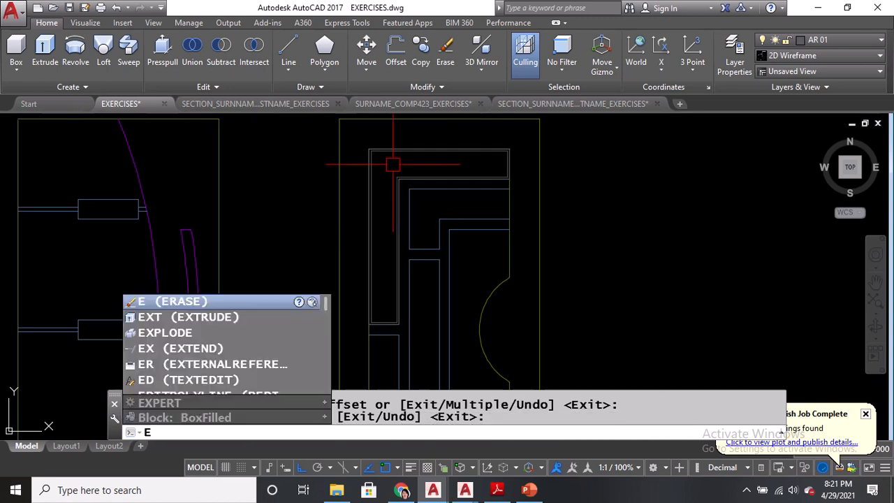
{"action": "key", "text": "Return"}
{"action": "scroll", "coordinate": [380, 147], "scroll_direction": "up", "scroll_amount": 4}
{"action": "left_click", "coordinate": [377, 150]}
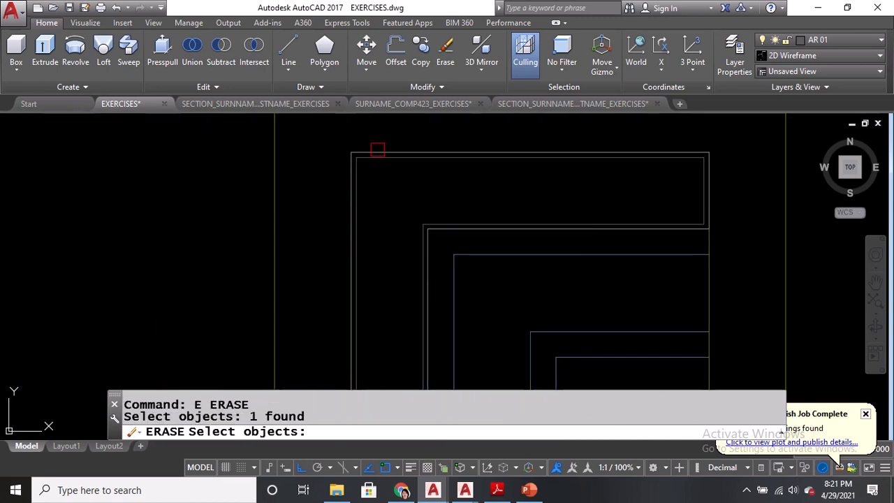
{"action": "scroll", "coordinate": [377, 146], "scroll_direction": "down", "scroll_amount": 2}
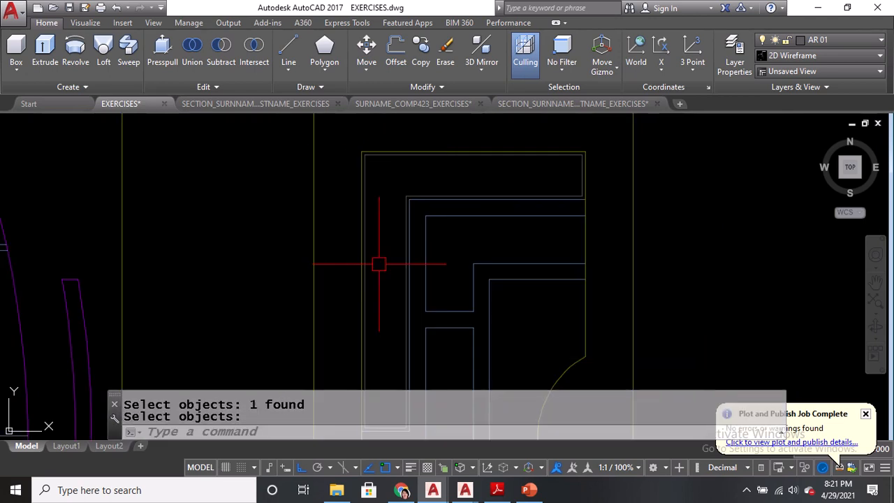
Create a boundary polyline around the upper L-shaped panel between the two double frames
{"action": "middle_click_drag", "start_coordinate": [379, 261], "coordinate": [359, 164]}
{"action": "middle_click_drag", "start_coordinate": [432, 177], "coordinate": [440, 226]}
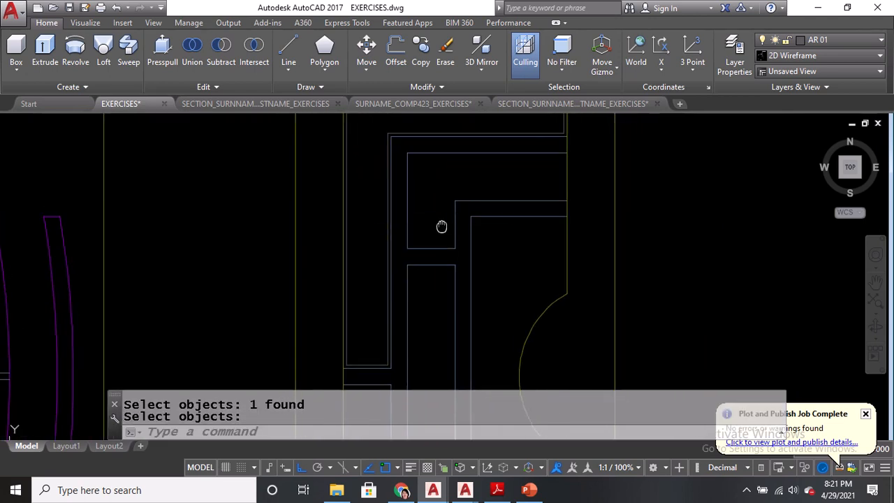
{"action": "type", "text": "BO"}
{"action": "key", "text": "Return"}
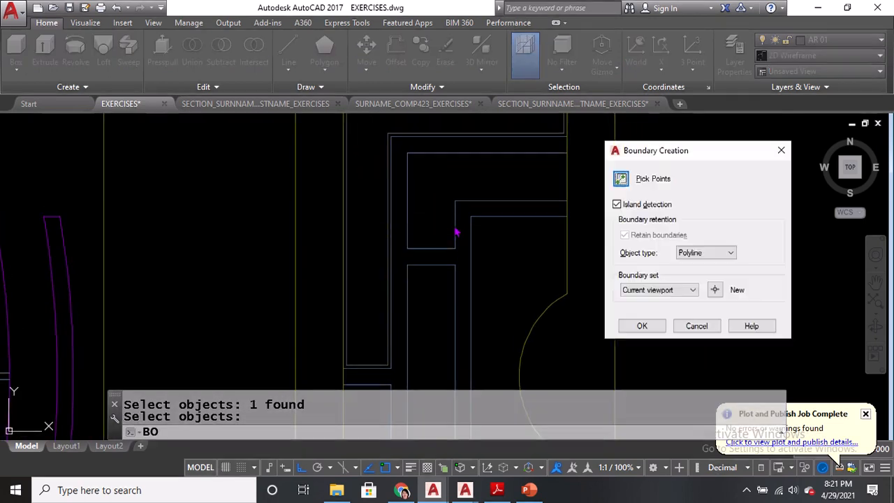
{"action": "left_click", "coordinate": [621, 178]}
{"action": "left_click", "coordinate": [491, 165]}
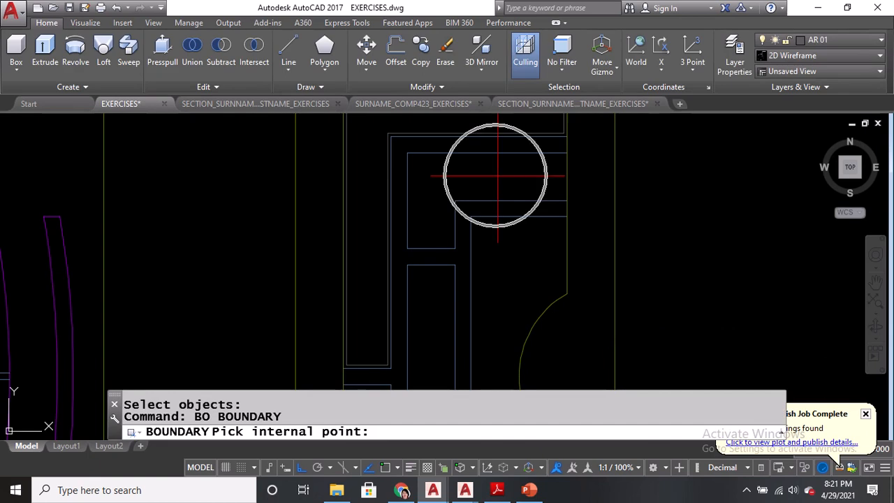
{"action": "key", "text": "Return"}
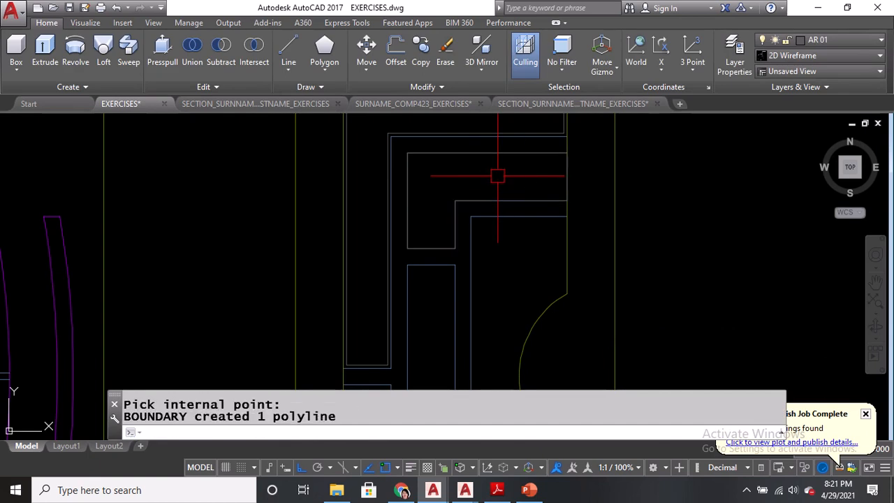
Offset the boundary polyline of the L-shaped panel between the double frames inward by 0.01
{"action": "type", "text": "O"}
{"action": "key", "text": "Return"}
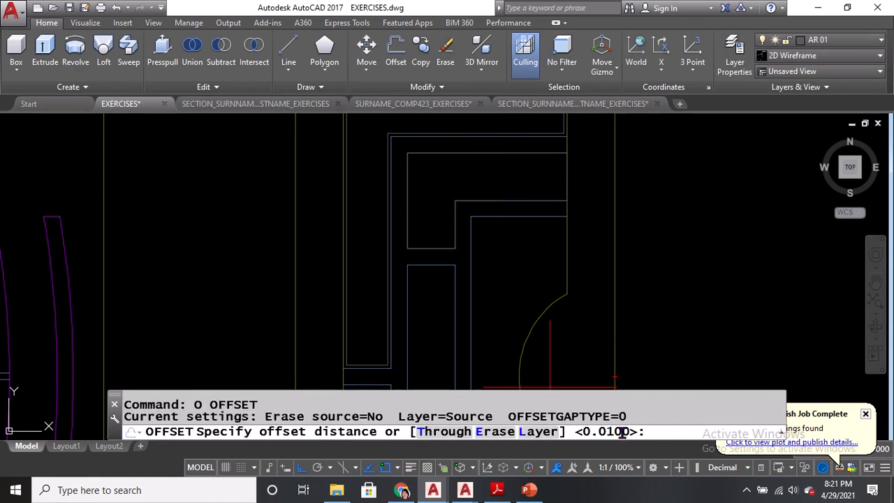
{"action": "key", "text": "Return"}
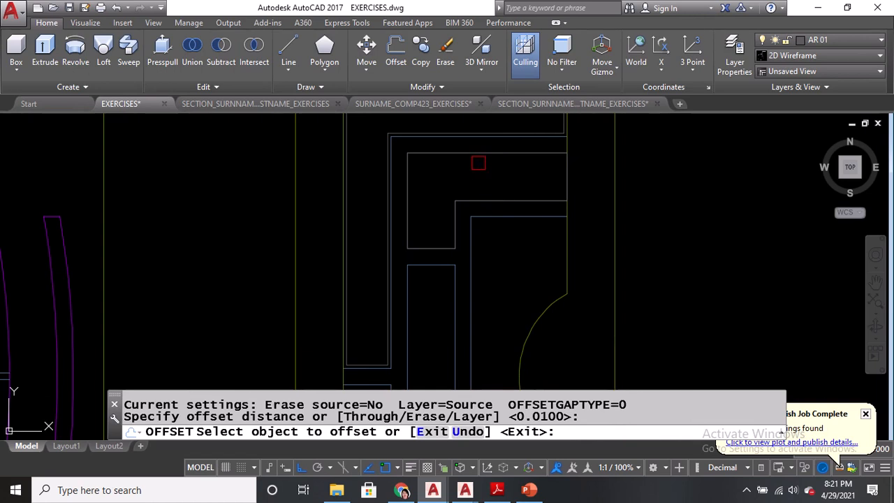
{"action": "left_click", "coordinate": [476, 155]}
{"action": "left_click", "coordinate": [475, 170]}
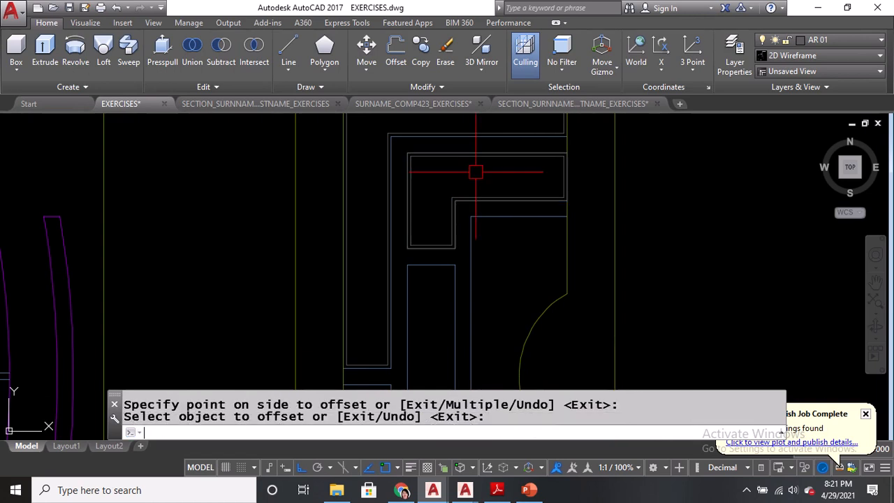
Erase the original boundary polyline of the L-shaped panel between the double frames, keeping its inner offset
{"action": "type", "text": "E"}
{"action": "key", "text": "Return"}
{"action": "scroll", "coordinate": [482, 188], "scroll_direction": "up", "scroll_amount": 2}
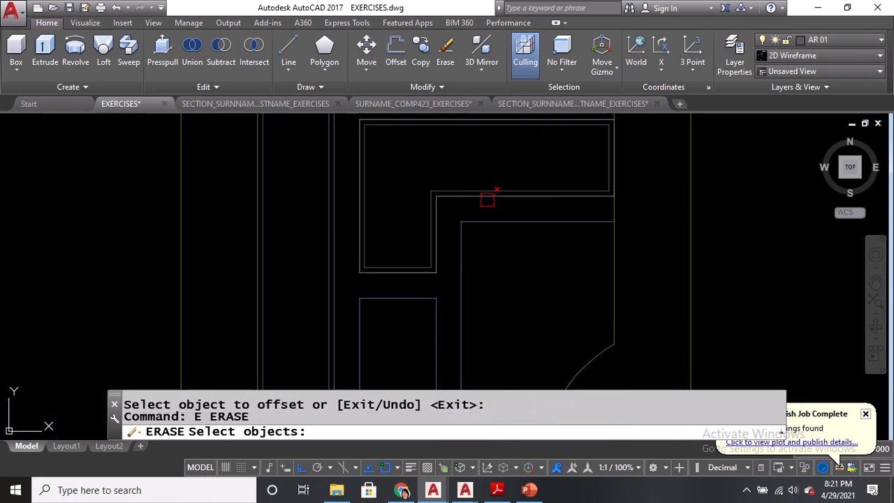
{"action": "left_click", "coordinate": [487, 201]}
{"action": "key", "text": "Return"}
{"action": "scroll", "coordinate": [487, 200], "scroll_direction": "down", "scroll_amount": 2}
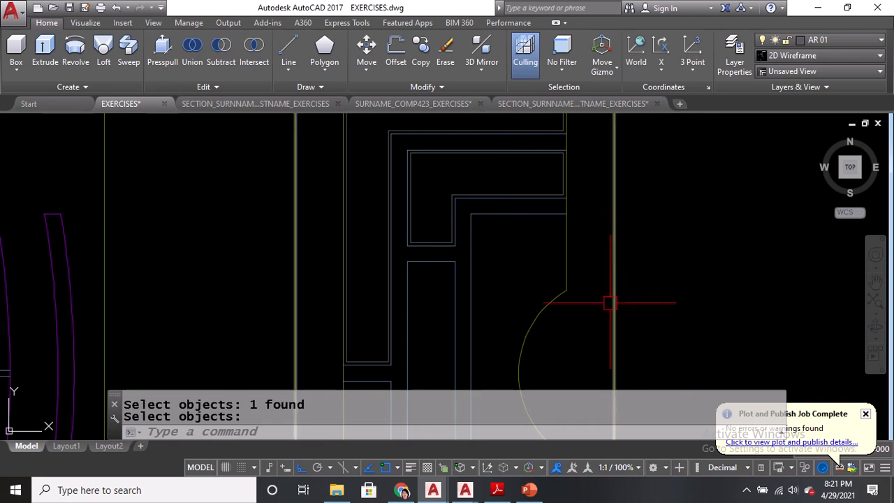
Create a boundary polyline around the innermost panel bordered by the inner double frame and the arc
{"action": "middle_click_drag", "start_coordinate": [608, 304], "coordinate": [593, 253]}
{"action": "scroll", "coordinate": [547, 208], "scroll_direction": "down", "scroll_amount": 2}
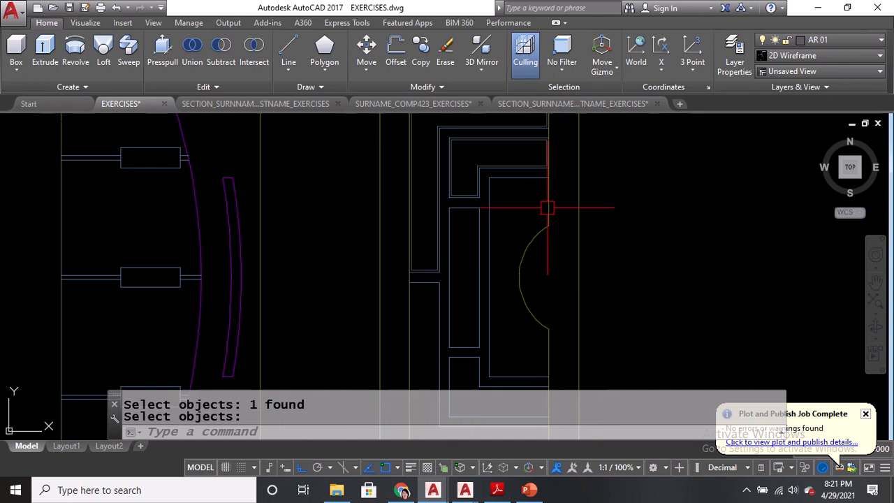
{"action": "type", "text": "v"}
{"action": "key", "text": "BackSpace"}
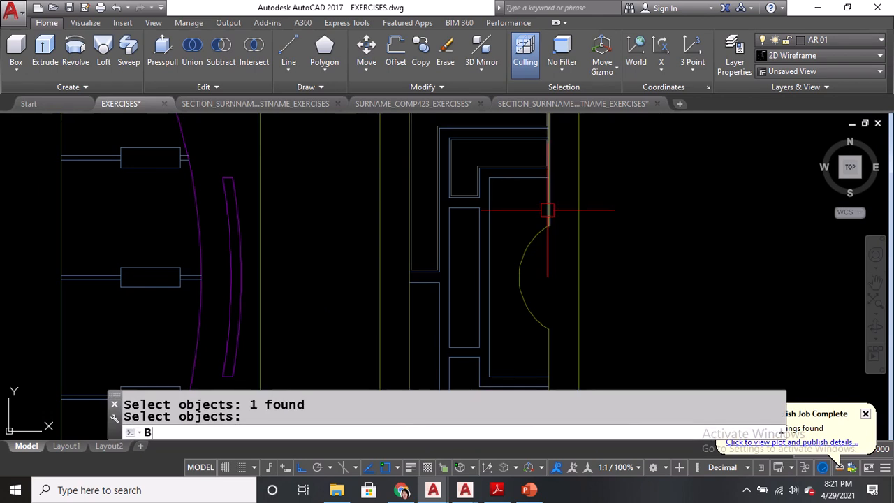
{"action": "key", "text": "Return"}
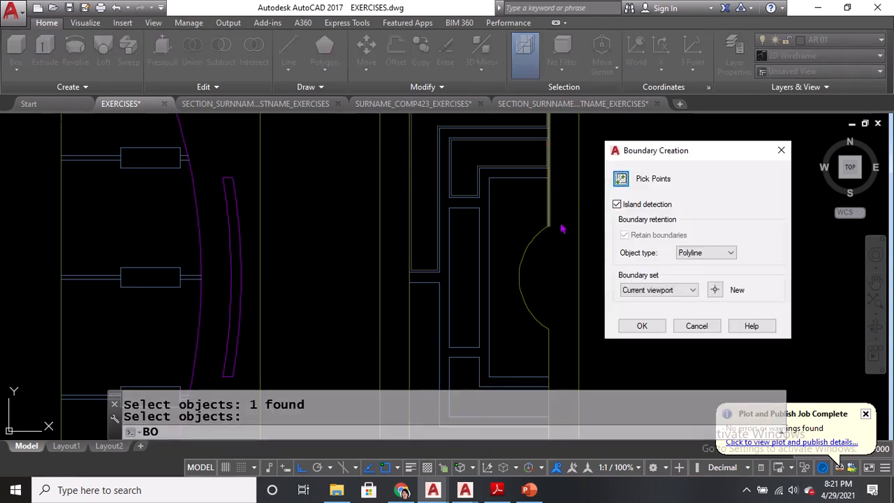
{"action": "left_click", "coordinate": [622, 179]}
{"action": "left_click", "coordinate": [510, 232]}
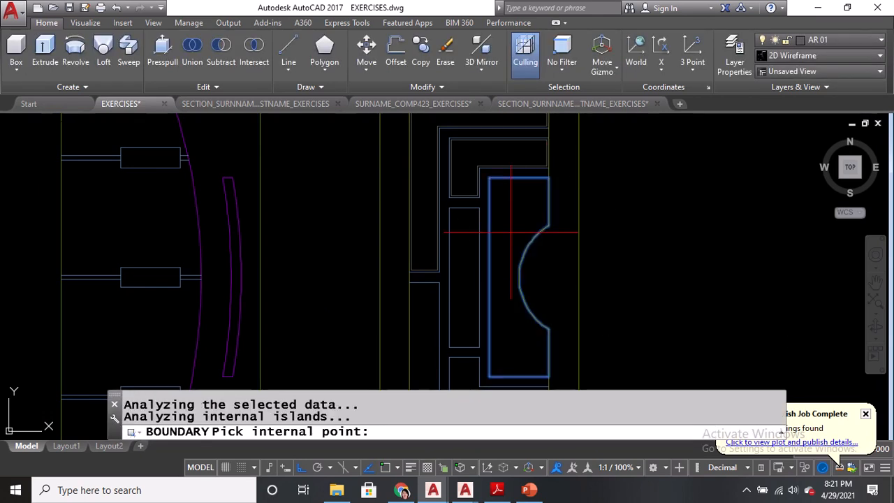
{"action": "key", "text": "Return"}
Offset the boundary polyline of the innermost panel beside the arc inward by 0.01
{"action": "type", "text": "O"}
{"action": "key", "text": "Return"}
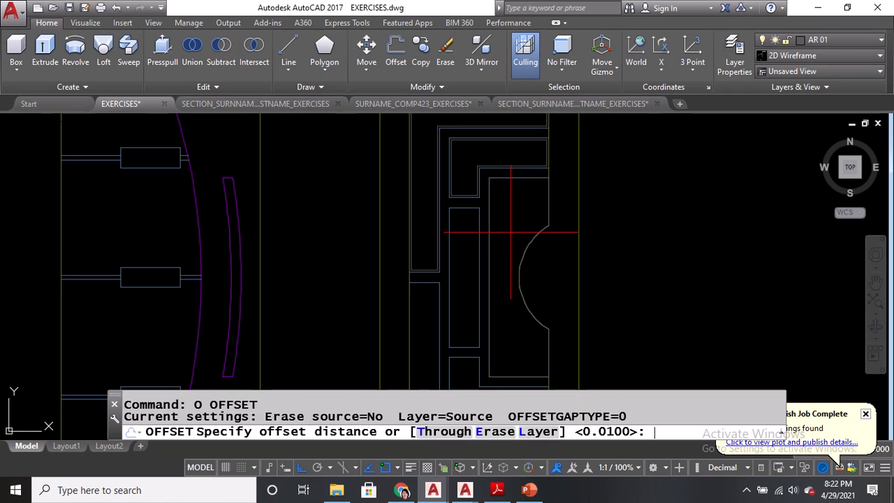
{"action": "key", "text": "Return"}
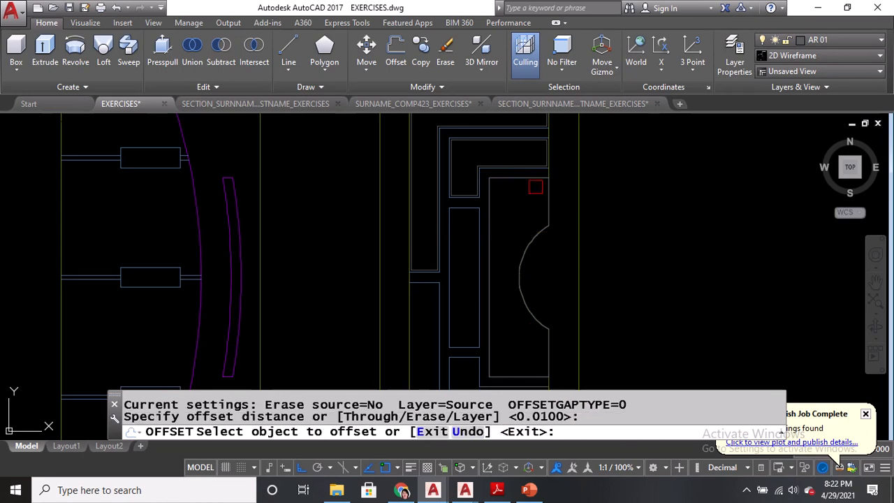
{"action": "left_click", "coordinate": [533, 184]}
{"action": "left_click", "coordinate": [523, 205]}
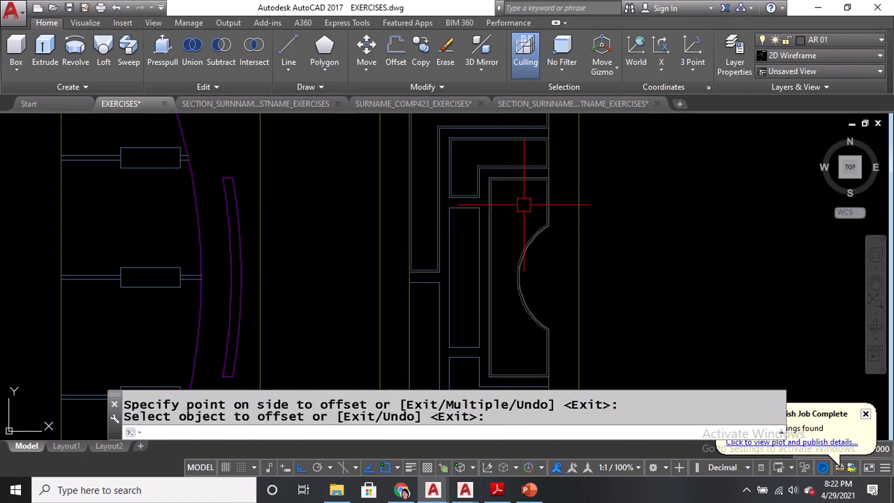
{"action": "key", "text": "Return"}
Erase the original boundary polyline of the innermost arc-edged panel, keeping its inner offset
{"action": "type", "text": "E"}
{"action": "key", "text": "Return"}
{"action": "scroll", "coordinate": [551, 197], "scroll_direction": "up", "scroll_amount": 3}
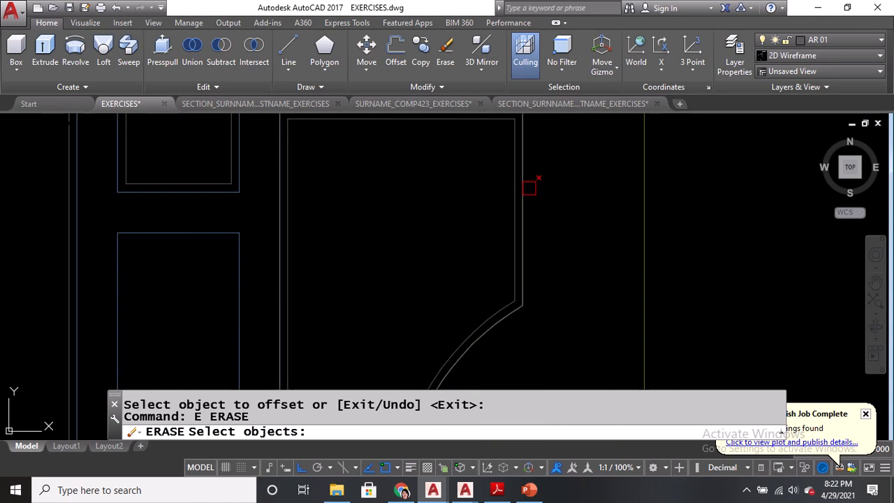
{"action": "left_click", "coordinate": [529, 188]}
{"action": "key", "text": "Return"}
{"action": "scroll", "coordinate": [535, 193], "scroll_direction": "down", "scroll_amount": 4}
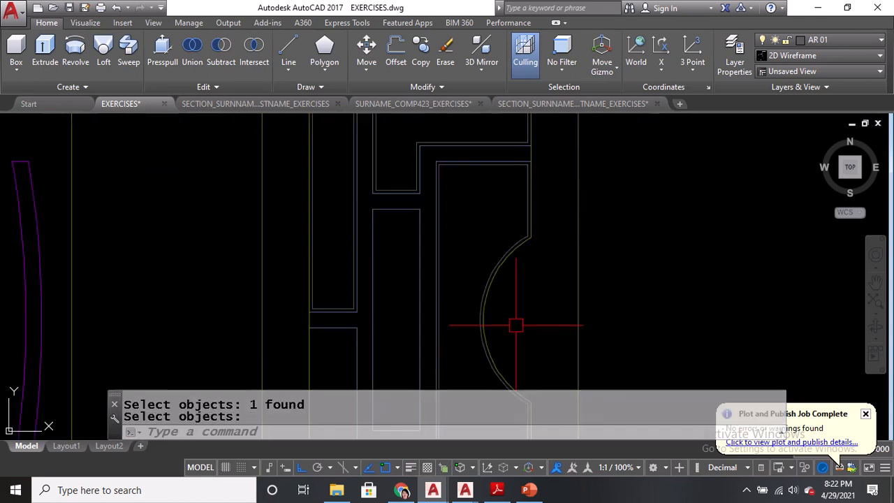
{"action": "middle_click_drag", "start_coordinate": [516, 324], "coordinate": [544, 166]}
{"action": "scroll", "coordinate": [503, 321], "scroll_direction": "down", "scroll_amount": 2}
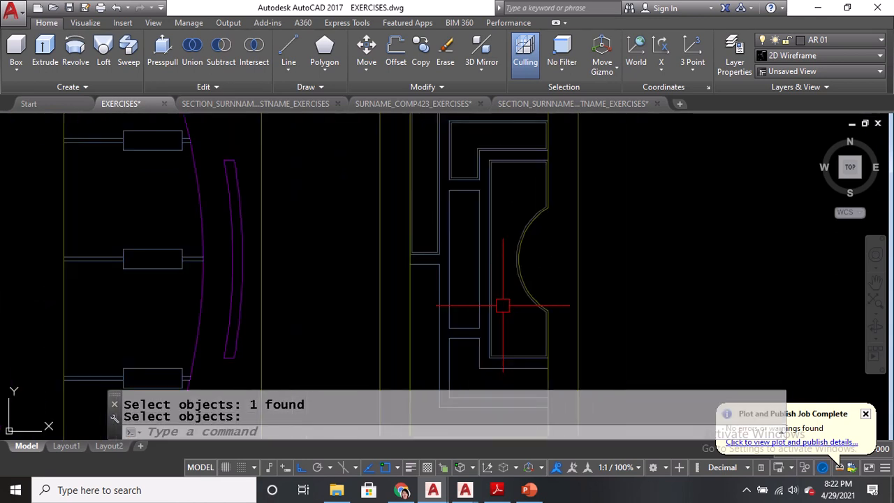
{"action": "mouse_move", "coordinate": [498, 319]}
{"action": "middle_mouse_down"}
{"action": "mouse_move", "coordinate": [503, 285]}
{"action": "mouse_move", "coordinate": [483, 294]}
{"action": "middle_mouse_up"}
{"action": "left_click", "coordinate": [471, 248]}
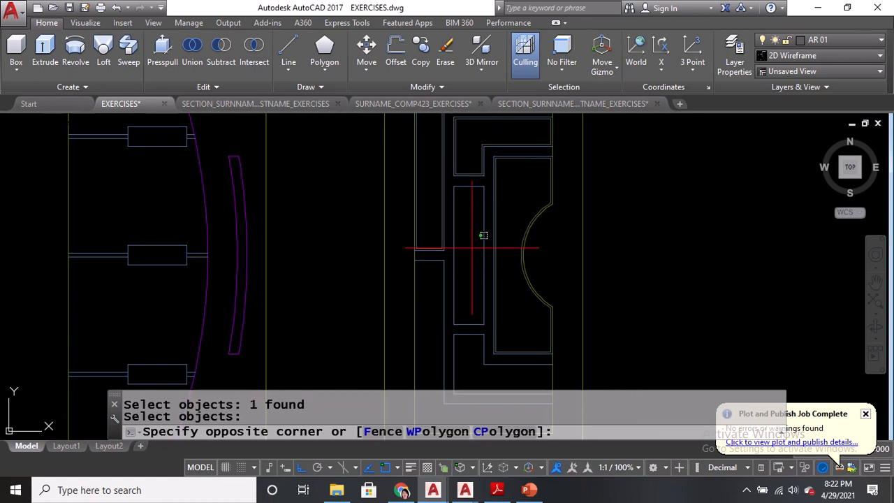
{"action": "key", "text": "Escape"}
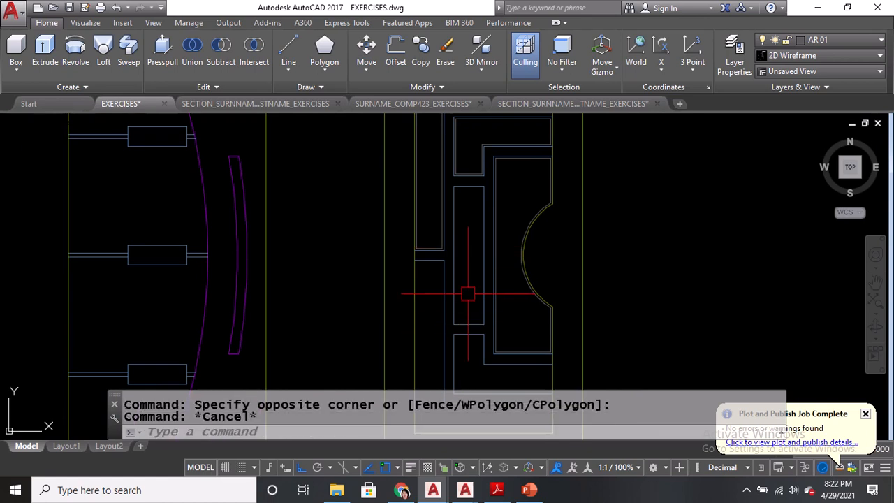
{"action": "type", "text": "o"}
{"action": "key", "text": "Return"}
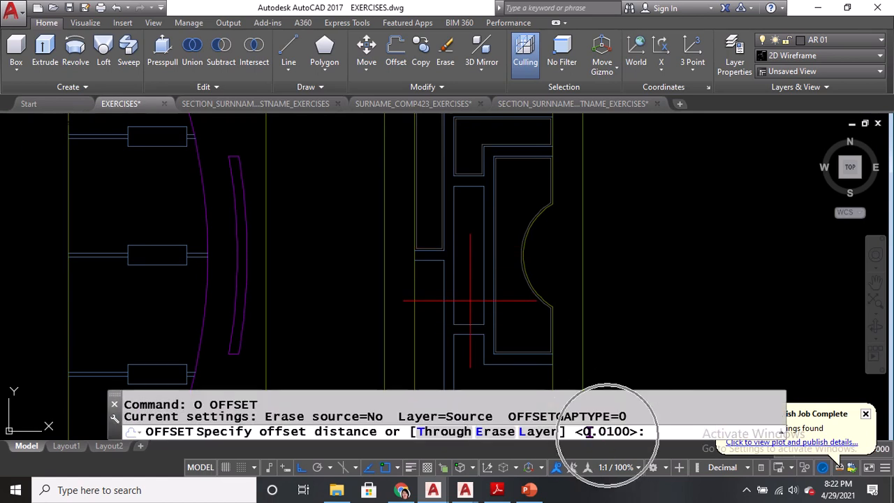
{"action": "key", "text": "Return"}
{"action": "key", "text": "Escape"}
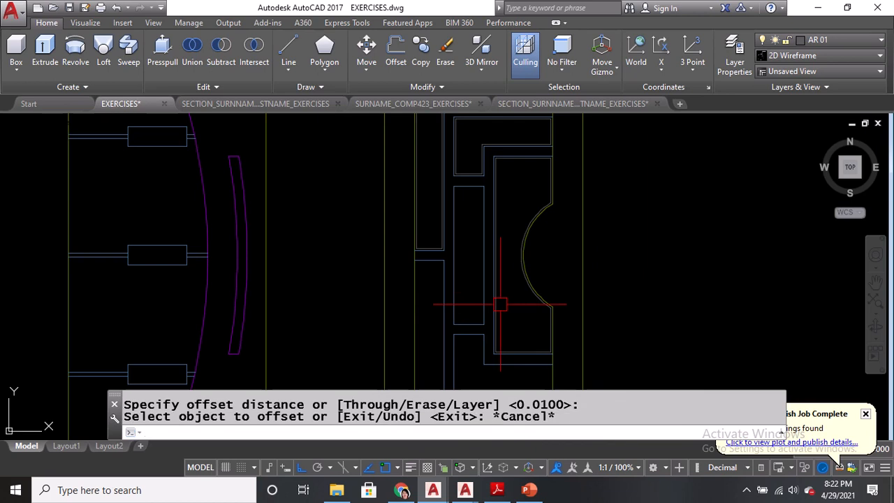
{"action": "key", "text": "F1"}
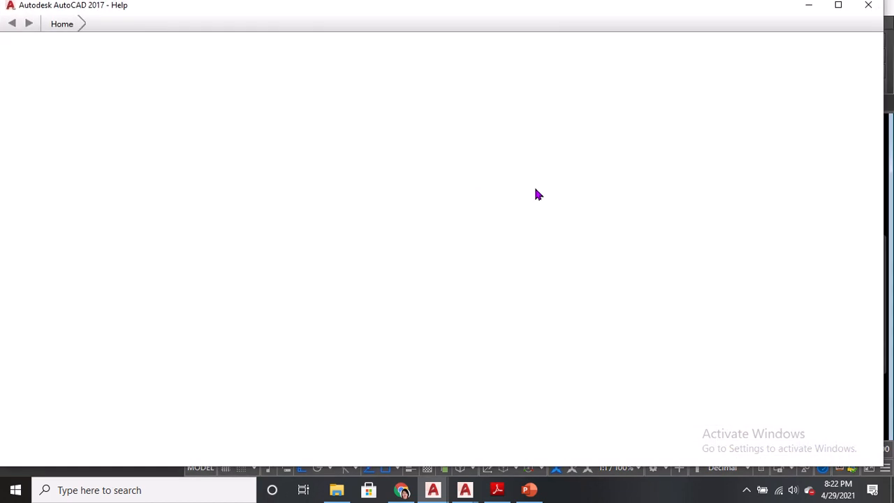
{"action": "left_click", "coordinate": [866, 7]}
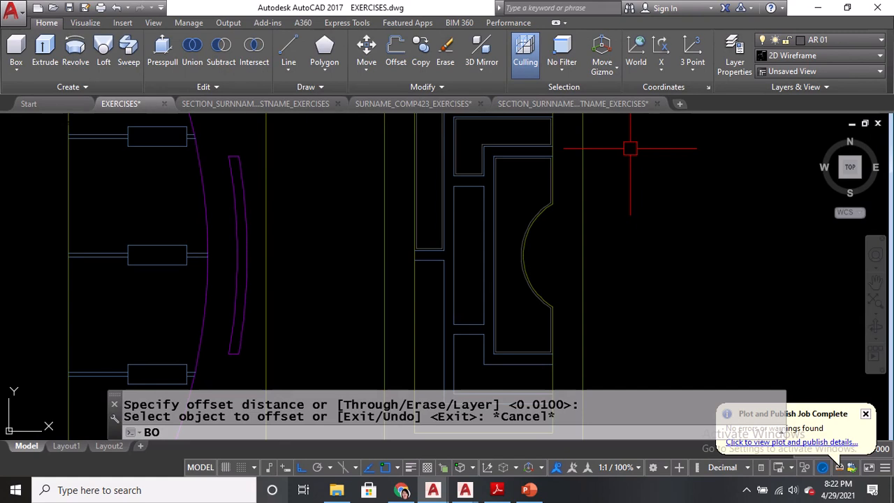
{"action": "key", "text": "Escape"}
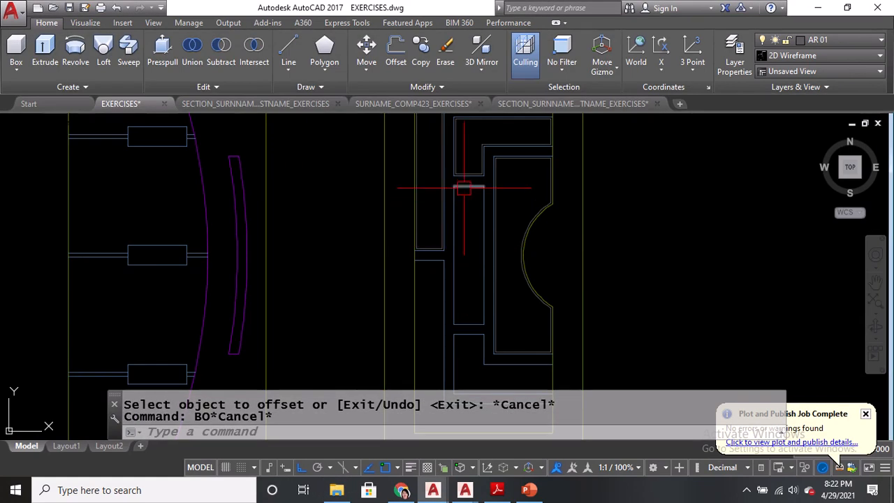
{"action": "scroll", "coordinate": [473, 217], "scroll_direction": "up", "scroll_amount": 2}
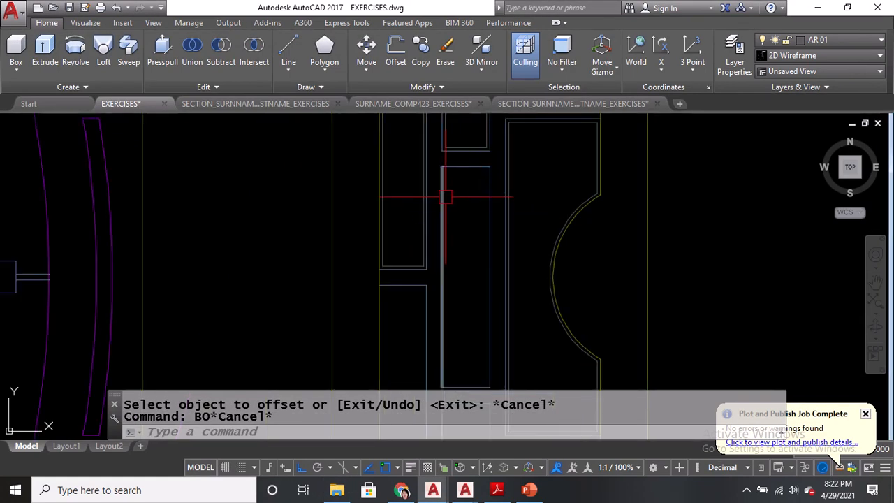
{"action": "scroll", "coordinate": [445, 196], "scroll_direction": "down", "scroll_amount": 2}
{"action": "middle_click_drag", "start_coordinate": [494, 162], "coordinate": [486, 211]}
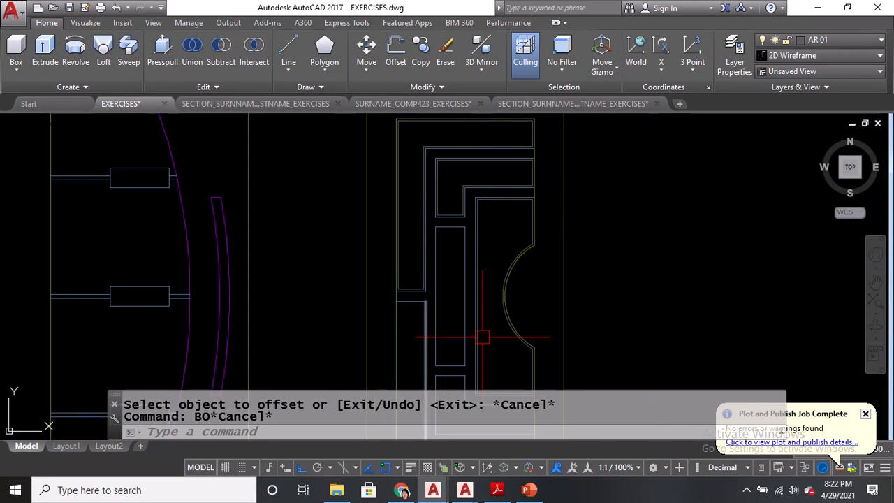
Try to offset the top and two side lines of the central rectangular panel individually inward by 0.01
{"action": "type", "text": "o"}
{"action": "key", "text": "Return"}
{"action": "key", "text": "Return"}
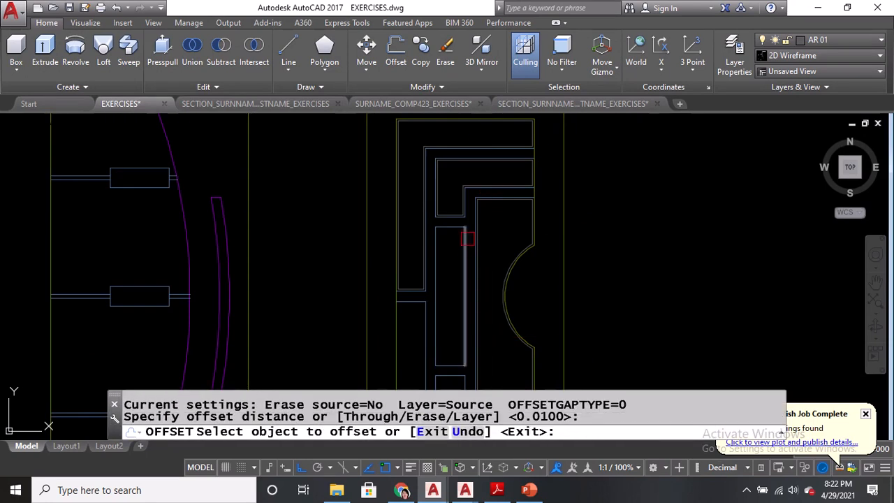
{"action": "scroll", "coordinate": [447, 231], "scroll_direction": "up", "scroll_amount": 2}
{"action": "left_click", "coordinate": [440, 218]}
{"action": "left_click", "coordinate": [443, 271]}
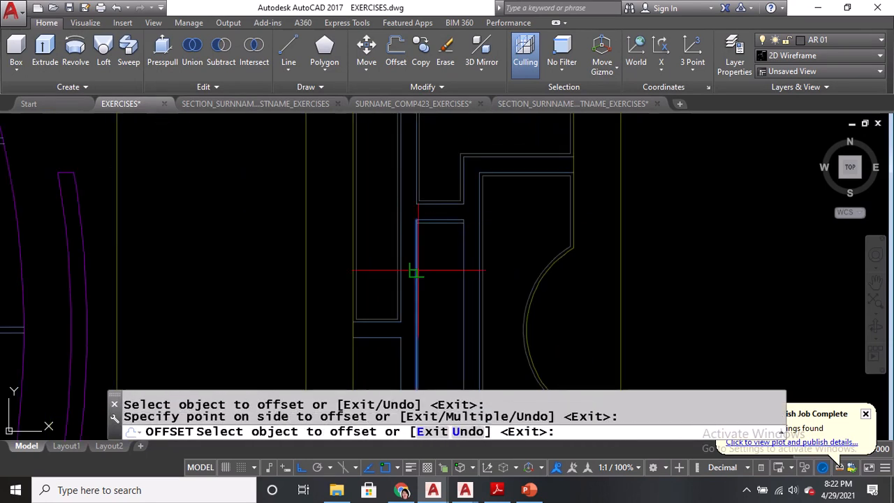
{"action": "left_click", "coordinate": [418, 270]}
{"action": "left_click", "coordinate": [441, 275]}
{"action": "left_click", "coordinate": [448, 286]}
{"action": "left_click", "coordinate": [460, 278]}
{"action": "left_click", "coordinate": [443, 247]}
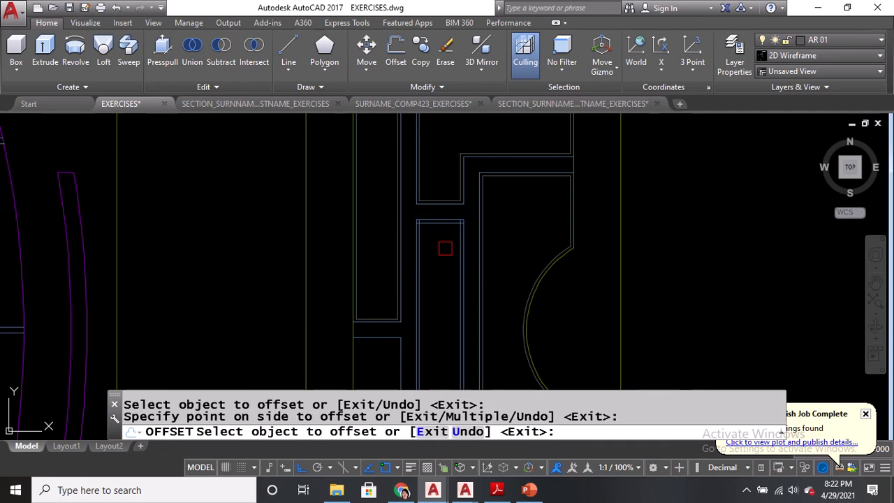
{"action": "scroll", "coordinate": [405, 188], "scroll_direction": "up", "scroll_amount": 3}
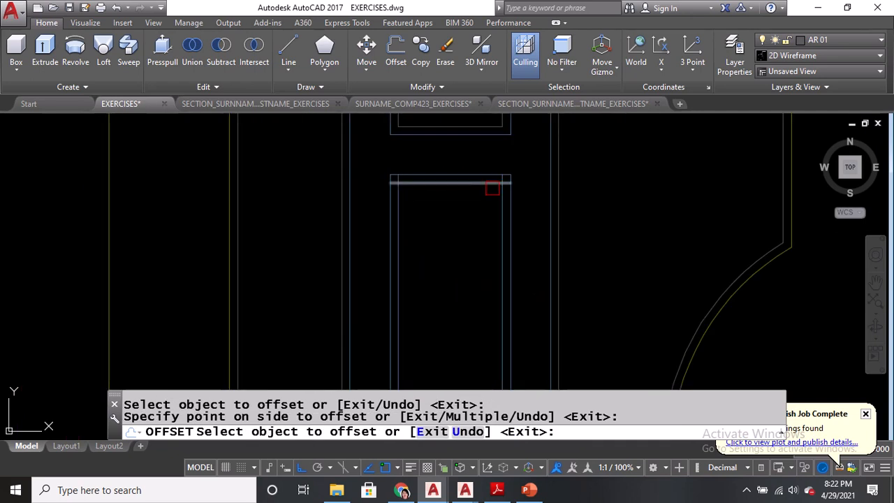
{"action": "key", "text": "Escape"}
{"action": "key", "text": "ctrl+z"}
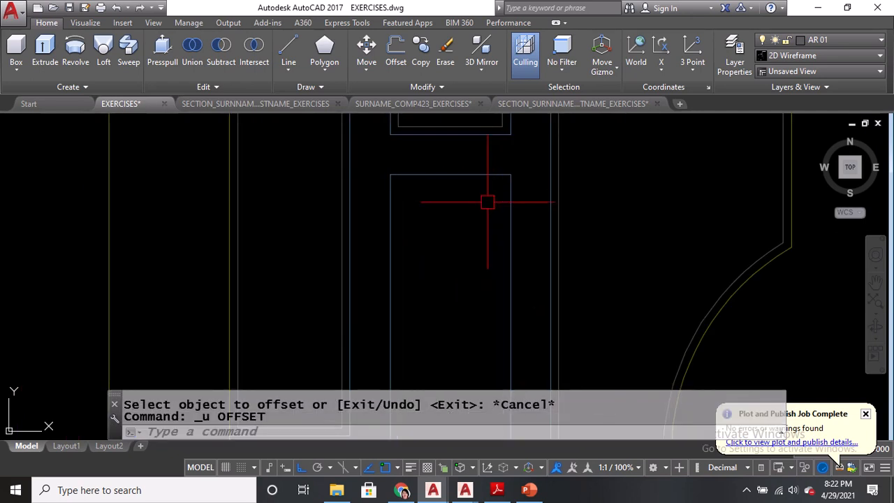
Create a boundary polyline around the narrow rectangular panel between the upper and lower L-shaped panels
{"action": "scroll", "coordinate": [487, 201], "scroll_direction": "down", "scroll_amount": 4}
{"action": "middle_click_drag", "start_coordinate": [477, 291], "coordinate": [474, 221]}
{"action": "type", "text": "BO"}
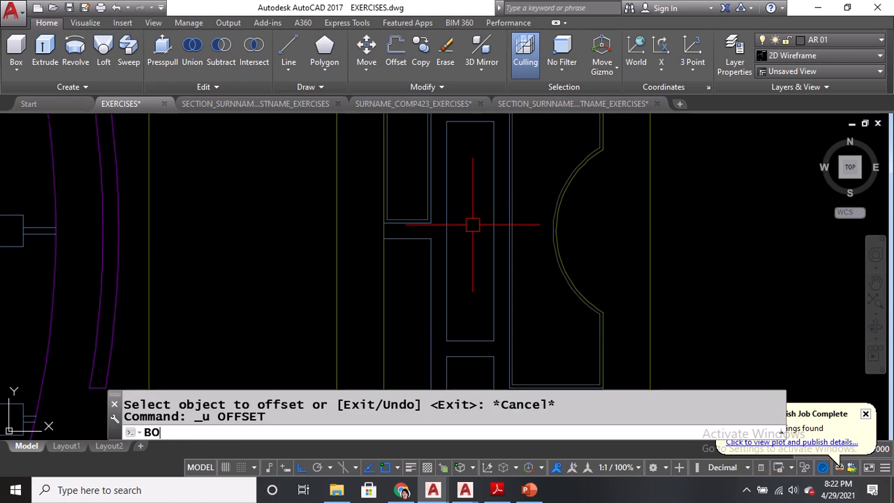
{"action": "key", "text": "Return"}
{"action": "key", "text": "alt+p"}
{"action": "left_click", "coordinate": [473, 225]}
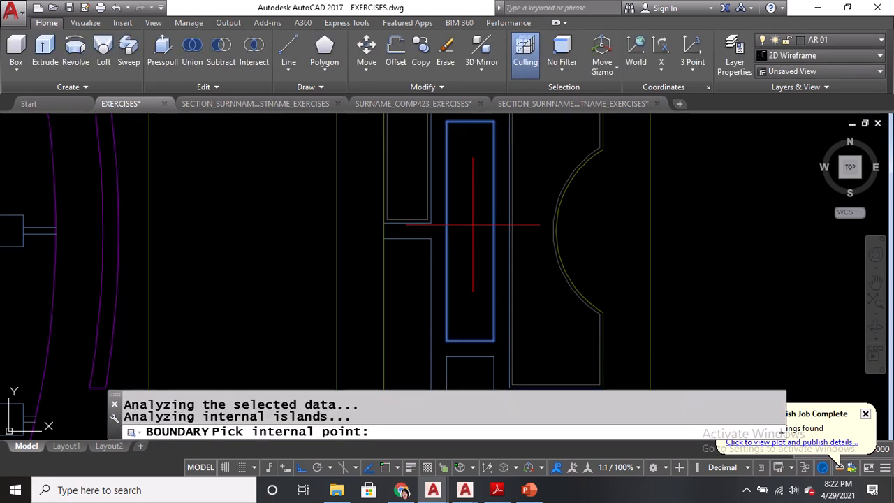
{"action": "key", "text": "Return"}
Offset the boundary polyline of the narrow rectangular panel inward by 0.01
{"action": "middle_click_drag", "start_coordinate": [465, 175], "coordinate": [463, 208]}
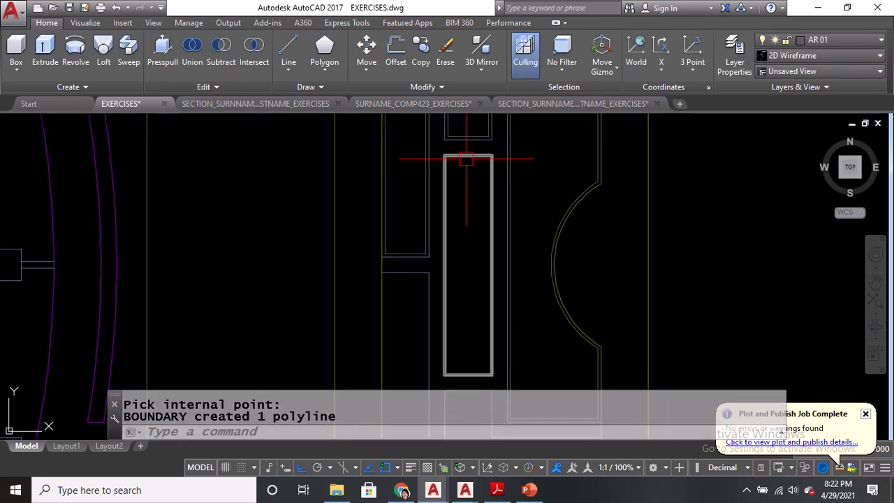
{"action": "type", "text": "O"}
{"action": "key", "text": "Return"}
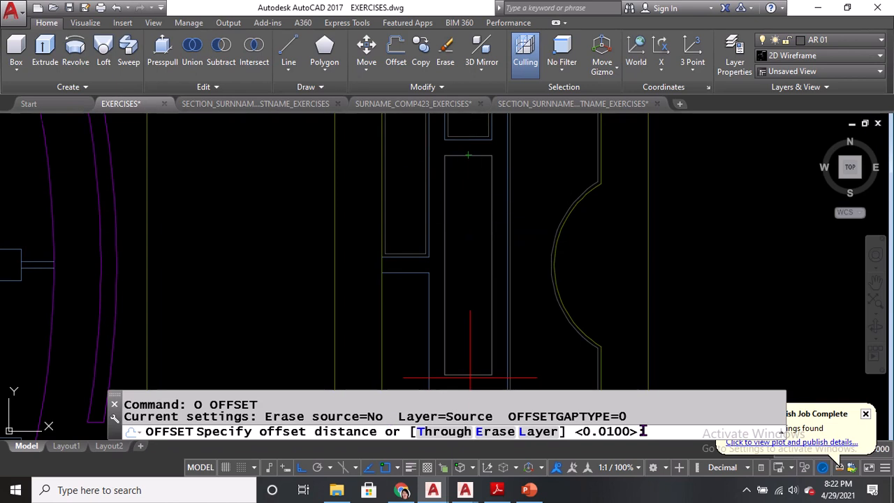
{"action": "key", "text": "Return"}
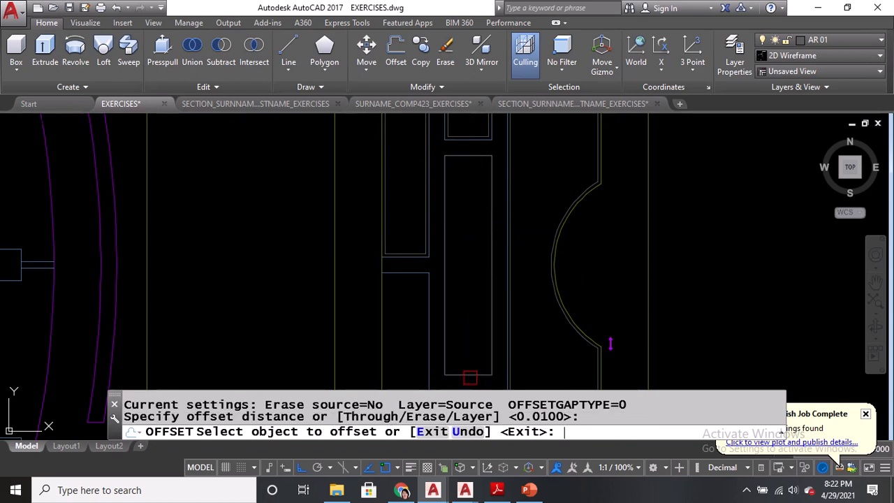
{"action": "left_click", "coordinate": [468, 157]}
{"action": "left_click", "coordinate": [470, 203]}
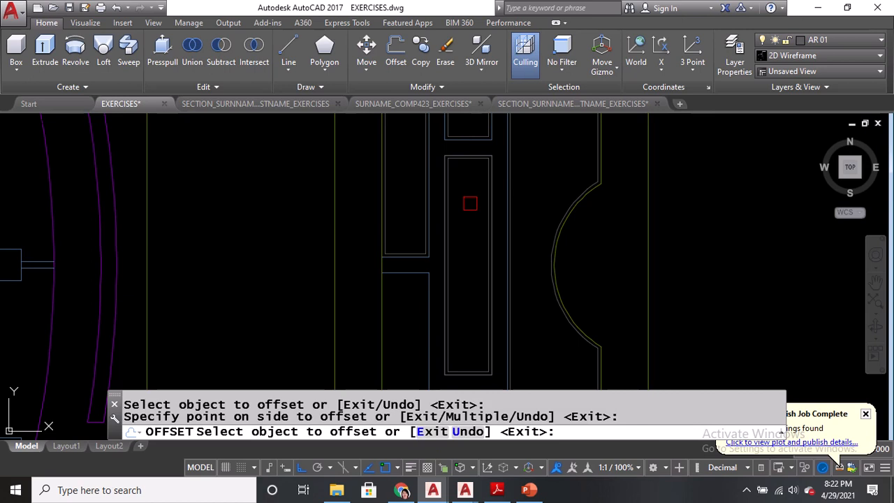
{"action": "key", "text": "Return"}
Erase the original boundary polyline of the narrow rectangular panel, keeping its inner offset
{"action": "type", "text": "E"}
{"action": "key", "text": "Return"}
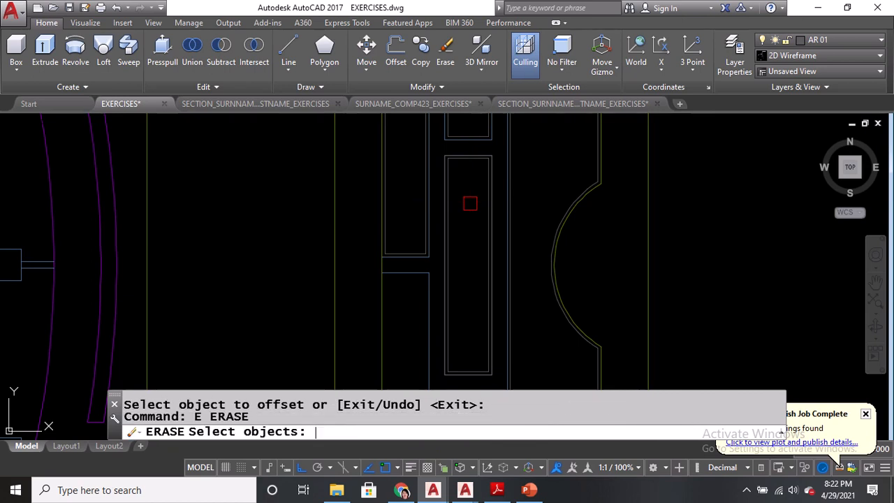
{"action": "scroll", "coordinate": [471, 161], "scroll_direction": "up", "scroll_amount": 5}
{"action": "left_click", "coordinate": [466, 130]}
{"action": "key", "text": "Return"}
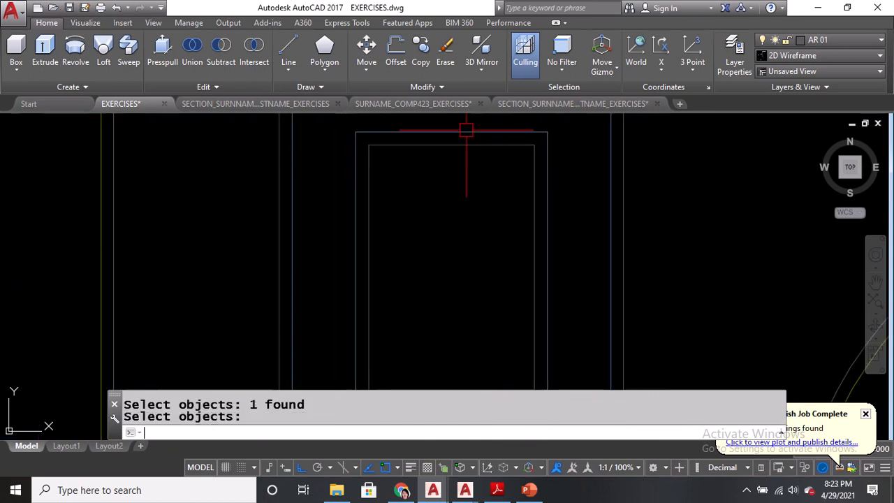
Mirror the inner outlines of the two upper L-shaped panels about the door's horizontal midline onto the lower panels, keeping the originals
{"action": "scroll", "coordinate": [467, 131], "scroll_direction": "down", "scroll_amount": 4}
{"action": "mouse_move", "coordinate": [491, 321]}
{"action": "middle_mouse_down"}
{"action": "mouse_move", "coordinate": [496, 235]}
{"action": "mouse_move", "coordinate": [500, 299]}
{"action": "middle_mouse_up"}
{"action": "scroll", "coordinate": [496, 237], "scroll_direction": "down", "scroll_amount": 2}
{"action": "scroll", "coordinate": [496, 237], "scroll_direction": "down", "scroll_amount": 2}
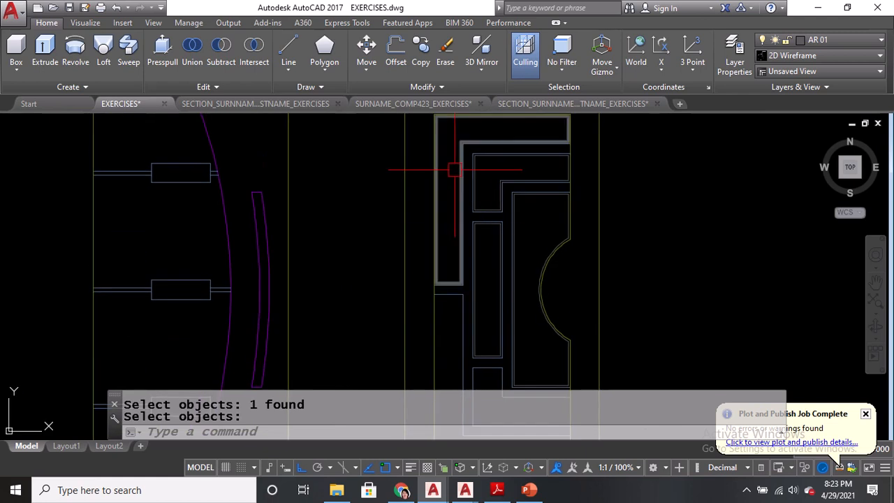
{"action": "middle_click_drag", "start_coordinate": [498, 244], "coordinate": [504, 164]}
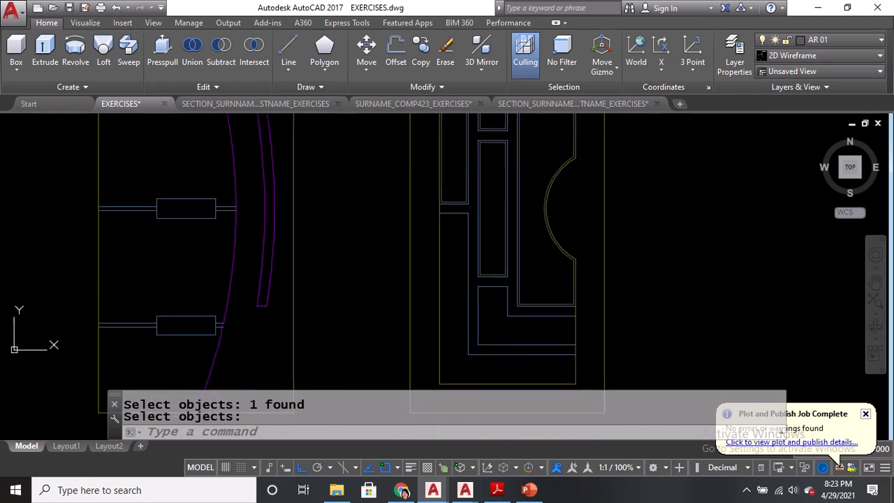
{"action": "middle_click_drag", "start_coordinate": [494, 337], "coordinate": [480, 336]}
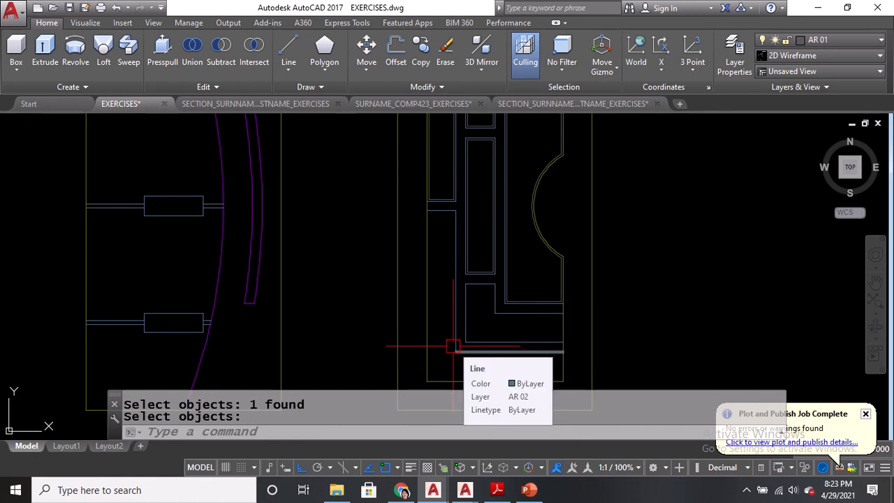
{"action": "type", "text": "MI"}
{"action": "key", "text": "Return"}
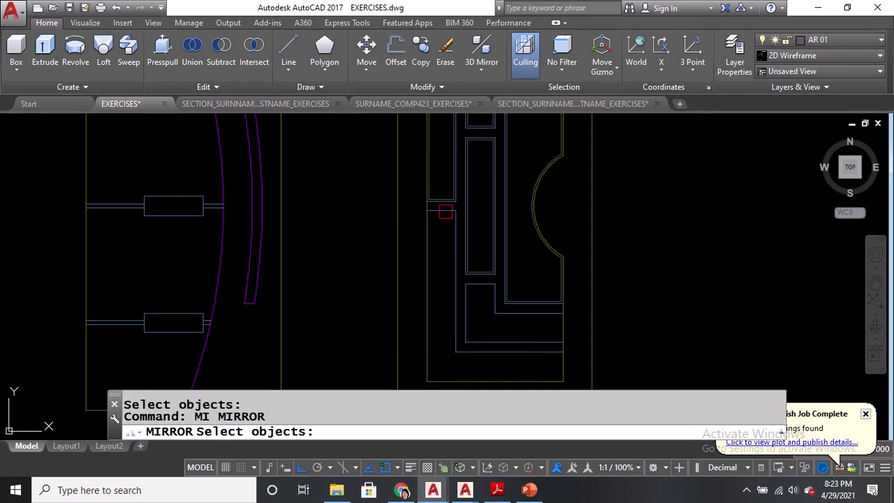
{"action": "scroll", "coordinate": [442, 187], "scroll_direction": "up", "scroll_amount": 4}
{"action": "left_click", "coordinate": [442, 190]}
{"action": "middle_click_drag", "start_coordinate": [443, 198], "coordinate": [509, 256]}
{"action": "scroll", "coordinate": [511, 179], "scroll_direction": "up", "scroll_amount": 2}
{"action": "left_click", "coordinate": [504, 183]}
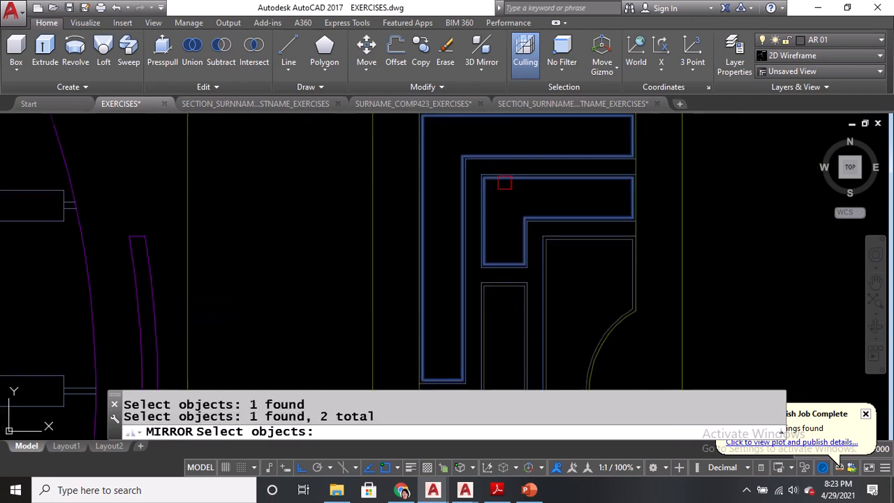
{"action": "key", "text": "Return"}
{"action": "left_click", "coordinate": [433, 432]}
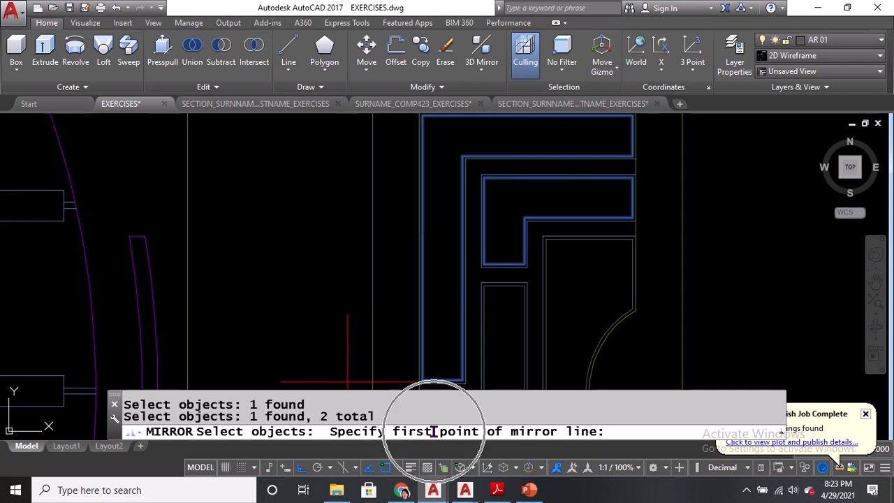
{"action": "middle_click_drag", "start_coordinate": [324, 339], "coordinate": [327, 259]}
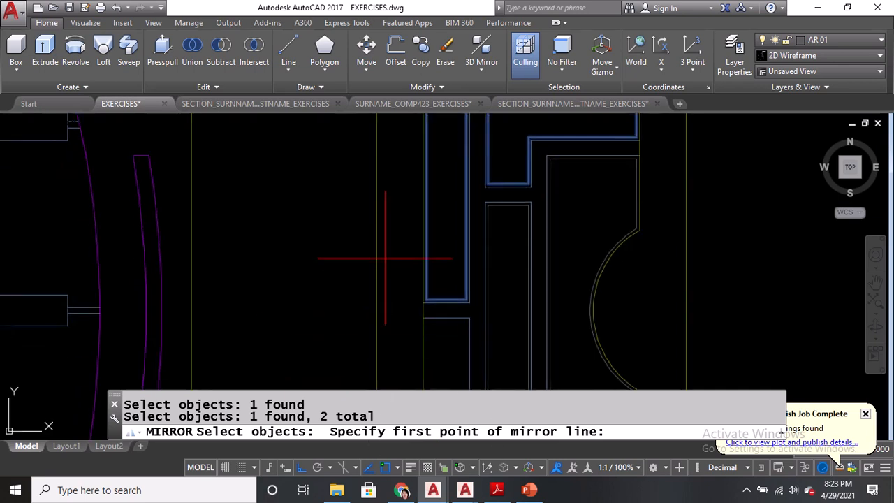
{"action": "left_click", "coordinate": [375, 312]}
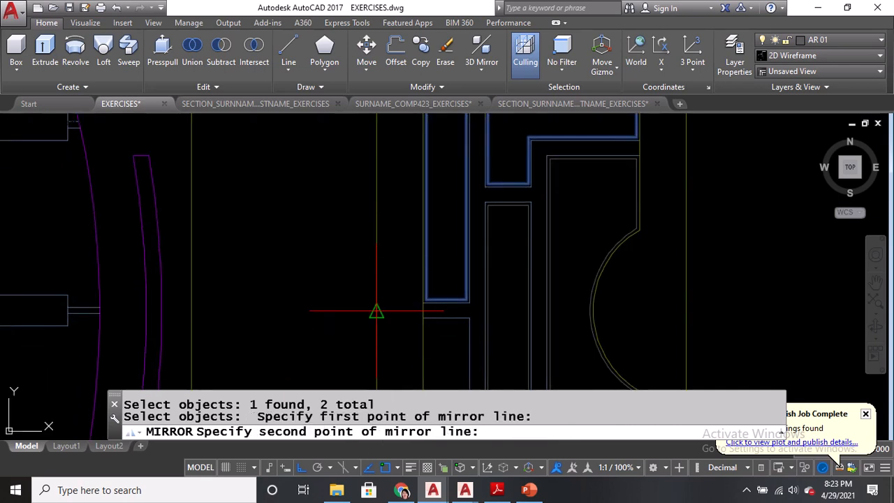
{"action": "left_click", "coordinate": [685, 311]}
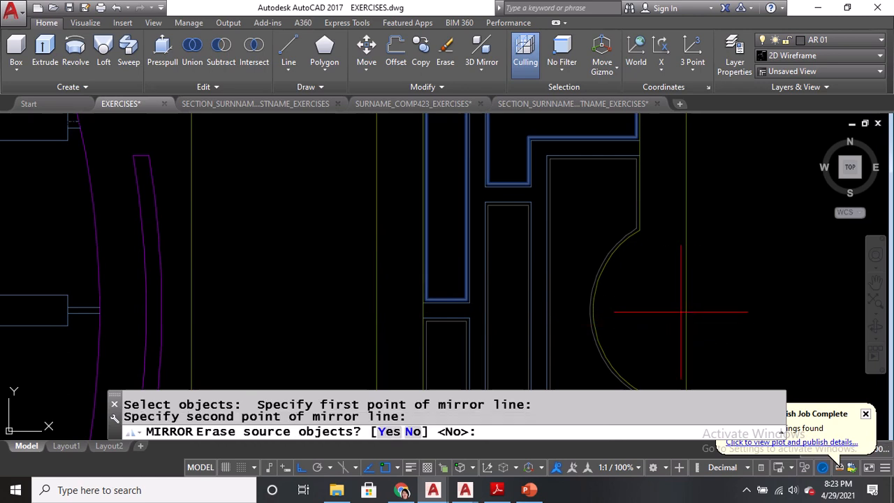
{"action": "scroll", "coordinate": [669, 293], "scroll_direction": "down", "scroll_amount": 1}
{"action": "key", "text": "Return"}
{"action": "middle_click_drag", "start_coordinate": [659, 324], "coordinate": [569, 259]}
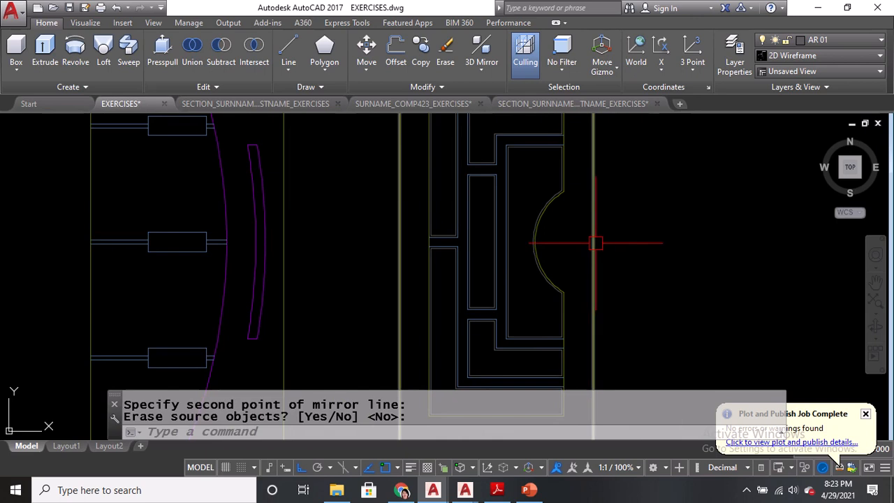
Make AR 03 the current layer for drawing the door handle
{"action": "scroll", "coordinate": [548, 237], "scroll_direction": "up", "scroll_amount": 2}
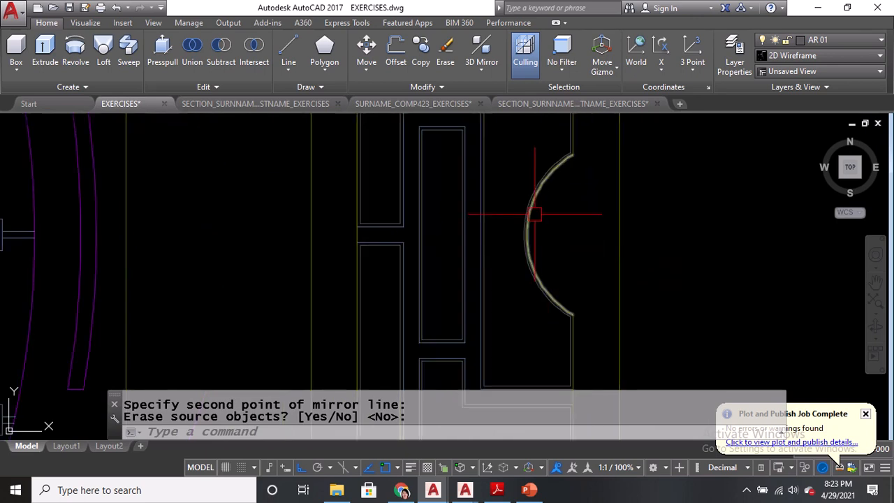
{"action": "scroll", "coordinate": [528, 209], "scroll_direction": "down", "scroll_amount": 3}
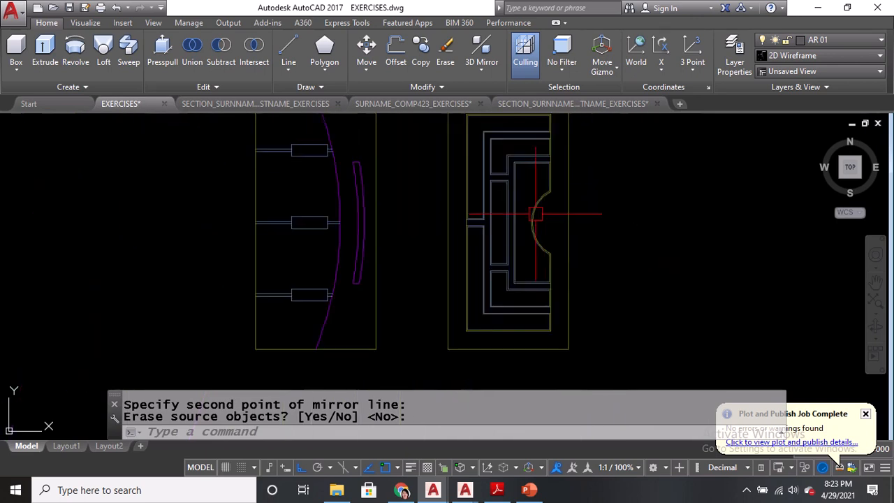
{"action": "middle_click_drag", "start_coordinate": [554, 261], "coordinate": [505, 309]}
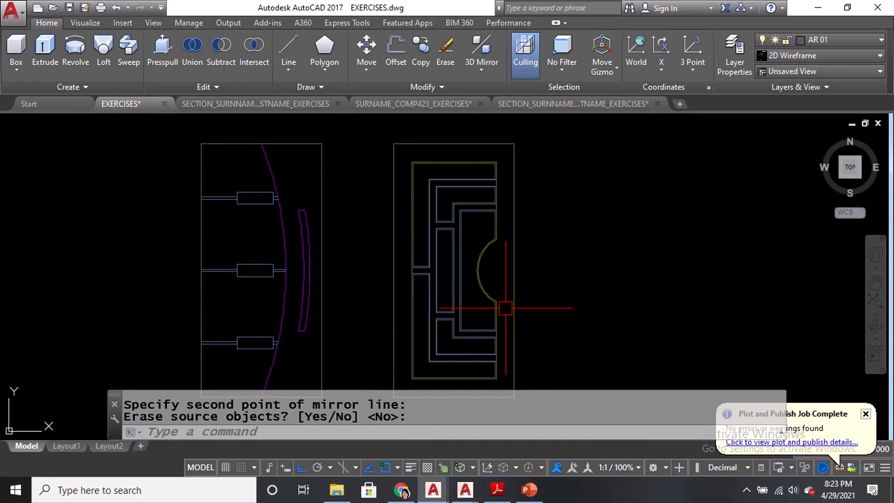
{"action": "scroll", "coordinate": [505, 308], "scroll_direction": "down", "scroll_amount": 2}
{"action": "middle_click_drag", "start_coordinate": [522, 206], "coordinate": [505, 418]}
{"action": "scroll", "coordinate": [518, 170], "scroll_direction": "up", "scroll_amount": 6}
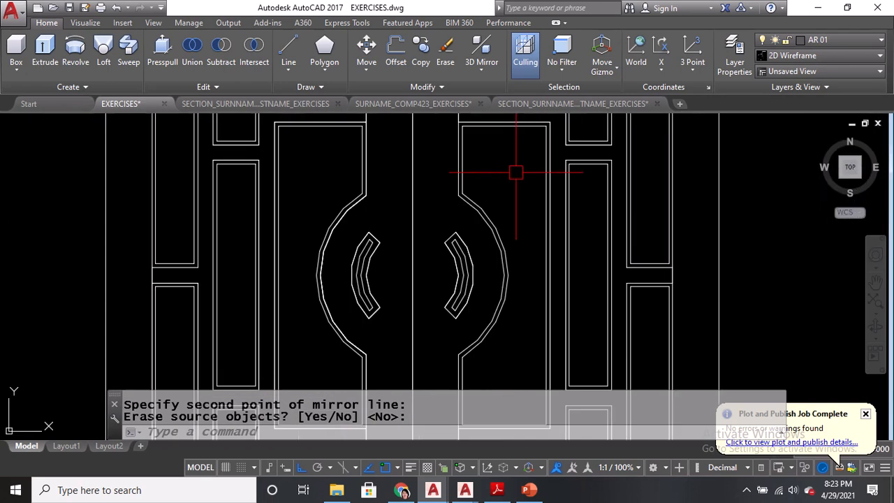
{"action": "left_click", "coordinate": [859, 39]}
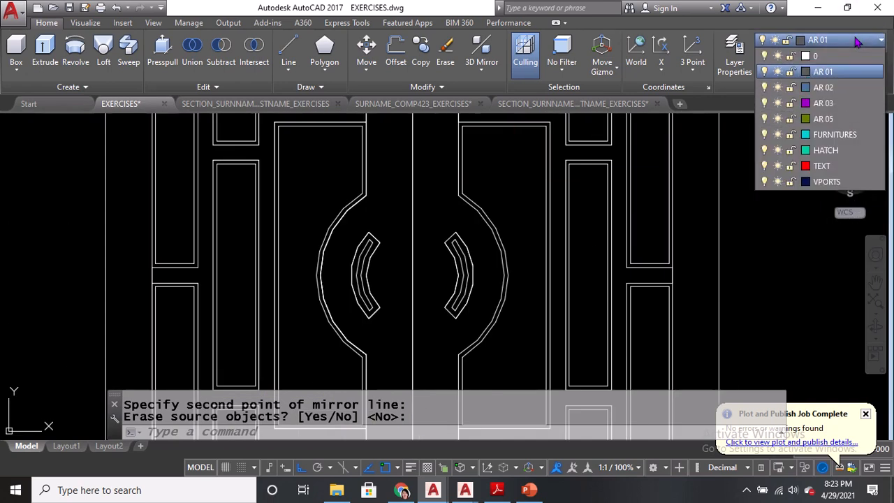
{"action": "left_click", "coordinate": [822, 102]}
On the finished double door, measure the gap between the curved cutout and the handle, and measure the handle's width
{"action": "scroll", "coordinate": [341, 252], "scroll_direction": "up", "scroll_amount": 2}
{"action": "type", "text": "DI"}
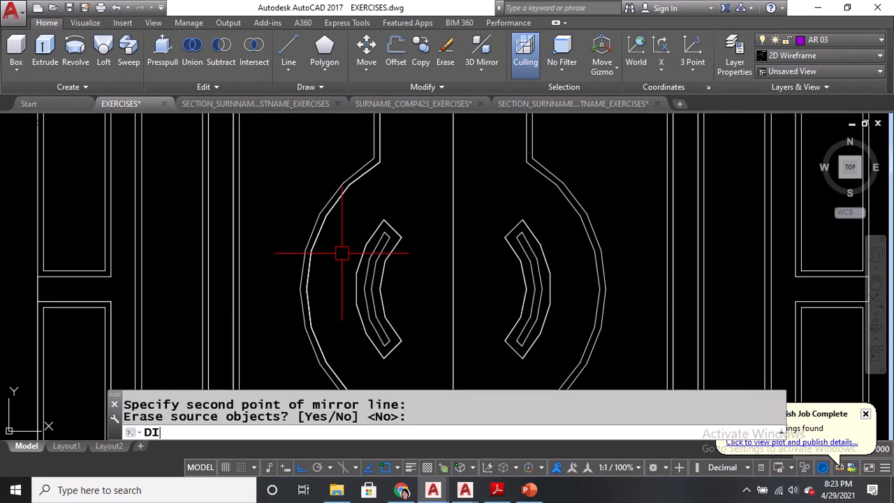
{"action": "key", "text": "Return"}
{"action": "scroll", "coordinate": [341, 251], "scroll_direction": "up", "scroll_amount": 2}
{"action": "left_click", "coordinate": [299, 288]}
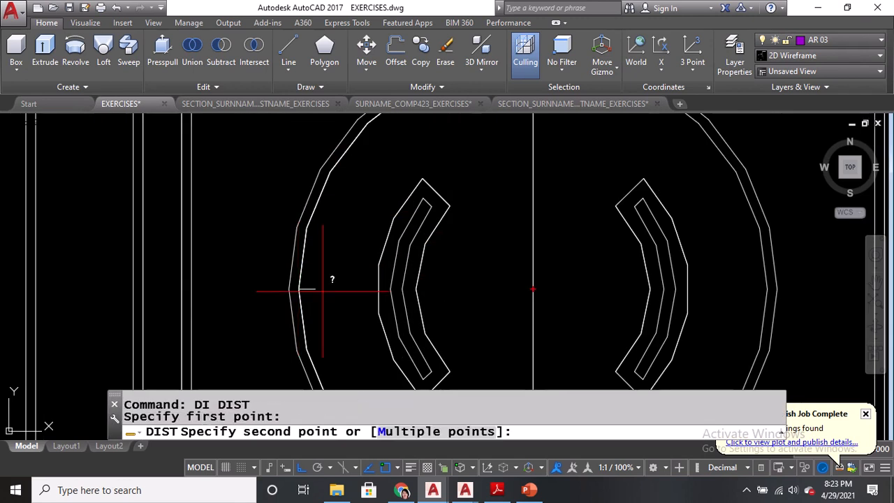
{"action": "left_click", "coordinate": [376, 288]}
{"action": "key", "text": "Return"}
{"action": "left_click", "coordinate": [375, 288]}
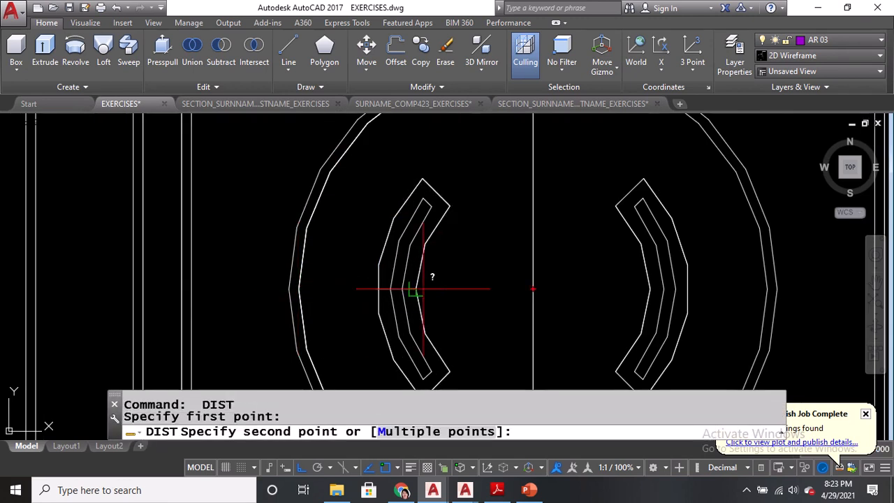
{"action": "left_click", "coordinate": [417, 288]}
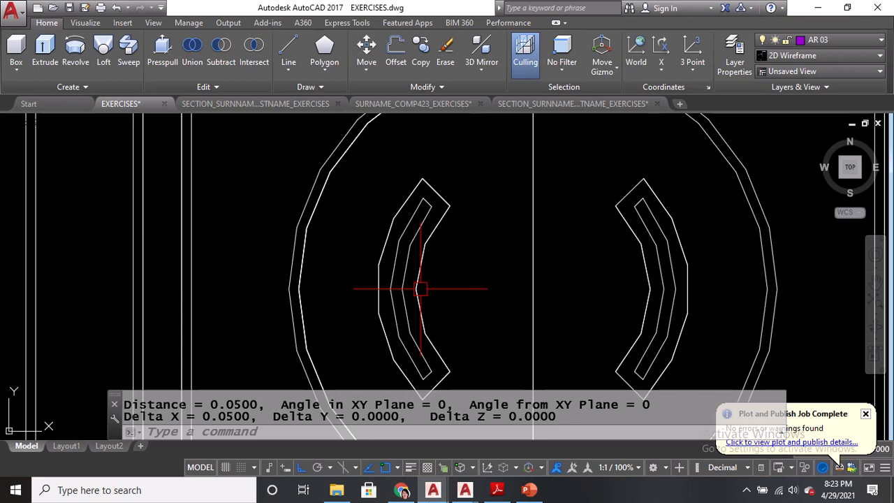
Offset the arc of the unfinished door's curved cutout by 0.1 toward the door's closing edge
{"action": "scroll", "coordinate": [467, 201], "scroll_direction": "down", "scroll_amount": 5}
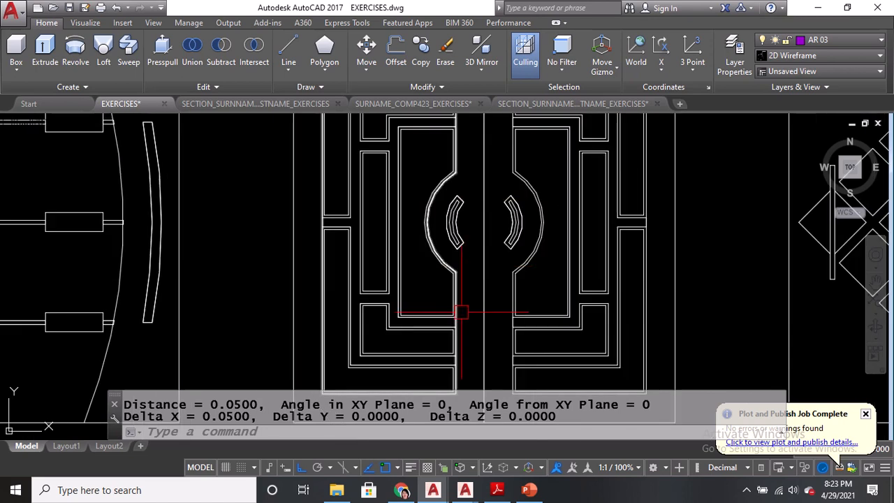
{"action": "middle_click_drag", "start_coordinate": [461, 315], "coordinate": [490, 113]}
{"action": "scroll", "coordinate": [526, 168], "scroll_direction": "up", "scroll_amount": 5}
{"action": "scroll", "coordinate": [555, 274], "scroll_direction": "up", "scroll_amount": 2}
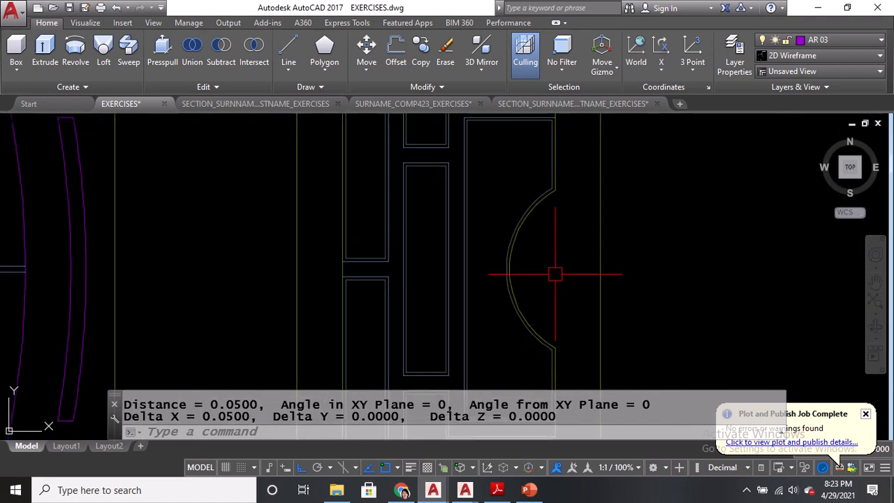
{"action": "type", "text": "o"}
{"action": "key", "text": "Return"}
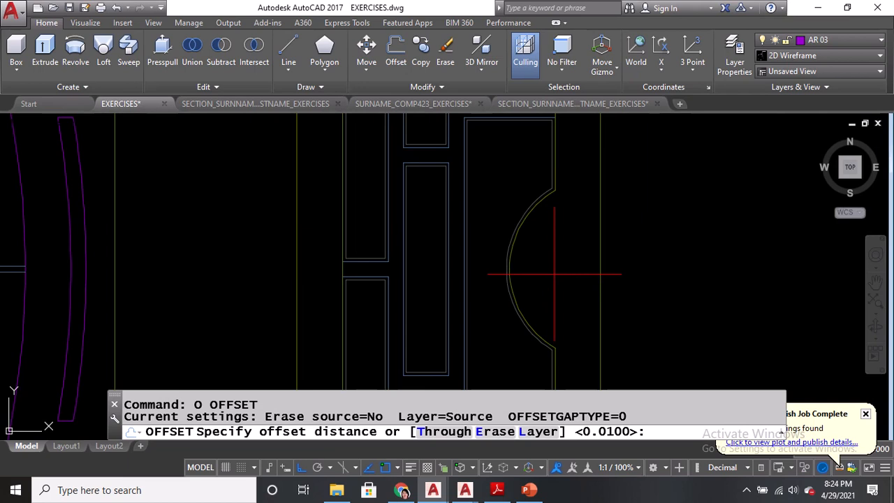
{"action": "type", "text": "0.1"}
{"action": "key", "text": "Return"}
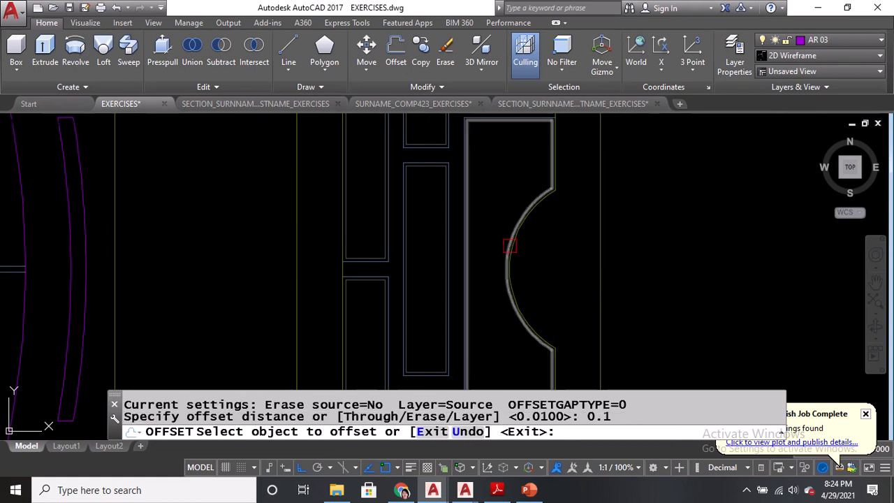
{"action": "left_click", "coordinate": [515, 236]}
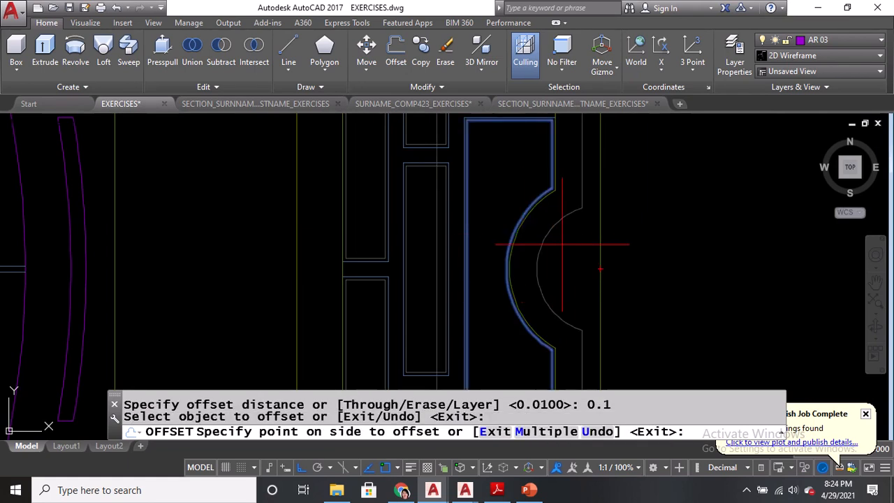
{"action": "key", "text": "Escape"}
{"action": "type", "text": "o"}
{"action": "key", "text": "Return"}
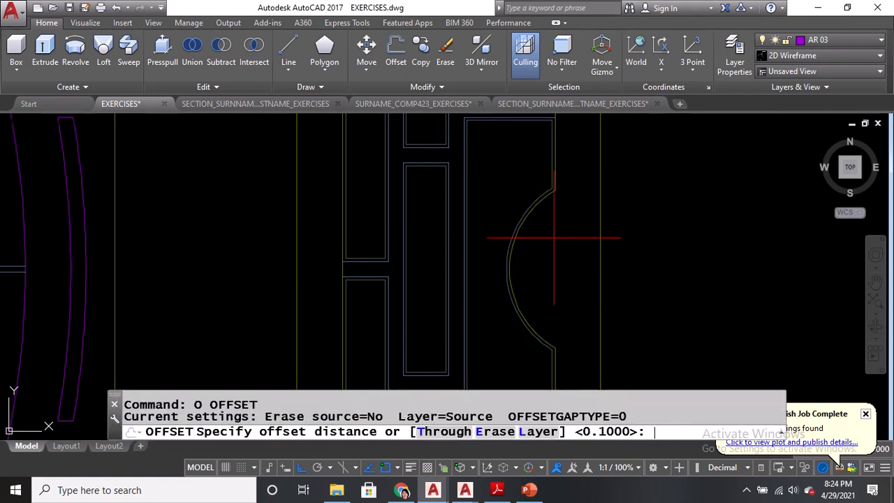
{"action": "key", "text": "Return"}
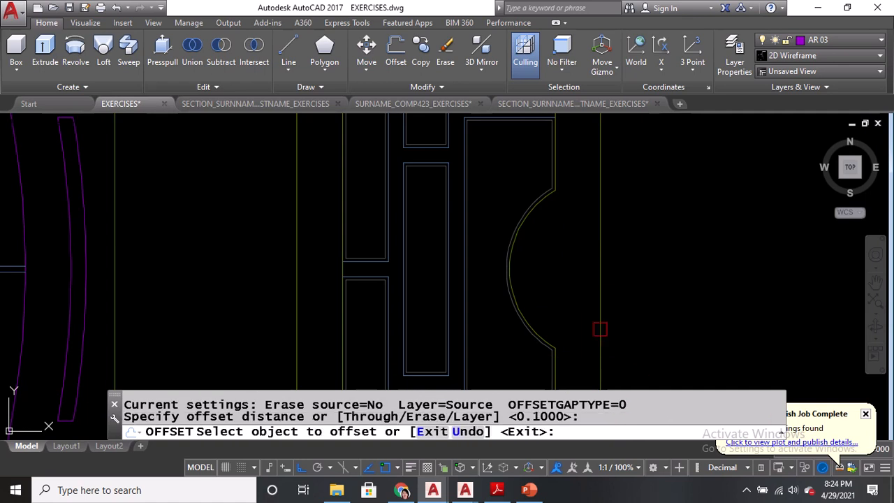
{"action": "scroll", "coordinate": [558, 200], "scroll_direction": "up", "scroll_amount": 3}
{"action": "left_click", "coordinate": [553, 194]}
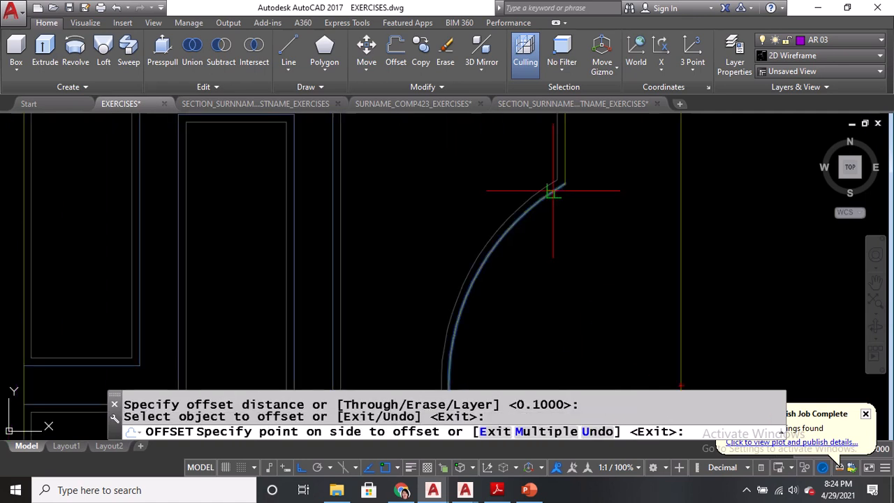
{"action": "left_click", "coordinate": [590, 245]}
{"action": "key", "text": "Return"}
Offset the new handle arc by 0.05 toward the door's closing edge to form the handle's inner curve
{"action": "scroll", "coordinate": [589, 241], "scroll_direction": "down", "scroll_amount": 2}
{"action": "type", "text": "o"}
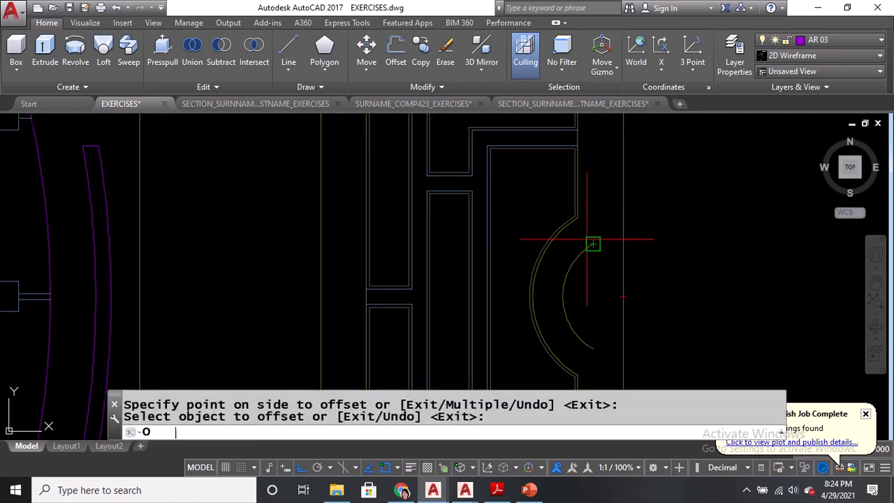
{"action": "key", "text": "Return"}
{"action": "type", "text": "0"}
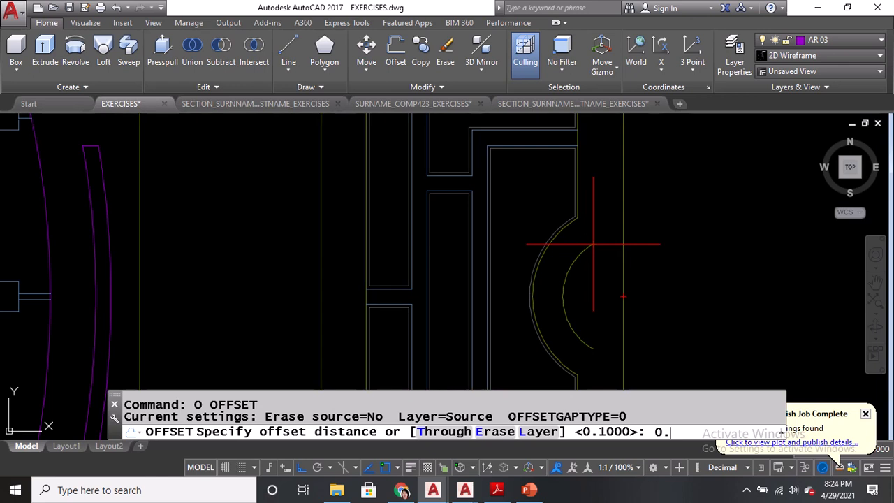
{"action": "type", "text": ".05"}
{"action": "key", "text": "Return"}
{"action": "left_click", "coordinate": [576, 271]}
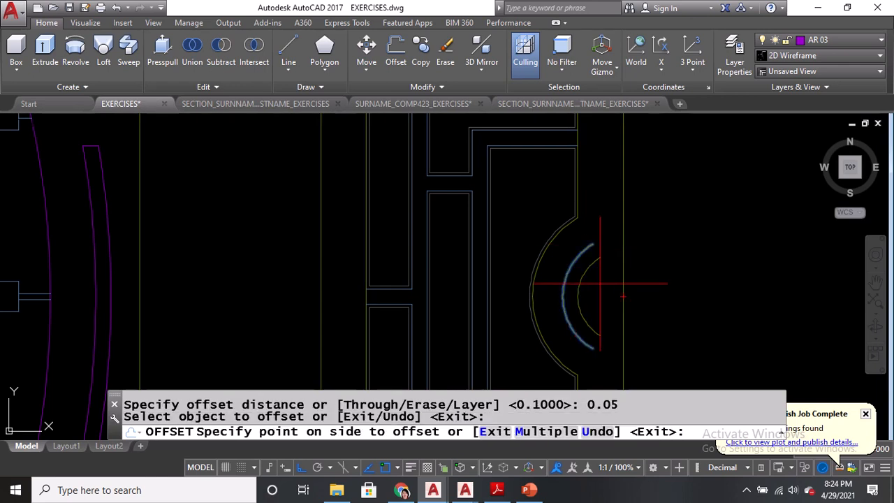
{"action": "left_click", "coordinate": [595, 274]}
{"action": "key", "text": "Return"}
Close the handle's upper end with a line joining the endpoints of its two arcs
{"action": "type", "text": "l"}
{"action": "key", "text": "Return"}
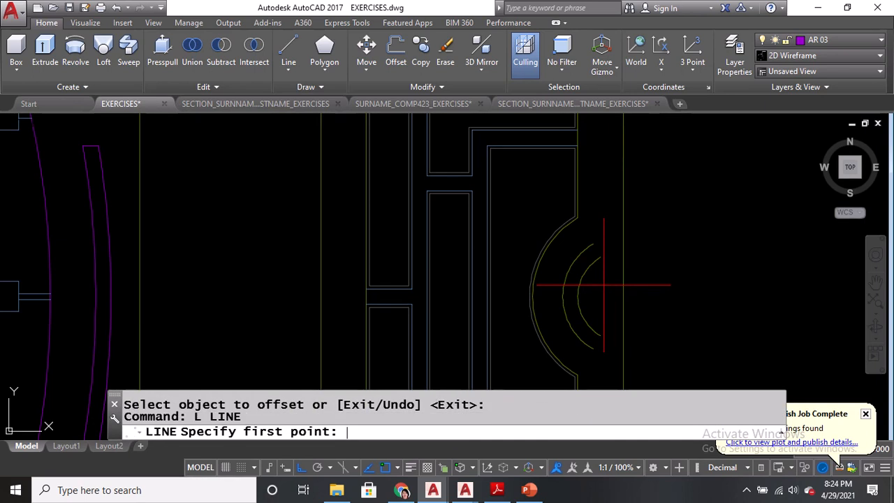
{"action": "scroll", "coordinate": [605, 209], "scroll_direction": "up", "scroll_amount": 4}
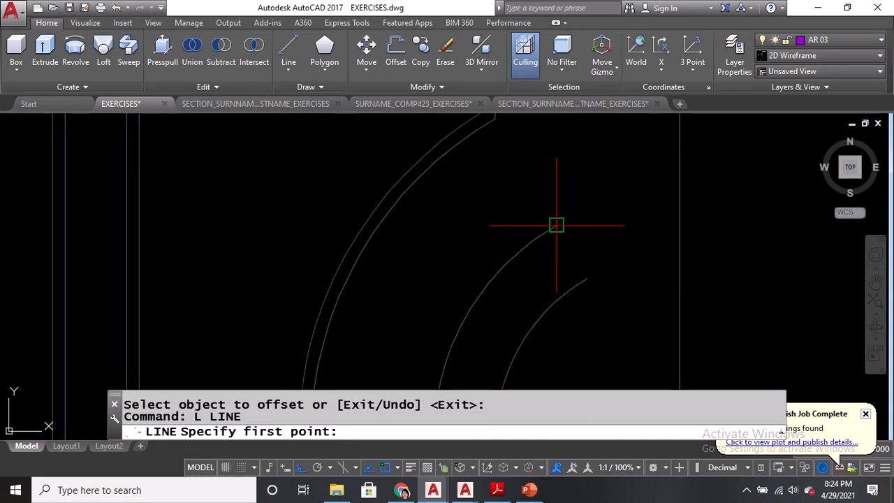
{"action": "left_click", "coordinate": [556, 226]}
{"action": "left_click", "coordinate": [587, 277]}
{"action": "key", "text": "Return"}
{"action": "scroll", "coordinate": [543, 309], "scroll_direction": "down", "scroll_amount": 3}
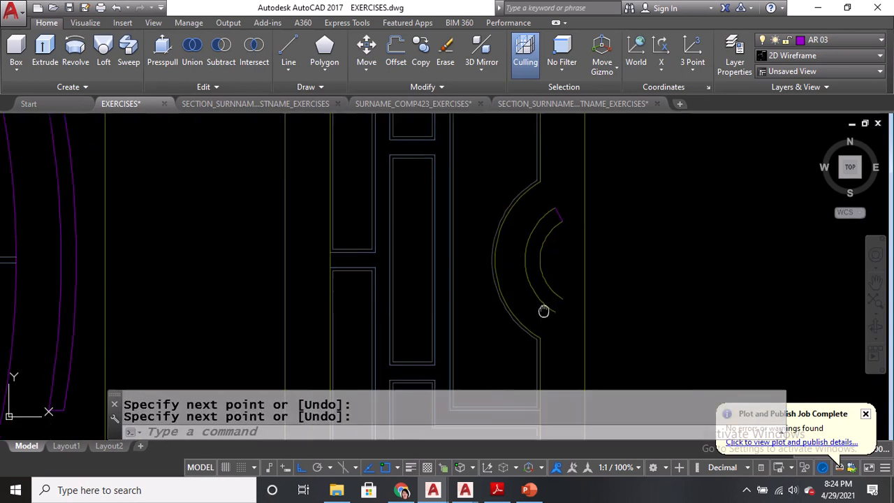
Close the handle's lower end with a line joining the endpoints of its two arcs
{"action": "type", "text": "l"}
{"action": "key", "text": "Return"}
{"action": "scroll", "coordinate": [572, 273], "scroll_direction": "up", "scroll_amount": 4}
{"action": "left_click", "coordinate": [572, 274]}
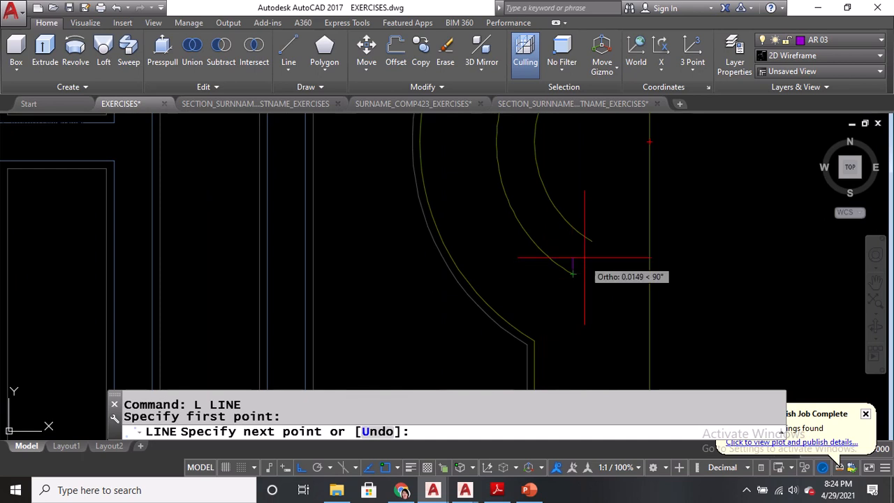
{"action": "left_click", "coordinate": [592, 242]}
{"action": "key", "text": "Return"}
{"action": "scroll", "coordinate": [539, 285], "scroll_direction": "down", "scroll_amount": 3}
{"action": "mouse_move", "coordinate": [538, 285]}
{"action": "middle_mouse_down"}
{"action": "mouse_move", "coordinate": [530, 212]}
{"action": "mouse_move", "coordinate": [510, 225]}
{"action": "middle_mouse_up"}
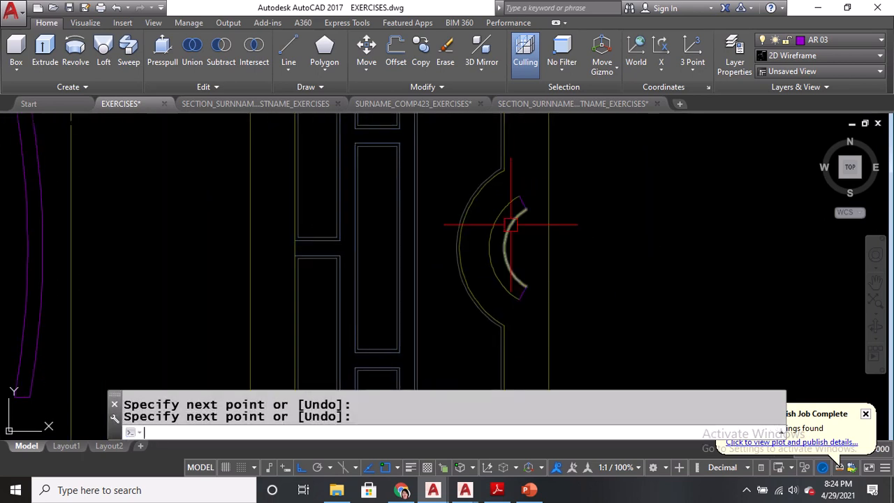
Match both curved edges of the handle to the properties of its purple upper end line
{"action": "type", "text": "ma"}
{"action": "key", "text": "Return"}
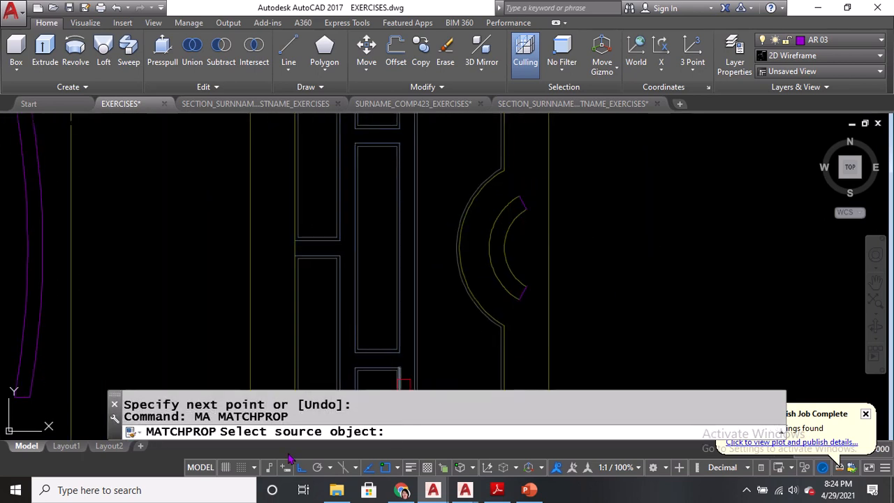
{"action": "scroll", "coordinate": [509, 214], "scroll_direction": "up", "scroll_amount": 3}
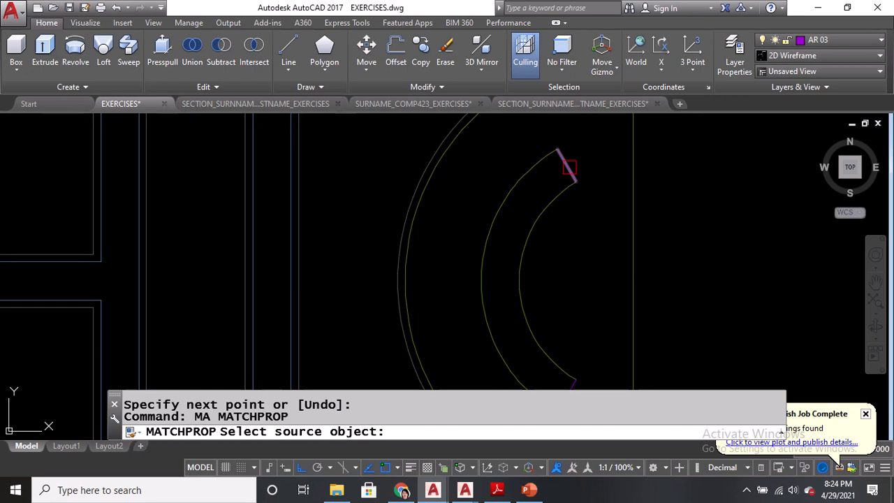
{"action": "left_click", "coordinate": [569, 168]}
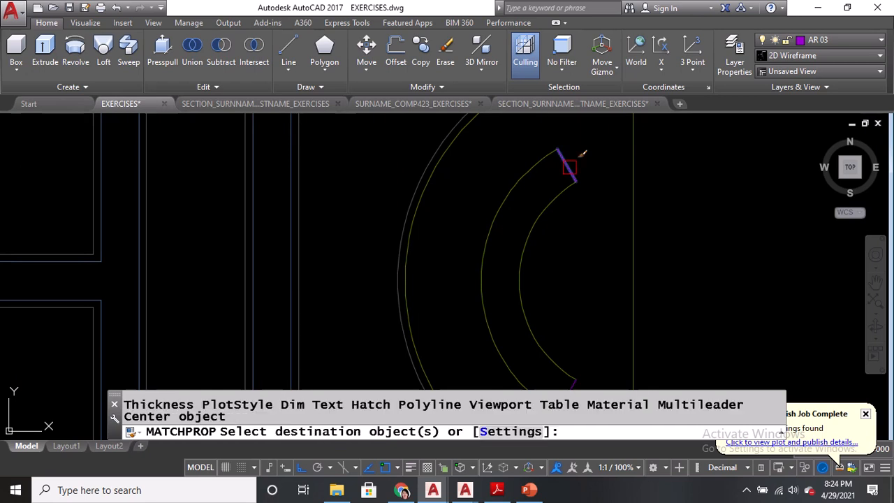
{"action": "scroll", "coordinate": [567, 158], "scroll_direction": "down", "scroll_amount": 1}
{"action": "left_click", "coordinate": [544, 211]}
{"action": "left_click", "coordinate": [545, 212]}
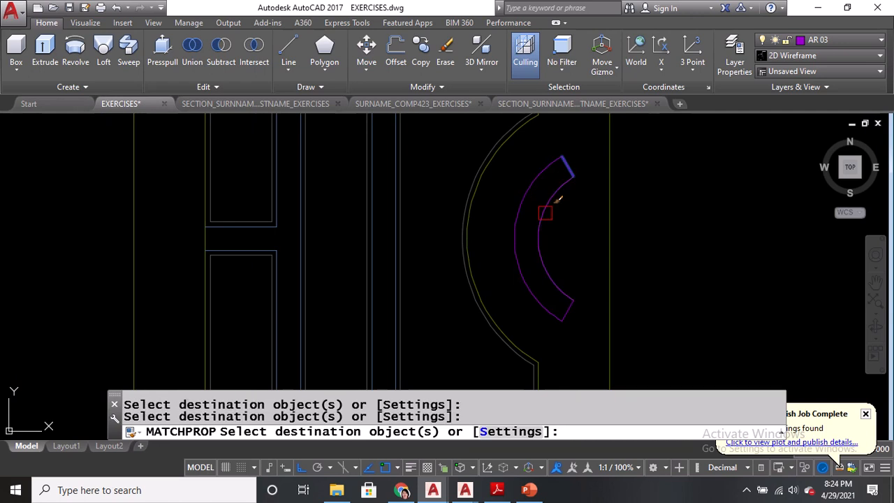
{"action": "key", "text": "Return"}
{"action": "scroll", "coordinate": [544, 213], "scroll_direction": "down", "scroll_amount": 8}
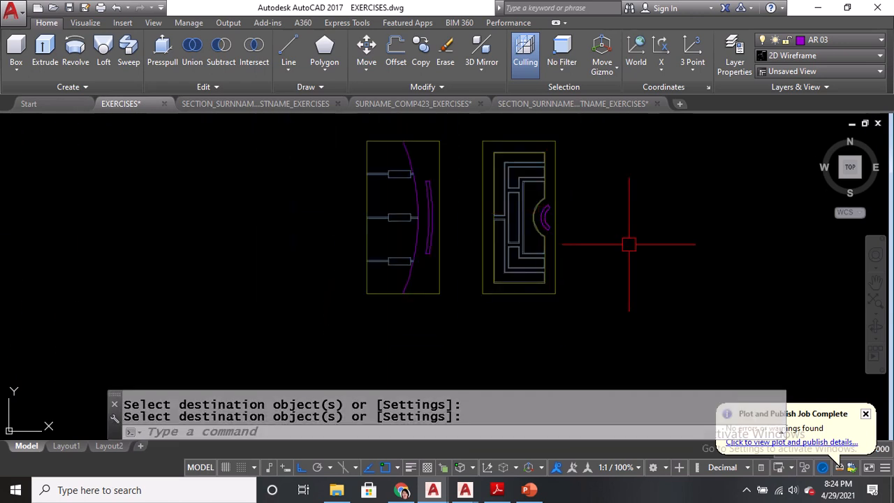
Mirror the entire patterned door leaf with its handle across its closing edge, keeping the source objects, and save the drawing
{"action": "type", "text": "MI"}
{"action": "key", "text": "Return"}
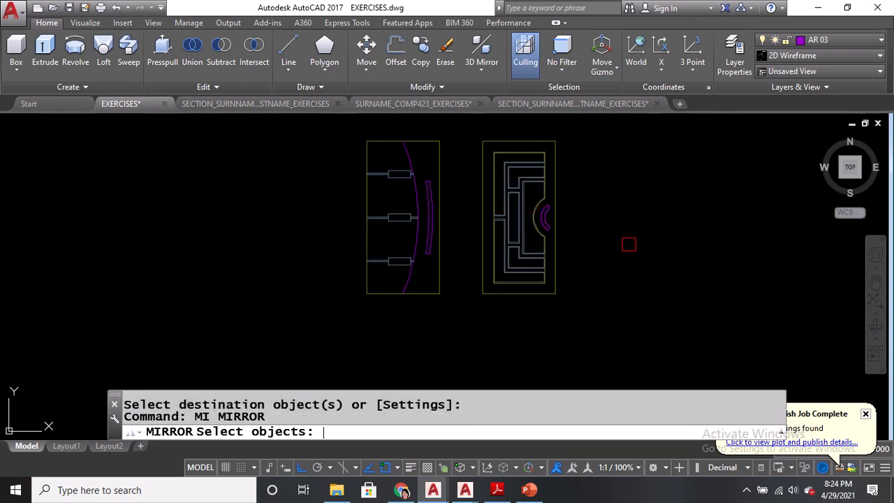
{"action": "scroll", "coordinate": [556, 271], "scroll_direction": "down", "scroll_amount": 4}
{"action": "middle_click_drag", "start_coordinate": [555, 270], "coordinate": [538, 312]}
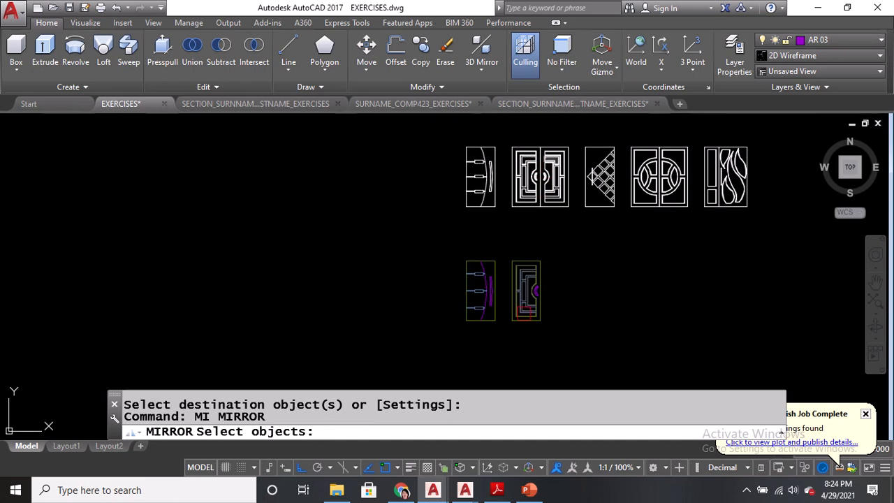
{"action": "scroll", "coordinate": [524, 312], "scroll_direction": "up", "scroll_amount": 4}
{"action": "left_click", "coordinate": [482, 161]}
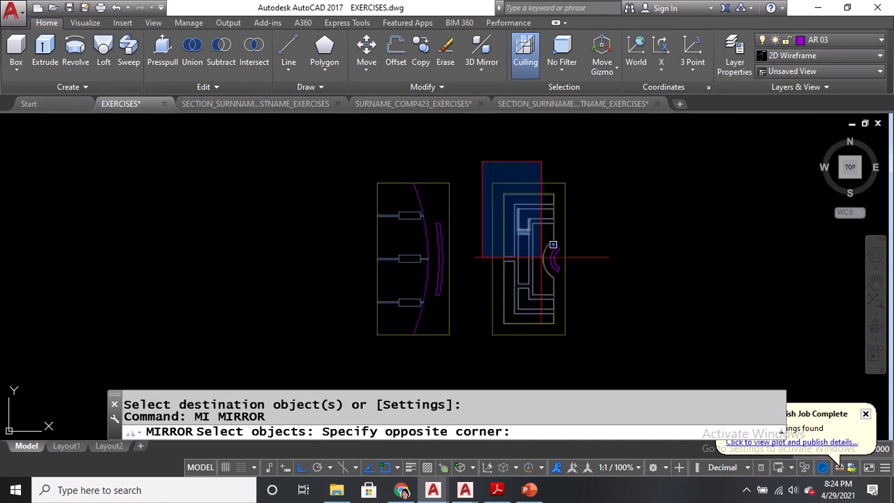
{"action": "left_click", "coordinate": [594, 376]}
{"action": "key", "text": "Return"}
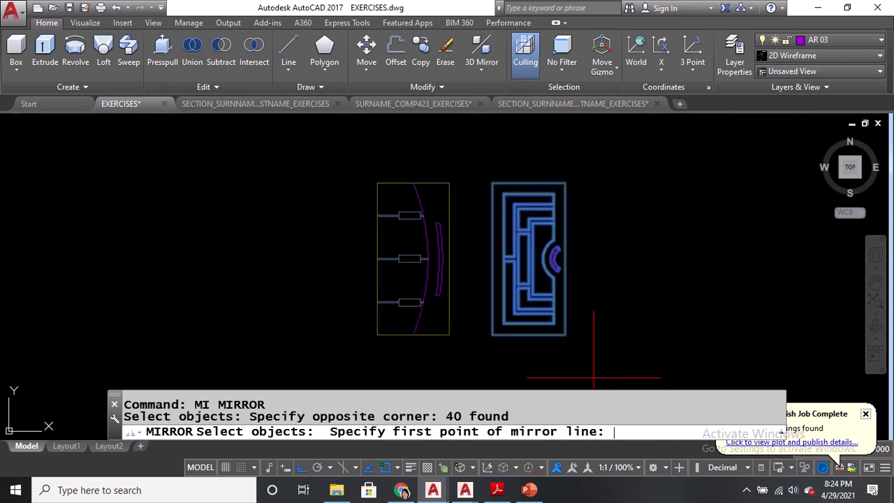
{"action": "left_click", "coordinate": [564, 183]}
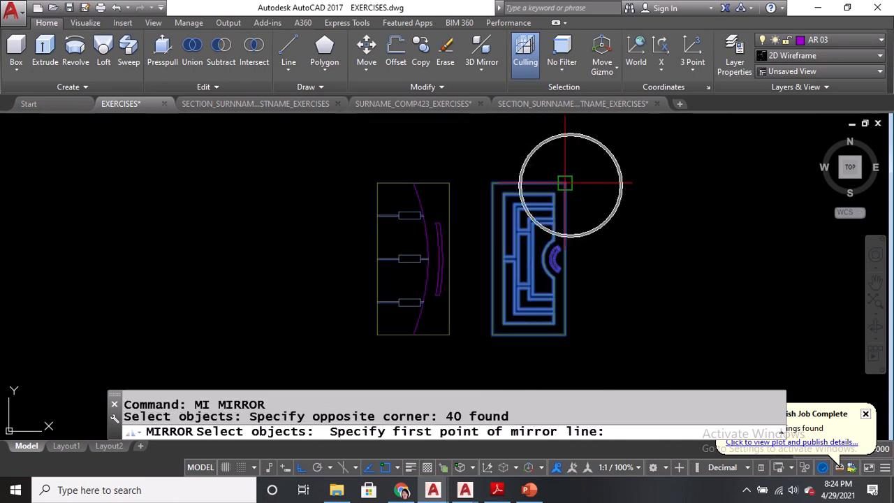
{"action": "left_click", "coordinate": [564, 339]}
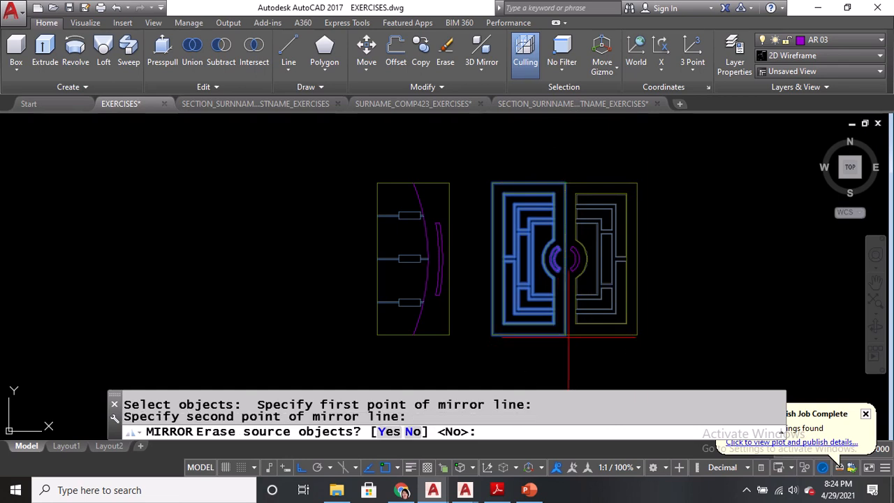
{"action": "key", "text": "Return"}
{"action": "middle_click_drag", "start_coordinate": [760, 292], "coordinate": [668, 281]}
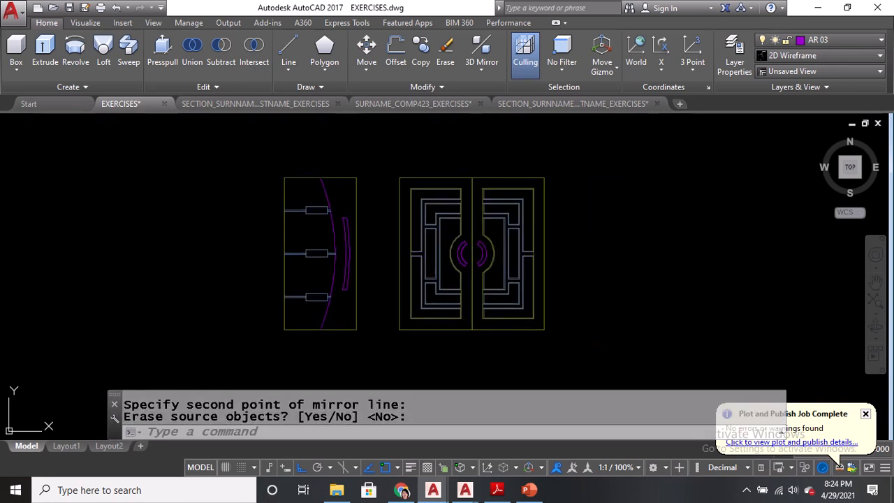
{"action": "key", "text": "ctrl+s"}
Measure the upper width, lower width and height of the diamond-lattice door in the finished reference row
{"action": "scroll", "coordinate": [618, 223], "scroll_direction": "down", "scroll_amount": 3}
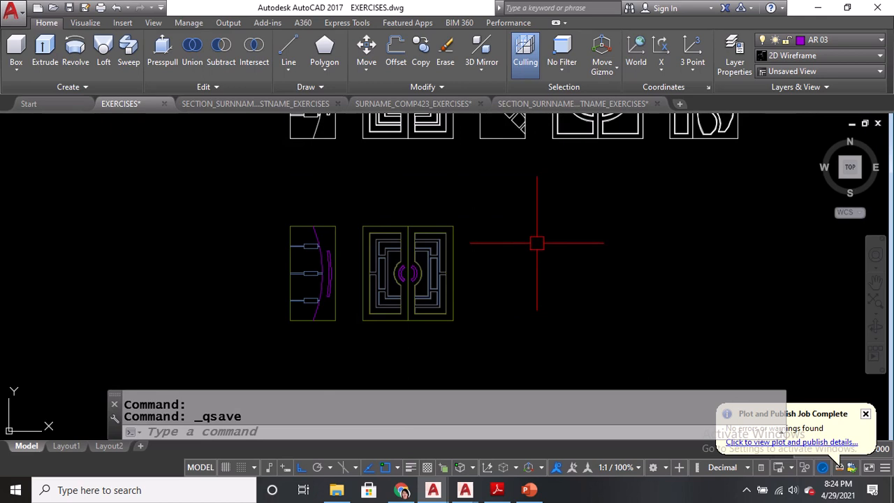
{"action": "middle_click_drag", "start_coordinate": [537, 243], "coordinate": [534, 273]}
{"action": "scroll", "coordinate": [529, 277], "scroll_direction": "up", "scroll_amount": 2}
{"action": "scroll", "coordinate": [489, 137], "scroll_direction": "up", "scroll_amount": 2}
{"action": "type", "text": "D"}
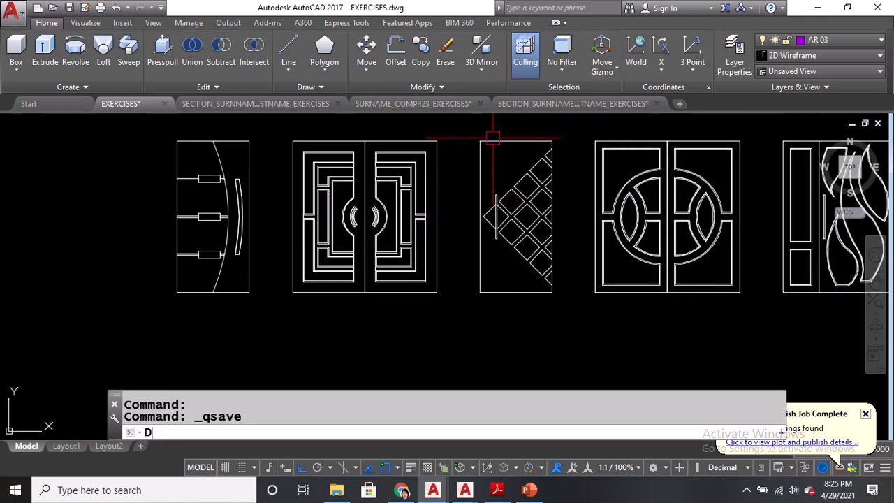
{"action": "type", "text": "I"}
{"action": "key", "text": "Return"}
{"action": "left_click", "coordinate": [480, 141]}
{"action": "left_click", "coordinate": [552, 141]}
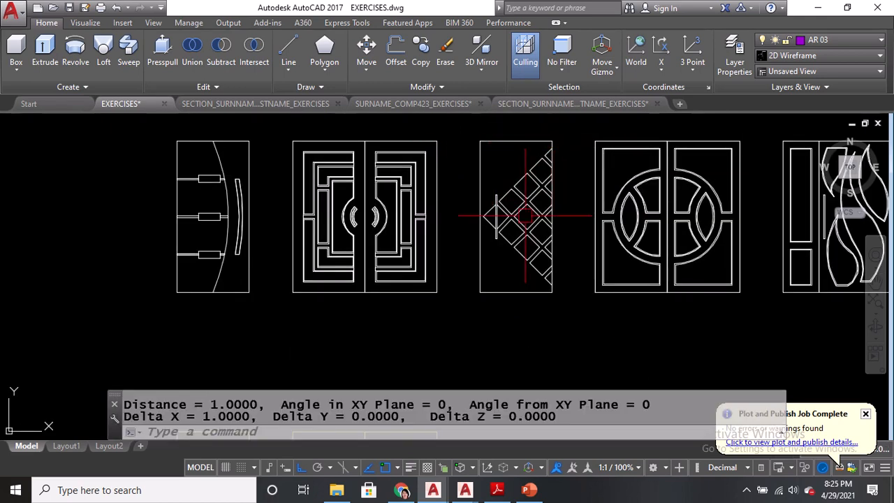
{"action": "key", "text": "Return"}
{"action": "left_click", "coordinate": [481, 293]}
{"action": "left_click", "coordinate": [550, 294]}
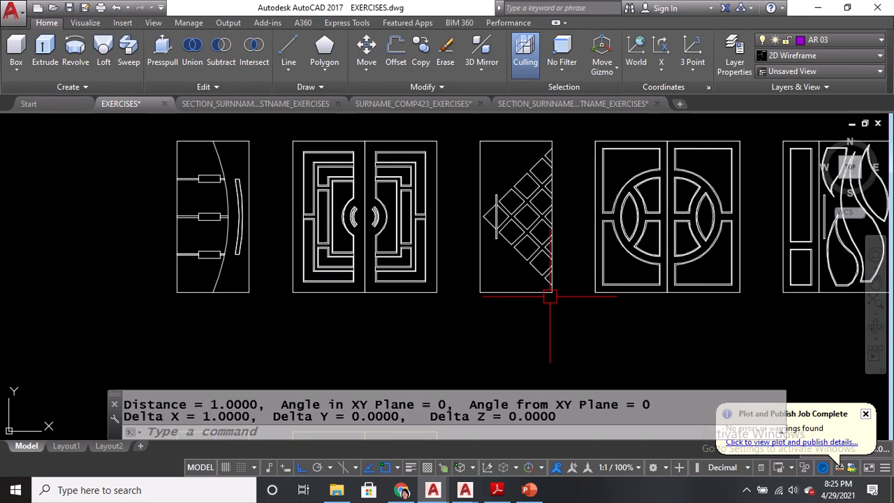
{"action": "key", "text": "Return"}
{"action": "left_click", "coordinate": [480, 293]}
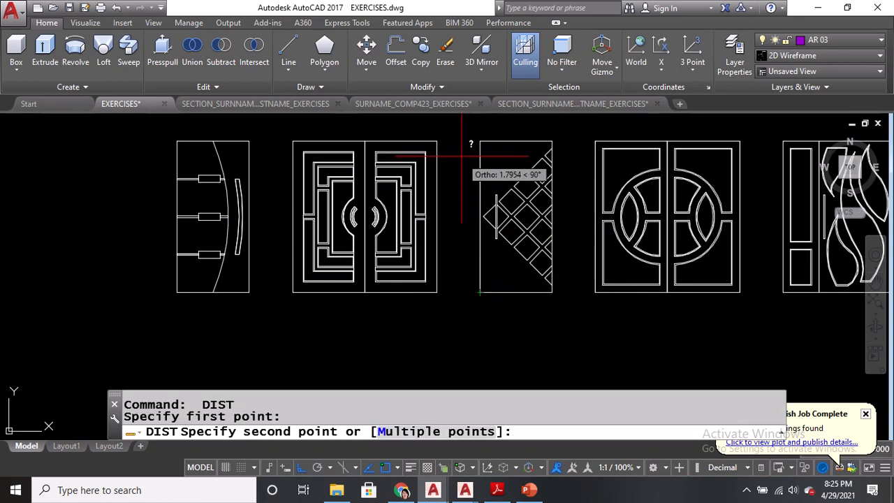
{"action": "left_click", "coordinate": [481, 141]}
Copy the outer rectangle of the mirrored leaf 1.6 to the right from its lower-left corner as the next door's outline
{"action": "scroll", "coordinate": [484, 140], "scroll_direction": "down", "scroll_amount": 2}
{"action": "middle_click_drag", "start_coordinate": [471, 333], "coordinate": [495, 235]}
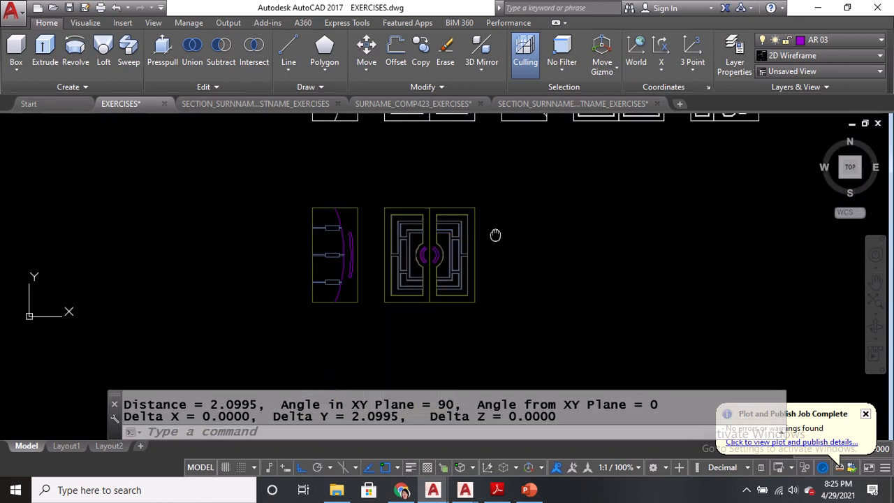
{"action": "type", "text": "CO"}
{"action": "key", "text": "Return"}
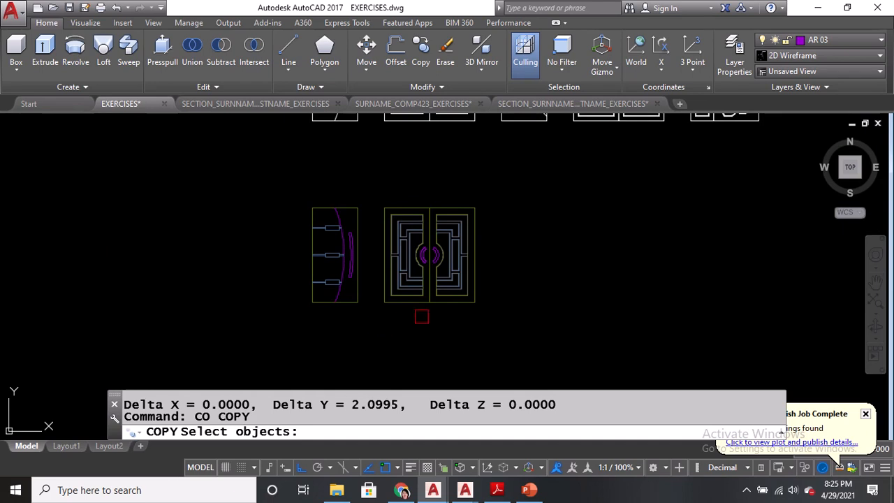
{"action": "left_click", "coordinate": [463, 307]}
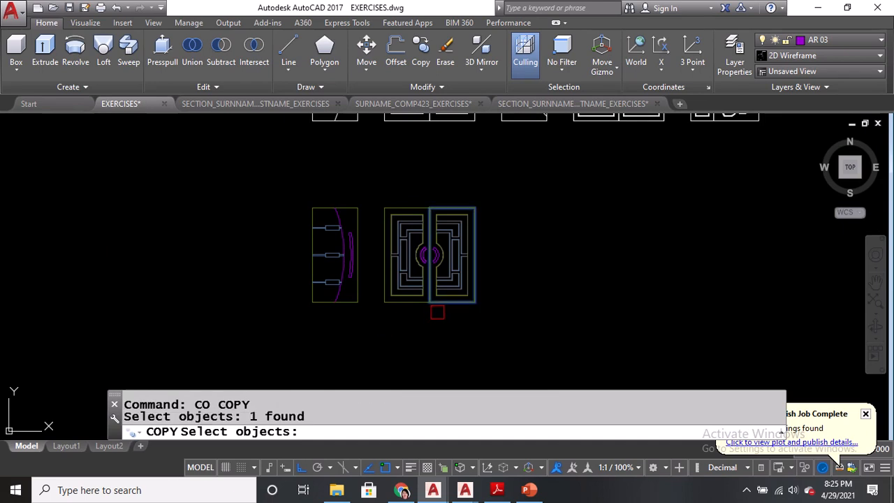
{"action": "key", "text": "Return"}
{"action": "left_click", "coordinate": [429, 303]}
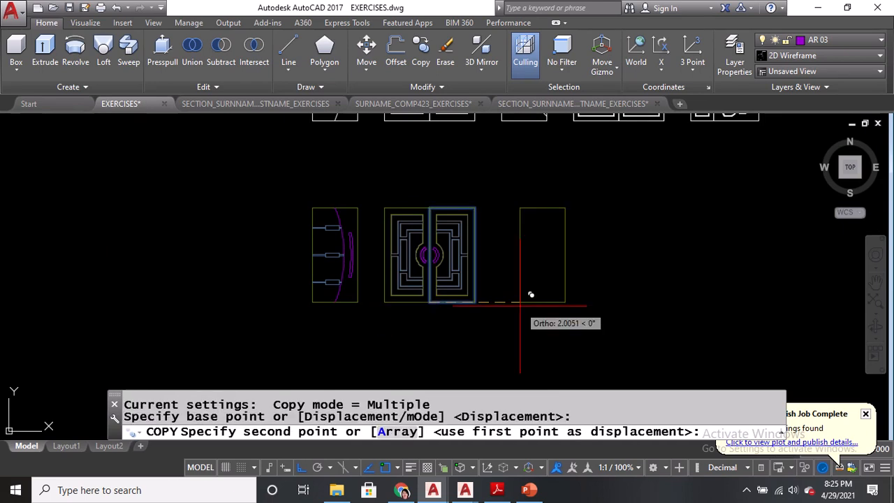
{"action": "type", "text": "1.6"}
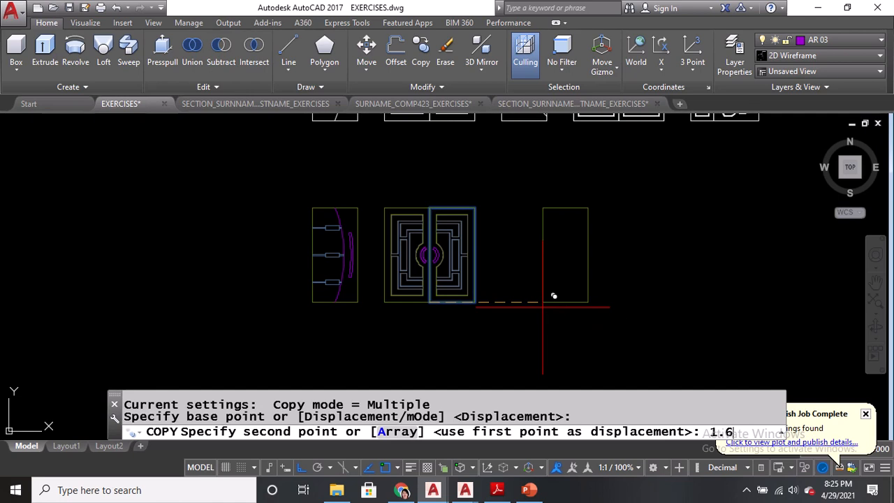
{"action": "key", "text": "Return"}
{"action": "key", "text": "Return"}
Measure the side lengths of a whole diamond in the reference lattice door, just below the handle
{"action": "scroll", "coordinate": [527, 227], "scroll_direction": "up", "scroll_amount": 2}
{"action": "middle_click_drag", "start_coordinate": [528, 220], "coordinate": [528, 303]}
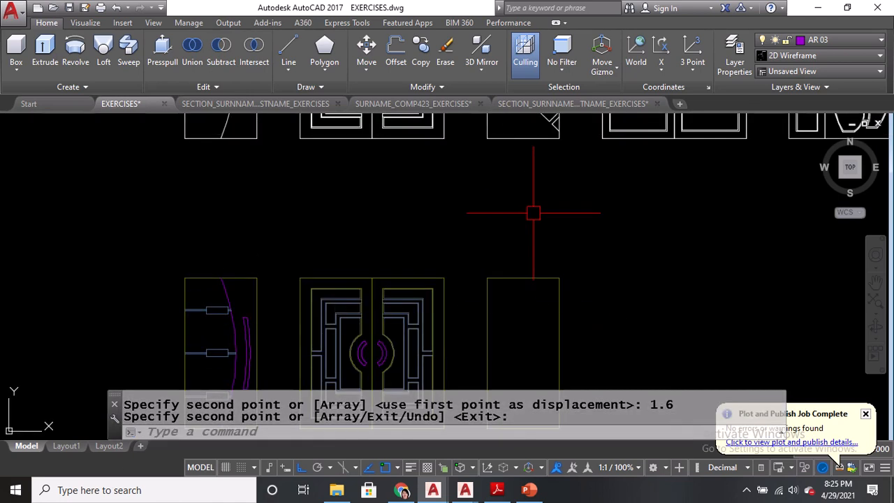
{"action": "middle_click_drag", "start_coordinate": [533, 173], "coordinate": [523, 311]}
{"action": "type", "text": "DI"}
{"action": "key", "text": "Return"}
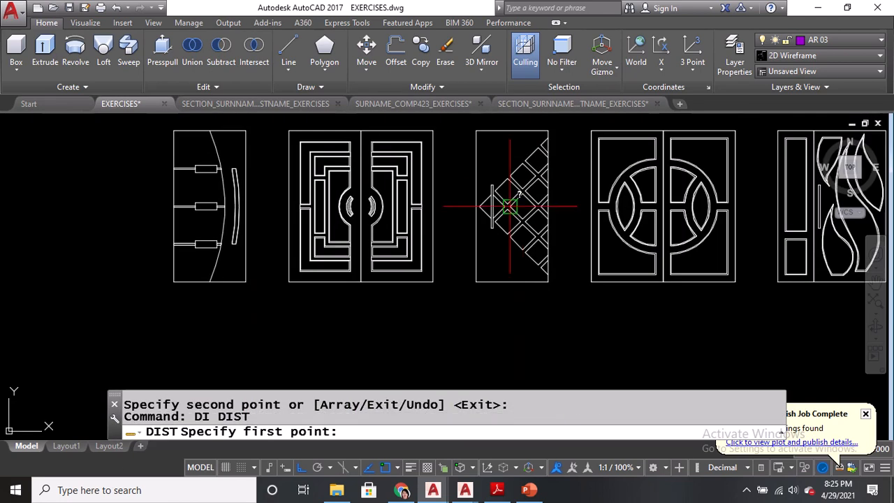
{"action": "scroll", "coordinate": [516, 205], "scroll_direction": "up", "scroll_amount": 6}
{"action": "left_click", "coordinate": [457, 248]}
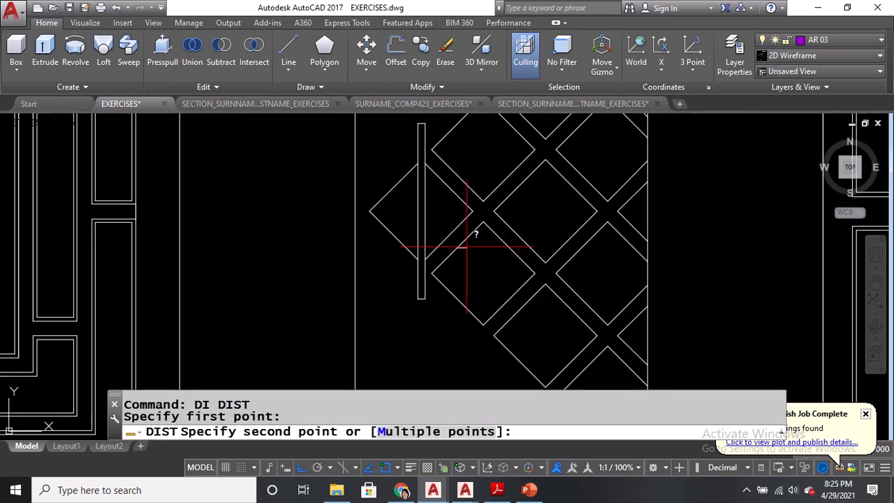
{"action": "left_click", "coordinate": [498, 302]}
{"action": "key", "text": "Return"}
{"action": "left_click", "coordinate": [430, 275]}
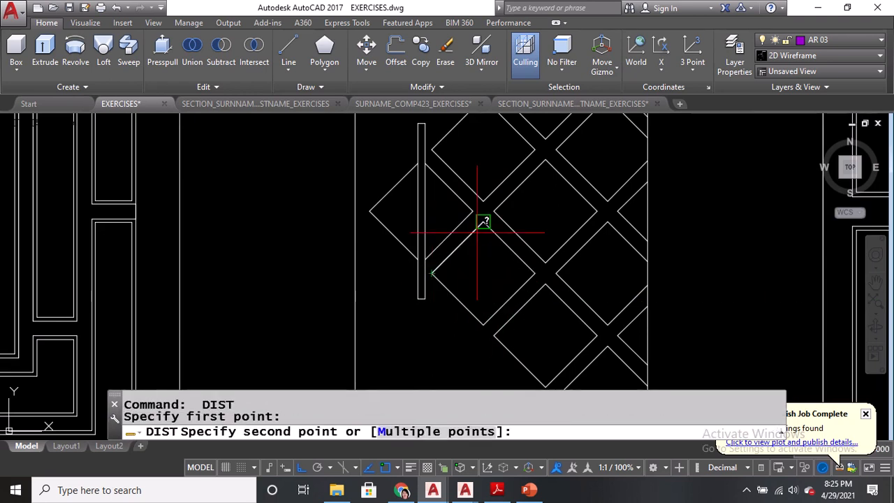
{"action": "left_click", "coordinate": [483, 223]}
{"action": "key", "text": "Return"}
{"action": "left_click", "coordinate": [483, 325]}
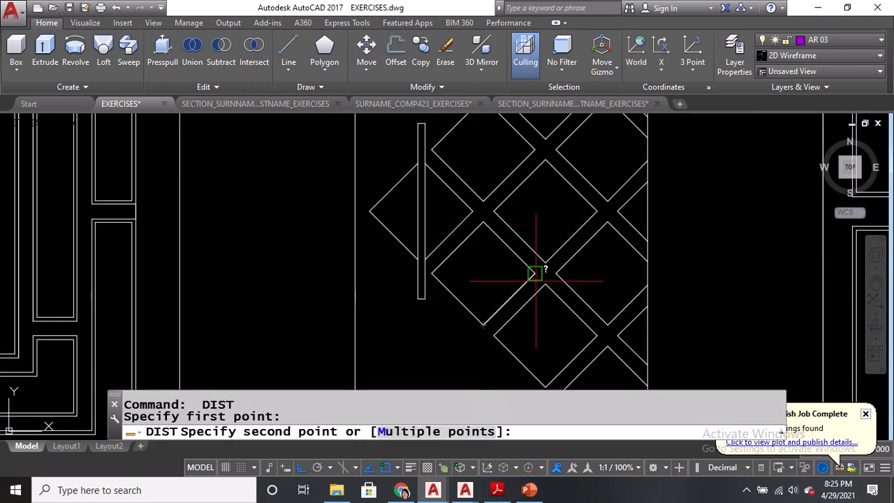
{"action": "left_click", "coordinate": [537, 272]}
{"action": "scroll", "coordinate": [459, 259], "scroll_direction": "down", "scroll_amount": 5}
{"action": "scroll", "coordinate": [473, 349], "scroll_direction": "up", "scroll_amount": 4}
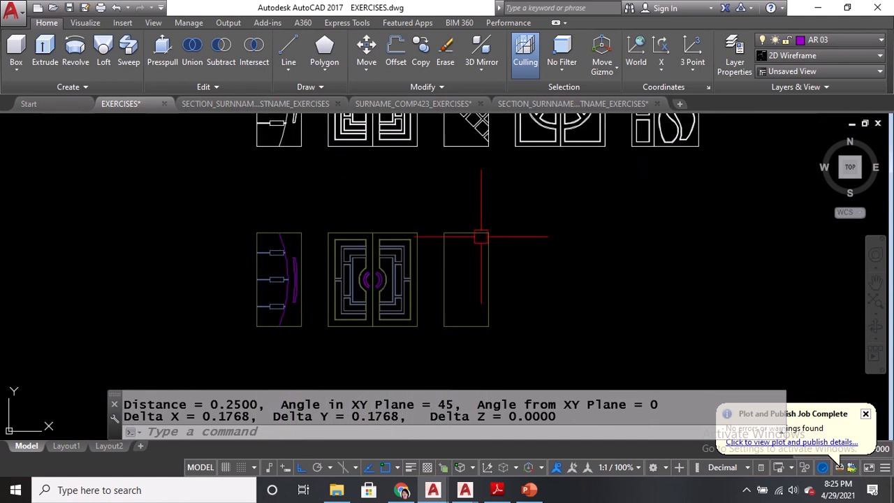
Measure the perpendicular gap between two neighbouring diamonds in the reference lattice door
{"action": "scroll", "coordinate": [473, 274], "scroll_direction": "down", "scroll_amount": 4}
{"action": "type", "text": "DI"}
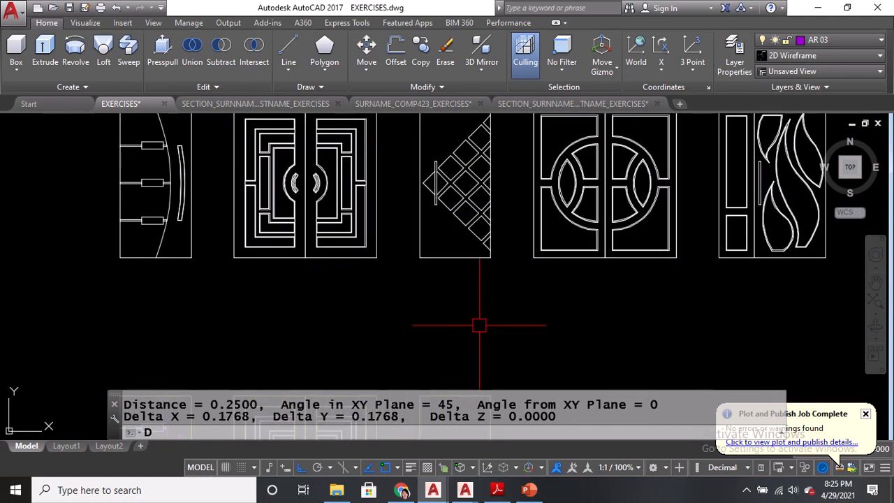
{"action": "key", "text": "Return"}
{"action": "scroll", "coordinate": [439, 152], "scroll_direction": "up", "scroll_amount": 6}
{"action": "scroll", "coordinate": [433, 155], "scroll_direction": "down", "scroll_amount": 1}
{"action": "scroll", "coordinate": [420, 162], "scroll_direction": "up", "scroll_amount": 1}
{"action": "left_click", "coordinate": [419, 161]}
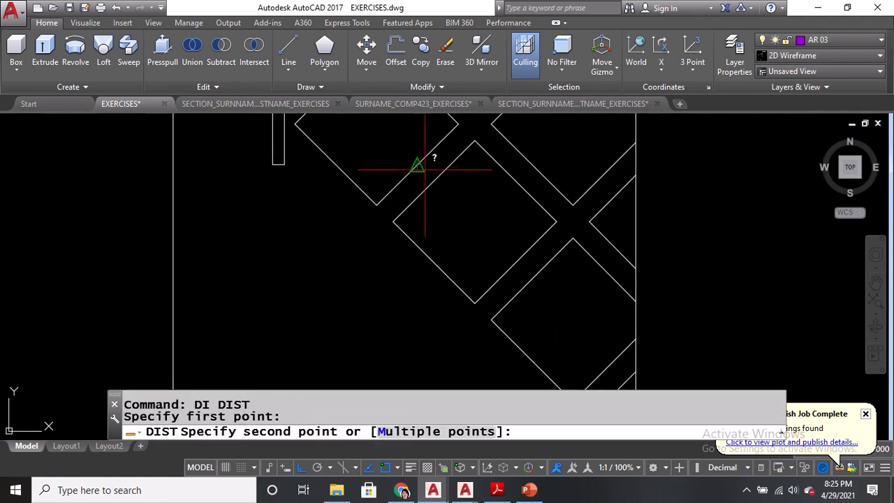
{"action": "left_click", "coordinate": [428, 171]}
{"action": "scroll", "coordinate": [429, 174], "scroll_direction": "down", "scroll_amount": 4}
{"action": "scroll", "coordinate": [435, 191], "scroll_direction": "up", "scroll_amount": 3}
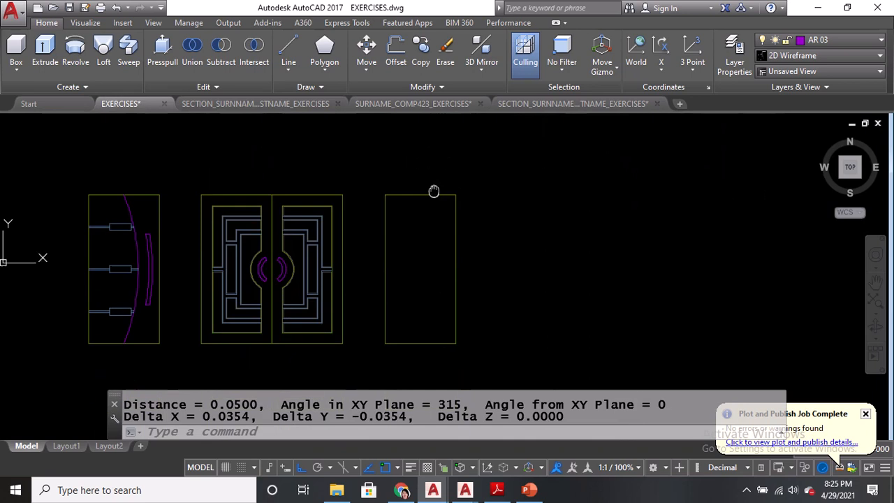
{"action": "scroll", "coordinate": [447, 282], "scroll_direction": "up", "scroll_amount": 2}
{"action": "middle_click_drag", "start_coordinate": [447, 282], "coordinate": [423, 256]}
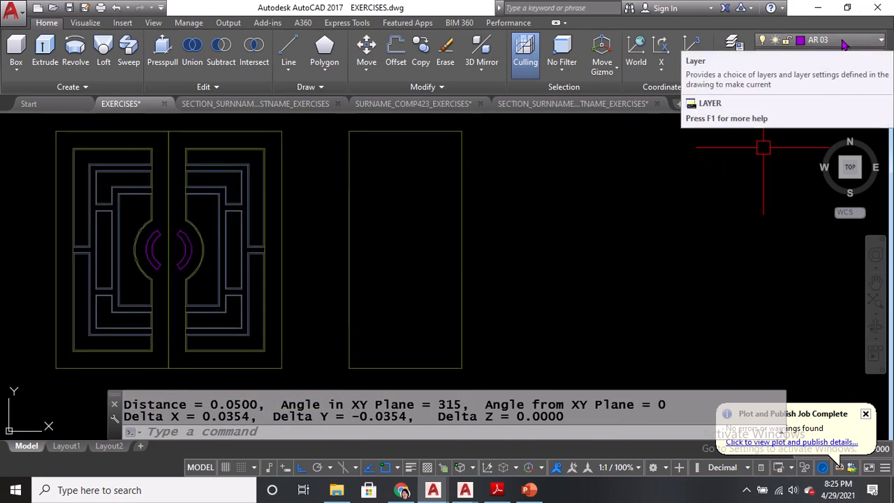
{"action": "type", "text": "RECTANG"}
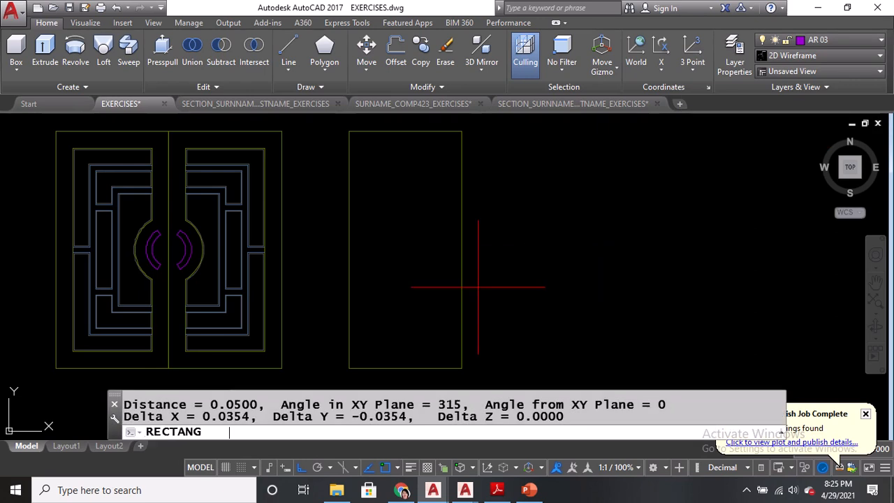
{"action": "key", "text": "Return"}
{"action": "left_click", "coordinate": [477, 302]}
{"action": "key", "text": "Escape"}
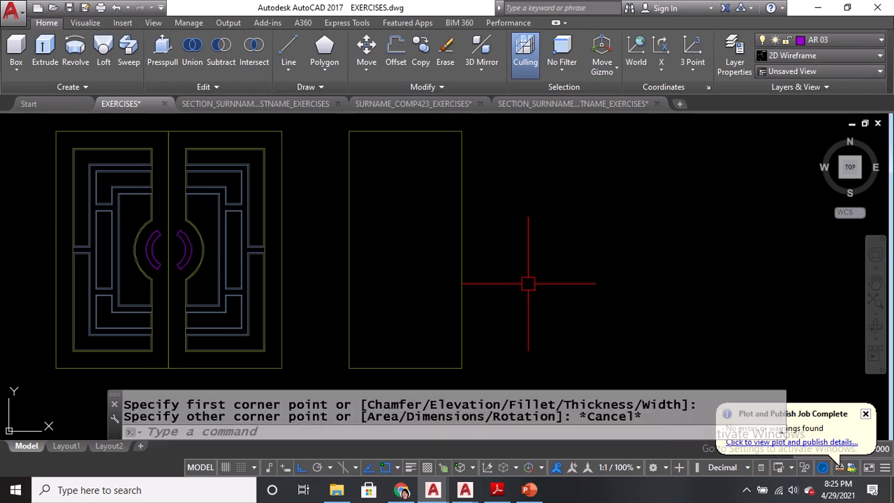
Draw a 0.3 by 0.3 square in the empty space just right of the new door outline
{"action": "type", "text": "REC"}
{"action": "key", "text": "Return"}
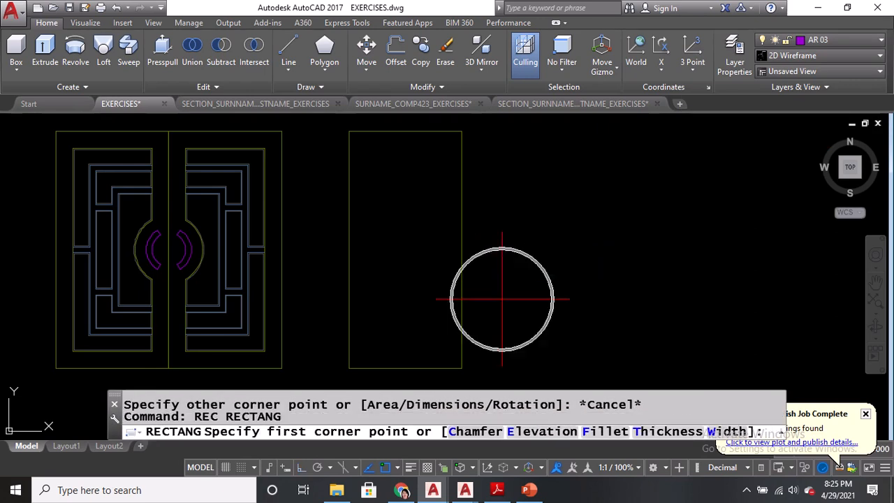
{"action": "left_click", "coordinate": [502, 299]}
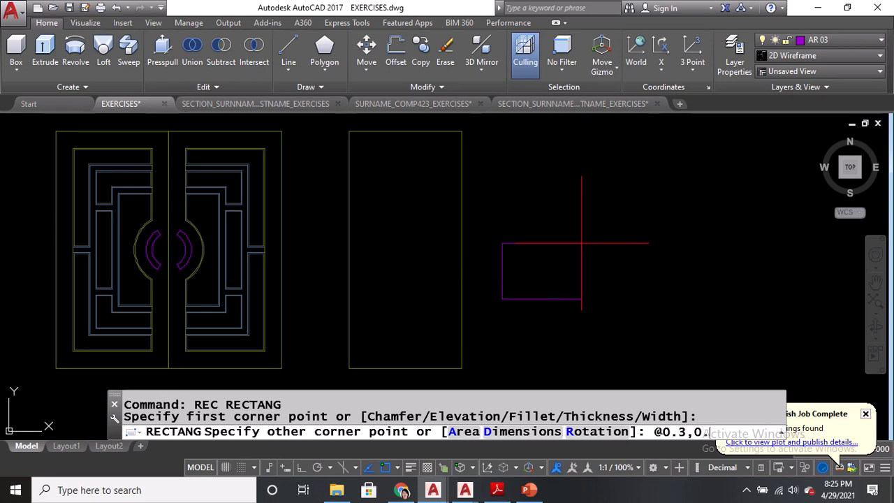
{"action": "type", "text": "@0.3,0.3"}
{"action": "key", "text": "Return"}
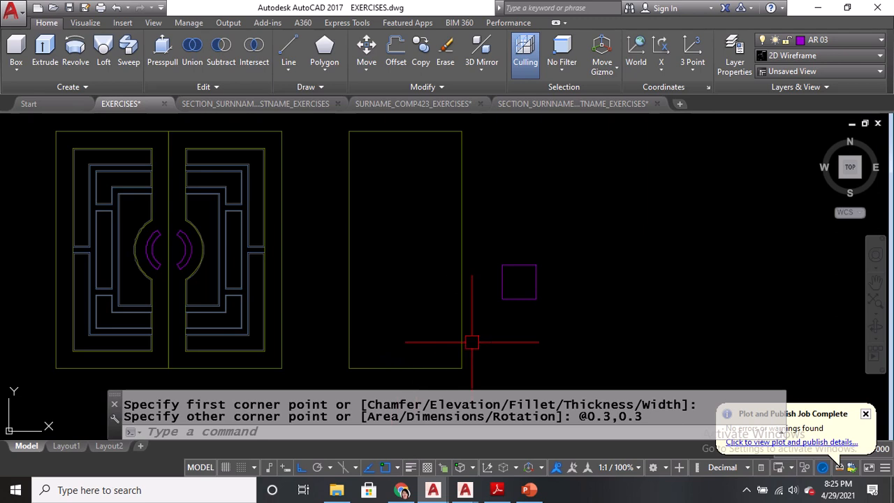
Draw a 0.05 line straight up from the midpoint of the square's top edge
{"action": "scroll", "coordinate": [540, 308], "scroll_direction": "up", "scroll_amount": 2}
{"action": "type", "text": "L"}
{"action": "key", "text": "Return"}
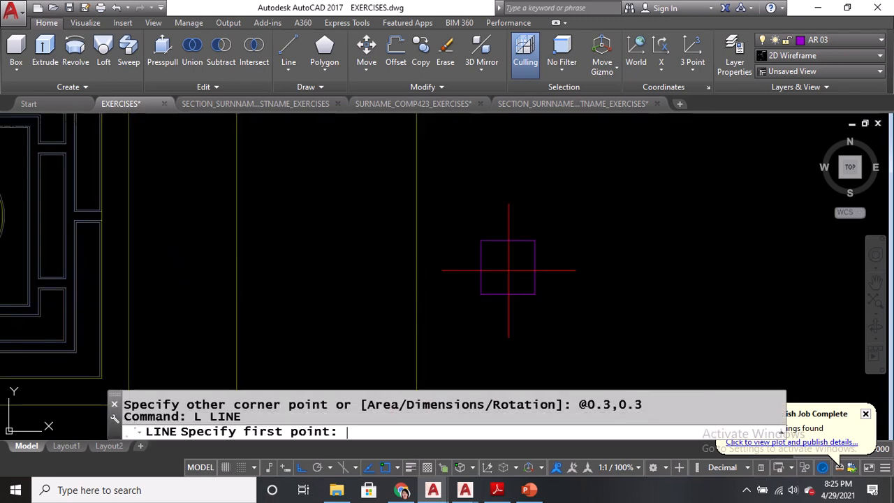
{"action": "scroll", "coordinate": [510, 271], "scroll_direction": "up", "scroll_amount": 4}
{"action": "left_click", "coordinate": [503, 193]}
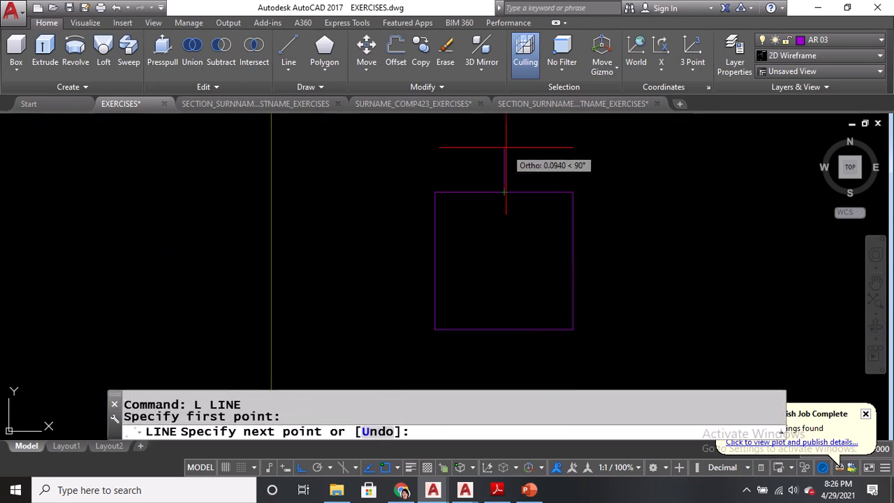
{"action": "type", "text": "0.05"}
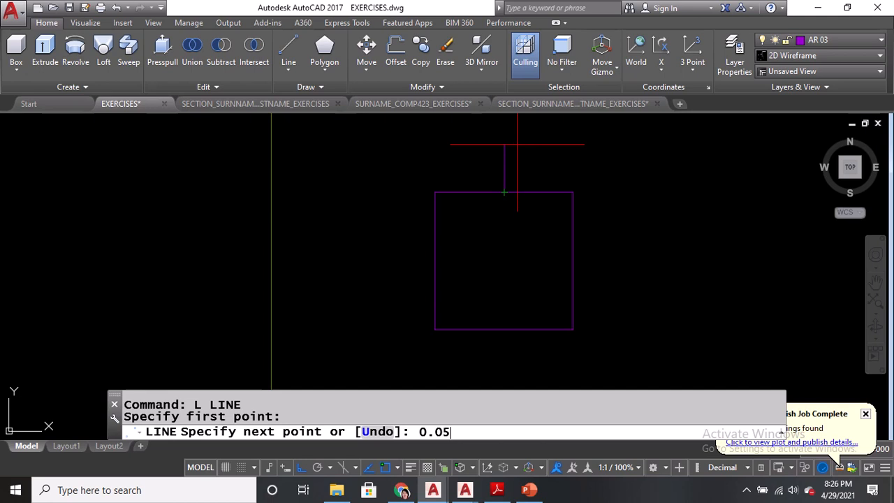
{"action": "key", "text": "Return"}
{"action": "key", "text": "Return"}
Draw a 0.05 line outward to the right from the midpoint of the square's right edge
{"action": "type", "text": "L"}
{"action": "key", "text": "Return"}
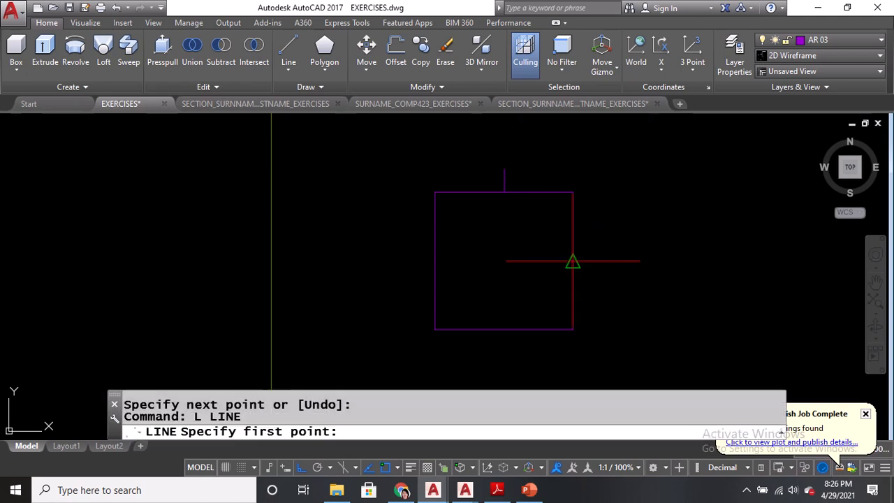
{"action": "left_click", "coordinate": [572, 262]}
{"action": "type", "text": "0.0"}
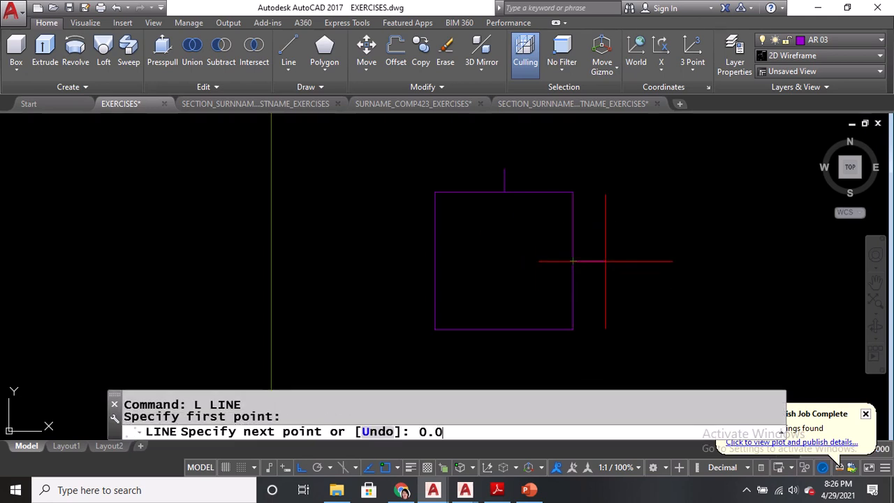
{"action": "type", "text": "5"}
{"action": "key", "text": "Return"}
{"action": "key", "text": "Return"}
Draw a 0.05 line straight down from the midpoint of the square's bottom edge
{"action": "middle_click_drag", "start_coordinate": [528, 315], "coordinate": [527, 244]}
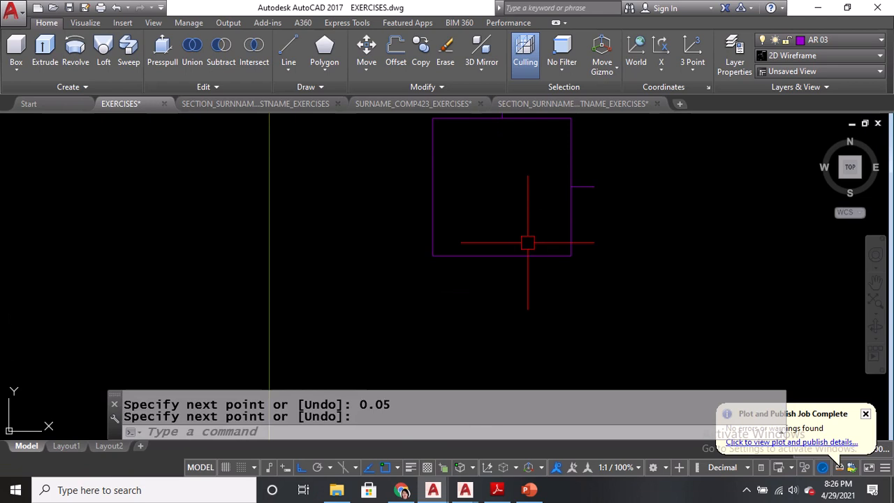
{"action": "type", "text": "L"}
{"action": "key", "text": "Return"}
{"action": "left_click", "coordinate": [500, 256]}
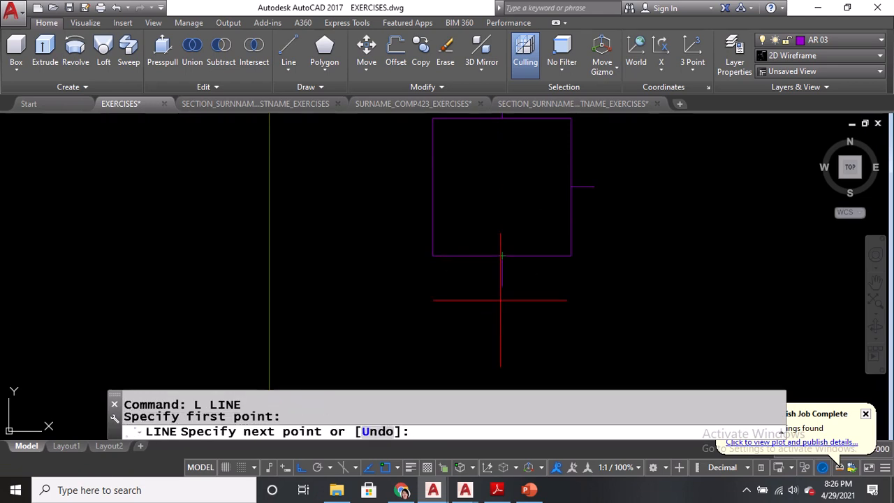
{"action": "type", "text": "0.05"}
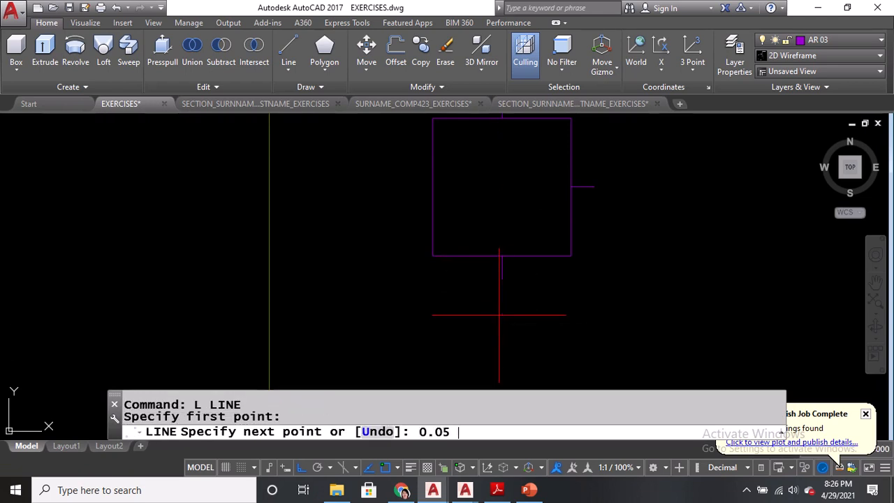
{"action": "key", "text": "Return"}
{"action": "key", "text": "Return"}
Draw a 0.05 line outward to the left from the midpoint of the square's left edge
{"action": "middle_click_drag", "start_coordinate": [499, 216], "coordinate": [516, 261]}
{"action": "type", "text": "L"}
{"action": "key", "text": "Return"}
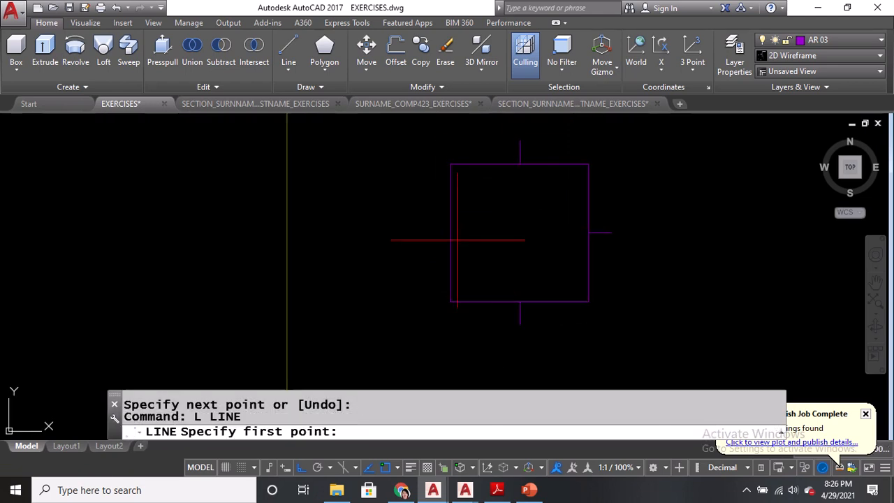
{"action": "left_click", "coordinate": [450, 232]}
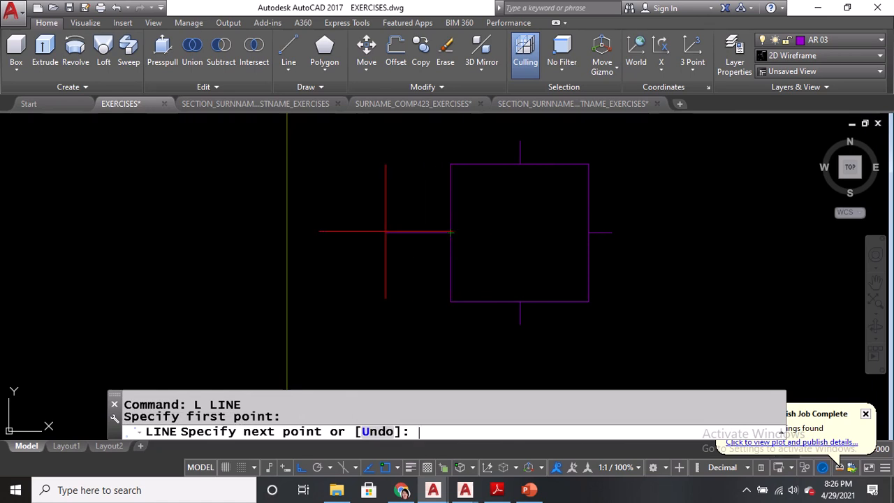
{"action": "key", "text": "Return"}
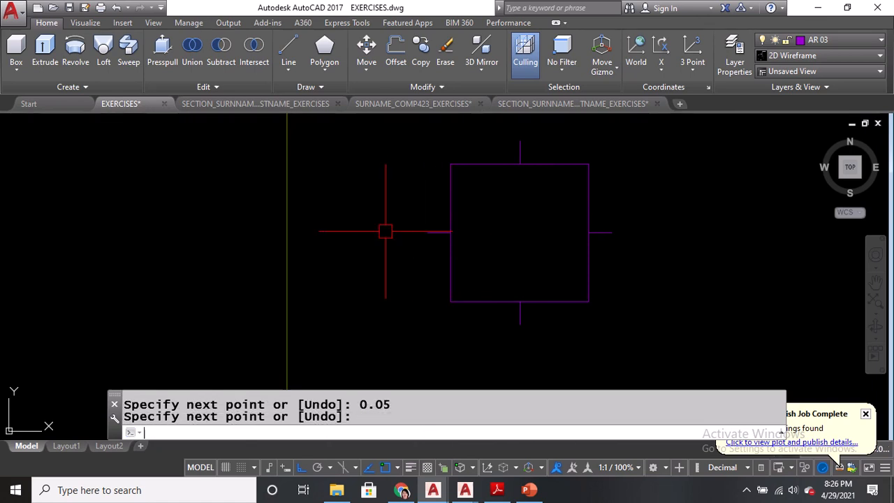
{"action": "scroll", "coordinate": [385, 230], "scroll_direction": "down", "scroll_amount": 1}
{"action": "key", "text": "Return"}
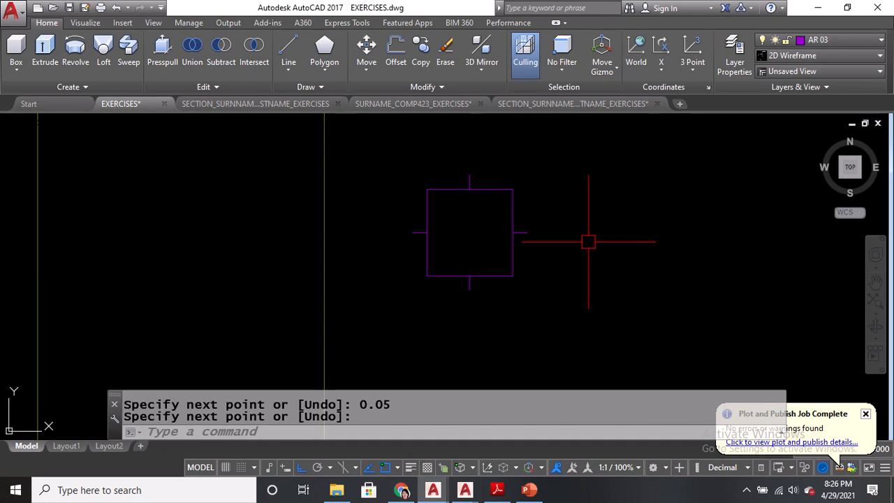
Rotate the square together with its four short lines by 45 degrees about the square's centre
{"action": "type", "text": "ROTATE"}
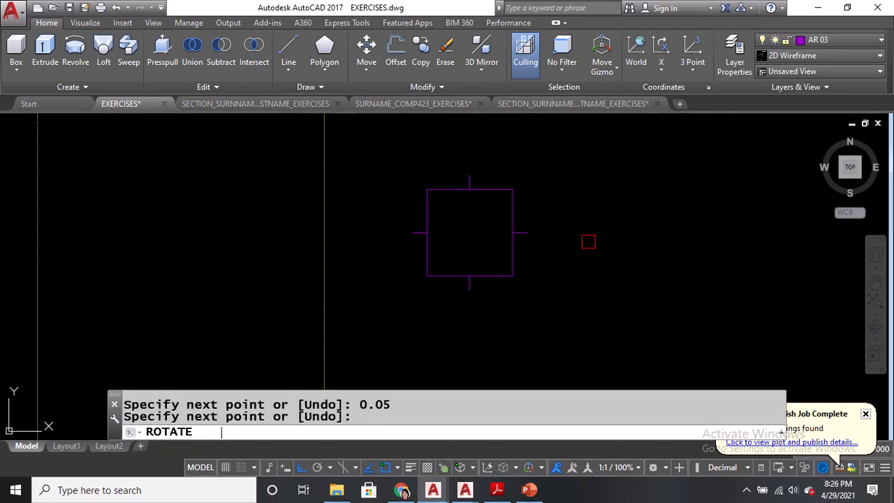
{"action": "key", "text": "Return"}
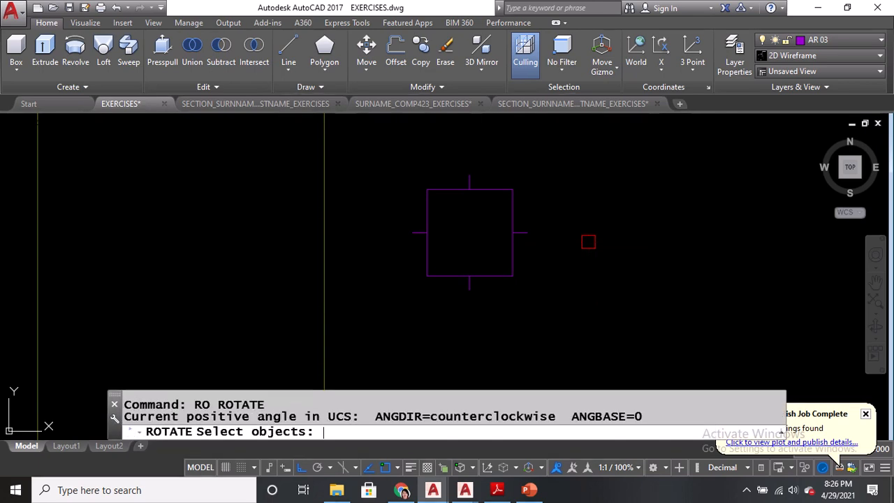
{"action": "left_click", "coordinate": [400, 170]}
{"action": "left_click", "coordinate": [589, 326]}
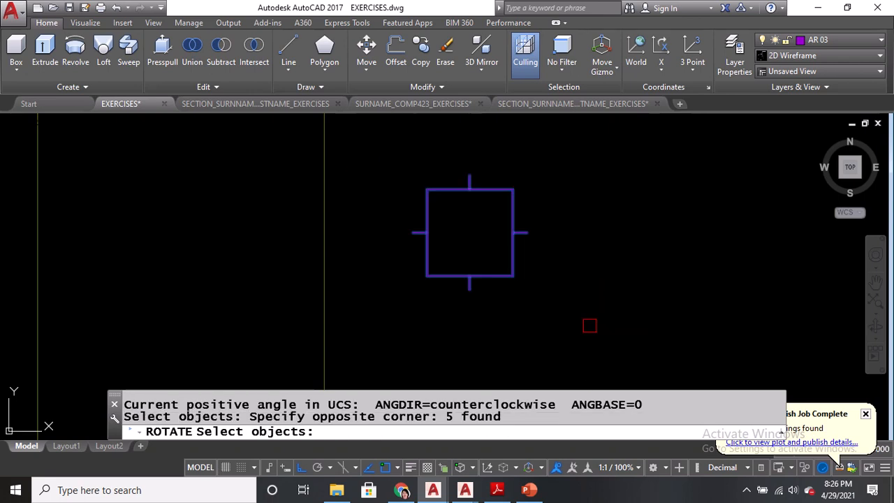
{"action": "key", "text": "Return"}
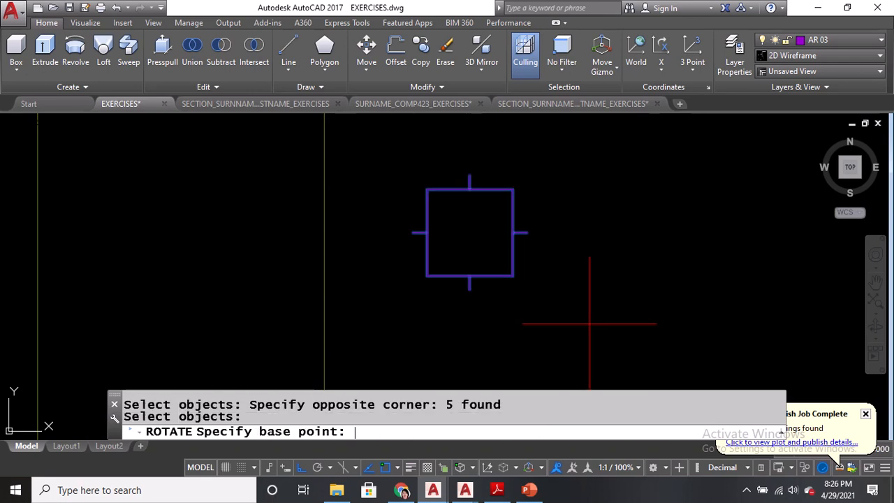
{"action": "left_click", "coordinate": [291, 428]}
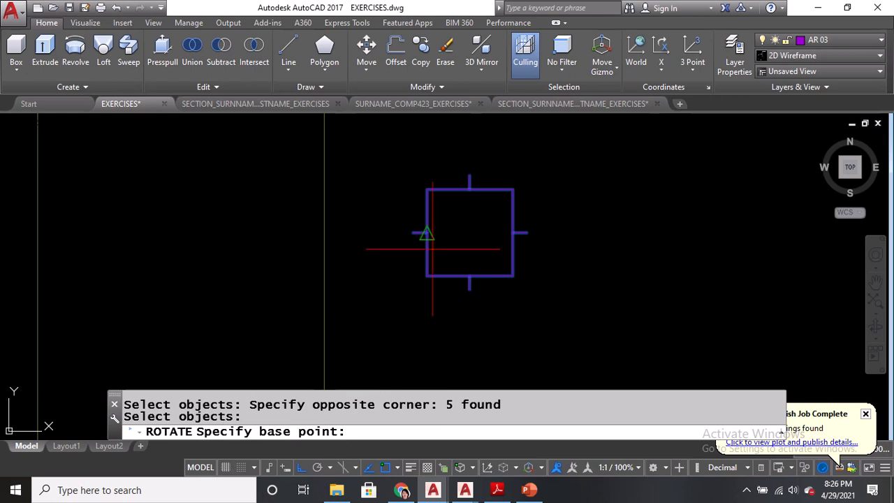
{"action": "left_click", "coordinate": [471, 236]}
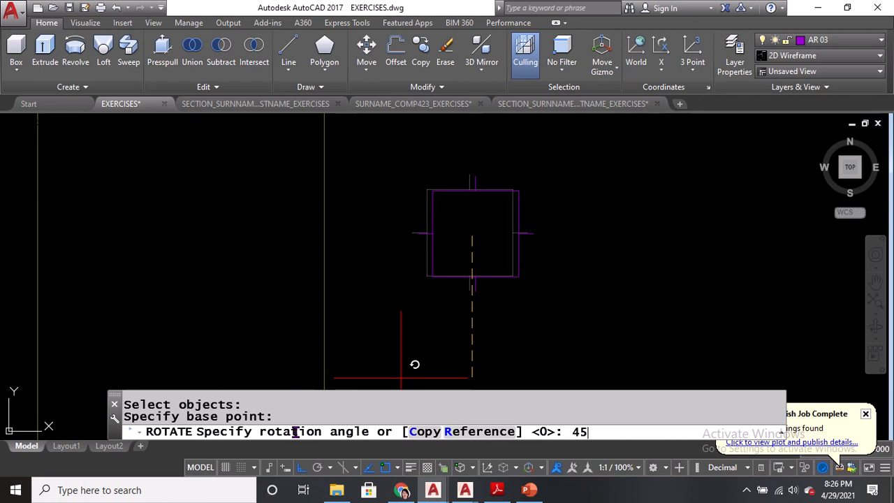
{"action": "key", "text": "Return"}
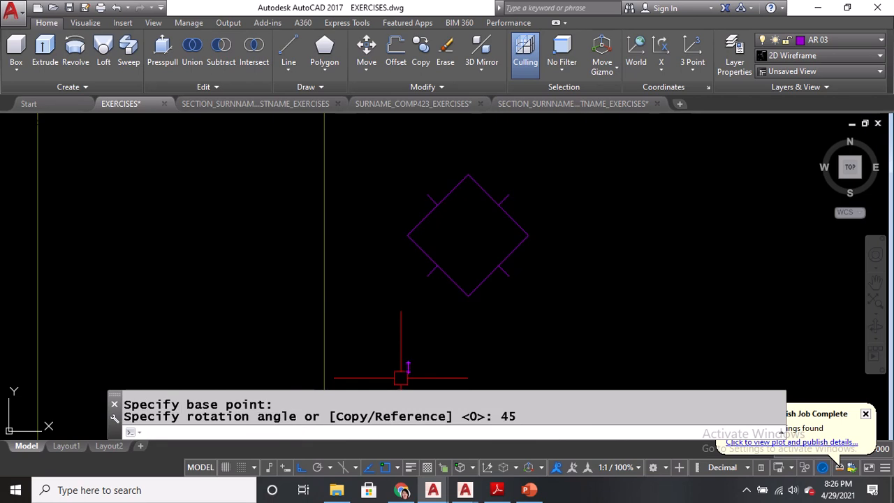
Measure the horizontal gap between the reference lattice's leftmost diamond corner and the left edge of its door
{"action": "mouse_move", "coordinate": [319, 29]}
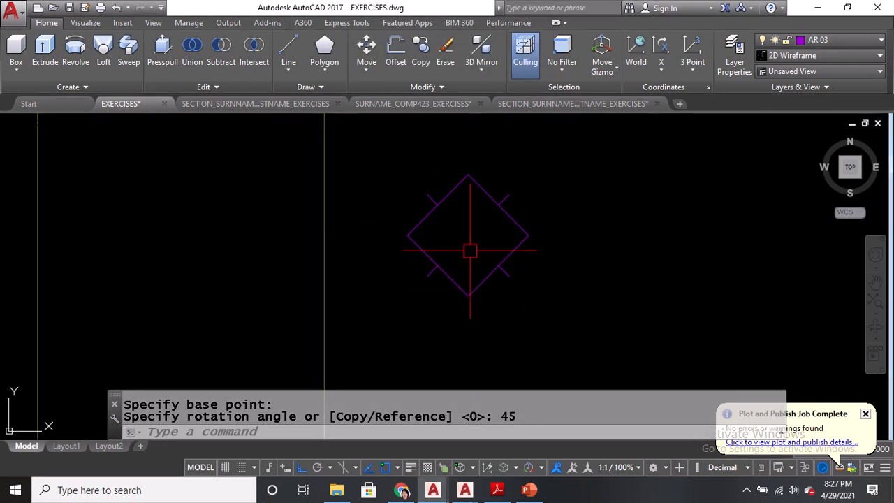
{"action": "scroll", "coordinate": [470, 251], "scroll_direction": "down", "scroll_amount": 5}
{"action": "scroll", "coordinate": [430, 148], "scroll_direction": "up", "scroll_amount": 8}
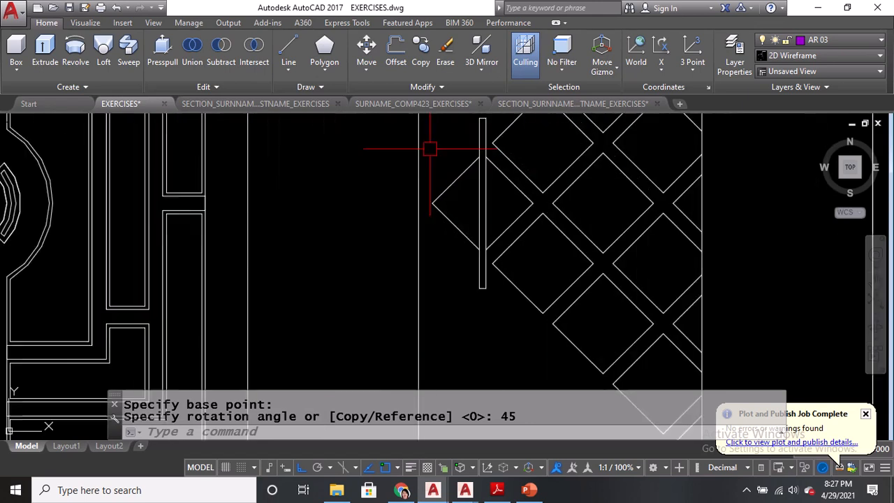
{"action": "scroll", "coordinate": [430, 149], "scroll_direction": "up", "scroll_amount": 2}
{"action": "type", "text": "DI"}
{"action": "key", "text": "Return"}
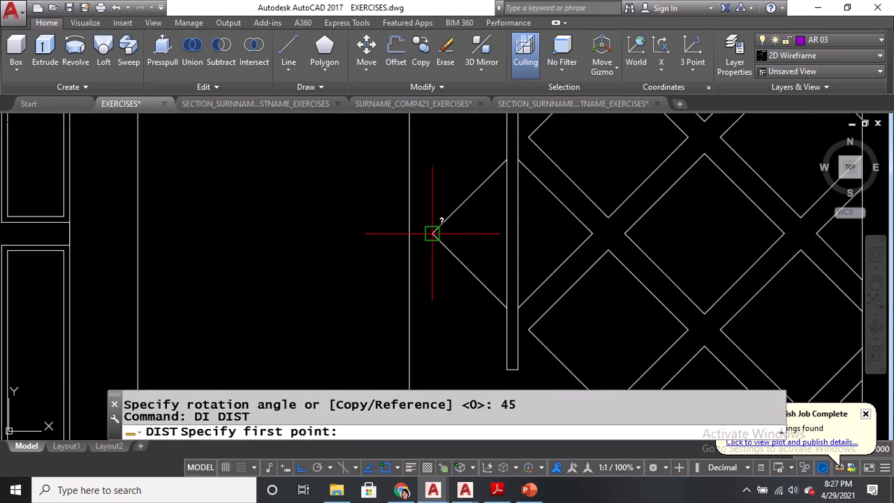
{"action": "left_click", "coordinate": [432, 234]}
{"action": "left_click", "coordinate": [391, 229]}
Move the diamond and its four short lines by its left corner onto the midpoint of the new door outline's left edge
{"action": "scroll", "coordinate": [388, 227], "scroll_direction": "down", "scroll_amount": 10}
{"action": "middle_click_drag", "start_coordinate": [389, 227], "coordinate": [389, 185]}
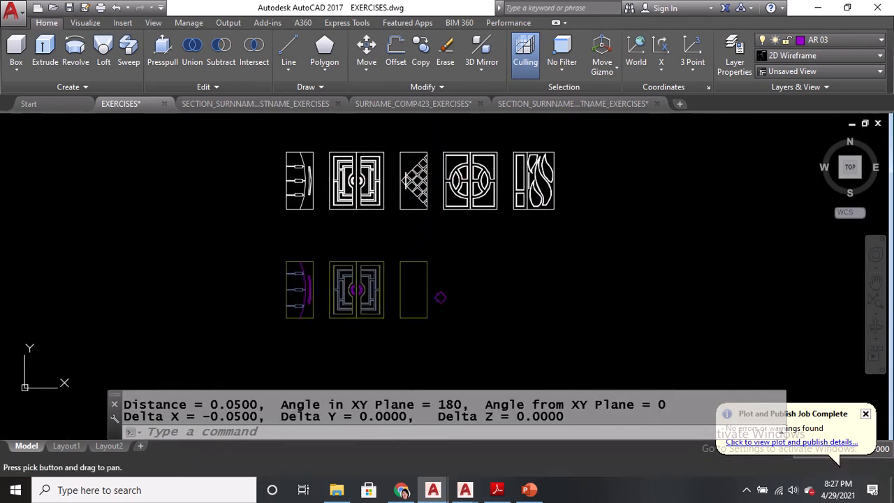
{"action": "type", "text": "M"}
{"action": "key", "text": "Return"}
{"action": "scroll", "coordinate": [430, 298], "scroll_direction": "up", "scroll_amount": 6}
{"action": "left_click", "coordinate": [383, 249]}
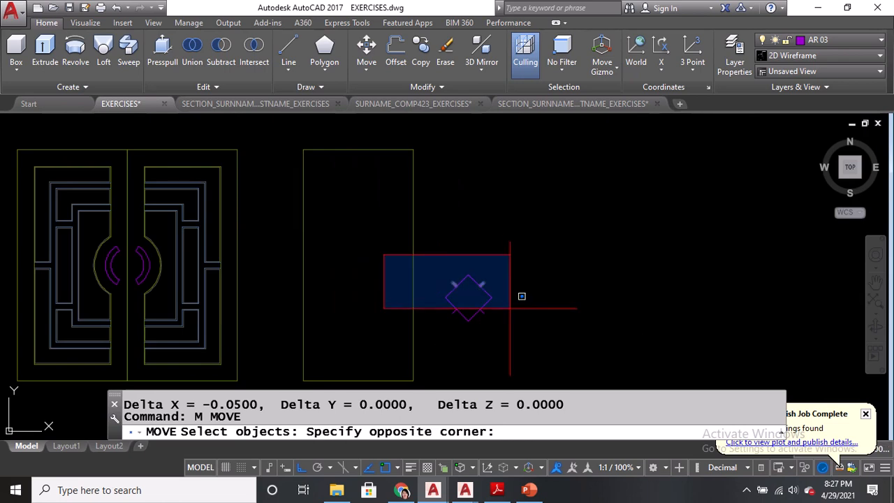
{"action": "left_click", "coordinate": [527, 330]}
{"action": "key", "text": "Return"}
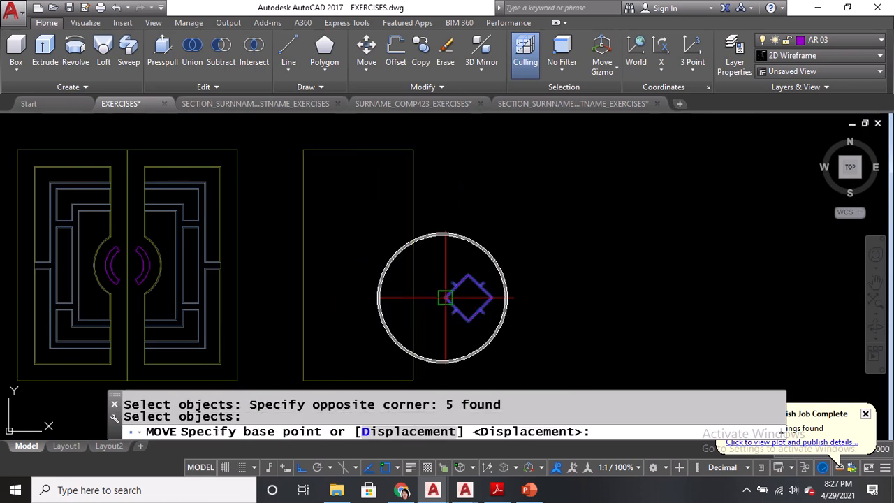
{"action": "left_click", "coordinate": [444, 298]}
{"action": "left_click", "coordinate": [302, 265]}
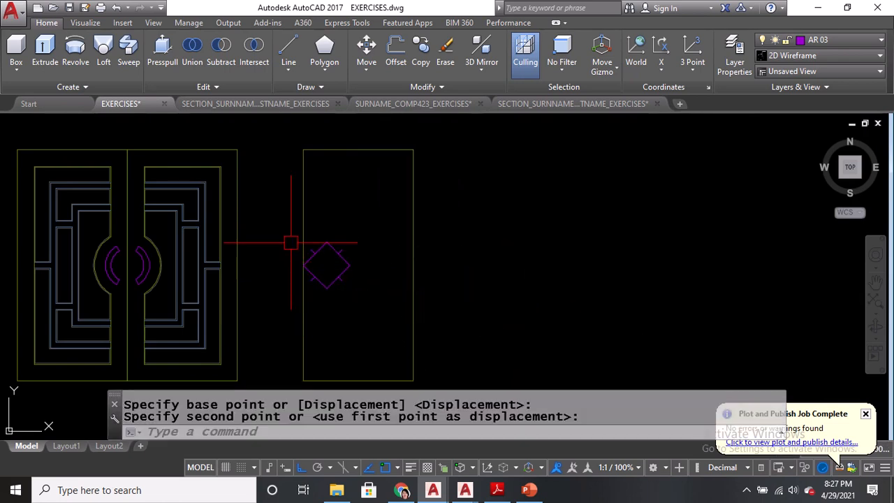
Move the diamond and its short lines 0.05 to the right, away from the door outline's left edge
{"action": "type", "text": "m"}
{"action": "key", "text": "Return"}
{"action": "left_click", "coordinate": [280, 223]}
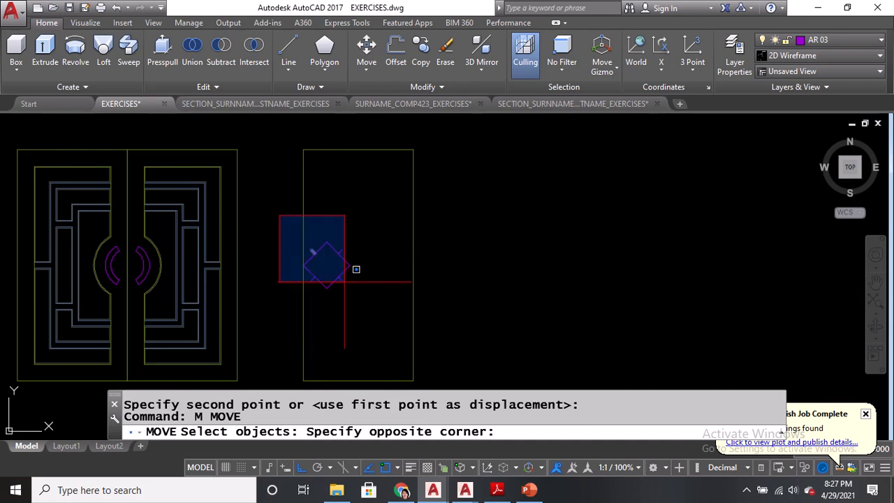
{"action": "left_click", "coordinate": [369, 299]}
{"action": "scroll", "coordinate": [281, 268], "scroll_direction": "up", "scroll_amount": 6}
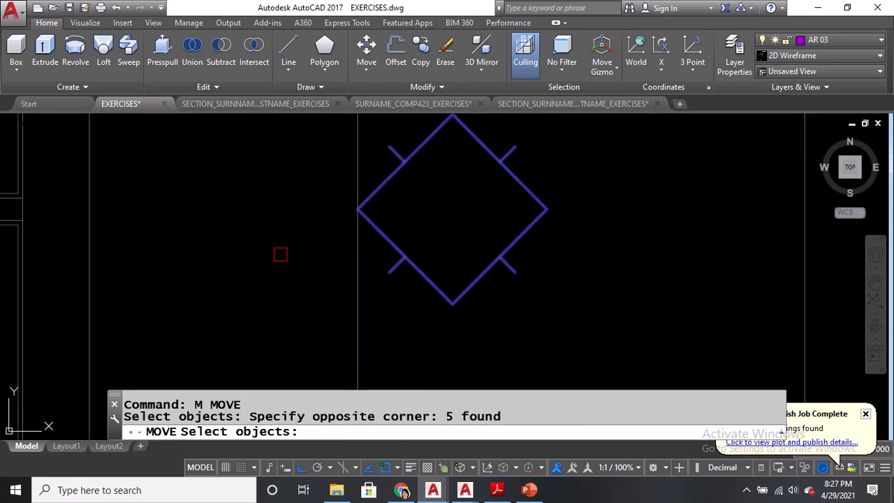
{"action": "key", "text": "Return"}
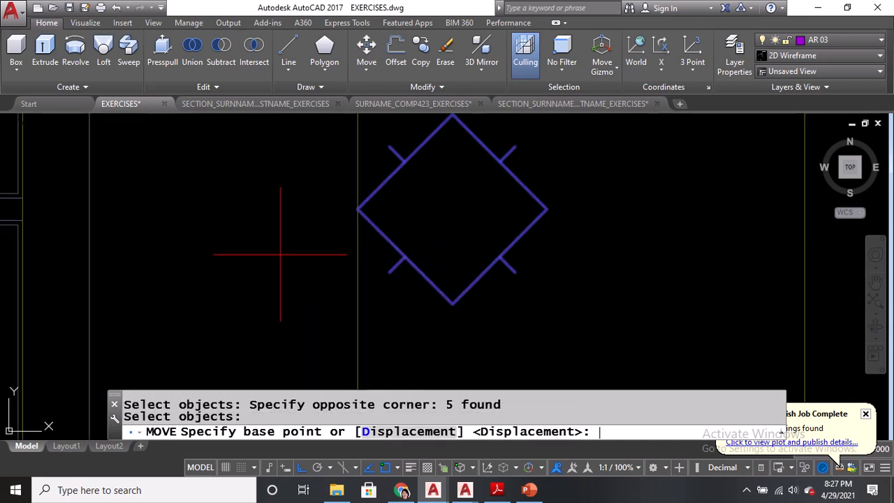
{"action": "left_click", "coordinate": [357, 209]}
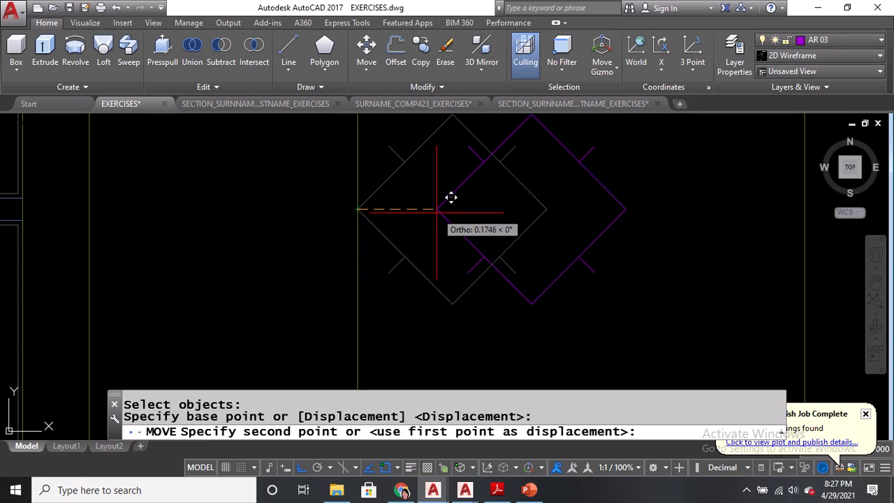
{"action": "type", "text": "0.05"}
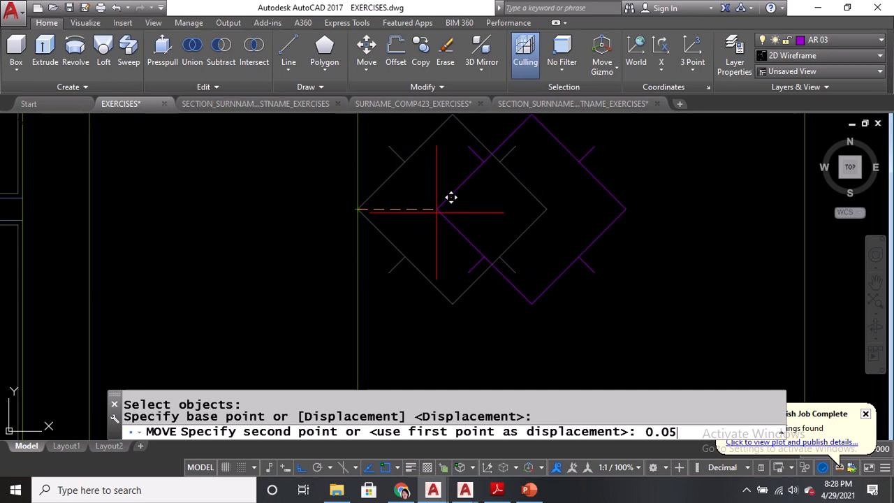
{"action": "key", "text": "Return"}
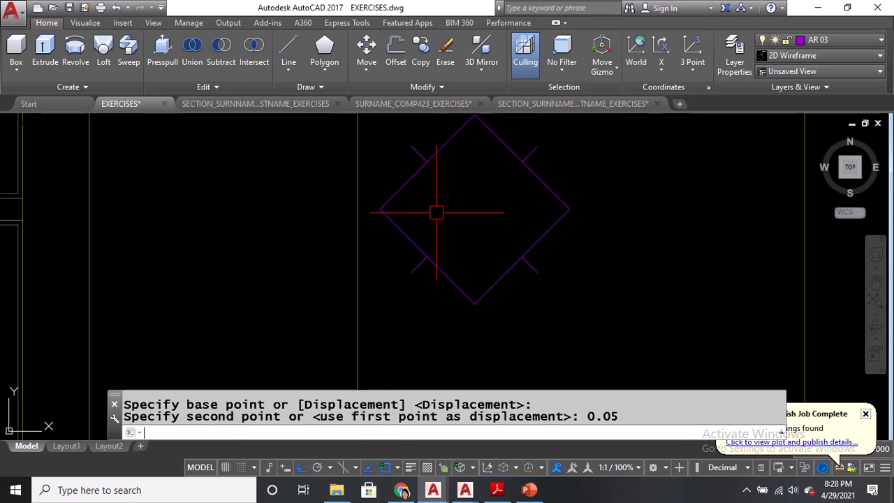
Offset the diamond outline inward by 0.01
{"action": "middle_click_drag", "start_coordinate": [478, 159], "coordinate": [475, 195]}
{"action": "type", "text": "o"}
{"action": "key", "text": "Return"}
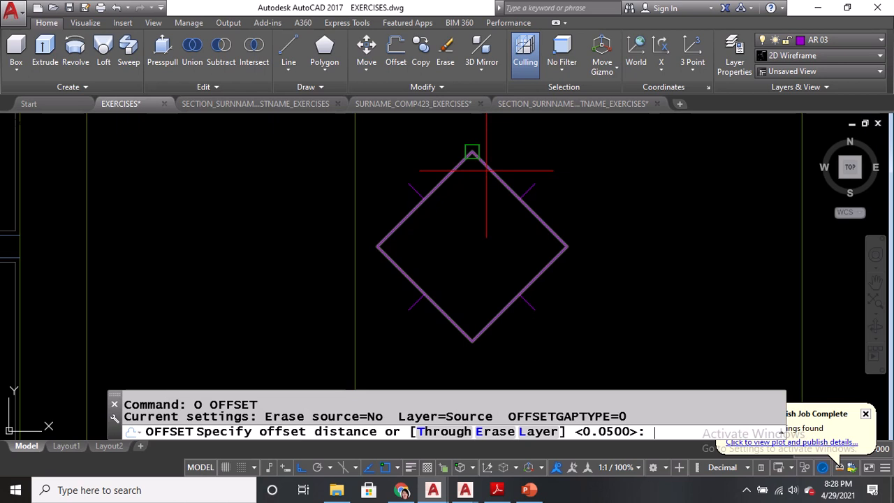
{"action": "key", "text": "Return"}
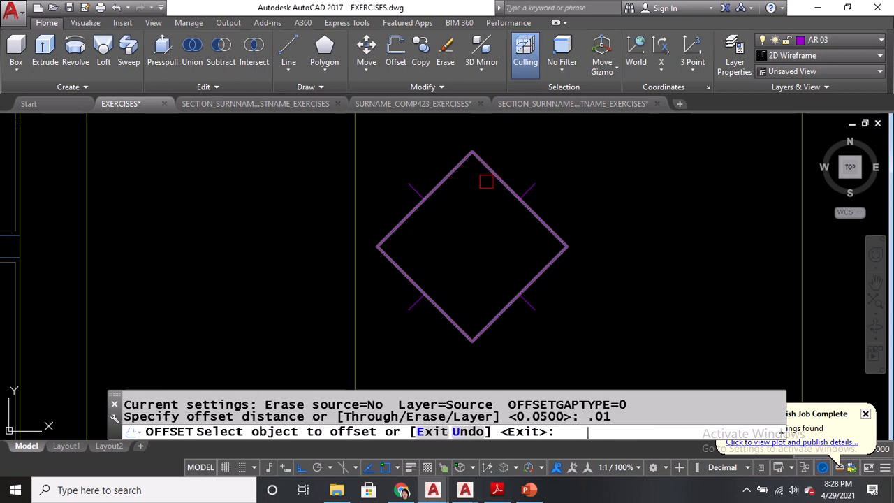
{"action": "left_click", "coordinate": [479, 160]}
{"action": "left_click", "coordinate": [470, 194]}
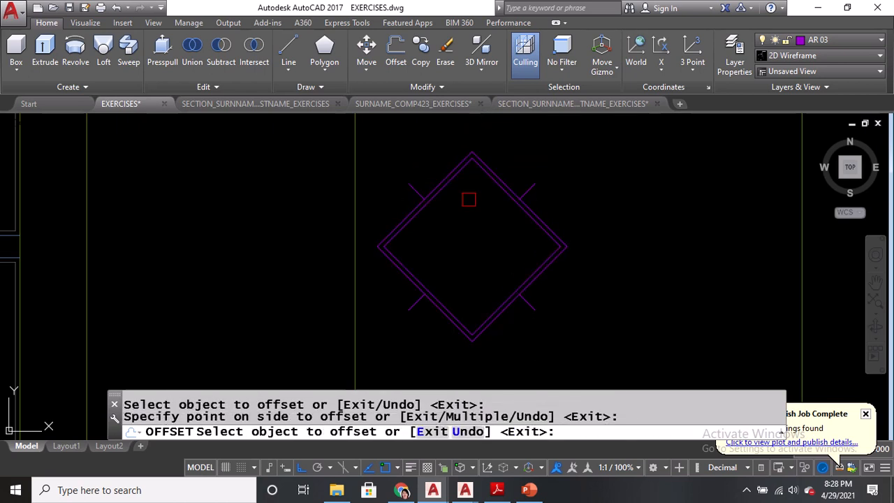
{"action": "key", "text": "Return"}
Put the inner diamond outline on layer AR 01
{"action": "left_click", "coordinate": [472, 161]}
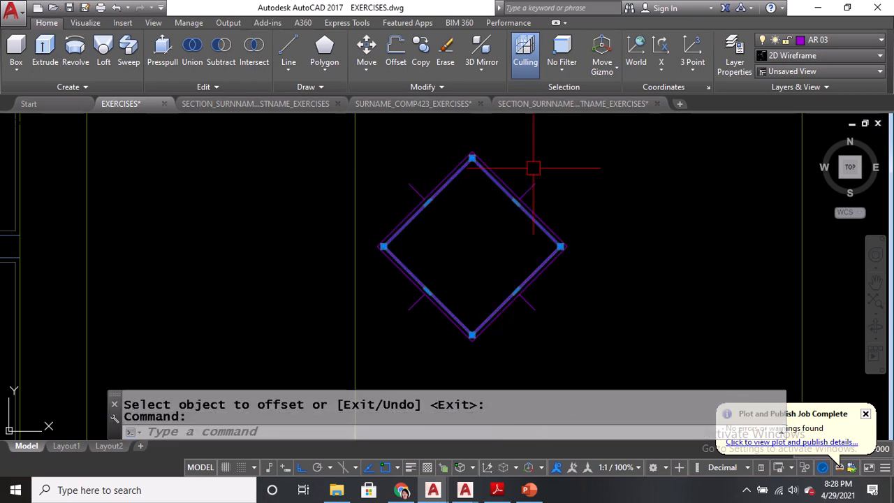
{"action": "left_click", "coordinate": [824, 40]}
{"action": "left_click", "coordinate": [824, 72]}
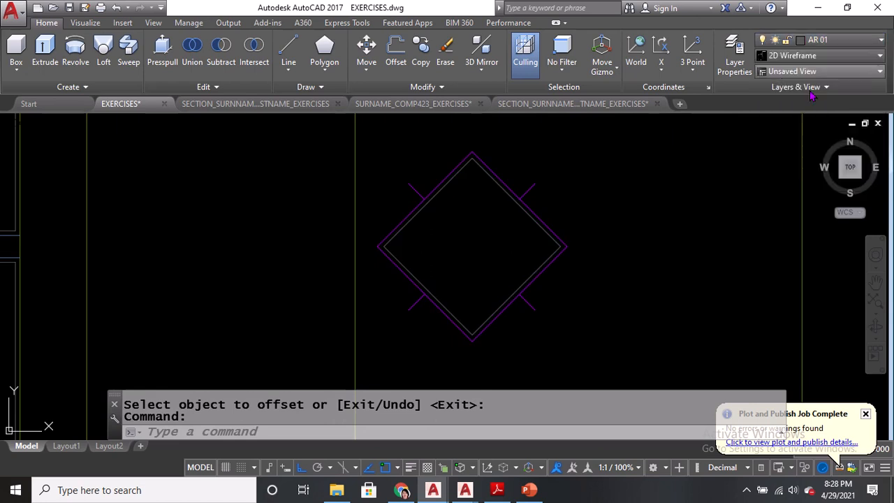
{"action": "key", "text": "Escape"}
{"action": "scroll", "coordinate": [628, 219], "scroll_direction": "down", "scroll_amount": 2}
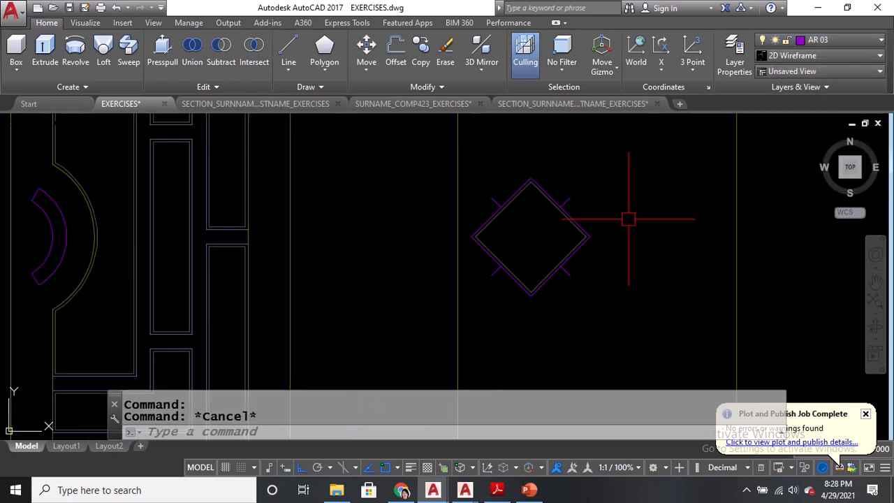
{"action": "middle_click_drag", "start_coordinate": [629, 219], "coordinate": [594, 253]}
{"action": "scroll", "coordinate": [508, 206], "scroll_direction": "up", "scroll_amount": 5}
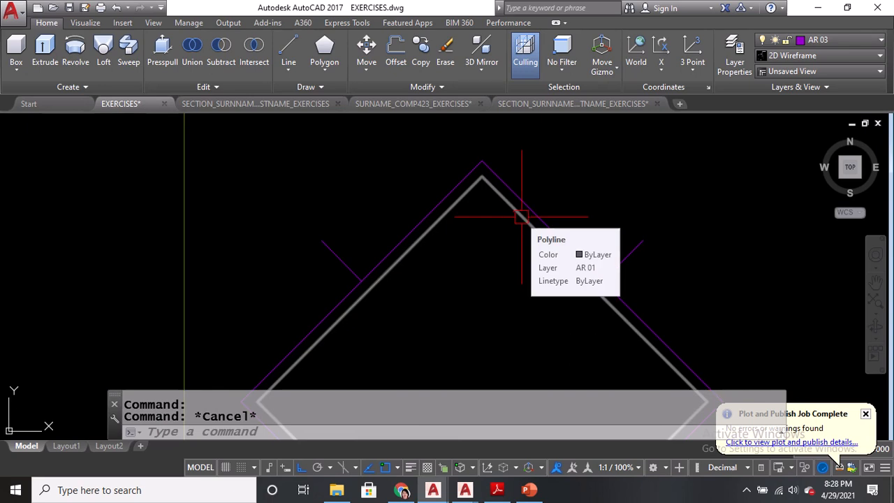
{"action": "scroll", "coordinate": [499, 186], "scroll_direction": "down", "scroll_amount": 4}
{"action": "scroll", "coordinate": [491, 237], "scroll_direction": "down", "scroll_amount": 2}
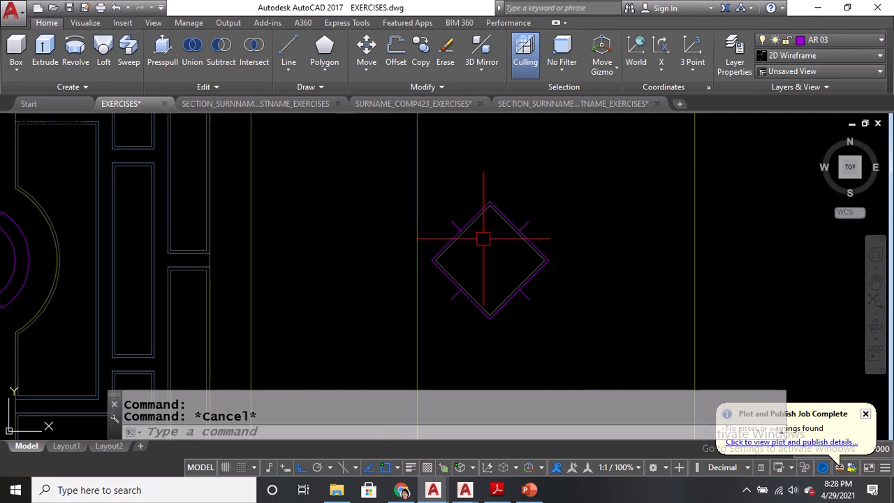
Copy both diamond outlines diagonally up and right, from their lower-left side's midpoint to the outer end of the upper-right short line
{"action": "type", "text": "co"}
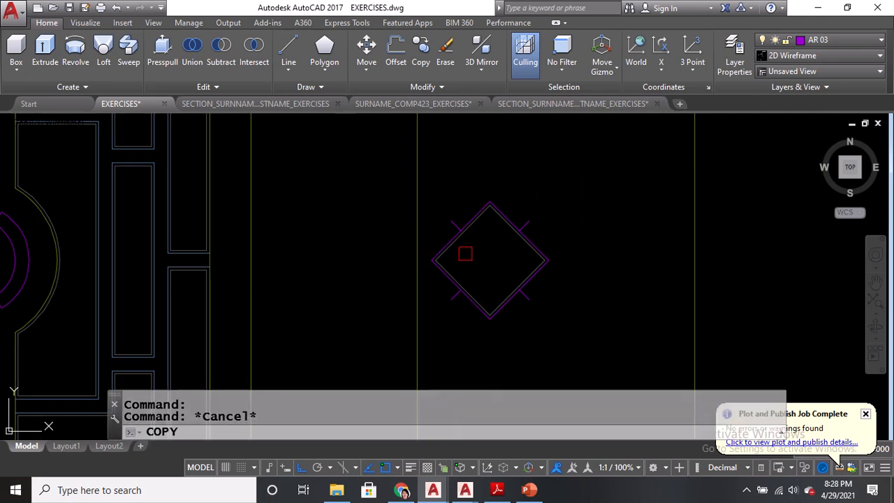
{"action": "key", "text": "Return"}
{"action": "scroll", "coordinate": [468, 254], "scroll_direction": "up", "scroll_amount": 4}
{"action": "scroll", "coordinate": [467, 254], "scroll_direction": "up", "scroll_amount": 3}
{"action": "left_click", "coordinate": [410, 189]}
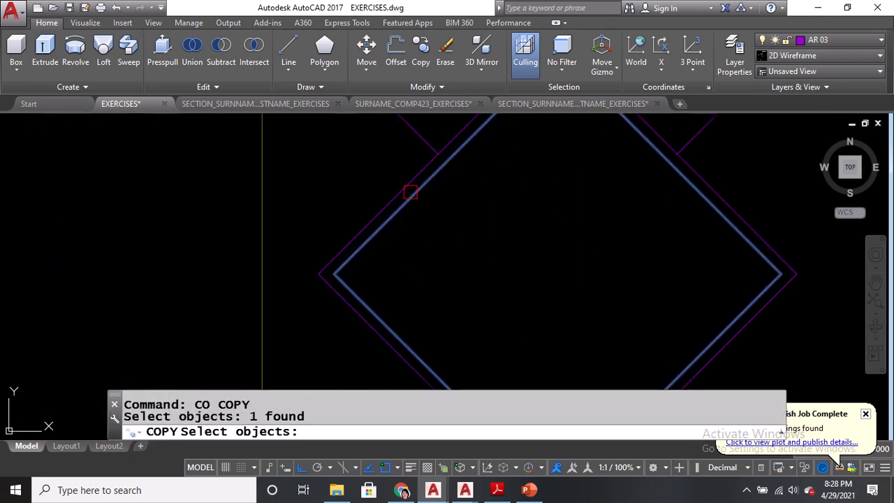
{"action": "left_click", "coordinate": [403, 184]}
{"action": "scroll", "coordinate": [404, 182], "scroll_direction": "down", "scroll_amount": 5}
{"action": "key", "text": "Return"}
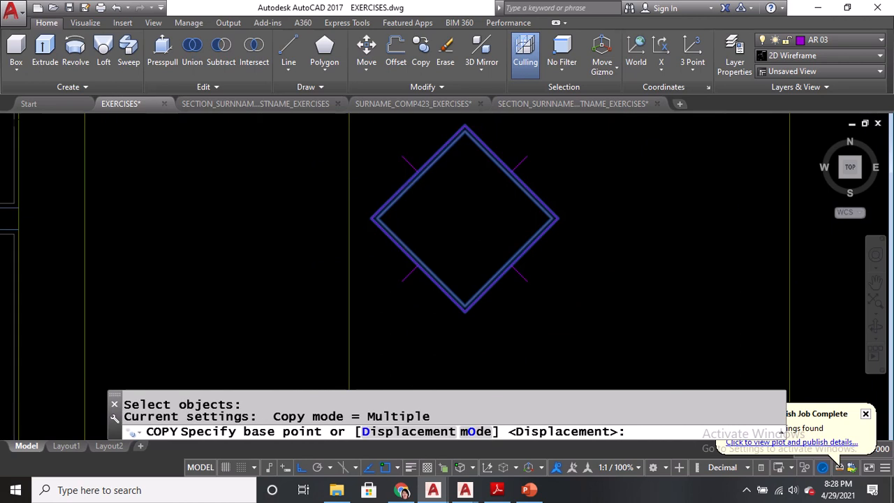
{"action": "scroll", "coordinate": [394, 249], "scroll_direction": "up", "scroll_amount": 4}
{"action": "left_click", "coordinate": [457, 291]}
{"action": "scroll", "coordinate": [458, 283], "scroll_direction": "down", "scroll_amount": 5}
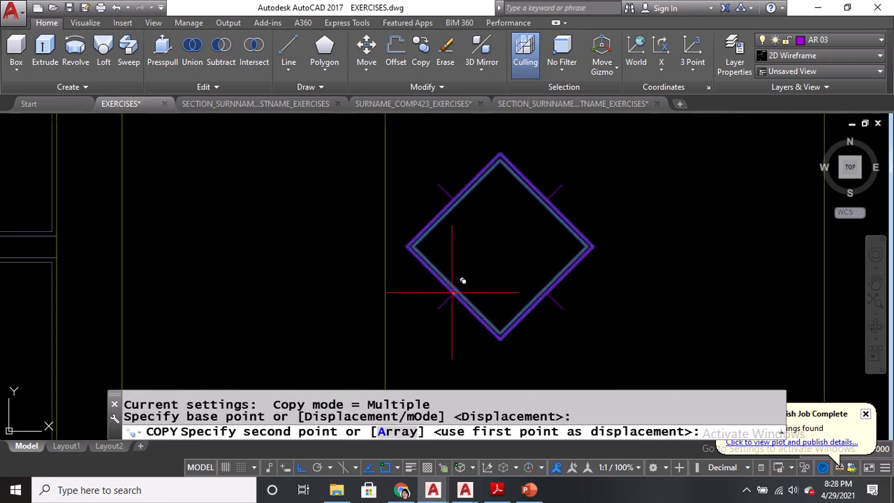
{"action": "scroll", "coordinate": [583, 155], "scroll_direction": "up", "scroll_amount": 4}
{"action": "left_click", "coordinate": [545, 182]}
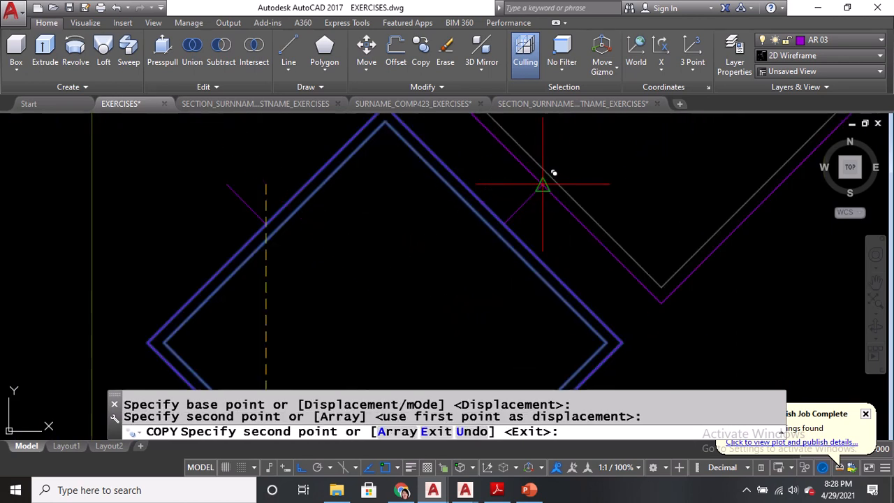
{"action": "scroll", "coordinate": [509, 205], "scroll_direction": "down", "scroll_amount": 5}
{"action": "key", "text": "Escape"}
{"action": "scroll", "coordinate": [519, 213], "scroll_direction": "up", "scroll_amount": 2}
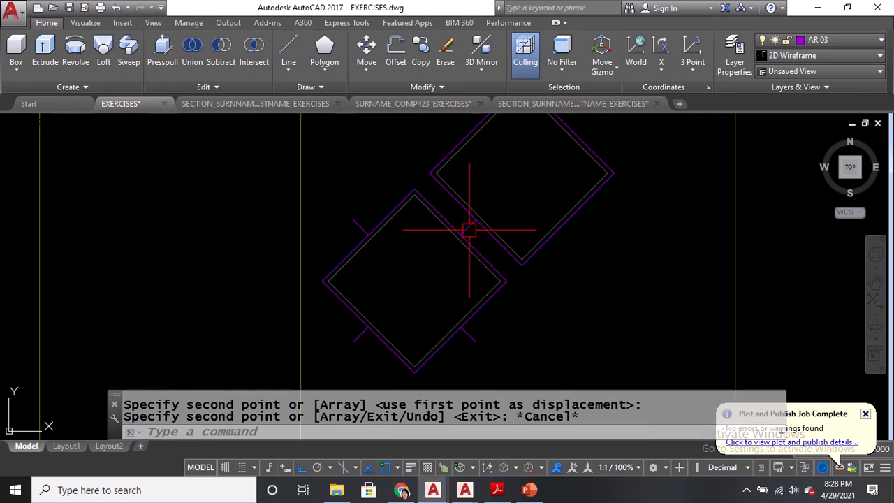
Copy the upper double diamond twice more up the same diagonal at equal spacing, making a row of four
{"action": "middle_click_drag", "start_coordinate": [464, 259], "coordinate": [464, 276]}
{"action": "middle_click_drag", "start_coordinate": [526, 223], "coordinate": [519, 238]}
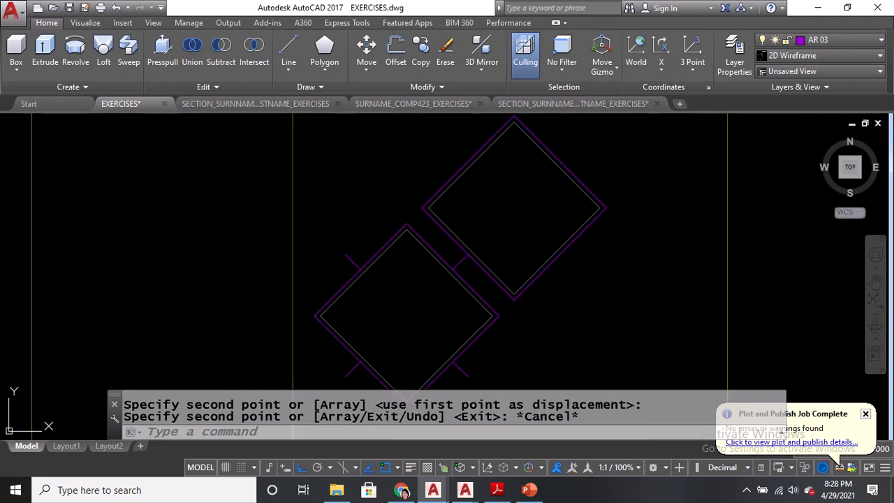
{"action": "type", "text": "co"}
{"action": "key", "text": "Return"}
{"action": "left_click", "coordinate": [552, 173]}
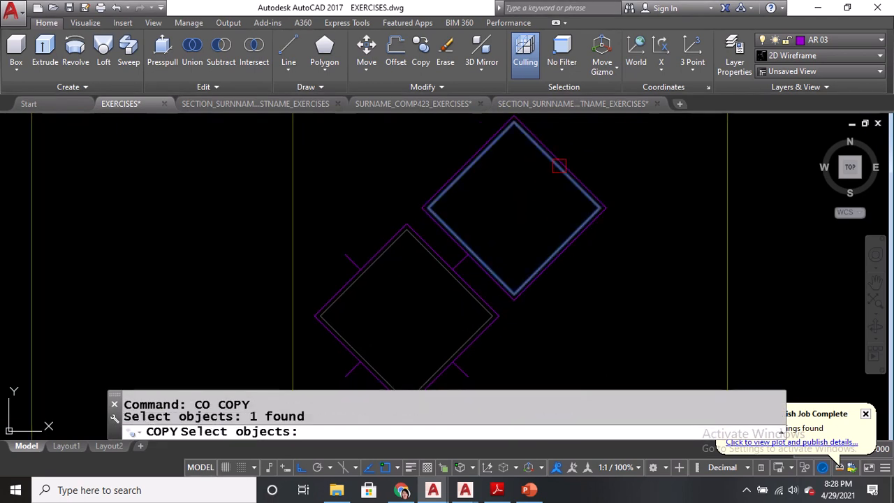
{"action": "left_click", "coordinate": [567, 159]}
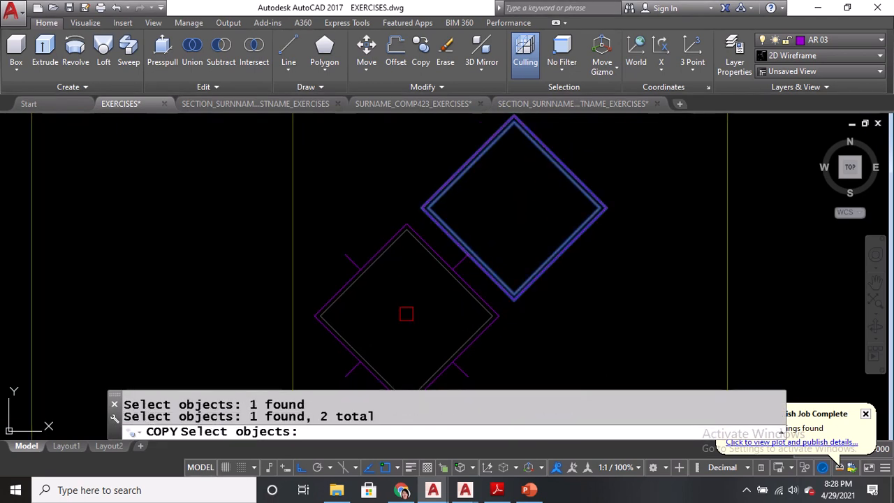
{"action": "key", "text": "Return"}
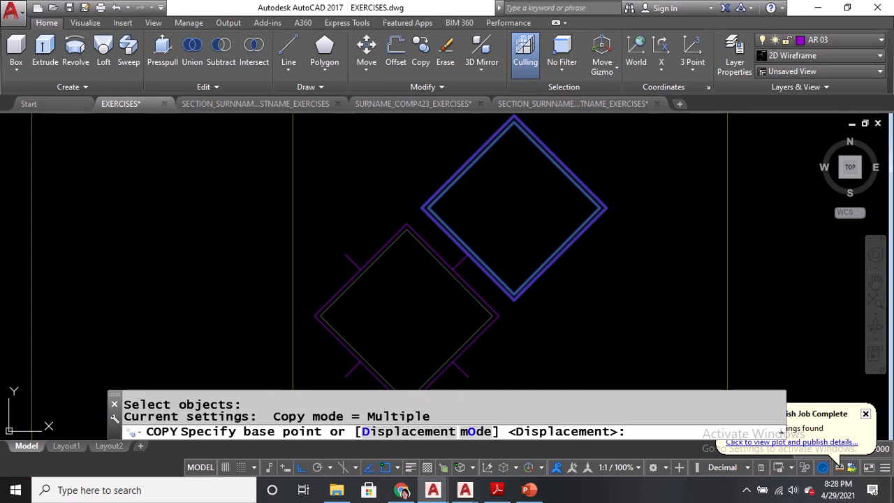
{"action": "scroll", "coordinate": [453, 272], "scroll_direction": "up", "scroll_amount": 2}
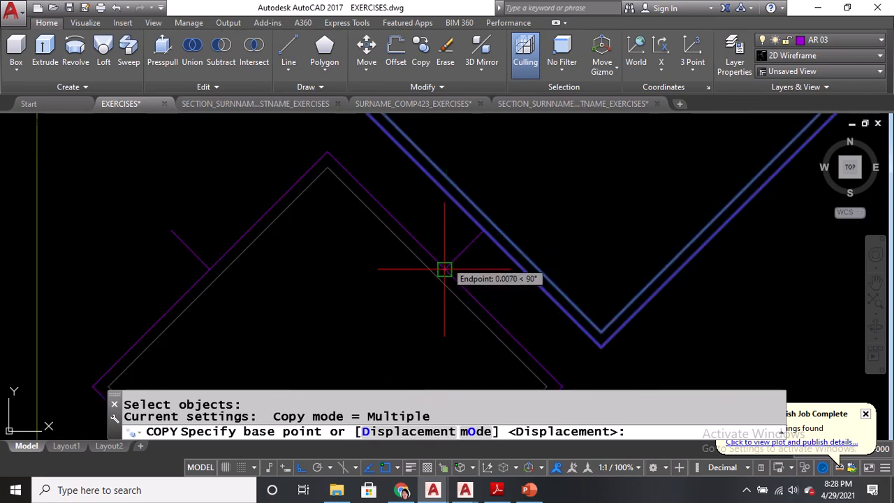
{"action": "left_click", "coordinate": [444, 268]}
{"action": "scroll", "coordinate": [447, 265], "scroll_direction": "down", "scroll_amount": 2}
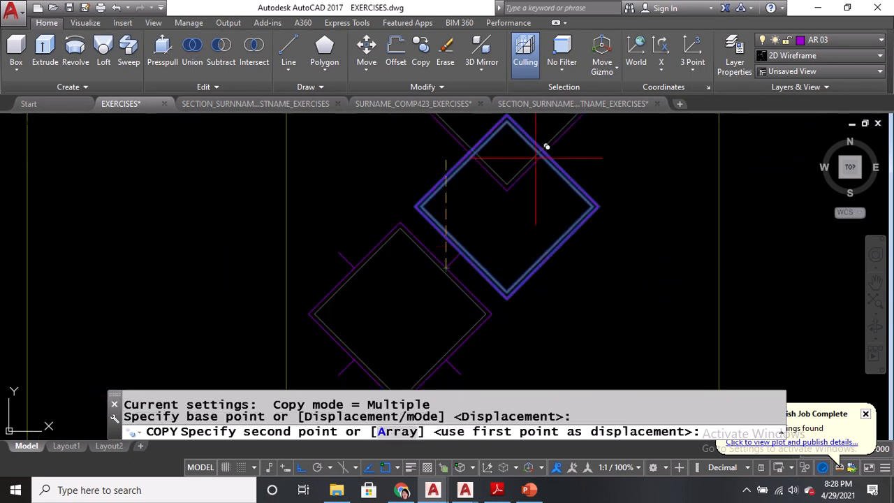
{"action": "scroll", "coordinate": [600, 146], "scroll_direction": "up", "scroll_amount": 3}
{"action": "left_click", "coordinate": [570, 168]}
{"action": "scroll", "coordinate": [572, 175], "scroll_direction": "down", "scroll_amount": 3}
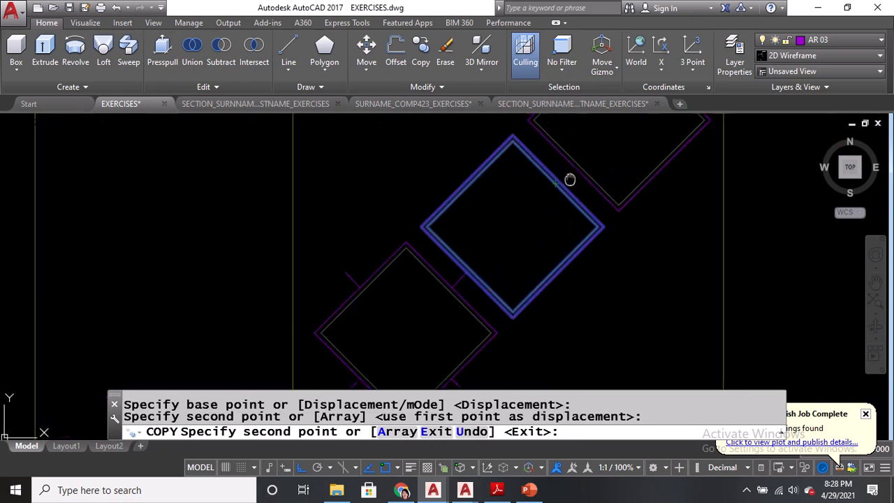
{"action": "left_click", "coordinate": [567, 234]}
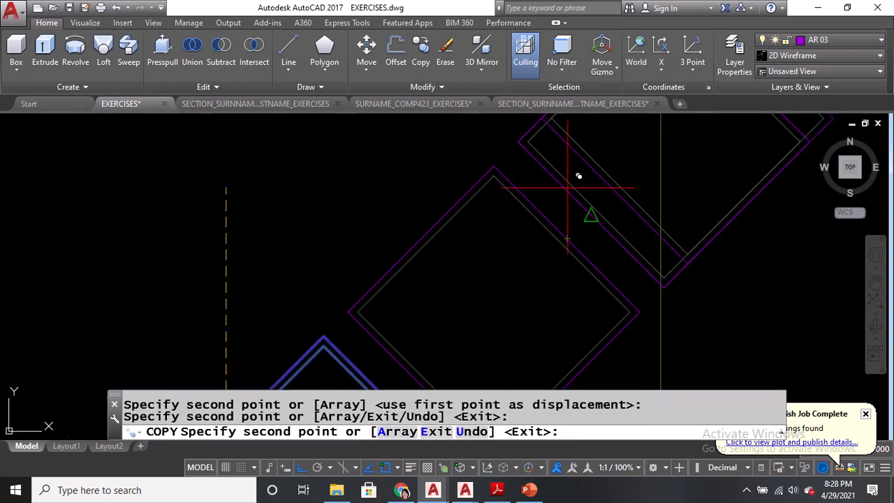
{"action": "scroll", "coordinate": [579, 203], "scroll_direction": "down", "scroll_amount": 3}
{"action": "key", "text": "Return"}
Copy the row of four double diamonds down and right, from the upper-left short line's inner end to the lower-right short line's outer end
{"action": "type", "text": "CO"}
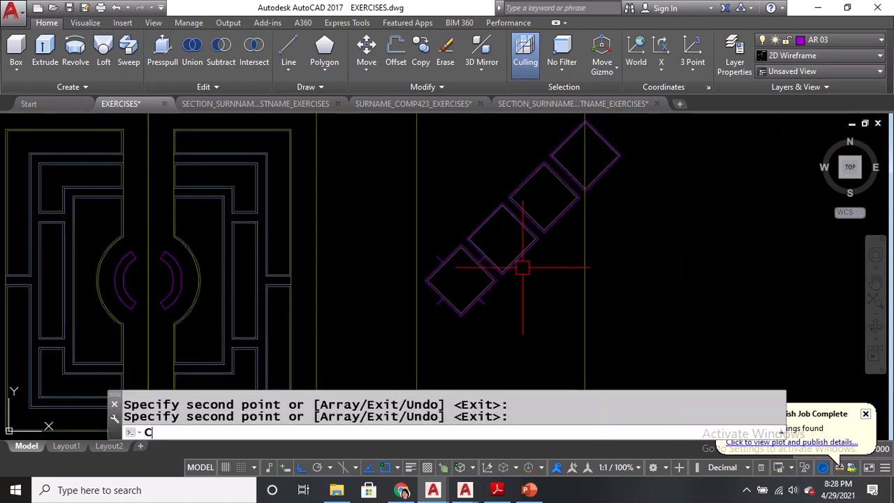
{"action": "key", "text": "Return"}
{"action": "left_click", "coordinate": [529, 271]}
{"action": "left_click", "coordinate": [531, 239]}
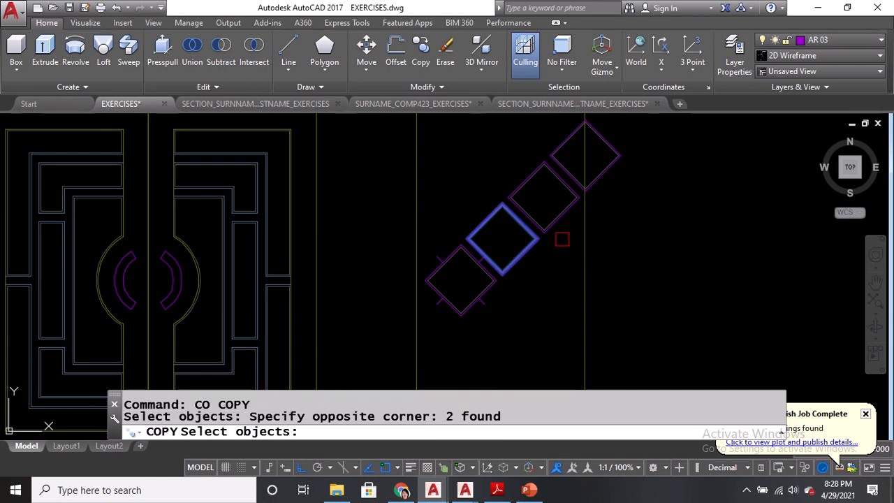
{"action": "left_click", "coordinate": [564, 235]}
{"action": "left_click", "coordinate": [548, 184]}
{"action": "left_click", "coordinate": [633, 160]}
{"action": "left_click", "coordinate": [599, 155]}
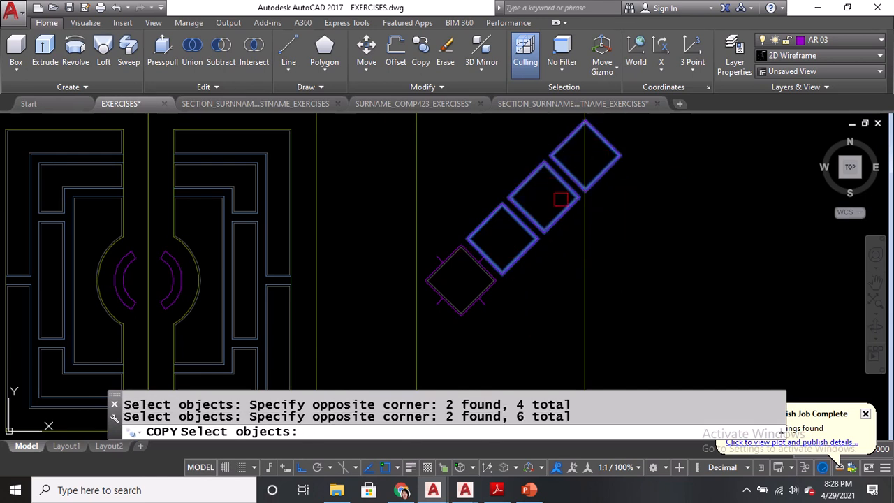
{"action": "scroll", "coordinate": [526, 262], "scroll_direction": "up", "scroll_amount": 3}
{"action": "scroll", "coordinate": [622, 132], "scroll_direction": "down", "scroll_amount": 3}
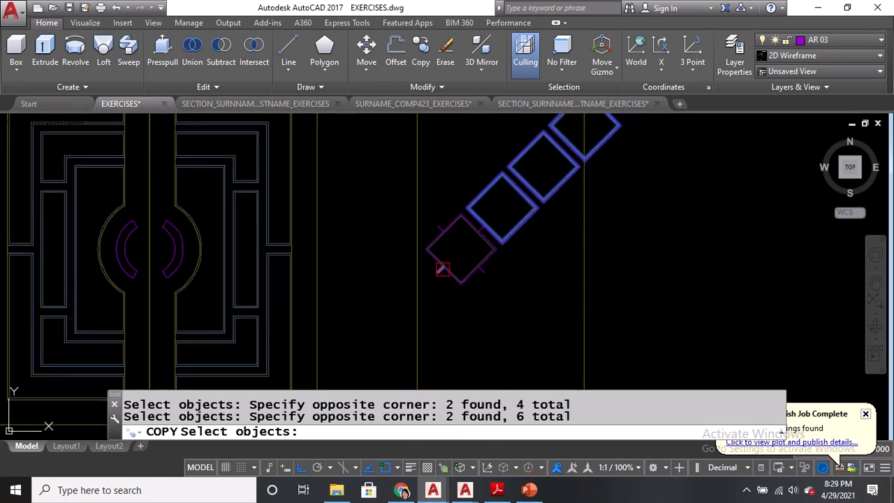
{"action": "scroll", "coordinate": [443, 269], "scroll_direction": "up", "scroll_amount": 2}
{"action": "scroll", "coordinate": [436, 263], "scroll_direction": "up", "scroll_amount": 1}
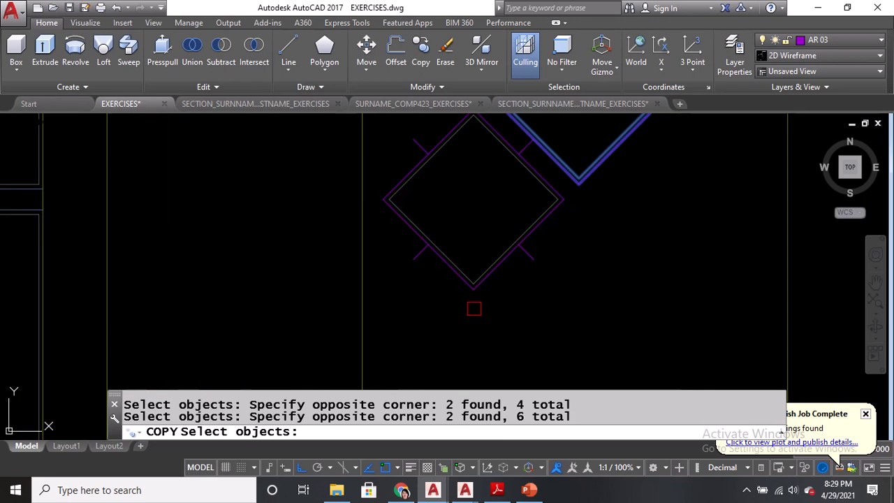
{"action": "left_click", "coordinate": [489, 302]}
{"action": "left_click", "coordinate": [461, 268]}
{"action": "key", "text": "Return"}
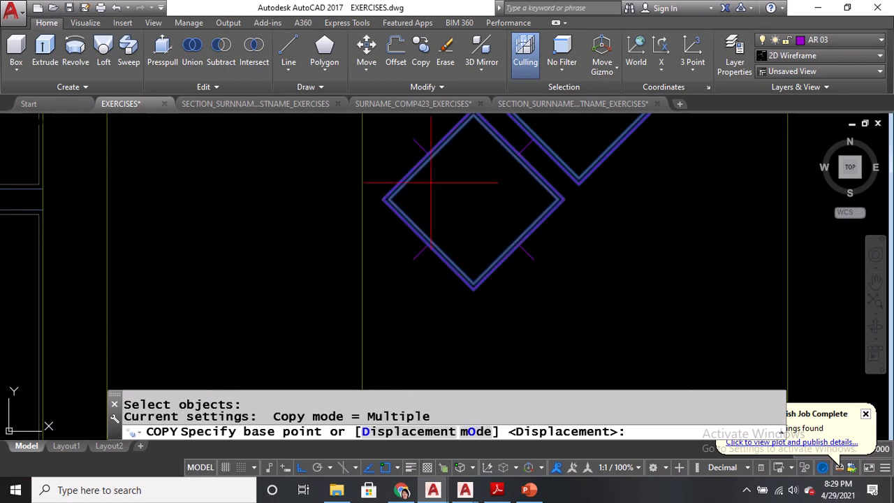
{"action": "scroll", "coordinate": [425, 165], "scroll_direction": "up", "scroll_amount": 2}
{"action": "left_click", "coordinate": [452, 177]}
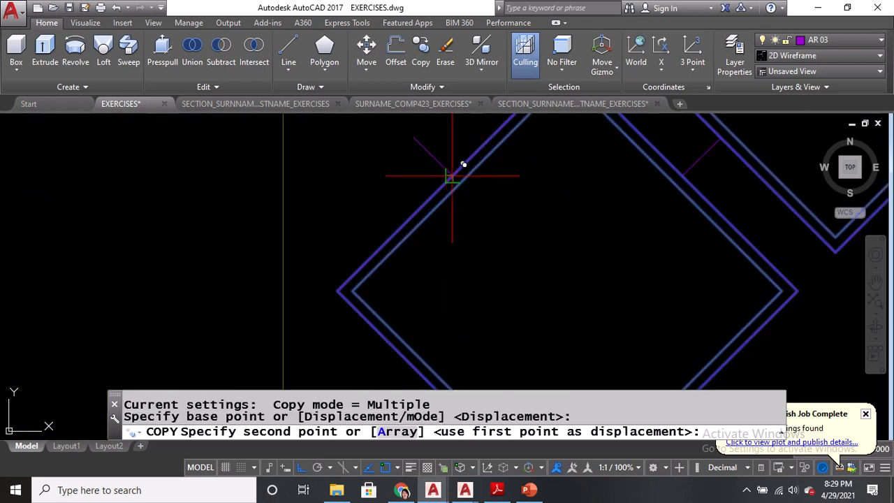
{"action": "scroll", "coordinate": [454, 171], "scroll_direction": "down", "scroll_amount": 2}
{"action": "scroll", "coordinate": [528, 299], "scroll_direction": "up", "scroll_amount": 3}
{"action": "scroll", "coordinate": [595, 244], "scroll_direction": "down", "scroll_amount": 2}
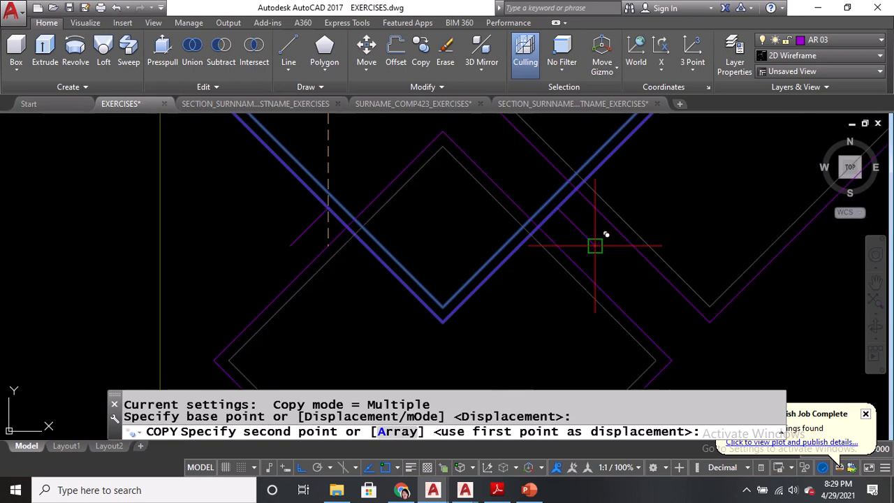
{"action": "left_click", "coordinate": [578, 224]}
{"action": "scroll", "coordinate": [552, 210], "scroll_direction": "down", "scroll_amount": 2}
{"action": "key", "text": "Return"}
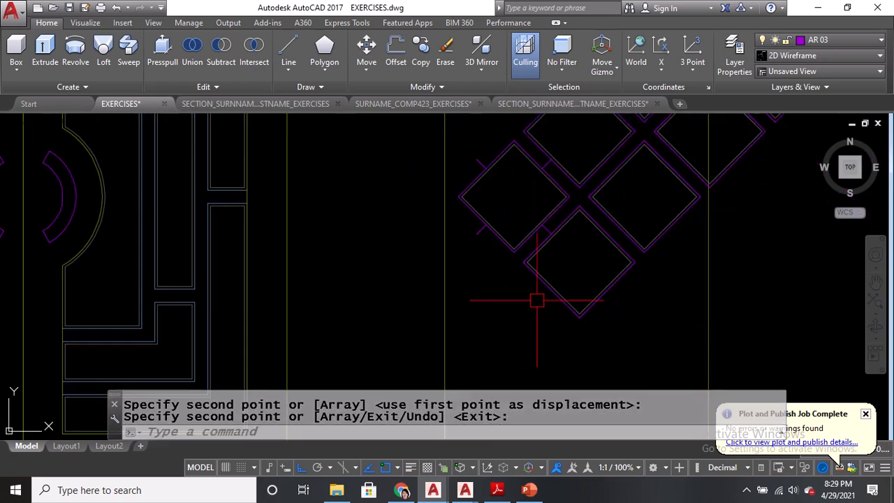
Copy the lower row's two lowest double diamonds down and right, from the leftmost diamond's lower-right side midpoint to the lowest diamond's corresponding midpoint
{"action": "scroll", "coordinate": [552, 293], "scroll_direction": "down", "scroll_amount": 3}
{"action": "middle_click_drag", "start_coordinate": [500, 349], "coordinate": [501, 301]}
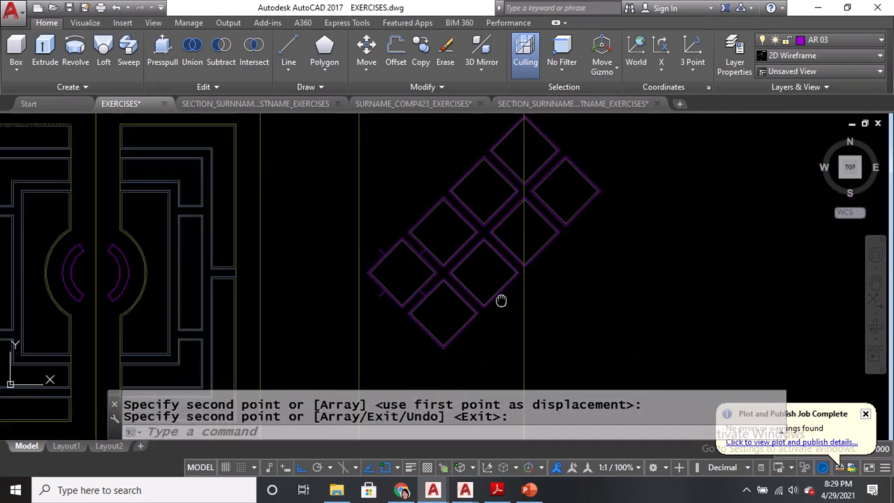
{"action": "middle_click_drag", "start_coordinate": [577, 271], "coordinate": [588, 210]}
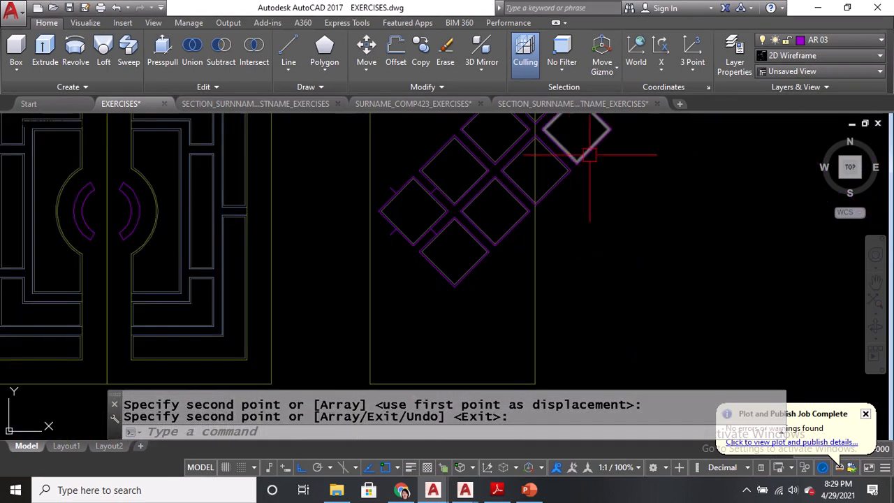
{"action": "type", "text": "co"}
{"action": "key", "text": "Return"}
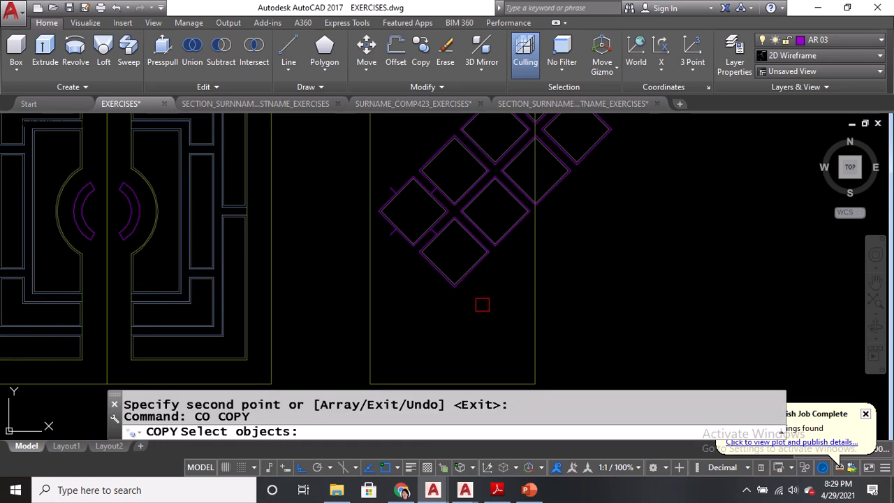
{"action": "left_click", "coordinate": [481, 294]}
{"action": "left_click", "coordinate": [454, 247]}
{"action": "left_click", "coordinate": [515, 219]}
{"action": "left_click", "coordinate": [493, 218]}
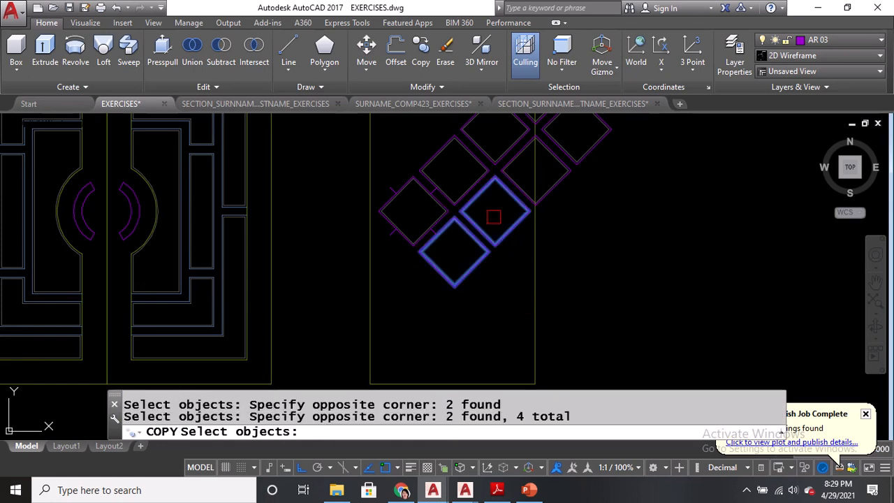
{"action": "key", "text": "Return"}
{"action": "scroll", "coordinate": [410, 225], "scroll_direction": "up", "scroll_amount": 2}
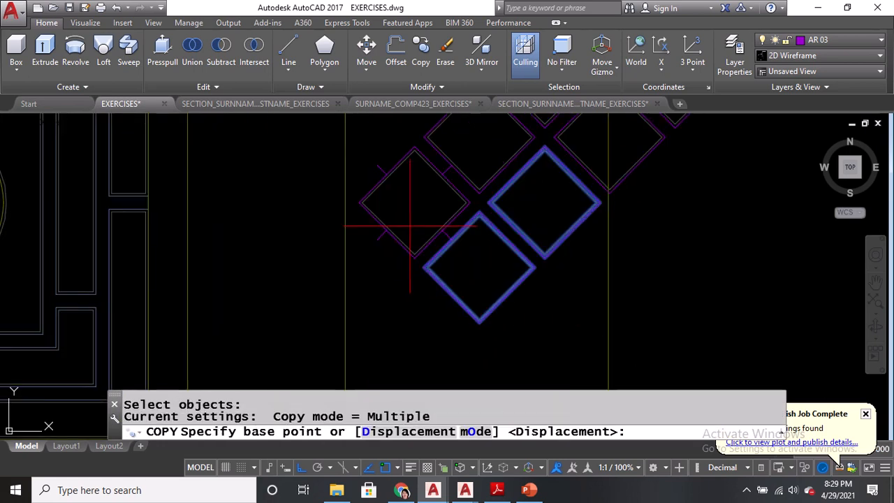
{"action": "scroll", "coordinate": [429, 229], "scroll_direction": "up", "scroll_amount": 2}
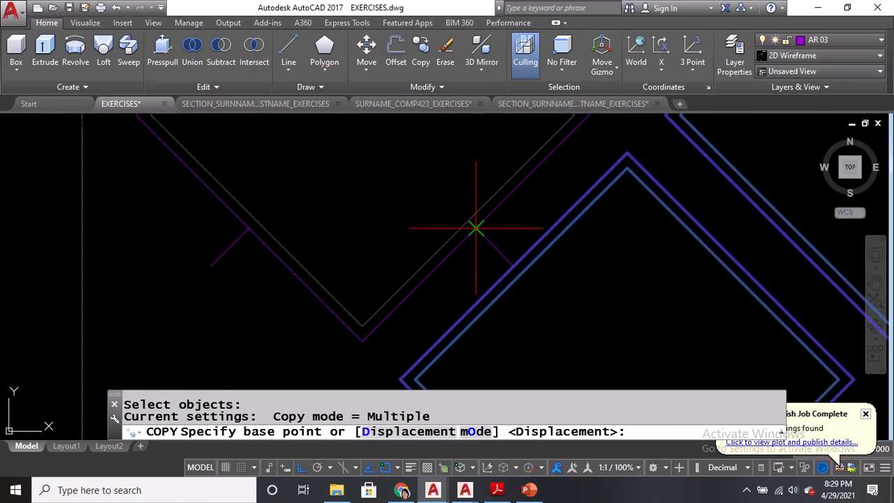
{"action": "left_click", "coordinate": [481, 221]}
{"action": "scroll", "coordinate": [487, 220], "scroll_direction": "down", "scroll_amount": 2}
{"action": "scroll", "coordinate": [549, 313], "scroll_direction": "up", "scroll_amount": 2}
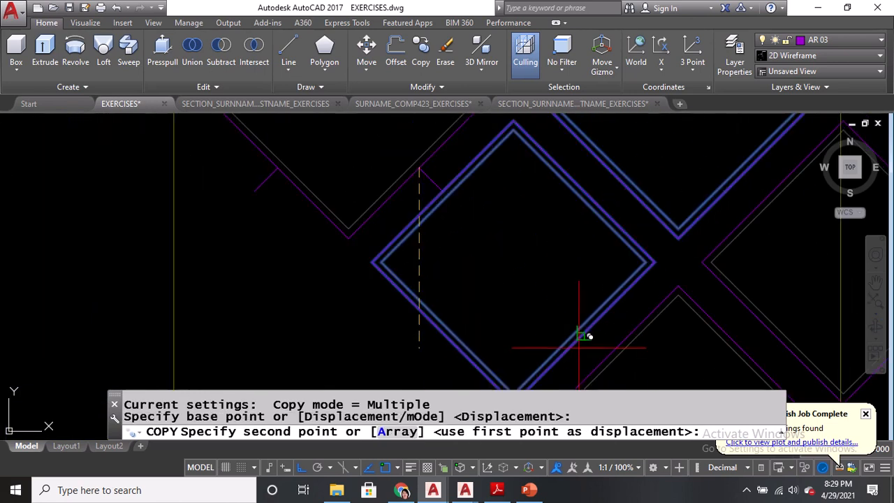
{"action": "scroll", "coordinate": [590, 314], "scroll_direction": "up", "scroll_amount": 3}
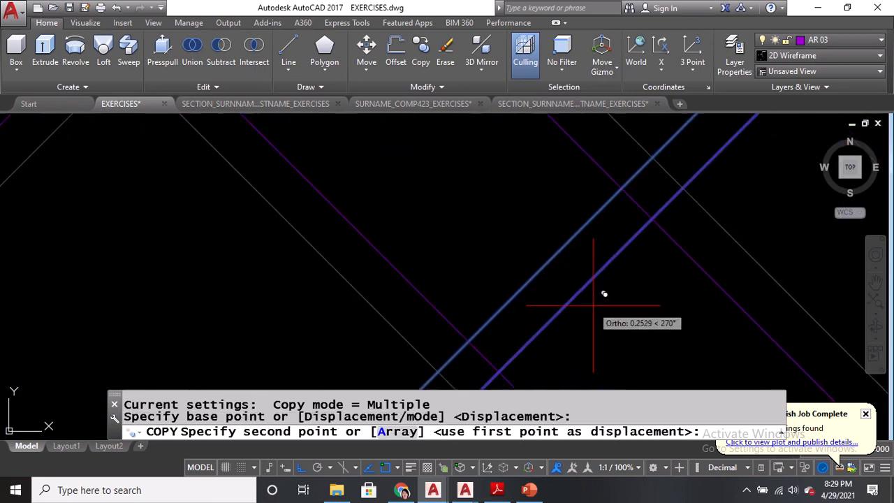
{"action": "left_click", "coordinate": [593, 269]}
{"action": "scroll", "coordinate": [498, 219], "scroll_direction": "down", "scroll_amount": 3}
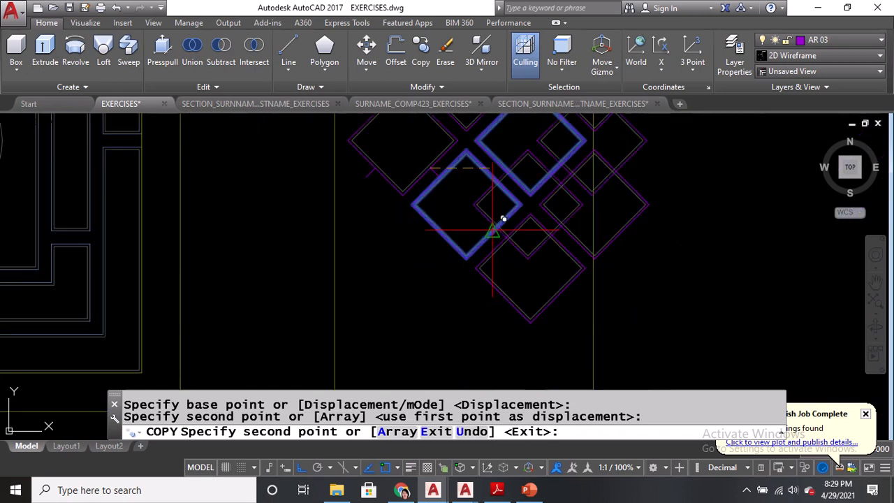
{"action": "key", "text": "Return"}
Copy the lowest double diamond one more place down and right, from its upper-left neighbour's bottom corner to its own bottom corner
{"action": "middle_click_drag", "start_coordinate": [622, 333], "coordinate": [573, 214]}
{"action": "middle_click_drag", "start_coordinate": [484, 206], "coordinate": [506, 344]}
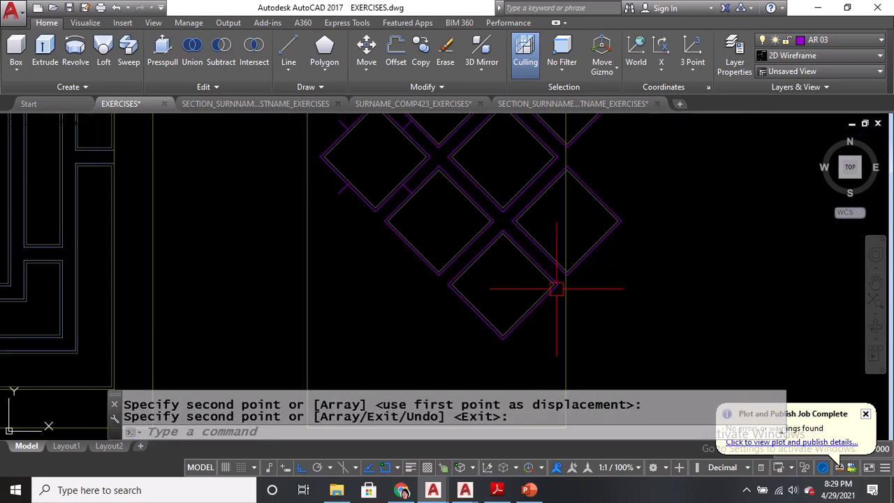
{"action": "scroll", "coordinate": [531, 283], "scroll_direction": "up", "scroll_amount": 3}
{"action": "type", "text": "co"}
{"action": "key", "text": "Return"}
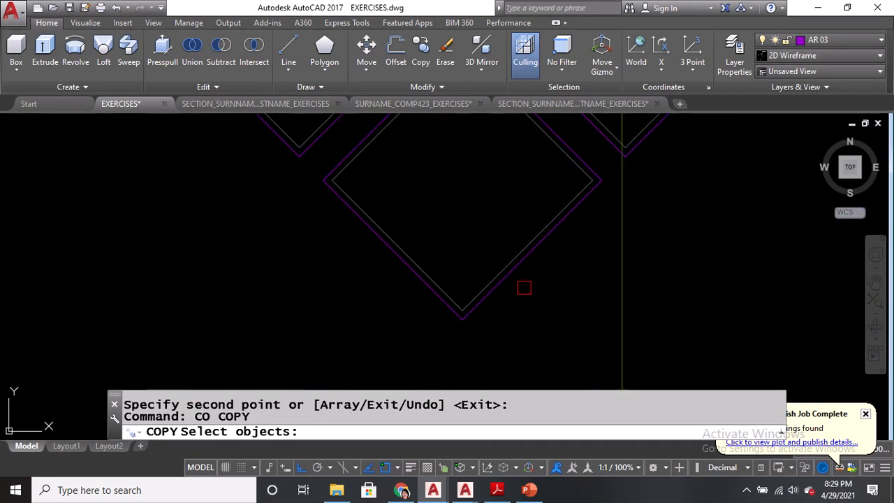
{"action": "left_click", "coordinate": [524, 288]}
{"action": "left_click", "coordinate": [475, 242]}
{"action": "scroll", "coordinate": [475, 242], "scroll_direction": "down", "scroll_amount": 3}
{"action": "scroll", "coordinate": [459, 244], "scroll_direction": "up", "scroll_amount": 2}
{"action": "key", "text": "Return"}
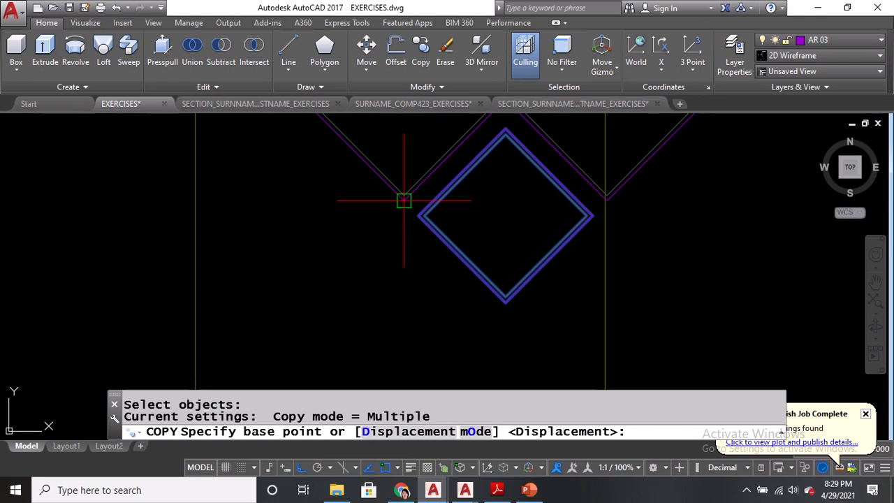
{"action": "left_click", "coordinate": [404, 200]}
{"action": "left_click", "coordinate": [505, 301]}
{"action": "key", "text": "Return"}
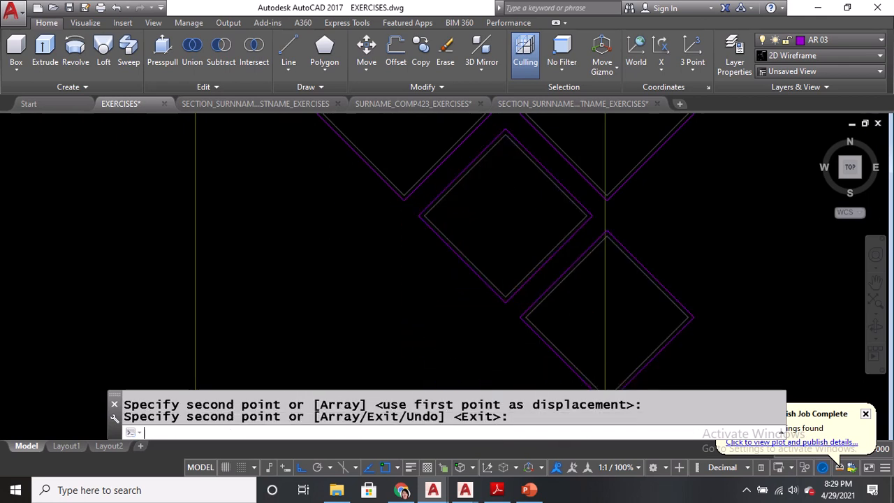
Erase the double diamond outside the door's right edge, the four short lines around the leftmost diamond, and its lower-right neighbour's outer outline
{"action": "scroll", "coordinate": [504, 305], "scroll_direction": "down", "scroll_amount": 5}
{"action": "middle_click_drag", "start_coordinate": [614, 229], "coordinate": [606, 272]}
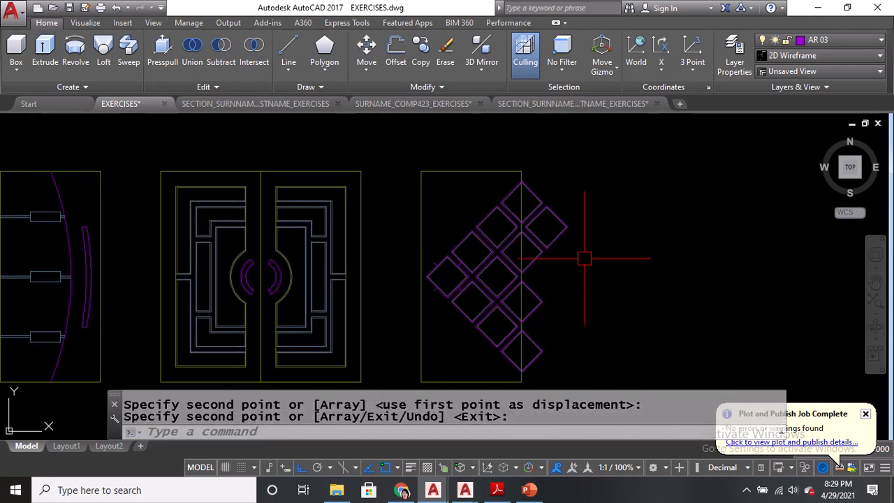
{"action": "type", "text": "e"}
{"action": "key", "text": "Return"}
{"action": "scroll", "coordinate": [557, 247], "scroll_direction": "up", "scroll_amount": 2}
{"action": "scroll", "coordinate": [534, 233], "scroll_direction": "up", "scroll_amount": 4}
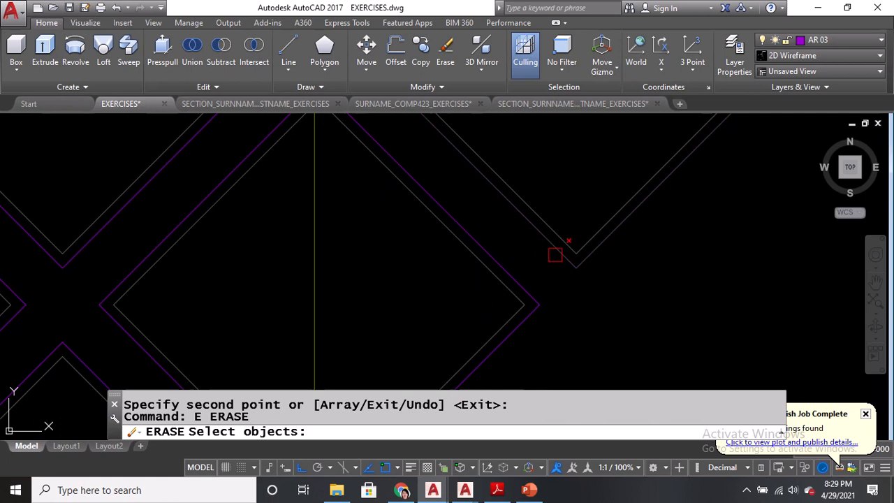
{"action": "left_click", "coordinate": [563, 244]}
{"action": "left_click", "coordinate": [582, 244]}
{"action": "left_click", "coordinate": [586, 259]}
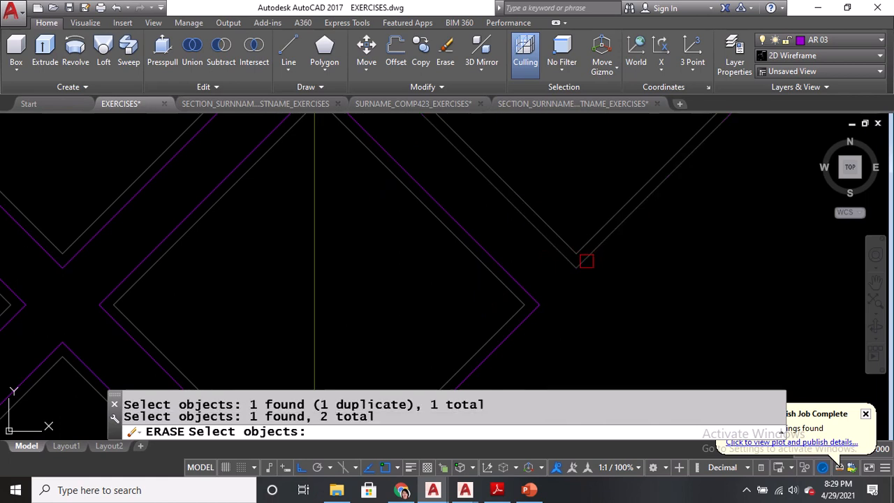
{"action": "scroll", "coordinate": [605, 270], "scroll_direction": "down", "scroll_amount": 4}
{"action": "scroll", "coordinate": [404, 310], "scroll_direction": "up", "scroll_amount": 4}
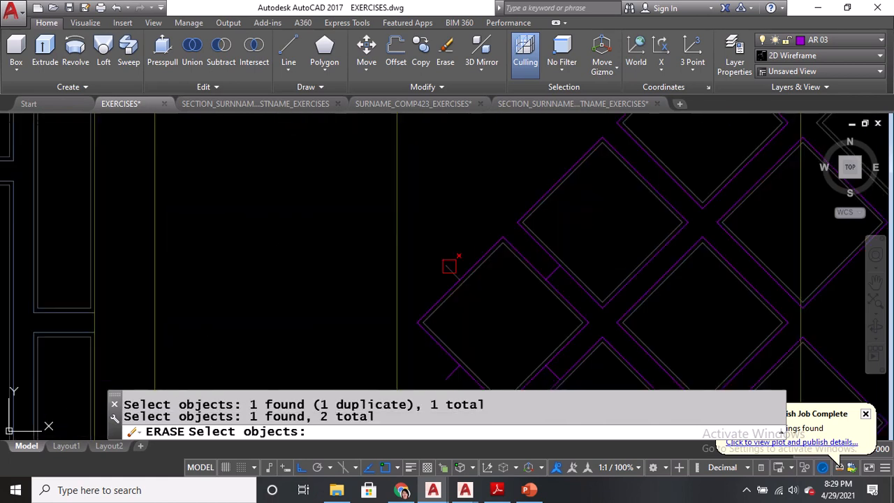
{"action": "left_click", "coordinate": [449, 266]}
{"action": "middle_click_drag", "start_coordinate": [411, 338], "coordinate": [440, 241]}
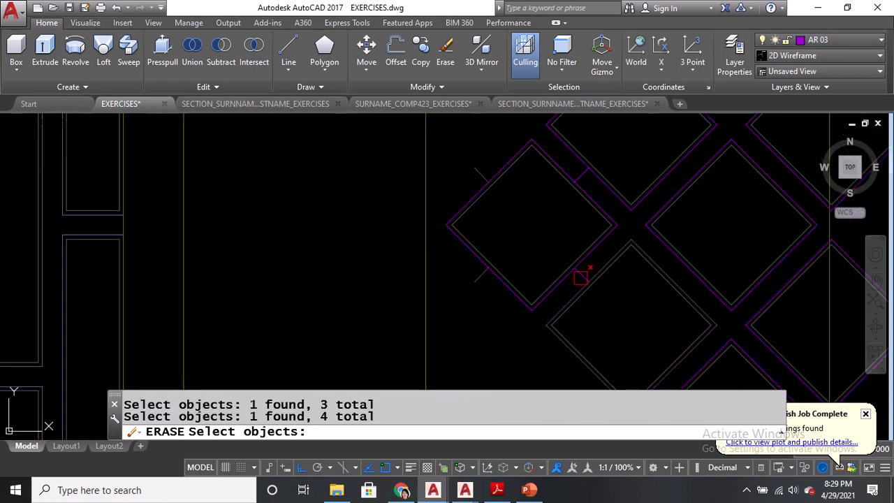
{"action": "scroll", "coordinate": [593, 169], "scroll_direction": "up", "scroll_amount": 4}
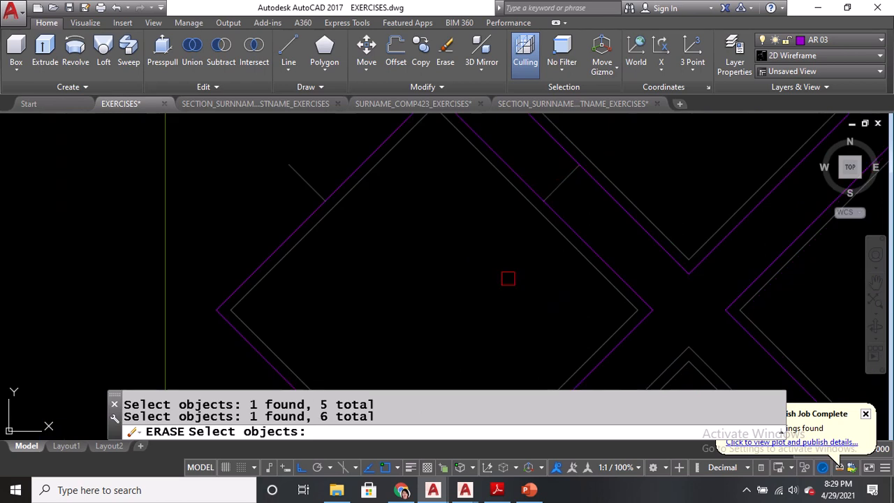
{"action": "middle_click_drag", "start_coordinate": [508, 308], "coordinate": [510, 125]}
{"action": "left_click", "coordinate": [552, 250]}
{"action": "scroll", "coordinate": [404, 271], "scroll_direction": "down", "scroll_amount": 5}
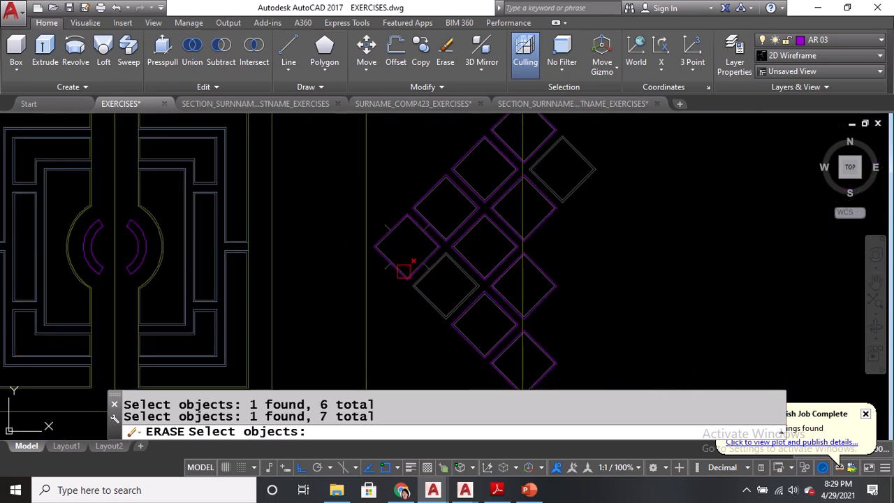
{"action": "middle_click_drag", "start_coordinate": [656, 208], "coordinate": [647, 254]}
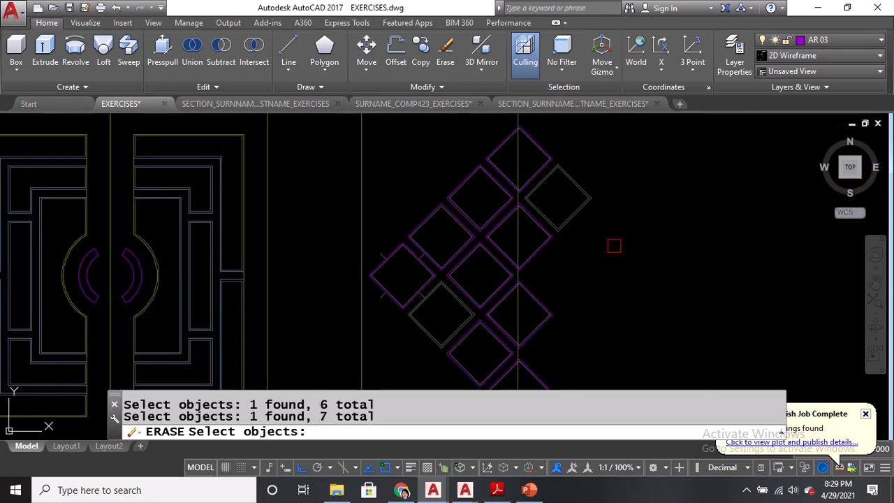
{"action": "key", "text": "Return"}
{"action": "middle_click_drag", "start_coordinate": [589, 276], "coordinate": [584, 256]}
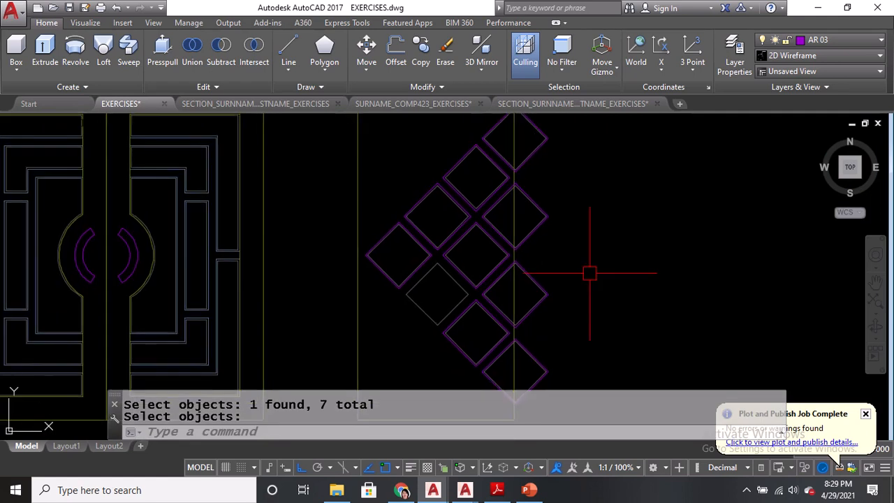
Copy the centre diamond's outer outline around the lone inner diamond, using the midpoints of both inner outlines' lower-left sides
{"action": "scroll", "coordinate": [441, 267], "scroll_direction": "up", "scroll_amount": 4}
{"action": "type", "text": "CO"}
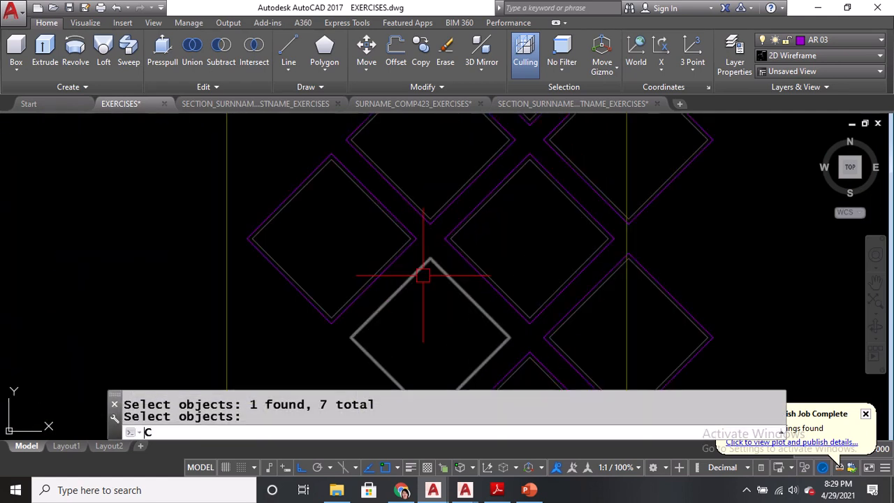
{"action": "key", "text": "Return"}
{"action": "scroll", "coordinate": [447, 273], "scroll_direction": "up", "scroll_amount": 3}
{"action": "left_click", "coordinate": [478, 257]}
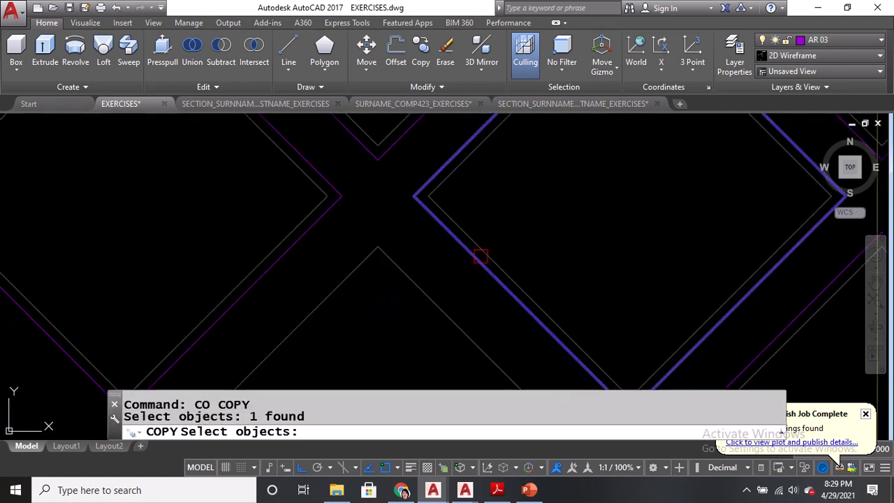
{"action": "key", "text": "Return"}
{"action": "left_click", "coordinate": [537, 289]}
{"action": "scroll", "coordinate": [489, 293], "scroll_direction": "down", "scroll_amount": 3}
{"action": "scroll", "coordinate": [463, 314], "scroll_direction": "up", "scroll_amount": 3}
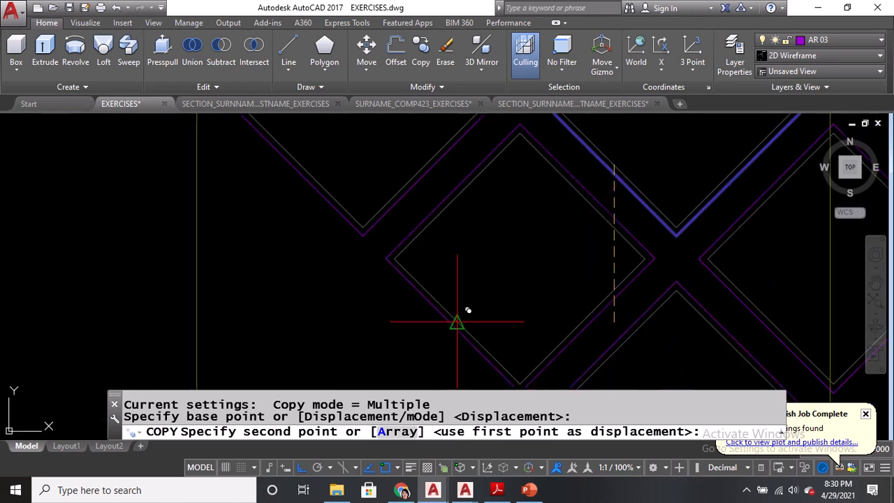
{"action": "left_click", "coordinate": [457, 321]}
{"action": "key", "text": "Return"}
{"action": "scroll", "coordinate": [387, 259], "scroll_direction": "down", "scroll_amount": 2}
{"action": "scroll", "coordinate": [387, 259], "scroll_direction": "up", "scroll_amount": 1}
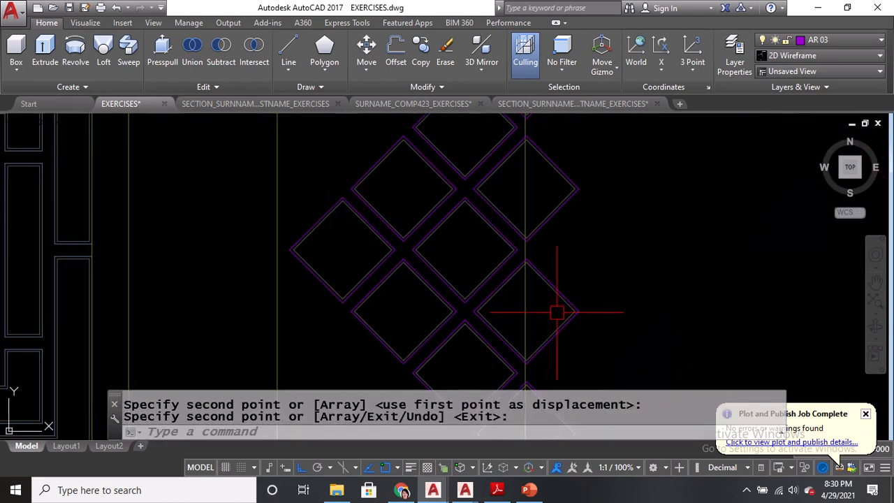
Trim the double diamonds that extend past the door's right edge, using all objects as cutting edges
{"action": "type", "text": "TR"}
{"action": "key", "text": "Return"}
{"action": "key", "text": "Return"}
{"action": "scroll", "coordinate": [552, 286], "scroll_direction": "up", "scroll_amount": 5}
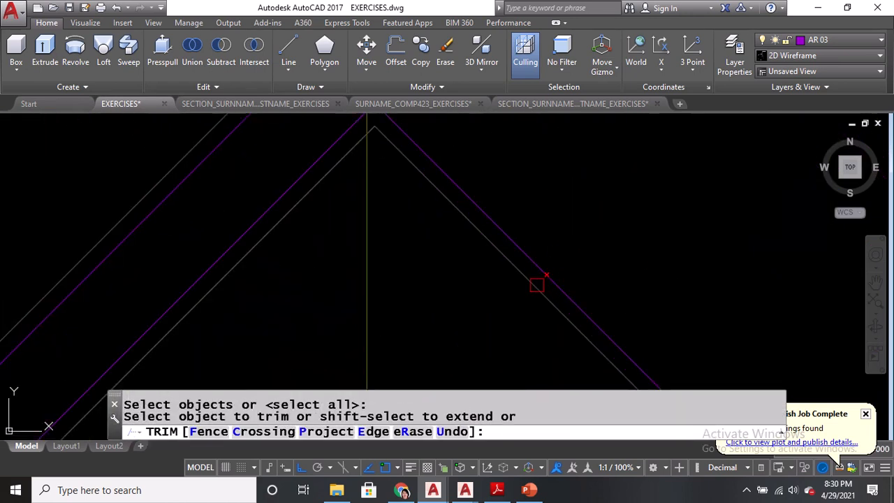
{"action": "left_click", "coordinate": [537, 248]}
{"action": "left_click", "coordinate": [523, 277]}
{"action": "scroll", "coordinate": [525, 258], "scroll_direction": "down", "scroll_amount": 3}
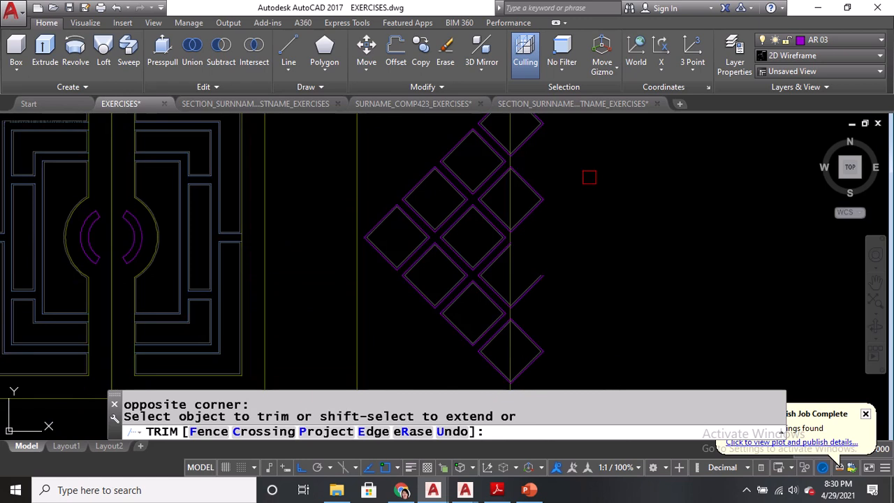
{"action": "scroll", "coordinate": [589, 177], "scroll_direction": "down", "scroll_amount": 2}
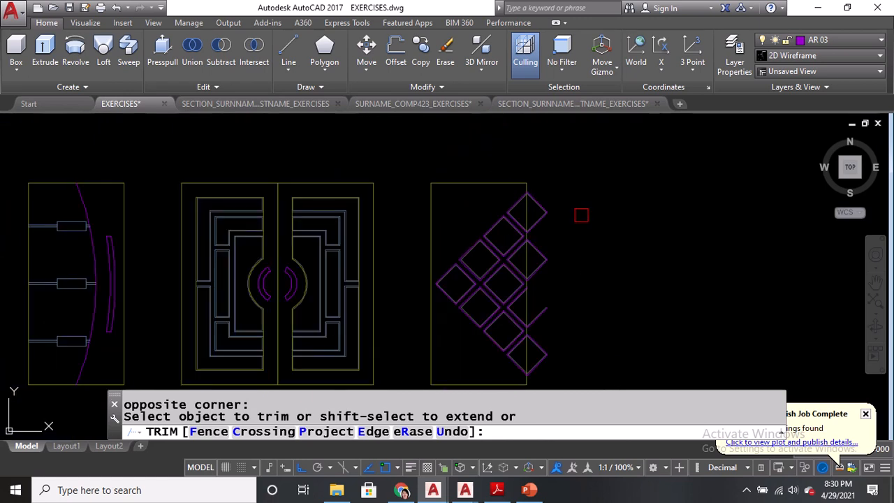
{"action": "left_click", "coordinate": [585, 175]}
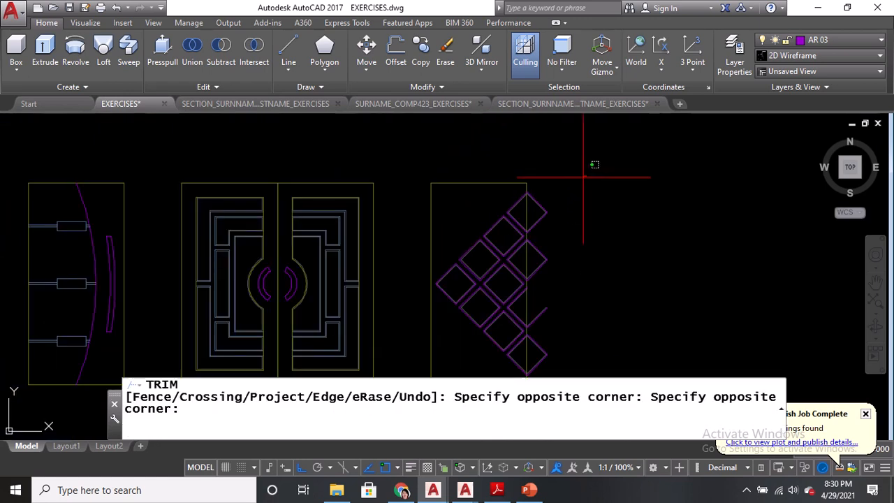
{"action": "middle_click_drag", "start_coordinate": [552, 280], "coordinate": [535, 200]}
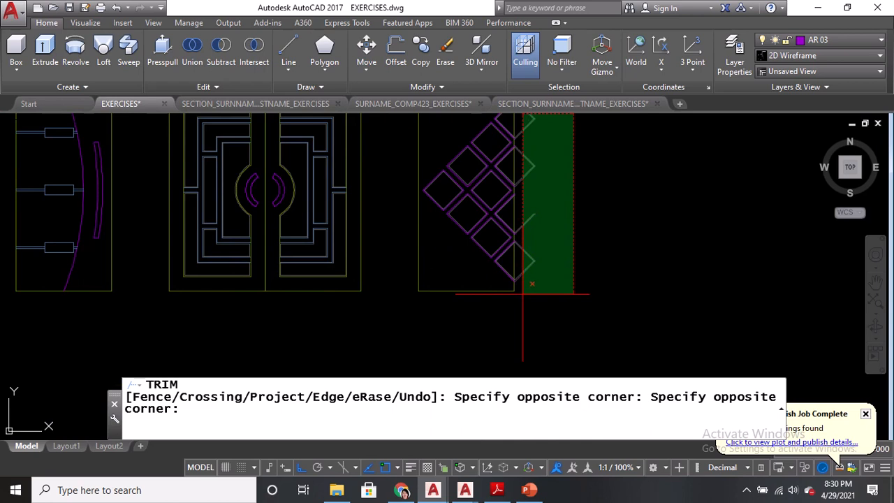
{"action": "left_click", "coordinate": [532, 278]}
Trim the leftover line ends that overhang the door's right edge along the upper part of the diamond lattice
{"action": "scroll", "coordinate": [513, 240], "scroll_direction": "up", "scroll_amount": 5}
{"action": "scroll", "coordinate": [583, 168], "scroll_direction": "up", "scroll_amount": 8}
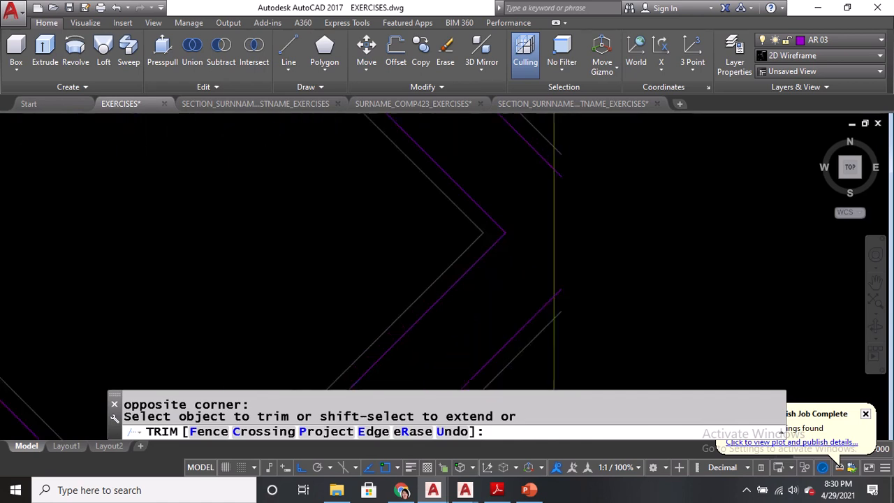
{"action": "middle_click_drag", "start_coordinate": [489, 166], "coordinate": [491, 263]}
{"action": "left_click", "coordinate": [491, 209]}
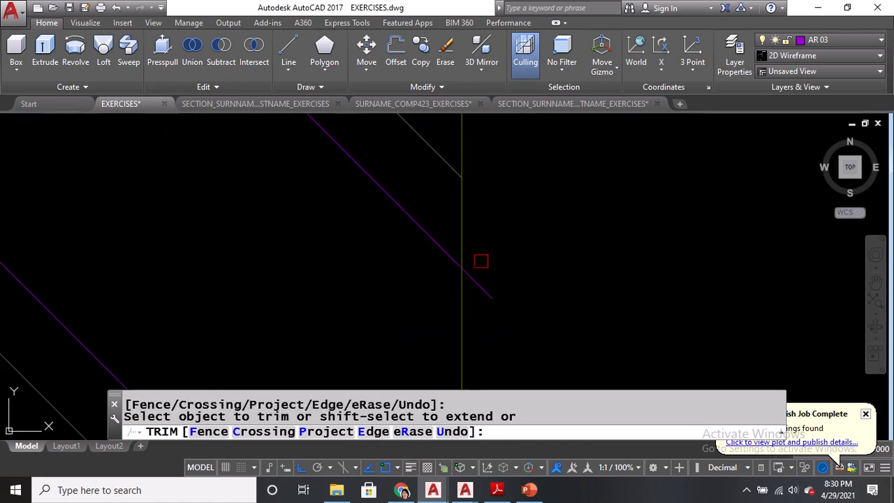
{"action": "left_click", "coordinate": [480, 273]}
{"action": "left_click", "coordinate": [479, 292]}
{"action": "scroll", "coordinate": [482, 318], "scroll_direction": "down", "scroll_amount": 8}
{"action": "middle_click_drag", "start_coordinate": [505, 211], "coordinate": [505, 379]}
{"action": "middle_click_drag", "start_coordinate": [507, 188], "coordinate": [514, 381]}
{"action": "scroll", "coordinate": [494, 203], "scroll_direction": "up", "scroll_amount": 4}
{"action": "left_click", "coordinate": [490, 189]}
{"action": "left_click", "coordinate": [490, 152]}
{"action": "scroll", "coordinate": [488, 155], "scroll_direction": "down", "scroll_amount": 3}
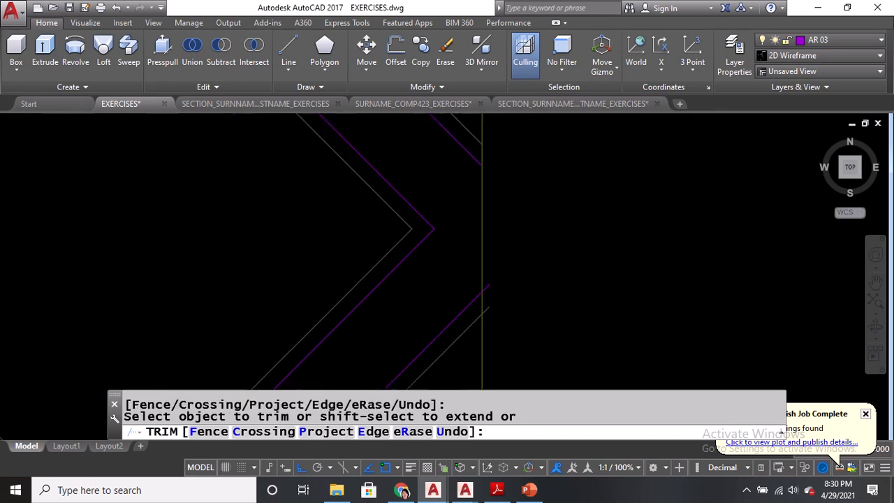
Trim the double-line ends overhanging the door's right edge in the middle of the lattice
{"action": "scroll", "coordinate": [486, 350], "scroll_direction": "up", "scroll_amount": 5}
{"action": "left_click", "coordinate": [489, 185]}
{"action": "scroll", "coordinate": [485, 196], "scroll_direction": "down", "scroll_amount": 5}
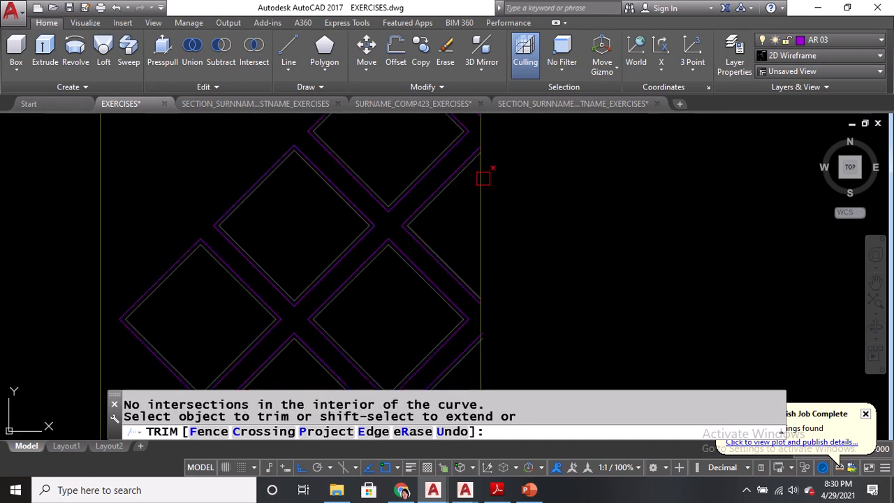
{"action": "scroll", "coordinate": [485, 209], "scroll_direction": "up", "scroll_amount": 6}
{"action": "left_click", "coordinate": [497, 295]}
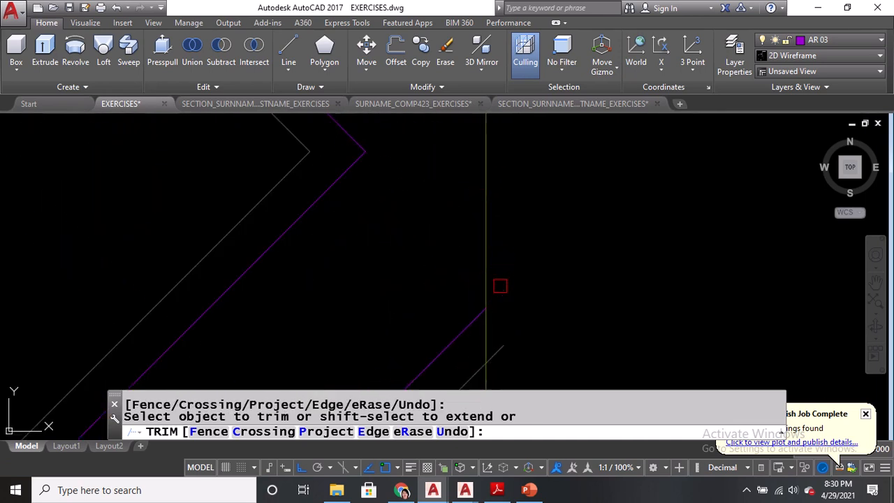
Trim the remaining line ends of the lowest partial double diamond at the door's right edge and finish trimming
{"action": "scroll", "coordinate": [513, 329], "scroll_direction": "down", "scroll_amount": 5}
{"action": "scroll", "coordinate": [481, 214], "scroll_direction": "up", "scroll_amount": 5}
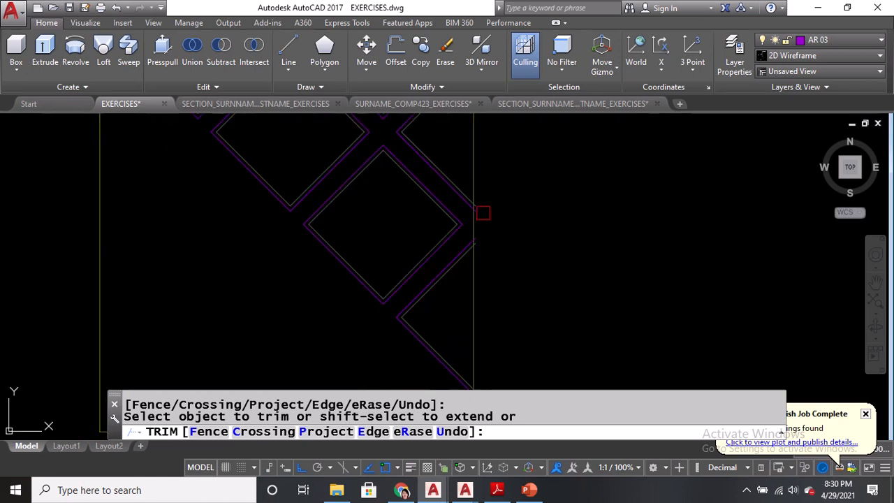
{"action": "scroll", "coordinate": [450, 146], "scroll_direction": "up", "scroll_amount": 3}
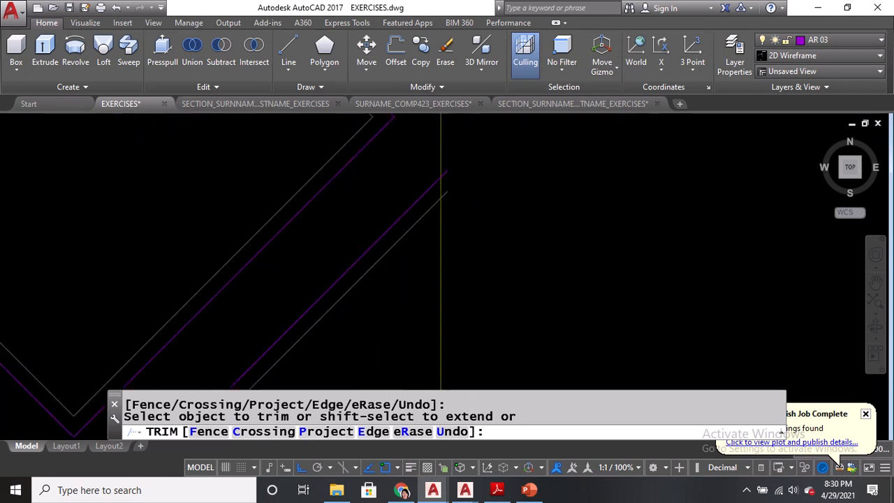
{"action": "left_click", "coordinate": [436, 131]}
{"action": "scroll", "coordinate": [437, 132], "scroll_direction": "down", "scroll_amount": 6}
{"action": "scroll", "coordinate": [452, 231], "scroll_direction": "up", "scroll_amount": 6}
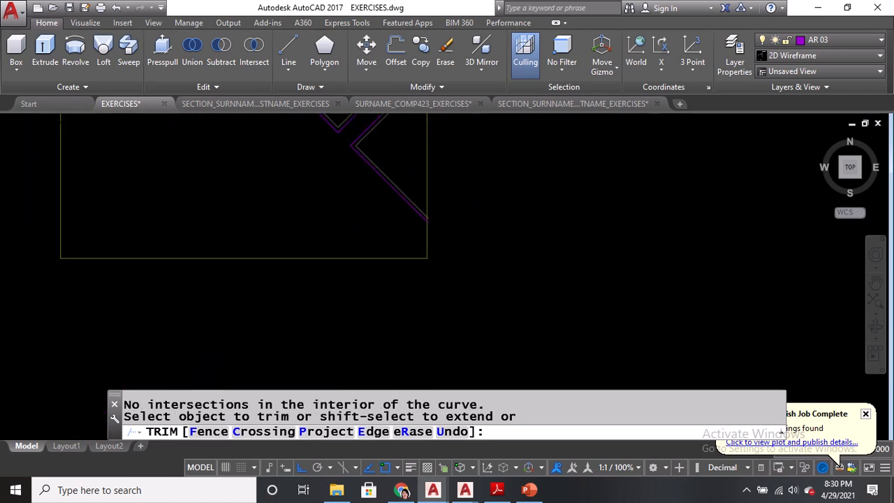
{"action": "left_click", "coordinate": [362, 192]}
{"action": "left_click", "coordinate": [368, 161]}
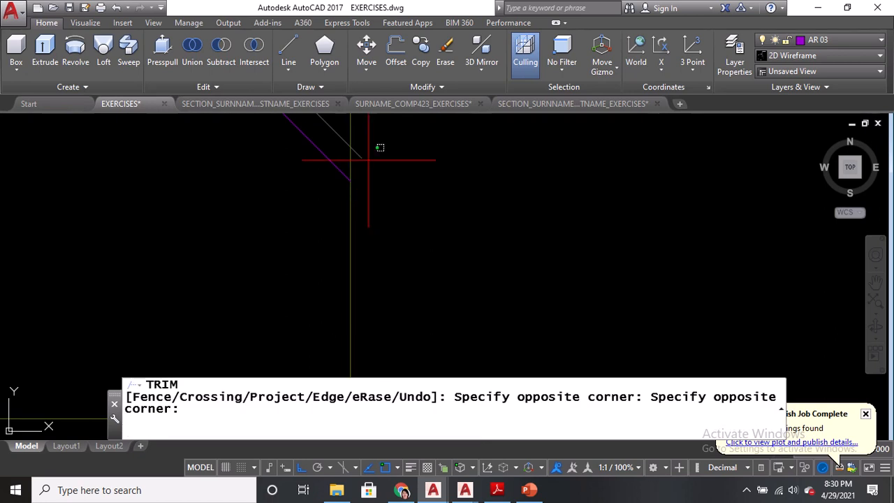
{"action": "left_click", "coordinate": [358, 150]}
{"action": "scroll", "coordinate": [425, 273], "scroll_direction": "down", "scroll_amount": 6}
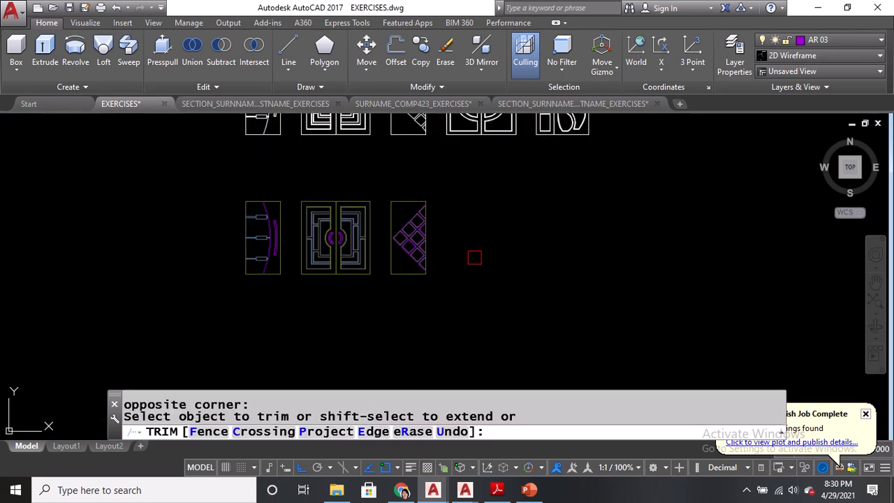
{"action": "key", "text": "Escape"}
Measure horizontally from the reference lattice door's left edge, at the leftmost diamond's level, toward the vertical handle
{"action": "scroll", "coordinate": [379, 238], "scroll_direction": "up", "scroll_amount": 6}
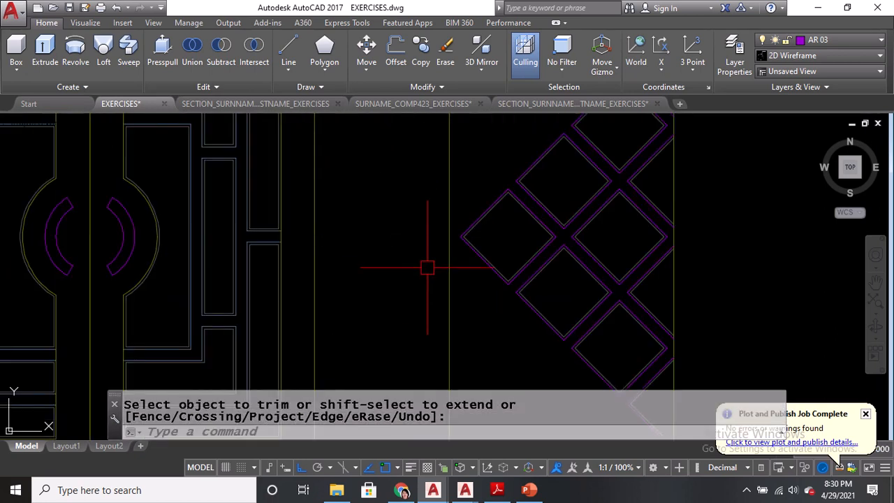
{"action": "scroll", "coordinate": [482, 259], "scroll_direction": "down", "scroll_amount": 2}
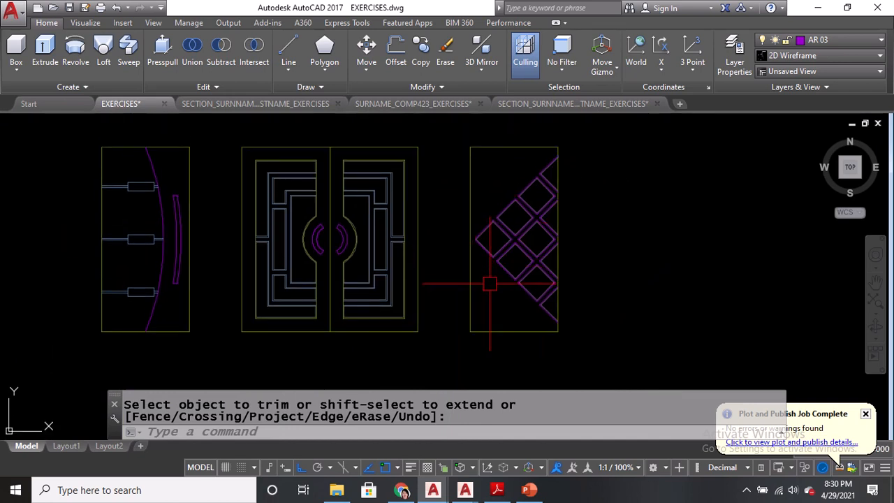
{"action": "middle_click_drag", "start_coordinate": [499, 178], "coordinate": [481, 346]}
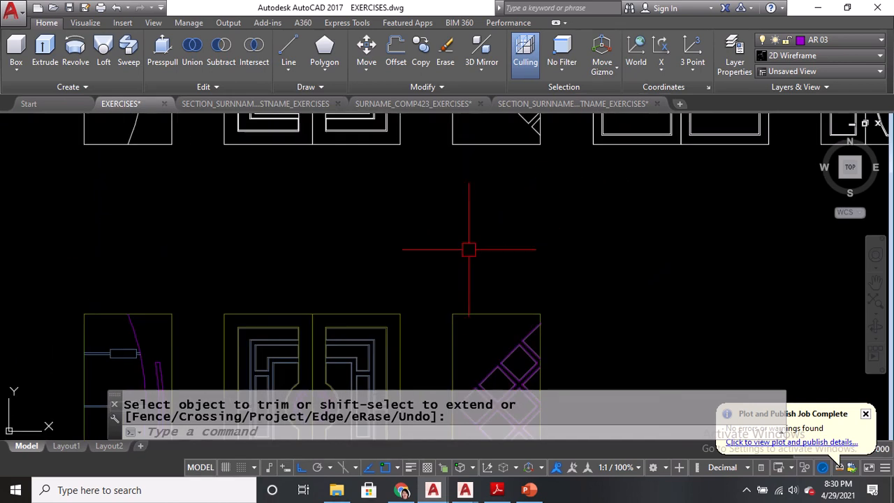
{"action": "middle_click_drag", "start_coordinate": [470, 202], "coordinate": [471, 299]}
{"action": "scroll", "coordinate": [459, 159], "scroll_direction": "up", "scroll_amount": 4}
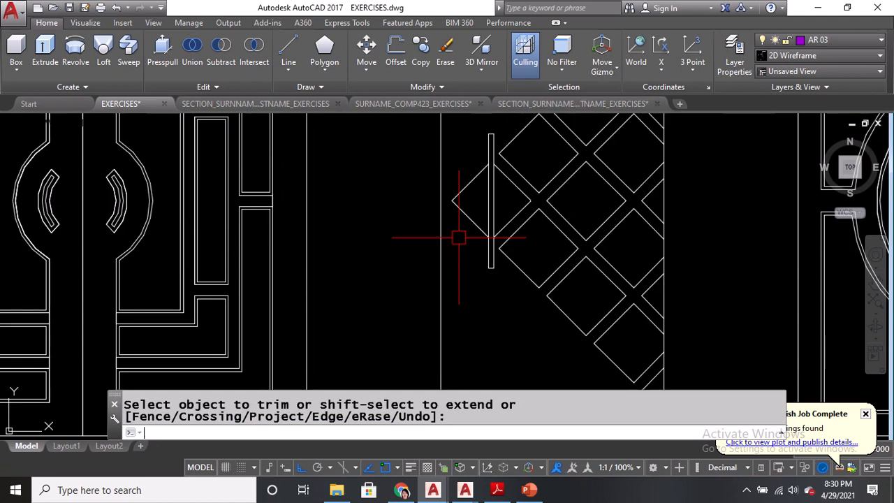
{"action": "key", "text": "Return"}
{"action": "scroll", "coordinate": [458, 231], "scroll_direction": "up", "scroll_amount": 2}
{"action": "left_click", "coordinate": [405, 199]}
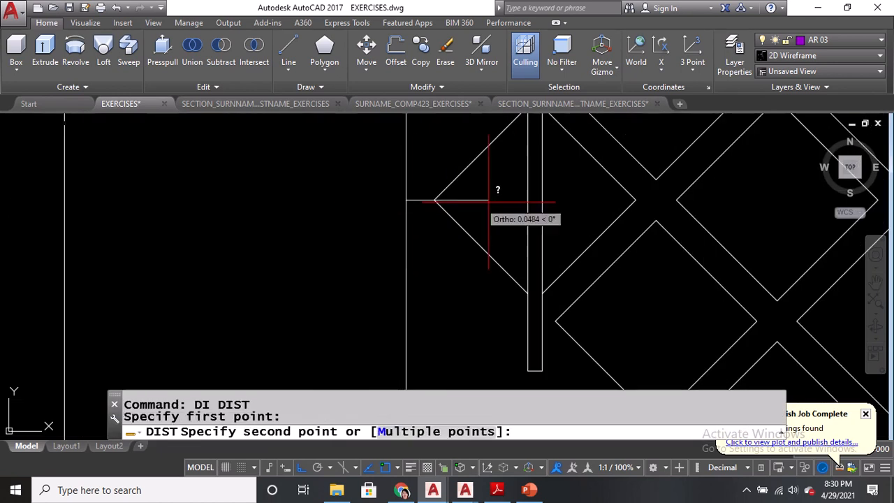
Measure the horizontal distance from the white reference lattice door's outer edge to its vertical handle bar
{"action": "left_click", "coordinate": [528, 200]}
{"action": "scroll", "coordinate": [531, 201], "scroll_direction": "down", "scroll_amount": 2}
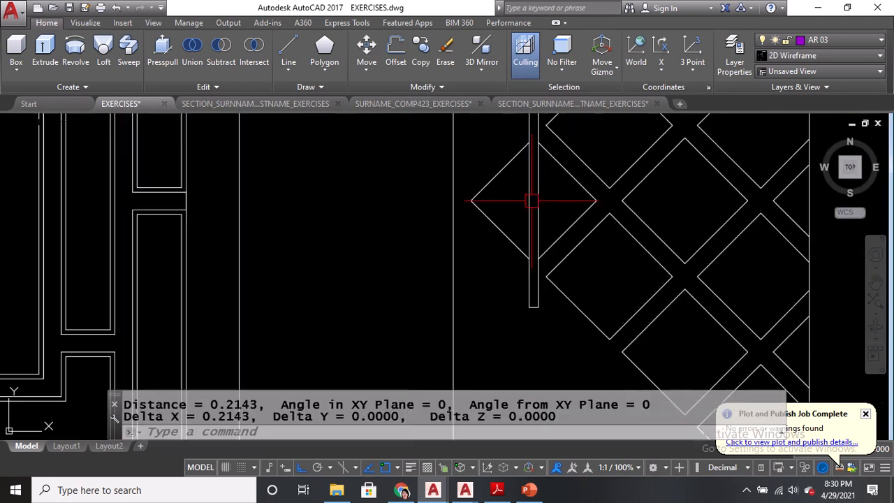
{"action": "middle_click_drag", "start_coordinate": [531, 201], "coordinate": [534, 225]}
{"action": "left_click_drag", "start_coordinate": [124, 405], "coordinate": [455, 405]}
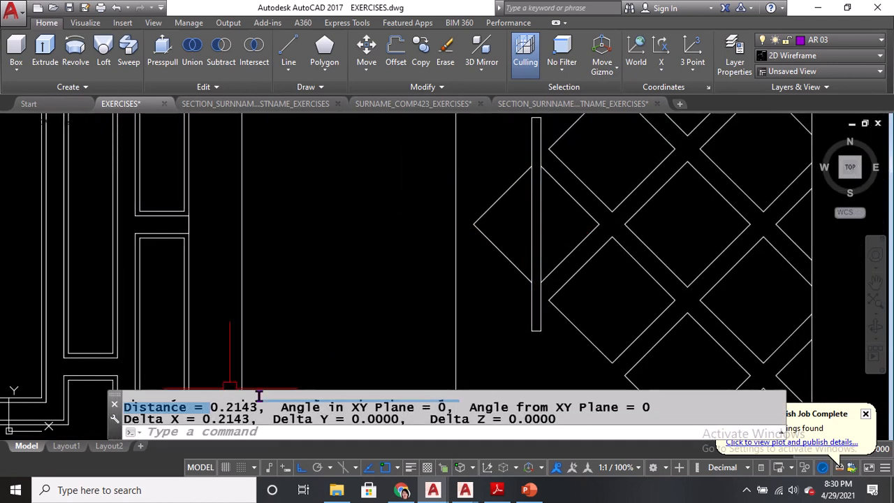
{"action": "middle_click_drag", "start_coordinate": [563, 233], "coordinate": [558, 255]}
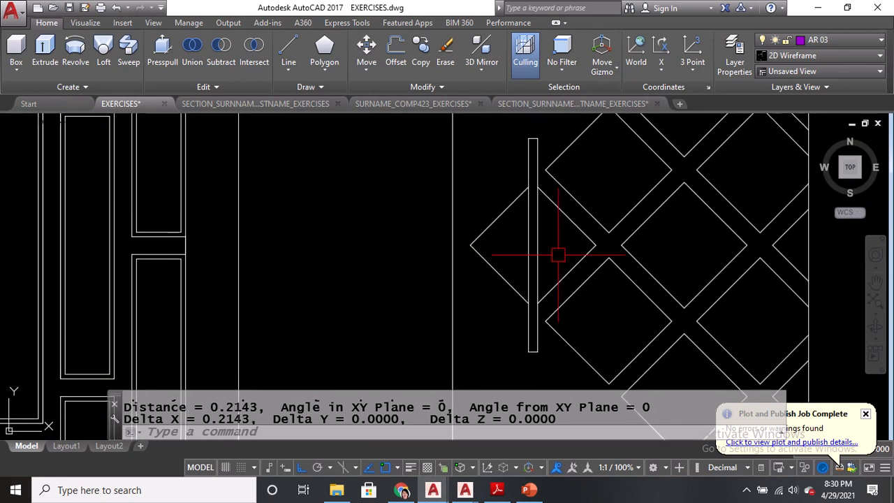
Measure the width and height of the vertical handle bar on the white reference lattice door
{"action": "type", "text": "di"}
{"action": "key", "text": "Return"}
{"action": "scroll", "coordinate": [532, 141], "scroll_direction": "up", "scroll_amount": 4}
{"action": "left_click", "coordinate": [515, 126]}
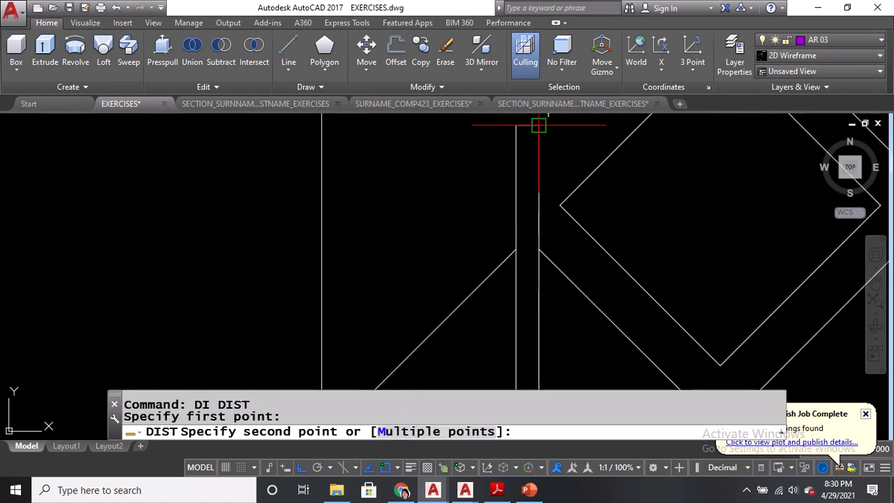
{"action": "left_click", "coordinate": [539, 126]}
{"action": "key", "text": "Return"}
{"action": "left_click", "coordinate": [515, 126]}
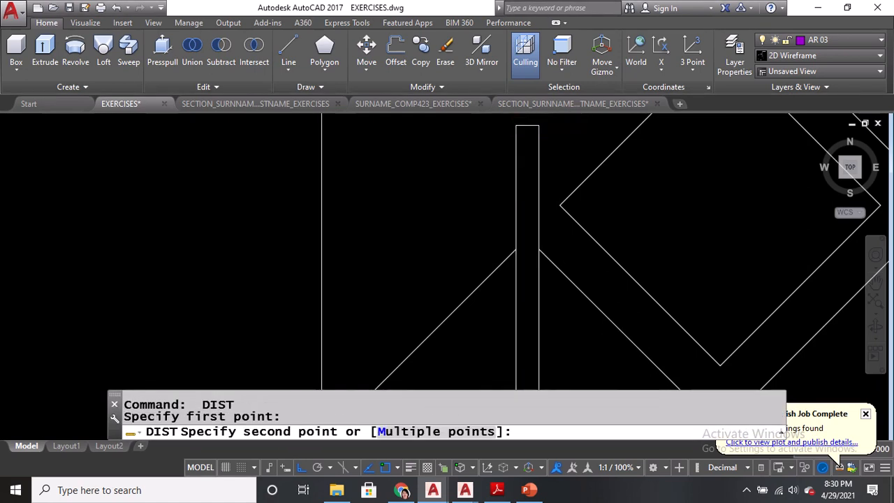
{"action": "scroll", "coordinate": [517, 259], "scroll_direction": "down", "scroll_amount": 3}
{"action": "scroll", "coordinate": [520, 255], "scroll_direction": "up", "scroll_amount": 3}
{"action": "left_click", "coordinate": [517, 263]}
{"action": "scroll", "coordinate": [517, 263], "scroll_direction": "down", "scroll_amount": 5}
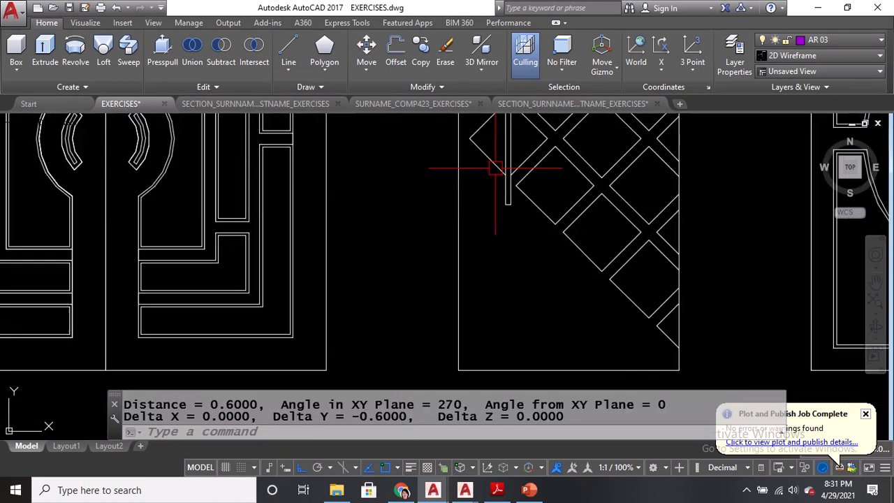
{"action": "scroll", "coordinate": [523, 223], "scroll_direction": "up", "scroll_amount": 3}
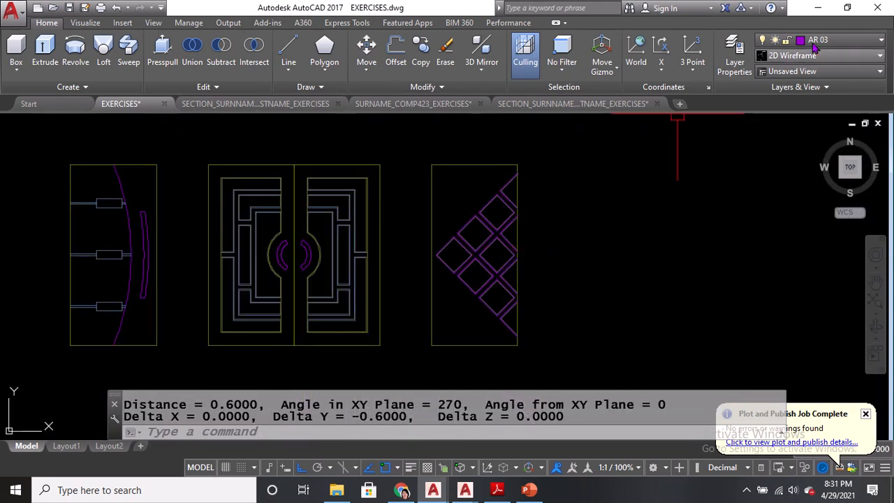
Draw a 0.025 by 0.6 rectangle on layer AR 03 in the empty space beside the coloured lattice door
{"action": "type", "text": "REC"}
{"action": "key", "text": "Return"}
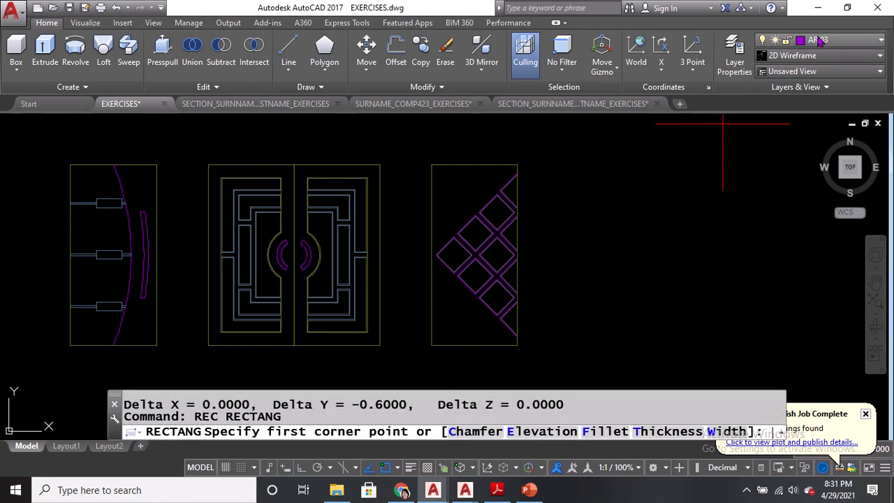
{"action": "left_click", "coordinate": [563, 299]}
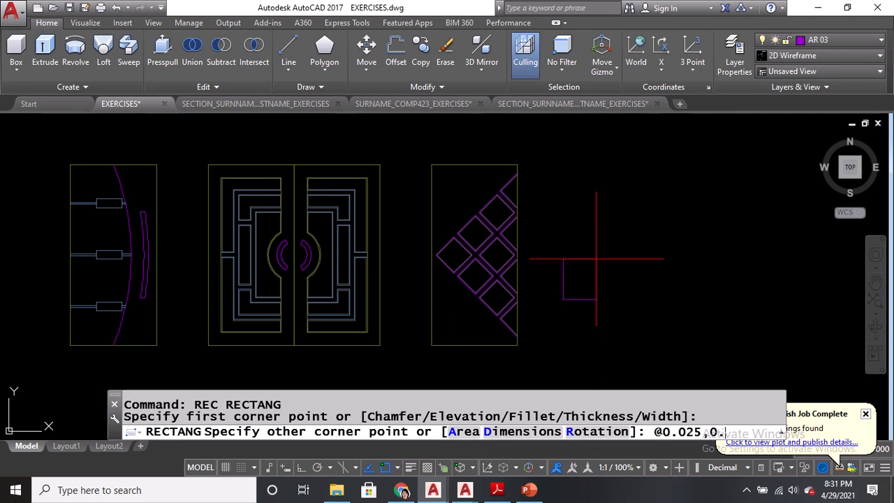
{"action": "key", "text": "Return"}
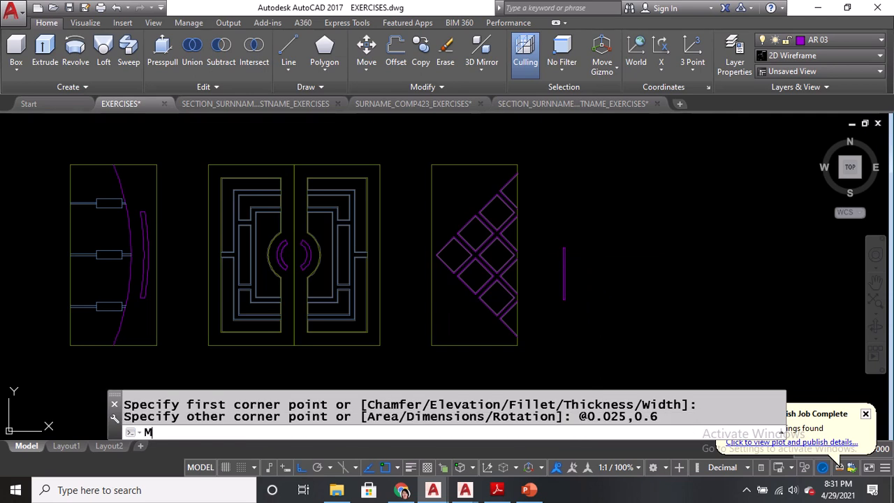
Move the thin rectangle by its left-side midpoint onto the midpoint of the coloured lattice door's left edge
{"action": "type", "text": "M"}
{"action": "key", "text": "Return"}
{"action": "scroll", "coordinate": [563, 275], "scroll_direction": "up", "scroll_amount": 5}
{"action": "left_click", "coordinate": [563, 273]}
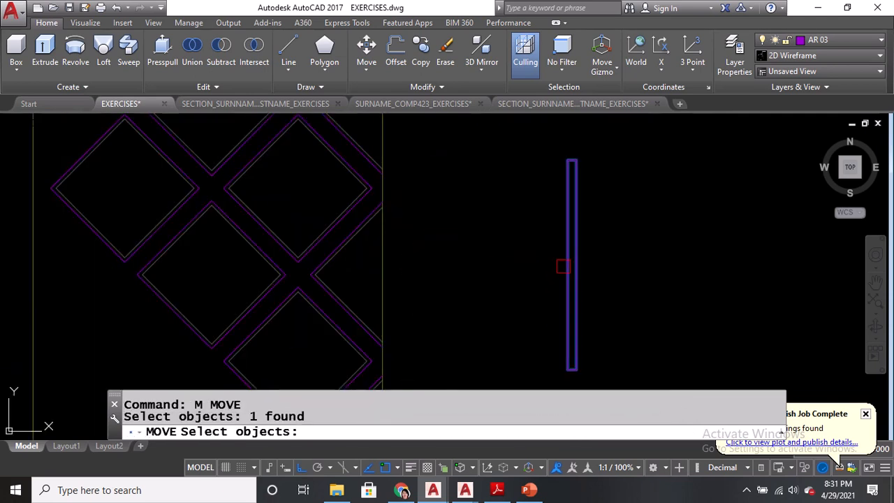
{"action": "key", "text": "Return"}
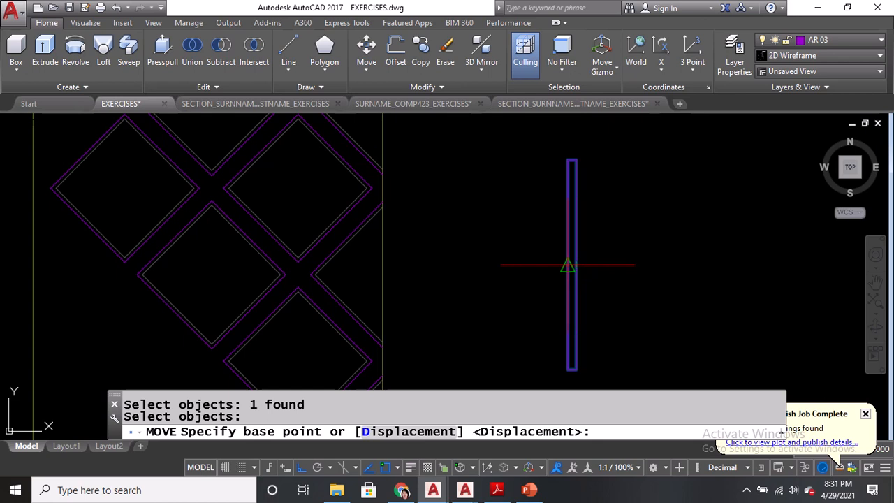
{"action": "left_click", "coordinate": [567, 266]}
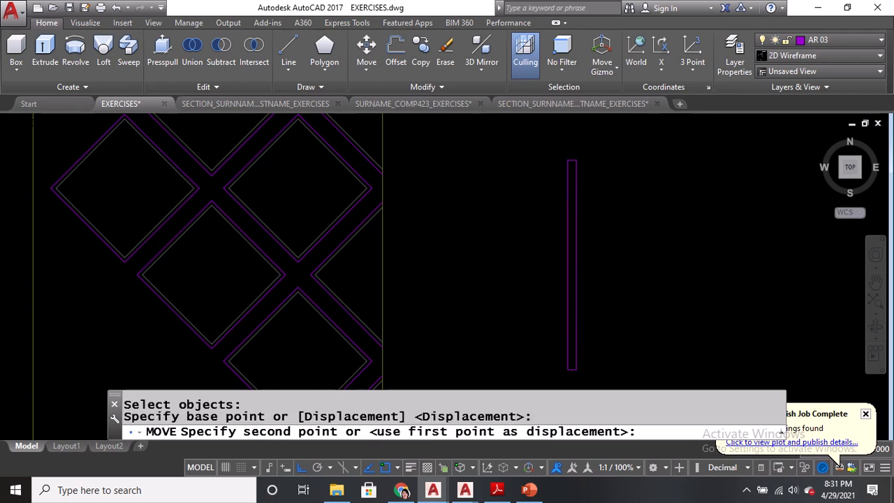
{"action": "scroll", "coordinate": [568, 266], "scroll_direction": "down", "scroll_amount": 2}
{"action": "scroll", "coordinate": [409, 240], "scroll_direction": "up", "scroll_amount": 2}
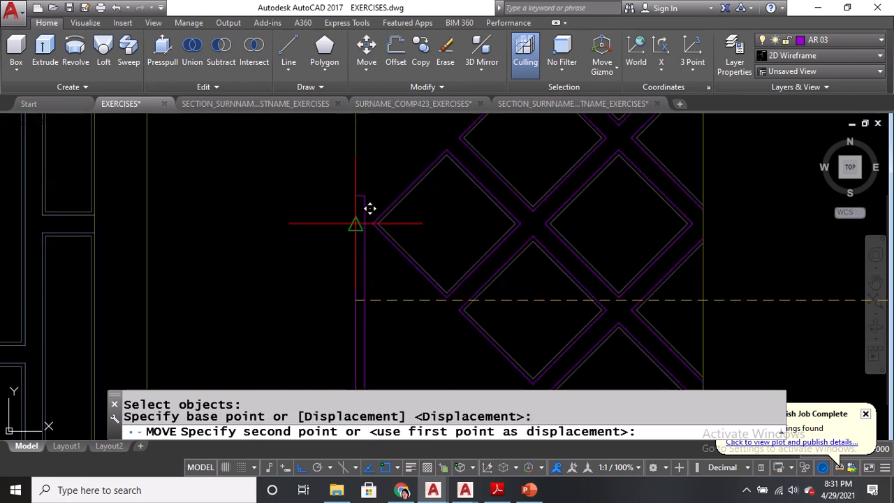
{"action": "left_click", "coordinate": [355, 224]}
Move the thin handle rectangle 0.2 horizontally inward from the lattice door's left edge
{"action": "type", "text": "m"}
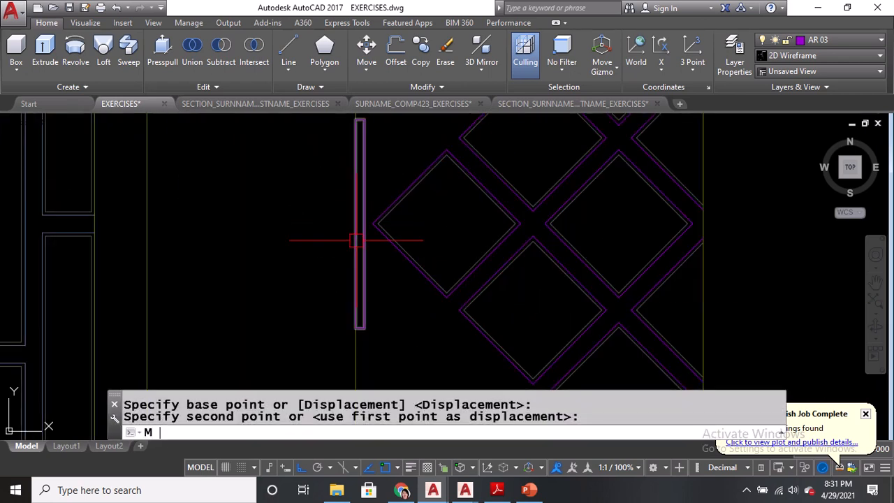
{"action": "key", "text": "Return"}
{"action": "left_click", "coordinate": [353, 264]}
{"action": "key", "text": "Return"}
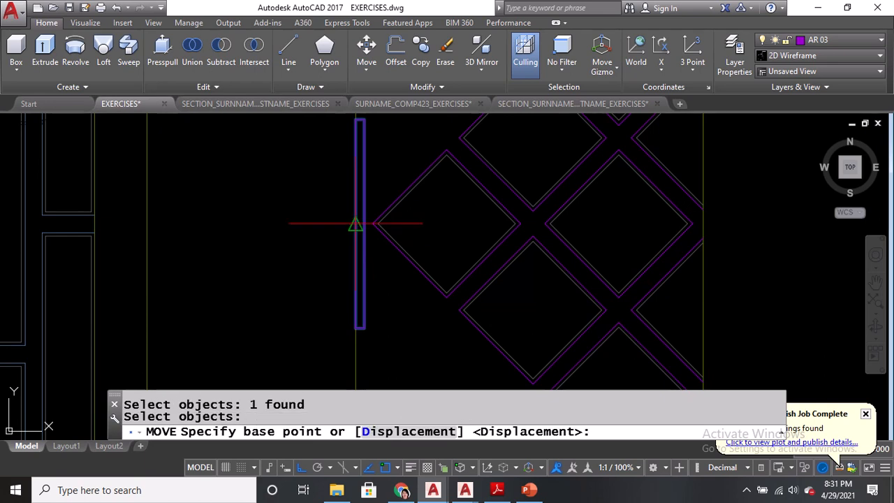
{"action": "left_click", "coordinate": [355, 224]}
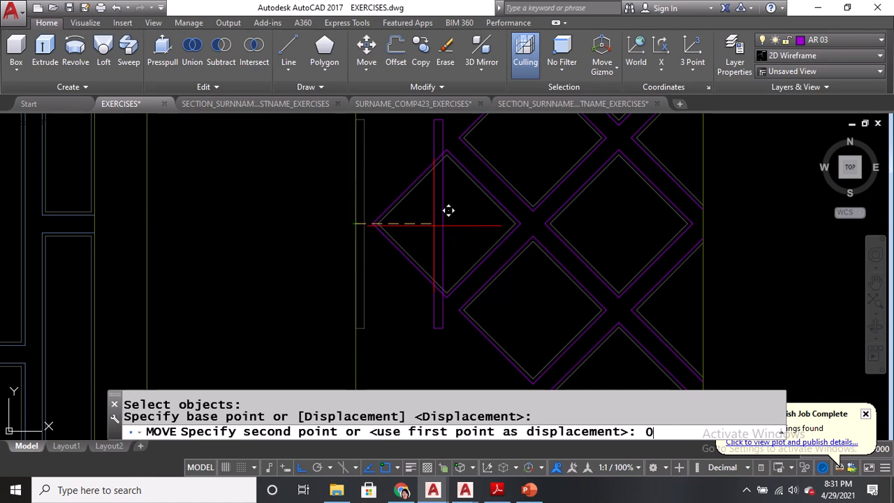
{"action": "type", "text": "0.2"}
{"action": "key", "text": "Return"}
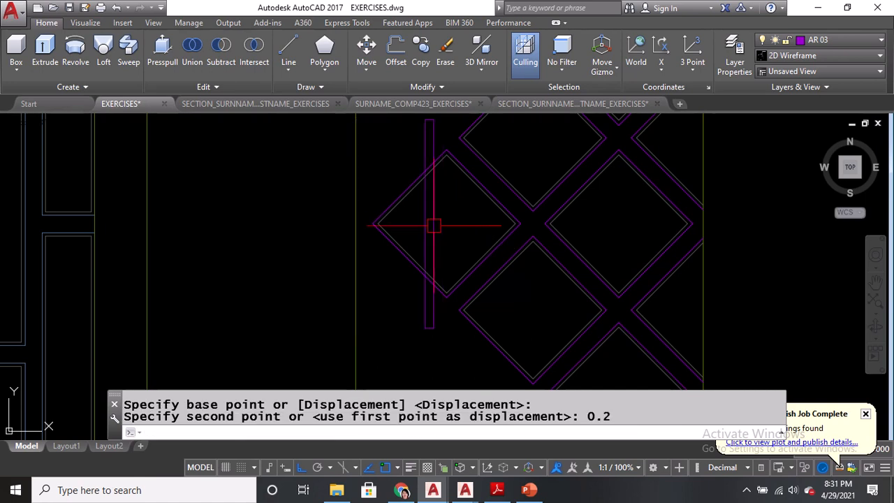
Trim the diamond's lines crossing inside the handle bar of the coloured lattice door and save the drawing
{"action": "type", "text": "TR"}
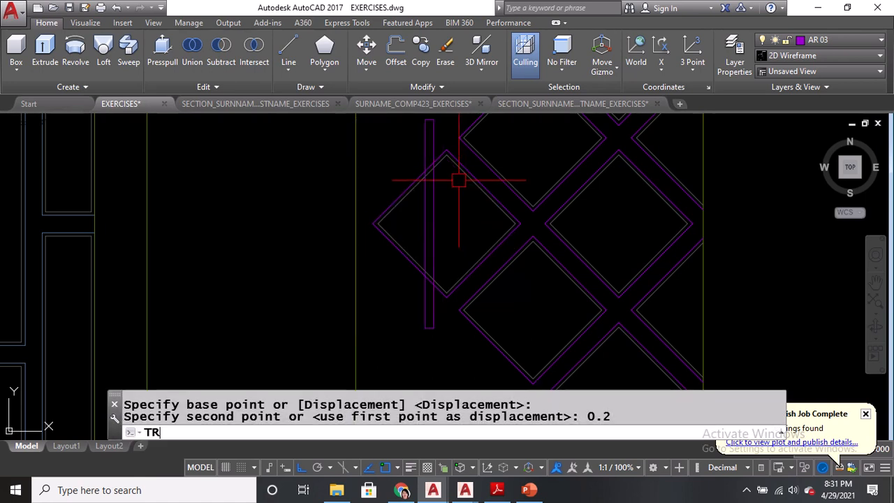
{"action": "key", "text": "Return"}
{"action": "key", "text": "Return"}
{"action": "scroll", "coordinate": [447, 175], "scroll_direction": "up", "scroll_amount": 3}
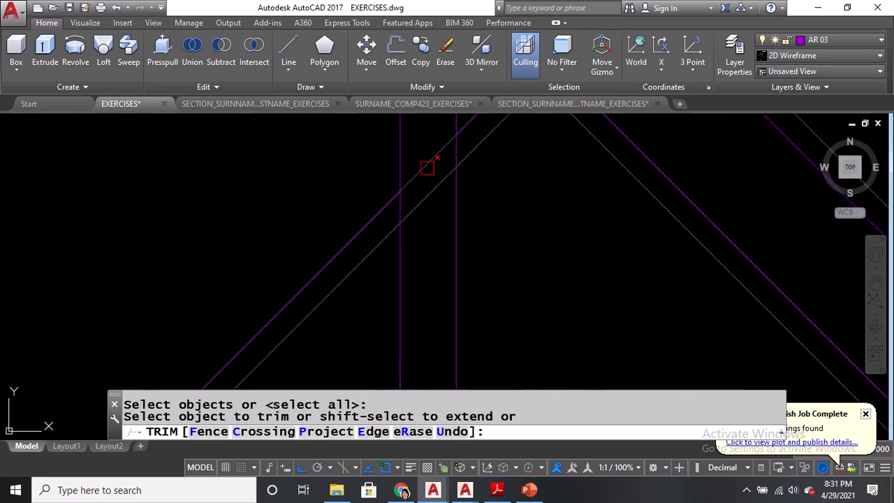
{"action": "left_click", "coordinate": [425, 161]}
{"action": "scroll", "coordinate": [431, 180], "scroll_direction": "down", "scroll_amount": 5}
{"action": "scroll", "coordinate": [427, 225], "scroll_direction": "up", "scroll_amount": 5}
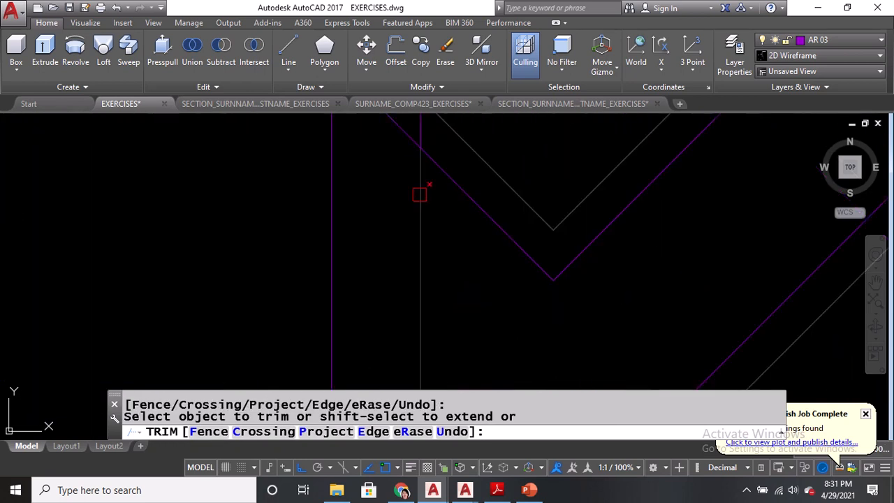
{"action": "middle_click_drag", "start_coordinate": [402, 128], "coordinate": [411, 247]}
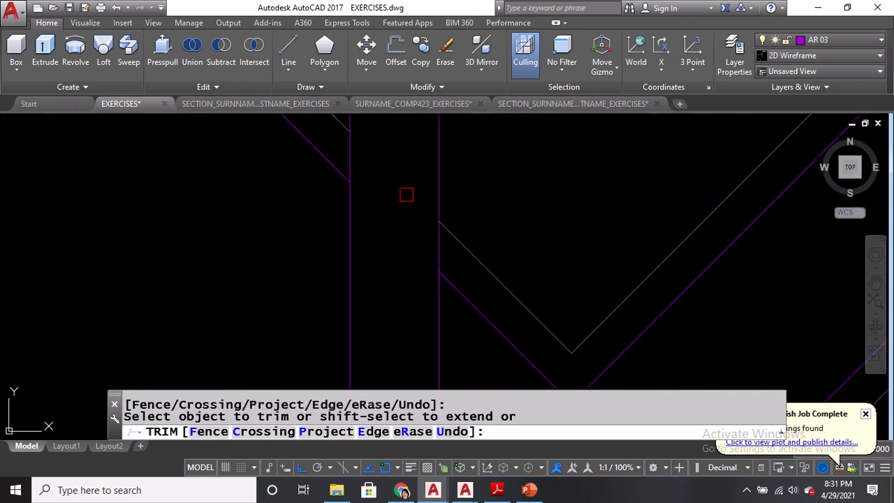
{"action": "key", "text": "Return"}
{"action": "scroll", "coordinate": [407, 195], "scroll_direction": "down", "scroll_amount": 12}
{"action": "mouse_move", "coordinate": [547, 185]}
{"action": "middle_mouse_down"}
{"action": "mouse_move", "coordinate": [655, 271]}
{"action": "mouse_move", "coordinate": [648, 252]}
{"action": "middle_mouse_up"}
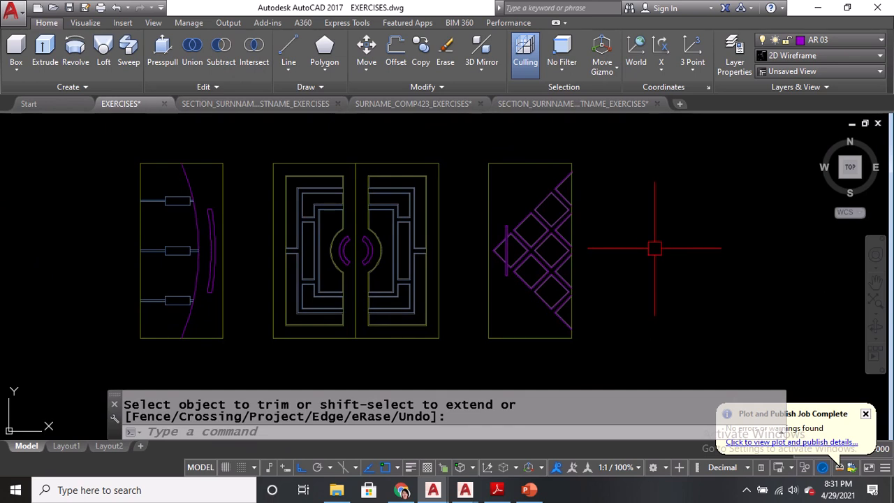
{"action": "key", "text": "ctrl+s"}
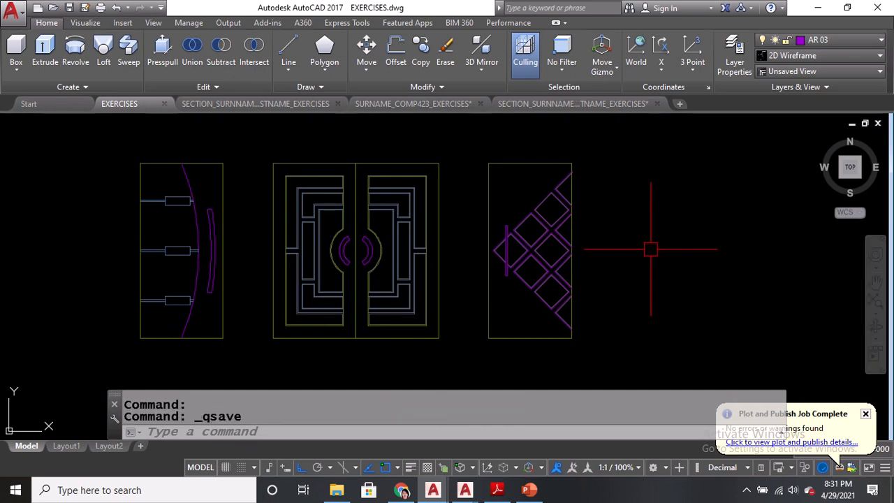
Copy the coloured lattice door's outer rectangle to its right, using the double door's and lattice door's lower-right corners as displacement points
{"action": "scroll", "coordinate": [750, 199], "scroll_direction": "down", "scroll_amount": 1}
{"action": "mouse_move", "coordinate": [750, 200]}
{"action": "middle_mouse_down"}
{"action": "mouse_move", "coordinate": [652, 355]}
{"action": "mouse_move", "coordinate": [538, 341]}
{"action": "mouse_move", "coordinate": [459, 259]}
{"action": "mouse_move", "coordinate": [472, 299]}
{"action": "middle_mouse_up"}
{"action": "scroll", "coordinate": [461, 154], "scroll_direction": "up", "scroll_amount": 4}
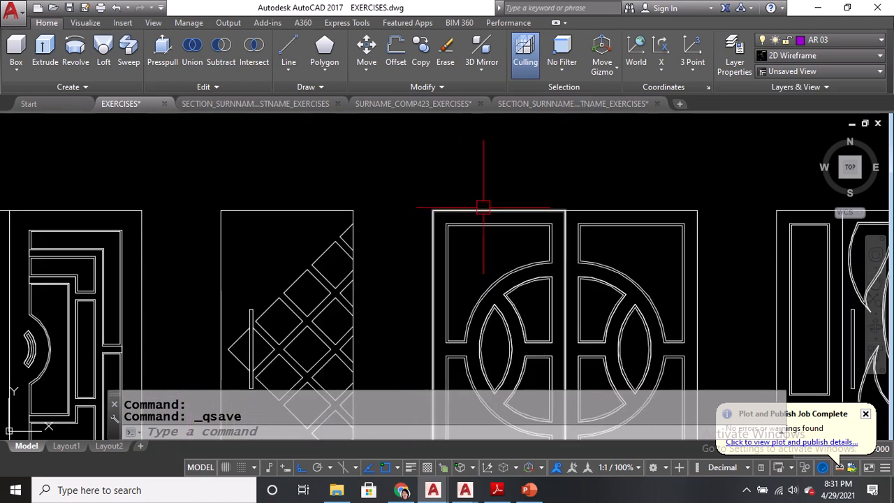
{"action": "scroll", "coordinate": [509, 169], "scroll_direction": "down", "scroll_amount": 2}
{"action": "scroll", "coordinate": [305, 205], "scroll_direction": "up", "scroll_amount": 1}
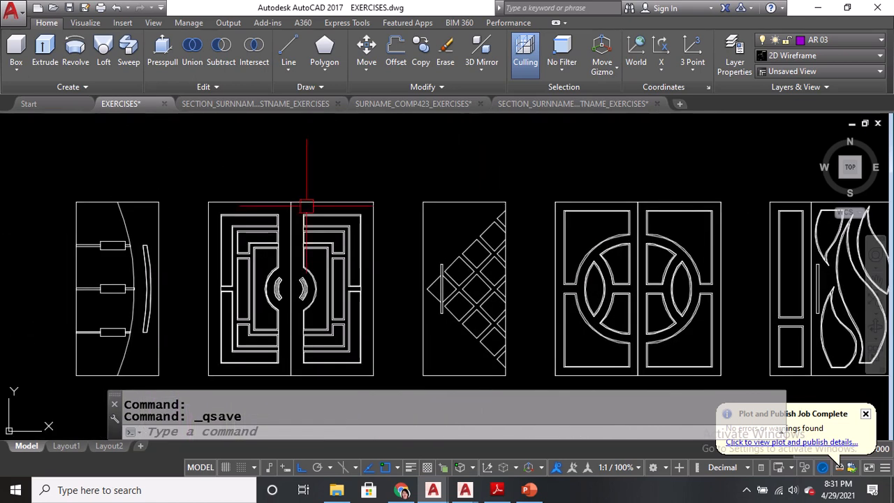
{"action": "scroll", "coordinate": [306, 206], "scroll_direction": "down", "scroll_amount": 3}
{"action": "scroll", "coordinate": [359, 230], "scroll_direction": "up", "scroll_amount": 1}
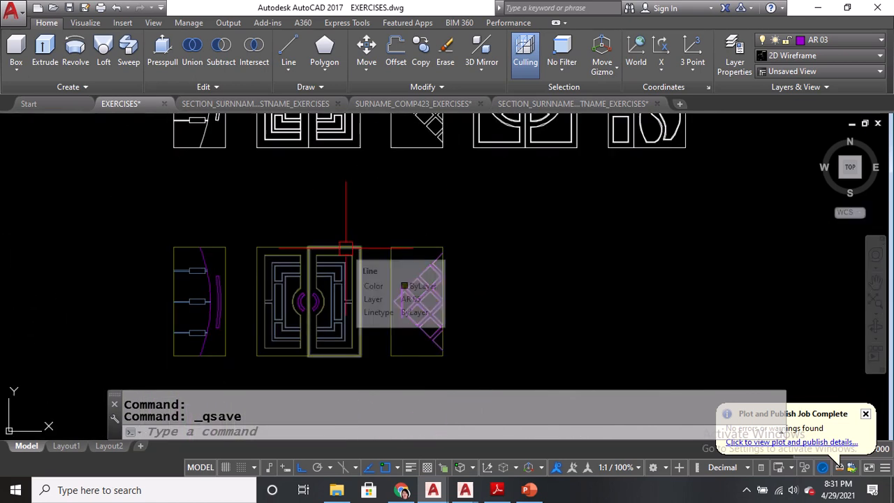
{"action": "type", "text": "co"}
{"action": "key", "text": "Return"}
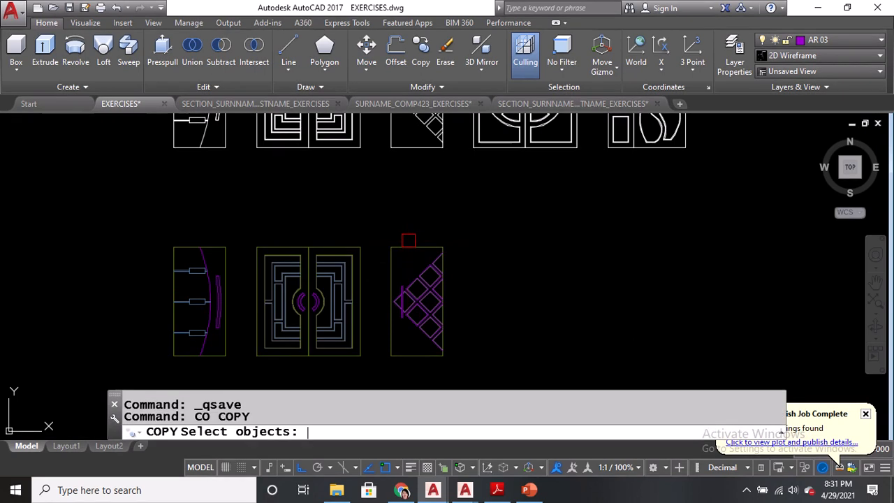
{"action": "left_click", "coordinate": [409, 240]}
{"action": "key", "text": "Return"}
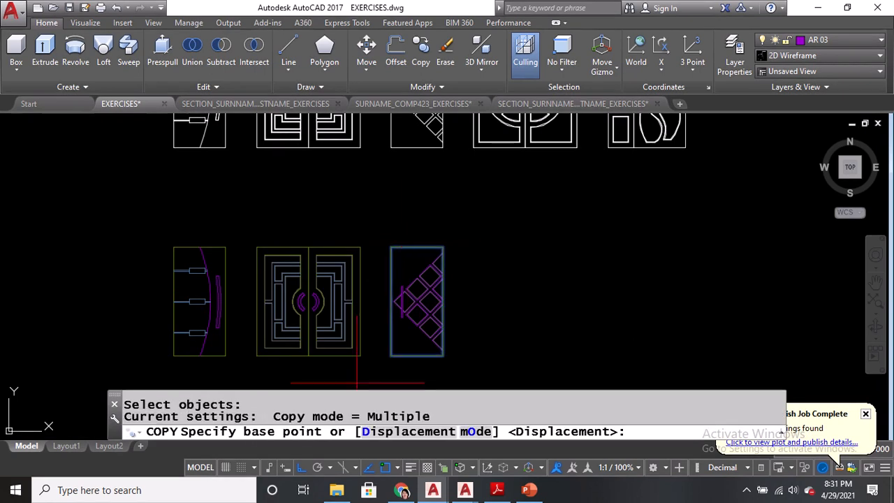
{"action": "scroll", "coordinate": [357, 382], "scroll_direction": "up", "scroll_amount": 2}
{"action": "left_click", "coordinate": [359, 341]}
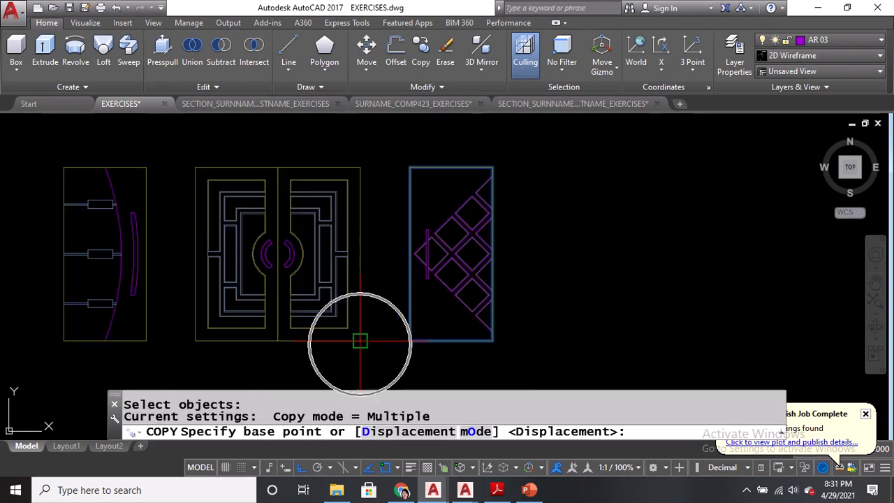
{"action": "left_click", "coordinate": [492, 341]}
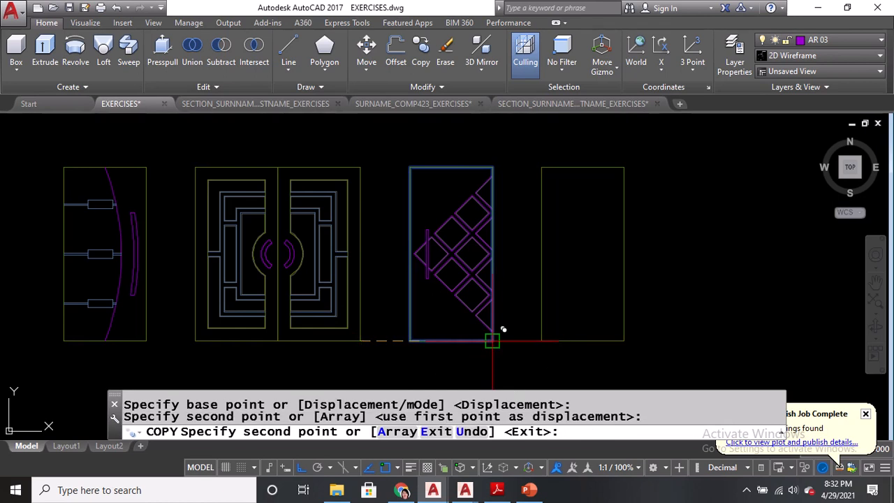
{"action": "key", "text": "Return"}
Measure the gap between the panel frame and the bottom edge of the white circular-pattern double door
{"action": "scroll", "coordinate": [493, 340], "scroll_direction": "down", "scroll_amount": 2}
{"action": "middle_click_drag", "start_coordinate": [544, 204], "coordinate": [538, 264]}
{"action": "type", "text": "DI"}
{"action": "key", "text": "Return"}
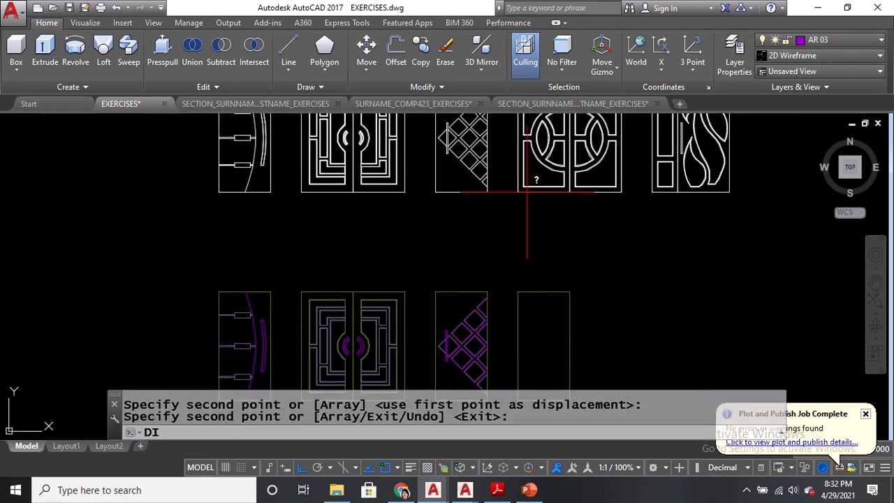
{"action": "scroll", "coordinate": [527, 190], "scroll_direction": "up", "scroll_amount": 4}
{"action": "left_click", "coordinate": [594, 238]}
{"action": "left_click", "coordinate": [594, 271]}
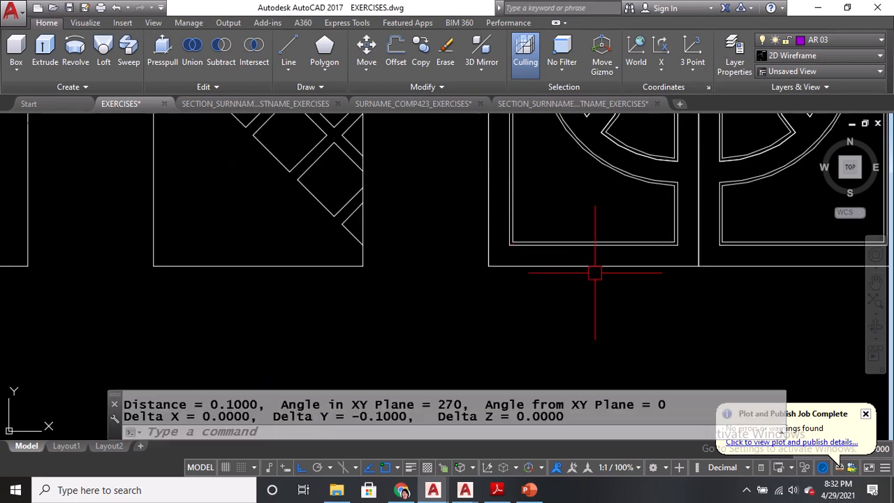
Offset the newly copied outer door rectangle 0.1 inward
{"action": "scroll", "coordinate": [595, 273], "scroll_direction": "down", "scroll_amount": 3}
{"action": "middle_click_drag", "start_coordinate": [494, 278], "coordinate": [494, 247]}
{"action": "type", "text": "O"}
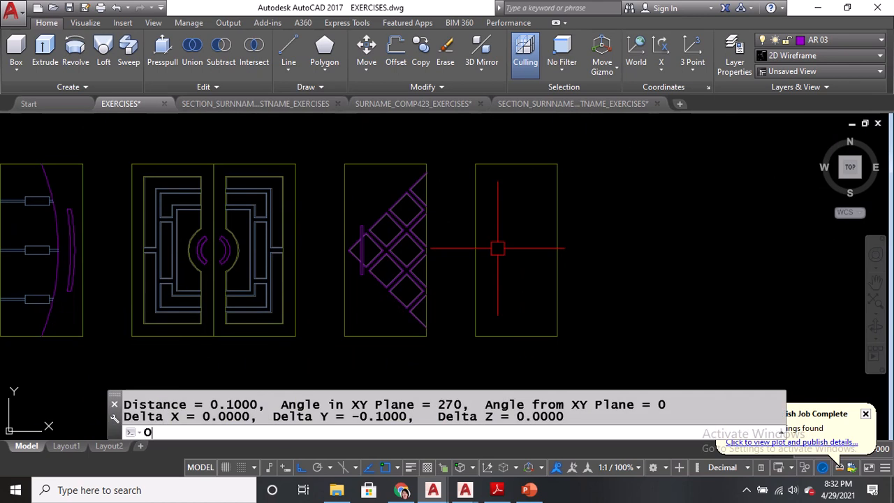
{"action": "key", "text": "Return"}
{"action": "key", "text": "Return"}
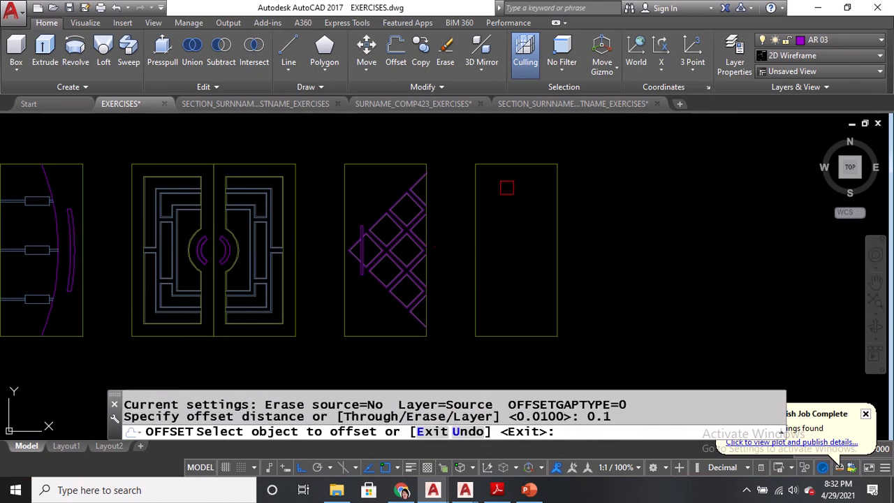
{"action": "left_click", "coordinate": [515, 165]}
{"action": "left_click", "coordinate": [515, 214]}
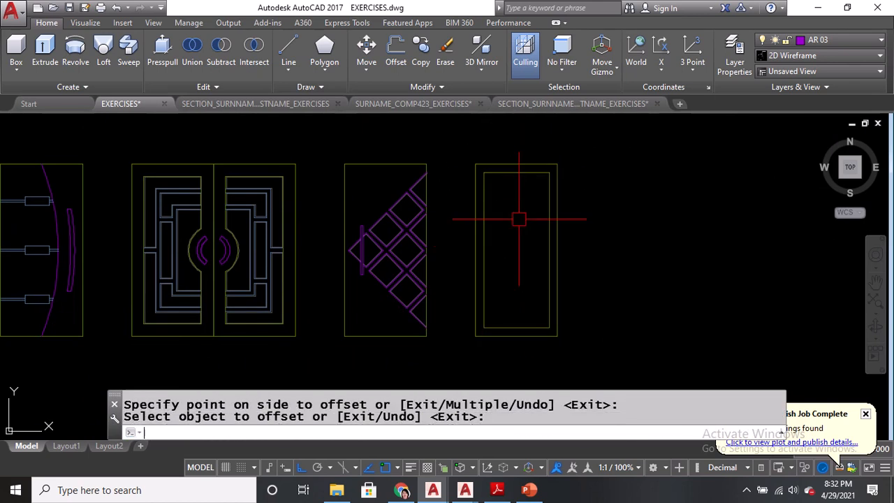
{"action": "key", "text": "Return"}
Examine the arcs and curved panels of the white circular-pattern double door
{"action": "scroll", "coordinate": [489, 256], "scroll_direction": "down", "scroll_amount": 4}
{"action": "middle_click_drag", "start_coordinate": [507, 219], "coordinate": [506, 302]}
{"action": "scroll", "coordinate": [502, 185], "scroll_direction": "up", "scroll_amount": 8}
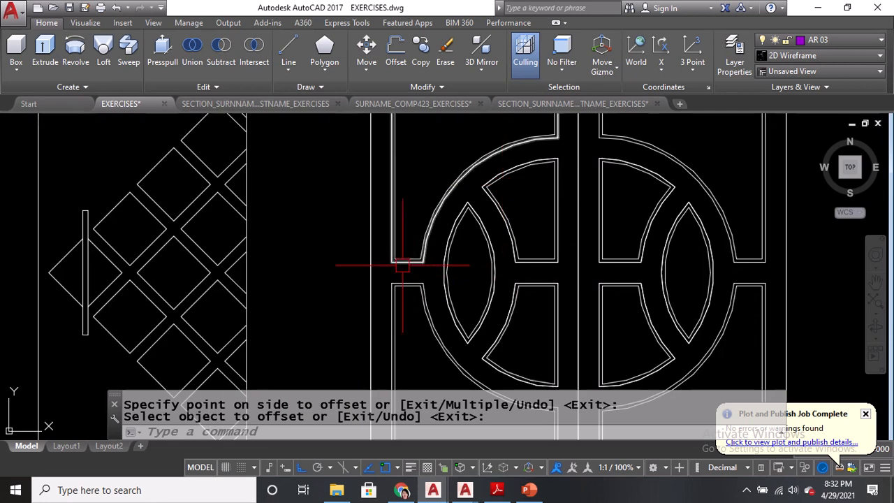
{"action": "scroll", "coordinate": [402, 275], "scroll_direction": "up", "scroll_amount": 4}
{"action": "type", "text": "D"}
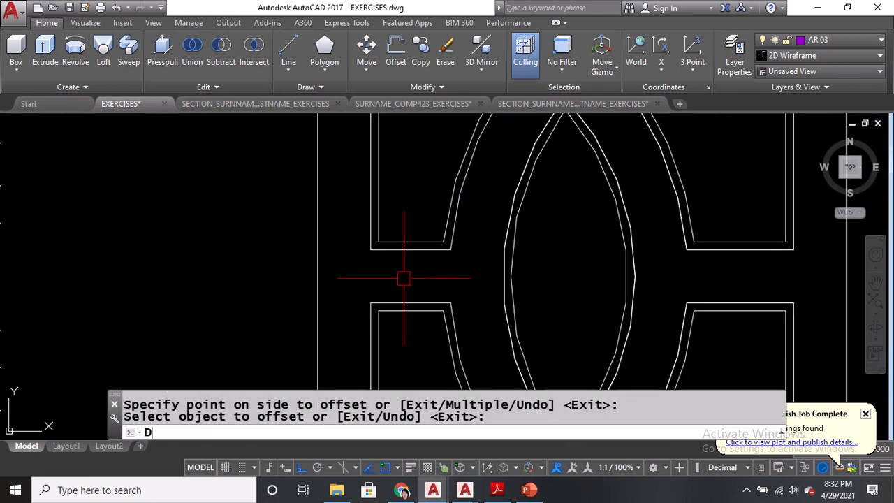
{"action": "key", "text": "BackSpace"}
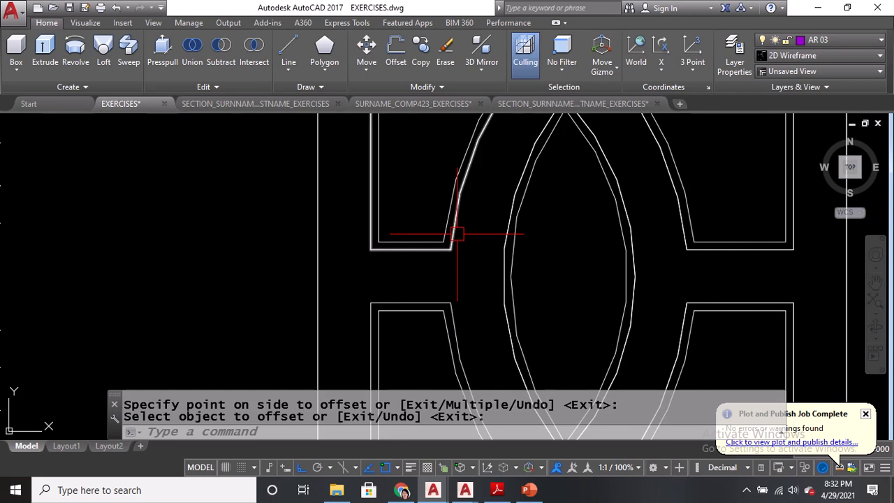
{"action": "scroll", "coordinate": [450, 203], "scroll_direction": "down", "scroll_amount": 2}
{"action": "middle_click_drag", "start_coordinate": [459, 205], "coordinate": [463, 286]}
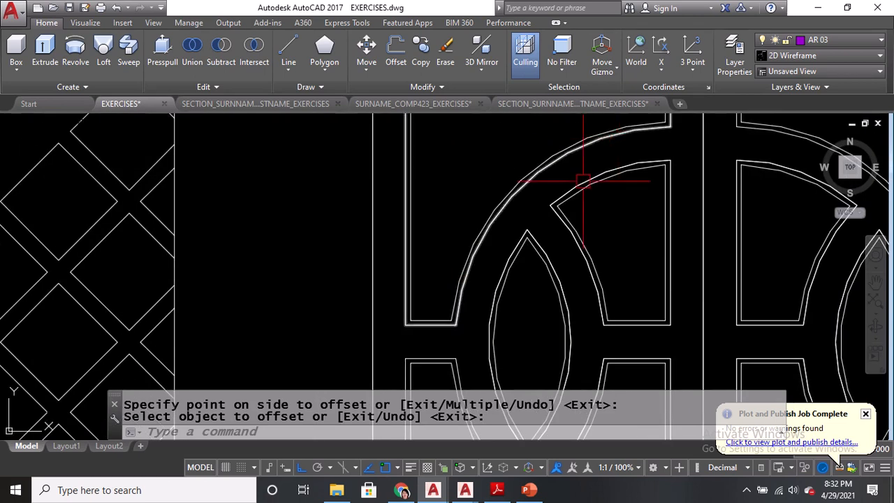
{"action": "scroll", "coordinate": [514, 254], "scroll_direction": "down", "scroll_amount": 1}
{"action": "scroll", "coordinate": [458, 289], "scroll_direction": "up", "scroll_amount": 3}
{"action": "scroll", "coordinate": [385, 284], "scroll_direction": "down", "scroll_amount": 5}
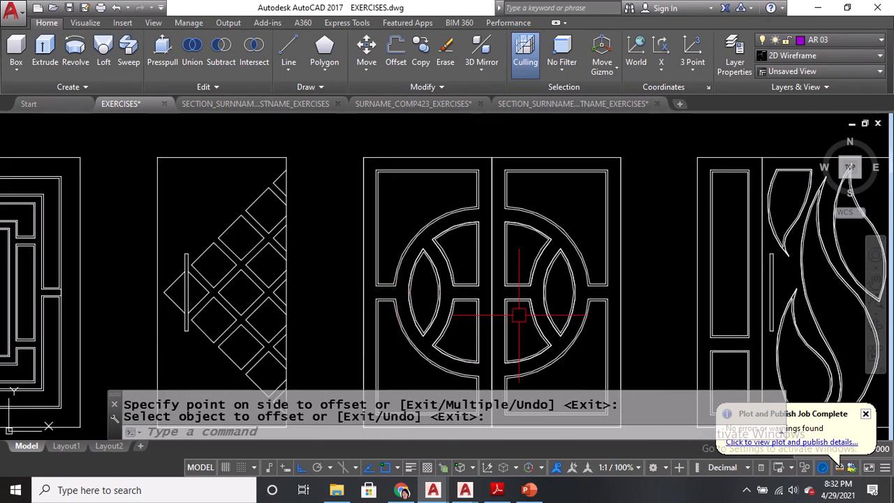
Measure horizontally from the midpoint of the white double door's centre line to the end of the large arc
{"action": "type", "text": "DI"}
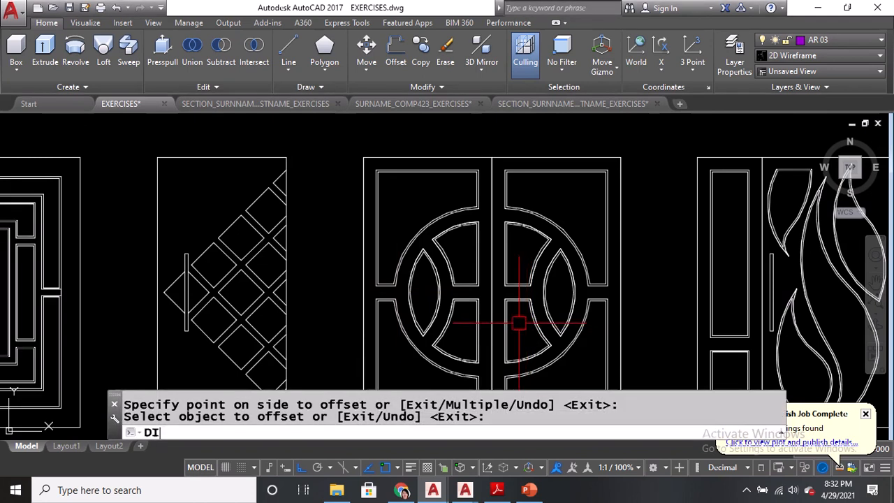
{"action": "key", "text": "Return"}
{"action": "scroll", "coordinate": [495, 265], "scroll_direction": "up", "scroll_amount": 3}
{"action": "left_click", "coordinate": [495, 278]}
{"action": "scroll", "coordinate": [237, 278], "scroll_direction": "up", "scroll_amount": 2}
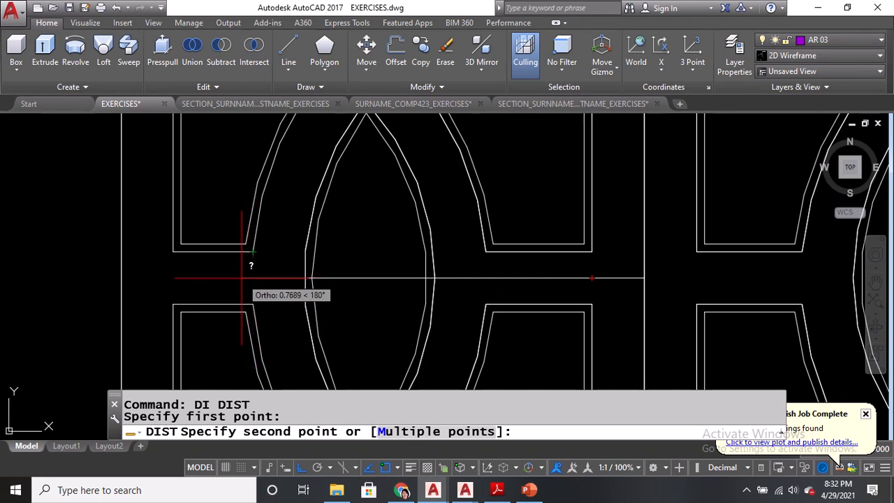
{"action": "key", "text": "Escape"}
{"action": "scroll", "coordinate": [241, 277], "scroll_direction": "down", "scroll_amount": 5}
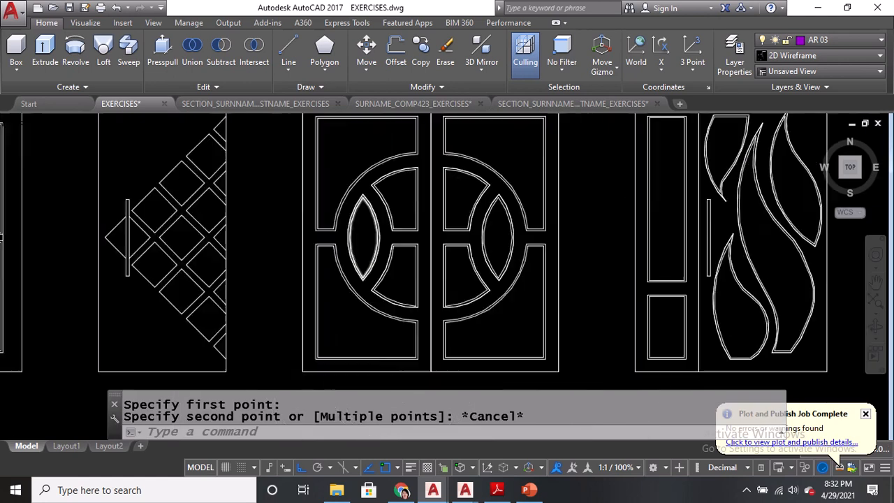
Draw a circle of radius 0.75 centred on the midpoint of the inner rectangle's right edge in the new coloured door
{"action": "middle_click_drag", "start_coordinate": [489, 275], "coordinate": [485, 317]}
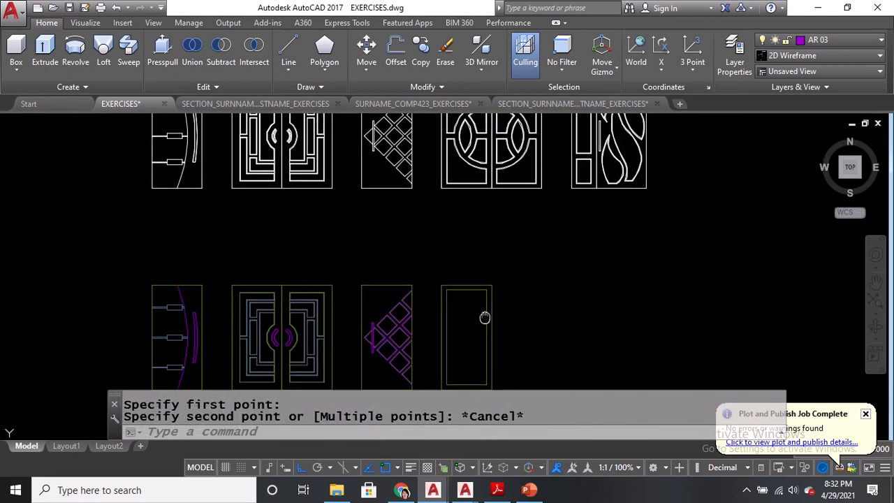
{"action": "type", "text": "c"}
{"action": "key", "text": "Return"}
{"action": "scroll", "coordinate": [485, 318], "scroll_direction": "up", "scroll_amount": 6}
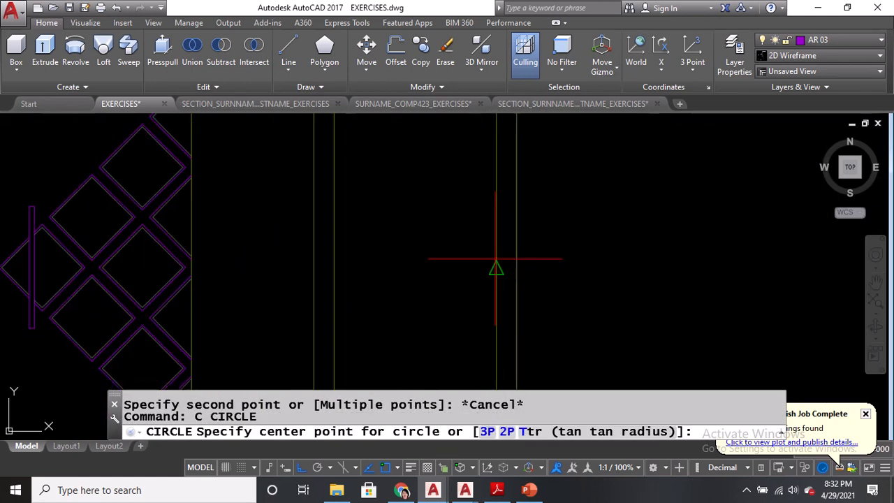
{"action": "left_click", "coordinate": [496, 267]}
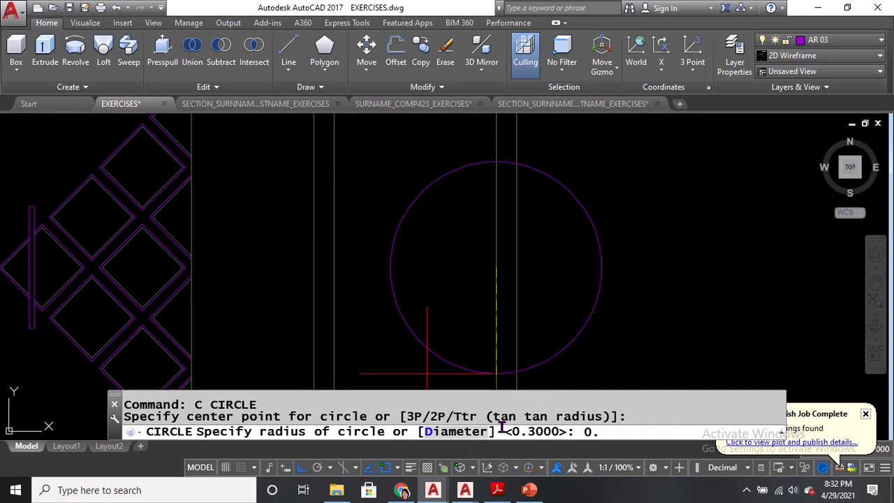
{"action": "key", "text": "Return"}
{"action": "scroll", "coordinate": [470, 330], "scroll_direction": "down", "scroll_amount": 3}
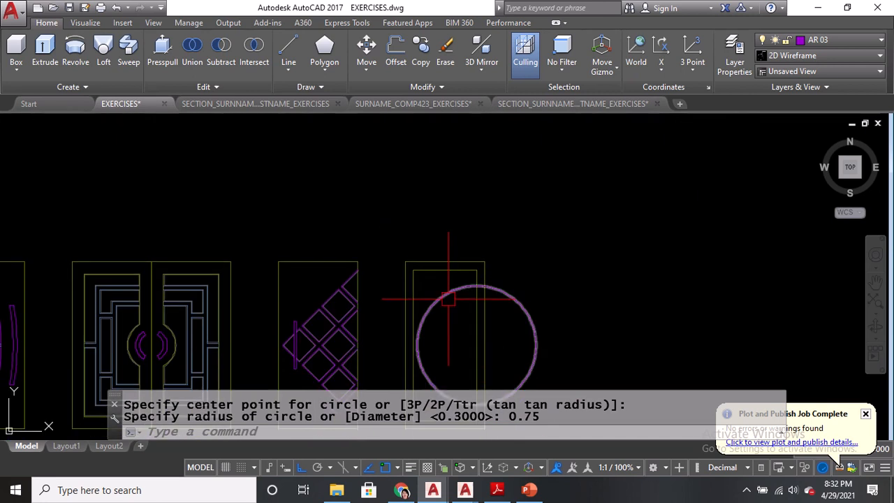
Move the circle so its centre sits on the midpoint of the outer rectangle's right edge
{"action": "left_click", "coordinate": [447, 298]}
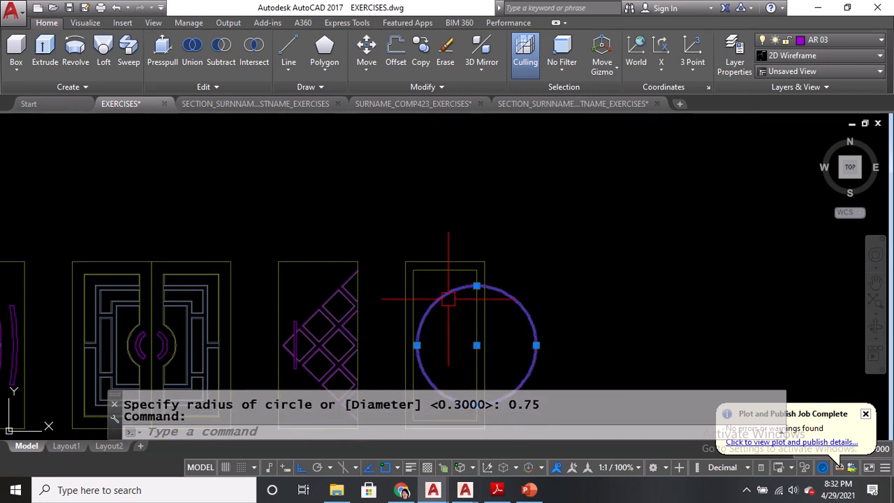
{"action": "scroll", "coordinate": [500, 361], "scroll_direction": "up", "scroll_amount": 4}
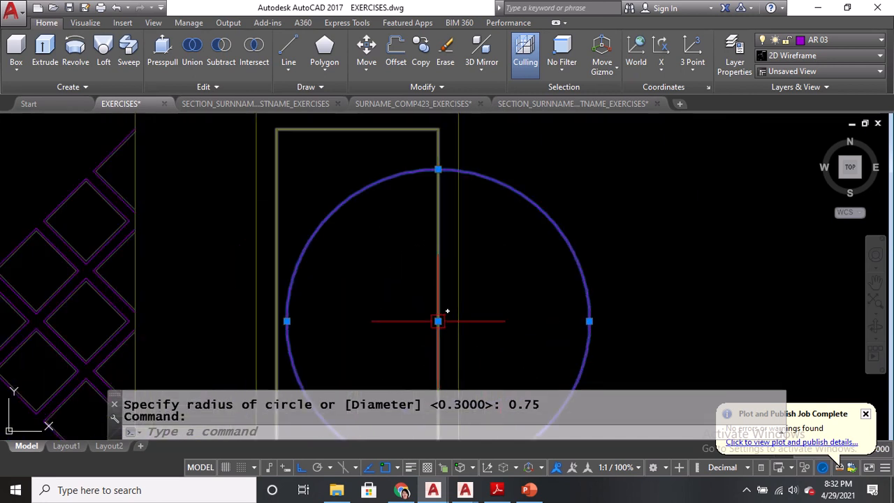
{"action": "left_click", "coordinate": [438, 321]}
{"action": "scroll", "coordinate": [455, 316], "scroll_direction": "down", "scroll_amount": 3}
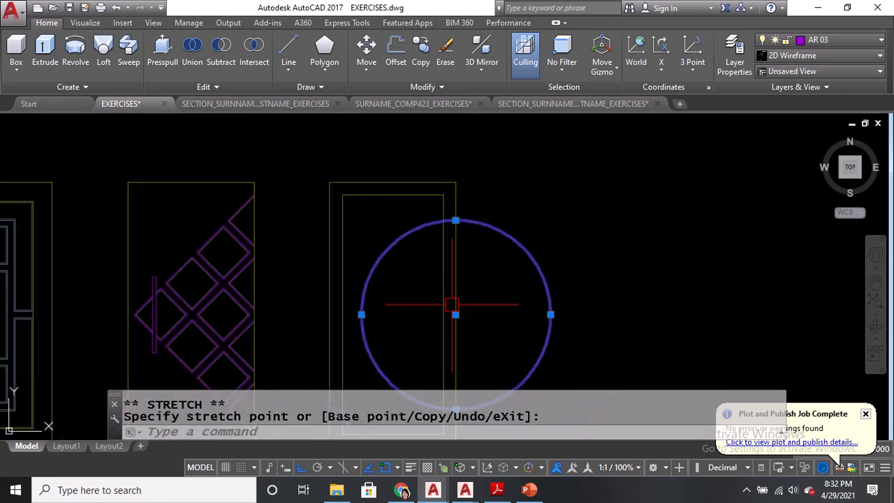
{"action": "key", "text": "Escape"}
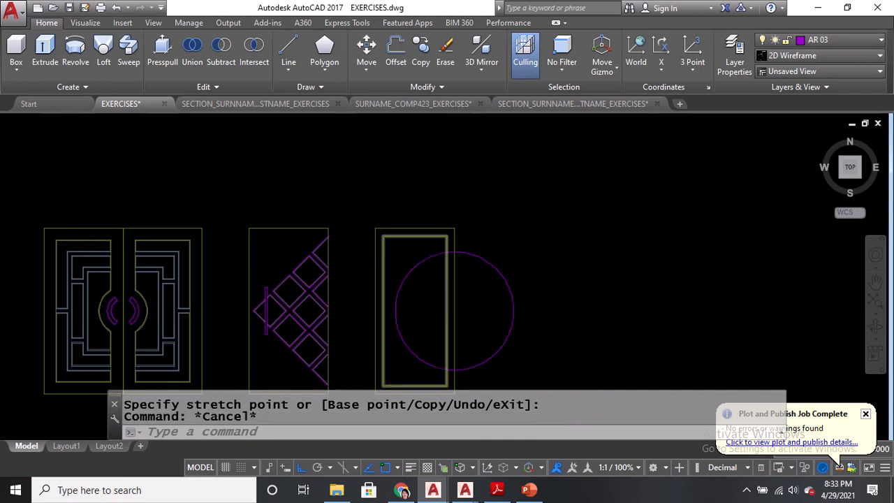
{"action": "scroll", "coordinate": [451, 324], "scroll_direction": "up", "scroll_amount": 4}
{"action": "scroll", "coordinate": [450, 324], "scroll_direction": "down", "scroll_amount": 2}
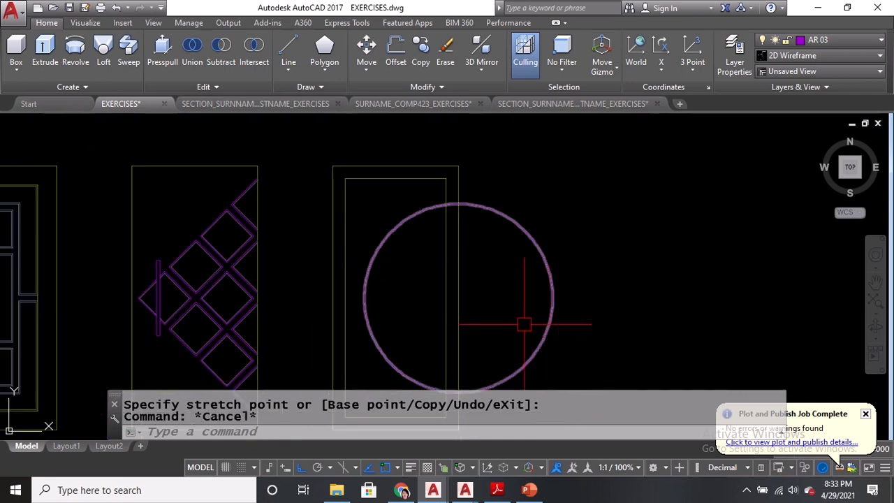
{"action": "left_click", "coordinate": [458, 245]}
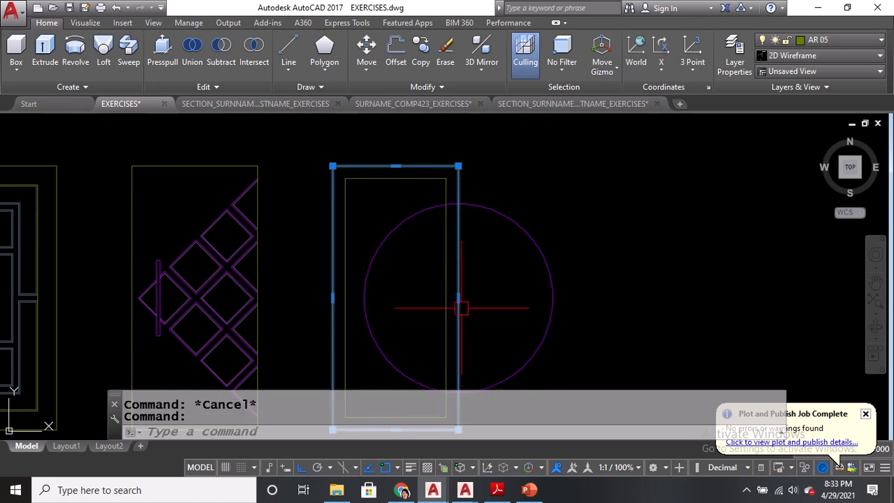
{"action": "key", "text": "Escape"}
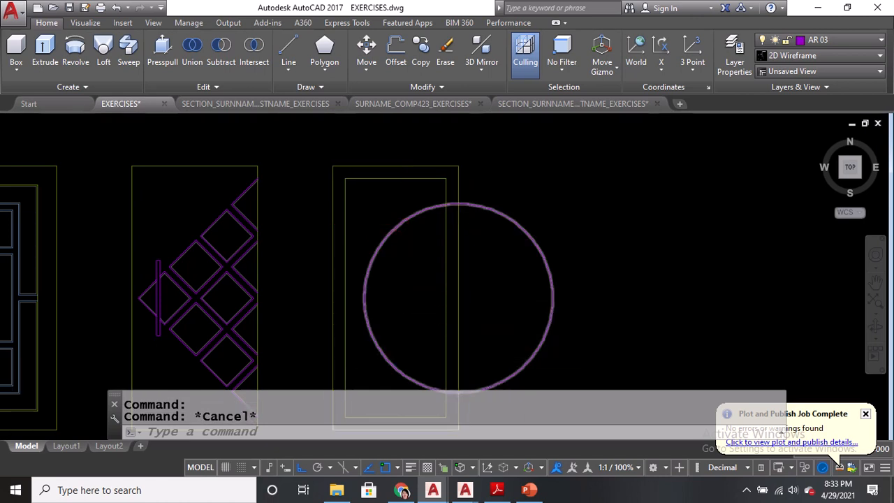
Measure the gap between the large arc and the pointed corner of the upper curved panel on the white double door
{"action": "scroll", "coordinate": [401, 224], "scroll_direction": "down", "scroll_amount": 2}
{"action": "middle_click_drag", "start_coordinate": [509, 176], "coordinate": [531, 409]}
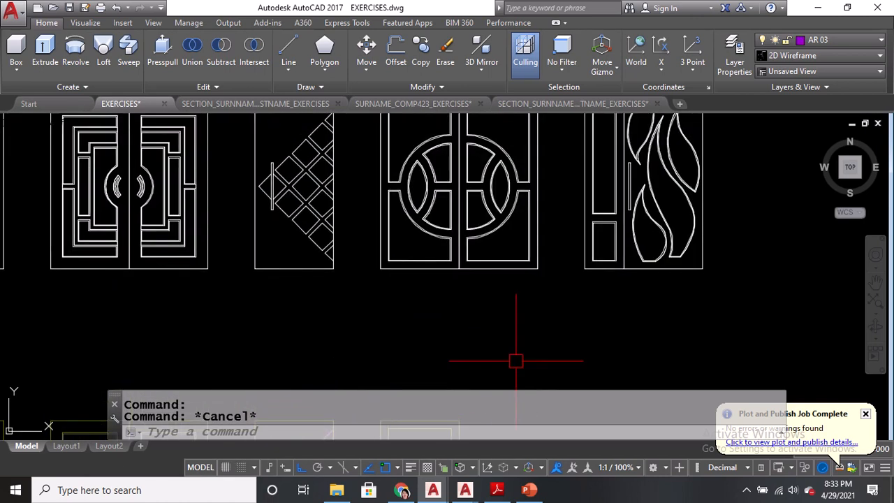
{"action": "scroll", "coordinate": [412, 164], "scroll_direction": "up", "scroll_amount": 5}
{"action": "scroll", "coordinate": [487, 252], "scroll_direction": "up", "scroll_amount": 1}
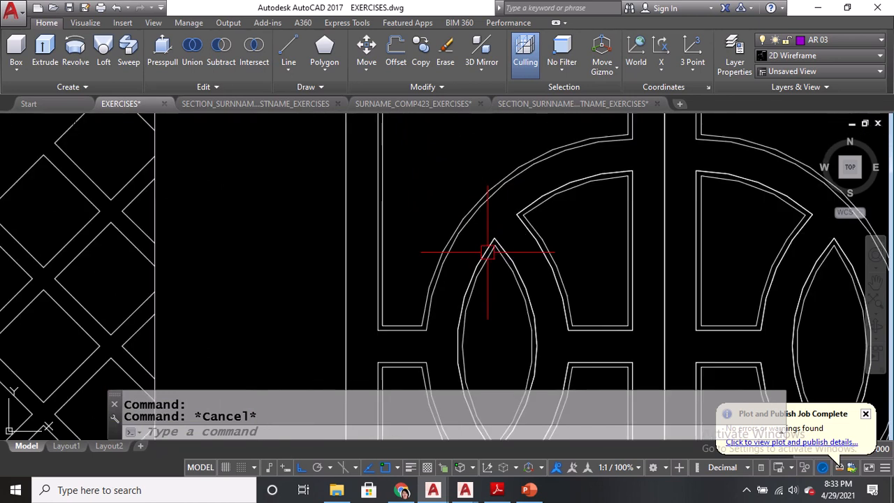
{"action": "type", "text": "DI"}
{"action": "key", "text": "Return"}
{"action": "scroll", "coordinate": [500, 196], "scroll_direction": "up", "scroll_amount": 2}
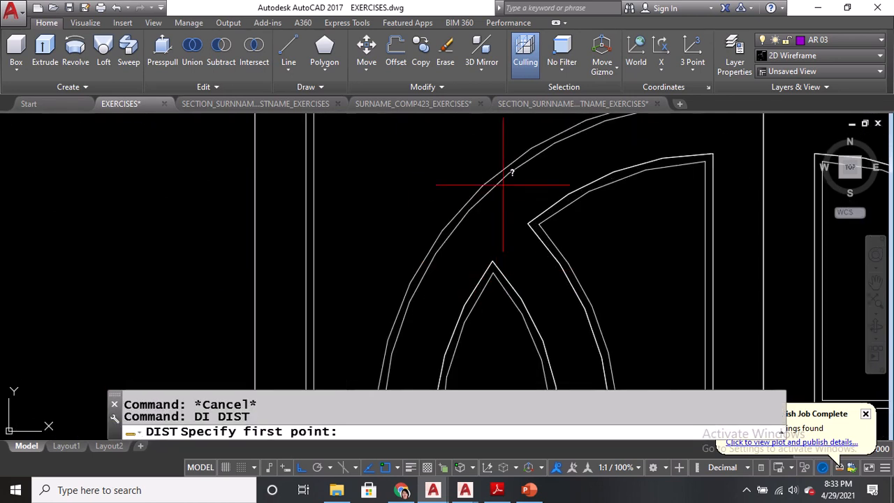
{"action": "left_click", "coordinate": [488, 190]}
{"action": "left_click", "coordinate": [528, 224]}
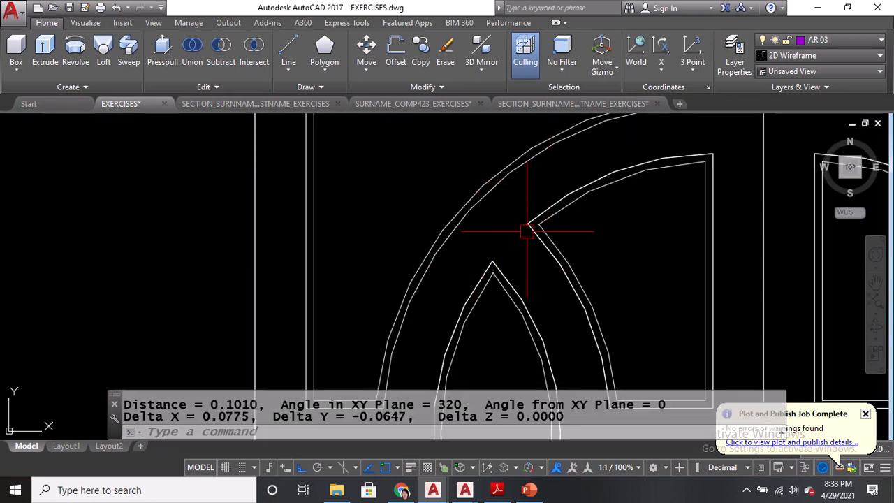
Trim away the half of the circle lying outside the coloured door's right edge
{"action": "scroll", "coordinate": [528, 224], "scroll_direction": "down", "scroll_amount": 4}
{"action": "scroll", "coordinate": [429, 309], "scroll_direction": "down", "scroll_amount": 6}
{"action": "scroll", "coordinate": [431, 312], "scroll_direction": "up", "scroll_amount": 1}
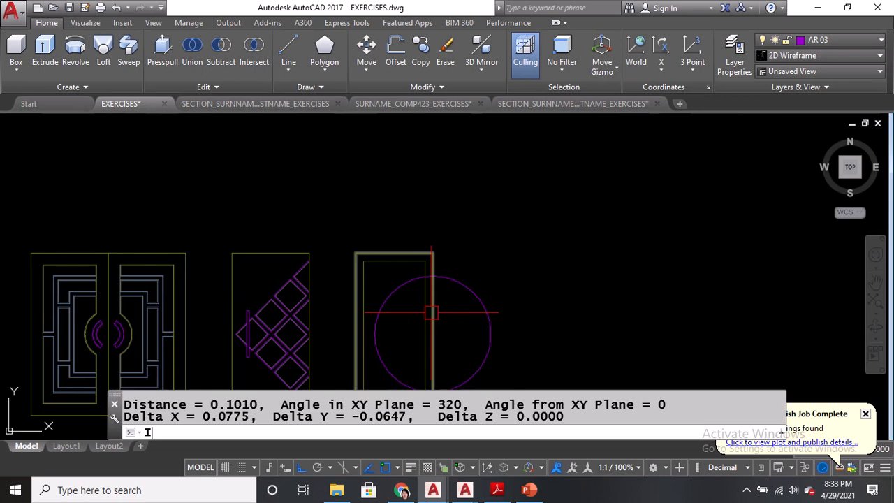
{"action": "middle_click_drag", "start_coordinate": [430, 313], "coordinate": [451, 273]}
{"action": "type", "text": "TR"}
{"action": "key", "text": "Return"}
{"action": "key", "text": "Return"}
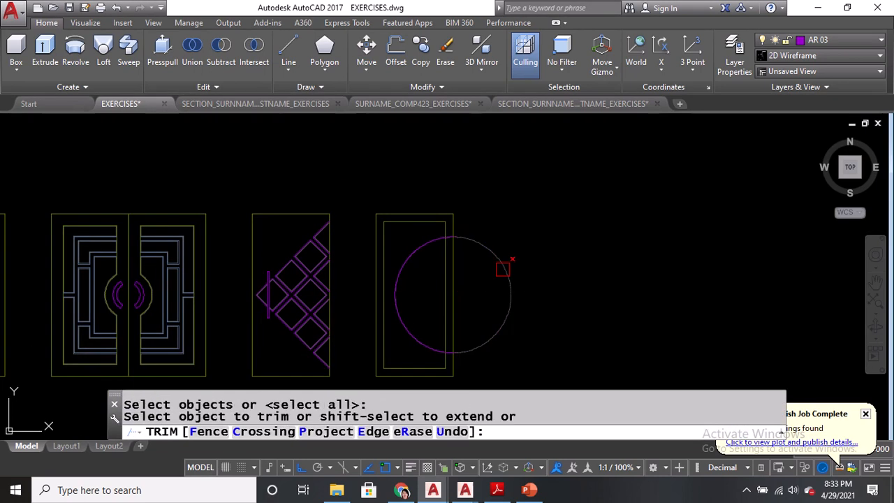
{"action": "left_click", "coordinate": [503, 269]}
{"action": "key", "text": "Return"}
Offset the remaining half-circle arc 0.1 inward
{"action": "type", "text": "O"}
{"action": "key", "text": "Return"}
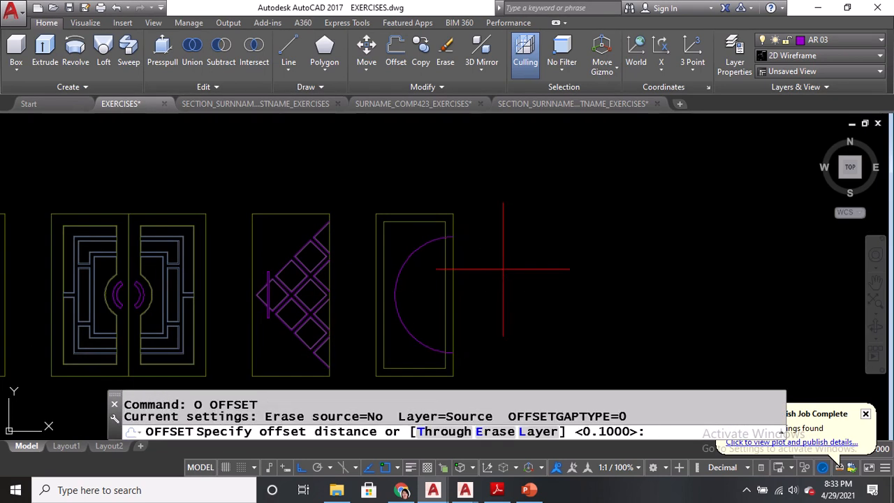
{"action": "key", "text": "Return"}
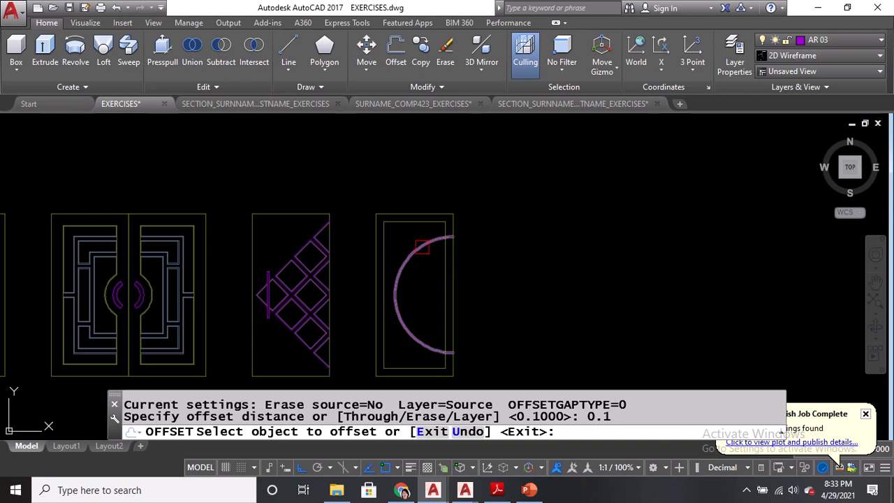
{"action": "left_click", "coordinate": [428, 246]}
{"action": "left_click", "coordinate": [433, 285]}
{"action": "key", "text": "Return"}
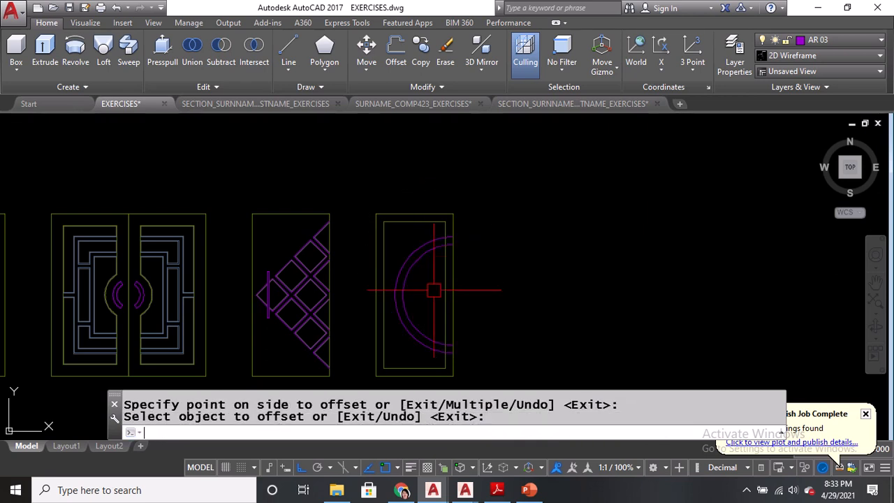
Mirror both half-circle arcs about the vertical centreline of the coloured door's inner rectangle, keeping the originals
{"action": "mouse_move", "coordinate": [429, 283]}
{"action": "middle_mouse_down"}
{"action": "mouse_move", "coordinate": [445, 295]}
{"action": "mouse_move", "coordinate": [468, 489]}
{"action": "mouse_move", "coordinate": [465, 368]}
{"action": "mouse_move", "coordinate": [491, 260]}
{"action": "middle_mouse_up"}
{"action": "type", "text": "MI"}
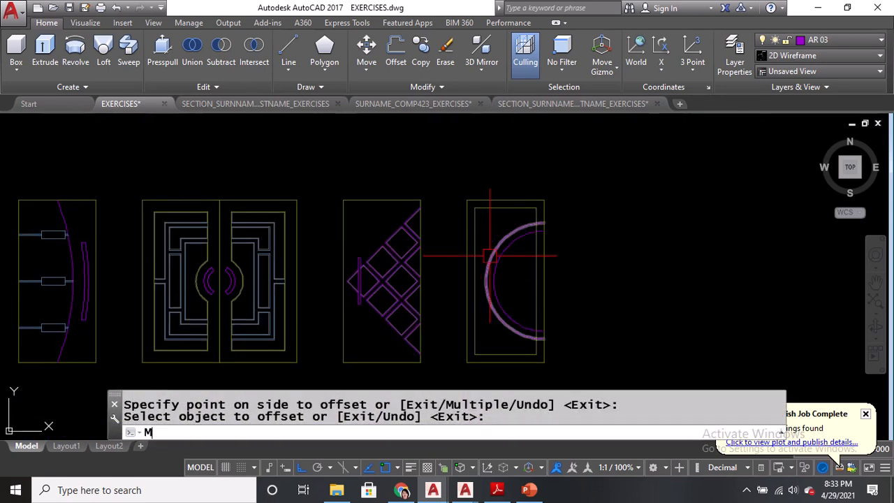
{"action": "key", "text": "Return"}
{"action": "scroll", "coordinate": [489, 255], "scroll_direction": "up", "scroll_amount": 2}
{"action": "left_click", "coordinate": [489, 255]}
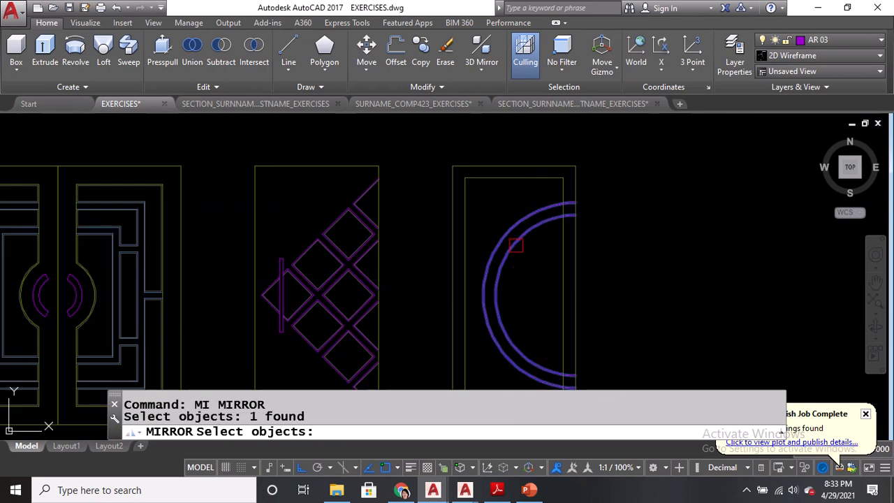
{"action": "left_click", "coordinate": [515, 242]}
{"action": "key", "text": "Return"}
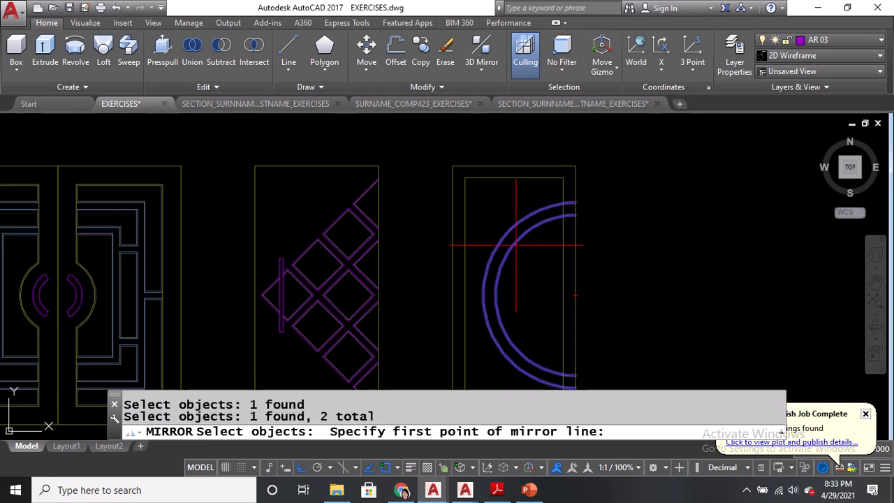
{"action": "left_click", "coordinate": [514, 178]}
{"action": "middle_click_drag", "start_coordinate": [495, 352], "coordinate": [499, 244]}
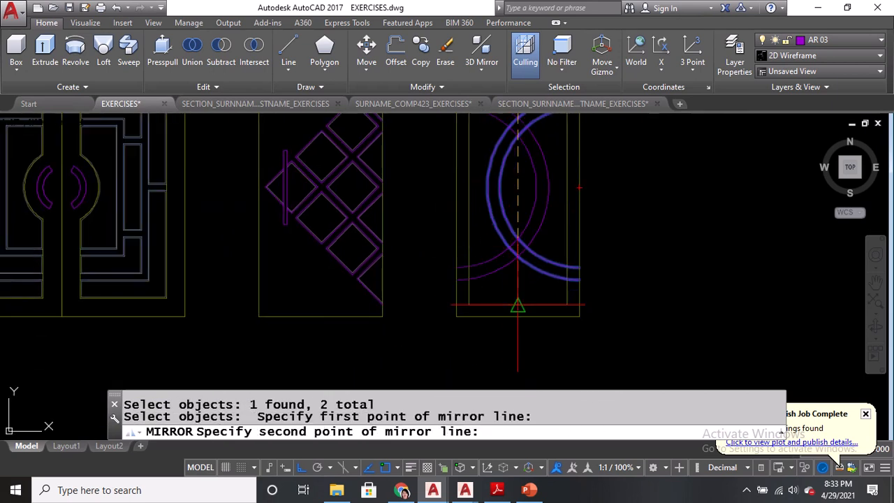
{"action": "left_click", "coordinate": [517, 305]}
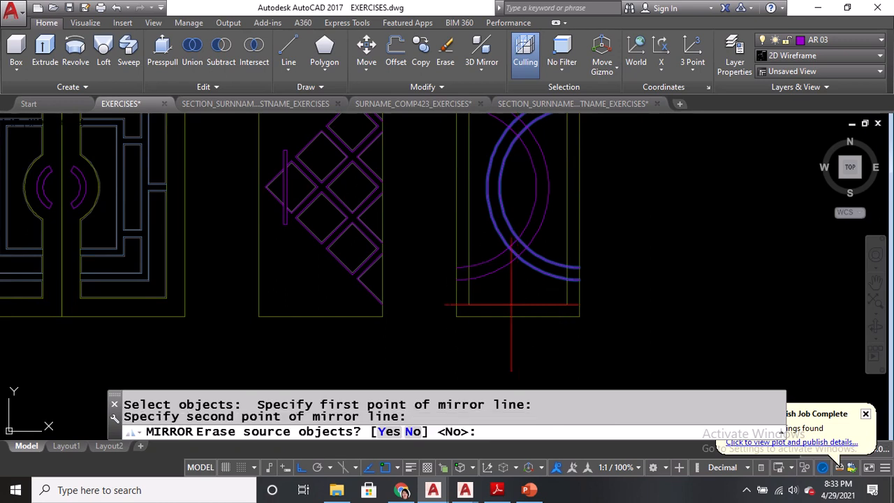
{"action": "key", "text": "Return"}
{"action": "middle_click_drag", "start_coordinate": [491, 206], "coordinate": [490, 263]}
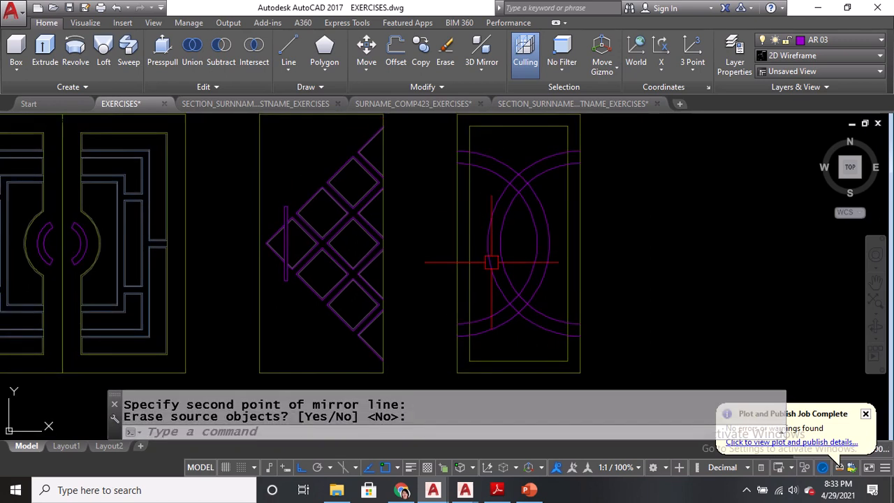
Trim away the mirrored arcs' upper and lower tails lying outside the original large arc on the coloured door
{"action": "type", "text": "R"}
{"action": "key", "text": "Escape"}
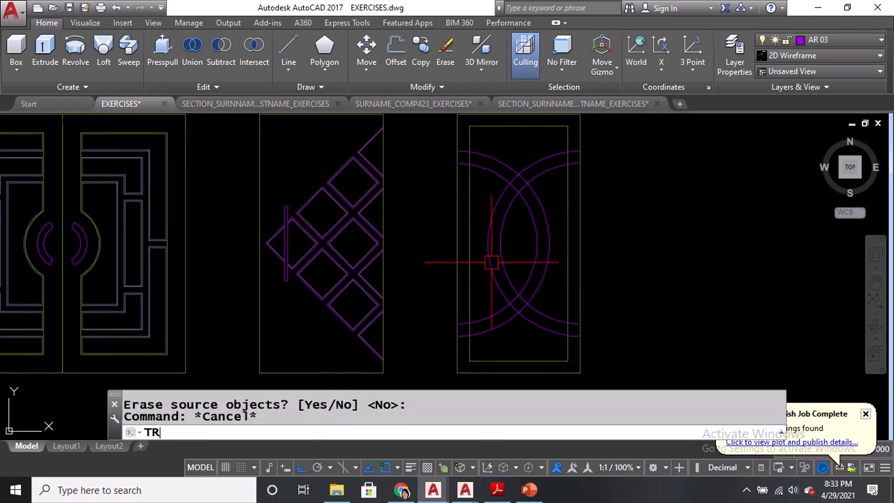
{"action": "type", "text": "TR"}
{"action": "key", "text": "Return"}
{"action": "scroll", "coordinate": [461, 167], "scroll_direction": "up", "scroll_amount": 6}
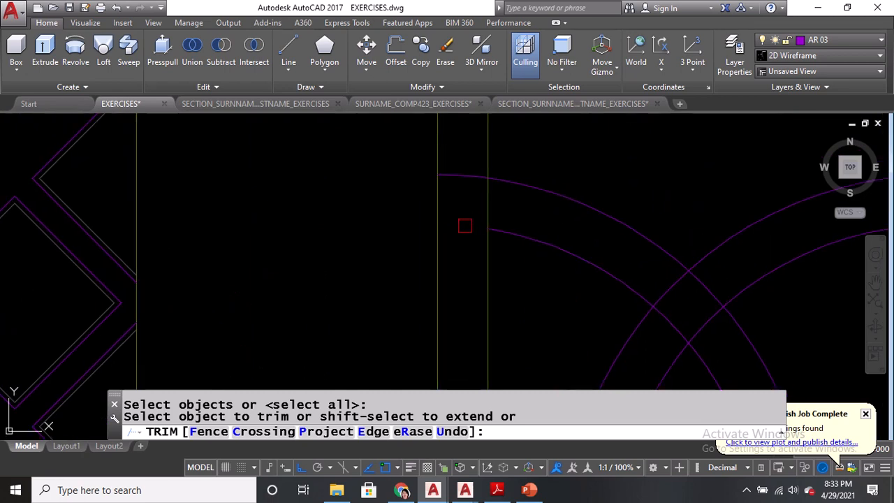
{"action": "left_click", "coordinate": [465, 226]}
{"action": "left_click", "coordinate": [466, 169]}
{"action": "left_click", "coordinate": [524, 249]}
{"action": "left_click", "coordinate": [552, 213]}
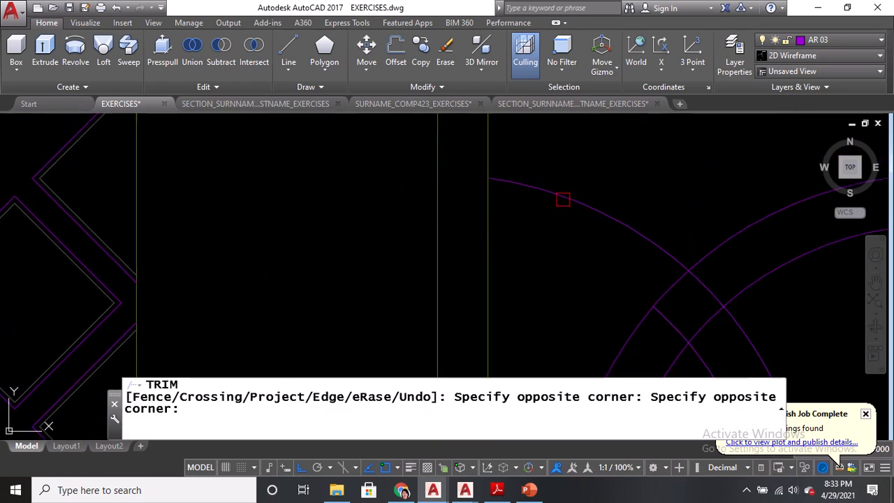
{"action": "left_click", "coordinate": [562, 199]}
{"action": "scroll", "coordinate": [555, 142], "scroll_direction": "down", "scroll_amount": 5}
{"action": "scroll", "coordinate": [544, 317], "scroll_direction": "up", "scroll_amount": 4}
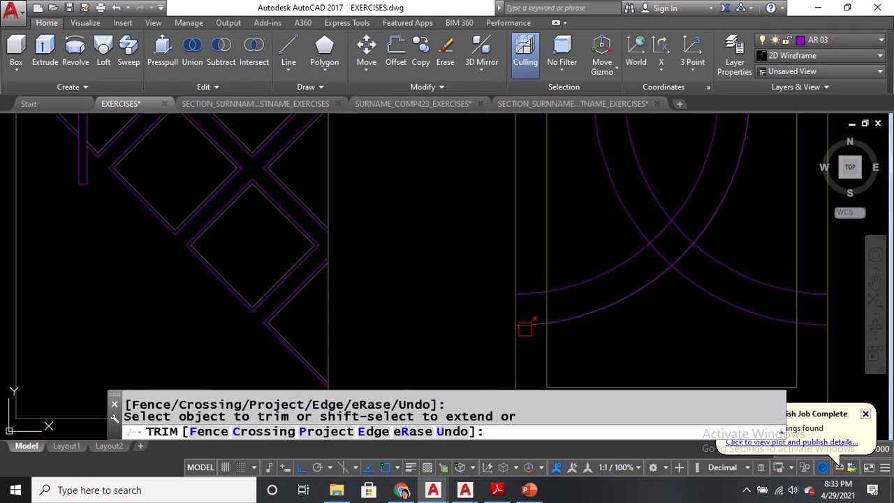
{"action": "left_click", "coordinate": [584, 305]}
{"action": "left_click", "coordinate": [577, 334]}
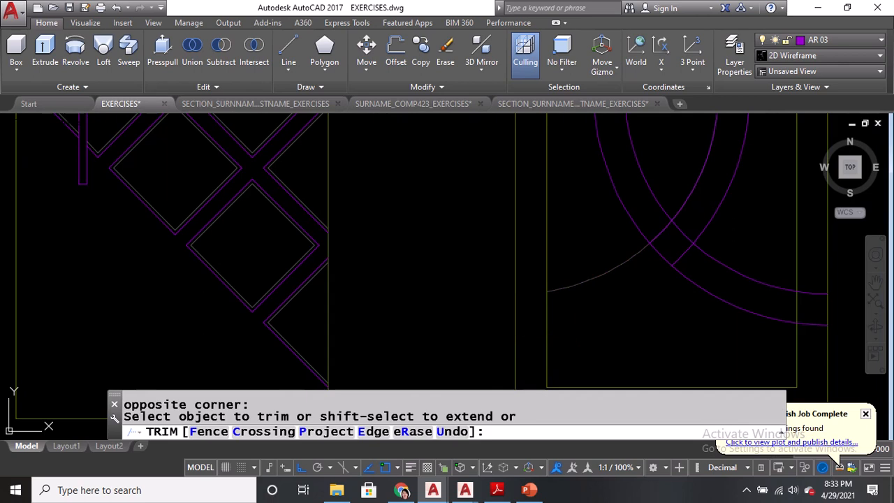
{"action": "left_click", "coordinate": [586, 276]}
Trim the lower arc ends beyond the inner rectangle's right edge and the mirrored pieces inside the lower curved band
{"action": "middle_click_drag", "start_coordinate": [829, 284], "coordinate": [683, 295]}
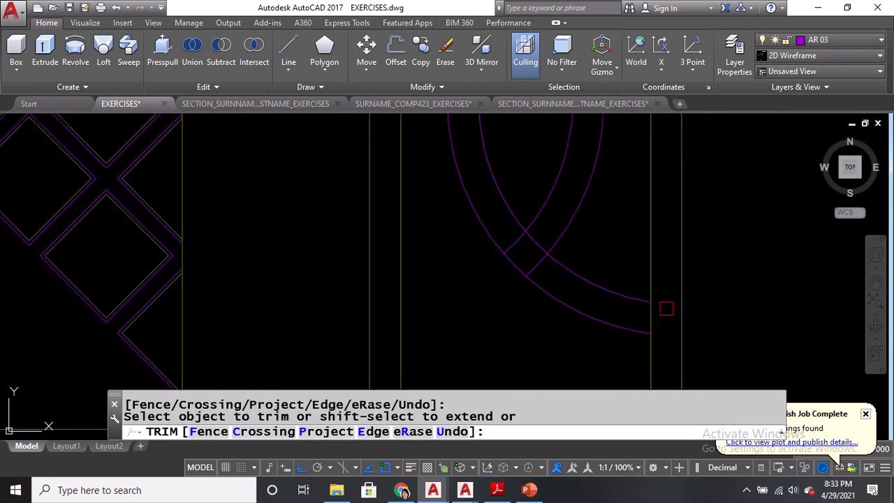
{"action": "scroll", "coordinate": [636, 257], "scroll_direction": "down", "scroll_amount": 2}
{"action": "scroll", "coordinate": [558, 328], "scroll_direction": "up", "scroll_amount": 2}
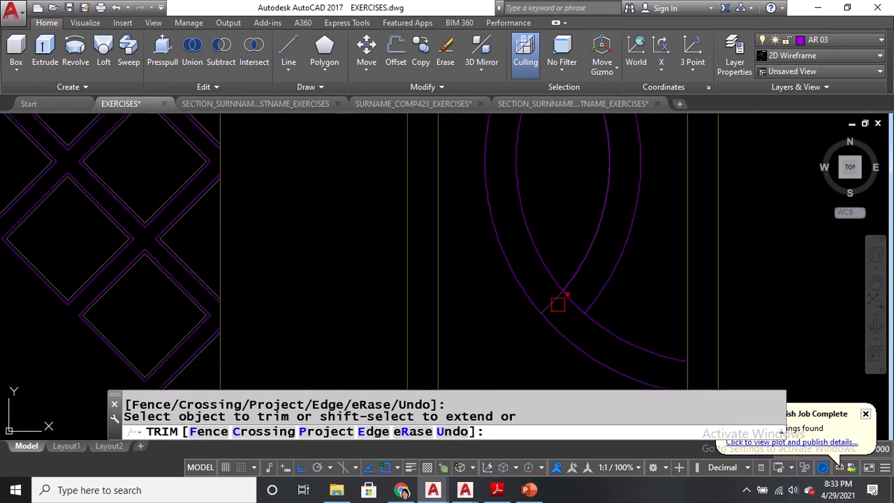
{"action": "scroll", "coordinate": [558, 304], "scroll_direction": "down", "scroll_amount": 2}
{"action": "scroll", "coordinate": [559, 313], "scroll_direction": "up", "scroll_amount": 3}
{"action": "scroll", "coordinate": [564, 319], "scroll_direction": "down", "scroll_amount": 3}
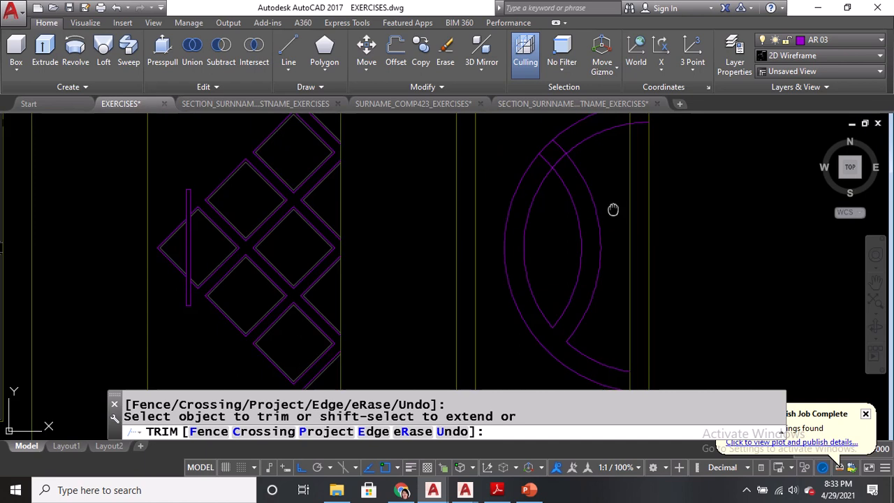
Trim the upper arc ends at the inner rectangle's right edge and the mirrored pieces inside the upper curved band
{"action": "scroll", "coordinate": [631, 201], "scroll_direction": "up", "scroll_amount": 4}
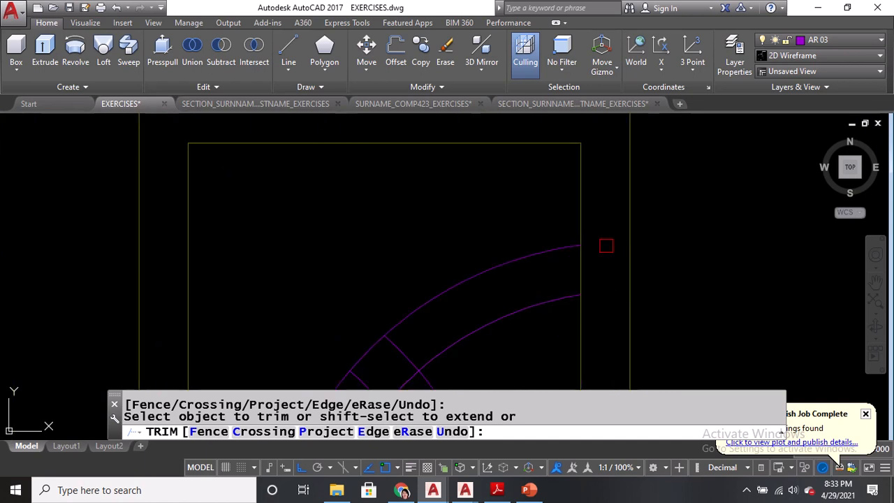
{"action": "mouse_move", "coordinate": [403, 349]}
{"action": "middle_mouse_down"}
{"action": "mouse_move", "coordinate": [563, 189]}
{"action": "mouse_move", "coordinate": [491, 232]}
{"action": "middle_mouse_up"}
{"action": "left_click", "coordinate": [463, 259]}
{"action": "left_click", "coordinate": [448, 274]}
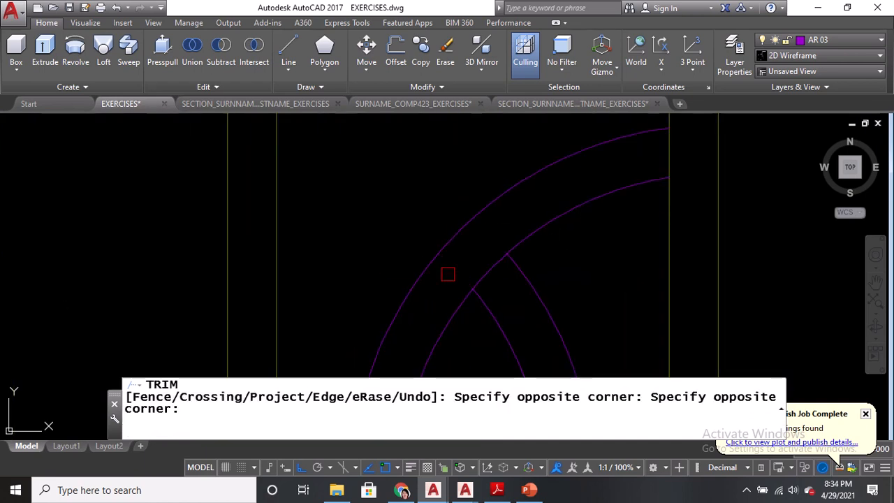
{"action": "left_click", "coordinate": [488, 266]}
{"action": "scroll", "coordinate": [496, 244], "scroll_direction": "down", "scroll_amount": 6}
{"action": "middle_click_drag", "start_coordinate": [569, 221], "coordinate": [578, 212]}
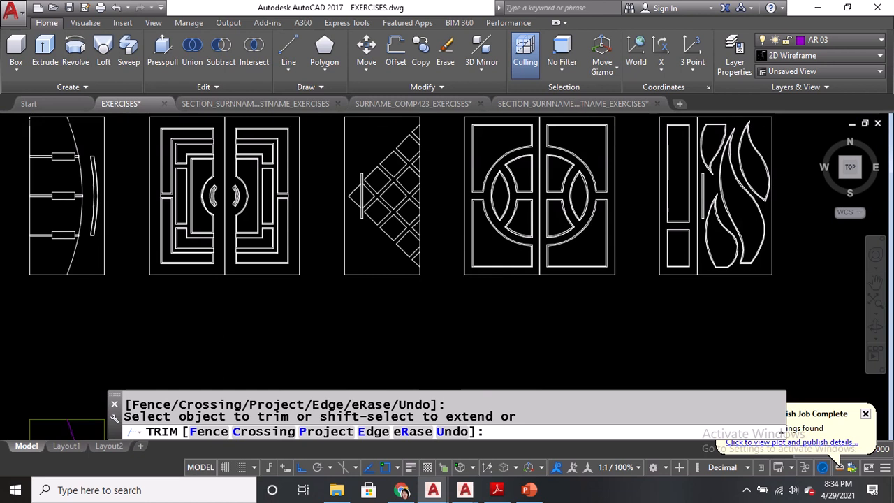
{"action": "middle_click_drag", "start_coordinate": [590, 440], "coordinate": [599, 288]}
{"action": "key", "text": "Return"}
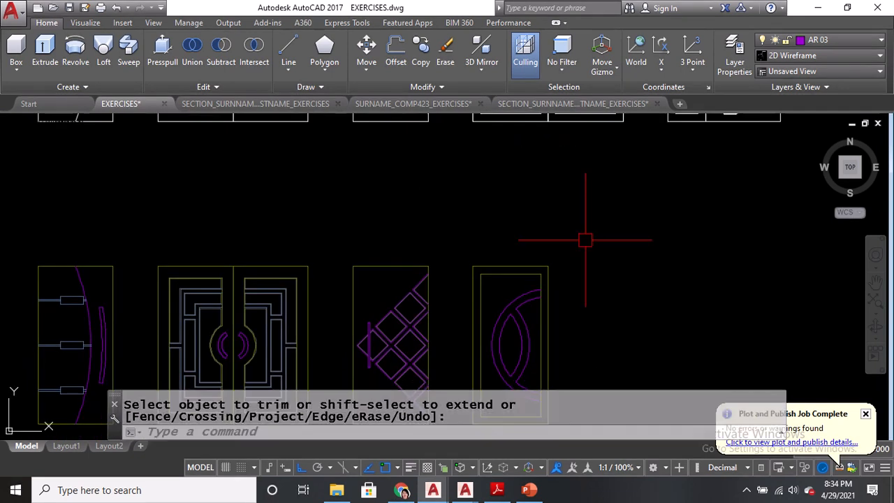
{"action": "middle_click_drag", "start_coordinate": [583, 227], "coordinate": [591, 283]}
{"action": "type", "text": "D"}
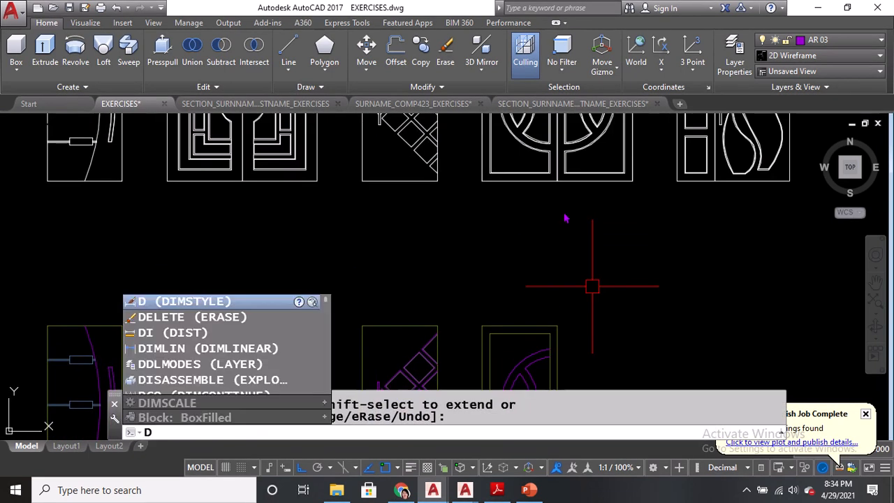
{"action": "key", "text": "Return"}
{"action": "left_click", "coordinate": [540, 339]}
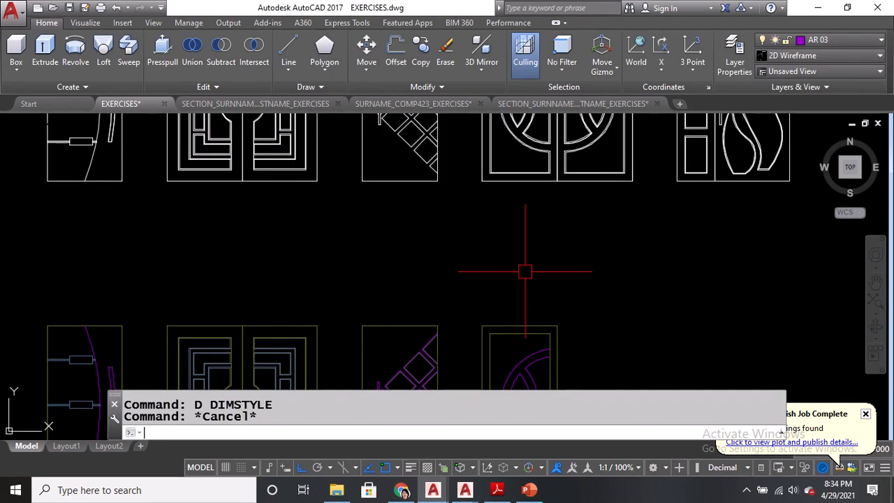
Measure the vertical gap between the upper and lower inner panels at mid-height of the white circular-pattern door
{"action": "type", "text": "DI"}
{"action": "key", "text": "Return"}
{"action": "scroll", "coordinate": [520, 272], "scroll_direction": "up", "scroll_amount": 5}
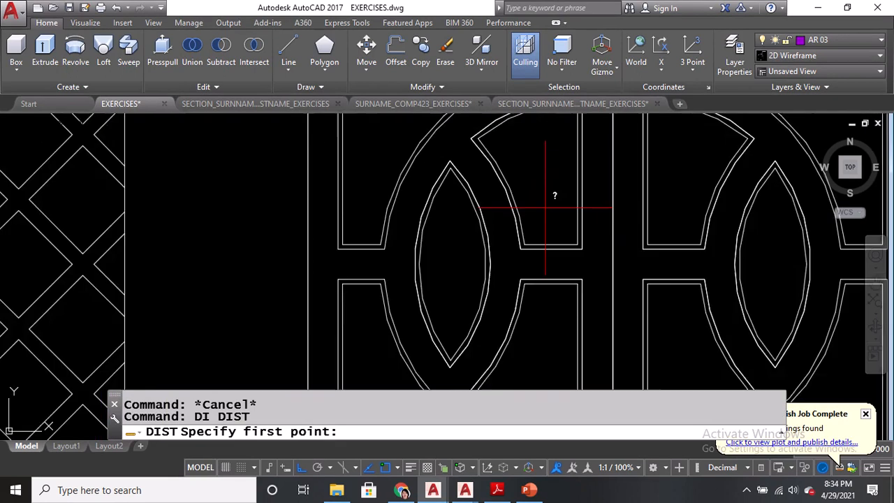
{"action": "left_click", "coordinate": [552, 267]}
{"action": "left_click", "coordinate": [552, 318]}
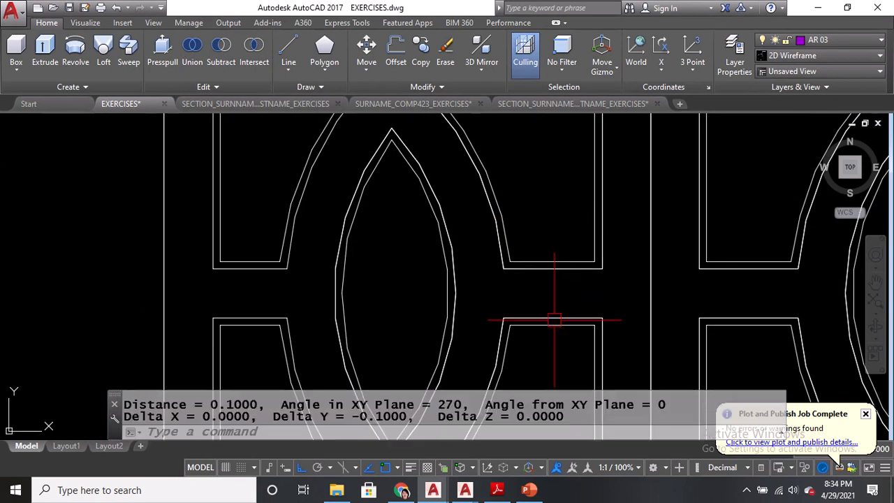
Draw a horizontal line from the midpoint of the inner rectangle's right edge across to its left edge on the coloured door
{"action": "scroll", "coordinate": [535, 256], "scroll_direction": "down", "scroll_amount": 5}
{"action": "scroll", "coordinate": [533, 256], "scroll_direction": "up", "scroll_amount": 4}
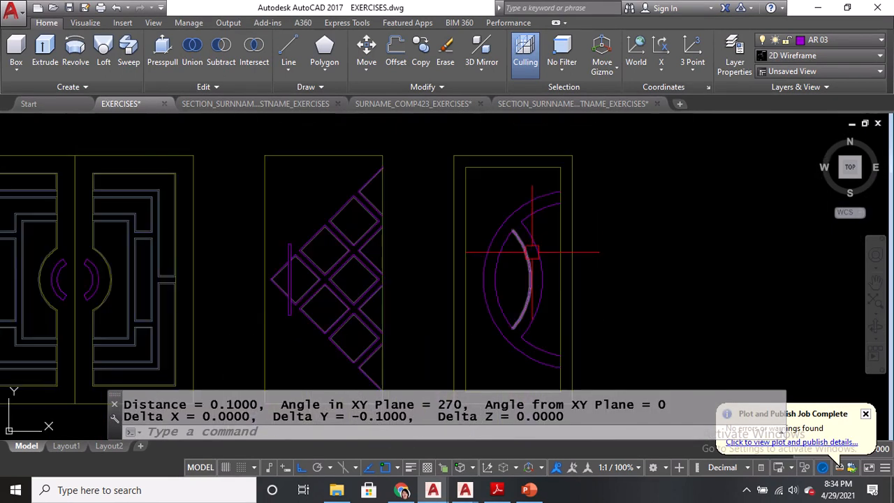
{"action": "type", "text": "L"}
{"action": "key", "text": "Return"}
{"action": "scroll", "coordinate": [535, 256], "scroll_direction": "up", "scroll_amount": 3}
{"action": "left_click", "coordinate": [600, 304]}
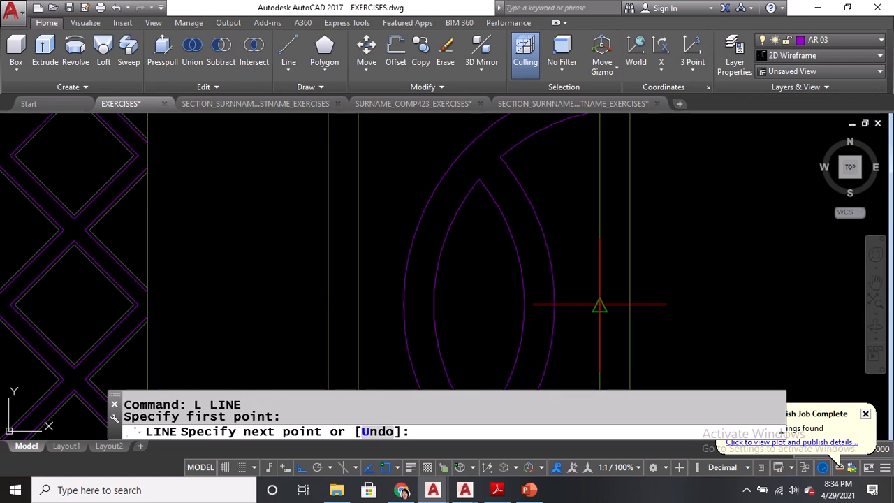
{"action": "left_click", "coordinate": [356, 305]}
{"action": "key", "text": "Return"}
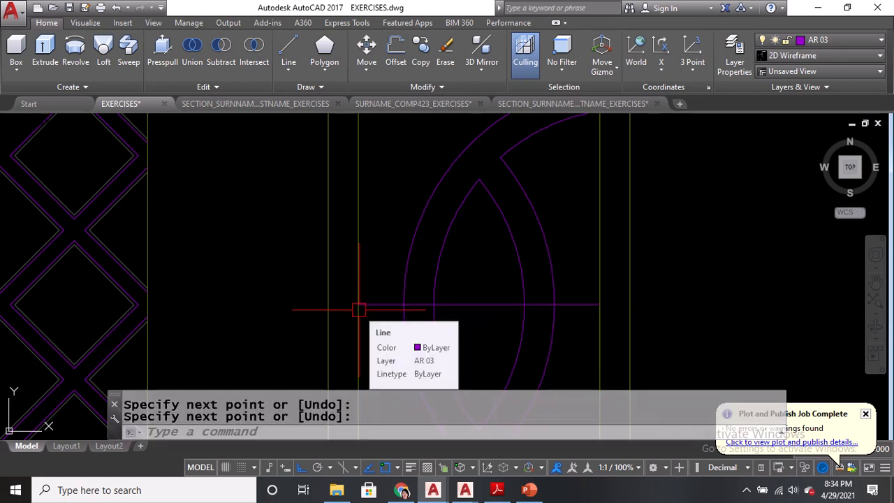
Offset the horizontal centreline 0.05 both upward and downward
{"action": "type", "text": "O"}
{"action": "key", "text": "Return"}
{"action": "type", "text": "0"}
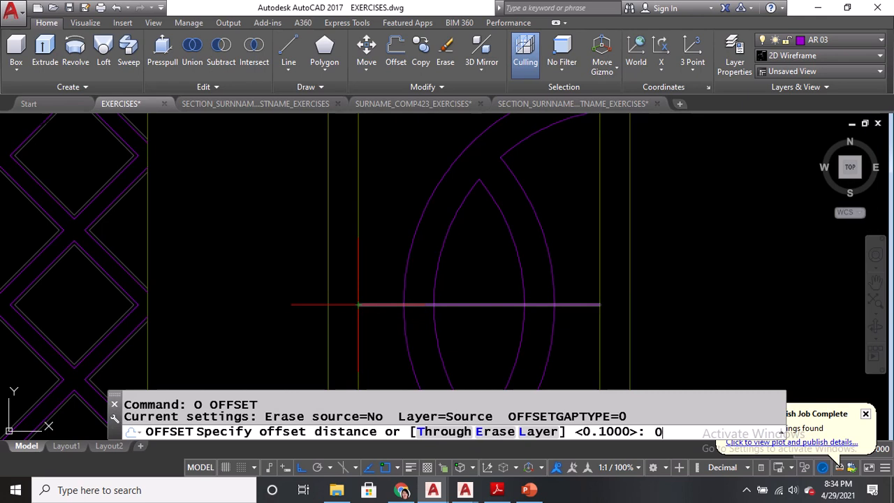
{"action": "type", "text": ".05"}
{"action": "key", "text": "Return"}
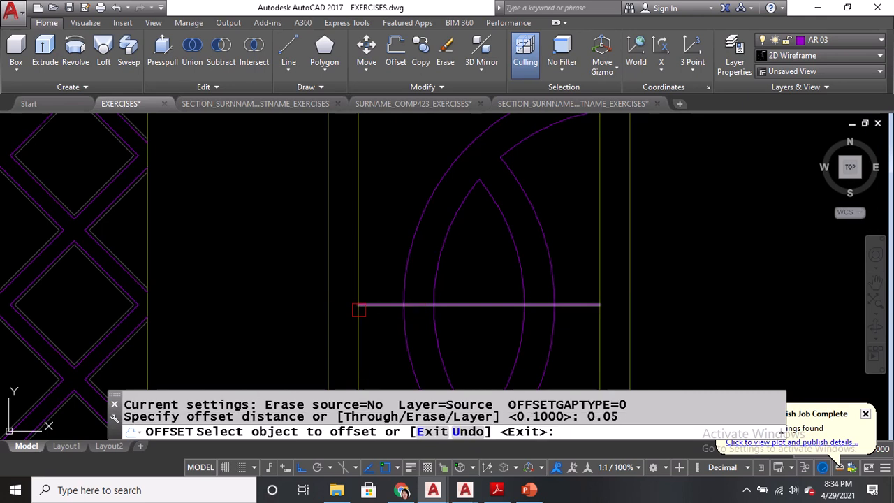
{"action": "left_click", "coordinate": [367, 308]}
{"action": "left_click", "coordinate": [378, 268]}
{"action": "left_click", "coordinate": [375, 303]}
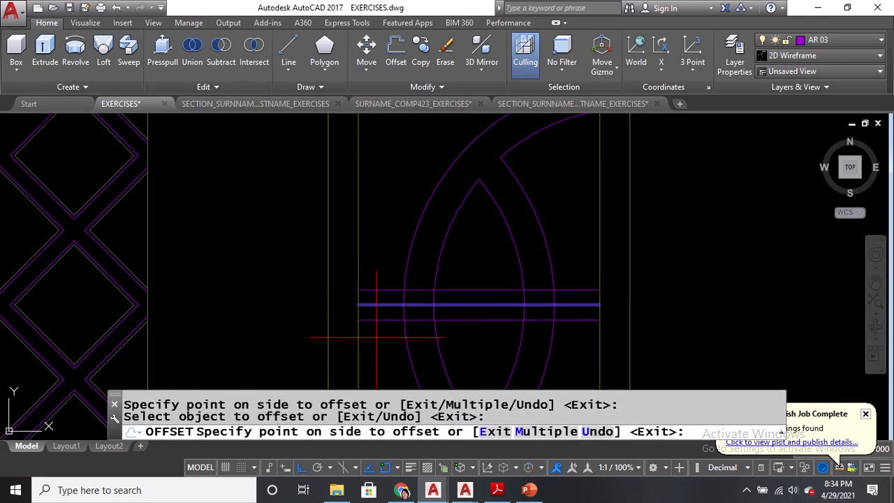
{"action": "left_click", "coordinate": [376, 346]}
{"action": "key", "text": "Return"}
Erase the original horizontal centreline between the two offset lines
{"action": "type", "text": "e"}
{"action": "key", "text": "Return"}
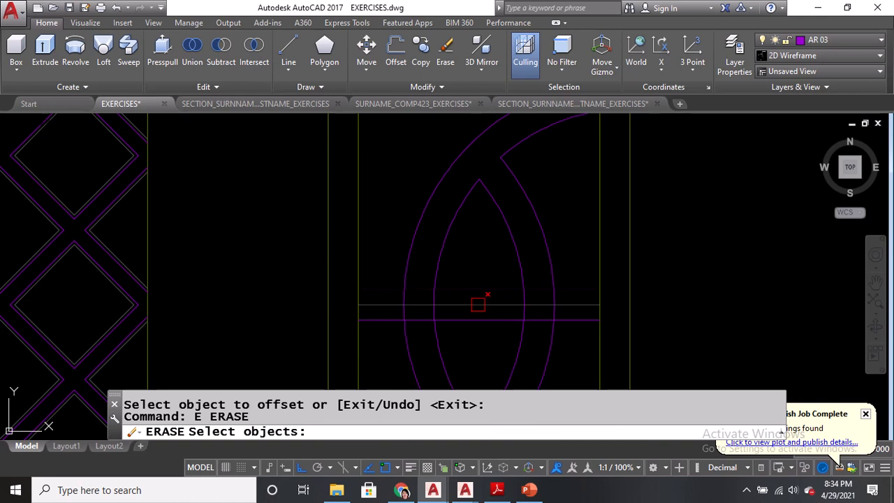
{"action": "left_click", "coordinate": [478, 306]}
{"action": "key", "text": "Return"}
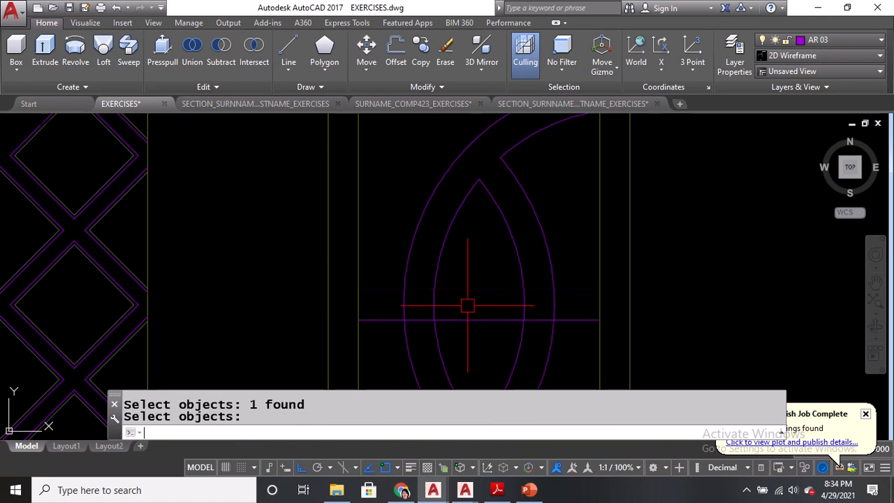
Trim the two horizontal lines across the curved bands and pointed oval, and remove the large arc's piece between them
{"action": "scroll", "coordinate": [474, 286], "scroll_direction": "up", "scroll_amount": 3}
{"action": "scroll", "coordinate": [473, 231], "scroll_direction": "down", "scroll_amount": 2}
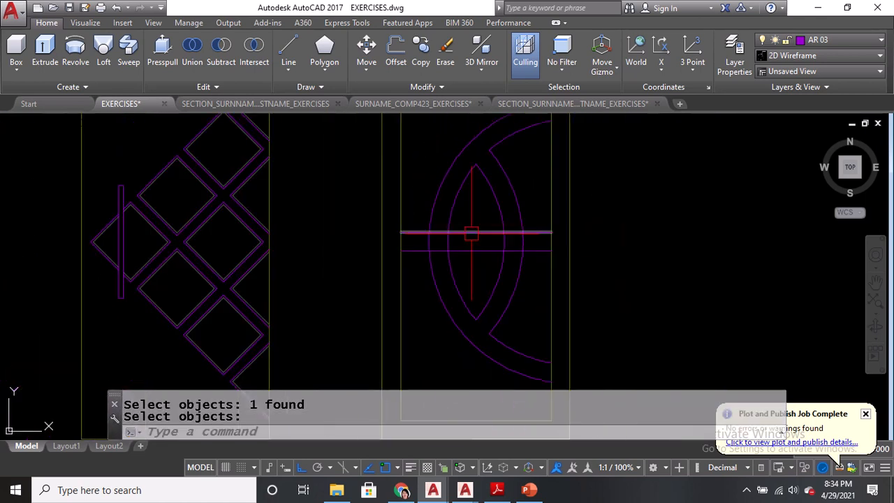
{"action": "type", "text": "tr"}
{"action": "key", "text": "Return"}
{"action": "key", "text": "Return"}
{"action": "scroll", "coordinate": [507, 252], "scroll_direction": "up", "scroll_amount": 2}
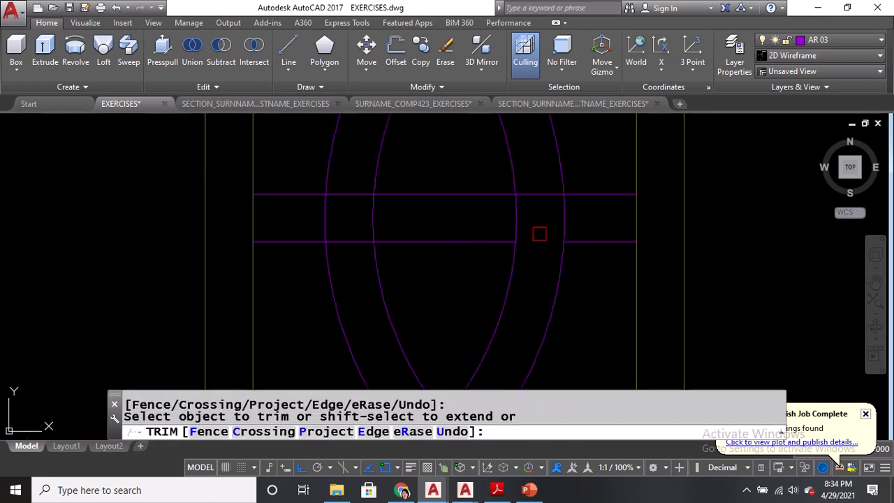
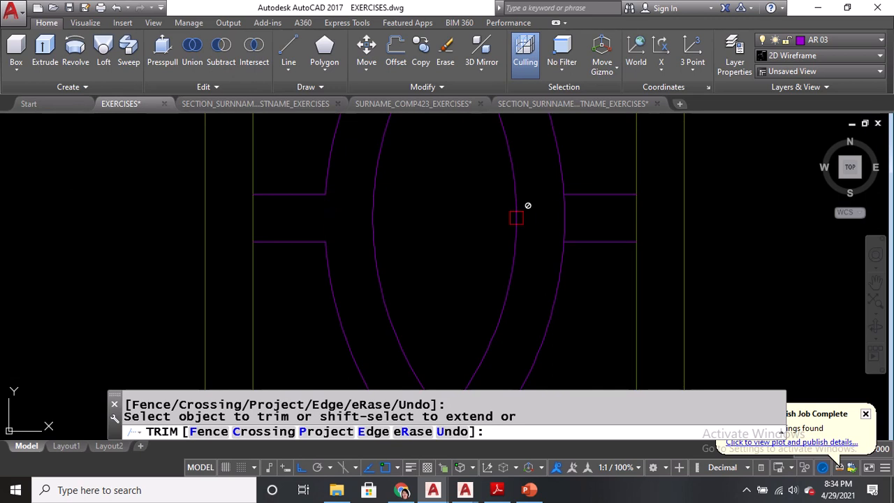
{"action": "scroll", "coordinate": [558, 213], "scroll_direction": "down", "scroll_amount": 5}
{"action": "left_click", "coordinate": [519, 240]}
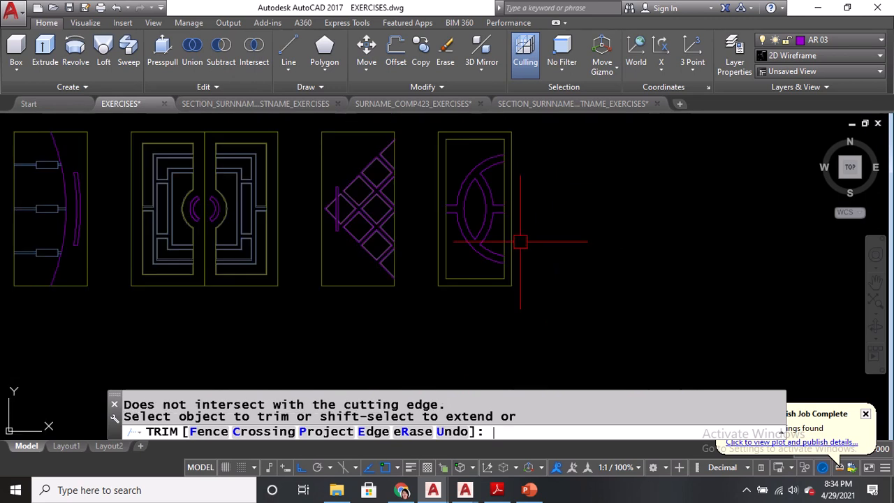
{"action": "key", "text": "Return"}
{"action": "mouse_move", "coordinate": [484, 164]}
{"action": "middle_mouse_down"}
{"action": "mouse_move", "coordinate": [484, 258]}
{"action": "mouse_move", "coordinate": [460, 413]}
{"action": "mouse_move", "coordinate": [439, 251]}
{"action": "middle_mouse_up"}
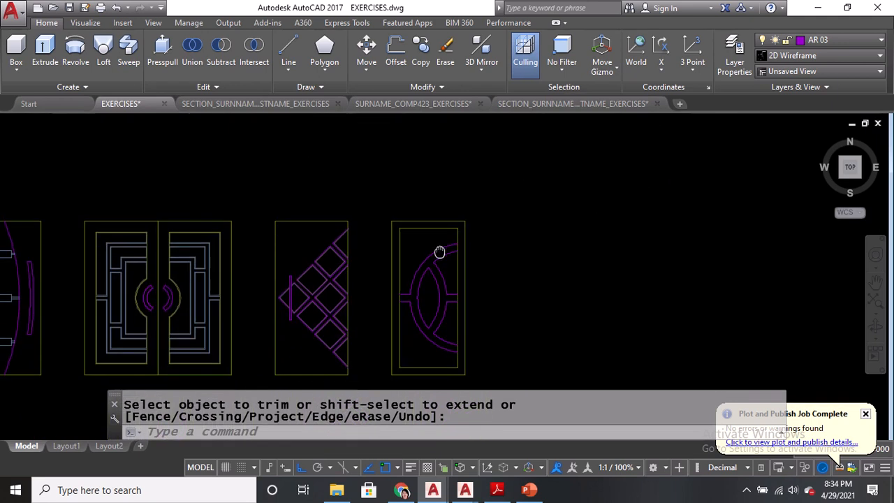
Make AR 01 the current layer and create a boundary polyline inside the panel above the large arc of the circular-pattern door
{"action": "left_click", "coordinate": [838, 39]}
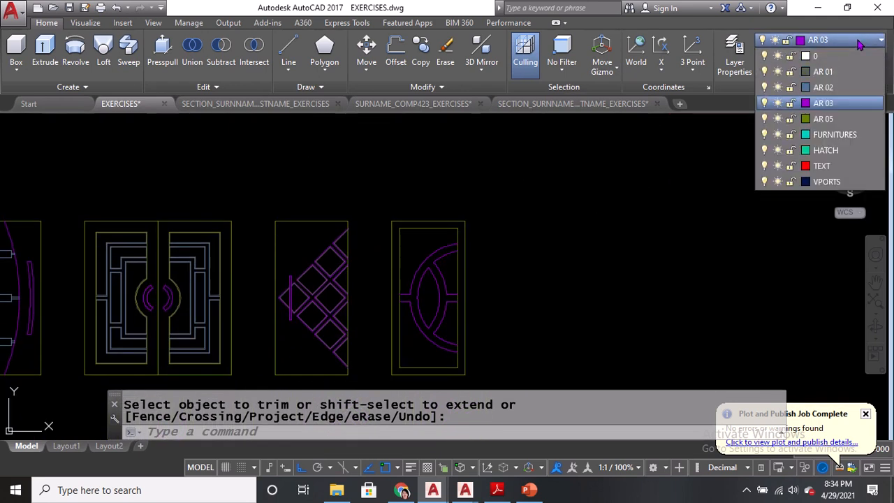
{"action": "left_click", "coordinate": [842, 74]}
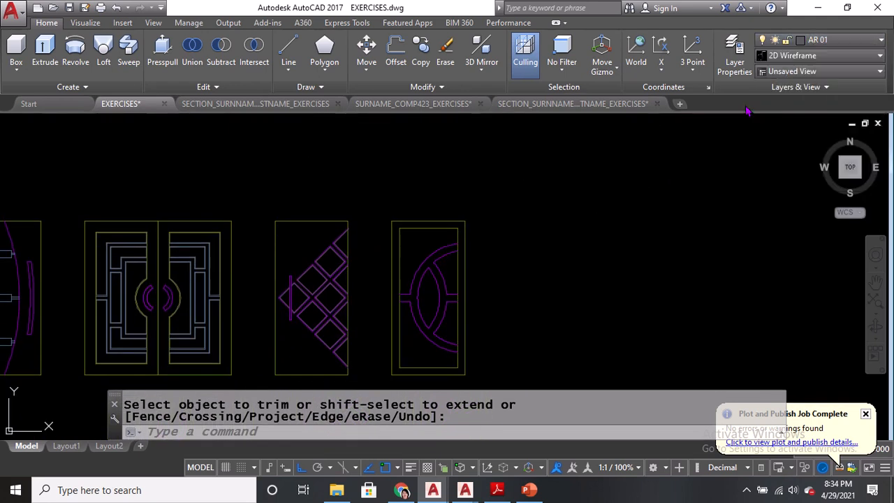
{"action": "type", "text": "BO"}
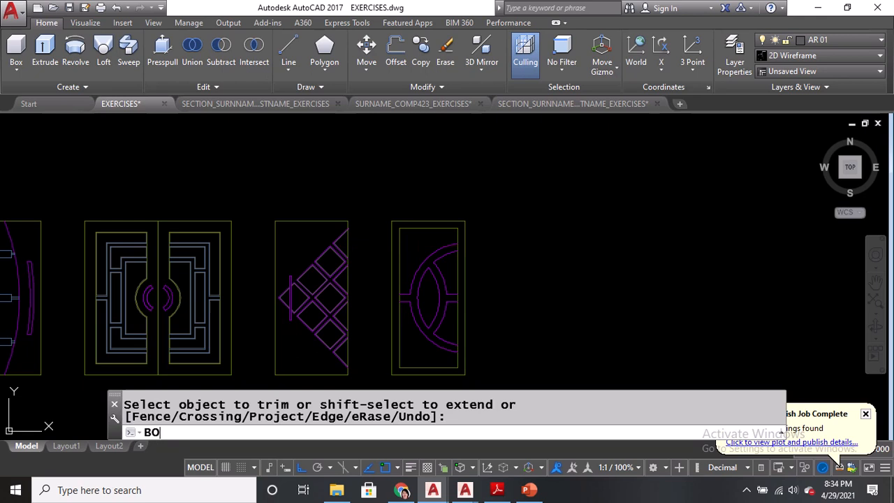
{"action": "key", "text": "Return"}
{"action": "left_click", "coordinate": [621, 180]}
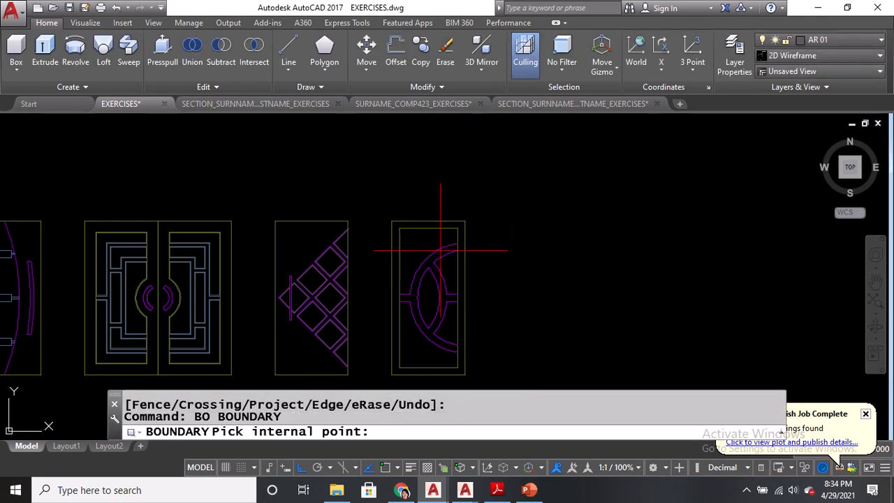
{"action": "scroll", "coordinate": [439, 209], "scroll_direction": "up", "scroll_amount": 2}
{"action": "left_click", "coordinate": [424, 246]}
{"action": "key", "text": "Return"}
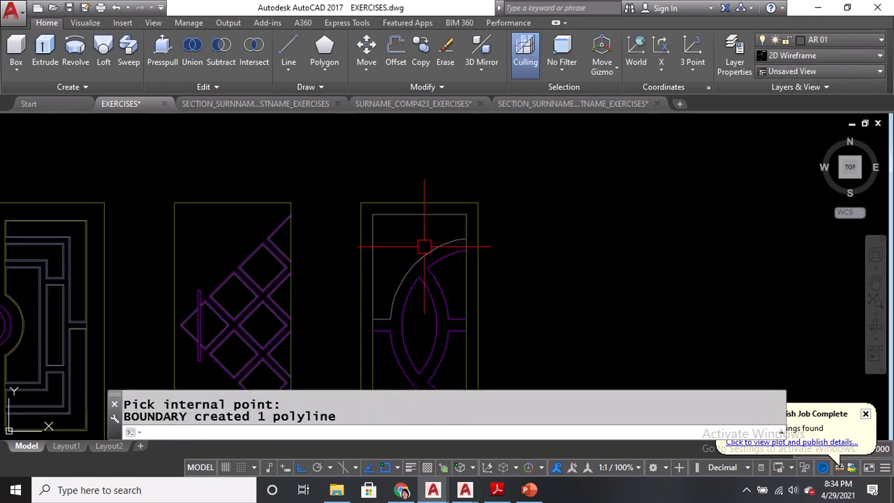
Offset the upper panel's boundary polyline 0.01 inward
{"action": "type", "text": "O"}
{"action": "key", "text": "Return"}
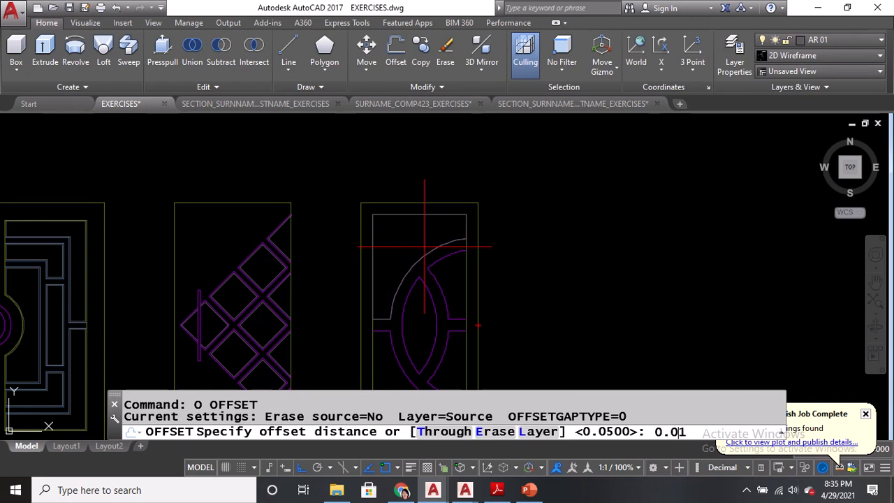
{"action": "type", "text": "0.01"}
{"action": "key", "text": "Return"}
{"action": "left_click", "coordinate": [421, 216]}
{"action": "left_click", "coordinate": [416, 240]}
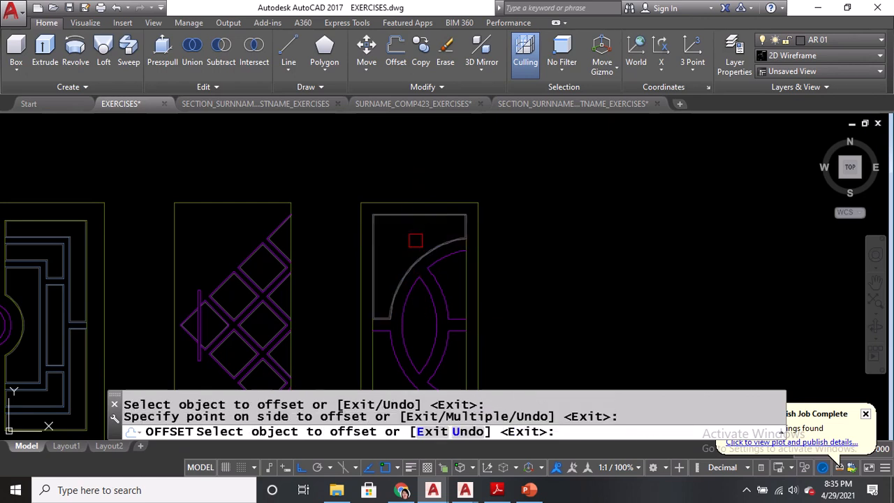
{"action": "key", "text": "Return"}
Erase the upper panel's original boundary polyline, keeping the inset copy
{"action": "scroll", "coordinate": [438, 229], "scroll_direction": "up", "scroll_amount": 4}
{"action": "type", "text": "E"}
{"action": "key", "text": "Return"}
{"action": "scroll", "coordinate": [482, 235], "scroll_direction": "up", "scroll_amount": 3}
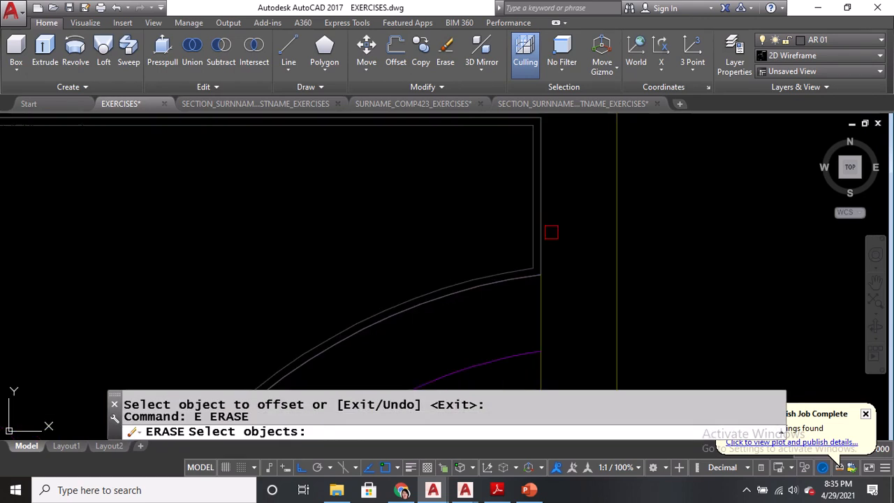
{"action": "left_click", "coordinate": [547, 231]}
{"action": "key", "text": "Return"}
{"action": "scroll", "coordinate": [543, 230], "scroll_direction": "down", "scroll_amount": 3}
{"action": "scroll", "coordinate": [459, 249], "scroll_direction": "up", "scroll_amount": 3}
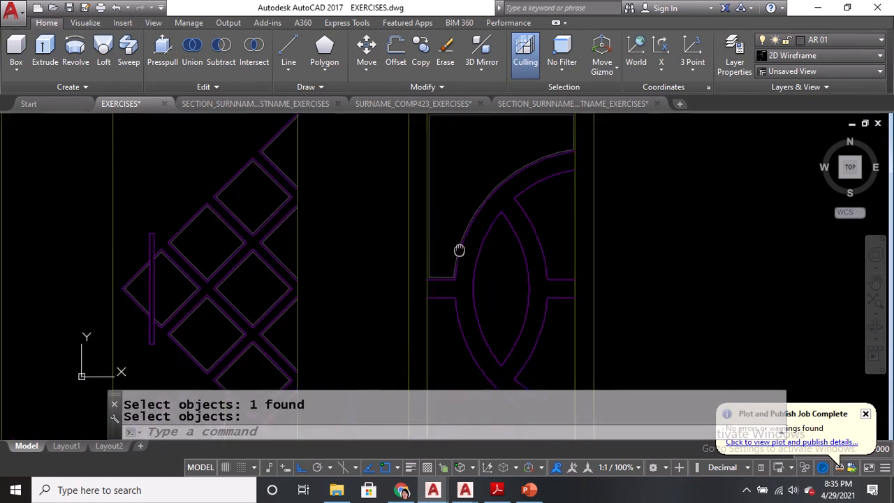
Mirror the inset outline of the upper panel about the horizontal centreline of the mid-rail, keeping the source
{"action": "type", "text": "MI"}
{"action": "key", "text": "Return"}
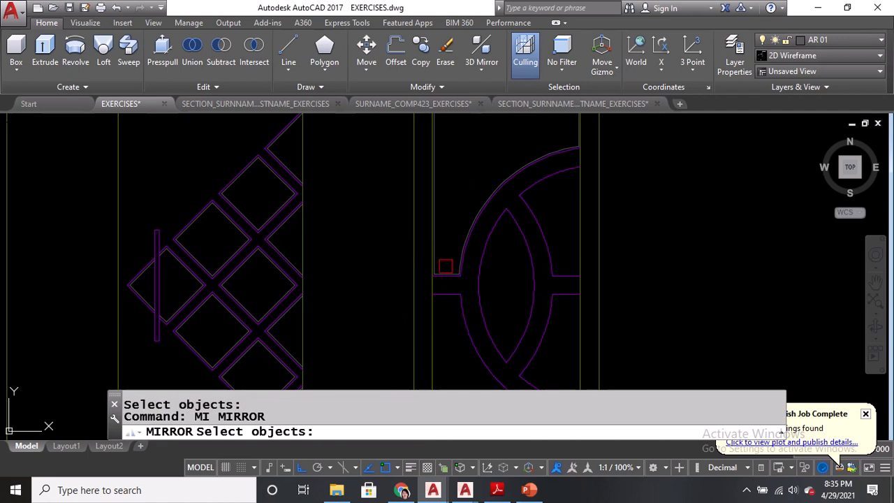
{"action": "scroll", "coordinate": [447, 269], "scroll_direction": "up", "scroll_amount": 3}
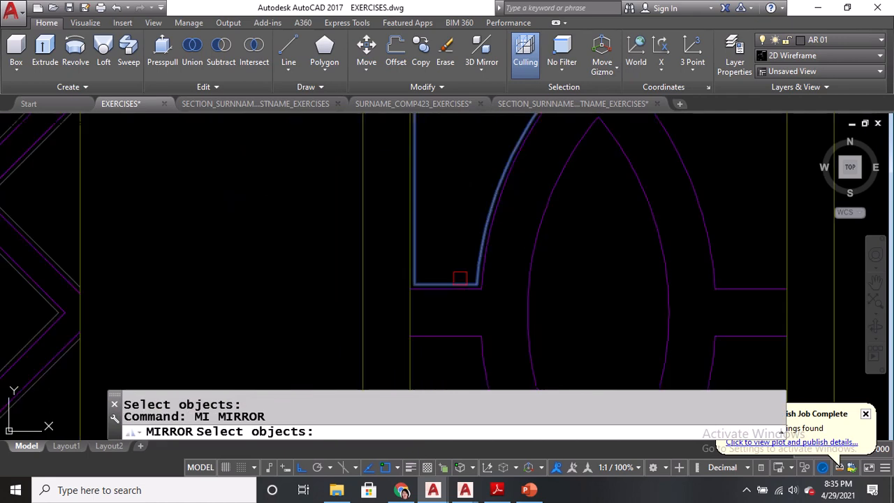
{"action": "left_click", "coordinate": [457, 275]}
{"action": "key", "text": "Return"}
{"action": "left_click", "coordinate": [410, 314]}
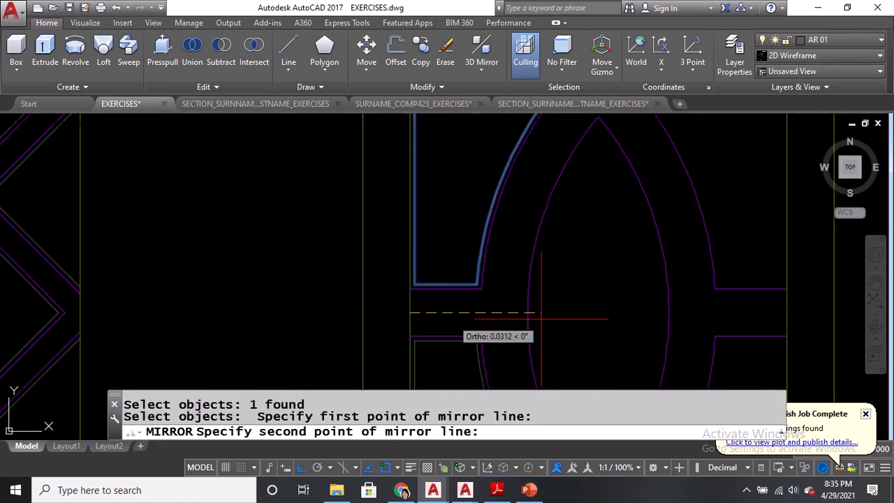
{"action": "left_click", "coordinate": [788, 314]}
{"action": "key", "text": "Return"}
{"action": "scroll", "coordinate": [494, 295], "scroll_direction": "down", "scroll_amount": 5}
{"action": "middle_click_drag", "start_coordinate": [495, 295], "coordinate": [493, 285]}
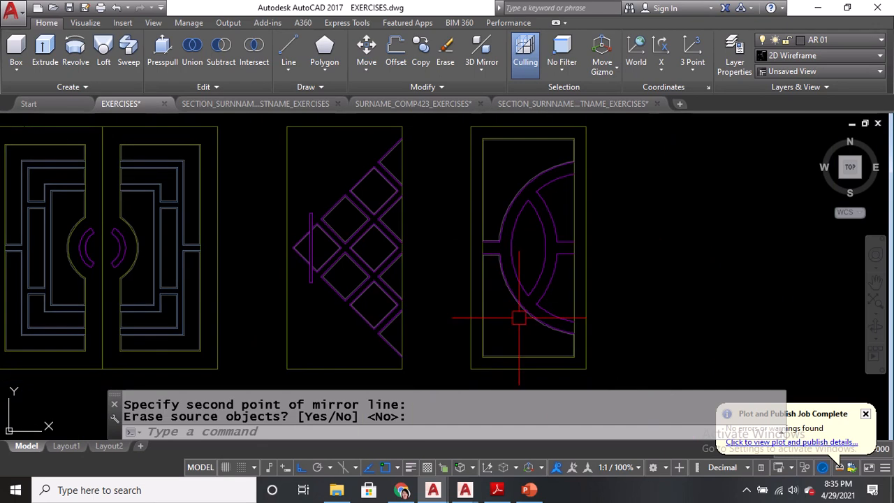
Create boundary polylines from a point inside the band between the pointed oval and the right-hand arc
{"action": "scroll", "coordinate": [531, 278], "scroll_direction": "up", "scroll_amount": 2}
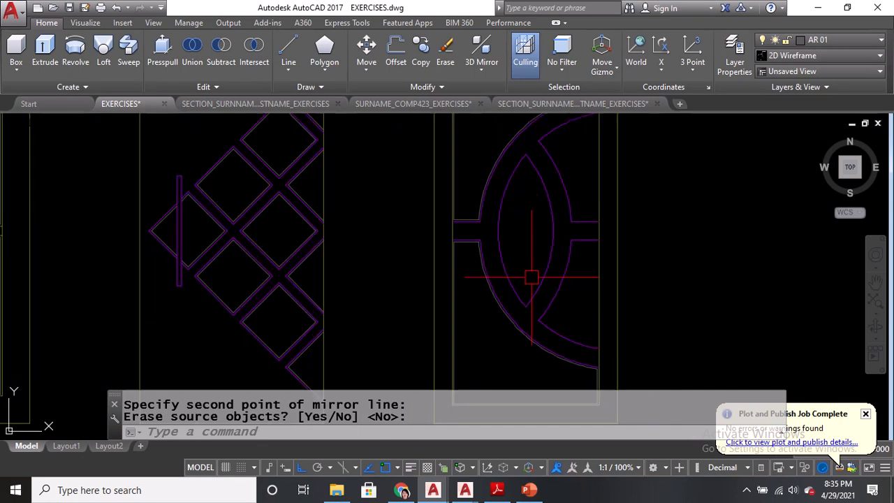
{"action": "middle_click_drag", "start_coordinate": [510, 230], "coordinate": [461, 281]}
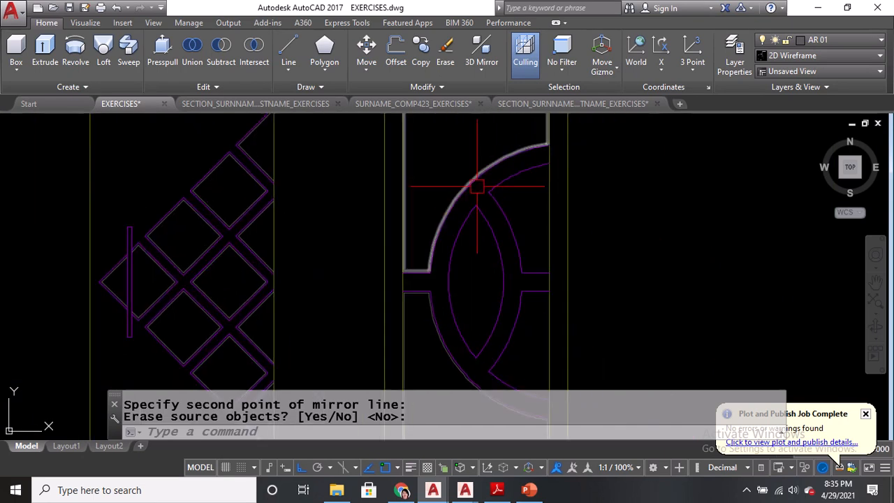
{"action": "type", "text": "BO"}
{"action": "key", "text": "Return"}
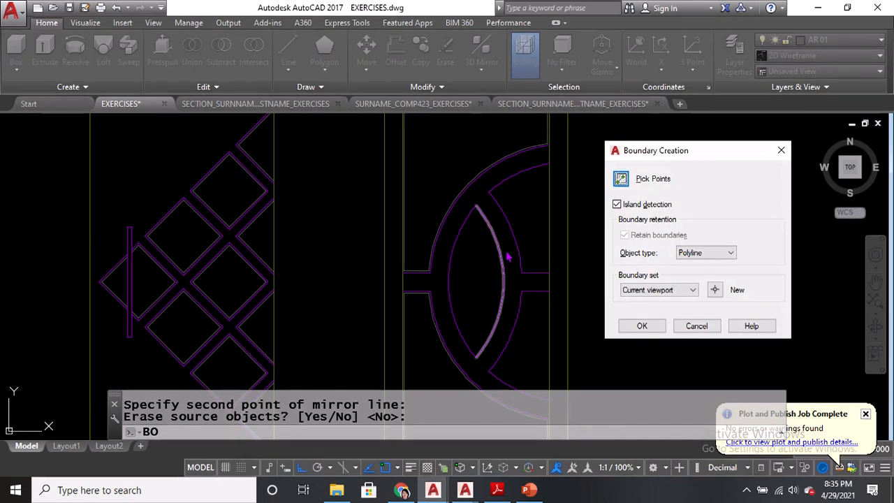
{"action": "left_click", "coordinate": [618, 177]}
{"action": "scroll", "coordinate": [515, 280], "scroll_direction": "down", "scroll_amount": 1}
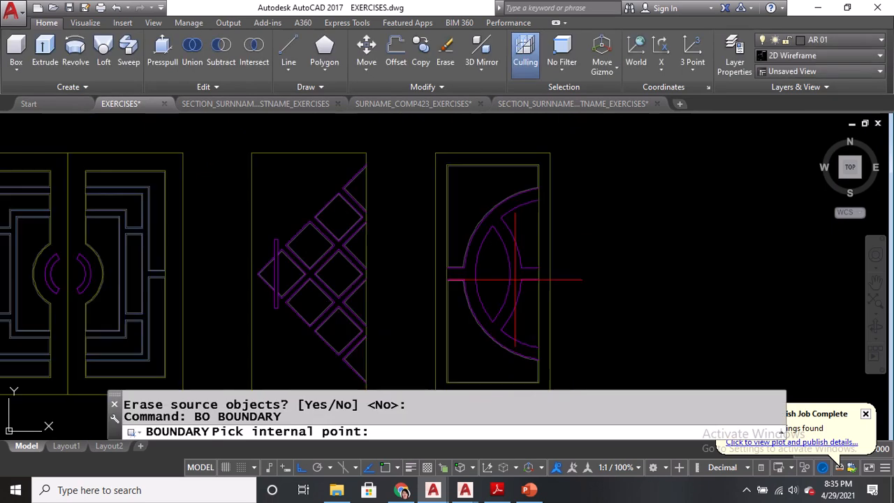
{"action": "left_click", "coordinate": [515, 280]}
{"action": "key", "text": "Return"}
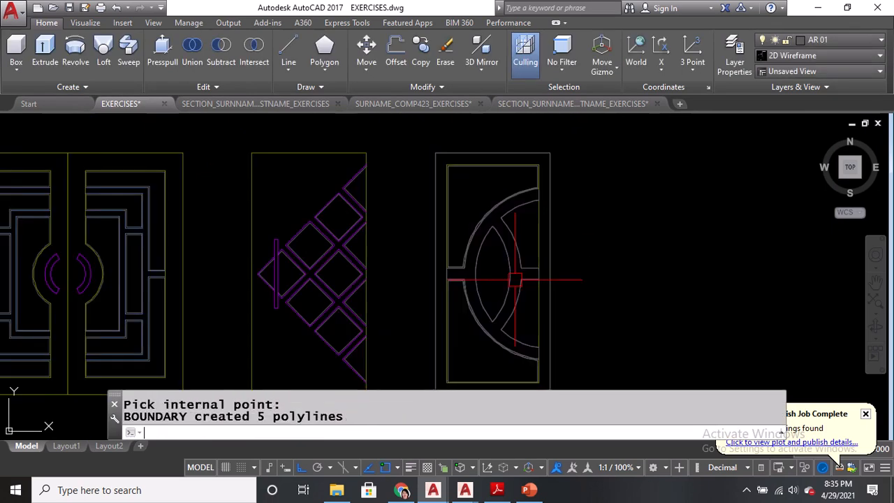
Erase the extra AR 01 boundary polyline around the door's outer frame
{"action": "left_click", "coordinate": [550, 258]}
{"action": "type", "text": "e"}
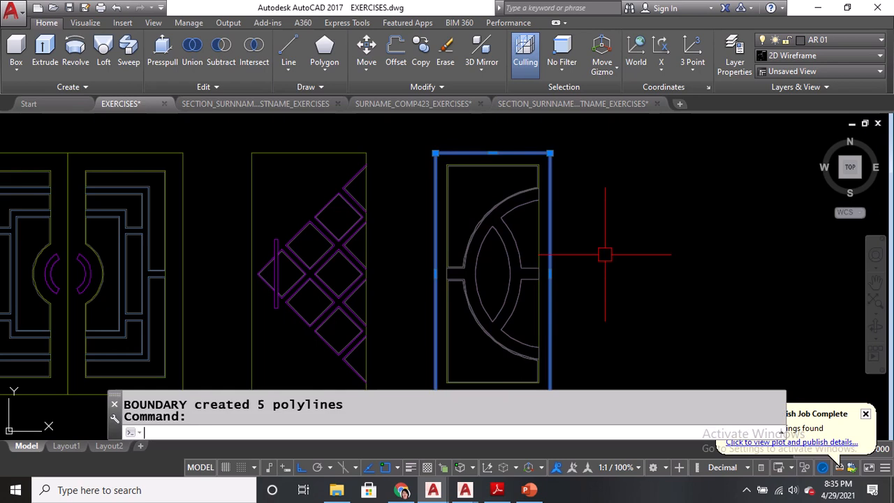
{"action": "key", "text": "Return"}
Offset the boundary of the curved bands and mid-rail 0.01 inward
{"action": "scroll", "coordinate": [459, 275], "scroll_direction": "up", "scroll_amount": 5}
{"action": "left_click", "coordinate": [459, 284]}
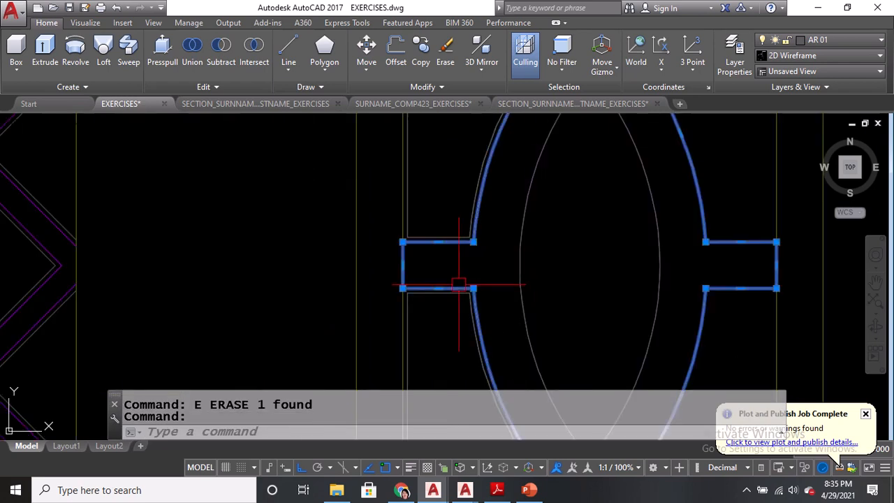
{"action": "scroll", "coordinate": [531, 266], "scroll_direction": "down", "scroll_amount": 3}
{"action": "key", "text": "Escape"}
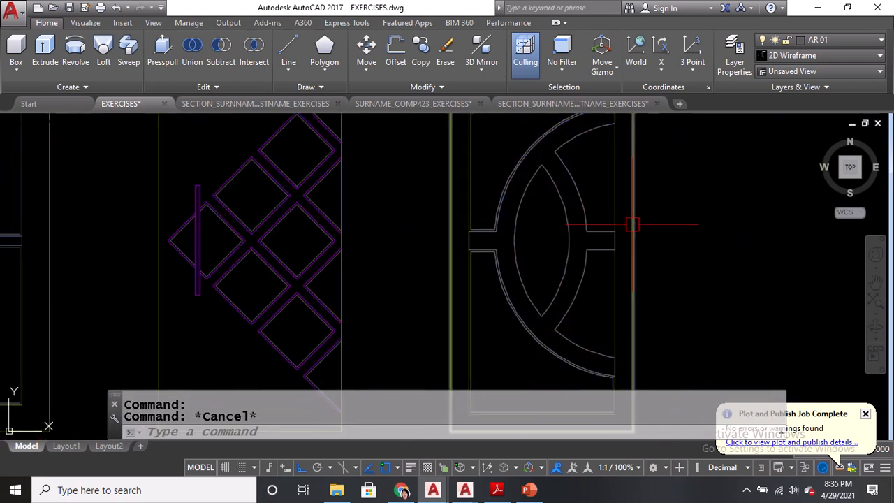
{"action": "type", "text": "o"}
{"action": "key", "text": "Return"}
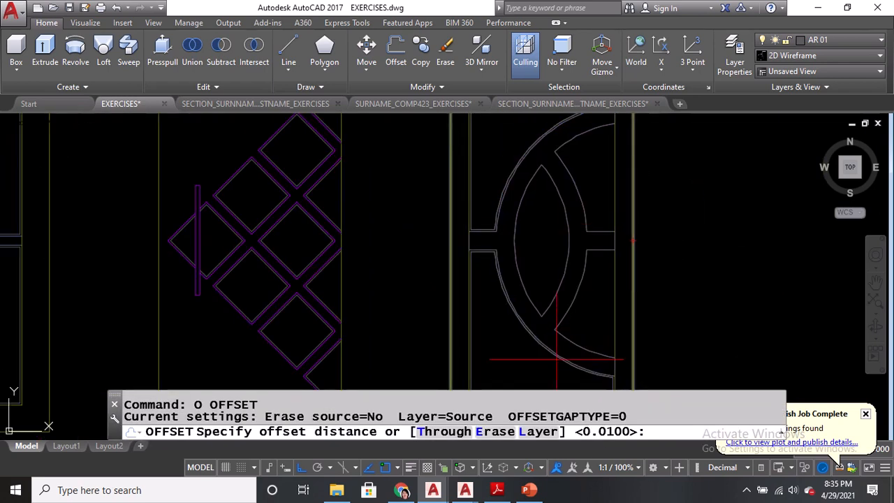
{"action": "left_click", "coordinate": [598, 429]}
{"action": "key", "text": "Return"}
{"action": "scroll", "coordinate": [514, 308], "scroll_direction": "up", "scroll_amount": 3}
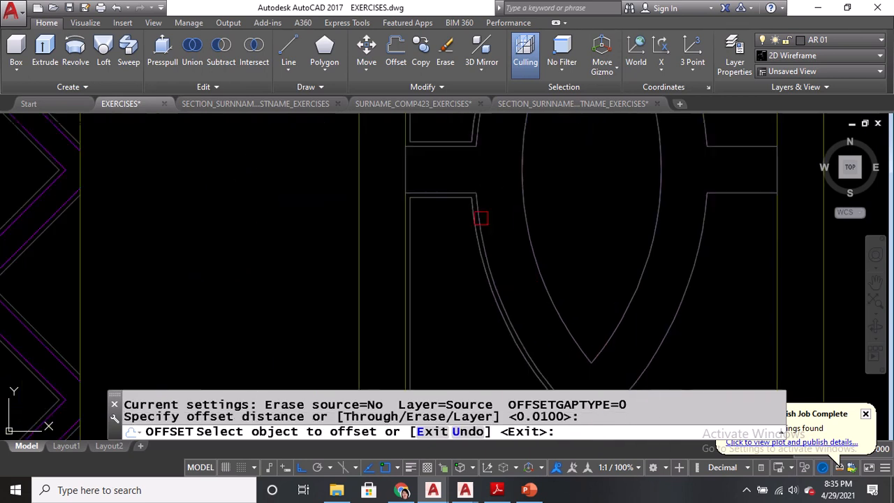
{"action": "left_click", "coordinate": [470, 194]}
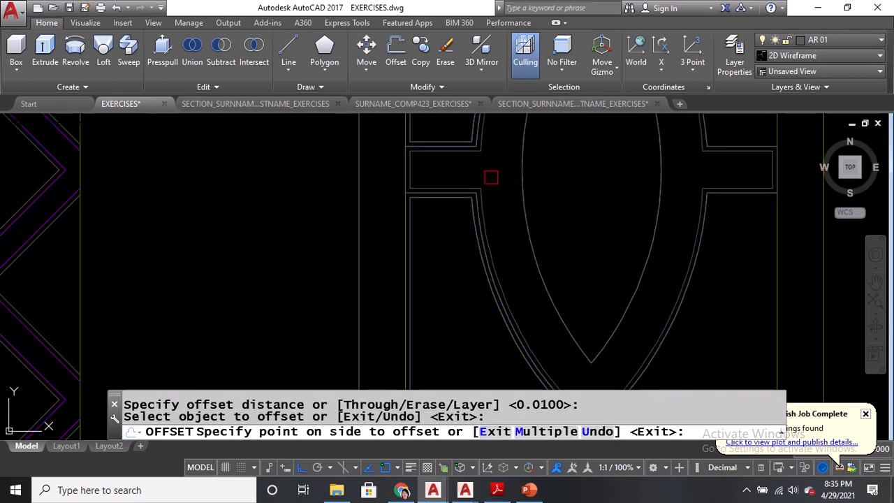
{"action": "left_click", "coordinate": [489, 175]}
{"action": "scroll", "coordinate": [497, 195], "scroll_direction": "down", "scroll_amount": 3}
{"action": "key", "text": "Return"}
Erase the original boundary polyline of the curved bands and mid-rail, keeping the inset copy
{"action": "scroll", "coordinate": [499, 263], "scroll_direction": "up", "scroll_amount": 5}
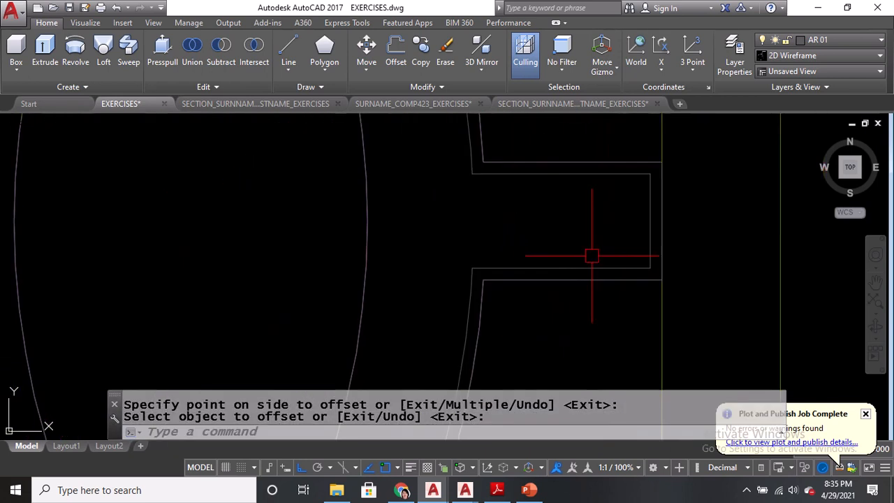
{"action": "key", "text": "Return"}
{"action": "scroll", "coordinate": [576, 269], "scroll_direction": "down", "scroll_amount": 3}
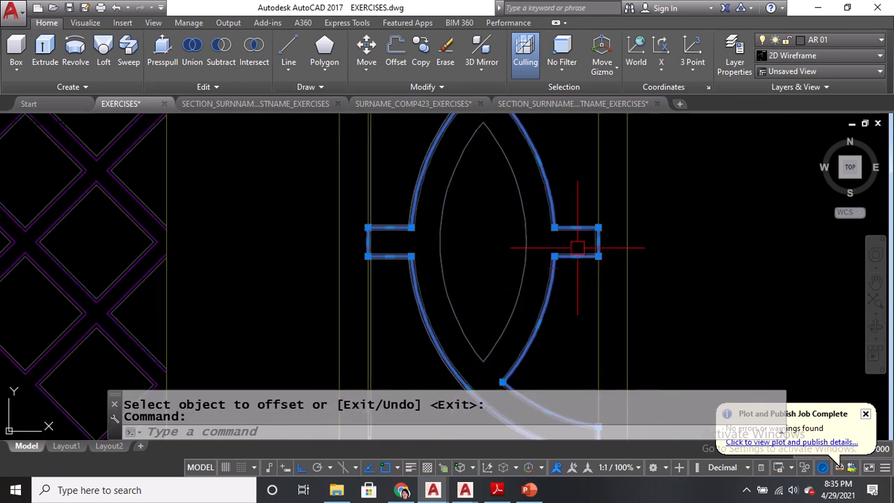
{"action": "type", "text": "E"}
{"action": "key", "text": "Return"}
{"action": "mouse_move", "coordinate": [538, 225]}
{"action": "middle_mouse_down"}
{"action": "mouse_move", "coordinate": [544, 320]}
{"action": "mouse_move", "coordinate": [552, 224]}
{"action": "middle_mouse_up"}
{"action": "type", "text": "BO"}
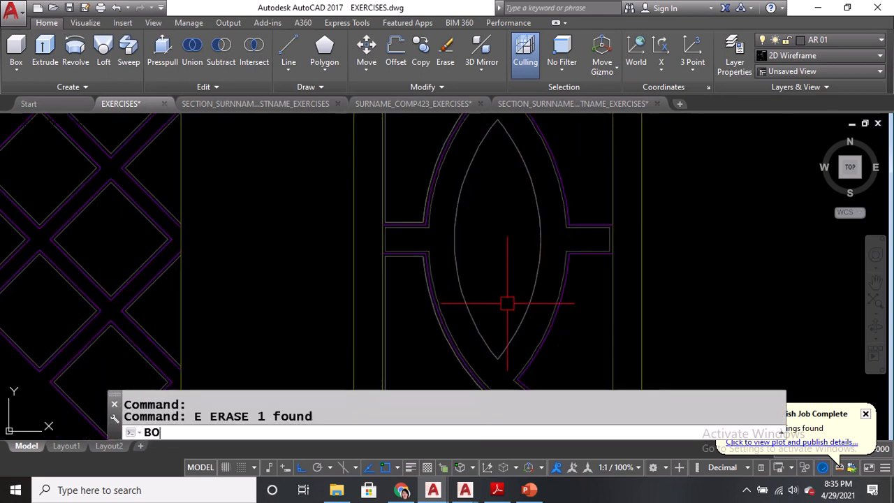
{"action": "key", "text": "Return"}
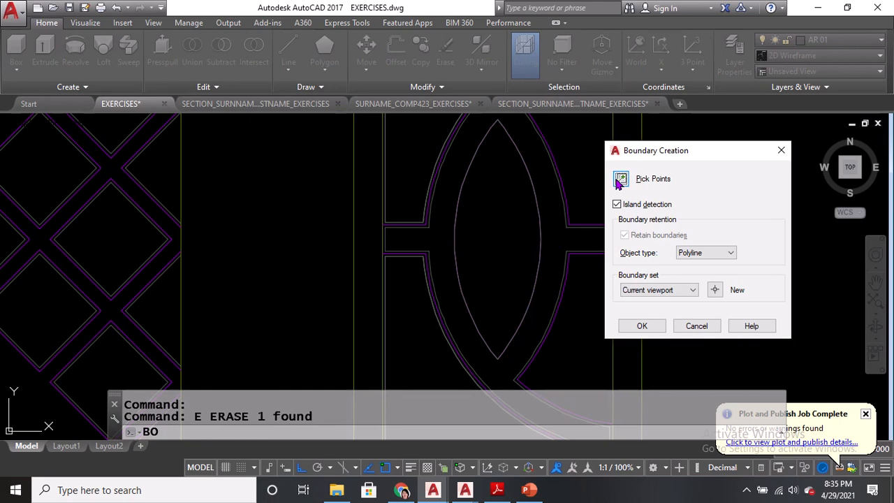
{"action": "key", "text": "Escape"}
{"action": "middle_click_drag", "start_coordinate": [535, 208], "coordinate": [535, 233]}
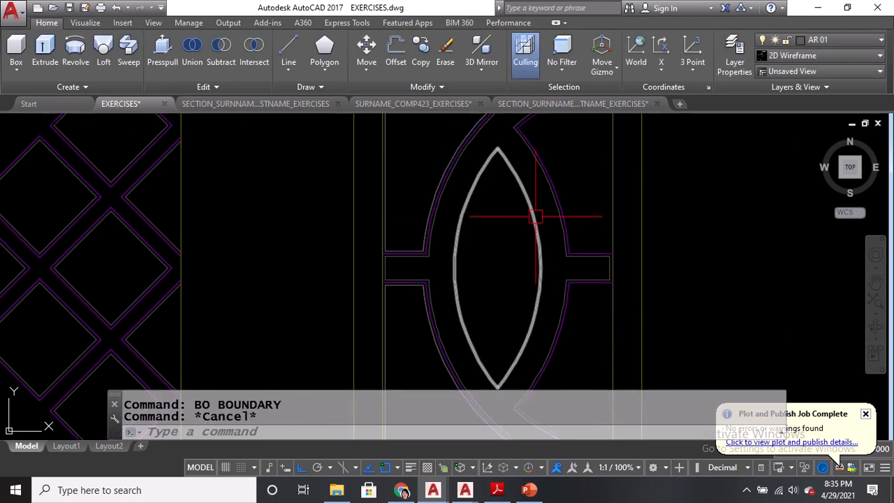
Offset the pointed oval's boundary polyline 0.01 inward
{"action": "type", "text": "O"}
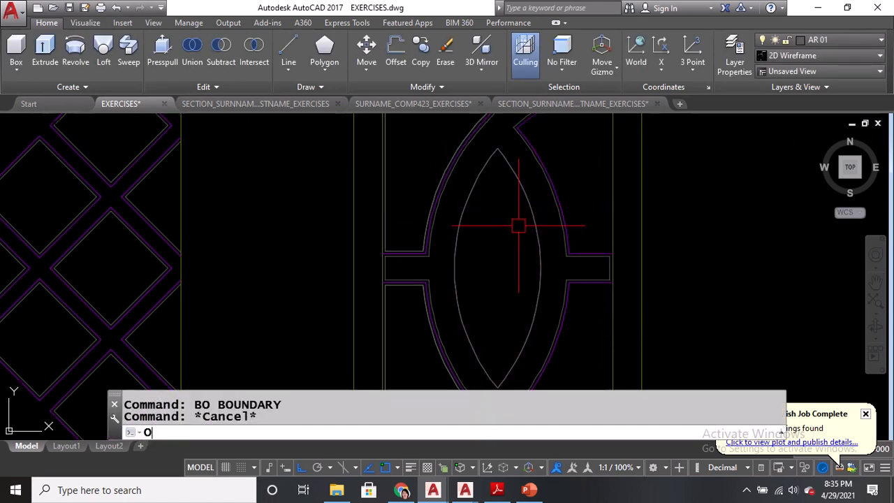
{"action": "key", "text": "Return"}
{"action": "key", "text": "ctrl"}
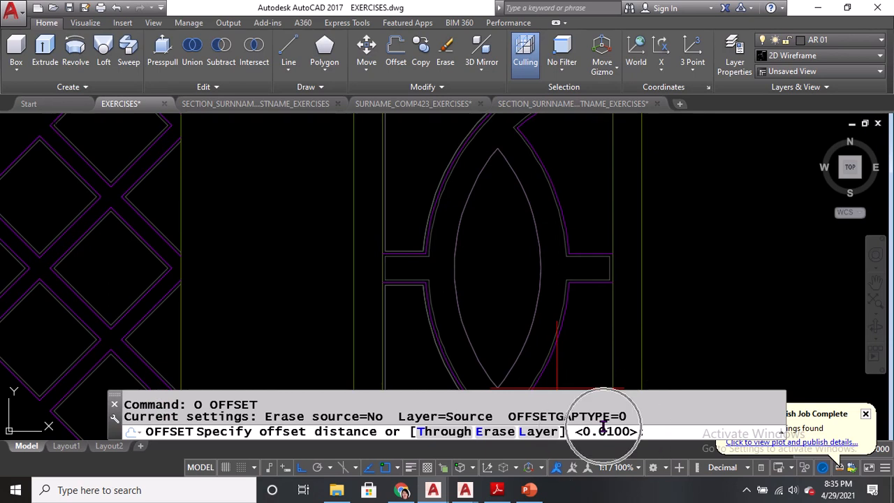
{"action": "key", "text": "Return"}
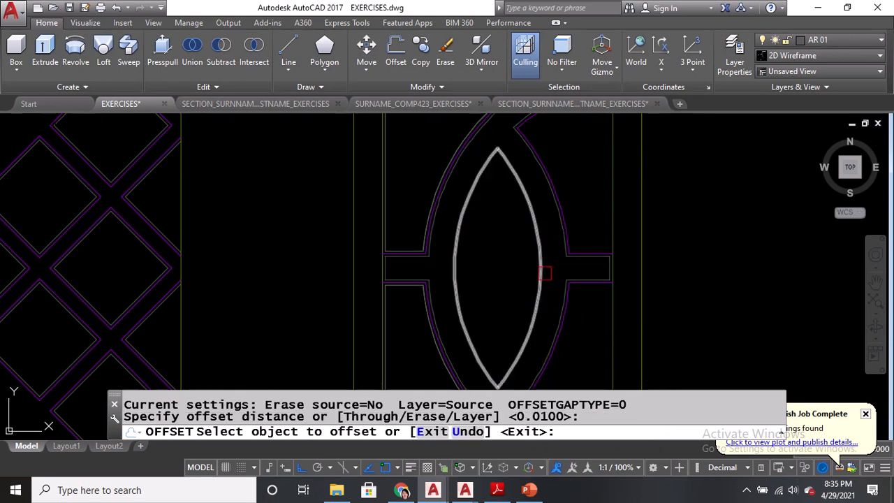
{"action": "left_click", "coordinate": [539, 269]}
{"action": "left_click", "coordinate": [517, 263]}
{"action": "key", "text": "Return"}
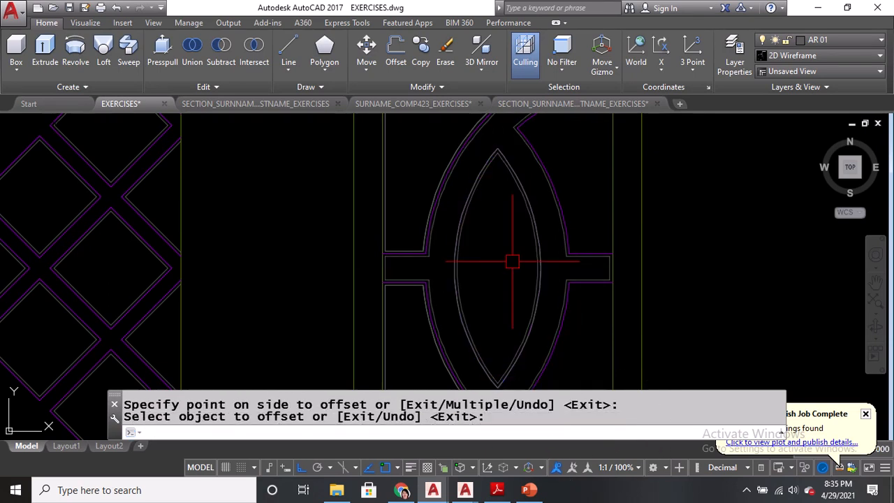
Erase the pointed oval's original AR 01 boundary polyline, keeping the inset copy
{"action": "type", "text": "e"}
{"action": "key", "text": "Return"}
{"action": "scroll", "coordinate": [520, 248], "scroll_direction": "up", "scroll_amount": 3}
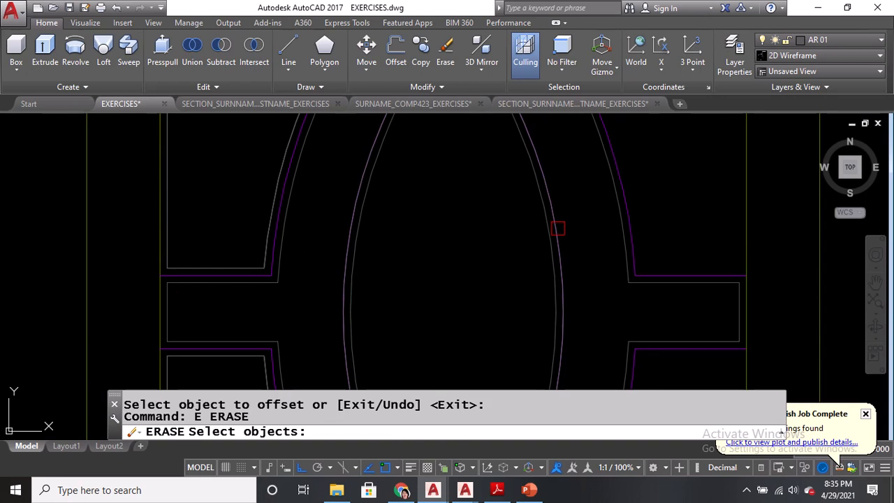
{"action": "left_click", "coordinate": [558, 228]}
{"action": "key", "text": "Return"}
{"action": "scroll", "coordinate": [569, 235], "scroll_direction": "down", "scroll_amount": 5}
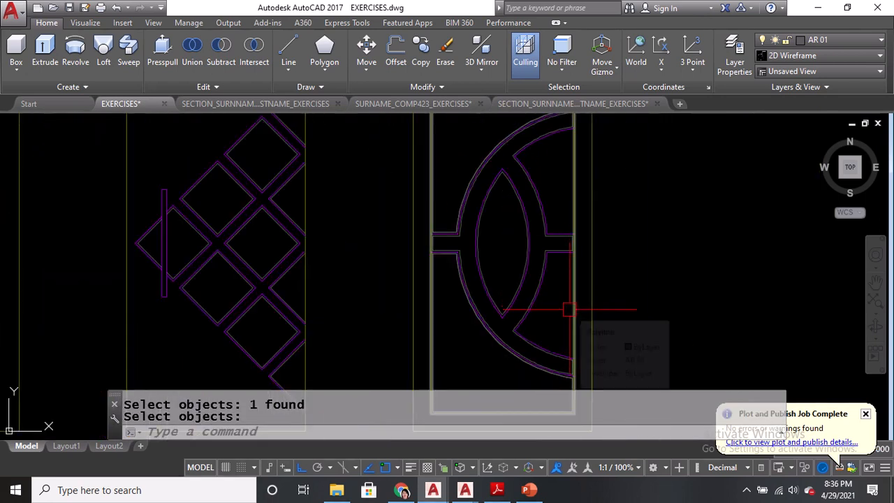
Mirror the finished circular-pattern door leaf and its frame across the frame's inner vertical edge, keep the original, and save the drawing
{"action": "scroll", "coordinate": [568, 309], "scroll_direction": "down", "scroll_amount": 4}
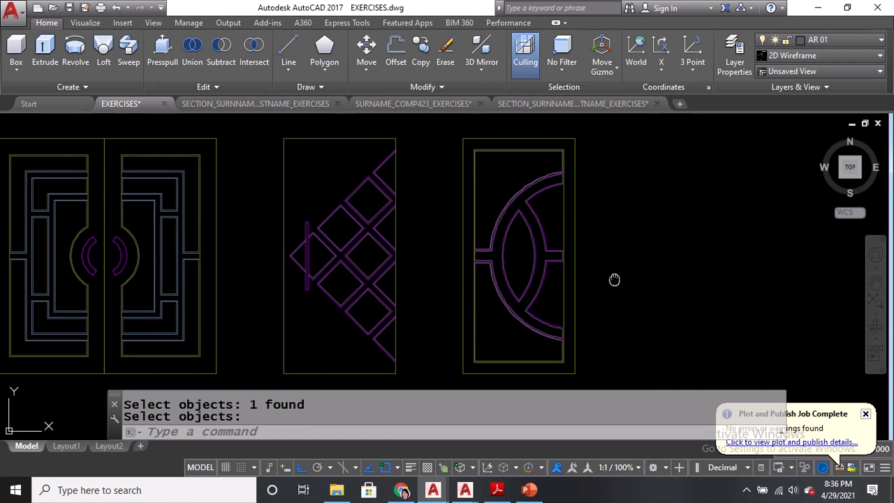
{"action": "type", "text": "MI"}
{"action": "key", "text": "Return"}
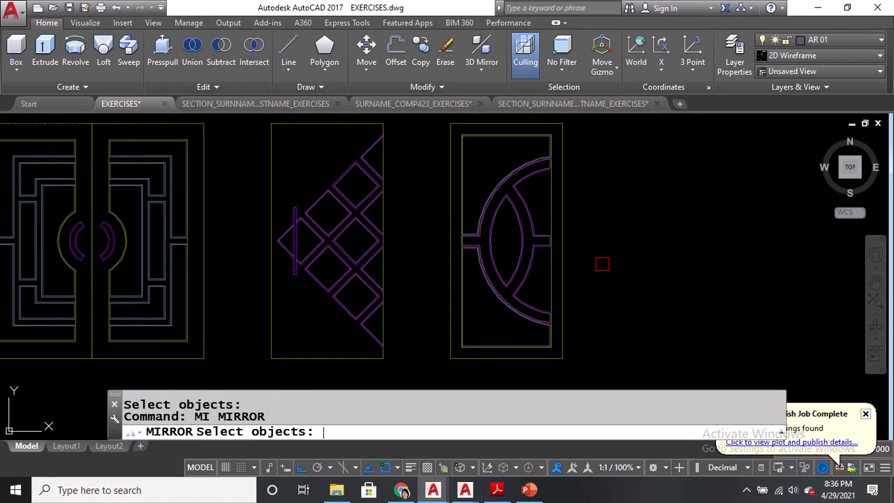
{"action": "middle_click_drag", "start_coordinate": [386, 195], "coordinate": [403, 242]}
{"action": "left_click", "coordinate": [452, 155]}
{"action": "scroll", "coordinate": [452, 155], "scroll_direction": "down", "scroll_amount": 4}
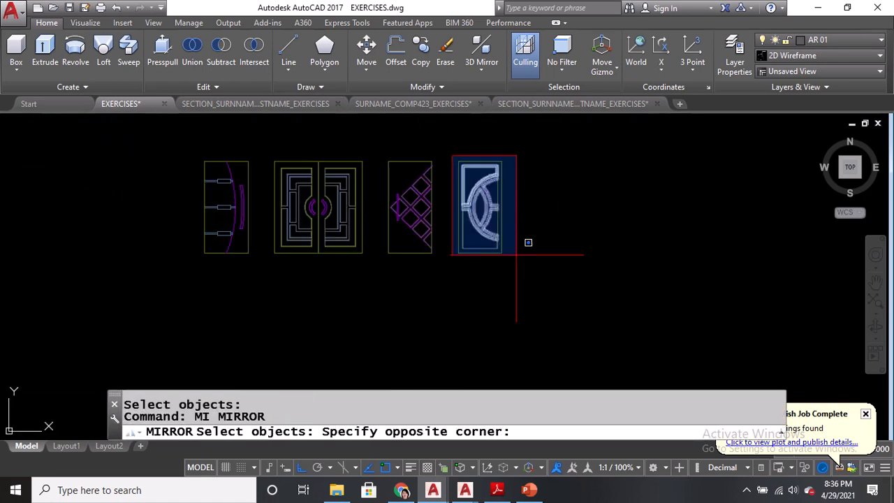
{"action": "left_click", "coordinate": [519, 272]}
{"action": "key", "text": "Return"}
{"action": "scroll", "coordinate": [494, 173], "scroll_direction": "up", "scroll_amount": 2}
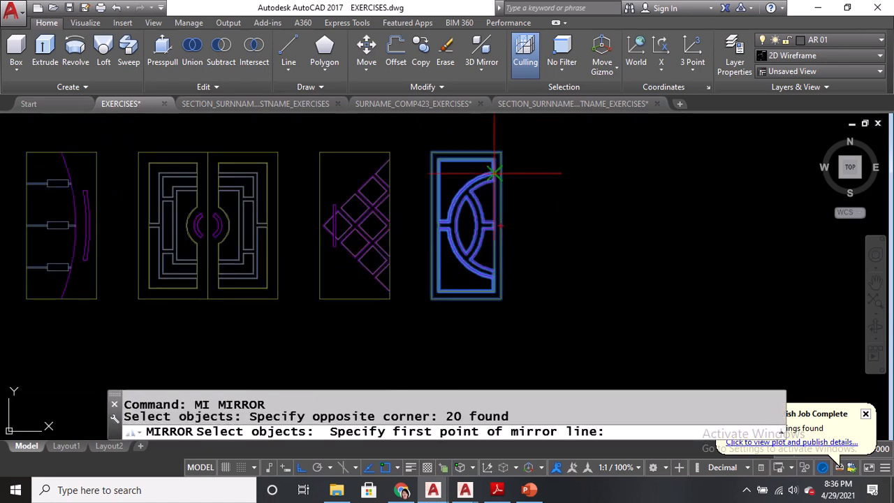
{"action": "left_click", "coordinate": [501, 151]}
{"action": "left_click", "coordinate": [504, 299]}
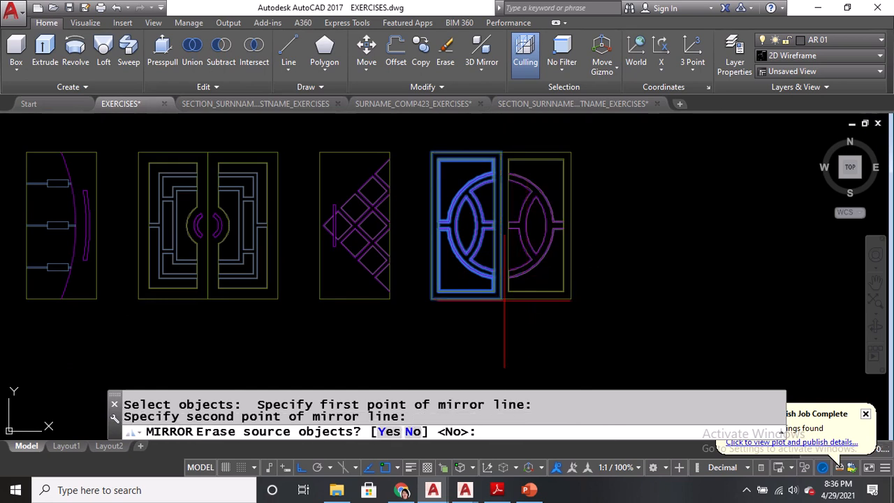
{"action": "key", "text": "Return"}
{"action": "scroll", "coordinate": [459, 310], "scroll_direction": "up", "scroll_amount": 2}
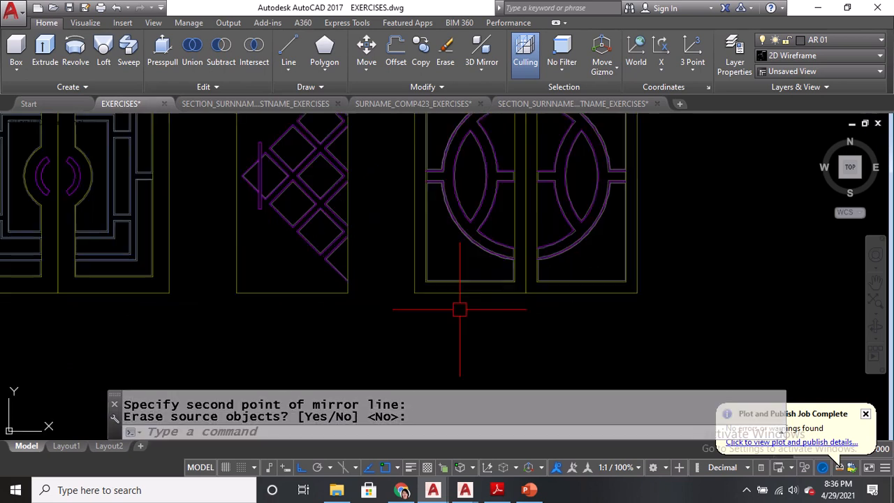
{"action": "key", "text": "ctrl+s"}
Copy the outer frame of the circular-pattern door's second leaf 1.6 to the right
{"action": "scroll", "coordinate": [482, 279], "scroll_direction": "down", "scroll_amount": 3}
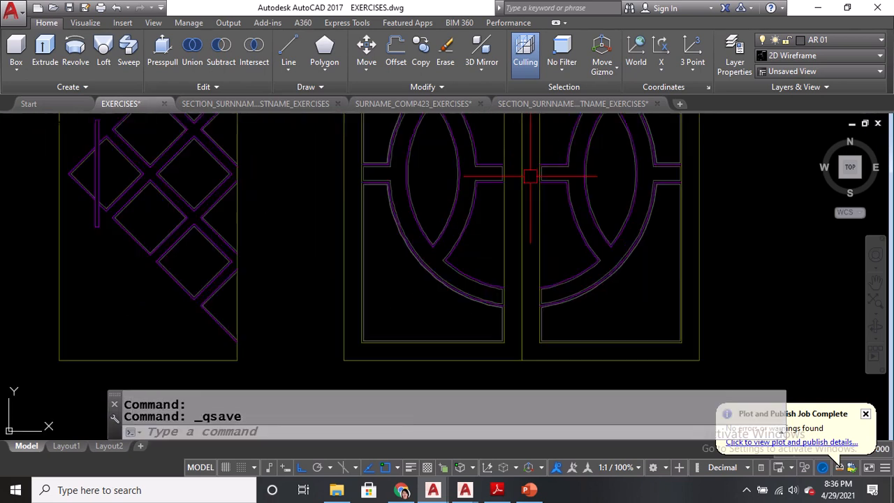
{"action": "scroll", "coordinate": [565, 282], "scroll_direction": "up", "scroll_amount": 3}
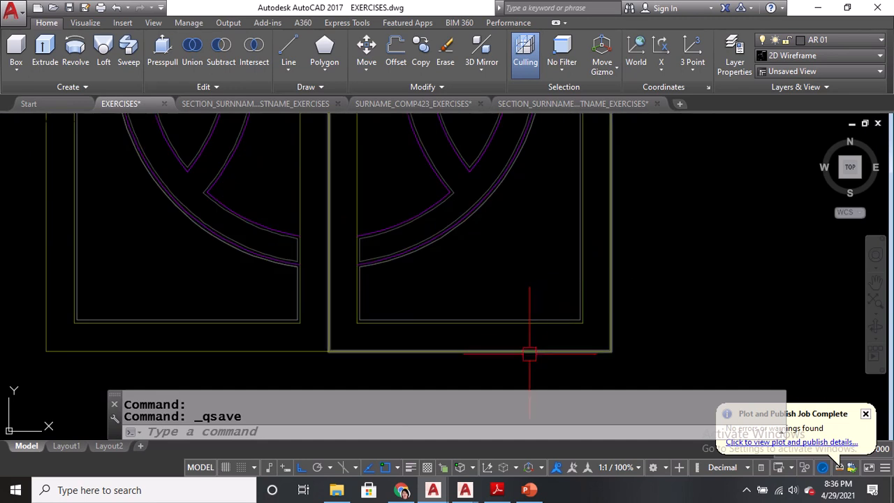
{"action": "scroll", "coordinate": [517, 366], "scroll_direction": "down", "scroll_amount": 3}
{"action": "scroll", "coordinate": [494, 380], "scroll_direction": "down", "scroll_amount": 2}
{"action": "middle_click_drag", "start_coordinate": [509, 256], "coordinate": [415, 272]}
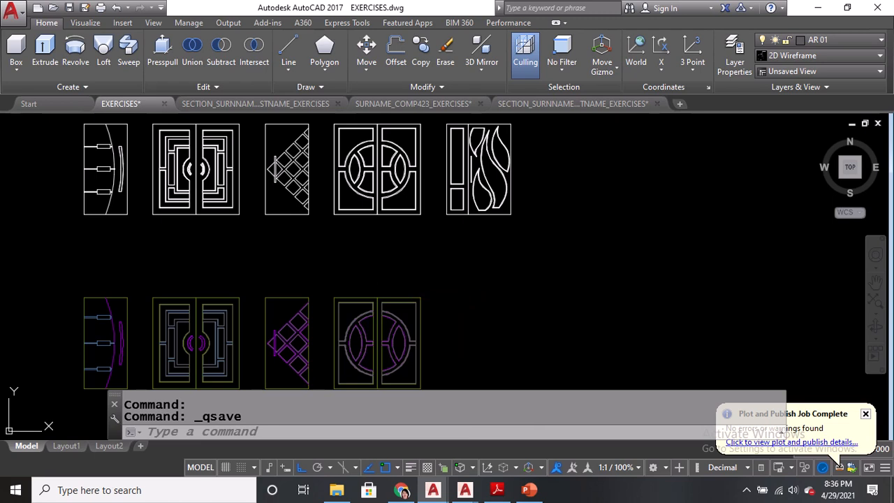
{"action": "type", "text": "CO"}
{"action": "key", "text": "Return"}
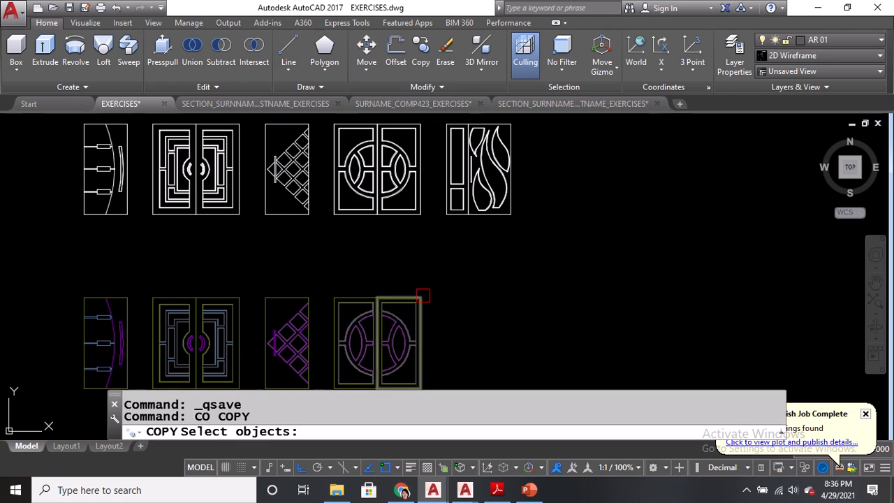
{"action": "left_click", "coordinate": [419, 297]}
{"action": "key", "text": "Return"}
{"action": "left_click", "coordinate": [420, 271]}
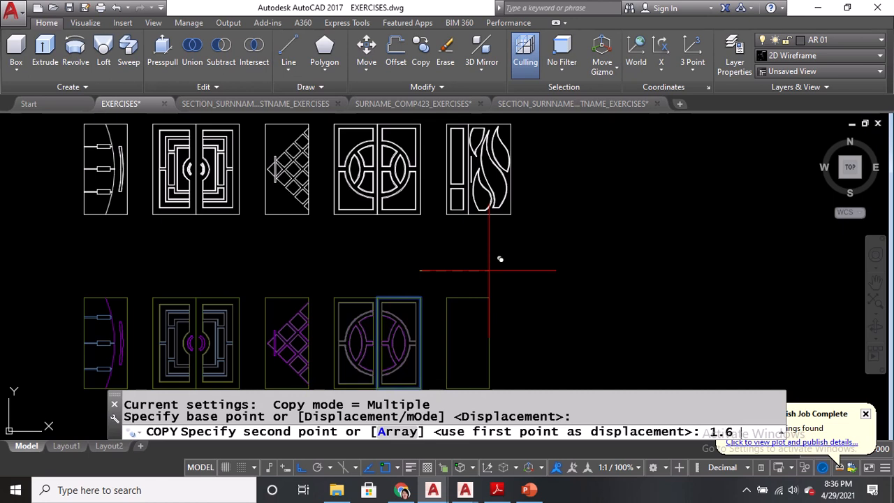
{"action": "type", "text": "1.6"}
{"action": "key", "text": "Return"}
{"action": "key", "text": "Return"}
Copy the new empty frame from its lower-left corner to its lower-right corner, placing a second leaf frame directly beside it
{"action": "middle_click_drag", "start_coordinate": [326, 395], "coordinate": [403, 283]}
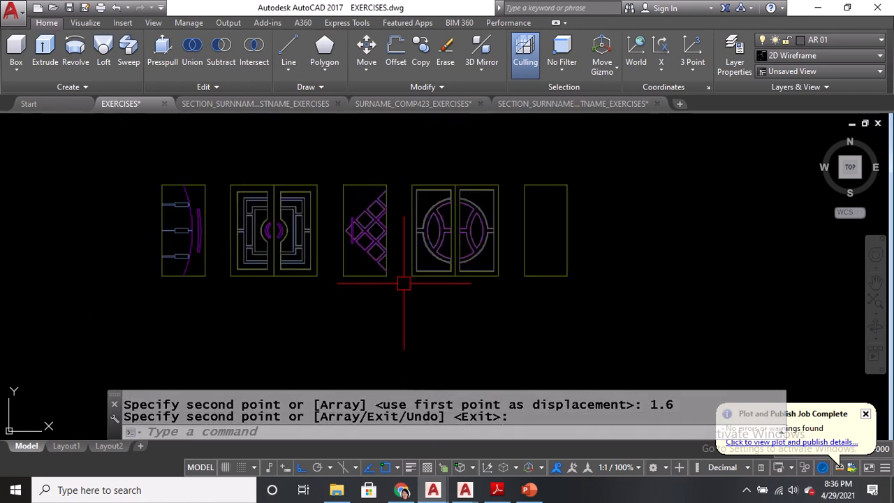
{"action": "scroll", "coordinate": [405, 281], "scroll_direction": "up", "scroll_amount": 2}
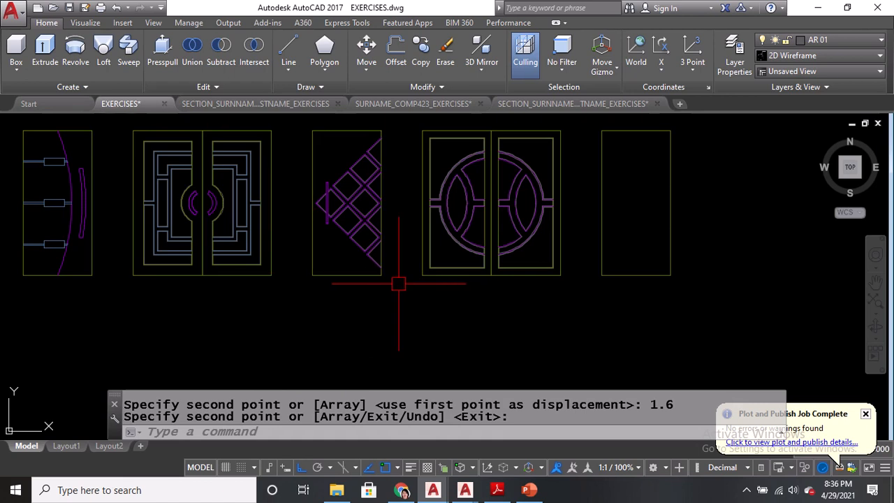
{"action": "scroll", "coordinate": [399, 282], "scroll_direction": "up", "scroll_amount": 2}
{"action": "scroll", "coordinate": [387, 285], "scroll_direction": "down", "scroll_amount": 4}
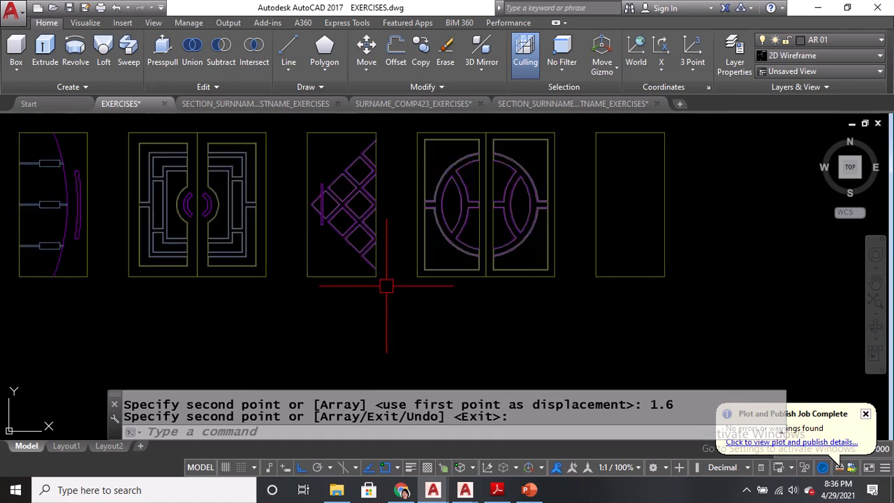
{"action": "middle_click_drag", "start_coordinate": [480, 240], "coordinate": [472, 315]}
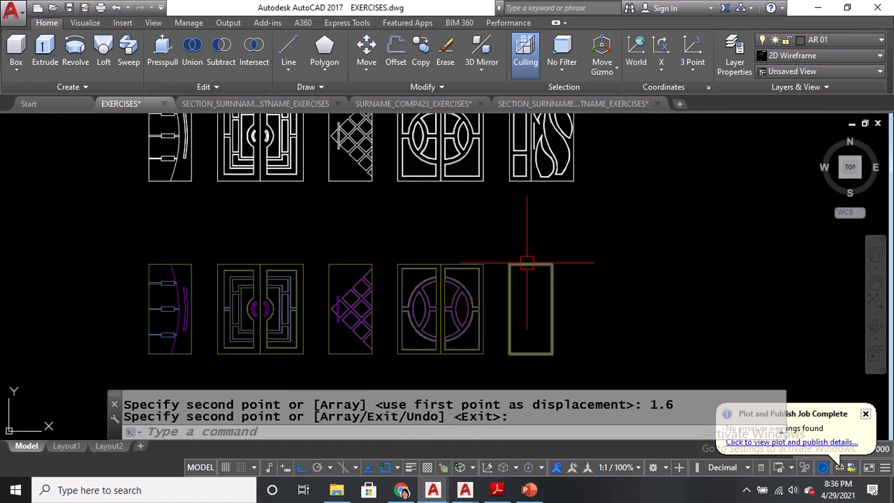
{"action": "type", "text": "co"}
{"action": "key", "text": "Return"}
{"action": "left_click", "coordinate": [528, 264]}
{"action": "key", "text": "Return"}
{"action": "left_click", "coordinate": [509, 354]}
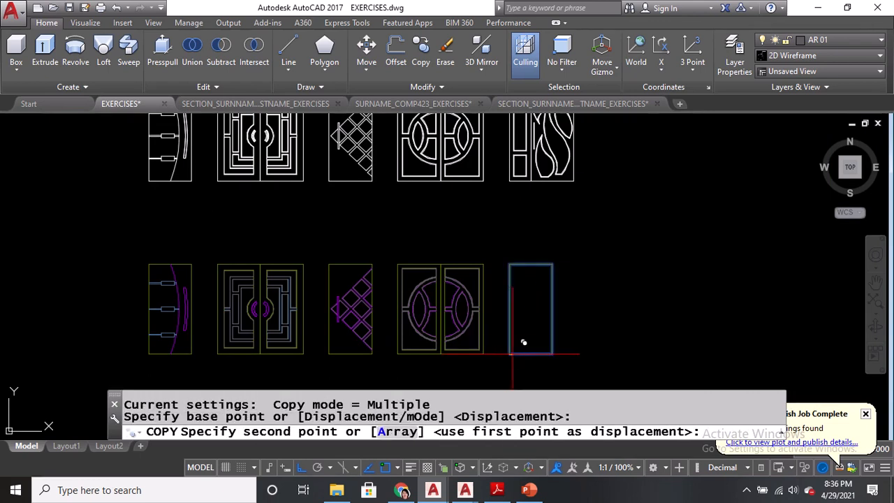
{"action": "left_click", "coordinate": [551, 354]}
{"action": "key", "text": "Return"}
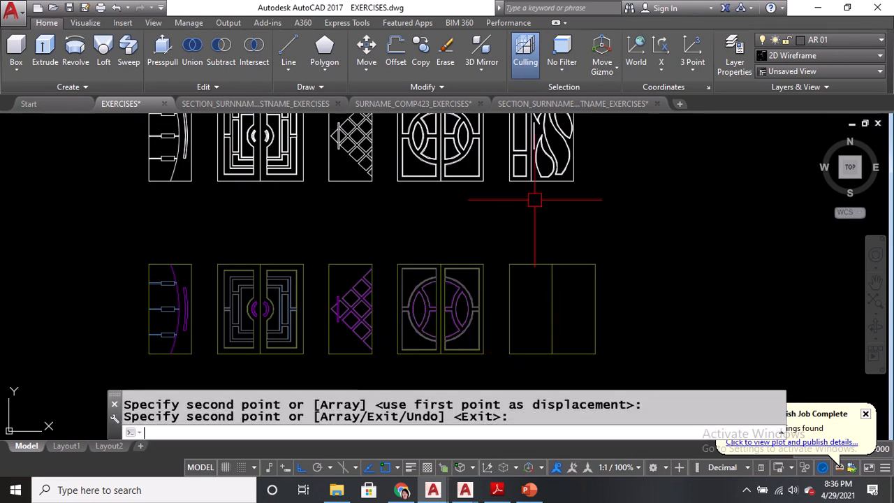
Measure the width of the narrow leaf on the white flame-pattern reference door
{"action": "type", "text": "DI"}
{"action": "key", "text": "Return"}
{"action": "scroll", "coordinate": [521, 194], "scroll_direction": "up", "scroll_amount": 5}
{"action": "left_click", "coordinate": [506, 183]}
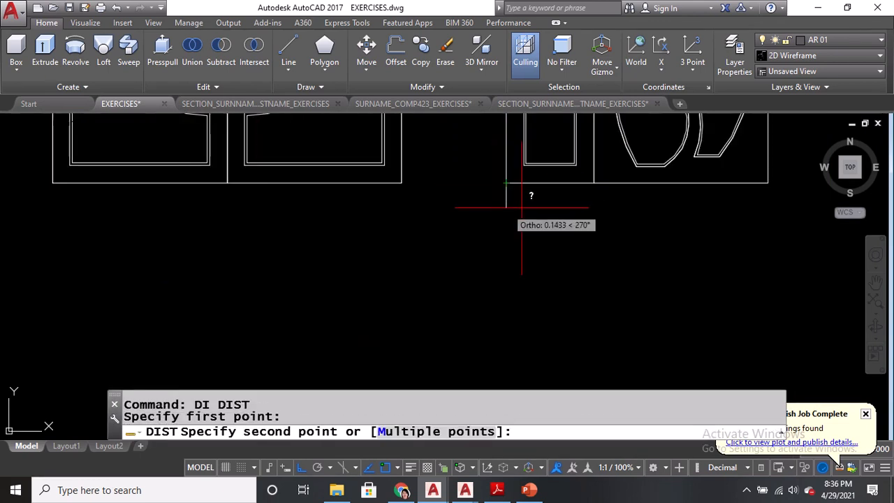
{"action": "left_click", "coordinate": [593, 183]}
{"action": "scroll", "coordinate": [499, 217], "scroll_direction": "down", "scroll_amount": 5}
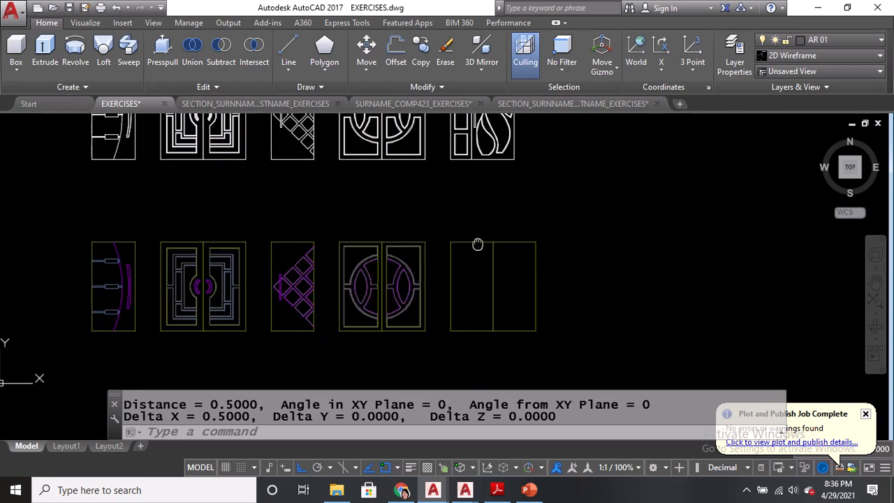
Stretch the two empty leaf frames leftward, moving their shared edge to the midpoint of the first frame's bottom edge
{"action": "type", "text": "S"}
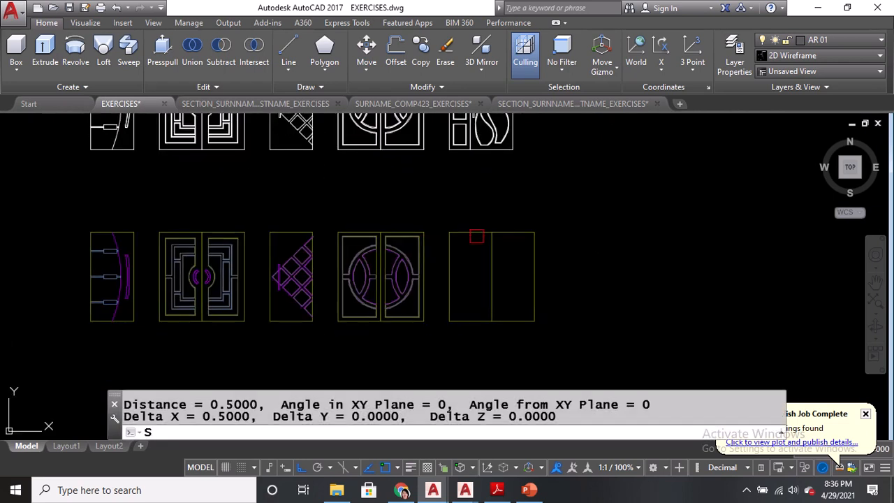
{"action": "key", "text": "Return"}
{"action": "left_click", "coordinate": [570, 199]}
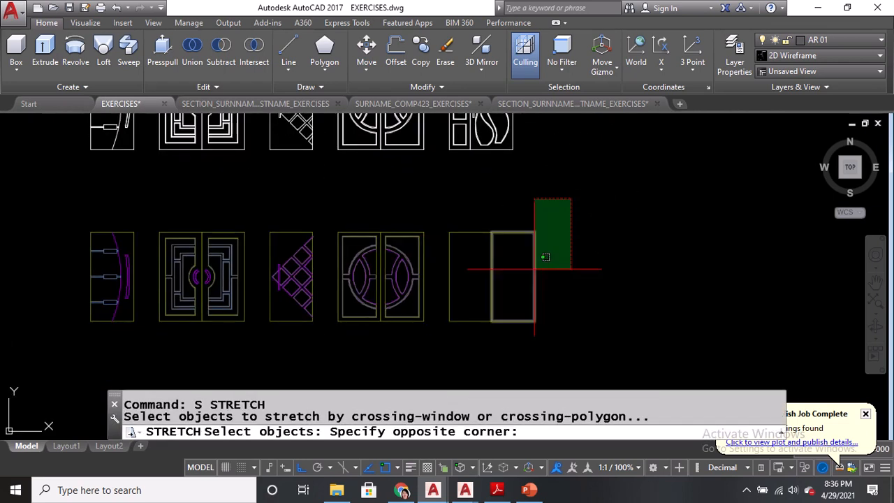
{"action": "left_click", "coordinate": [464, 335]}
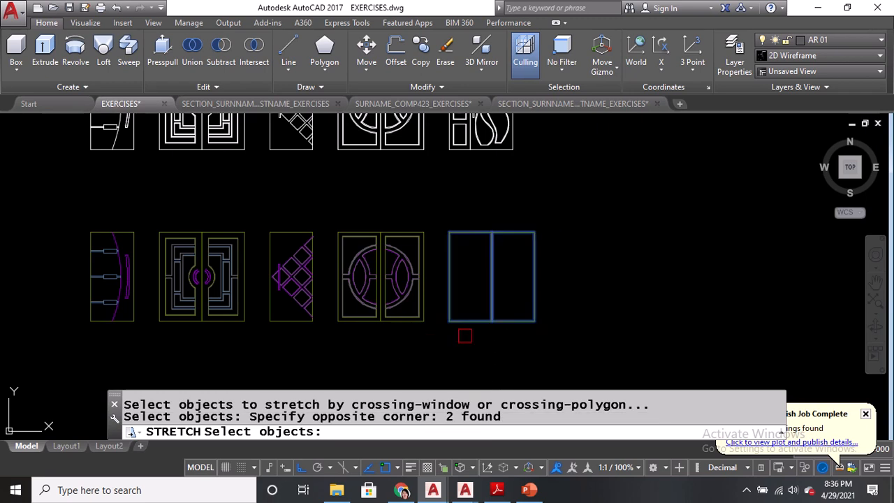
{"action": "scroll", "coordinate": [468, 334], "scroll_direction": "up", "scroll_amount": 4}
{"action": "scroll", "coordinate": [471, 331], "scroll_direction": "down", "scroll_amount": 2}
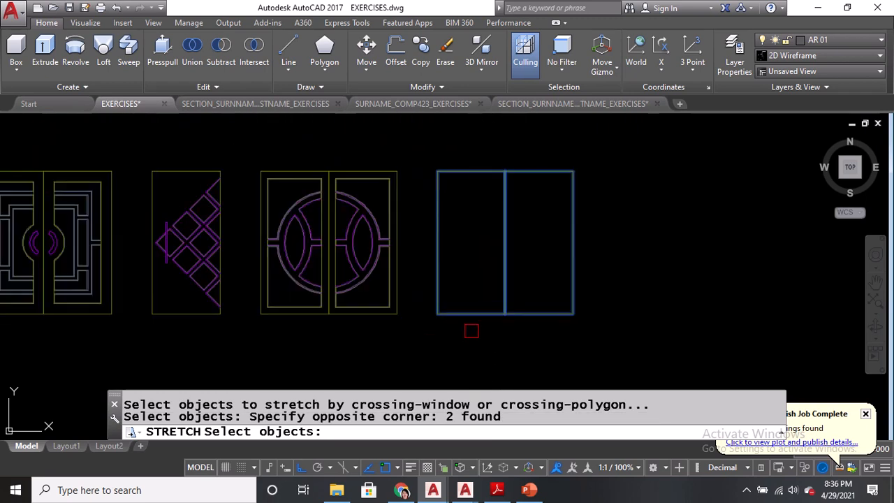
{"action": "scroll", "coordinate": [471, 331], "scroll_direction": "down", "scroll_amount": 2}
{"action": "middle_click_drag", "start_coordinate": [465, 299], "coordinate": [465, 362]}
{"action": "middle_click_drag", "start_coordinate": [458, 308], "coordinate": [474, 220]}
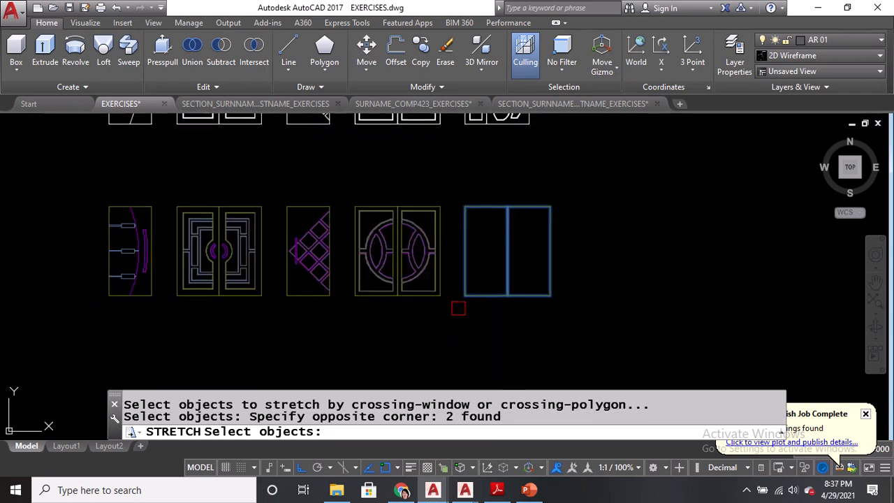
{"action": "scroll", "coordinate": [500, 283], "scroll_direction": "up", "scroll_amount": 4}
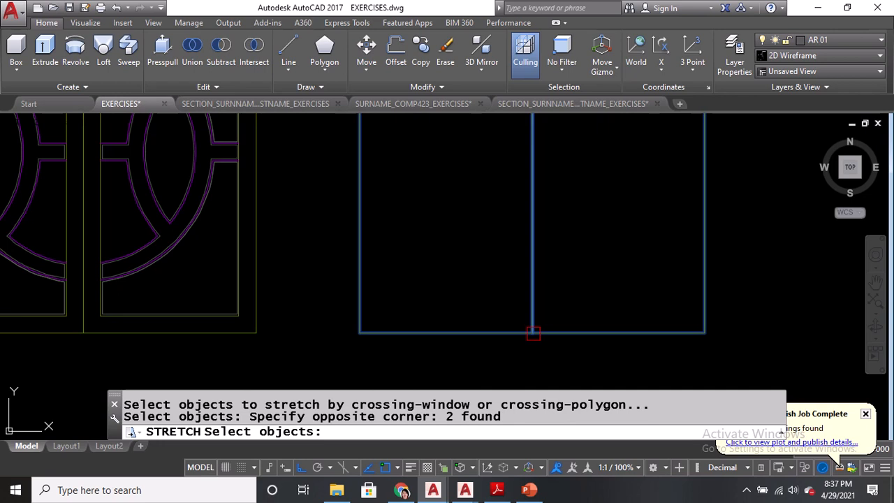
{"action": "key", "text": "Return"}
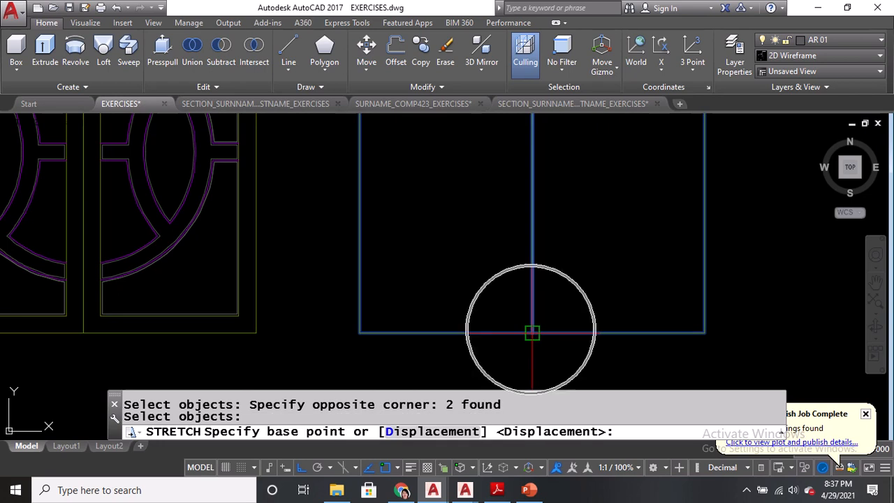
{"action": "left_click", "coordinate": [532, 332]}
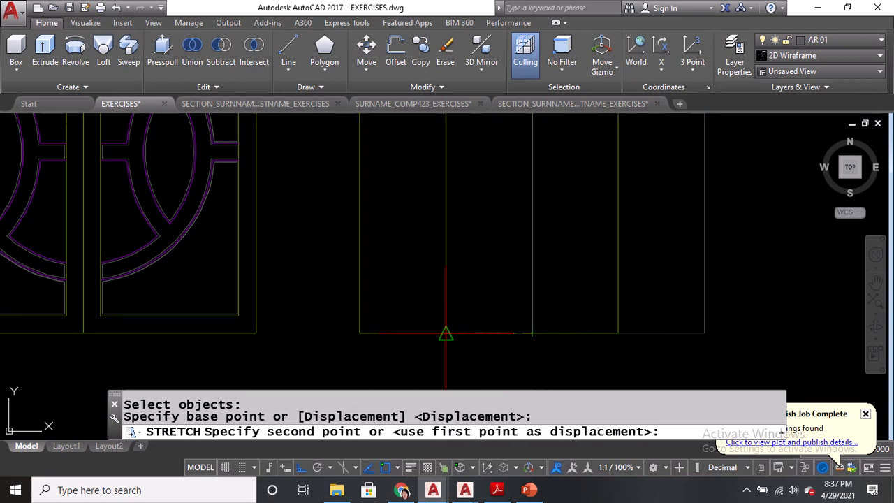
{"action": "left_click", "coordinate": [445, 332]}
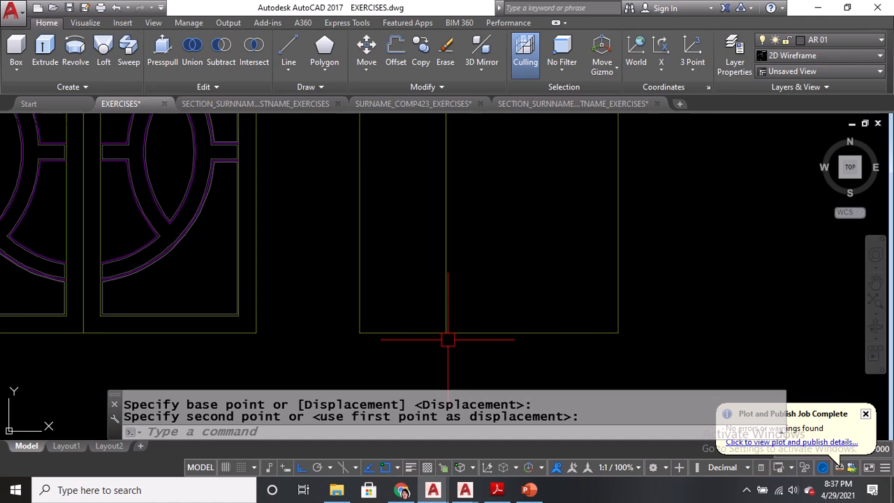
Measure the horizontal gap between the tall panel and the outer frame of the white reference door's narrow leaf
{"action": "scroll", "coordinate": [435, 309], "scroll_direction": "down", "scroll_amount": 4}
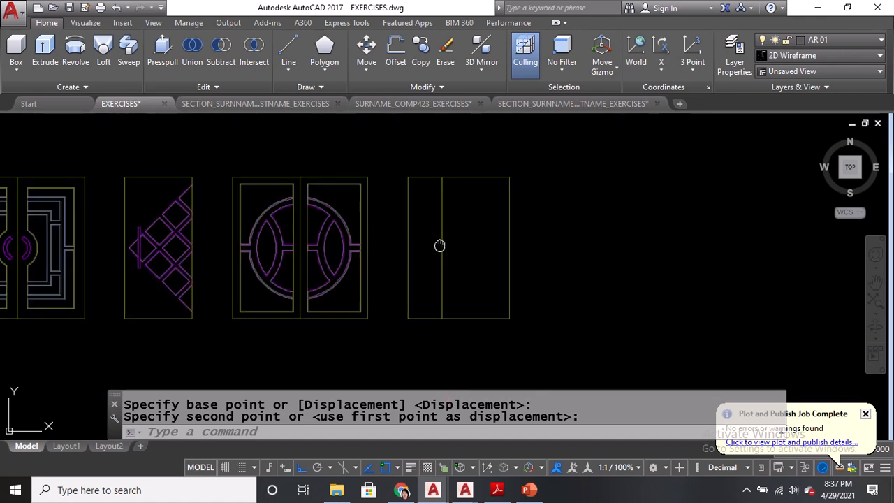
{"action": "middle_click_drag", "start_coordinate": [439, 246], "coordinate": [444, 411]}
{"action": "scroll", "coordinate": [427, 301], "scroll_direction": "up", "scroll_amount": 3}
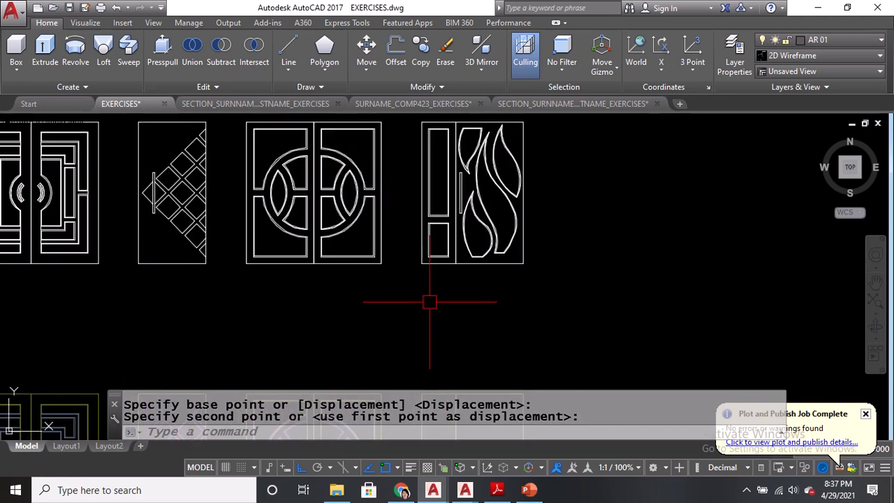
{"action": "scroll", "coordinate": [429, 213], "scroll_direction": "up", "scroll_amount": 5}
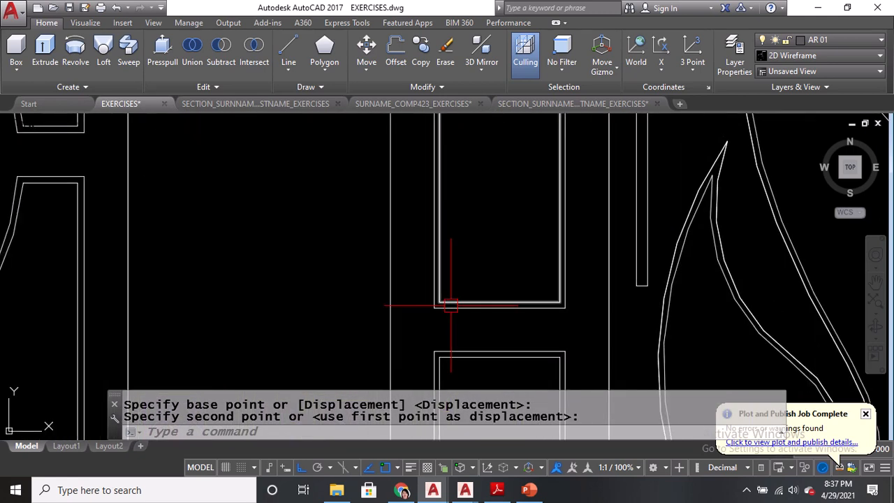
{"action": "scroll", "coordinate": [451, 305], "scroll_direction": "down", "scroll_amount": 2}
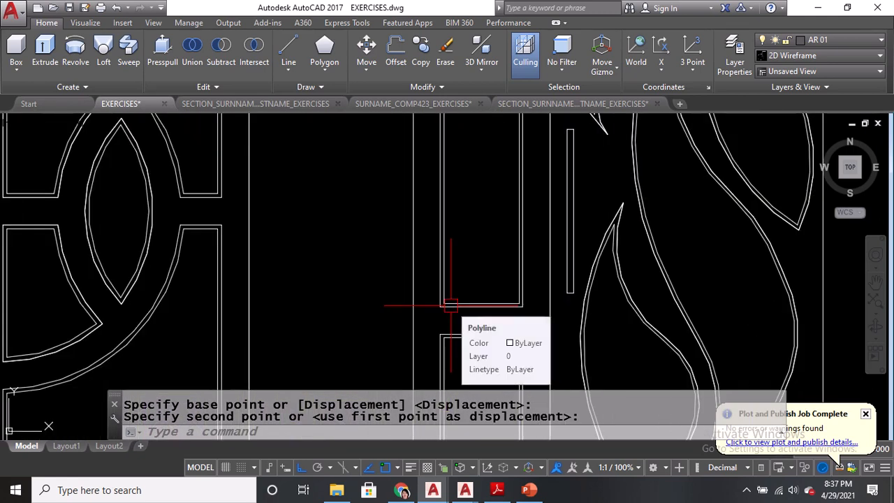
{"action": "type", "text": "DI"}
{"action": "key", "text": "Return"}
{"action": "scroll", "coordinate": [426, 279], "scroll_direction": "up", "scroll_amount": 4}
{"action": "left_click", "coordinate": [462, 348]}
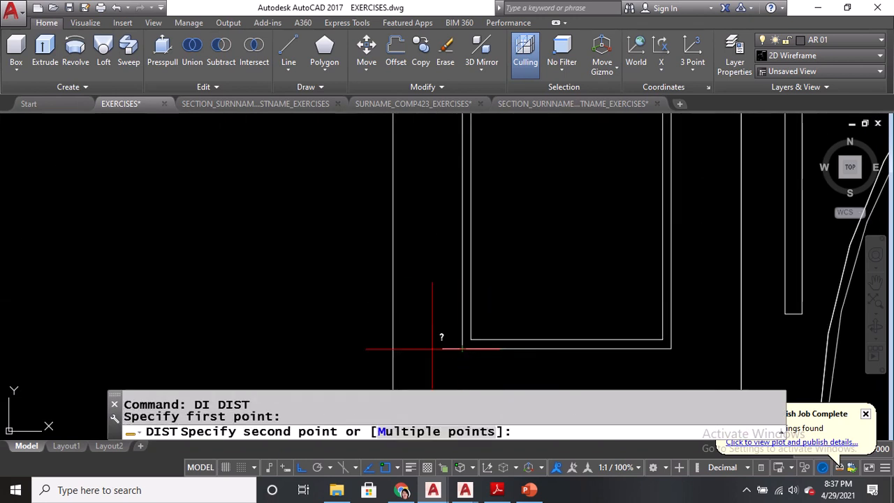
{"action": "left_click", "coordinate": [393, 348]}
{"action": "scroll", "coordinate": [423, 278], "scroll_direction": "down", "scroll_amount": 7}
{"action": "middle_click_drag", "start_coordinate": [457, 357], "coordinate": [469, 126]}
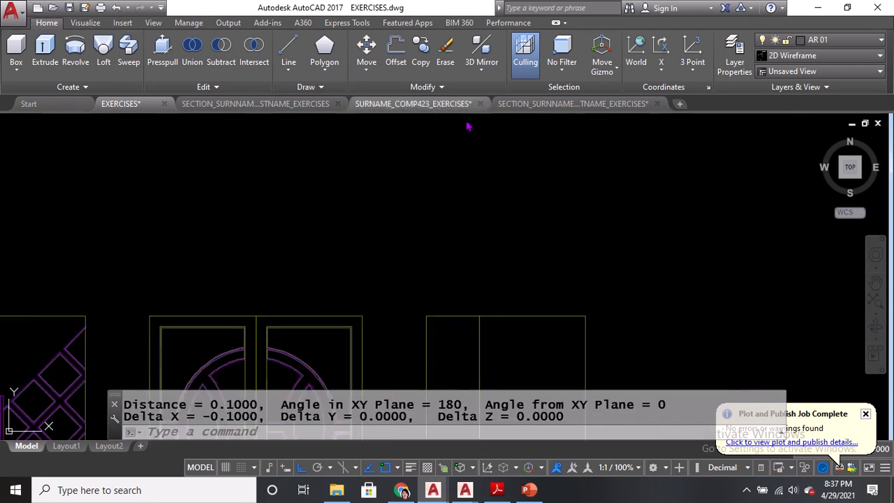
Offset the empty narrow leaf frame of the fifth door inward by 0.1
{"action": "scroll", "coordinate": [468, 213], "scroll_direction": "down", "scroll_amount": 2}
{"action": "middle_click_drag", "start_coordinate": [471, 309], "coordinate": [472, 234]}
{"action": "type", "text": "O"}
{"action": "key", "text": "Return"}
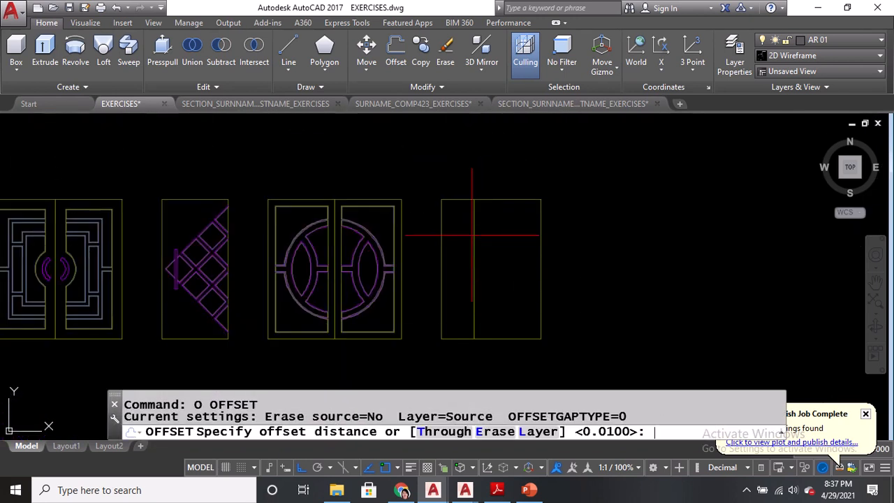
{"action": "key", "text": "Return"}
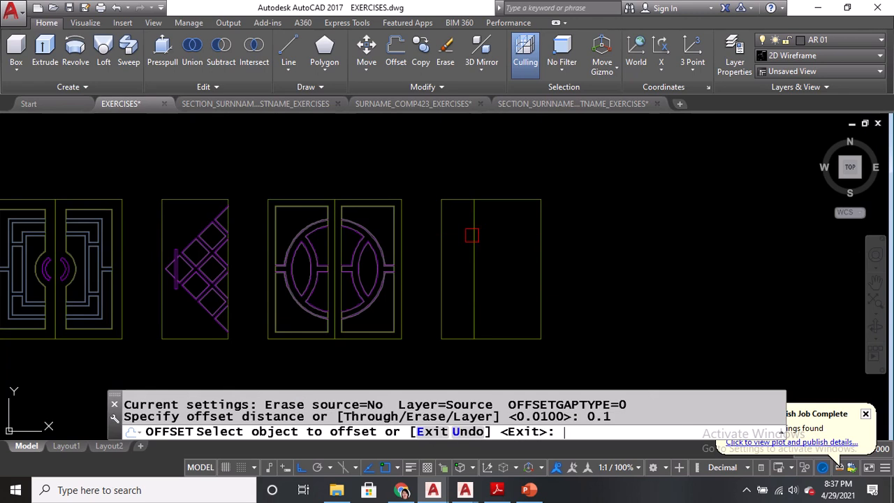
{"action": "left_click", "coordinate": [448, 201]}
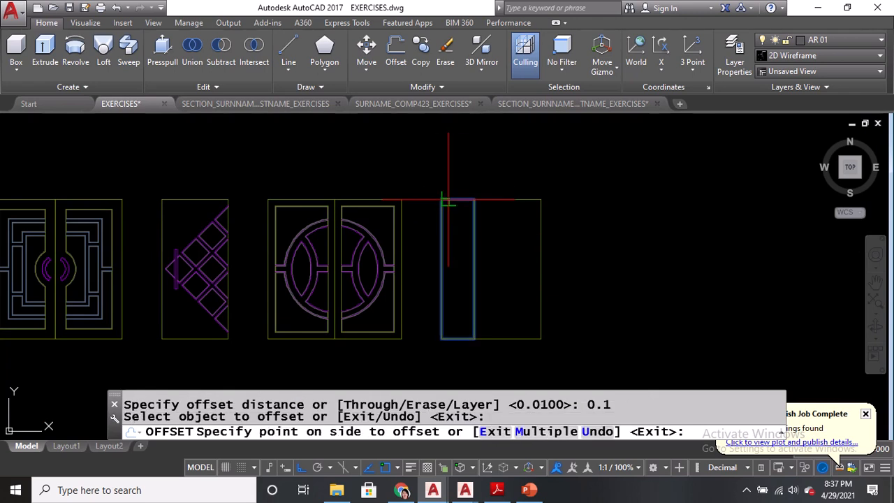
{"action": "left_click", "coordinate": [458, 240]}
{"action": "key", "text": "Return"}
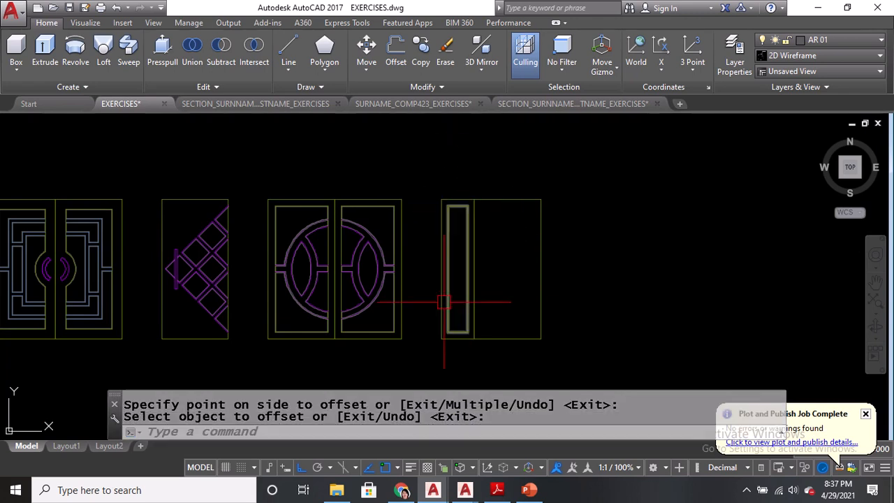
Measure the height of the small lower panel on the white flame-pattern door's narrow leaf
{"action": "middle_click_drag", "start_coordinate": [454, 183], "coordinate": [449, 310]}
{"action": "type", "text": "DI"}
{"action": "key", "text": "Return"}
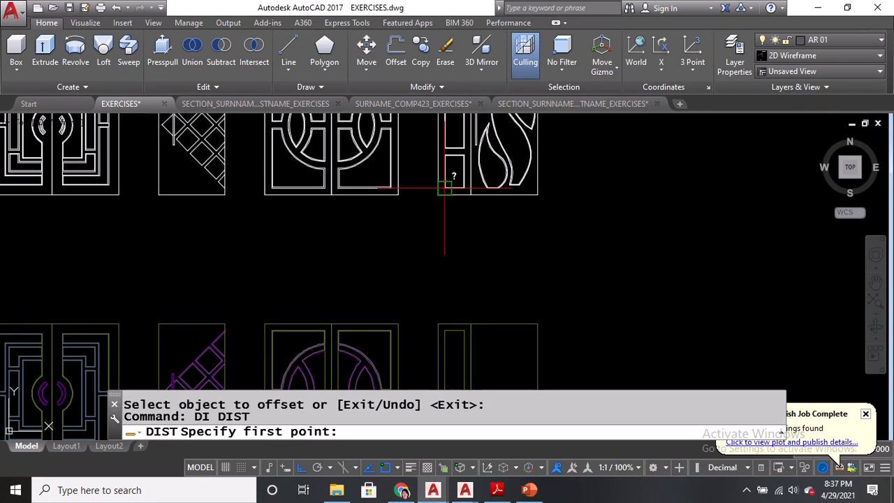
{"action": "scroll", "coordinate": [448, 219], "scroll_direction": "up", "scroll_amount": 6}
{"action": "left_click", "coordinate": [487, 292]}
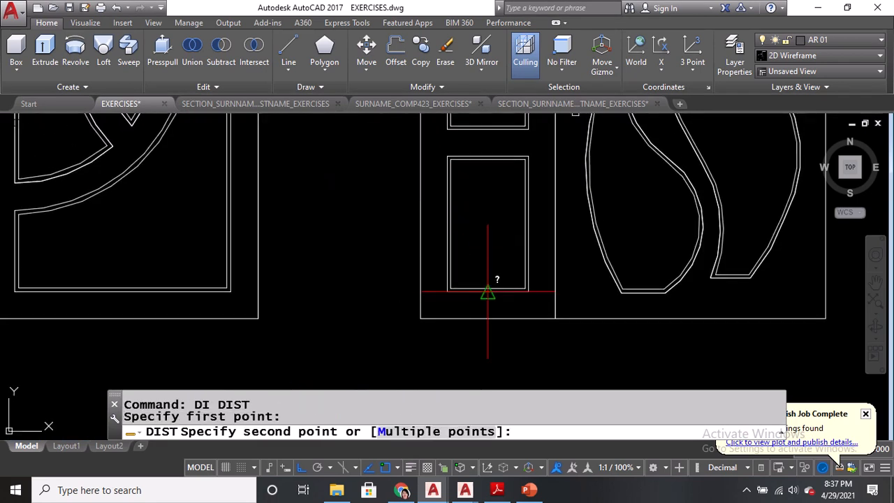
{"action": "left_click", "coordinate": [488, 158]}
Stretch the bottom edge of the new inner panel rectangle upward by 0.6
{"action": "scroll", "coordinate": [488, 134], "scroll_direction": "down", "scroll_amount": 6}
{"action": "scroll", "coordinate": [498, 271], "scroll_direction": "up", "scroll_amount": 5}
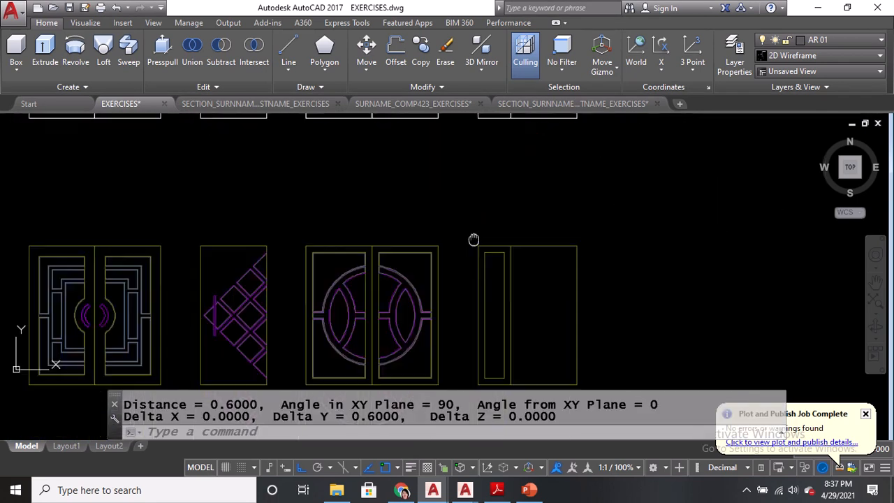
{"action": "left_click", "coordinate": [502, 290]}
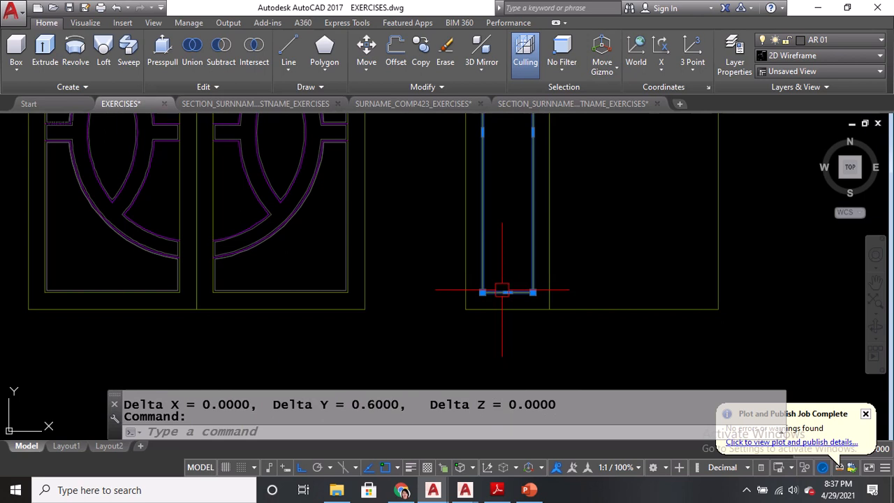
{"action": "left_click", "coordinate": [507, 292]}
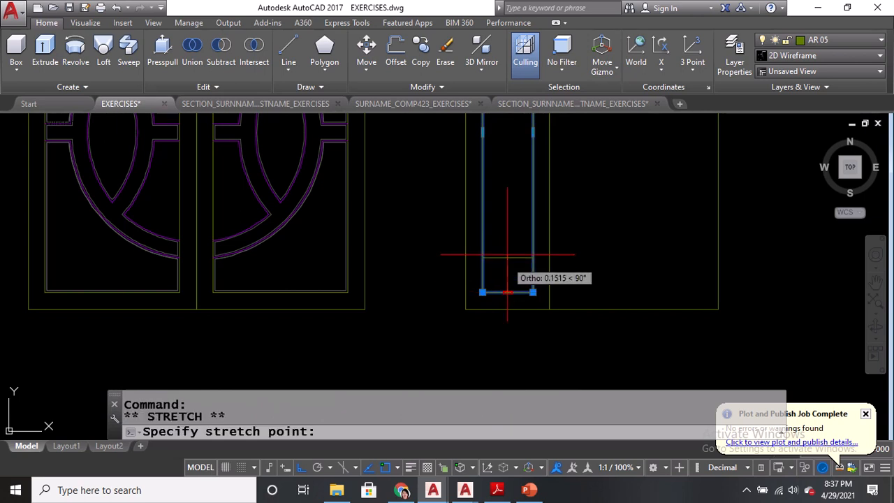
{"action": "type", "text": "."}
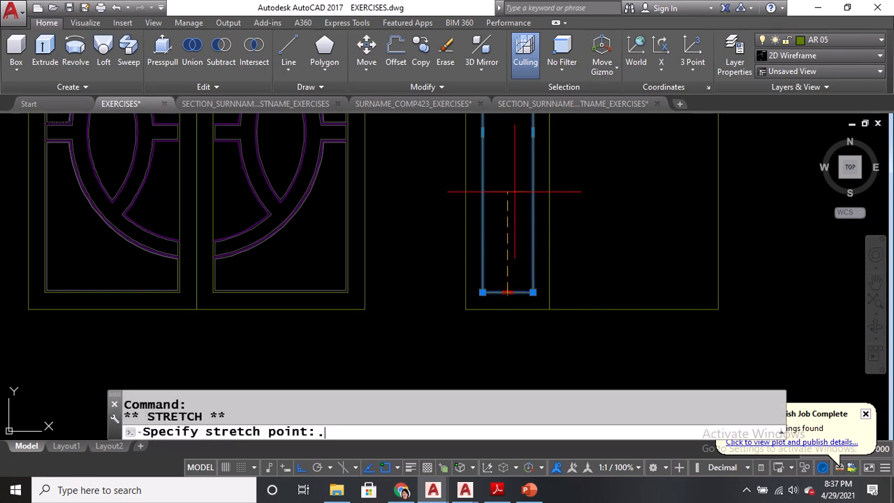
{"action": "type", "text": "6"}
{"action": "key", "text": "Return"}
{"action": "key", "text": "Escape"}
{"action": "scroll", "coordinate": [523, 243], "scroll_direction": "down", "scroll_amount": 3}
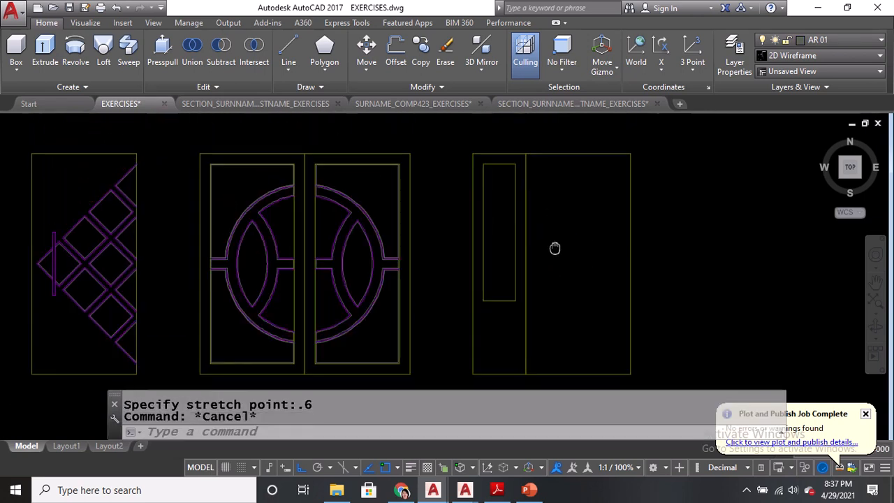
Assign the shortened panel rectangle in the narrow leaf to layer AR 03
{"action": "left_click", "coordinate": [487, 314]}
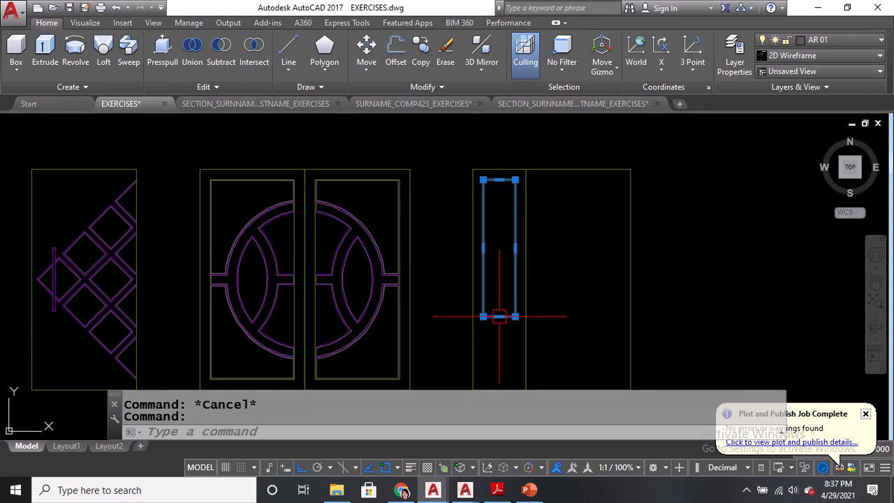
{"action": "left_click", "coordinate": [816, 42]}
{"action": "left_click", "coordinate": [817, 108]}
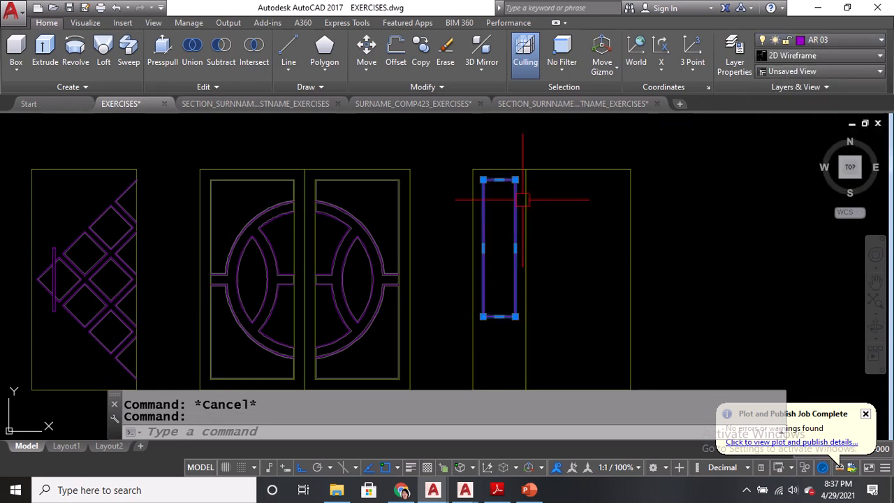
{"action": "key", "text": "Escape"}
Offset the purple panel rectangle inward by 0.01 to create its inner outline
{"action": "type", "text": "o"}
{"action": "key", "text": "Return"}
{"action": "type", "text": "."}
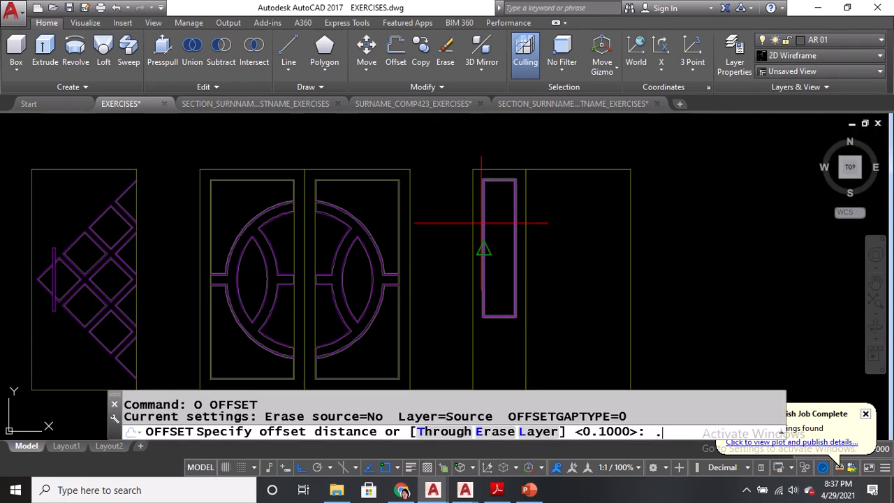
{"action": "type", "text": "01"}
{"action": "key", "text": "Return"}
{"action": "left_click", "coordinate": [498, 181]}
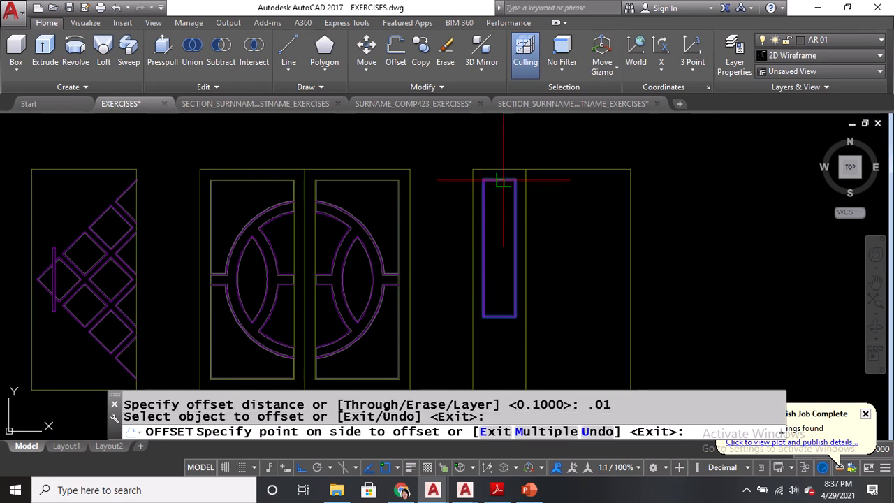
{"action": "left_click", "coordinate": [498, 222]}
{"action": "scroll", "coordinate": [498, 222], "scroll_direction": "up", "scroll_amount": 4}
{"action": "key", "text": "Return"}
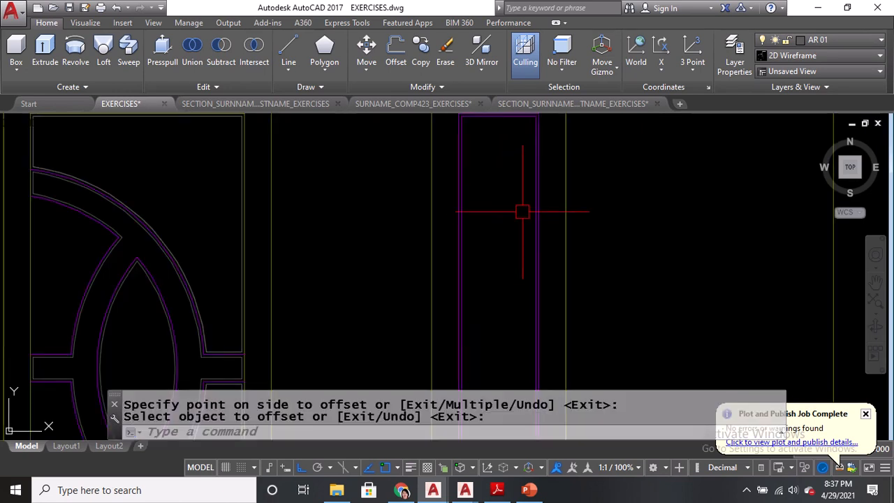
Assign the panel's inner outline to layer AR 01
{"action": "scroll", "coordinate": [544, 210], "scroll_direction": "up", "scroll_amount": 4}
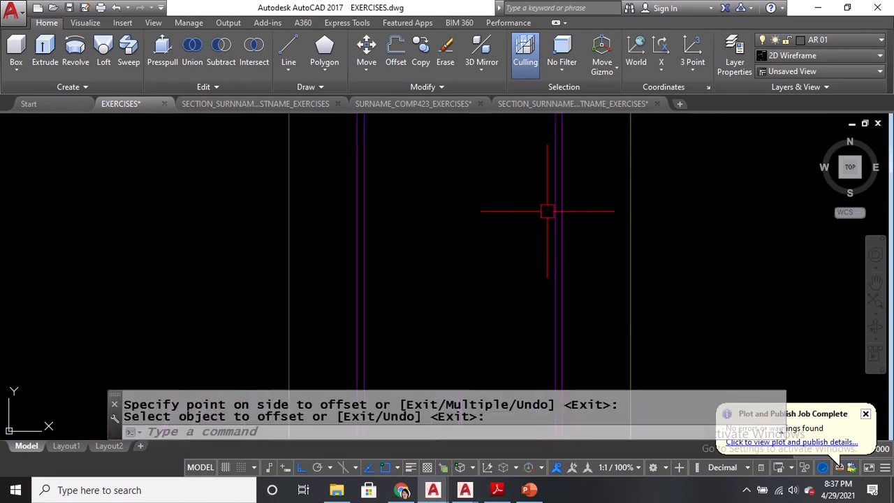
{"action": "left_click", "coordinate": [859, 42]}
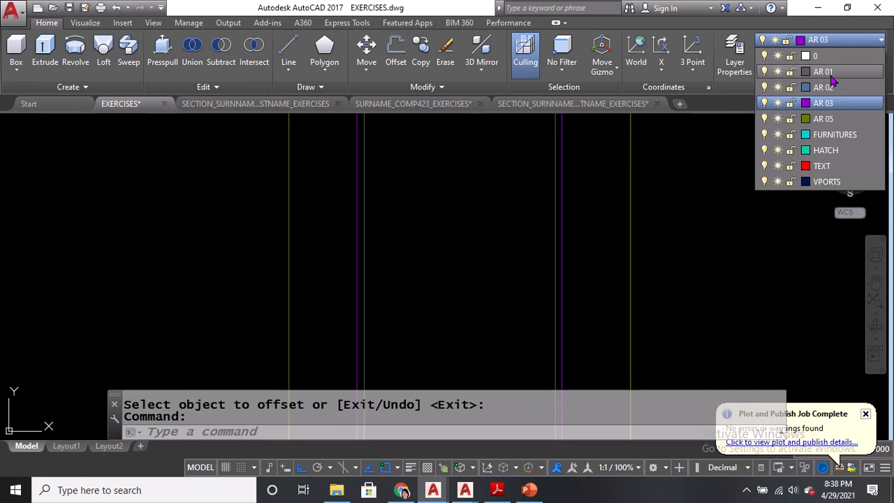
{"action": "left_click", "coordinate": [824, 70]}
{"action": "scroll", "coordinate": [489, 235], "scroll_direction": "down", "scroll_amount": 4}
{"action": "key", "text": "Escape"}
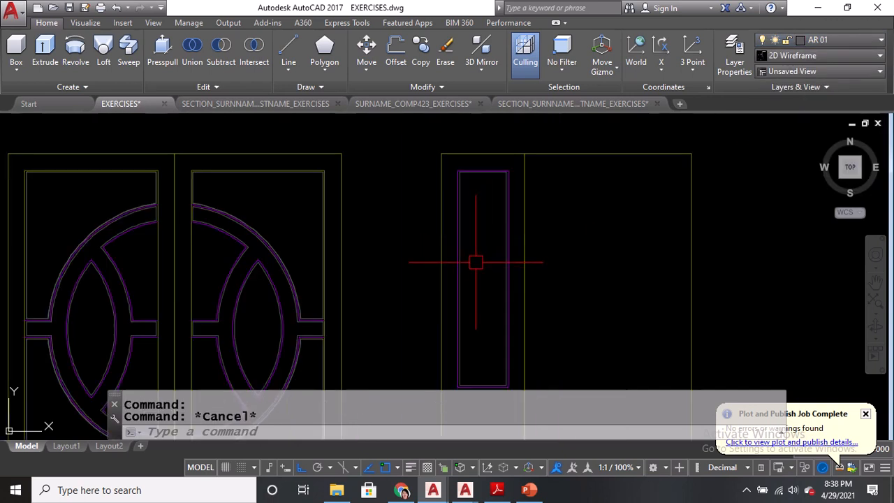
Copy both panel outlines downward, from the midpoint of the narrow leaf's top edge to the midpoint of the outer outline's bottom edge
{"action": "middle_click_drag", "start_coordinate": [473, 303], "coordinate": [485, 247]}
{"action": "type", "text": "CO"}
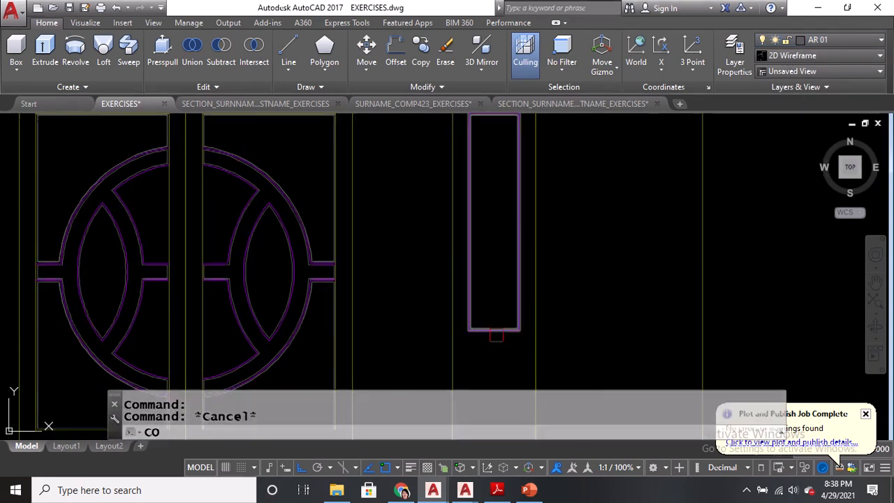
{"action": "key", "text": "Return"}
{"action": "scroll", "coordinate": [492, 307], "scroll_direction": "up", "scroll_amount": 6}
{"action": "left_click", "coordinate": [495, 294]}
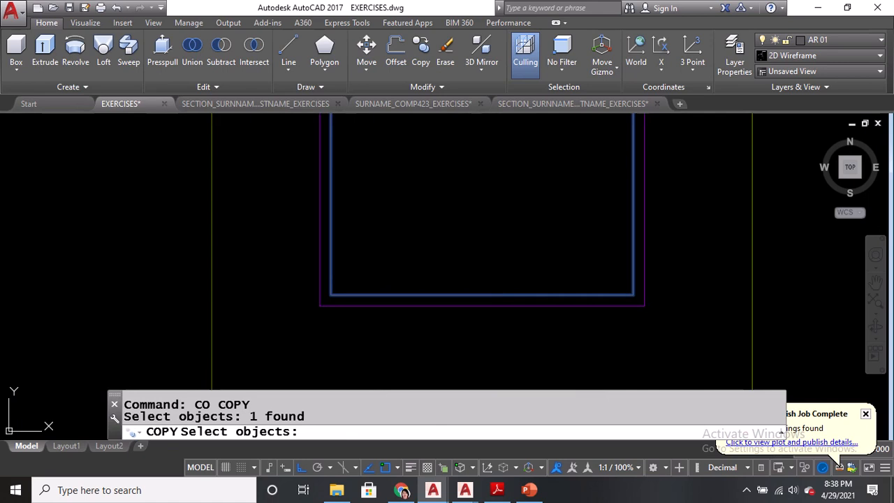
{"action": "left_click", "coordinate": [489, 304]}
{"action": "scroll", "coordinate": [488, 317], "scroll_direction": "down", "scroll_amount": 5}
{"action": "key", "text": "Return"}
{"action": "scroll", "coordinate": [481, 171], "scroll_direction": "up", "scroll_amount": 8}
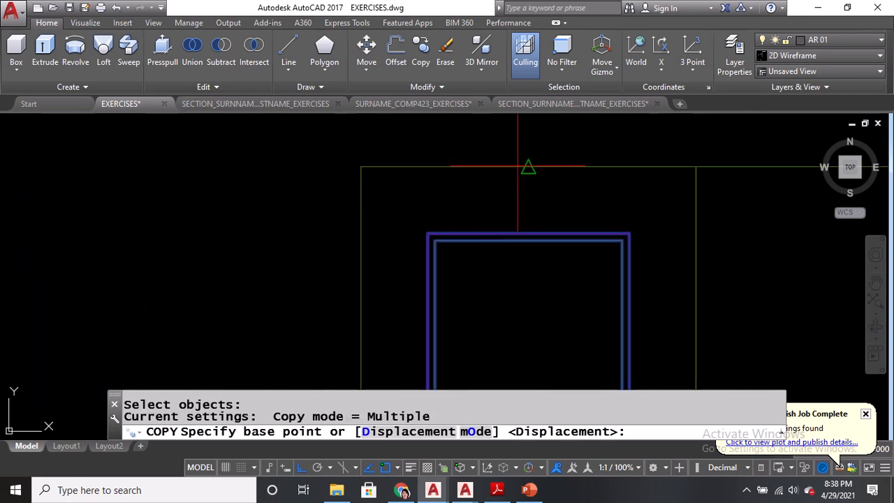
{"action": "left_click", "coordinate": [528, 168]}
{"action": "scroll", "coordinate": [524, 300], "scroll_direction": "down", "scroll_amount": 5}
{"action": "scroll", "coordinate": [529, 303], "scroll_direction": "up", "scroll_amount": 6}
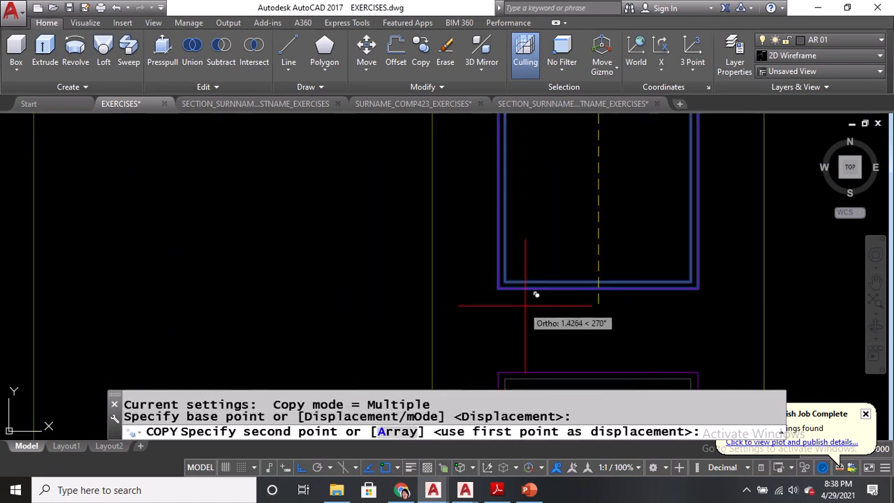
{"action": "left_click", "coordinate": [601, 279]}
{"action": "key", "text": "Return"}
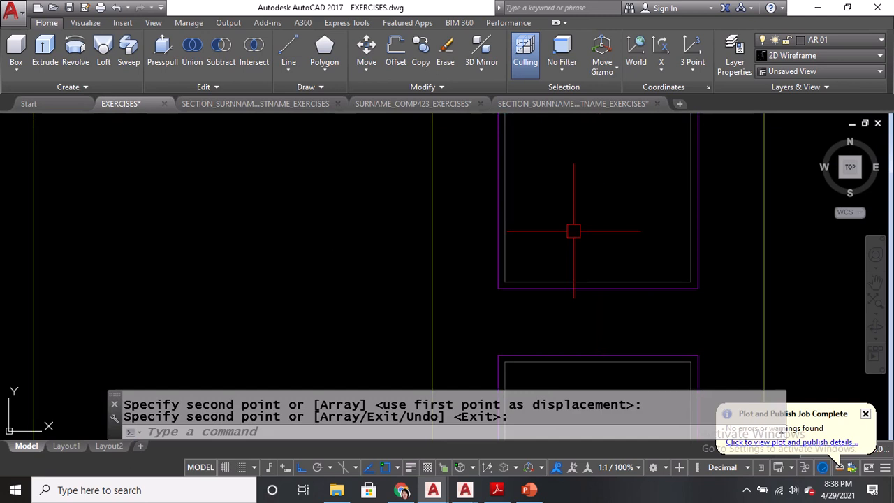
Stretch the bottom edges of both copied panel outlines upward together until the outer one meets the narrow leaf frame's bottom edge
{"action": "scroll", "coordinate": [574, 325], "scroll_direction": "down", "scroll_amount": 4}
{"action": "scroll", "coordinate": [575, 325], "scroll_direction": "up", "scroll_amount": 4}
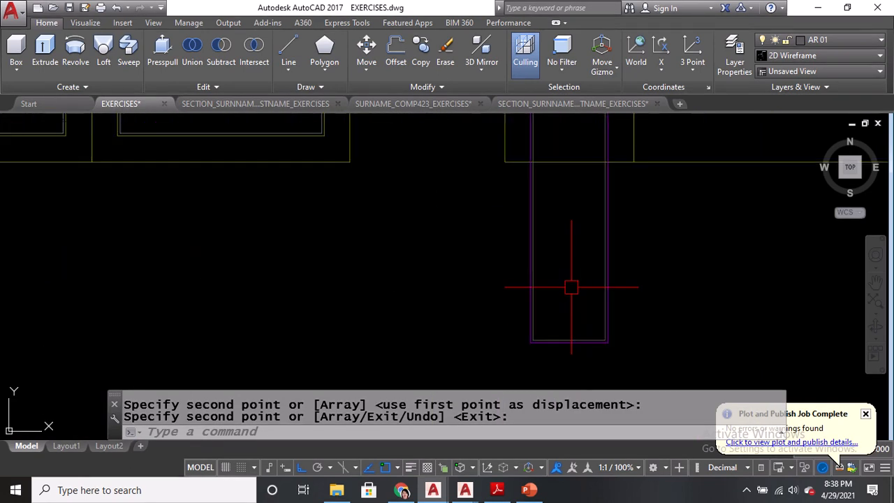
{"action": "scroll", "coordinate": [566, 340], "scroll_direction": "up", "scroll_amount": 4}
{"action": "key", "text": "Return"}
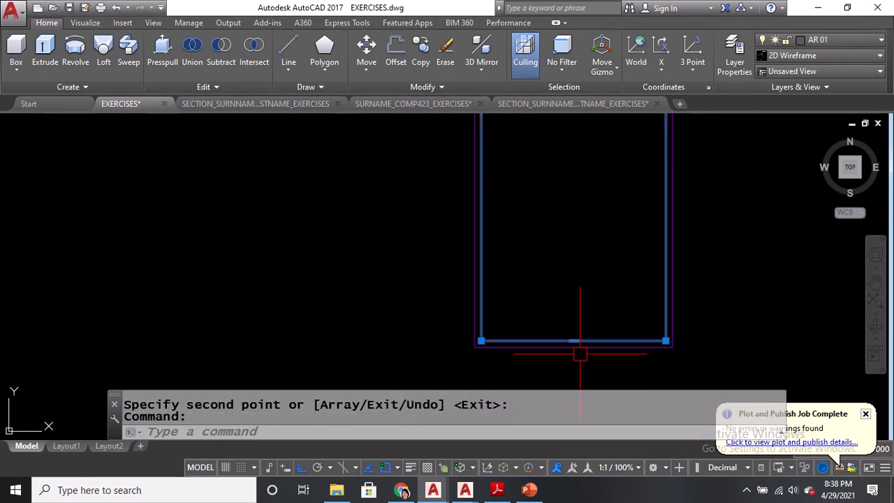
{"action": "left_click", "coordinate": [580, 345]}
{"action": "scroll", "coordinate": [455, 317], "scroll_direction": "down", "scroll_amount": 5}
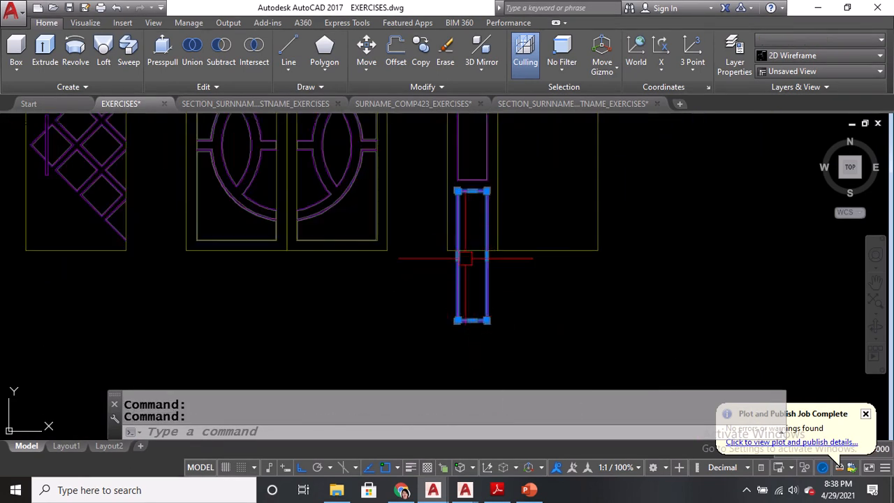
{"action": "scroll", "coordinate": [459, 338], "scroll_direction": "up", "scroll_amount": 5}
{"action": "scroll", "coordinate": [502, 229], "scroll_direction": "up", "scroll_amount": 4}
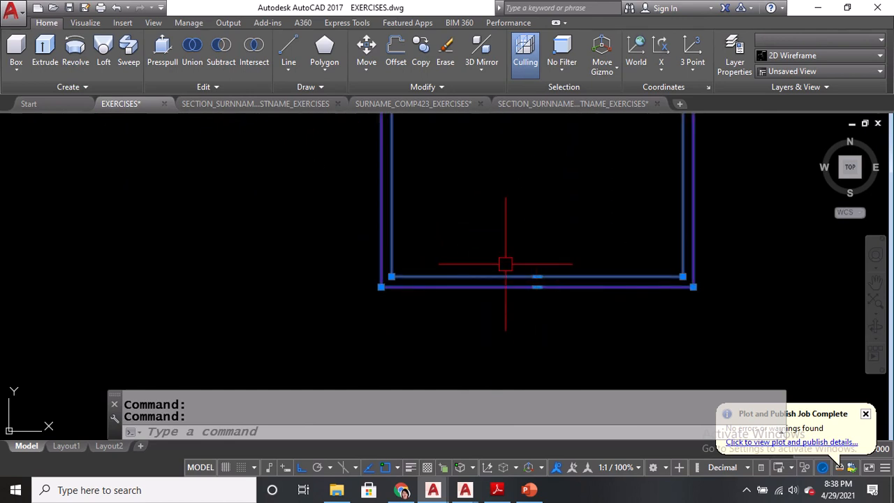
{"action": "scroll", "coordinate": [505, 264], "scroll_direction": "down", "scroll_amount": 5}
{"action": "middle_click_drag", "start_coordinate": [515, 214], "coordinate": [514, 313]}
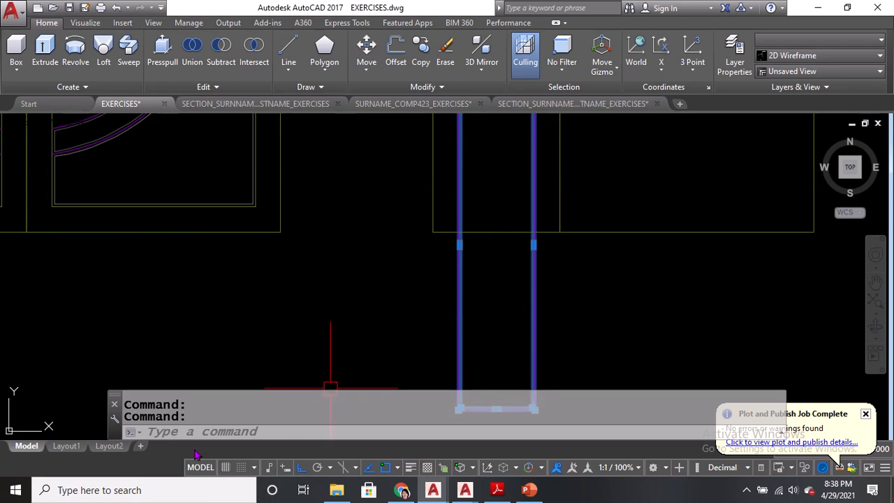
{"action": "middle_click_drag", "start_coordinate": [475, 342], "coordinate": [515, 241]}
{"action": "scroll", "coordinate": [529, 259], "scroll_direction": "up", "scroll_amount": 5}
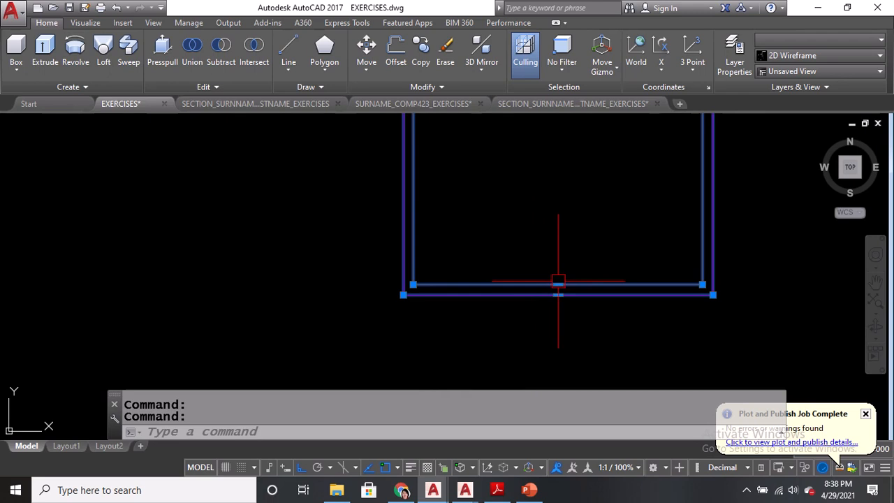
{"action": "mouse_move", "coordinate": [558, 284]}
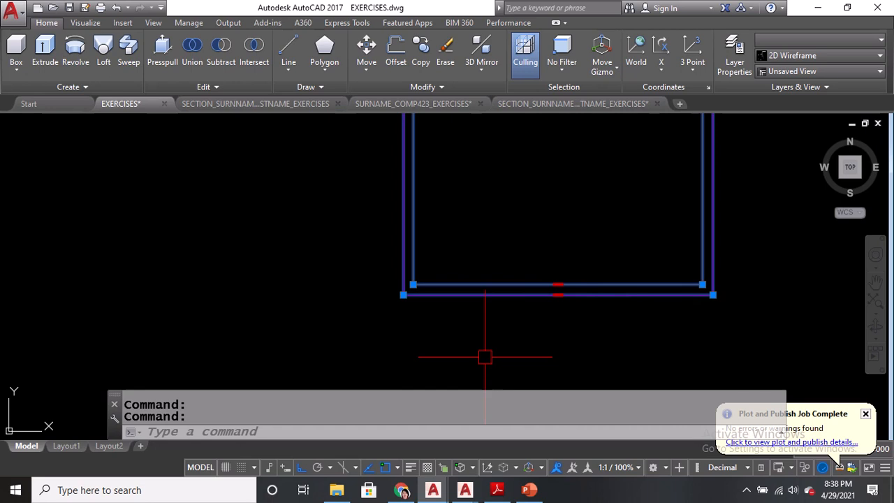
{"action": "left_click", "coordinate": [557, 295]}
{"action": "scroll", "coordinate": [559, 289], "scroll_direction": "down", "scroll_amount": 5}
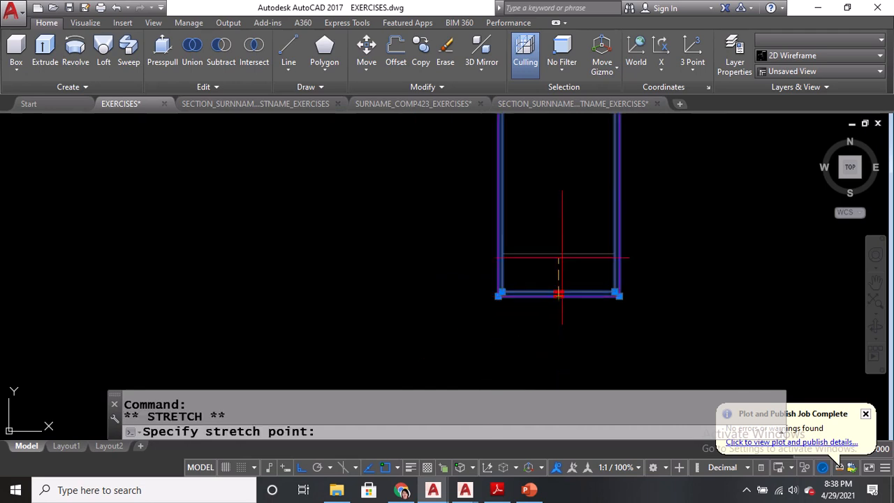
{"action": "left_click", "coordinate": [535, 299]}
{"action": "scroll", "coordinate": [639, 265], "scroll_direction": "down", "scroll_amount": 3}
{"action": "key", "text": "Escape"}
{"action": "scroll", "coordinate": [636, 365], "scroll_direction": "up", "scroll_amount": 6}
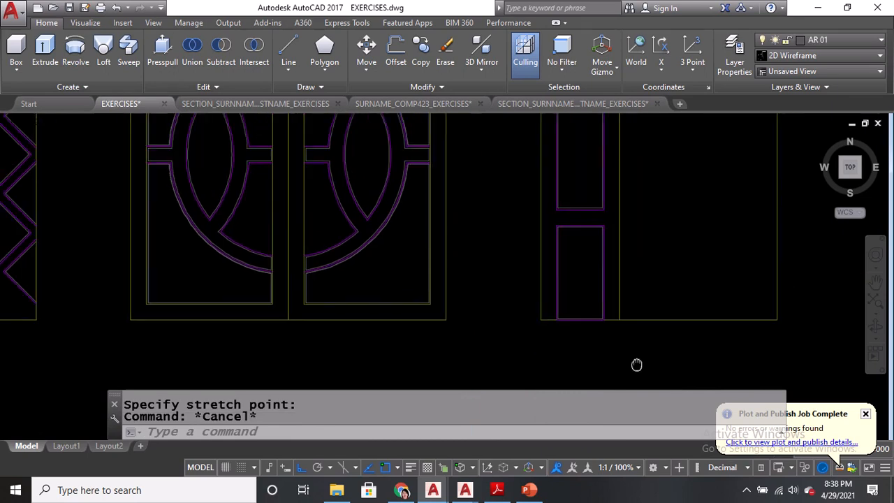
{"action": "scroll", "coordinate": [594, 356], "scroll_direction": "down", "scroll_amount": 2}
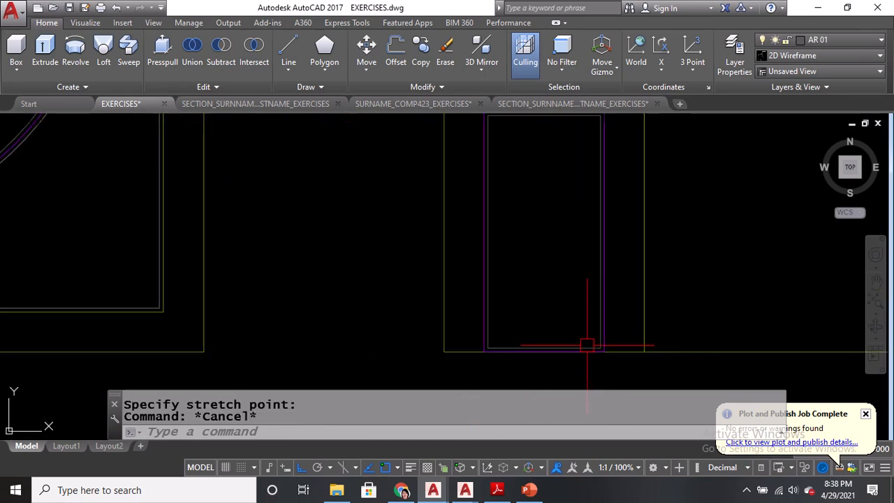
{"action": "scroll", "coordinate": [568, 346], "scroll_direction": "down", "scroll_amount": 3}
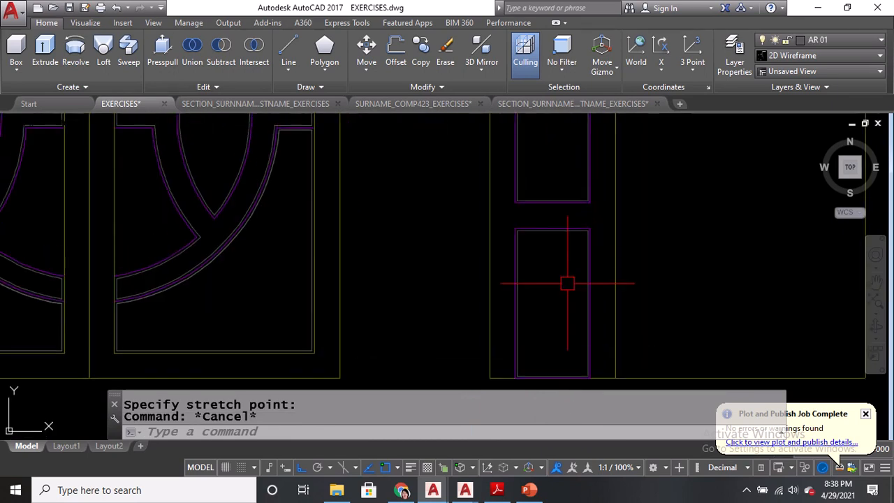
Measure the gap between the lower panel and the narrow leaf's bottom edge in the white reference door
{"action": "mouse_move", "coordinate": [567, 340]}
{"action": "middle_mouse_down"}
{"action": "mouse_move", "coordinate": [553, 261]}
{"action": "mouse_move", "coordinate": [529, 423]}
{"action": "mouse_move", "coordinate": [519, 327]}
{"action": "mouse_move", "coordinate": [555, 150]}
{"action": "middle_mouse_up"}
{"action": "scroll", "coordinate": [555, 150], "scroll_direction": "up", "scroll_amount": 3}
{"action": "type", "text": "di"}
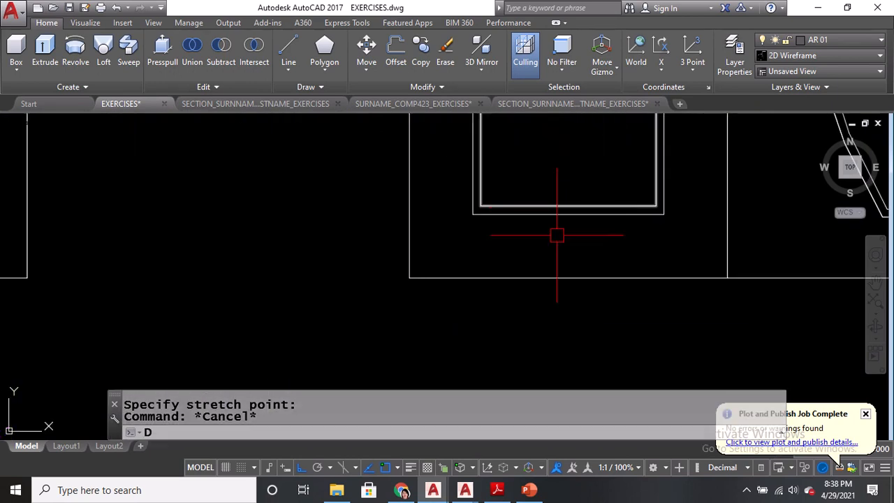
{"action": "key", "text": "Return"}
{"action": "left_click", "coordinate": [567, 213]}
{"action": "left_click", "coordinate": [567, 278]}
{"action": "scroll", "coordinate": [541, 208], "scroll_direction": "down", "scroll_amount": 5}
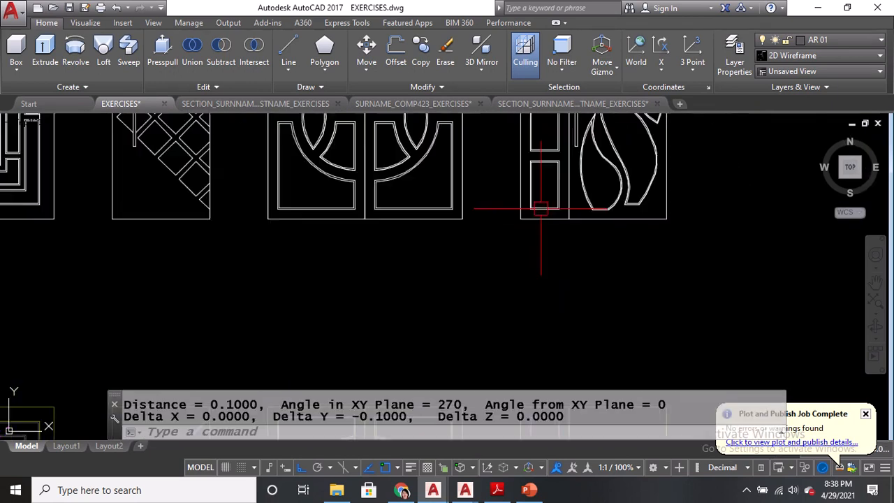
Stretch the bottom edges of both lower panel outlines in the coloured narrow leaf upward by 0.1
{"action": "middle_click_drag", "start_coordinate": [536, 309], "coordinate": [531, 385]}
{"action": "scroll", "coordinate": [572, 267], "scroll_direction": "up", "scroll_amount": 5}
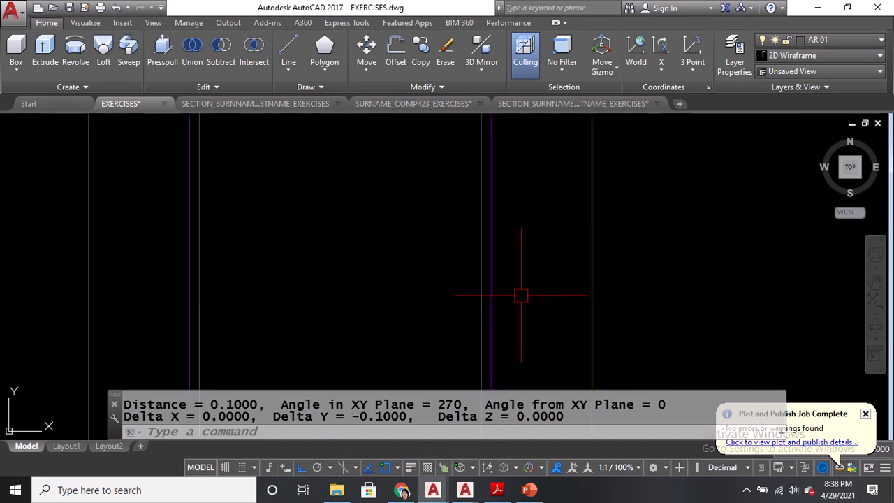
{"action": "left_click", "coordinate": [491, 287]}
{"action": "left_click", "coordinate": [475, 285]}
{"action": "left_click", "coordinate": [475, 283]}
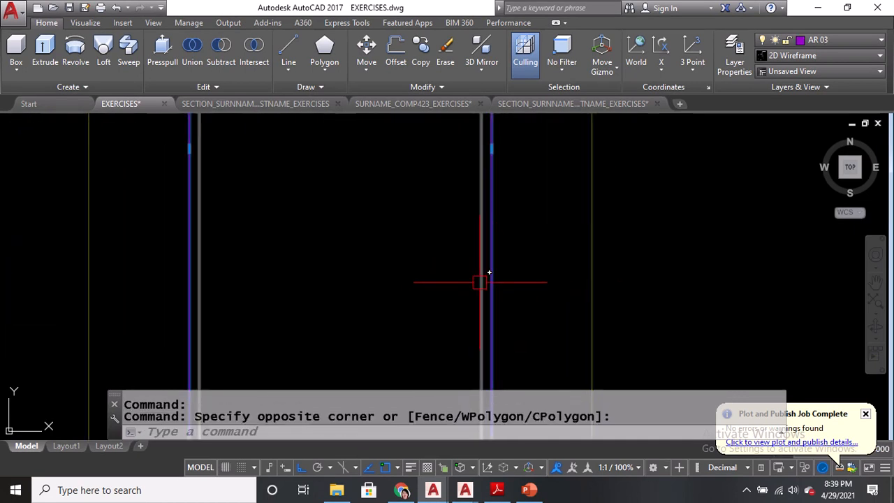
{"action": "left_click", "coordinate": [480, 283]}
{"action": "scroll", "coordinate": [501, 234], "scroll_direction": "down", "scroll_amount": 2}
{"action": "middle_click_drag", "start_coordinate": [431, 296], "coordinate": [510, 283]}
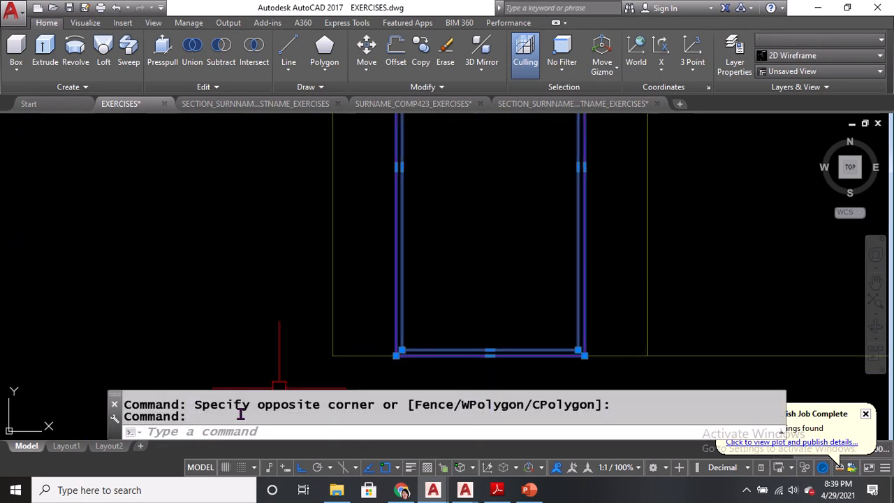
{"action": "left_click", "coordinate": [209, 433]}
{"action": "scroll", "coordinate": [478, 357], "scroll_direction": "up", "scroll_amount": 2}
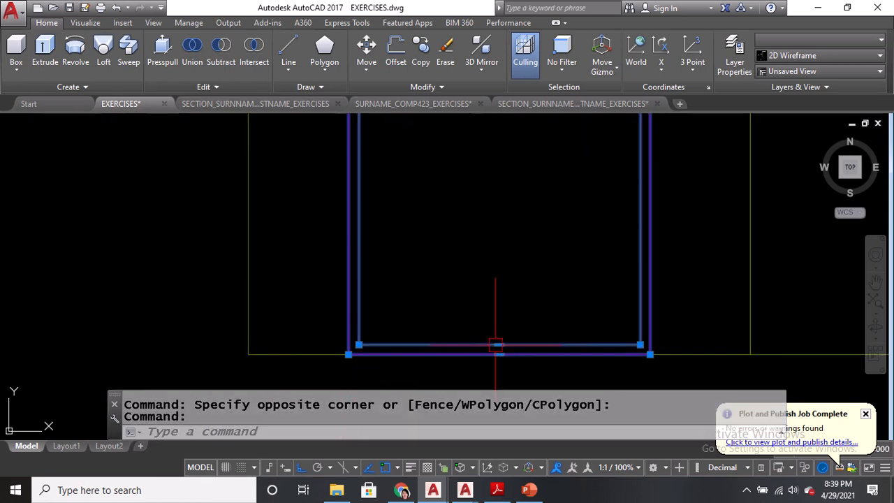
{"action": "left_click", "coordinate": [498, 344], "text": "shift"}
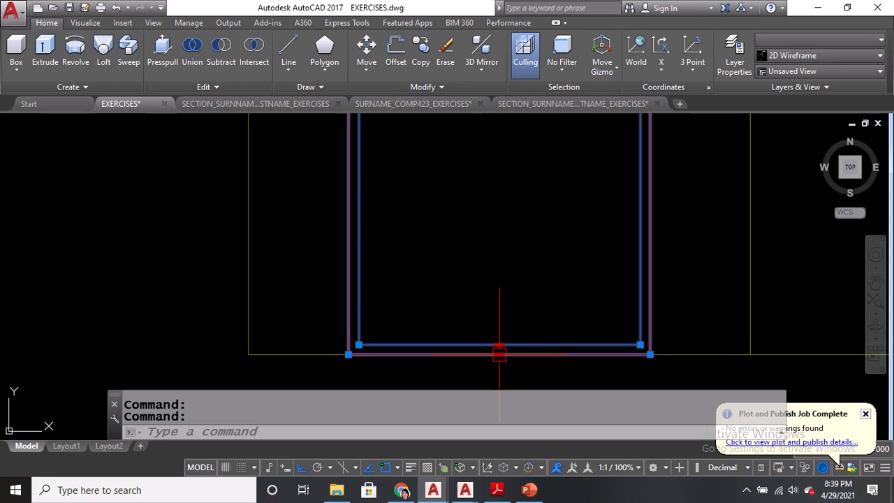
{"action": "left_click", "coordinate": [498, 354]}
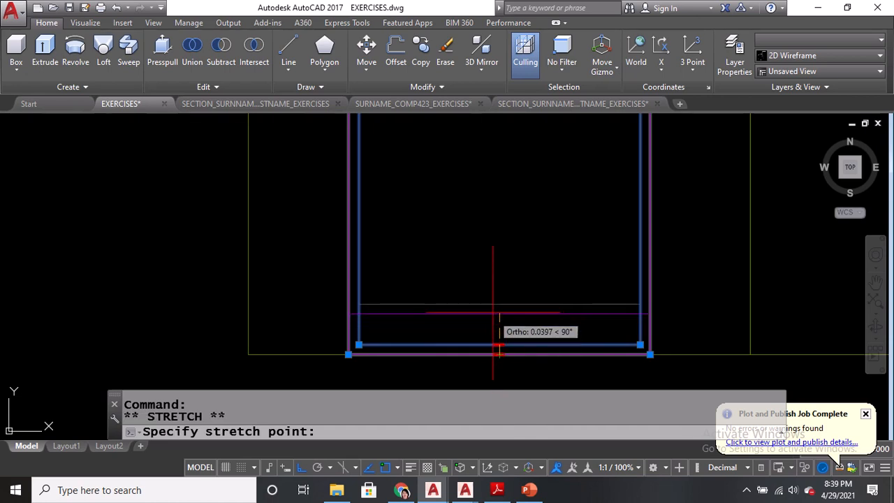
{"action": "type", "text": ".1"}
{"action": "key", "text": "Return"}
{"action": "scroll", "coordinate": [471, 329], "scroll_direction": "down", "scroll_amount": 3}
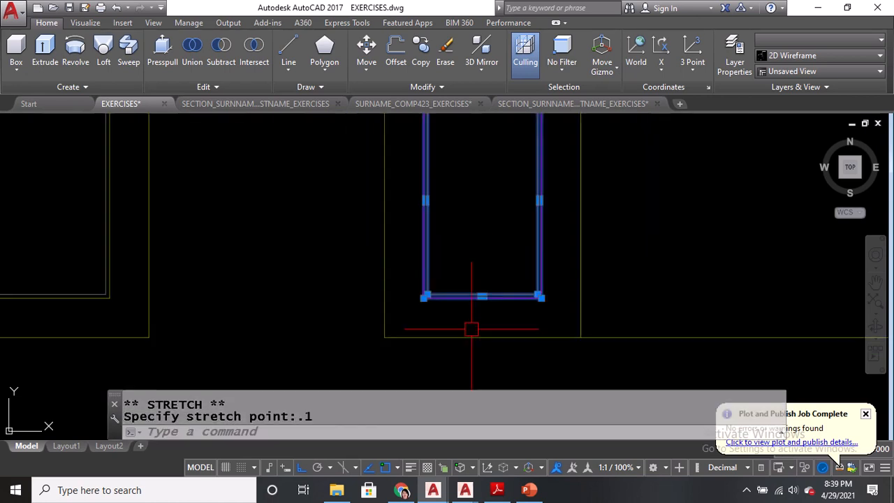
{"action": "key", "text": "Escape"}
Make AR 03 the current layer for drawing the flame shapes
{"action": "scroll", "coordinate": [519, 329], "scroll_direction": "down", "scroll_amount": 3}
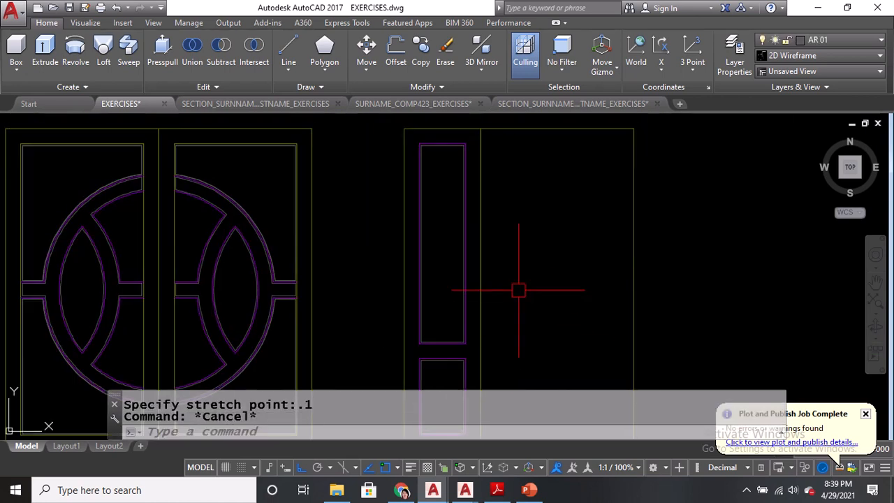
{"action": "scroll", "coordinate": [519, 290], "scroll_direction": "down", "scroll_amount": 4}
{"action": "mouse_move", "coordinate": [519, 190]}
{"action": "middle_mouse_down"}
{"action": "mouse_move", "coordinate": [500, 329]}
{"action": "mouse_move", "coordinate": [505, 236]}
{"action": "mouse_move", "coordinate": [511, 344]}
{"action": "middle_mouse_up"}
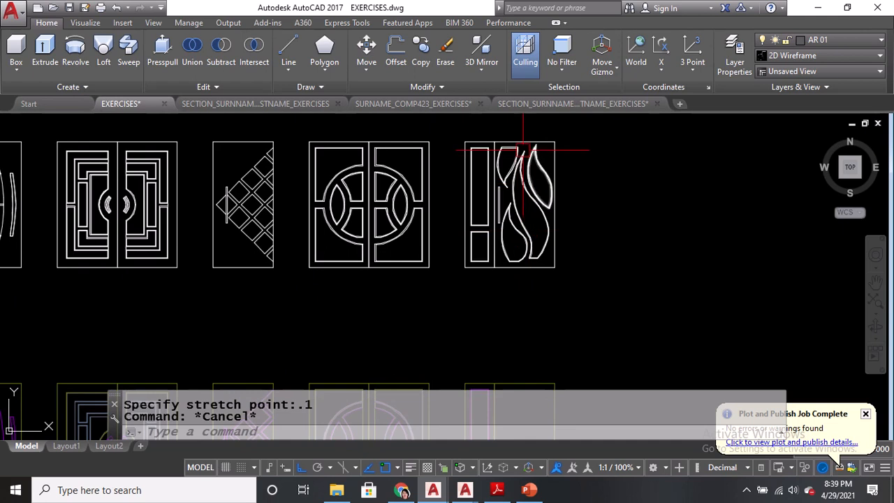
{"action": "left_click", "coordinate": [864, 42]}
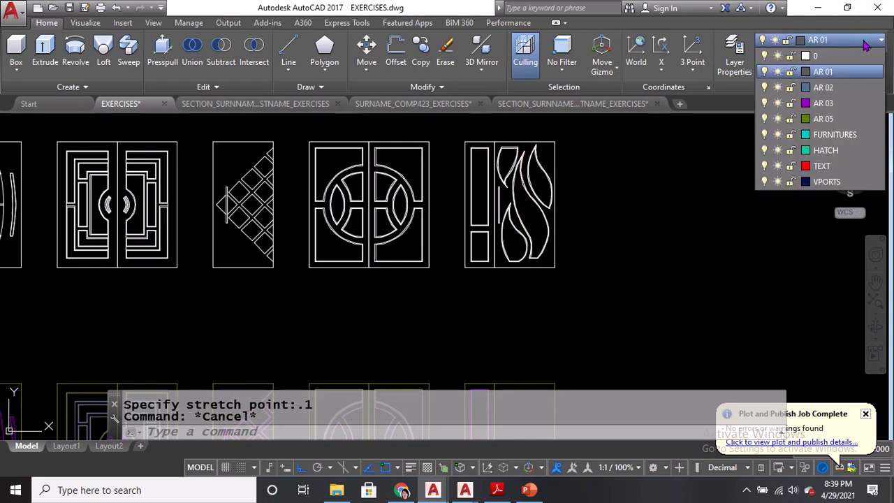
{"action": "left_click", "coordinate": [838, 102]}
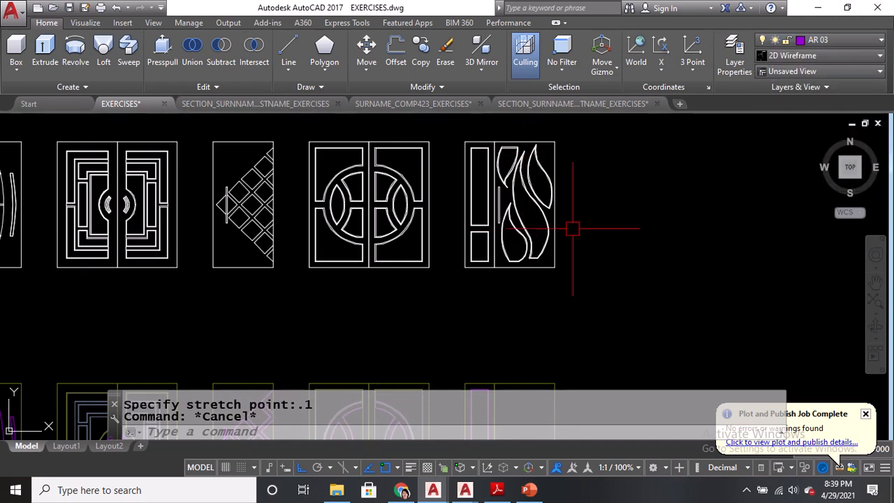
{"action": "middle_click_drag", "start_coordinate": [549, 243], "coordinate": [607, 102]}
{"action": "middle_click_drag", "start_coordinate": [571, 314], "coordinate": [572, 335]}
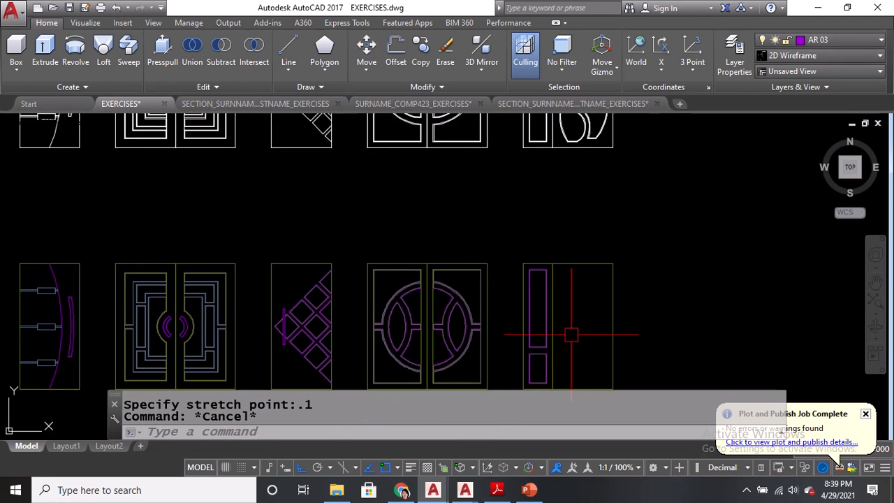
Draw a three-point arc in the wide leaf, bowing left from the flame's upper tip, as its upper left edge
{"action": "type", "text": "A"}
{"action": "key", "text": "Return"}
{"action": "mouse_move", "coordinate": [576, 298]}
{"action": "middle_mouse_down"}
{"action": "mouse_move", "coordinate": [576, 363]}
{"action": "mouse_move", "coordinate": [579, 197]}
{"action": "middle_mouse_up"}
{"action": "scroll", "coordinate": [577, 319], "scroll_direction": "up", "scroll_amount": 4}
{"action": "scroll", "coordinate": [581, 199], "scroll_direction": "down", "scroll_amount": 2}
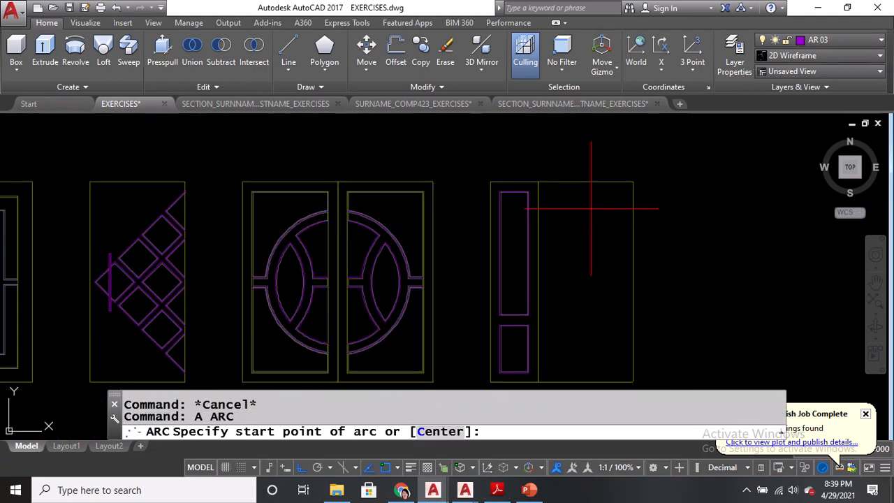
{"action": "left_click", "coordinate": [590, 204]}
{"action": "left_click", "coordinate": [569, 268]}
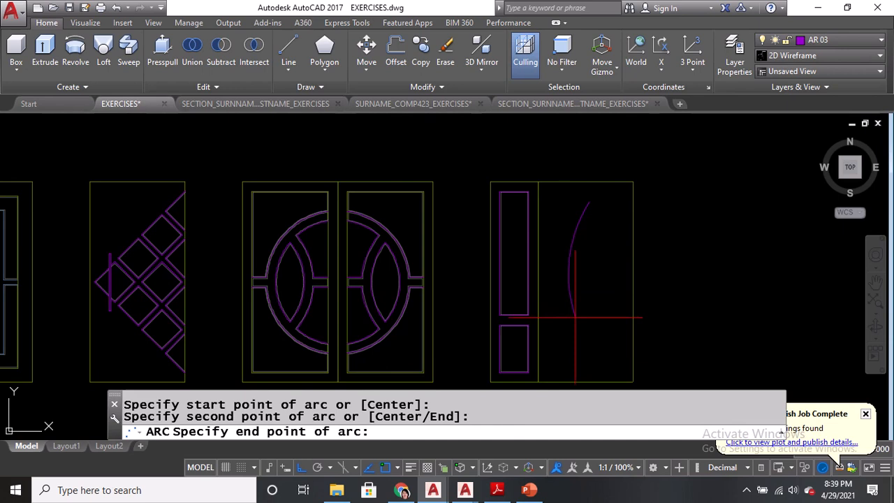
{"action": "left_click", "coordinate": [575, 318]}
{"action": "middle_click_drag", "start_coordinate": [589, 343], "coordinate": [602, 265]}
{"action": "type", "text": "A"}
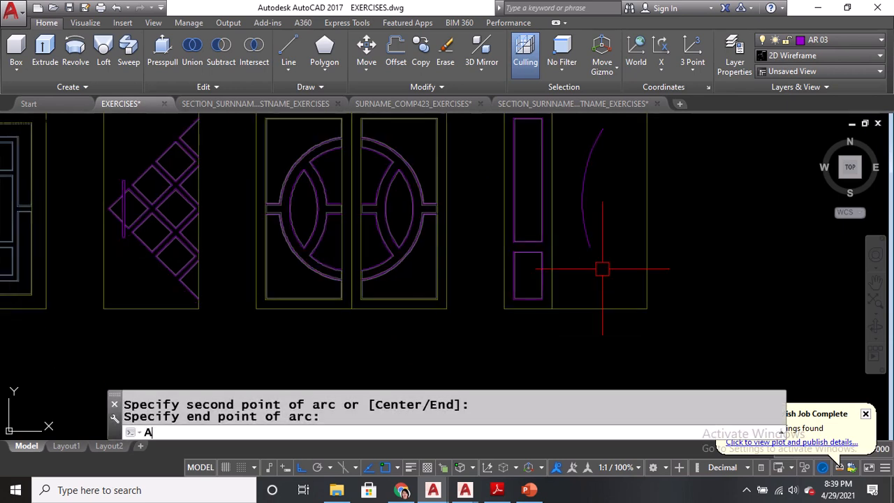
{"action": "key", "text": "Return"}
{"action": "left_click", "coordinate": [589, 246]}
{"action": "left_click", "coordinate": [601, 266]}
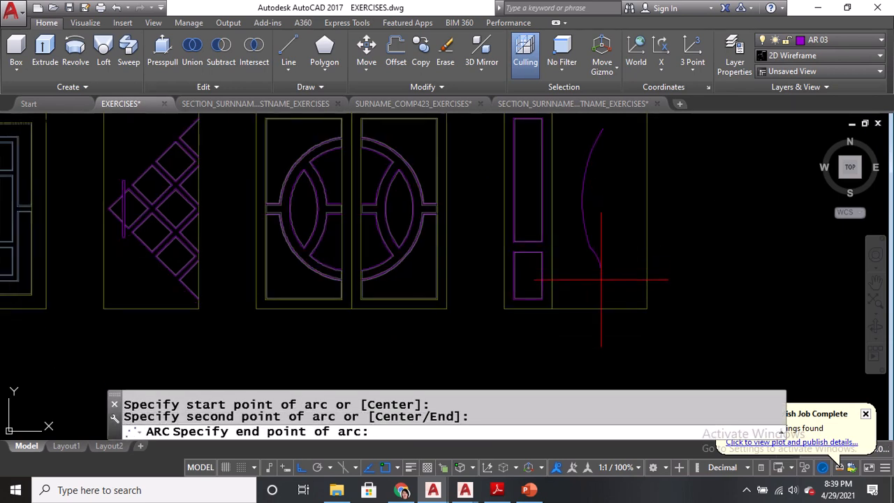
{"action": "key", "text": "Escape"}
Continue the flame's left edge with an opposite-curving three-point arc from the first arc's lower end to near the leaf's bottom
{"action": "scroll", "coordinate": [598, 279], "scroll_direction": "up", "scroll_amount": 2}
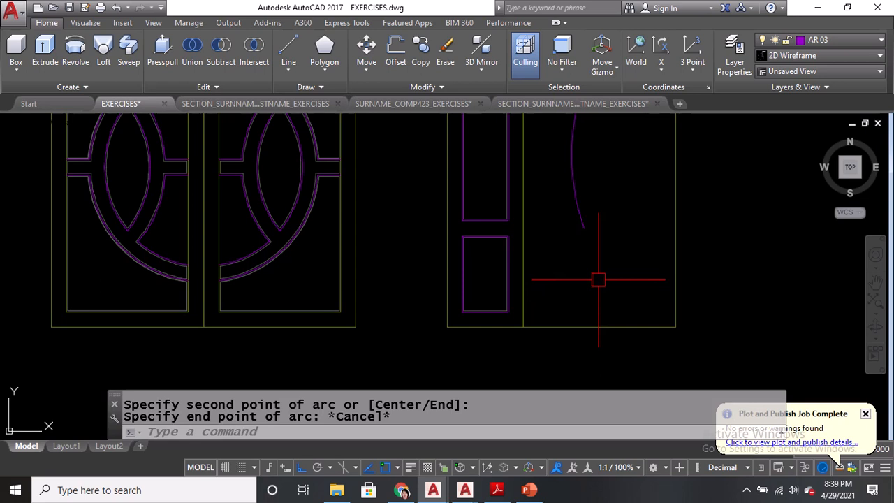
{"action": "type", "text": "A"}
{"action": "key", "text": "Return"}
{"action": "left_click", "coordinate": [583, 228]}
{"action": "left_click", "coordinate": [591, 257]}
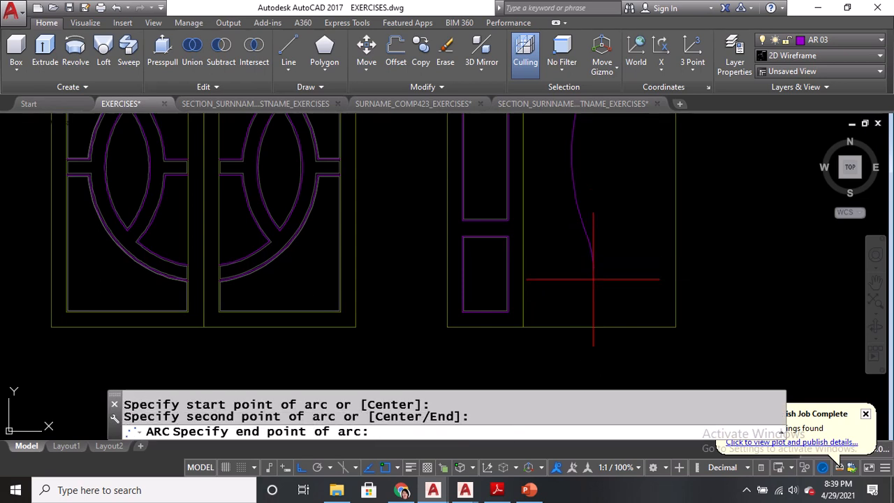
{"action": "left_click", "coordinate": [591, 302]}
{"action": "scroll", "coordinate": [589, 303], "scroll_direction": "down", "scroll_amount": 2}
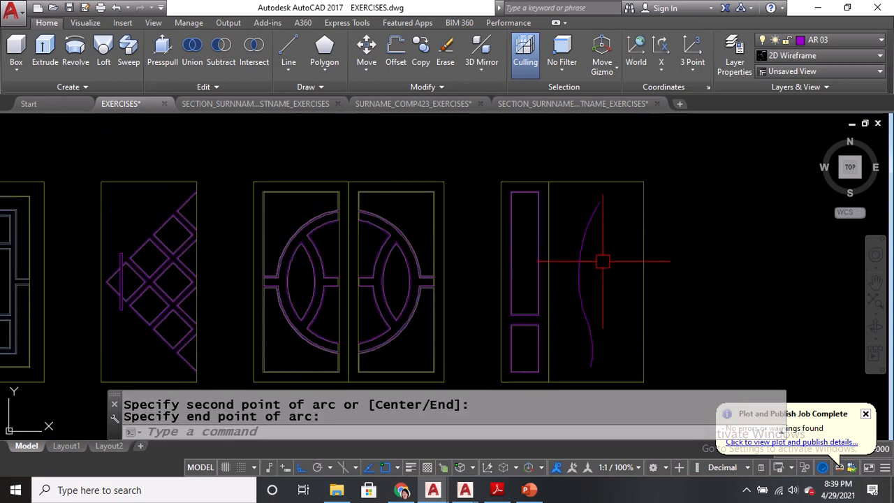
Draw a three-point arc from the flame's tip down toward the wide leaf's right edge as its upper right side
{"action": "scroll", "coordinate": [594, 259], "scroll_direction": "up", "scroll_amount": 4}
{"action": "type", "text": "A"}
{"action": "key", "text": "Return"}
{"action": "left_click", "coordinate": [591, 181]}
{"action": "scroll", "coordinate": [591, 181], "scroll_direction": "down", "scroll_amount": 3}
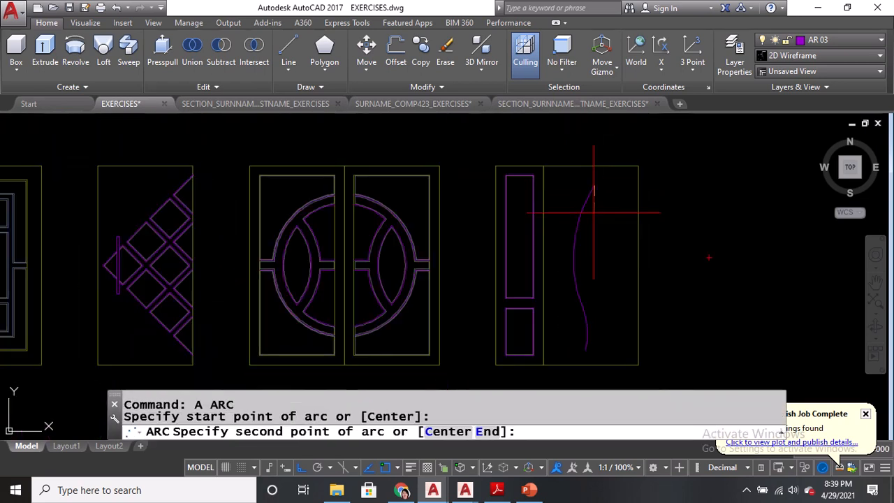
{"action": "left_click", "coordinate": [603, 235]}
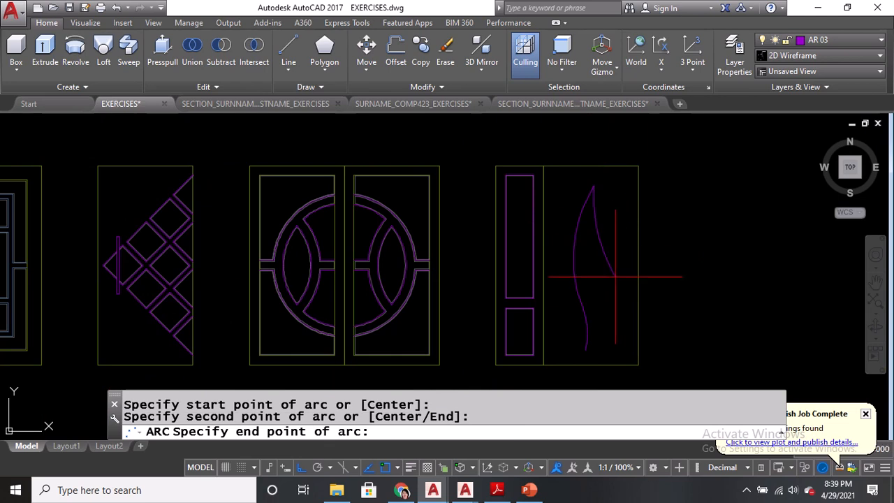
{"action": "left_click", "coordinate": [627, 302]}
Continue the flame's right side with a tangent arc that curves back inward near the leaf's bottom
{"action": "key", "text": "Return"}
{"action": "key", "text": "Return"}
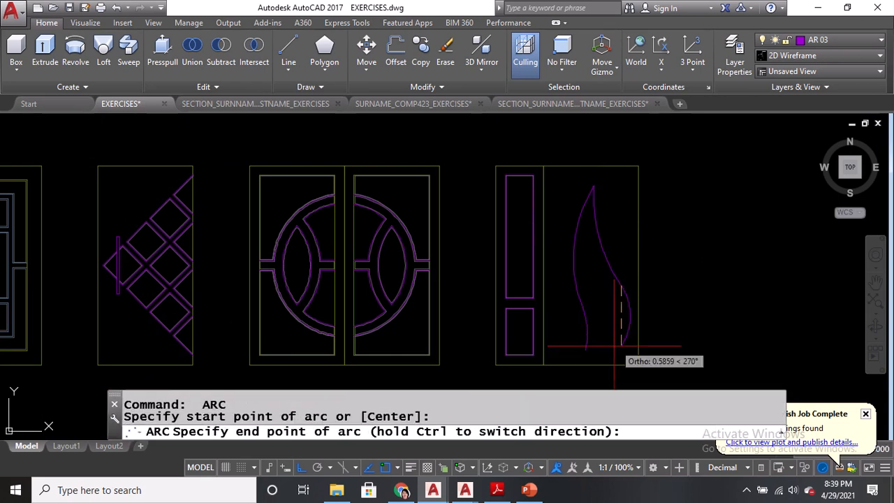
{"action": "key", "text": "Escape"}
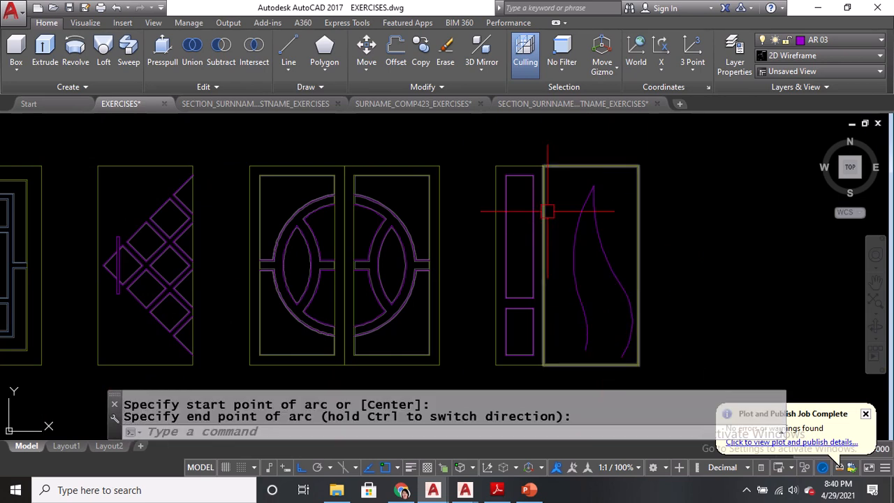
Draw a horizontal line from the lower end of the flame's left edge across and past its right edge
{"action": "middle_click_drag", "start_coordinate": [549, 209], "coordinate": [563, 179]}
{"action": "scroll", "coordinate": [605, 294], "scroll_direction": "up", "scroll_amount": 4}
{"action": "type", "text": "L"}
{"action": "key", "text": "Return"}
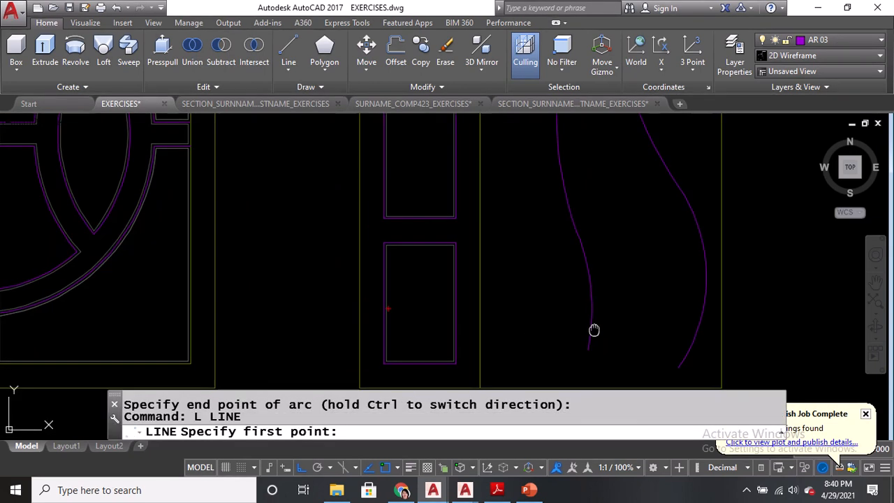
{"action": "scroll", "coordinate": [597, 321], "scroll_direction": "down", "scroll_amount": 1}
{"action": "left_click", "coordinate": [600, 267]}
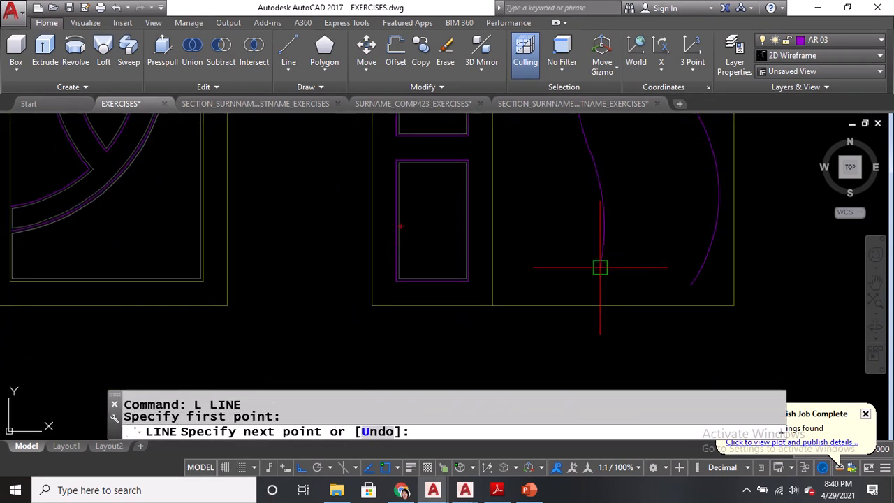
{"action": "left_click", "coordinate": [715, 267]}
{"action": "key", "text": "Return"}
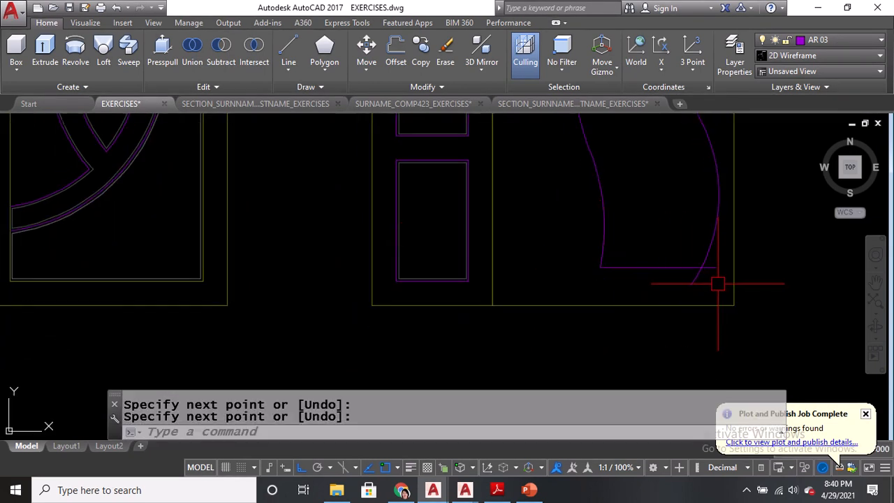
Trim the overhanging ends of the base line and right arc at the flame's lower right corner
{"action": "type", "text": "tr"}
{"action": "key", "text": "Return"}
{"action": "key", "text": "Return"}
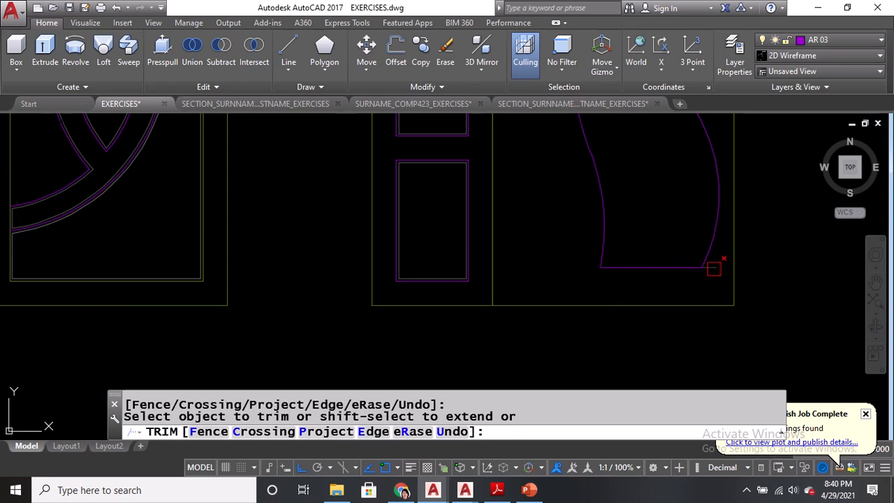
{"action": "key", "text": "Return"}
Draw a left-bowing three-point arc in the wide leaf's upper left area as the left edge of a second flame
{"action": "scroll", "coordinate": [643, 292], "scroll_direction": "down", "scroll_amount": 6}
{"action": "mouse_move", "coordinate": [627, 258]}
{"action": "middle_mouse_down"}
{"action": "mouse_move", "coordinate": [625, 354]}
{"action": "mouse_move", "coordinate": [608, 438]}
{"action": "mouse_move", "coordinate": [615, 311]}
{"action": "mouse_move", "coordinate": [621, 392]}
{"action": "mouse_move", "coordinate": [614, 363]}
{"action": "middle_mouse_up"}
{"action": "scroll", "coordinate": [615, 359], "scroll_direction": "up", "scroll_amount": 4}
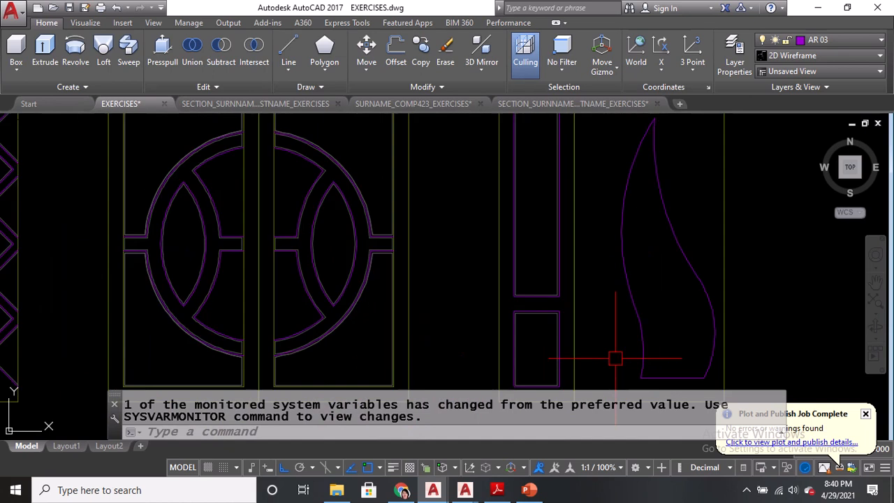
{"action": "scroll", "coordinate": [614, 358], "scroll_direction": "down", "scroll_amount": 4}
{"action": "mouse_move", "coordinate": [652, 224]}
{"action": "middle_mouse_down"}
{"action": "mouse_move", "coordinate": [655, 344]}
{"action": "mouse_move", "coordinate": [670, 285]}
{"action": "mouse_move", "coordinate": [666, 238]}
{"action": "middle_mouse_up"}
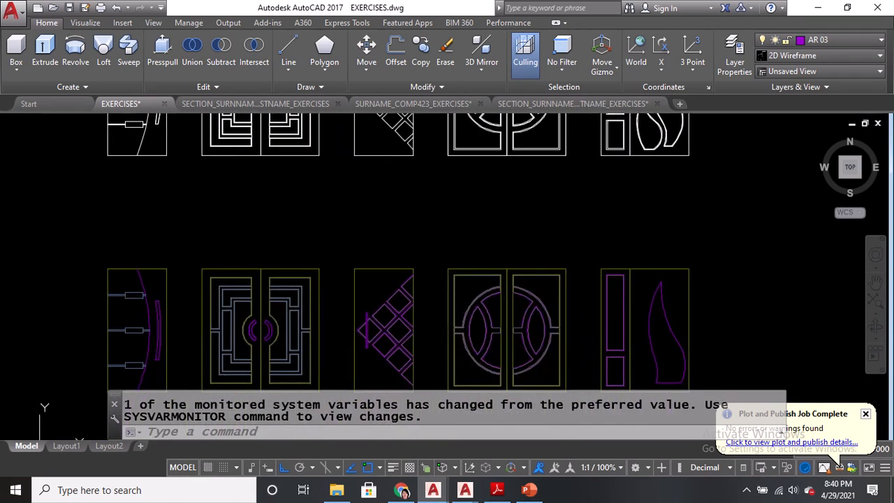
{"action": "scroll", "coordinate": [632, 293], "scroll_direction": "up", "scroll_amount": 4}
{"action": "type", "text": "a"}
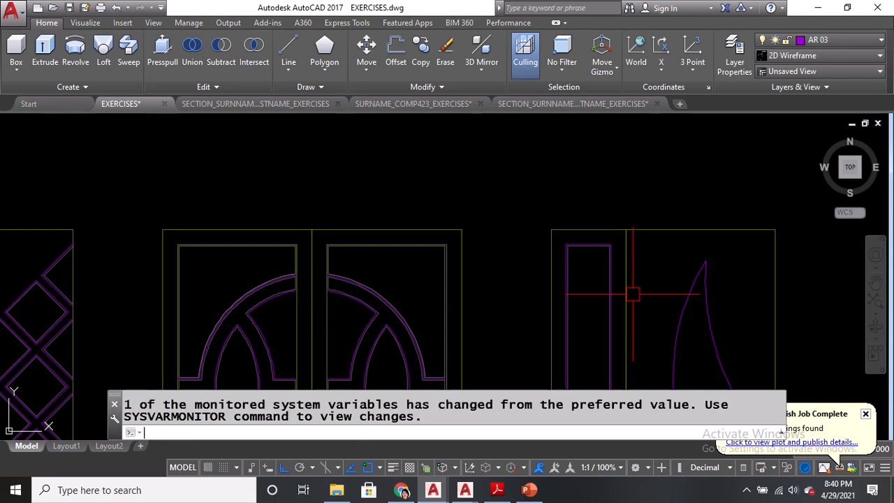
{"action": "key", "text": "Return"}
{"action": "middle_click_drag", "start_coordinate": [633, 295], "coordinate": [656, 216]}
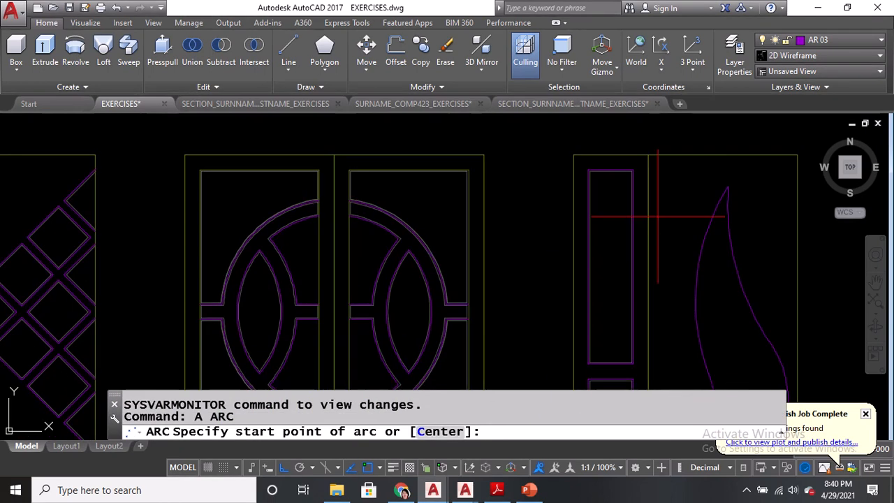
{"action": "left_click", "coordinate": [674, 174]}
{"action": "left_click", "coordinate": [655, 269]}
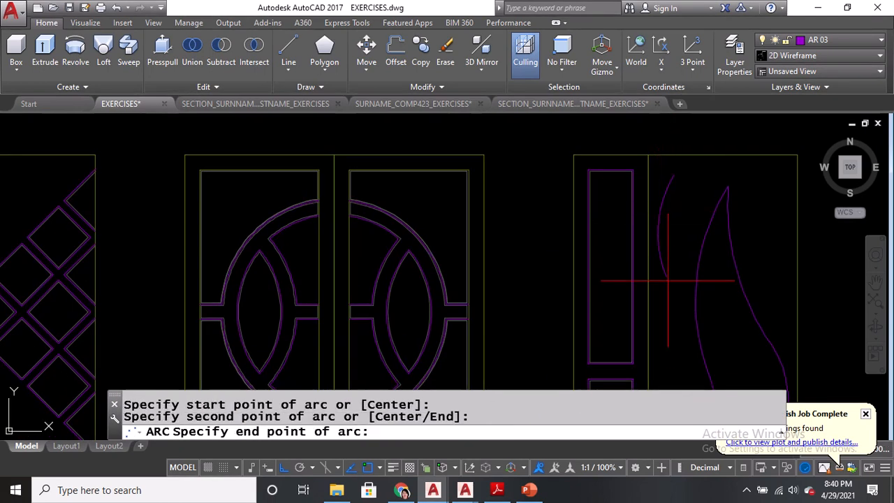
{"action": "left_click", "coordinate": [672, 336]}
Draw a three-point arc from the lower end of the second flame's left edge, curving up and to the right
{"action": "type", "text": "a"}
{"action": "key", "text": "Return"}
{"action": "scroll", "coordinate": [674, 332], "scroll_direction": "up", "scroll_amount": 3}
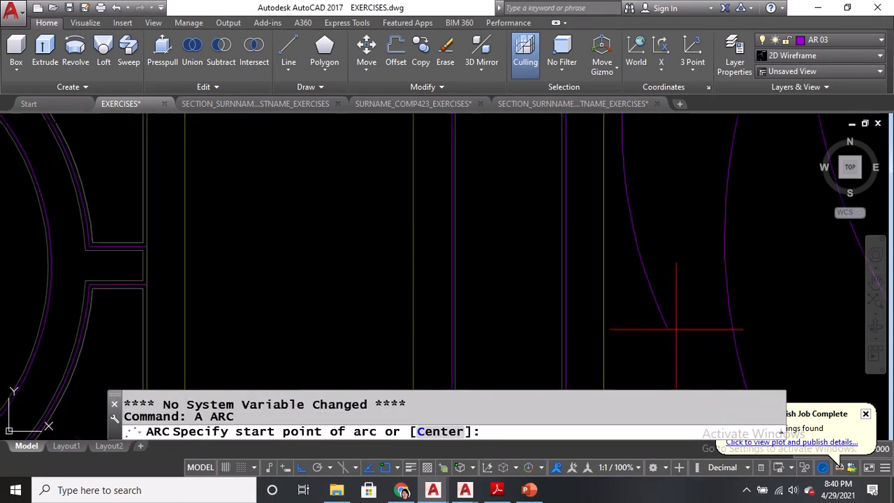
{"action": "left_click", "coordinate": [667, 327]}
{"action": "left_click", "coordinate": [663, 290]}
{"action": "left_click", "coordinate": [701, 202]}
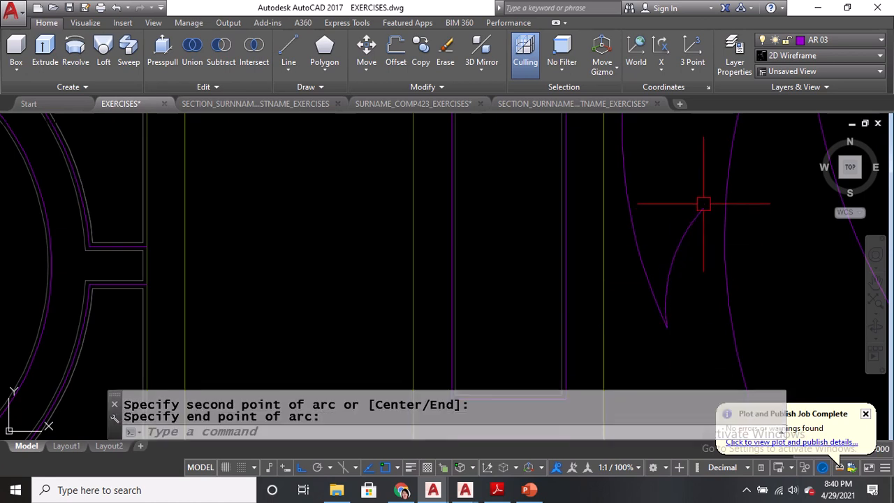
Draw a right-bowing arc from the short arc's upper end to near the leaf's top as the second flame's right edge
{"action": "scroll", "coordinate": [696, 190], "scroll_direction": "down", "scroll_amount": 3}
{"action": "middle_click_drag", "start_coordinate": [696, 189], "coordinate": [698, 226]}
{"action": "type", "text": "a"}
{"action": "key", "text": "Return"}
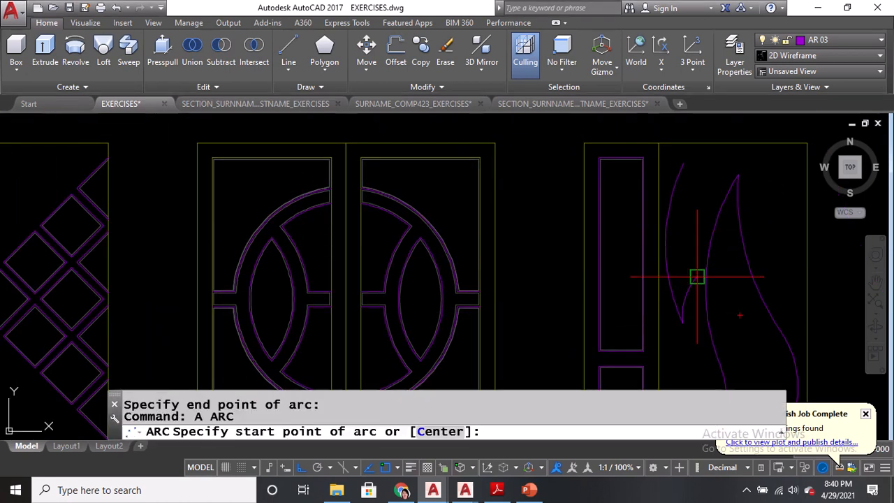
{"action": "left_click", "coordinate": [696, 275]}
{"action": "left_click", "coordinate": [702, 208]}
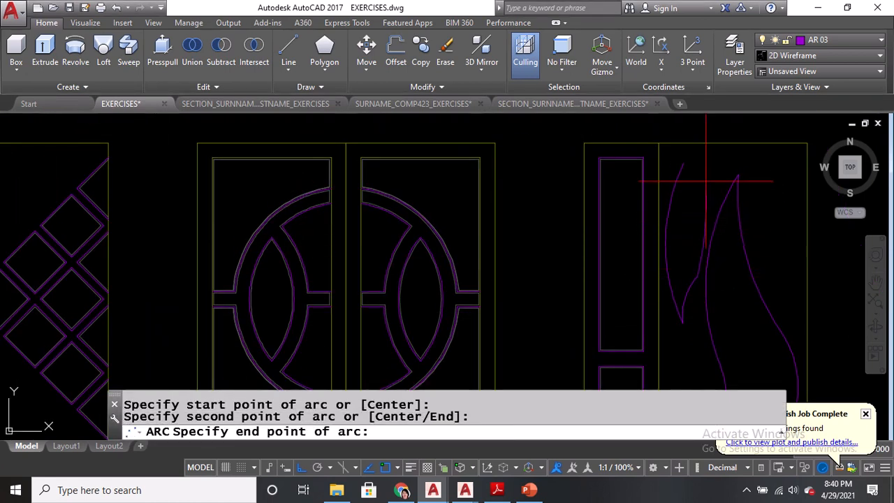
{"action": "left_click", "coordinate": [701, 162]}
Draw a horizontal line from the top of the second flame's left edge across and past its right edge
{"action": "scroll", "coordinate": [698, 166], "scroll_direction": "up", "scroll_amount": 3}
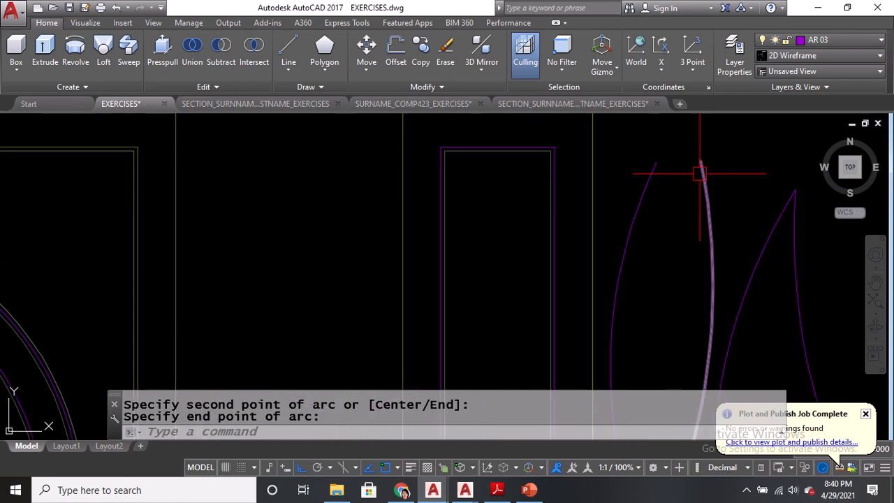
{"action": "type", "text": "l"}
{"action": "key", "text": "Return"}
{"action": "left_click", "coordinate": [657, 162]}
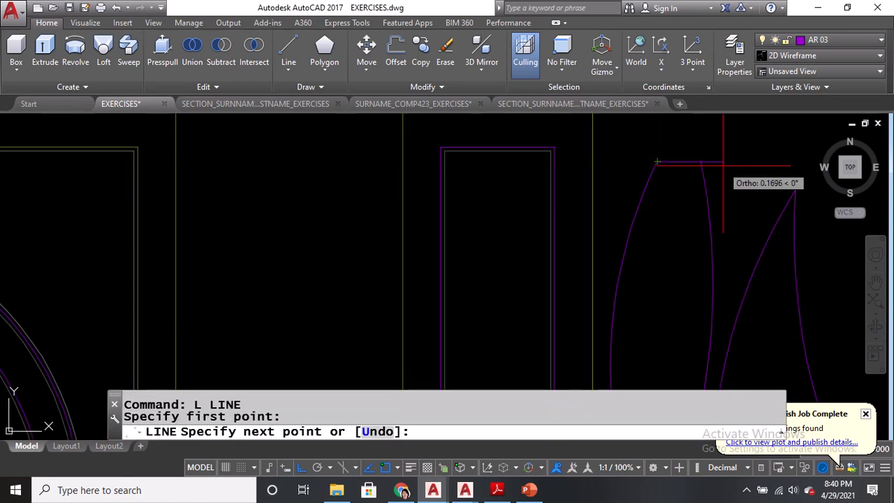
{"action": "left_click", "coordinate": [723, 165]}
{"action": "key", "text": "Return"}
Trim the overhanging ends of the top line and right arc at the second flame's upper right corner
{"action": "key", "text": "Return"}
{"action": "key", "text": "Return"}
{"action": "scroll", "coordinate": [725, 166], "scroll_direction": "up", "scroll_amount": 2}
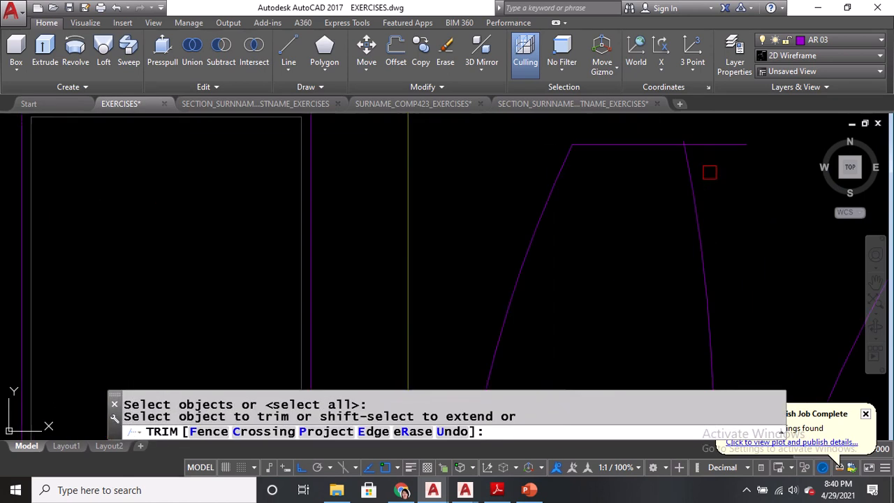
{"action": "left_click", "coordinate": [708, 142]}
{"action": "scroll", "coordinate": [698, 142], "scroll_direction": "up", "scroll_amount": 4}
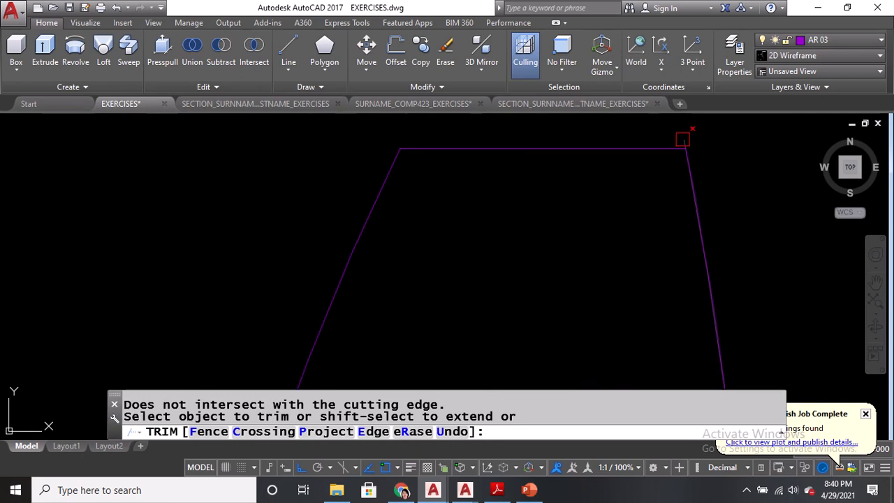
{"action": "scroll", "coordinate": [682, 140], "scroll_direction": "down", "scroll_amount": 6}
{"action": "key", "text": "Return"}
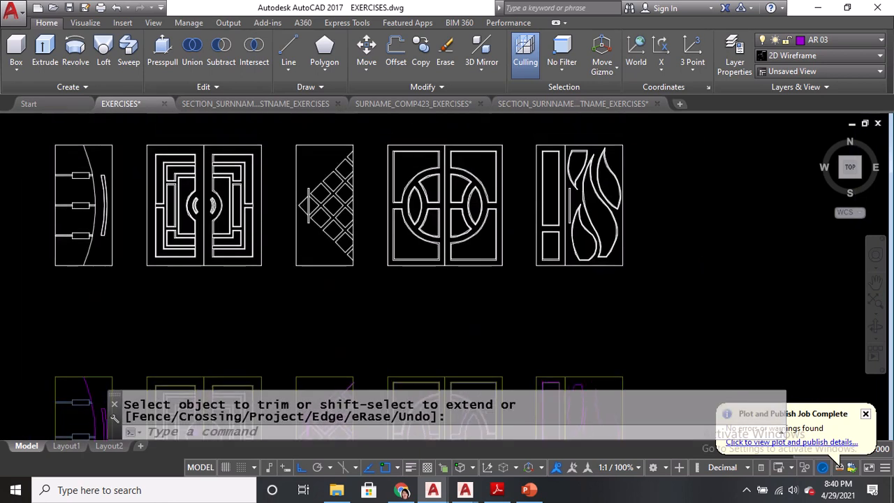
Draw an arc below the second flame, running down and to the right, as the upper right edge of a third flame
{"action": "scroll", "coordinate": [588, 281], "scroll_direction": "up", "scroll_amount": 3}
{"action": "type", "text": "A"}
{"action": "key", "text": "Return"}
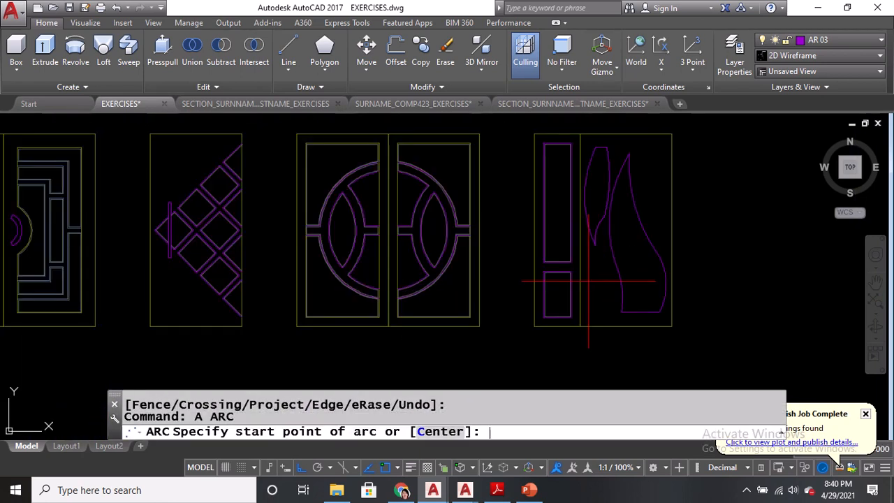
{"action": "scroll", "coordinate": [588, 282], "scroll_direction": "up", "scroll_amount": 4}
{"action": "left_click", "coordinate": [622, 218]}
{"action": "left_click", "coordinate": [632, 260]}
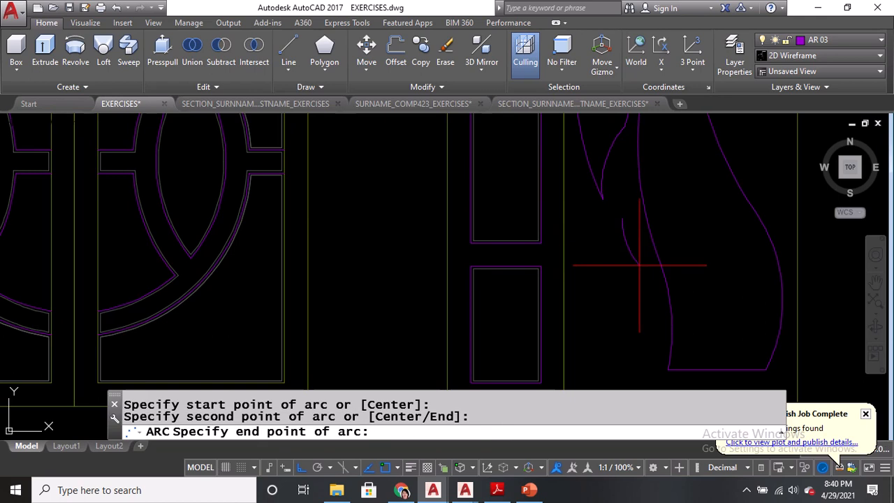
{"action": "left_click", "coordinate": [648, 291]}
Continue the third flame's right edge with a right-bowing arc down to the base level of the large flame
{"action": "middle_click_drag", "start_coordinate": [648, 320], "coordinate": [673, 242]}
{"action": "type", "text": "A"}
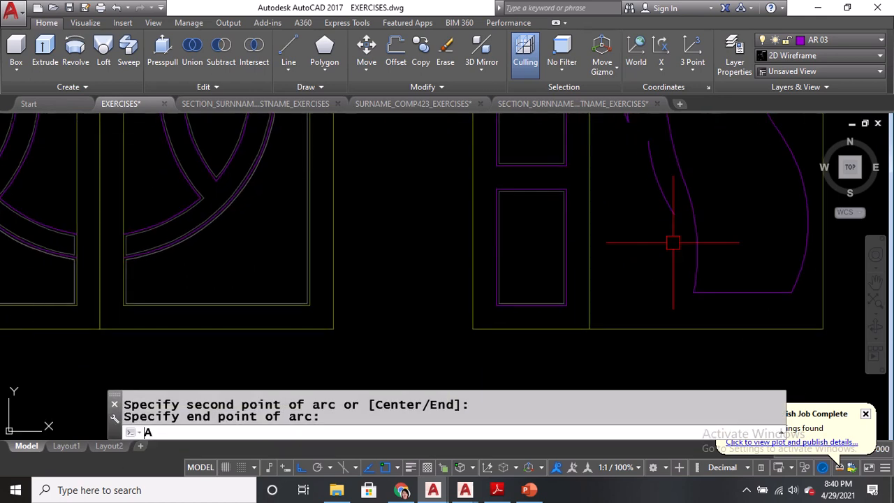
{"action": "key", "text": "Return"}
{"action": "left_click", "coordinate": [674, 213]}
{"action": "left_click", "coordinate": [683, 265]}
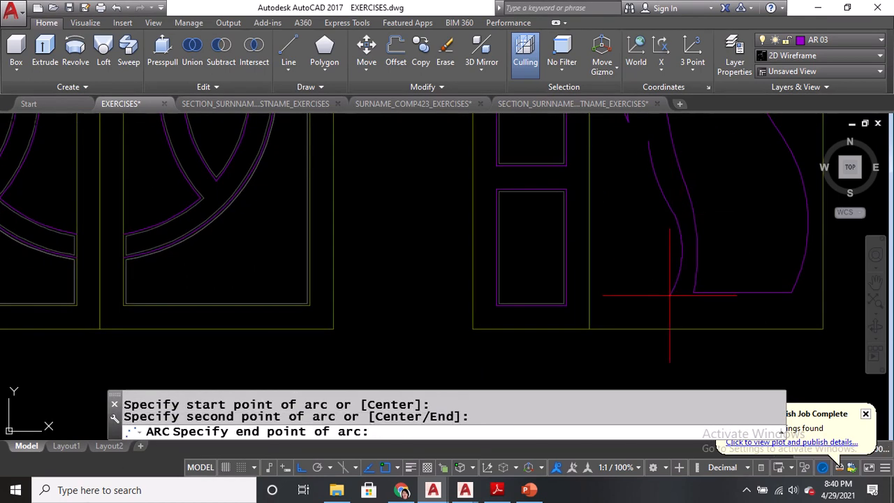
{"action": "left_click", "coordinate": [669, 293]}
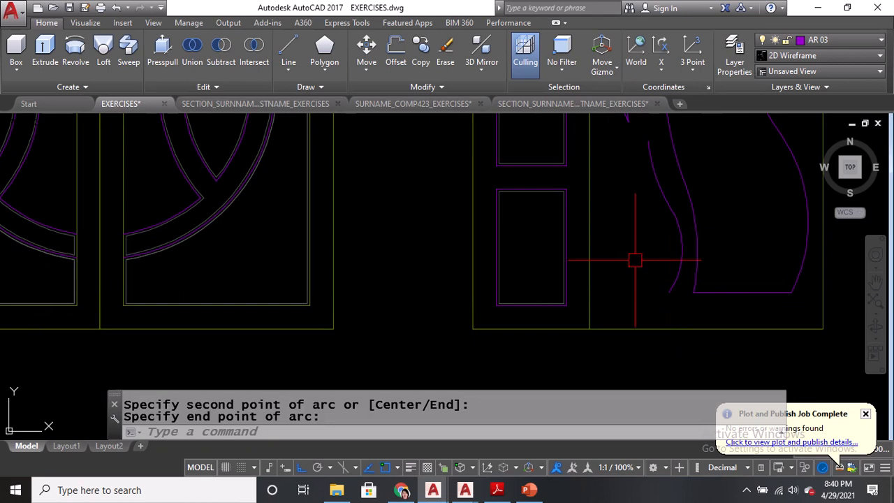
Draw a left-bowing arc from the third flame's tip to just below the base level as its left edge
{"action": "middle_click_drag", "start_coordinate": [625, 194], "coordinate": [625, 235]}
{"action": "type", "text": "A"}
{"action": "key", "text": "Return"}
{"action": "left_click", "coordinate": [650, 184]}
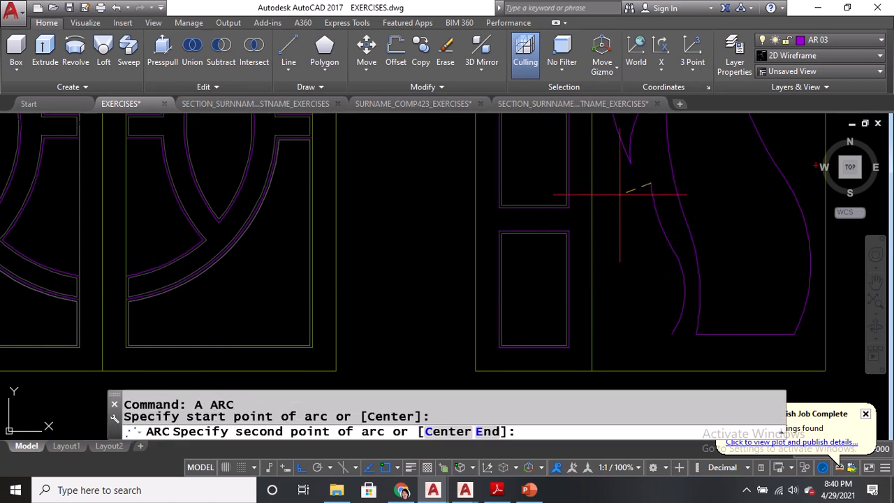
{"action": "left_click", "coordinate": [619, 215]}
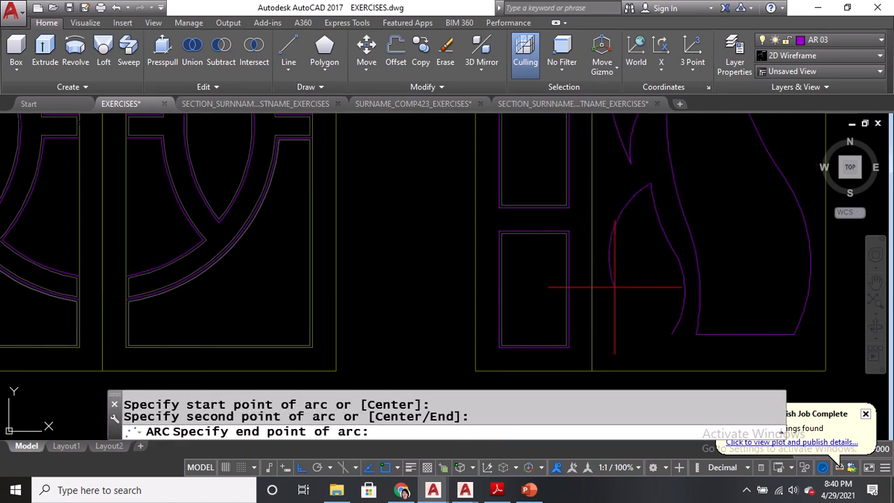
{"action": "left_click", "coordinate": [615, 342]}
{"action": "scroll", "coordinate": [694, 347], "scroll_direction": "up", "scroll_amount": 4}
{"action": "scroll", "coordinate": [722, 319], "scroll_direction": "down", "scroll_amount": 3}
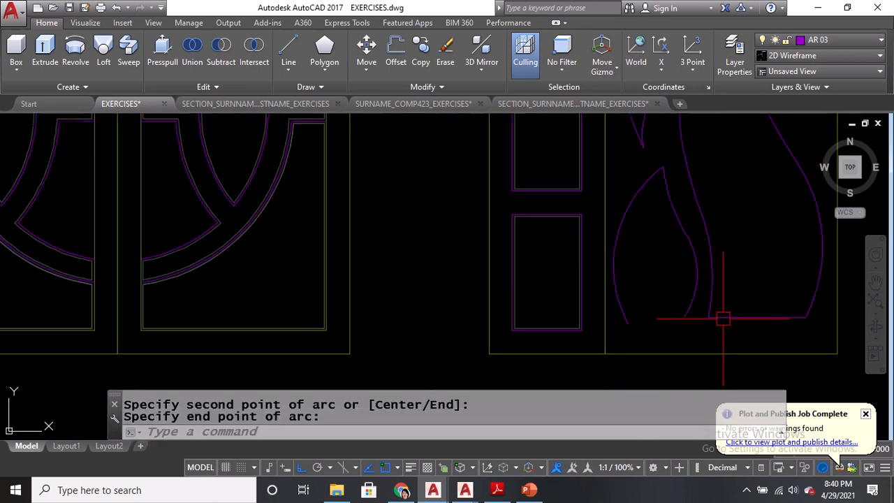
Stretch the left end of the large flame's base line horizontally past the third flame's left edge
{"action": "left_click", "coordinate": [694, 315]}
{"action": "scroll", "coordinate": [762, 322], "scroll_direction": "up", "scroll_amount": 3}
{"action": "left_click", "coordinate": [760, 325]}
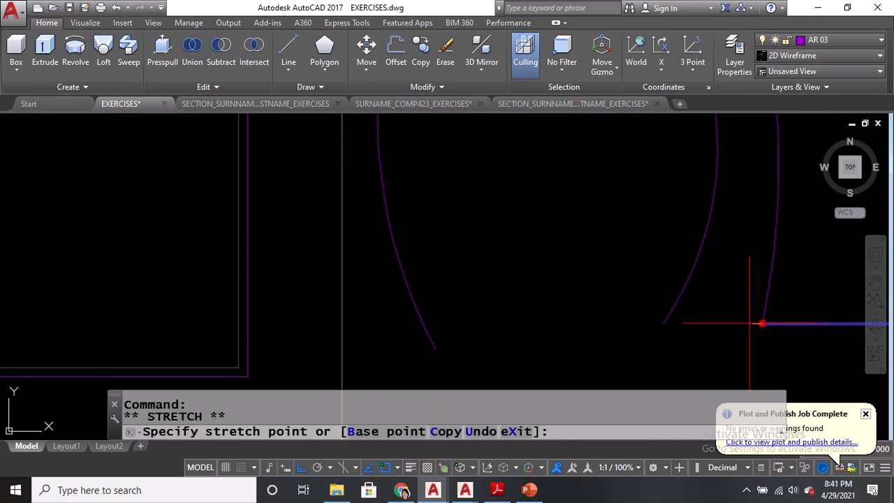
{"action": "key", "text": "Escape"}
Stretch the lower end of the third flame's right edge slightly past the base line
{"action": "scroll", "coordinate": [687, 327], "scroll_direction": "up", "scroll_amount": 6}
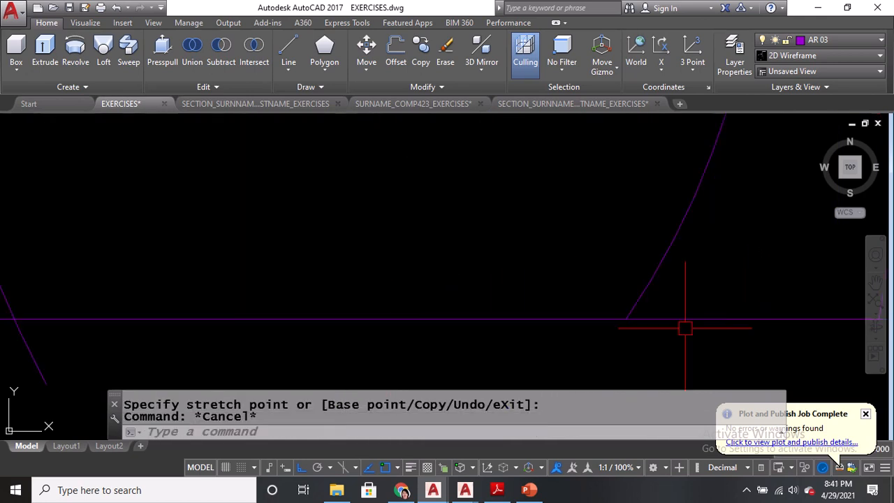
{"action": "scroll", "coordinate": [591, 316], "scroll_direction": "up", "scroll_amount": 10}
{"action": "scroll", "coordinate": [589, 299], "scroll_direction": "down", "scroll_amount": 10}
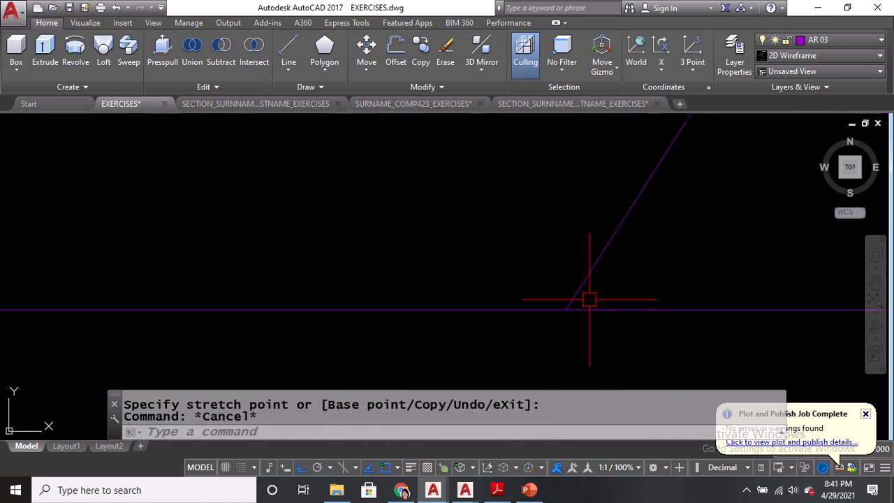
{"action": "left_click", "coordinate": [588, 293]}
{"action": "left_click", "coordinate": [585, 301]}
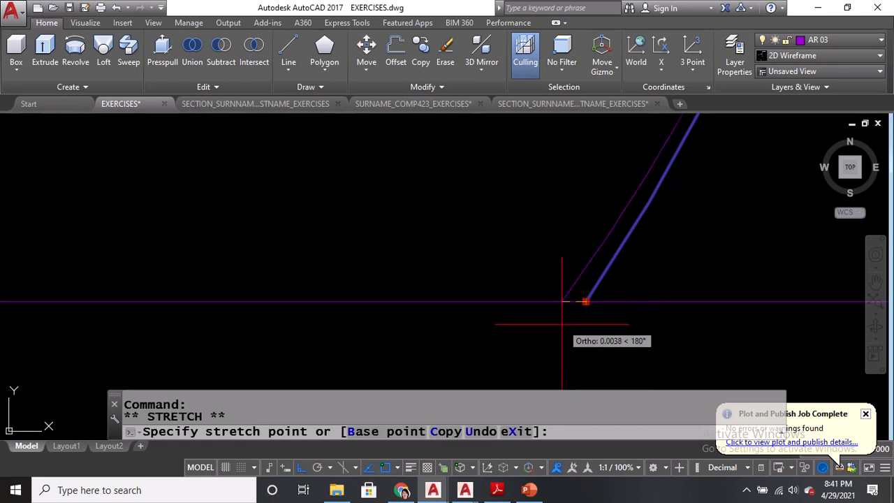
{"action": "scroll", "coordinate": [558, 338], "scroll_direction": "down", "scroll_amount": 4}
{"action": "key", "text": "Escape"}
{"action": "scroll", "coordinate": [592, 315], "scroll_direction": "down", "scroll_amount": 3}
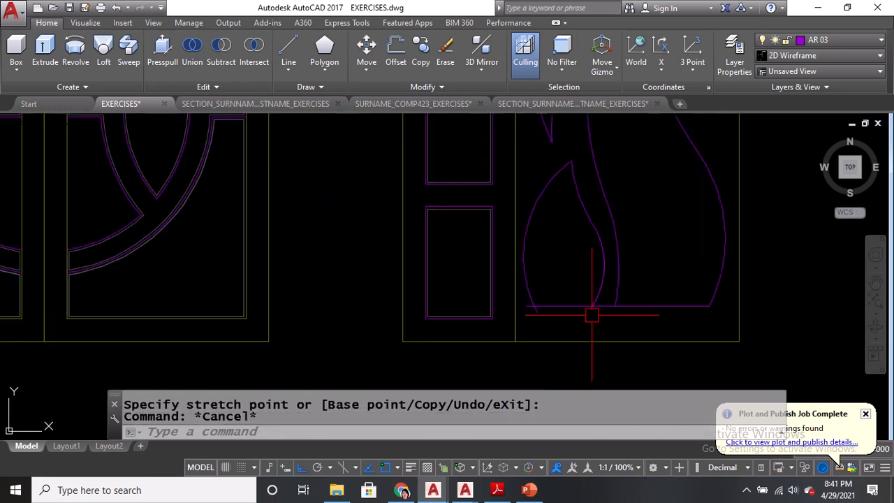
Trim the overhanging ends of the base line and both side arcs at the third flame's bottom corners
{"action": "type", "text": "TR"}
{"action": "key", "text": "Return"}
{"action": "key", "text": "Return"}
{"action": "scroll", "coordinate": [537, 321], "scroll_direction": "up", "scroll_amount": 2}
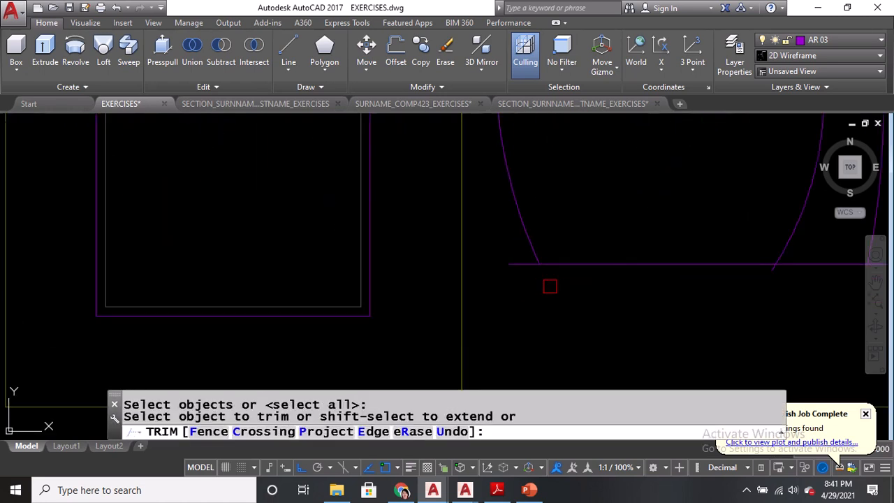
{"action": "left_click", "coordinate": [529, 264]}
{"action": "left_click", "coordinate": [774, 272]}
{"action": "left_click", "coordinate": [773, 268]}
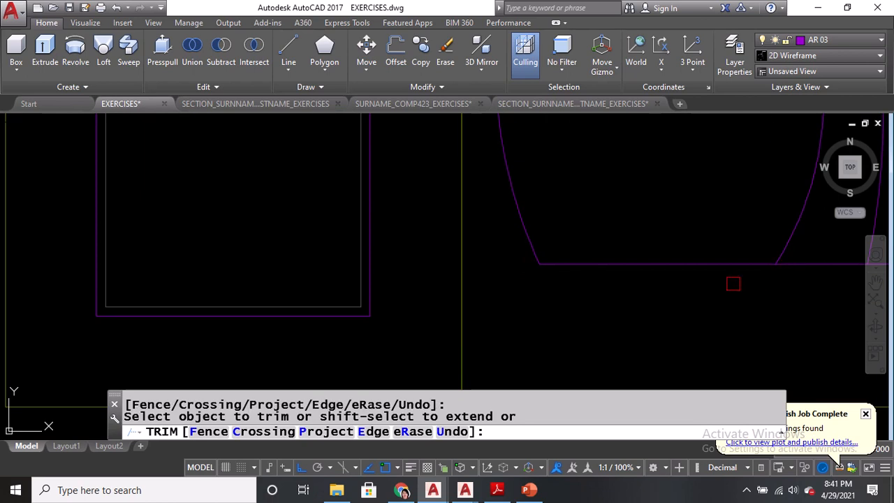
{"action": "scroll", "coordinate": [654, 309], "scroll_direction": "down", "scroll_amount": 3}
{"action": "key", "text": "Return"}
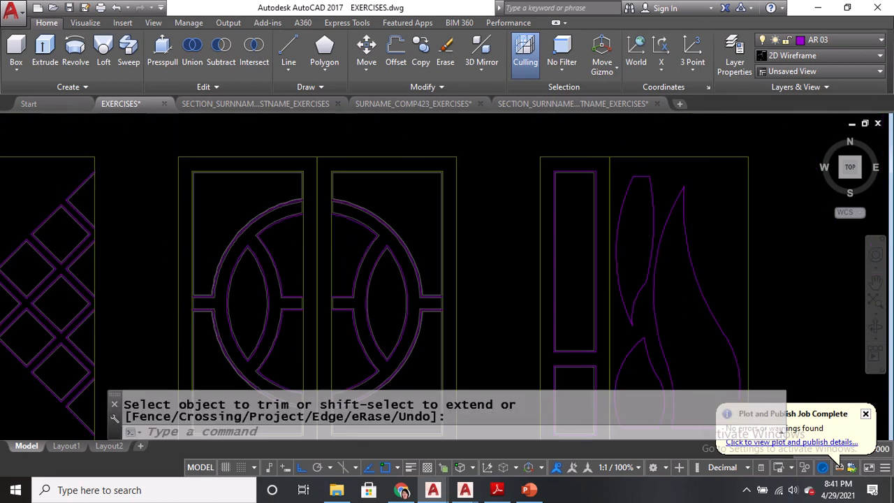
Draw a left-bowing three-point arc in the wide leaf's upper right area as the left edge of a fourth flame
{"action": "middle_click_drag", "start_coordinate": [710, 215], "coordinate": [691, 264]}
{"action": "type", "text": "A"}
{"action": "key", "text": "Return"}
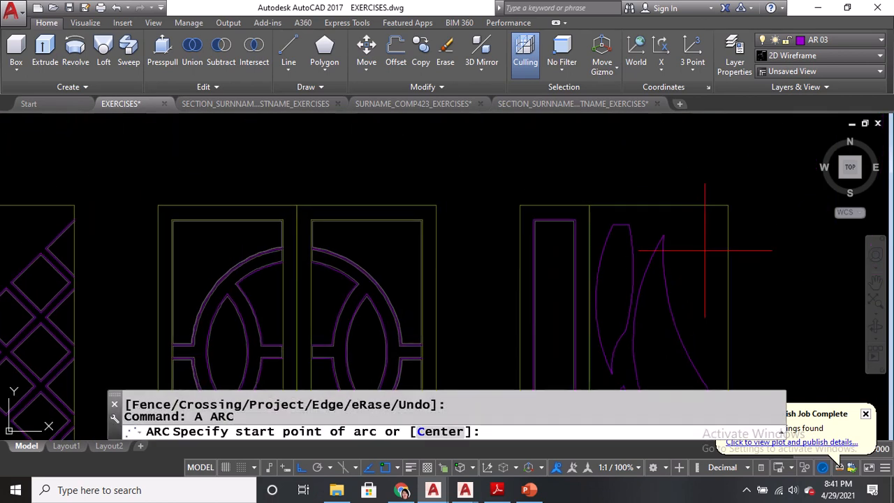
{"action": "left_click", "coordinate": [687, 222]}
{"action": "left_click", "coordinate": [674, 282]}
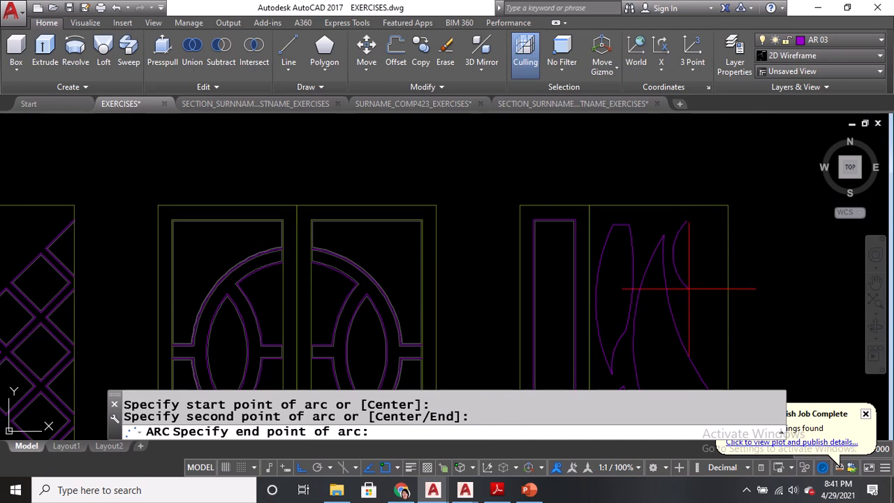
{"action": "left_click", "coordinate": [710, 368]}
{"action": "scroll", "coordinate": [692, 319], "scroll_direction": "up", "scroll_amount": 4}
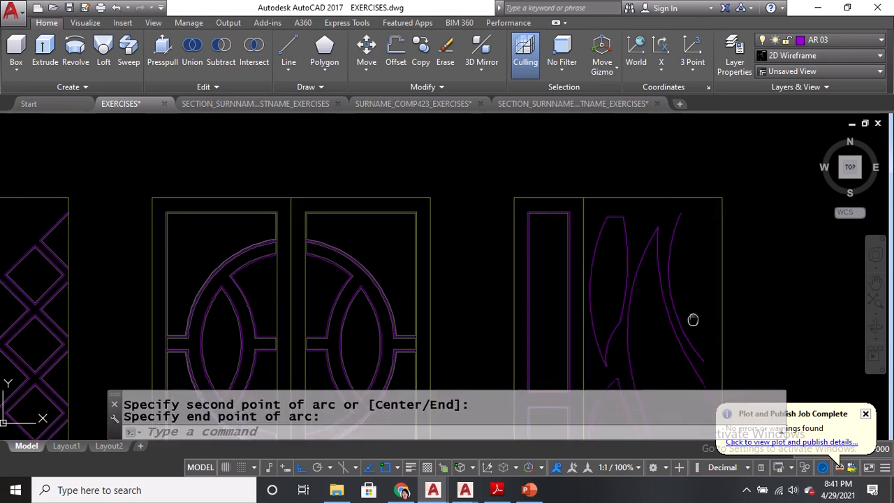
Draw a short arc from the lower end of the fourth flame's left edge, rising up and slightly to the right
{"action": "type", "text": "A"}
{"action": "key", "text": "Return"}
{"action": "left_click", "coordinate": [685, 329]}
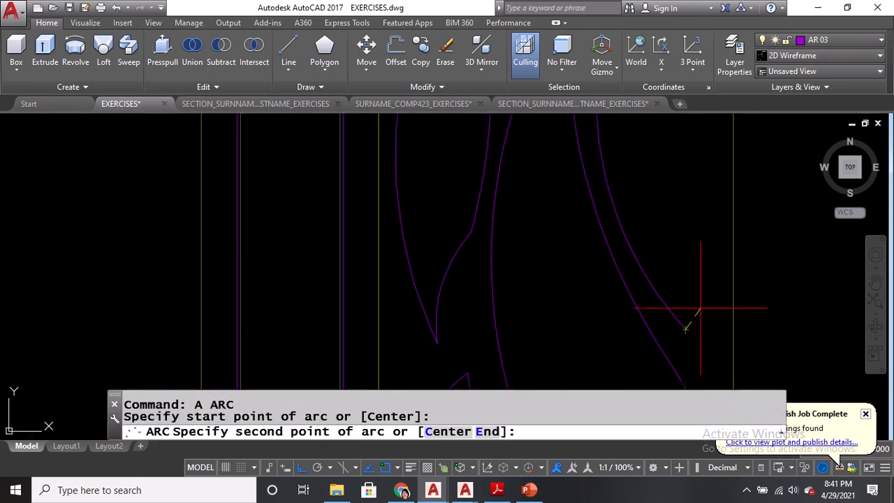
{"action": "left_click", "coordinate": [685, 325]}
{"action": "left_click", "coordinate": [700, 215]}
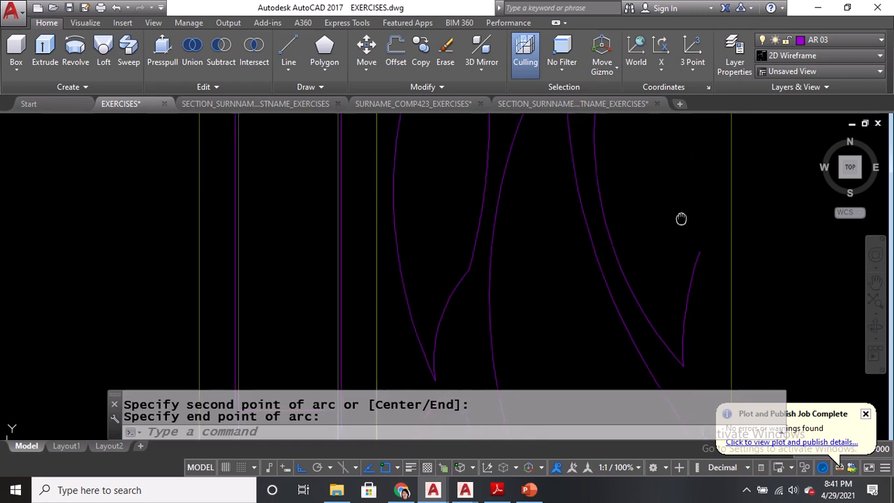
Draw a right-bowing arc from near the leaf's top down to the short arc's upper end as the fourth flame's right edge
{"action": "scroll", "coordinate": [674, 280], "scroll_direction": "down", "scroll_amount": 3}
{"action": "scroll", "coordinate": [684, 201], "scroll_direction": "up", "scroll_amount": 1}
{"action": "key", "text": "Return"}
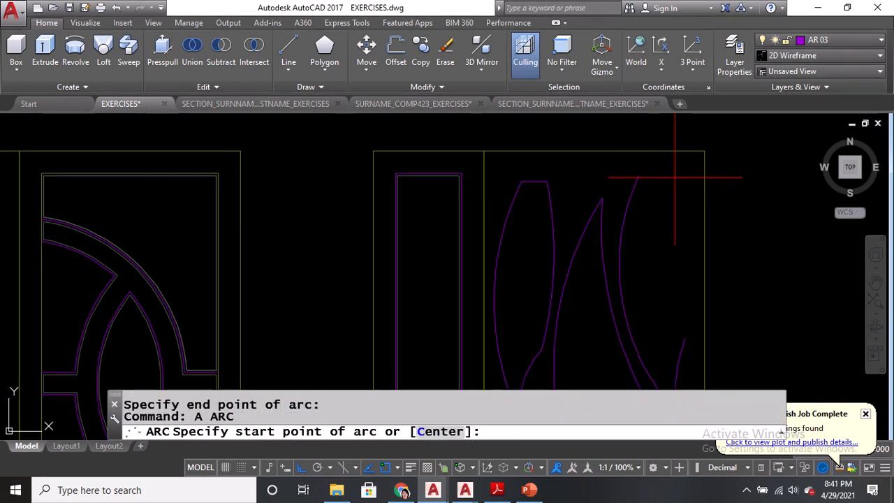
{"action": "left_click", "coordinate": [677, 182]}
{"action": "left_click", "coordinate": [689, 224]}
{"action": "left_click", "coordinate": [675, 270]}
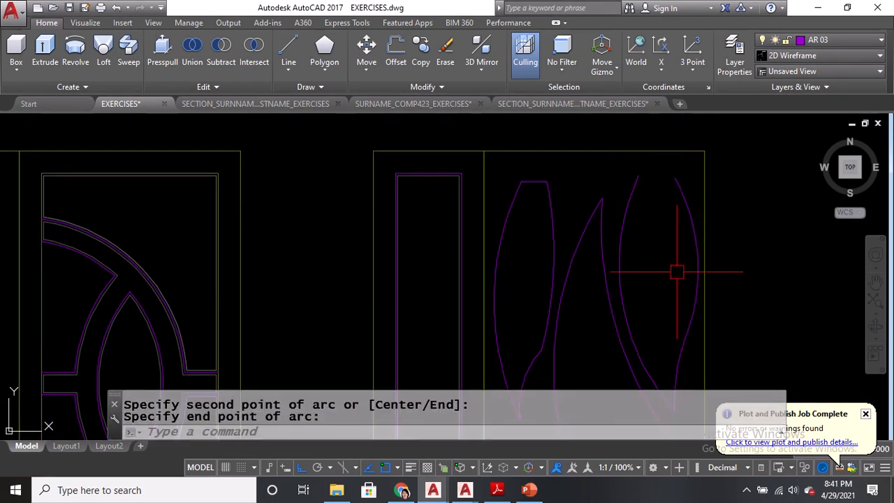
Draw a horizontal line from the top of the fourth flame's right edge across and past its left edge
{"action": "scroll", "coordinate": [670, 258], "scroll_direction": "up", "scroll_amount": 2}
{"action": "type", "text": "L"}
{"action": "key", "text": "Return"}
{"action": "scroll", "coordinate": [665, 247], "scroll_direction": "up", "scroll_amount": 3}
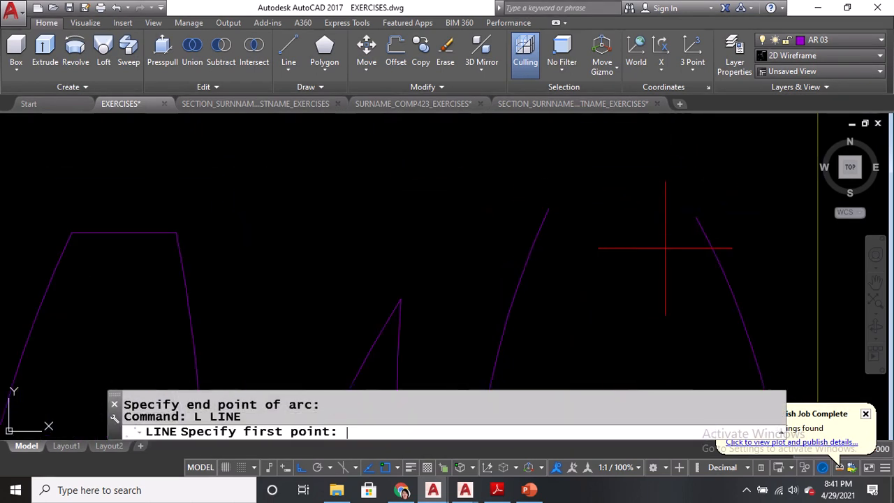
{"action": "left_click", "coordinate": [696, 217]}
{"action": "left_click", "coordinate": [458, 217]}
{"action": "key", "text": "Return"}
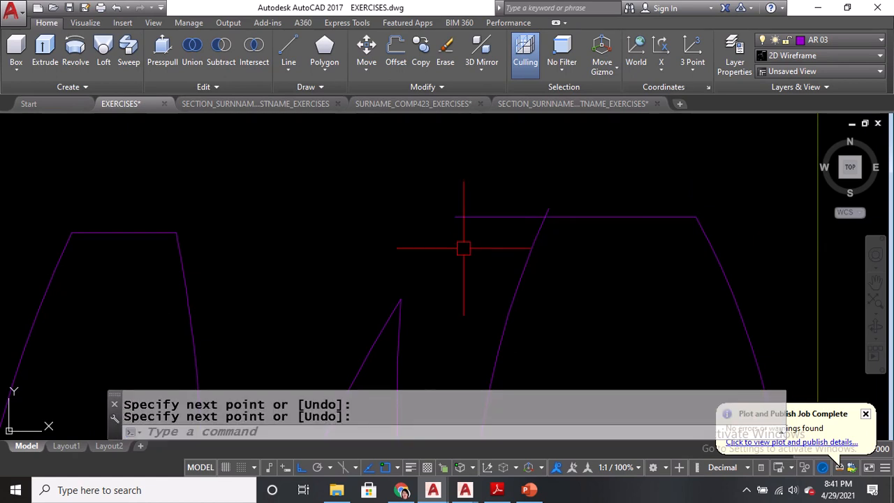
Trim the overhanging ends of the top line and left arc at the fourth flame's upper left corner
{"action": "type", "text": "TR"}
{"action": "key", "text": "Return"}
{"action": "key", "text": "Return"}
{"action": "left_click", "coordinate": [499, 217]}
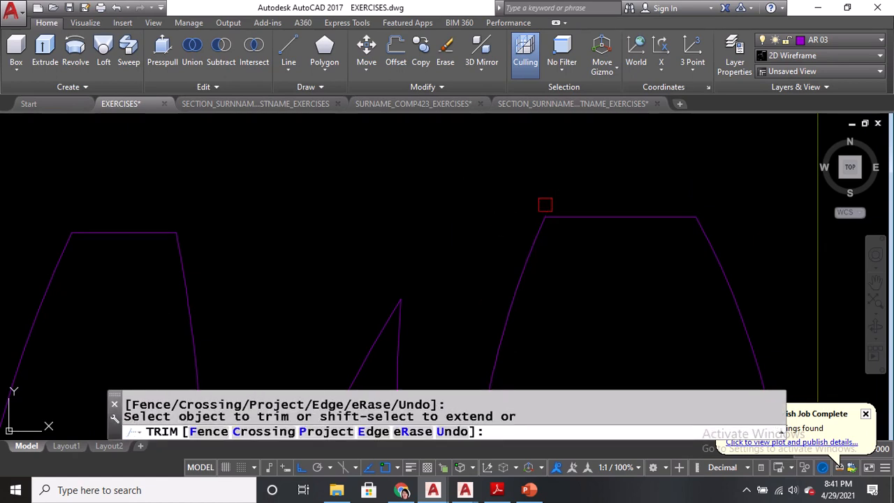
{"action": "key", "text": "Return"}
{"action": "scroll", "coordinate": [541, 188], "scroll_direction": "down", "scroll_amount": 5}
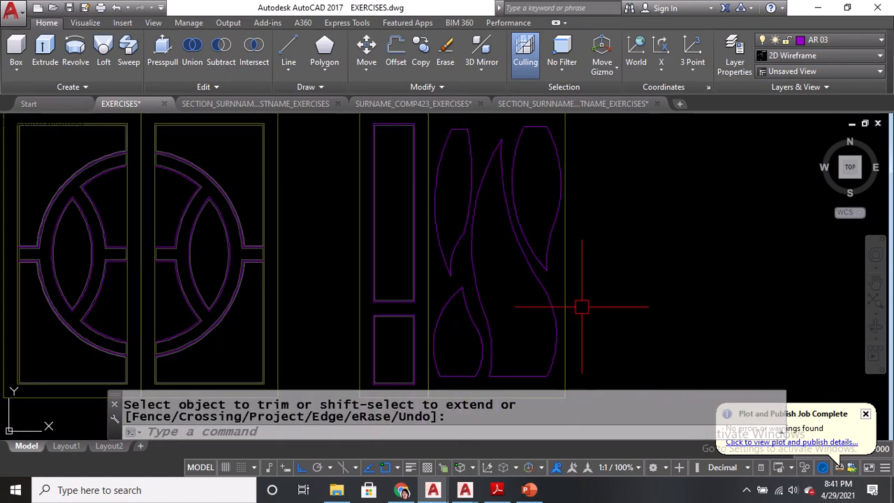
{"action": "type", "text": "BO"}
{"action": "key", "text": "Return"}
{"action": "key", "text": "Escape"}
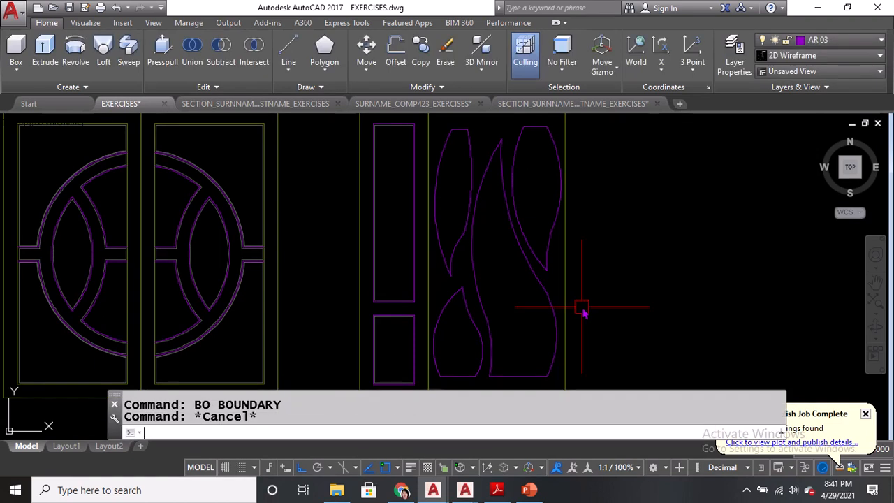
{"action": "scroll", "coordinate": [582, 310], "scroll_direction": "down", "scroll_amount": 3}
{"action": "mouse_move", "coordinate": [579, 241]}
{"action": "middle_mouse_down"}
{"action": "mouse_move", "coordinate": [582, 326]}
{"action": "mouse_move", "coordinate": [581, 303]}
{"action": "middle_mouse_up"}
{"action": "scroll", "coordinate": [581, 303], "scroll_direction": "up", "scroll_amount": 4}
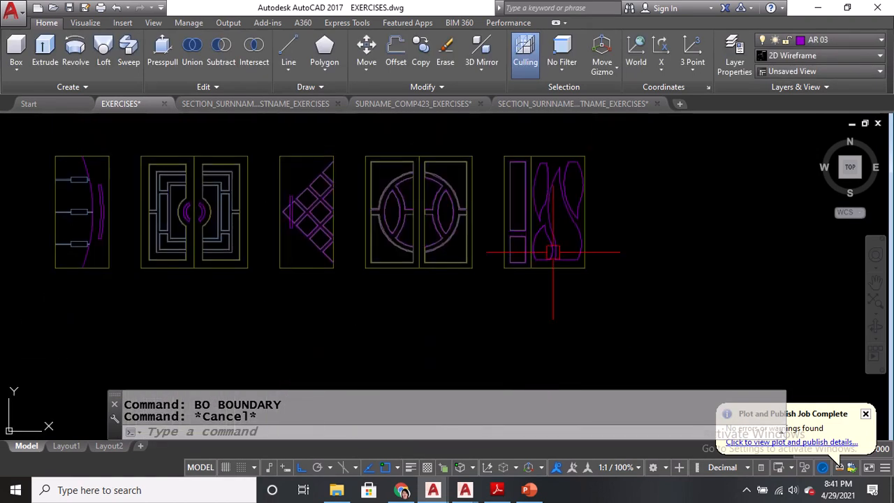
Try erasing the short lower arc on the large middle flame's left edge
{"action": "middle_click_drag", "start_coordinate": [551, 159], "coordinate": [572, 232]}
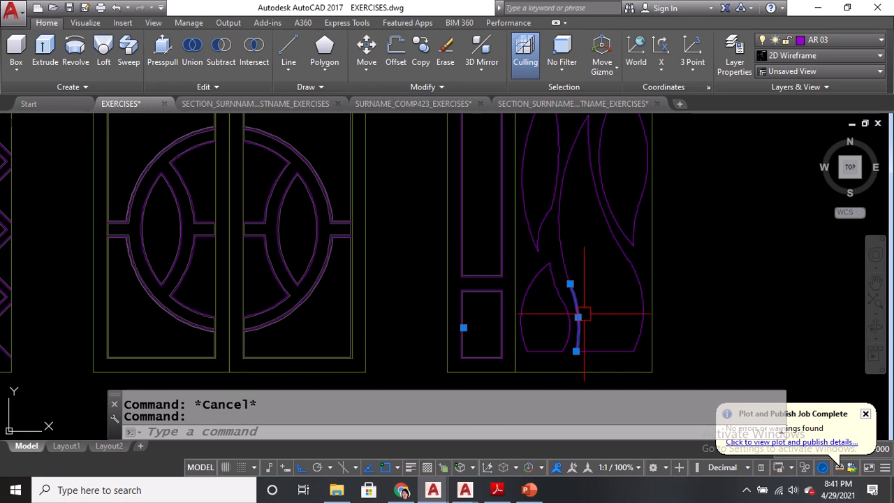
{"action": "type", "text": "e"}
{"action": "key", "text": "Return"}
Reshape the middle flame's remaining left arc by moving its midpoint and lower end to the right, the midpoint by about 0.05
{"action": "scroll", "coordinate": [561, 236], "scroll_direction": "up", "scroll_amount": 3}
{"action": "left_click", "coordinate": [563, 242]}
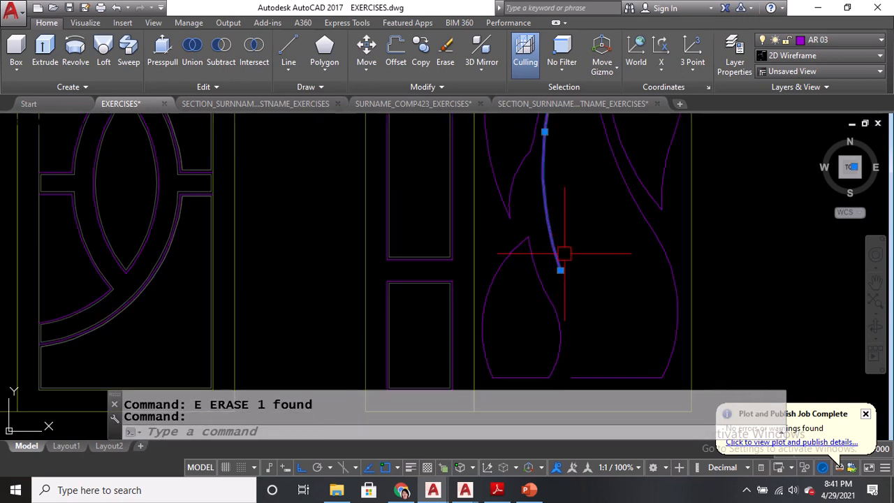
{"action": "middle_click_drag", "start_coordinate": [555, 163], "coordinate": [574, 196]}
{"action": "left_click", "coordinate": [564, 164]}
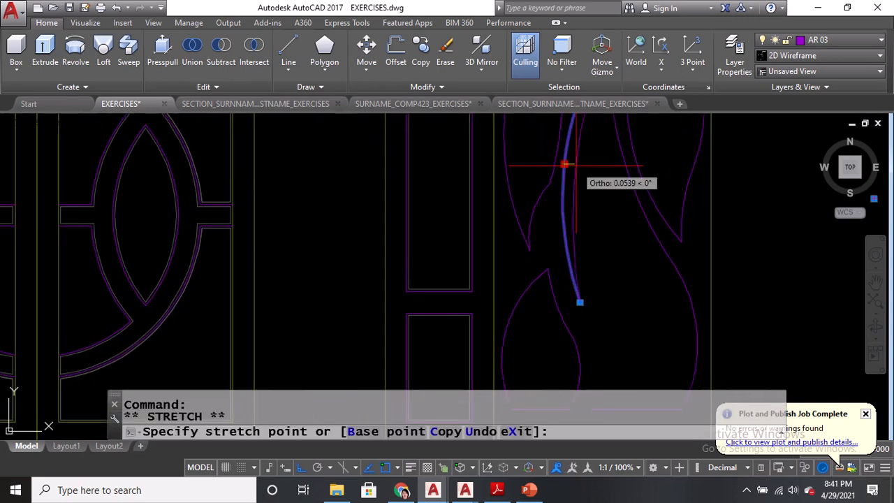
{"action": "left_click", "coordinate": [576, 165]}
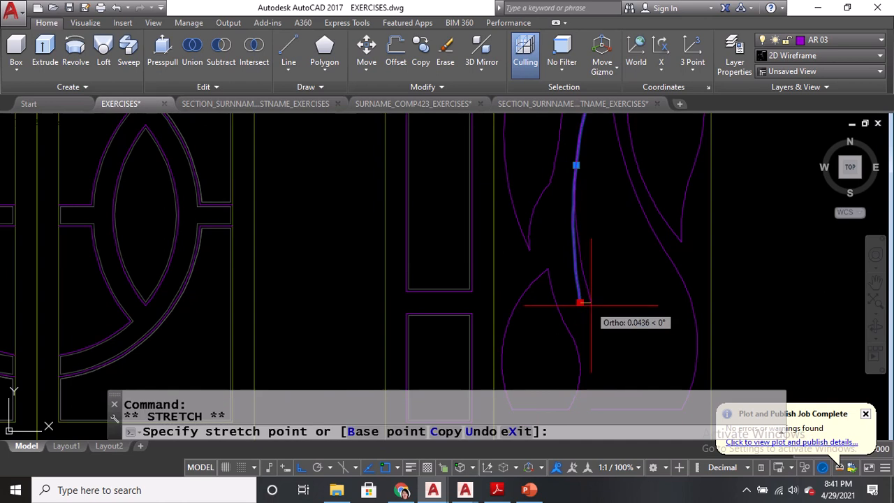
{"action": "middle_click_drag", "start_coordinate": [600, 305], "coordinate": [660, 240]}
{"action": "key", "text": "Escape"}
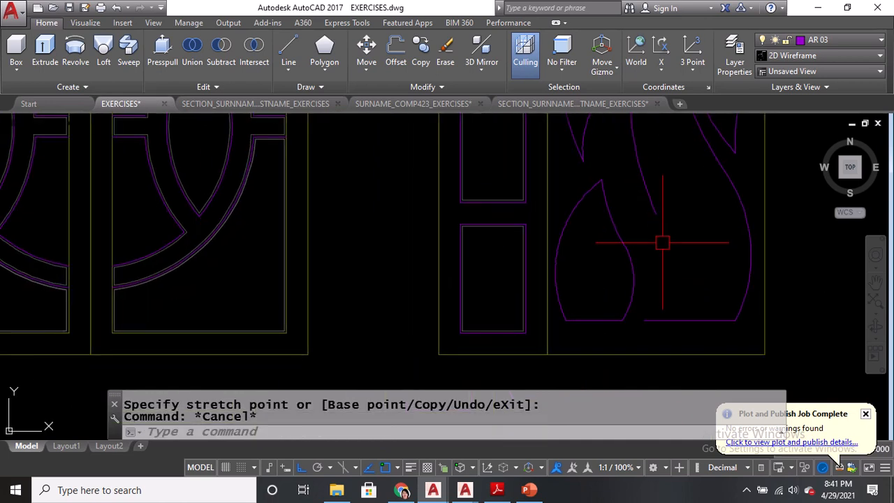
Draw a right-bowing arc from the lower end of the middle flame's left edge to the left end of its base line
{"action": "type", "text": "A"}
{"action": "key", "text": "Return"}
{"action": "left_click", "coordinate": [654, 214]}
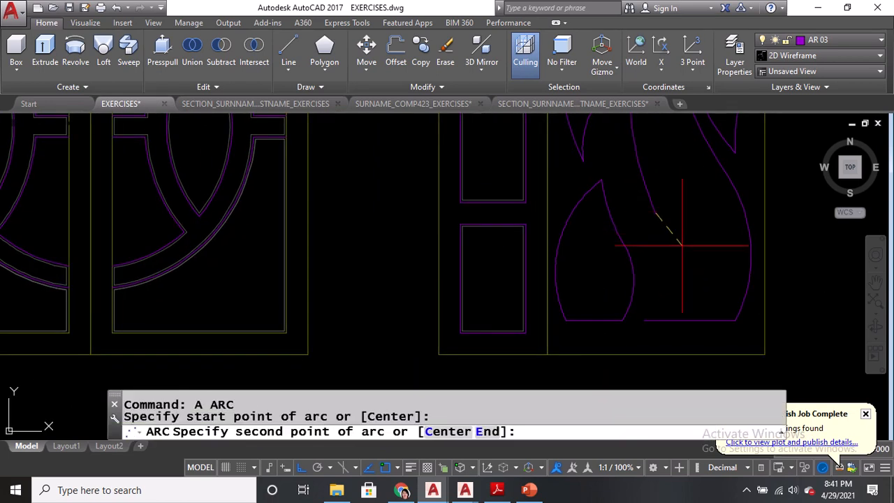
{"action": "left_click", "coordinate": [682, 245]}
{"action": "left_click", "coordinate": [643, 320]}
{"action": "scroll", "coordinate": [670, 328], "scroll_direction": "down", "scroll_amount": 3}
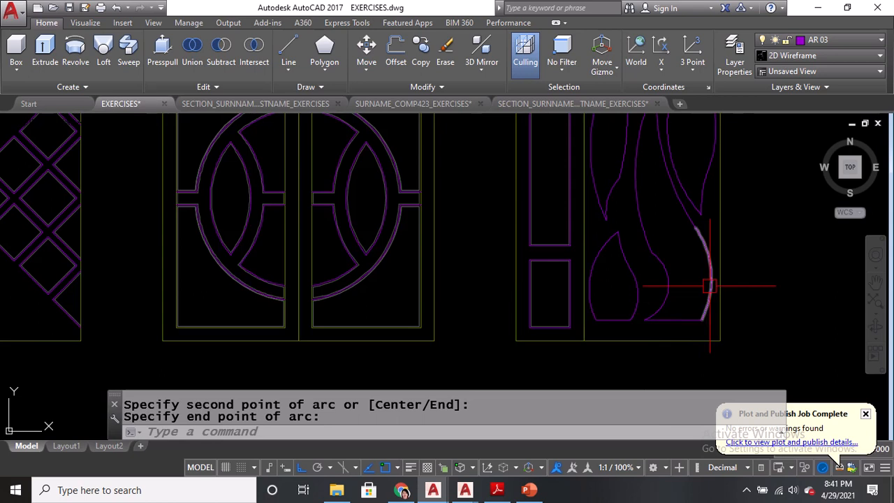
{"action": "scroll", "coordinate": [666, 372], "scroll_direction": "up", "scroll_amount": 2}
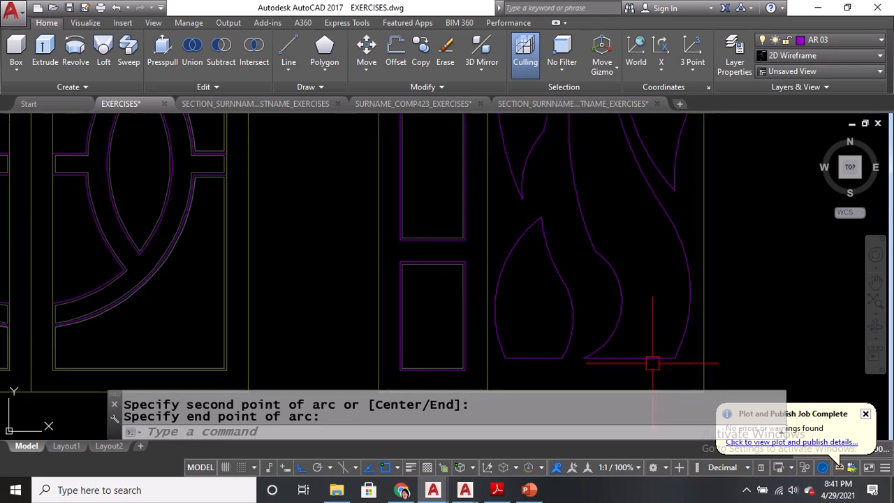
Undo the new arc, the reshaping of the left arc and the erasing of the short lower arc
{"action": "key", "text": "ctrl+z"}
{"action": "key", "text": "ctrl+z"}
{"action": "key", "text": "ctrl+z"}
{"action": "key", "text": "ctrl+z"}
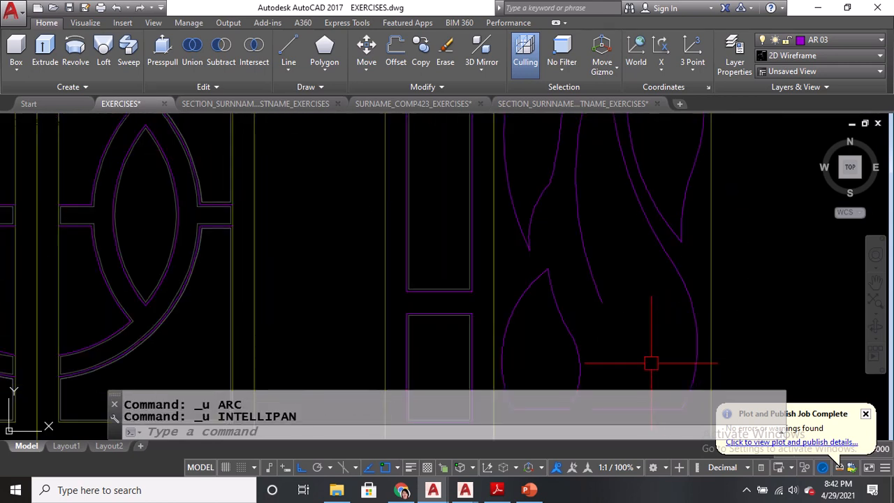
{"action": "key", "text": "ctrl+z"}
{"action": "key", "text": "ctrl+z"}
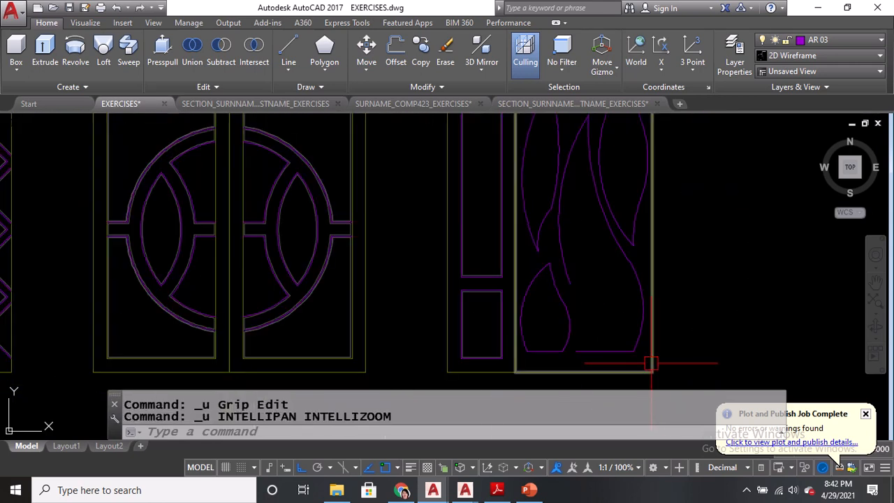
Make AR 01 the current layer and create a boundary polyline inside the large middle flame
{"action": "scroll", "coordinate": [618, 303], "scroll_direction": "down", "scroll_amount": 3}
{"action": "middle_click_drag", "start_coordinate": [655, 207], "coordinate": [647, 222]}
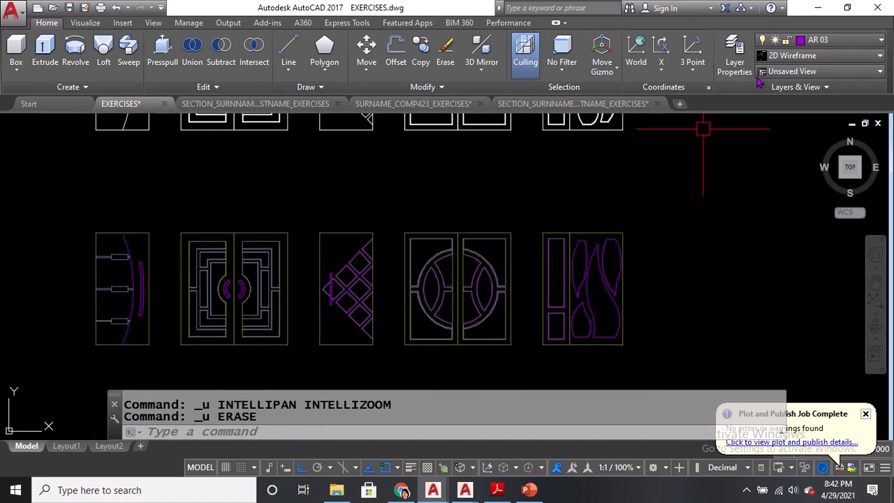
{"action": "left_click", "coordinate": [845, 41]}
{"action": "left_click", "coordinate": [817, 56]}
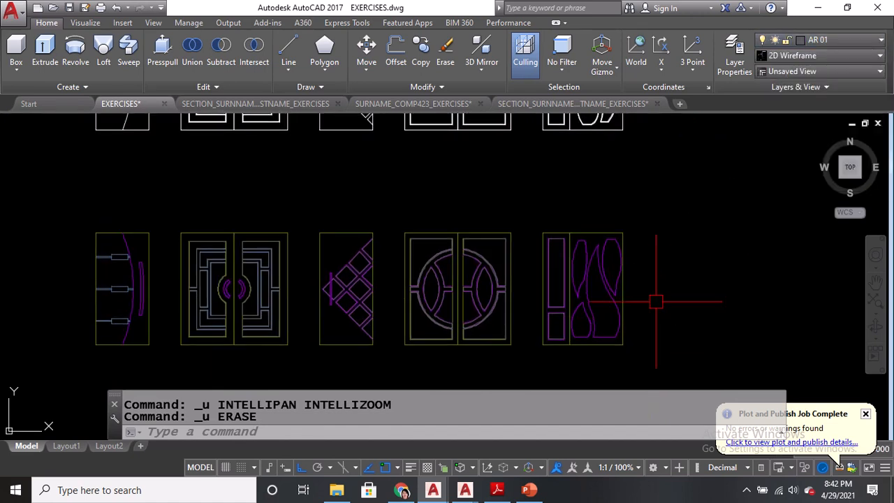
{"action": "type", "text": "BO"}
{"action": "key", "text": "Return"}
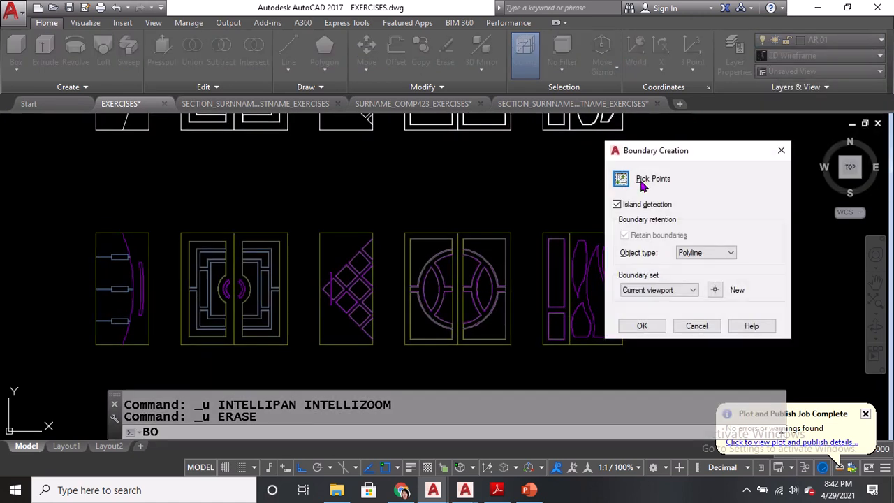
{"action": "left_click", "coordinate": [622, 182]}
{"action": "scroll", "coordinate": [585, 334], "scroll_direction": "up", "scroll_amount": 3}
{"action": "left_click", "coordinate": [615, 298]}
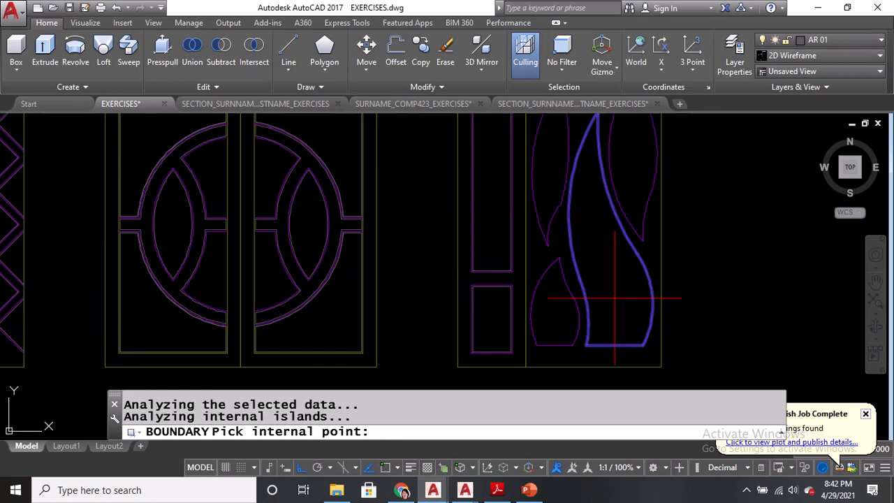
{"action": "key", "text": "Return"}
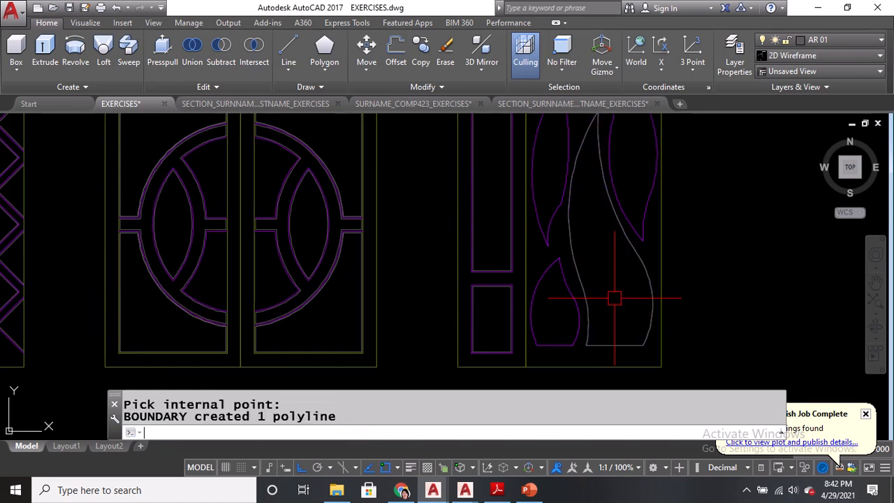
Create boundary polylines from points inside the lower-left flame and in the leaf area surrounding the flames
{"action": "key", "text": "Return"}
{"action": "left_click", "coordinate": [622, 179]}
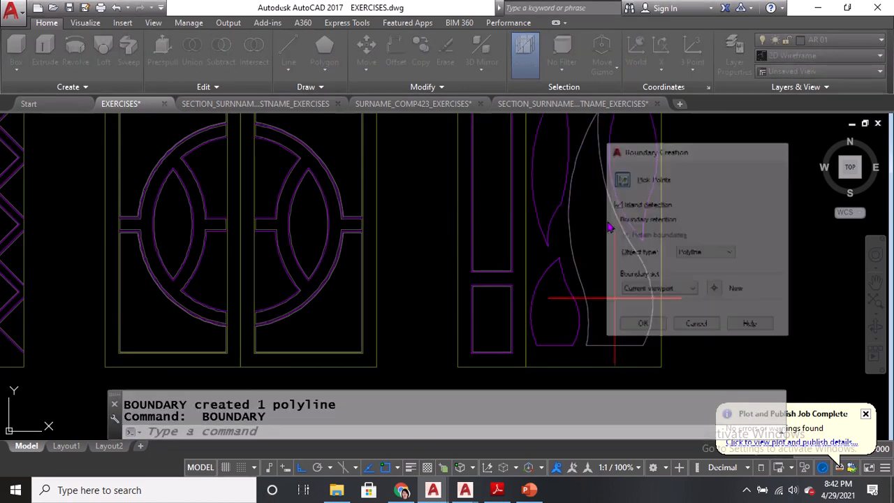
{"action": "left_click", "coordinate": [566, 314]}
{"action": "middle_click_drag", "start_coordinate": [552, 185], "coordinate": [541, 265]}
{"action": "left_click", "coordinate": [593, 204]}
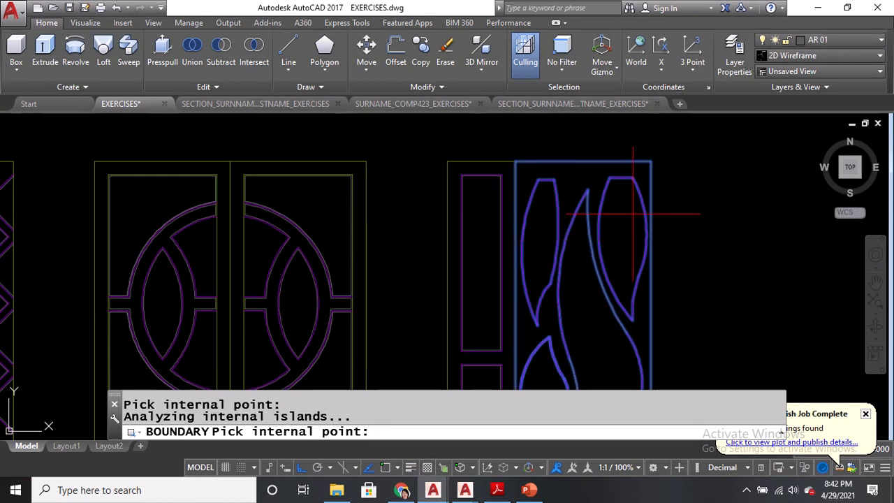
{"action": "key", "text": "Return"}
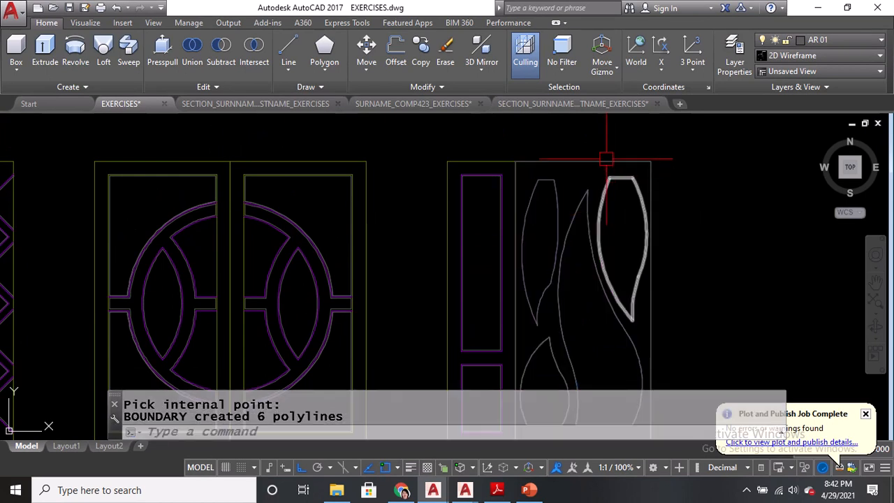
Erase the duplicate boundary polylines lying over the upper-right flame and the leaf rectangle
{"action": "left_click", "coordinate": [605, 158]}
{"action": "type", "text": "E"}
{"action": "key", "text": "Return"}
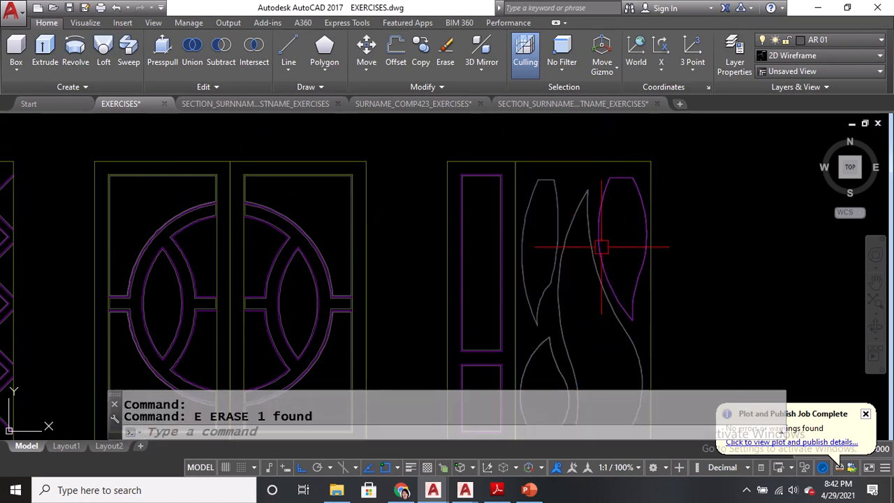
Offset the lower-left flame's boundary inward by 0.0100
{"action": "middle_click_drag", "start_coordinate": [598, 247], "coordinate": [604, 155]}
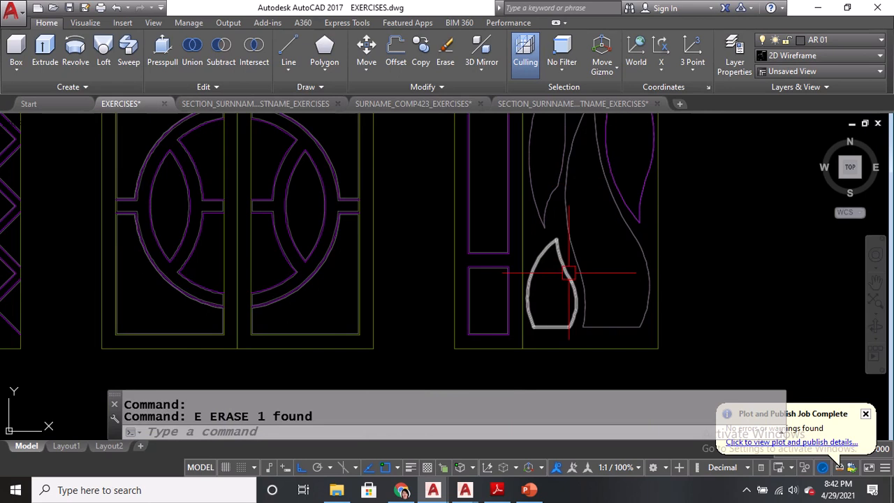
{"action": "type", "text": "O"}
{"action": "key", "text": "Return"}
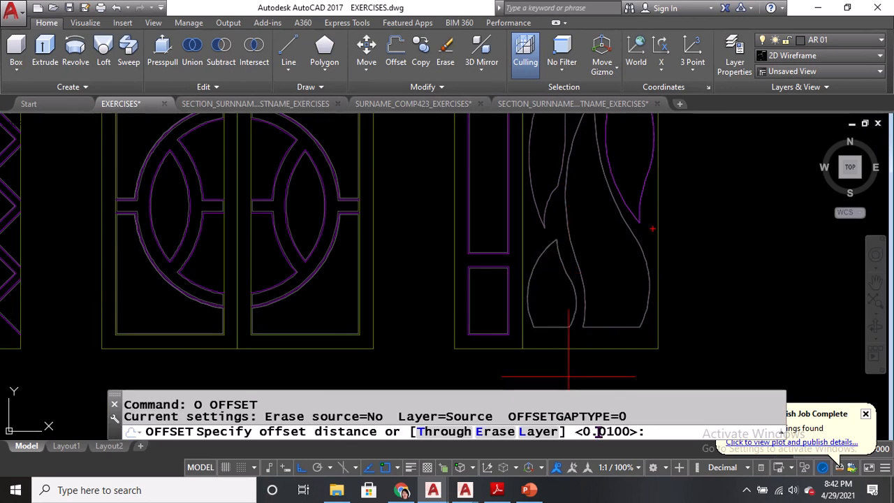
{"action": "key", "text": "Return"}
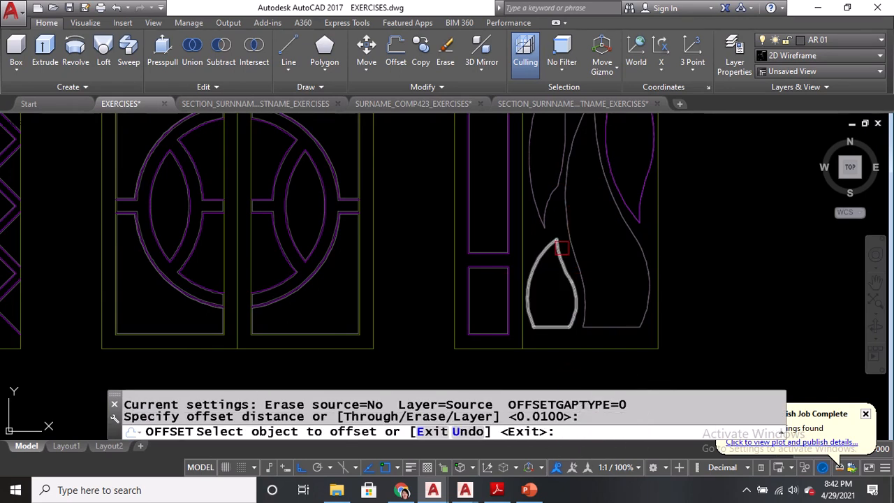
{"action": "left_click", "coordinate": [578, 285]}
{"action": "left_click", "coordinate": [563, 298]}
{"action": "middle_click_drag", "start_coordinate": [563, 299], "coordinate": [558, 340]}
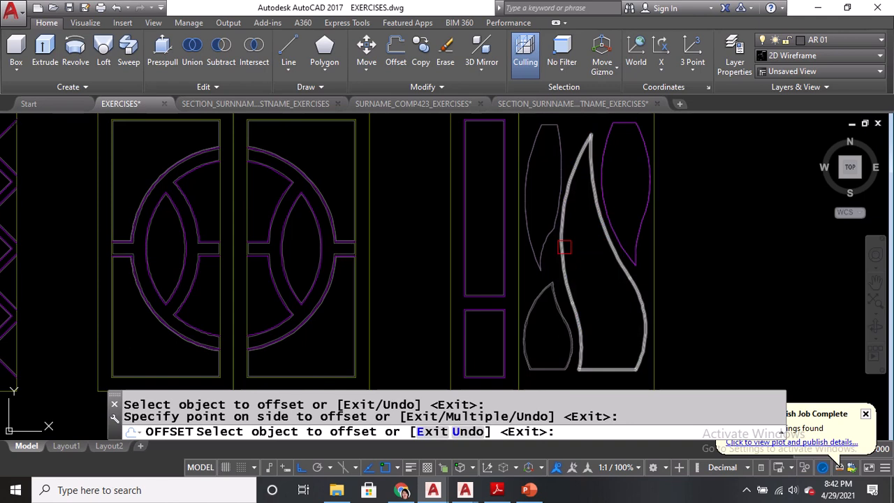
Offset the middle, upper-right and upper-left flames inward by the same distance
{"action": "left_click", "coordinate": [591, 253]}
{"action": "left_click", "coordinate": [621, 242]}
{"action": "left_click", "coordinate": [621, 241]}
{"action": "left_click", "coordinate": [625, 194]}
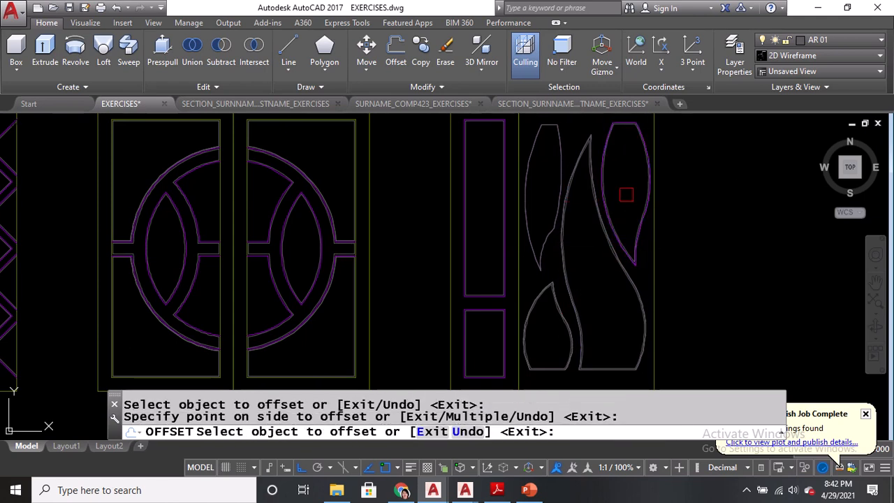
{"action": "middle_click_drag", "start_coordinate": [548, 152], "coordinate": [549, 204]}
{"action": "scroll", "coordinate": [550, 178], "scroll_direction": "up", "scroll_amount": 3}
{"action": "left_click", "coordinate": [550, 176]}
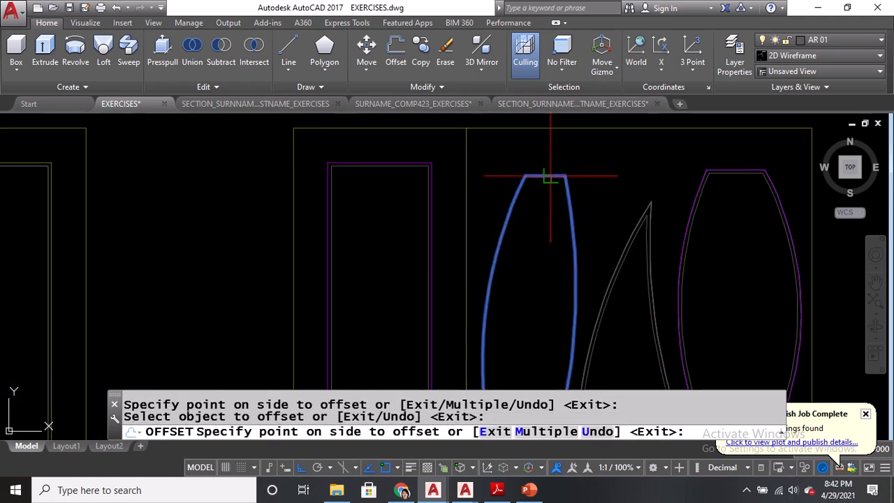
{"action": "left_click", "coordinate": [549, 209]}
{"action": "key", "text": "Return"}
Erase the AR 01 boundary polyline lying over the upper-left flame's outer outline
{"action": "type", "text": "E"}
{"action": "key", "text": "Return"}
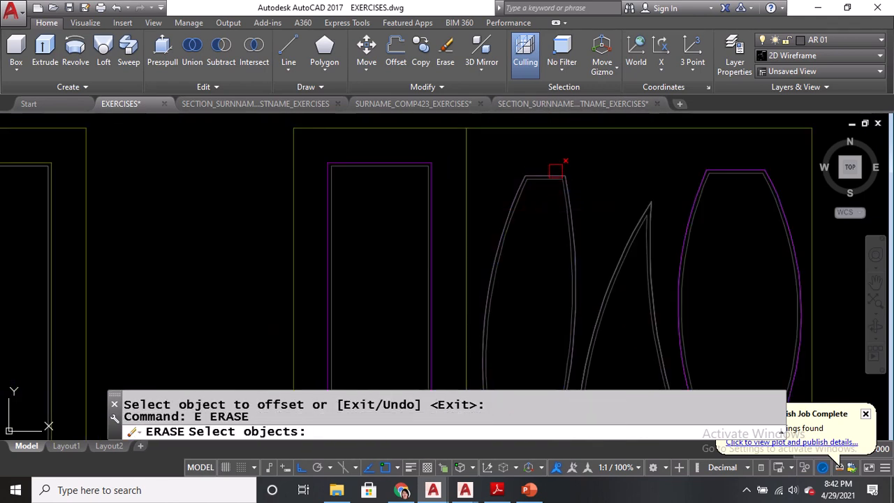
{"action": "scroll", "coordinate": [559, 174], "scroll_direction": "up", "scroll_amount": 3}
{"action": "left_click", "coordinate": [554, 185]}
{"action": "key", "text": "Return"}
{"action": "scroll", "coordinate": [555, 183], "scroll_direction": "down", "scroll_amount": 2}
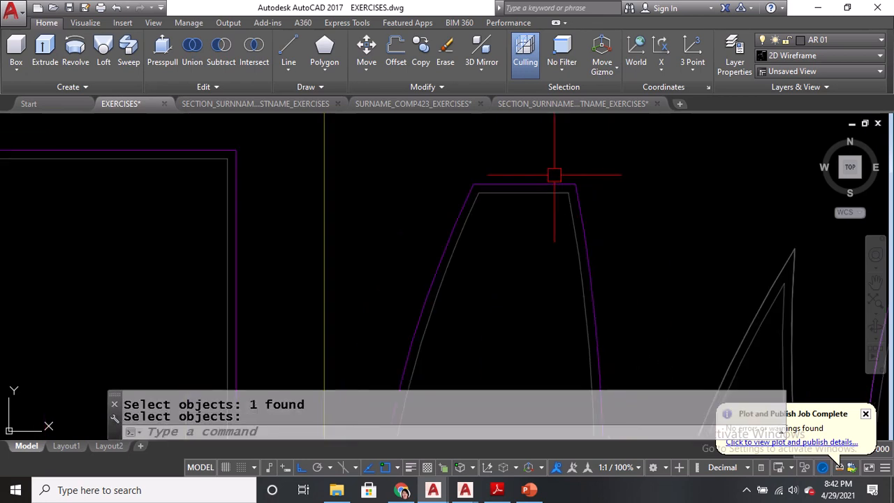
Erase the duplicate AR 01 boundary polylines over the outer outlines of the middle and lower-left flames
{"action": "type", "text": "E"}
{"action": "key", "text": "Return"}
{"action": "left_click", "coordinate": [791, 258]}
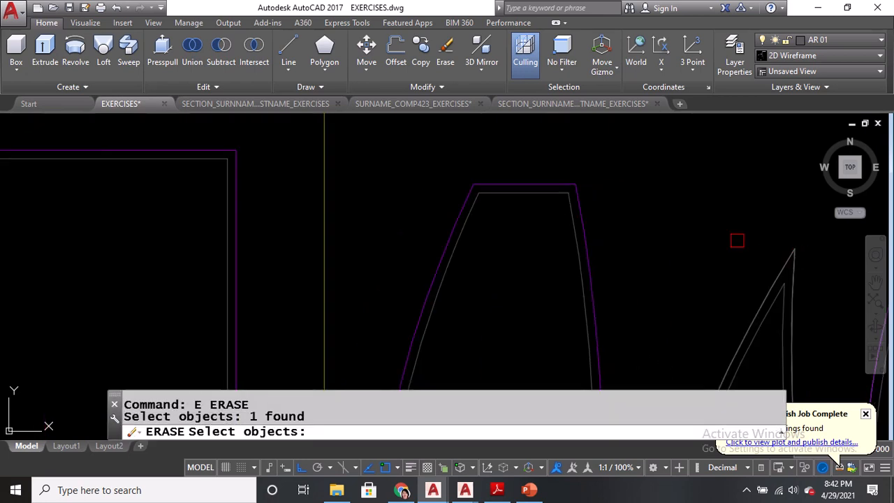
{"action": "scroll", "coordinate": [694, 244], "scroll_direction": "up", "scroll_amount": 5}
{"action": "left_click", "coordinate": [677, 173]}
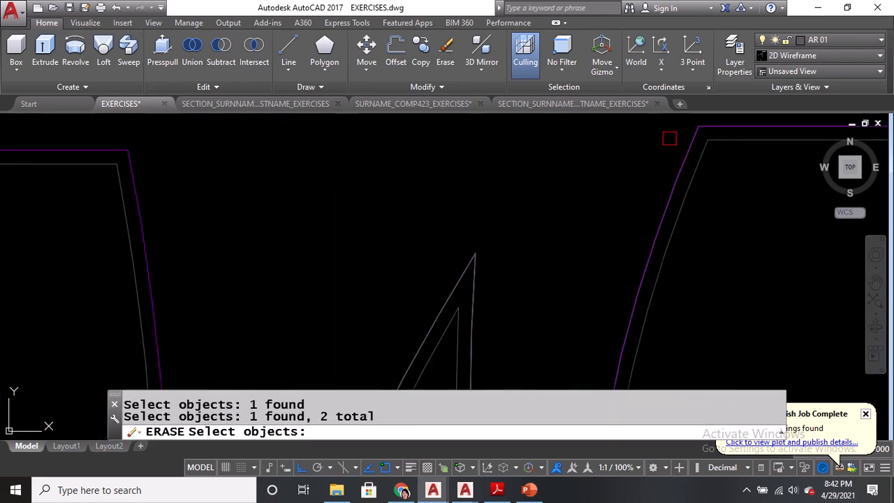
{"action": "scroll", "coordinate": [668, 139], "scroll_direction": "down", "scroll_amount": 3}
{"action": "scroll", "coordinate": [599, 307], "scroll_direction": "up", "scroll_amount": 3}
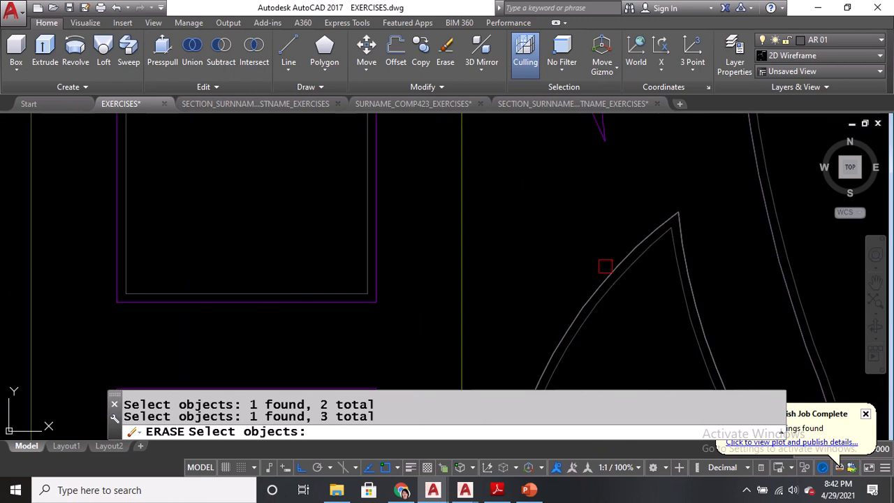
{"action": "key", "text": "Return"}
{"action": "left_click", "coordinate": [676, 217]}
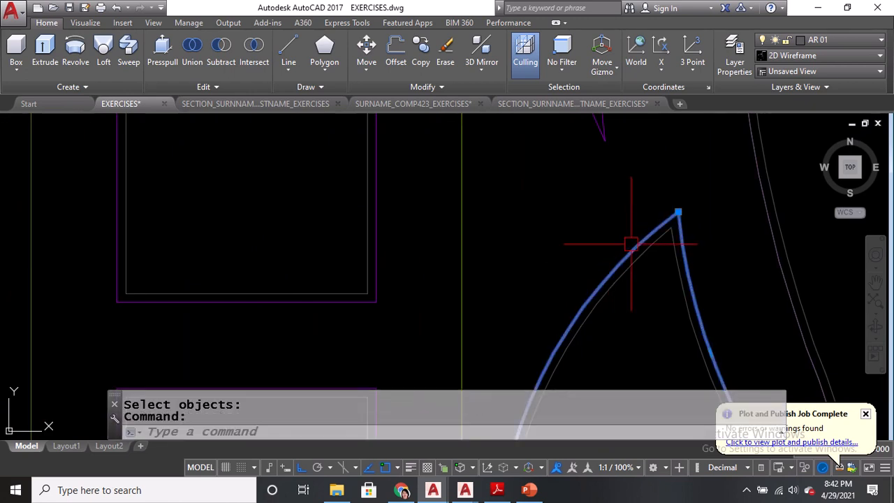
{"action": "key", "text": "Return"}
Check the row of finished doors and save the drawing
{"action": "scroll", "coordinate": [664, 215], "scroll_direction": "down", "scroll_amount": 4}
{"action": "scroll", "coordinate": [708, 189], "scroll_direction": "up", "scroll_amount": 4}
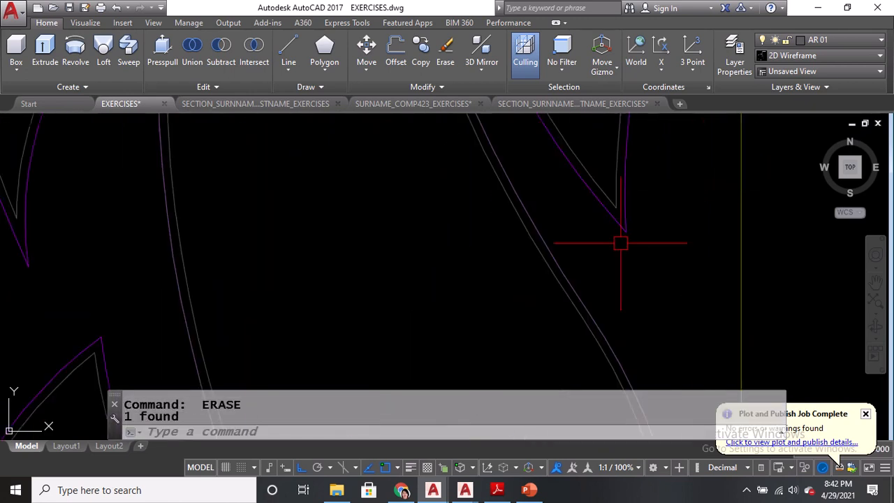
{"action": "scroll", "coordinate": [598, 291], "scroll_direction": "down", "scroll_amount": 4}
{"action": "scroll", "coordinate": [598, 292], "scroll_direction": "down", "scroll_amount": 5}
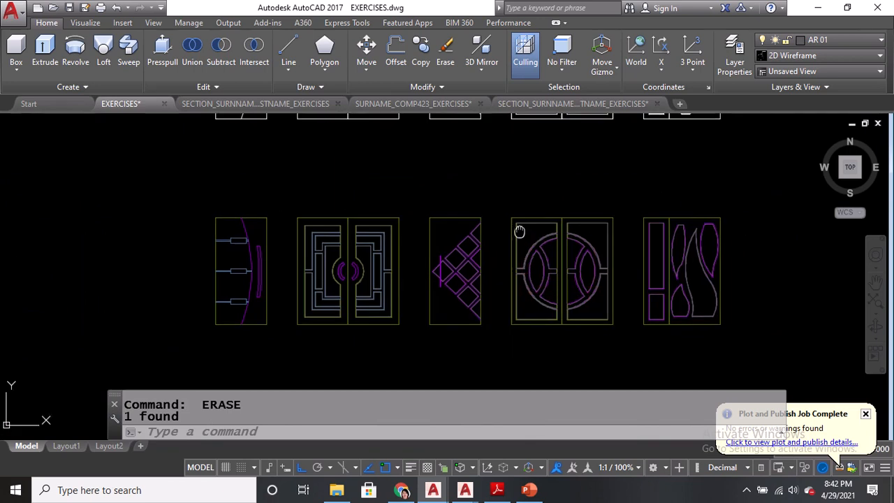
{"action": "key", "text": "ctrl+s"}
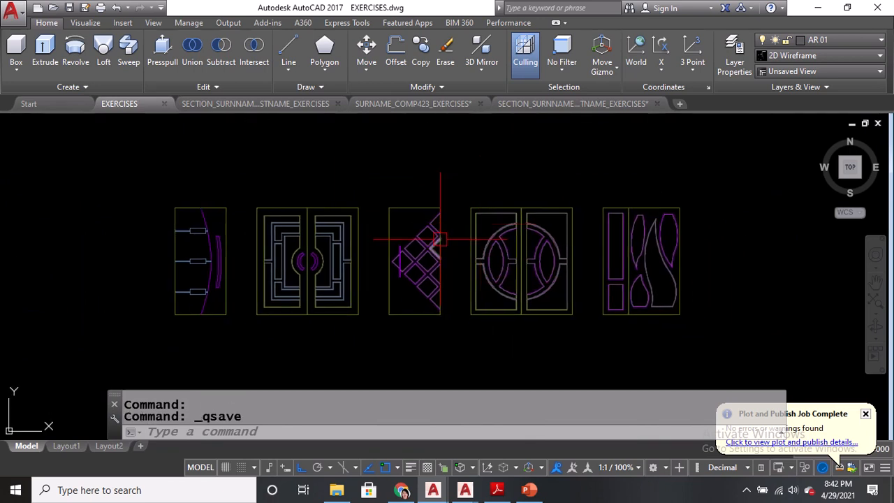